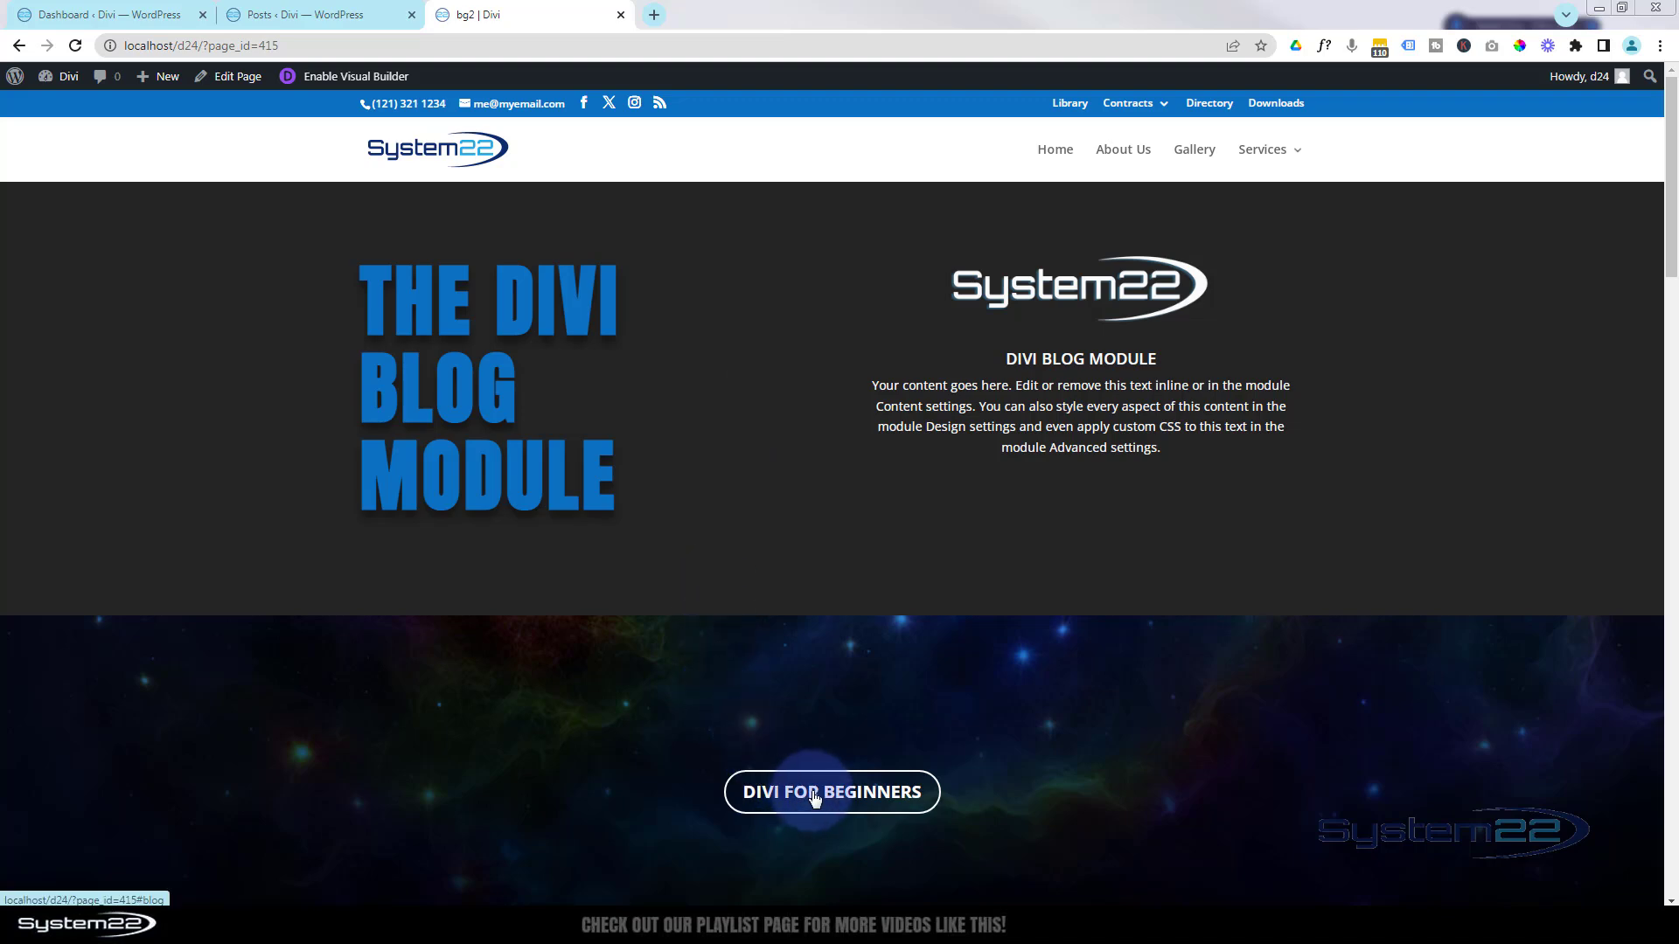
- Look over the example blog page's three-column grid of post cards
scroll(809, 794, down, 10)
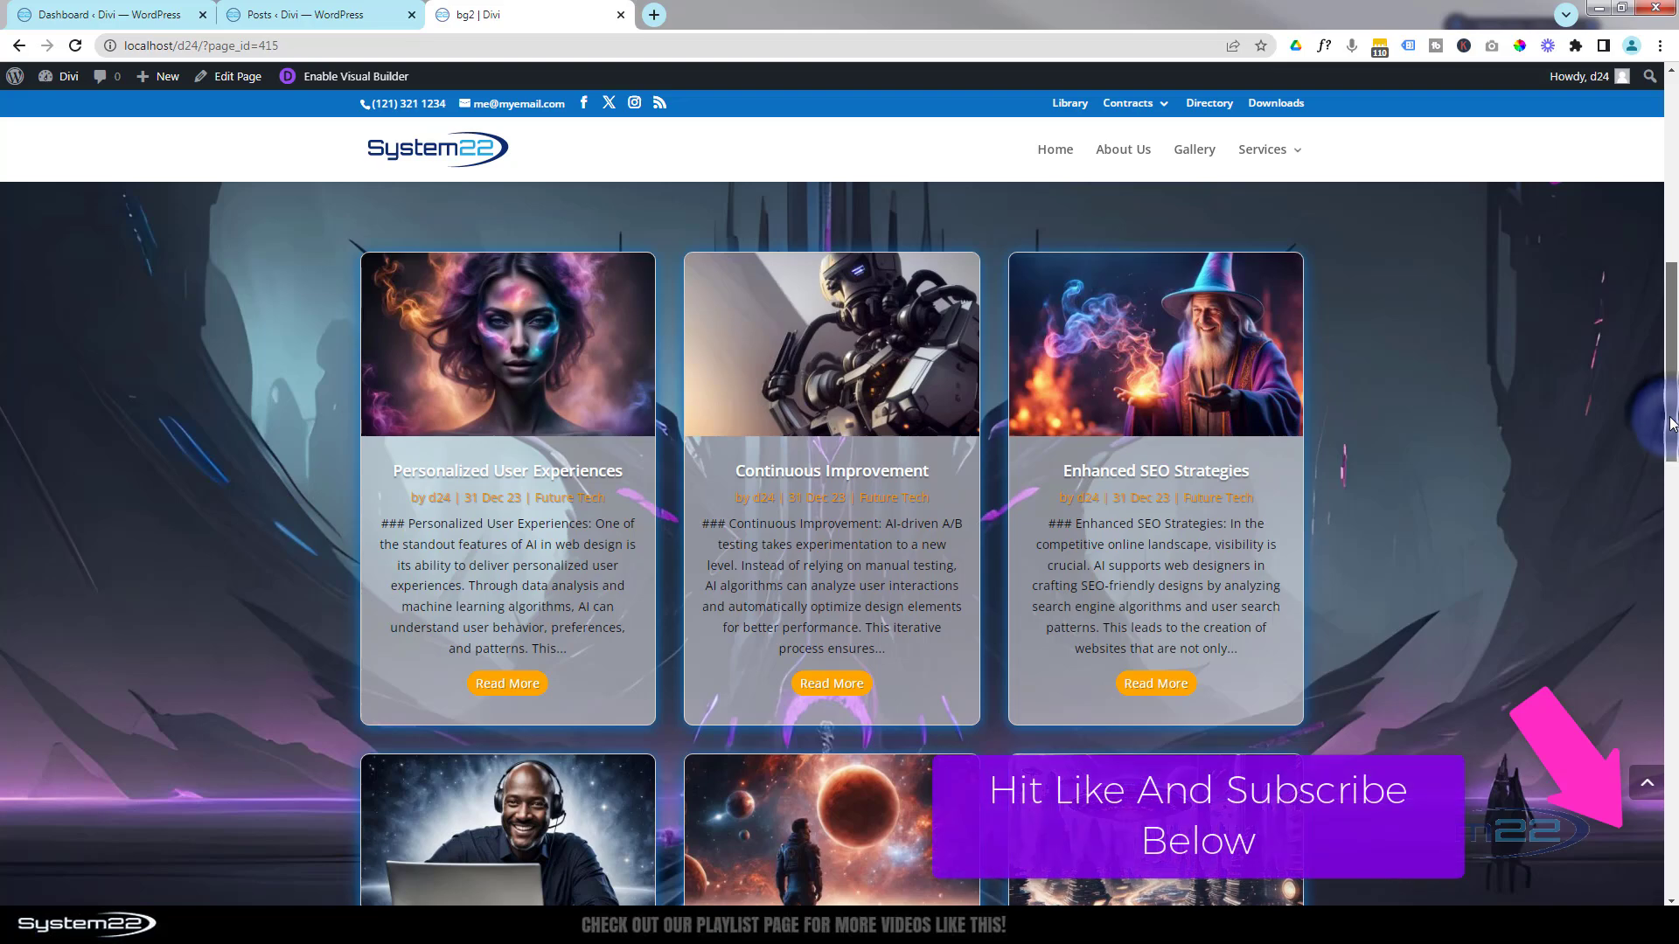
scroll(1672, 438, down, 1)
scroll(1674, 456, down, 4)
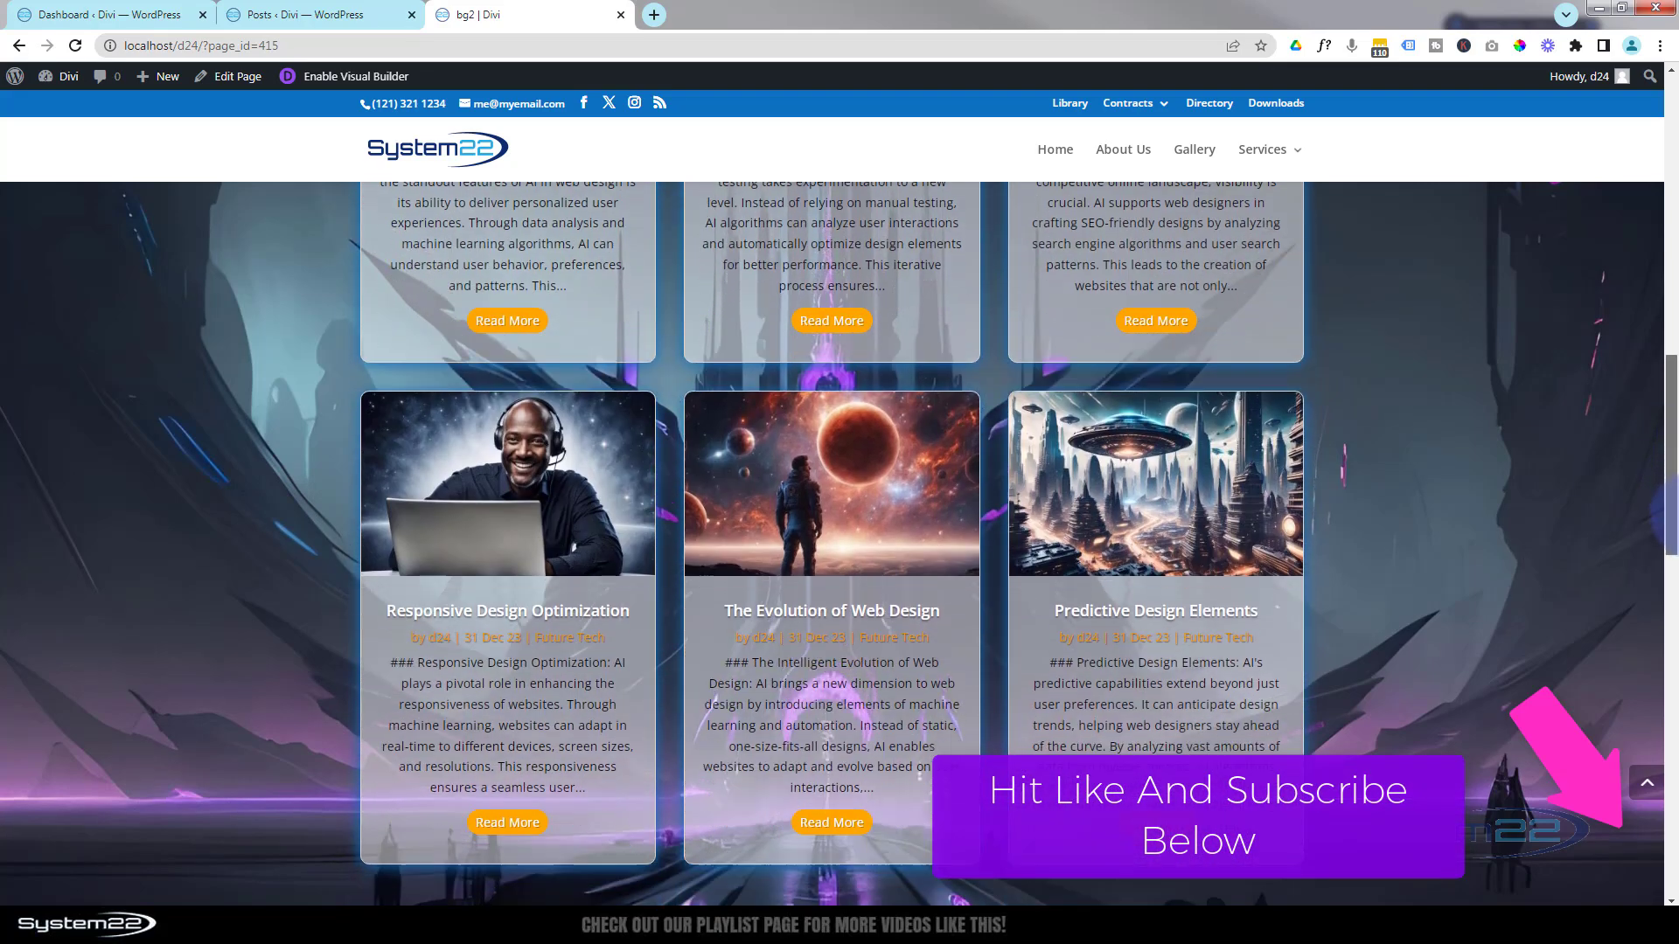
scroll(1667, 517, up, 6)
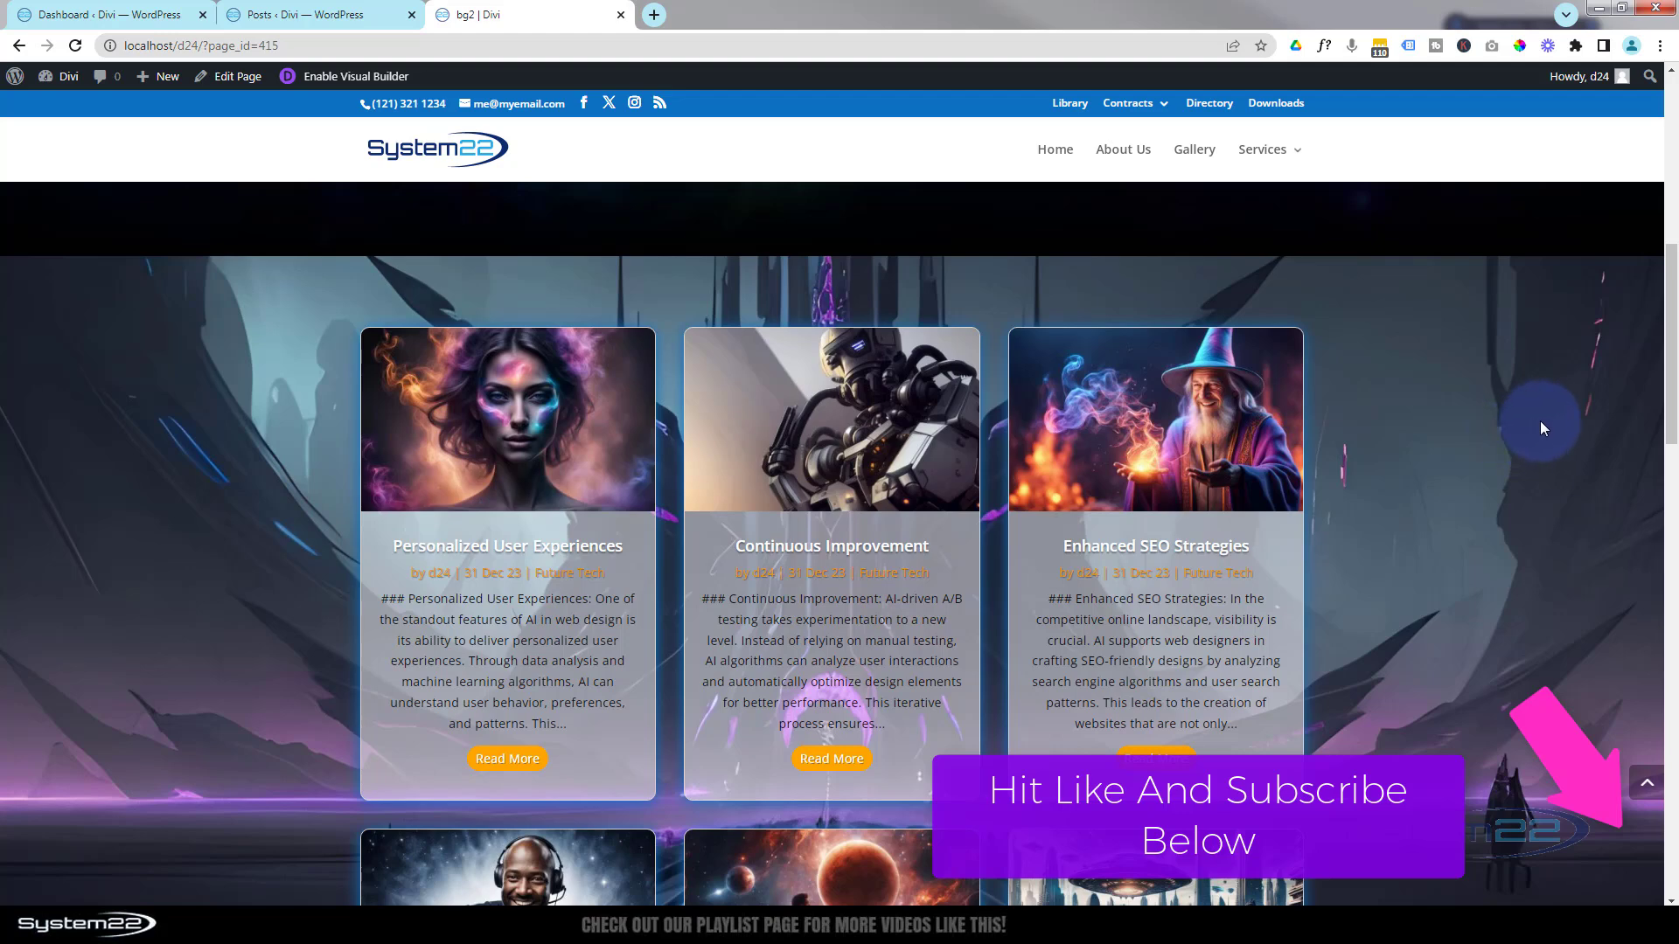
- Create a new page titled "Blog" and start building it from scratch with the Divi Builder
mouse_move(174, 87)
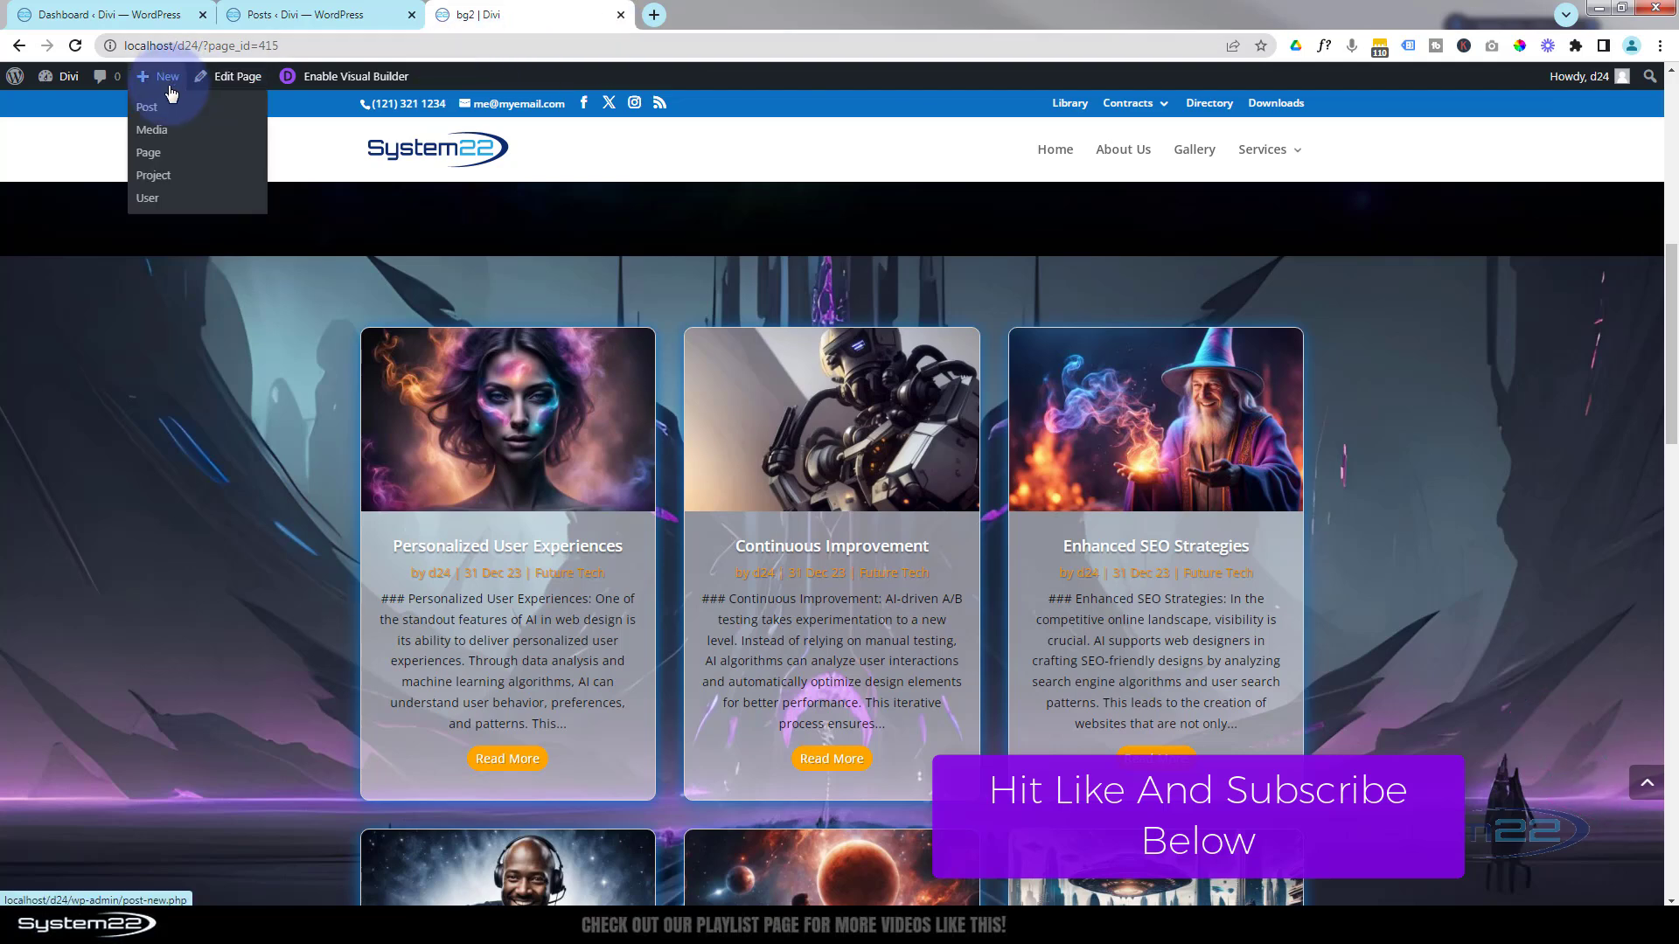
middle_click(148, 152)
click(758, 14)
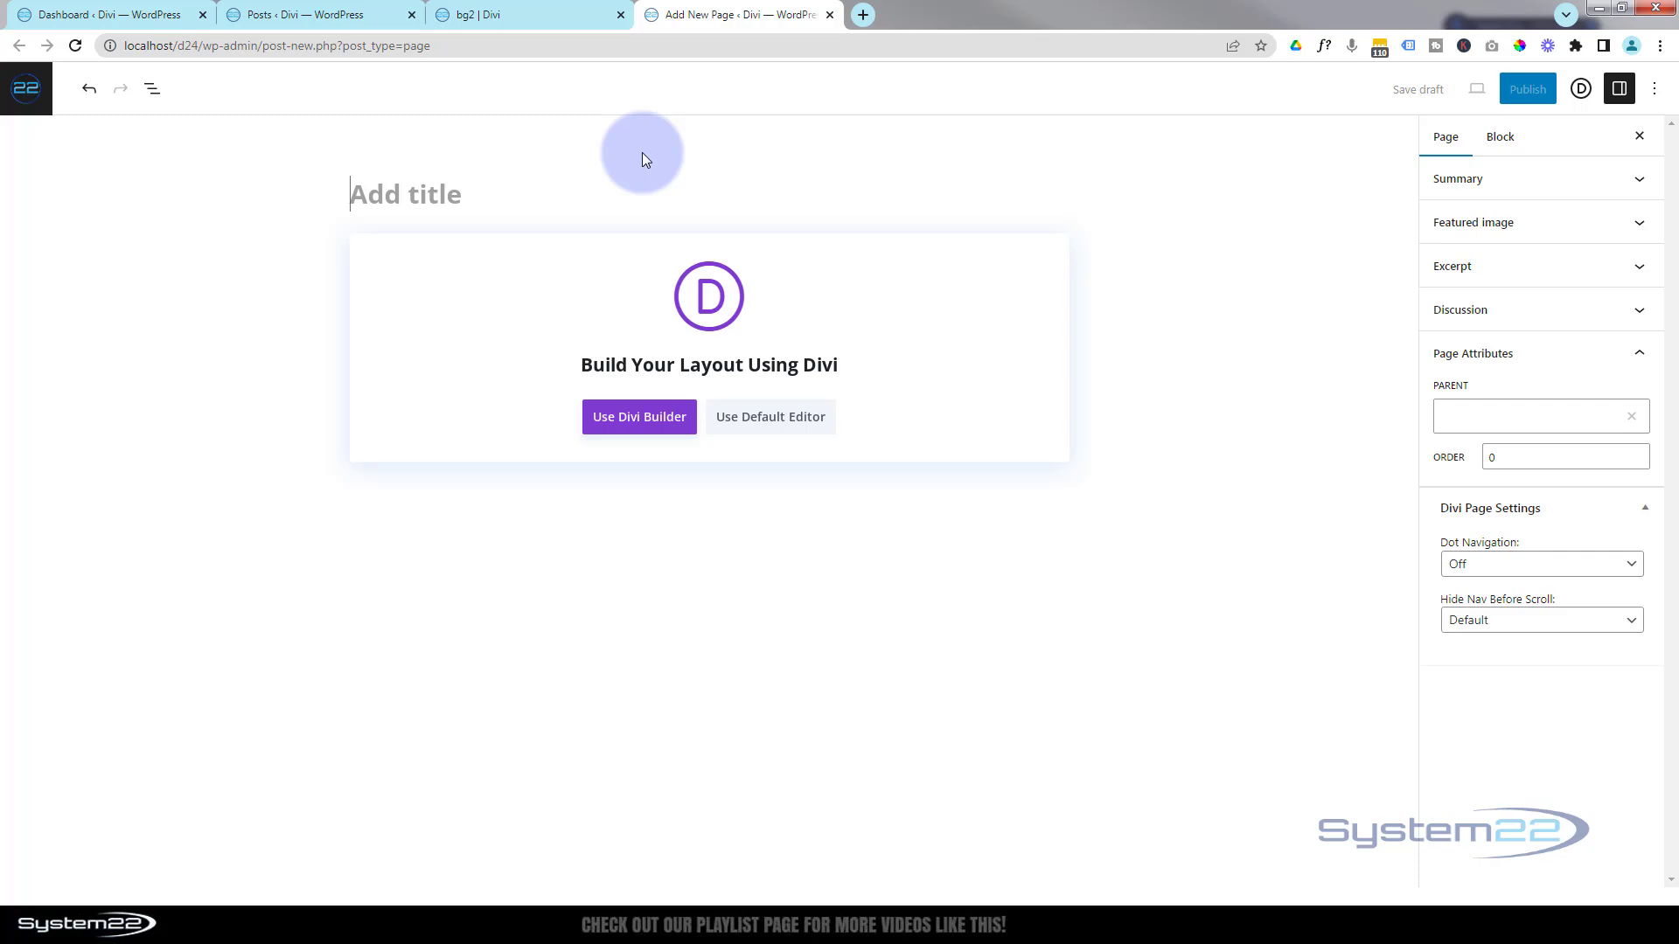
text(Blog)
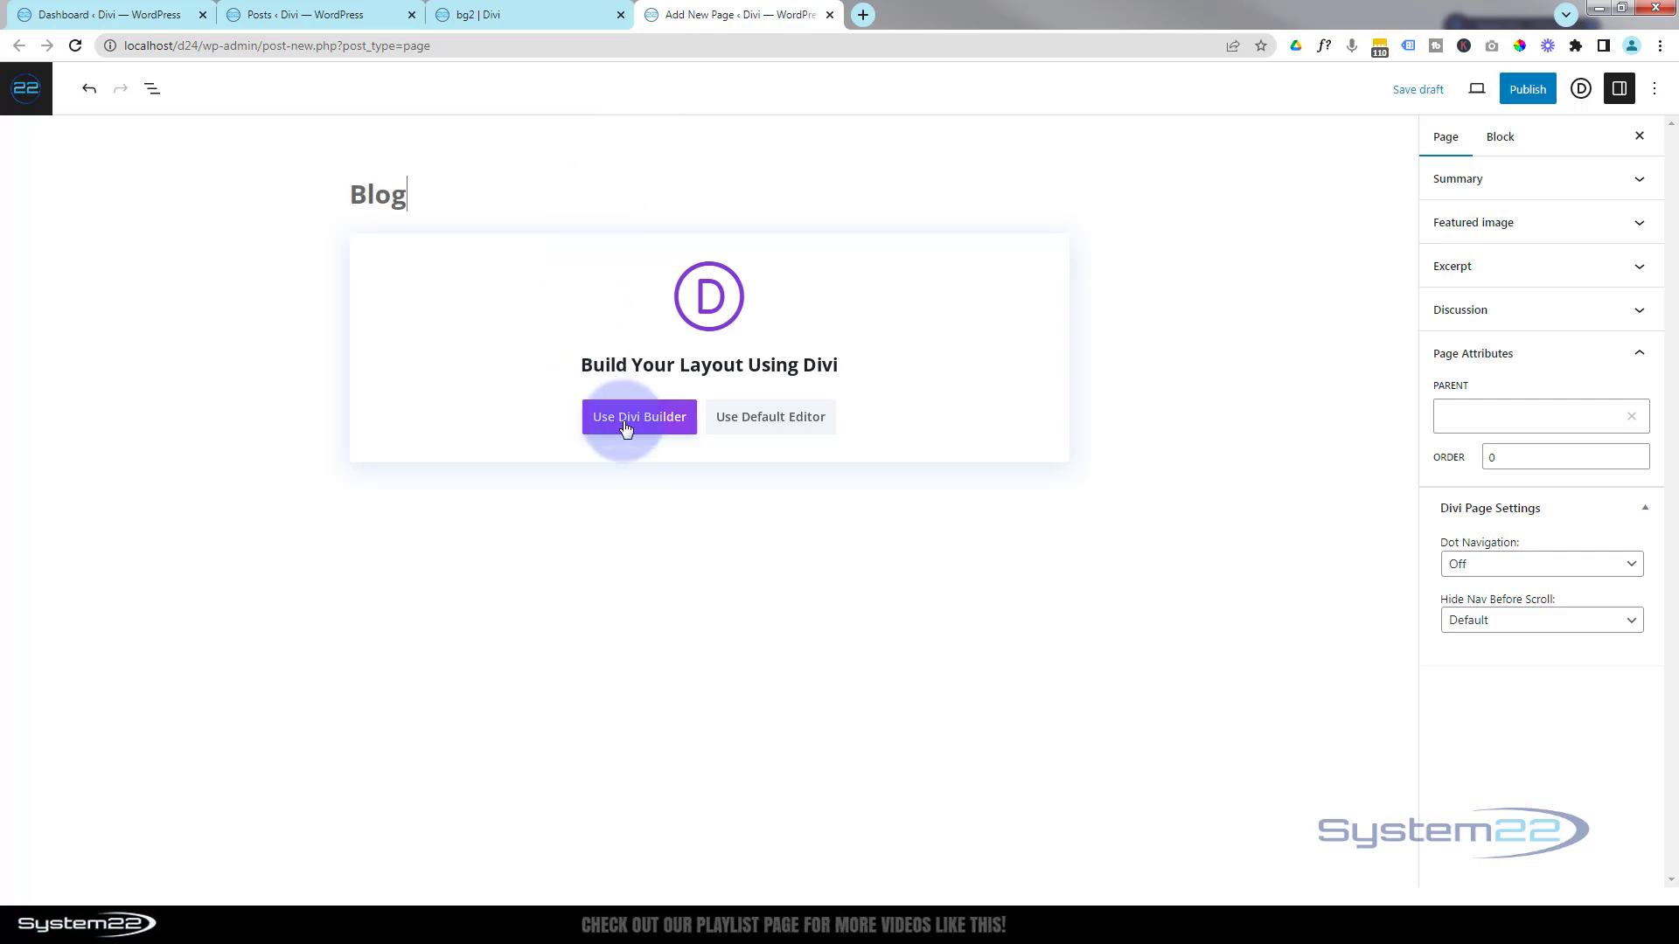
click(624, 419)
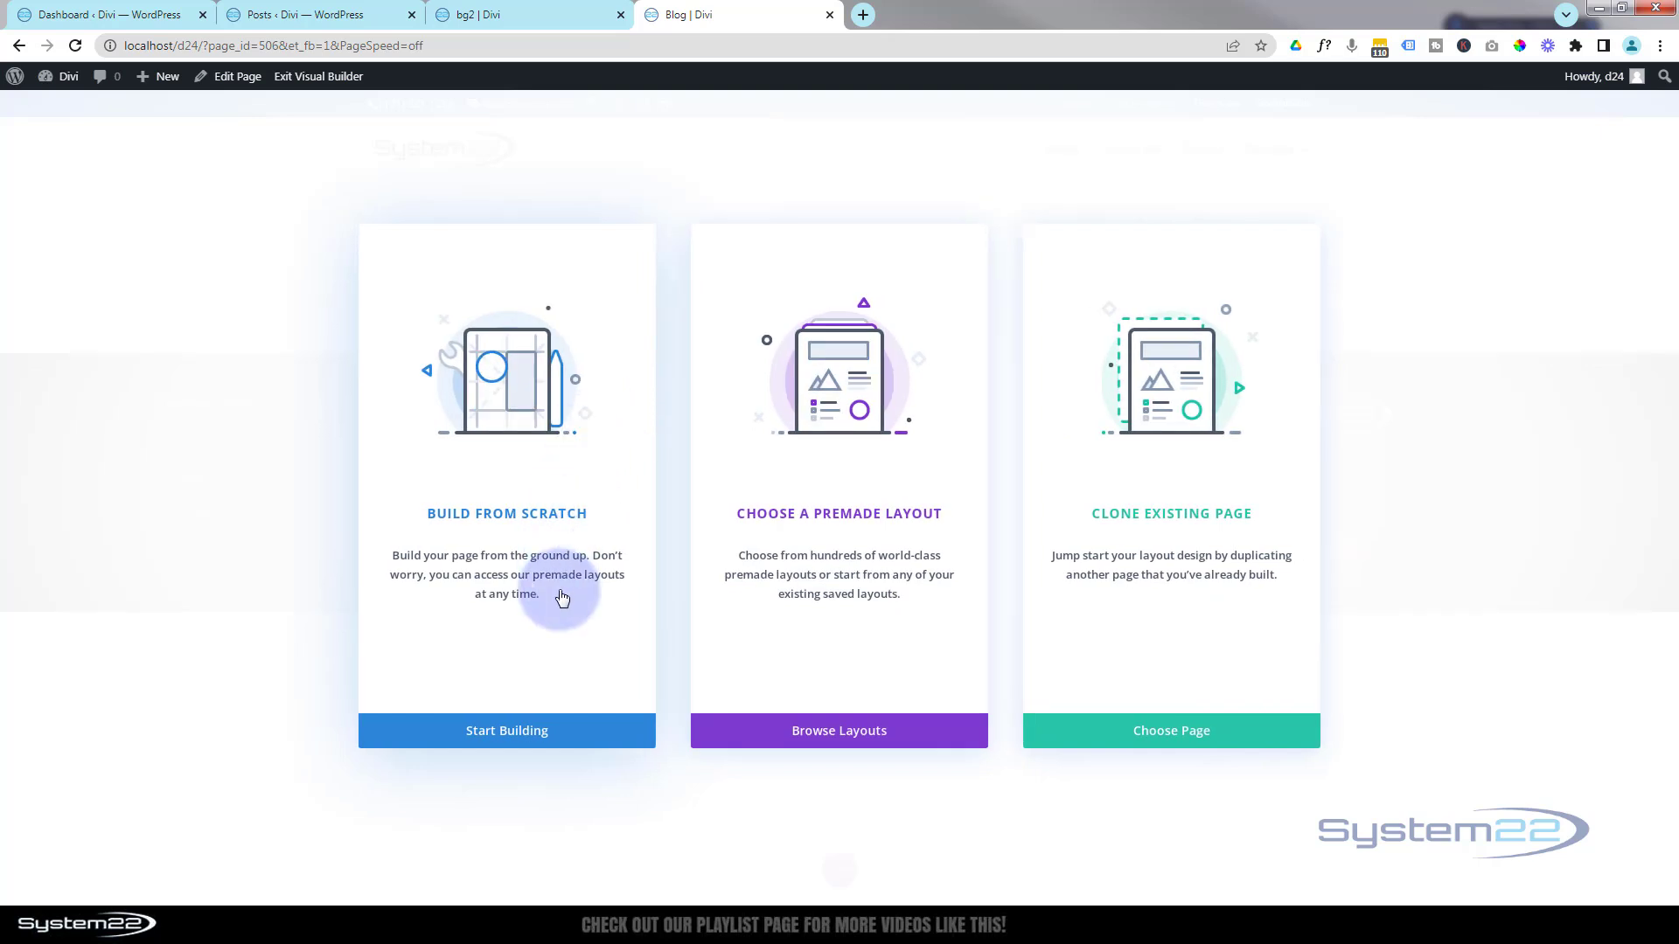
click(522, 738)
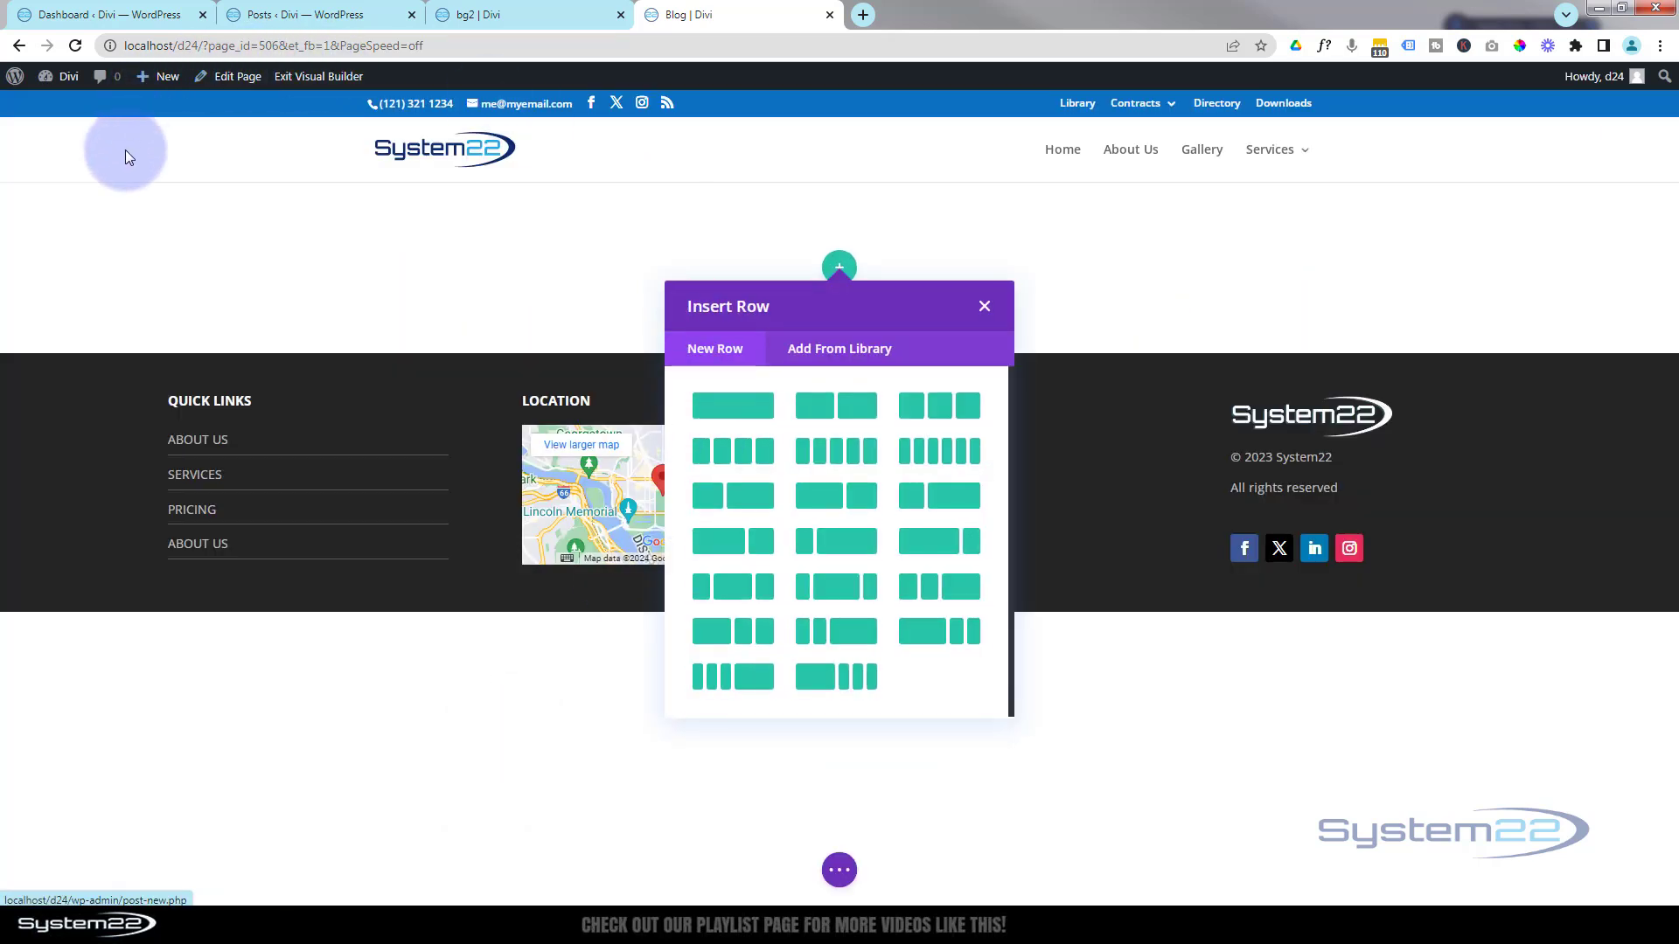
- Review the site's posts list with the assigned categories and tags
click(293, 16)
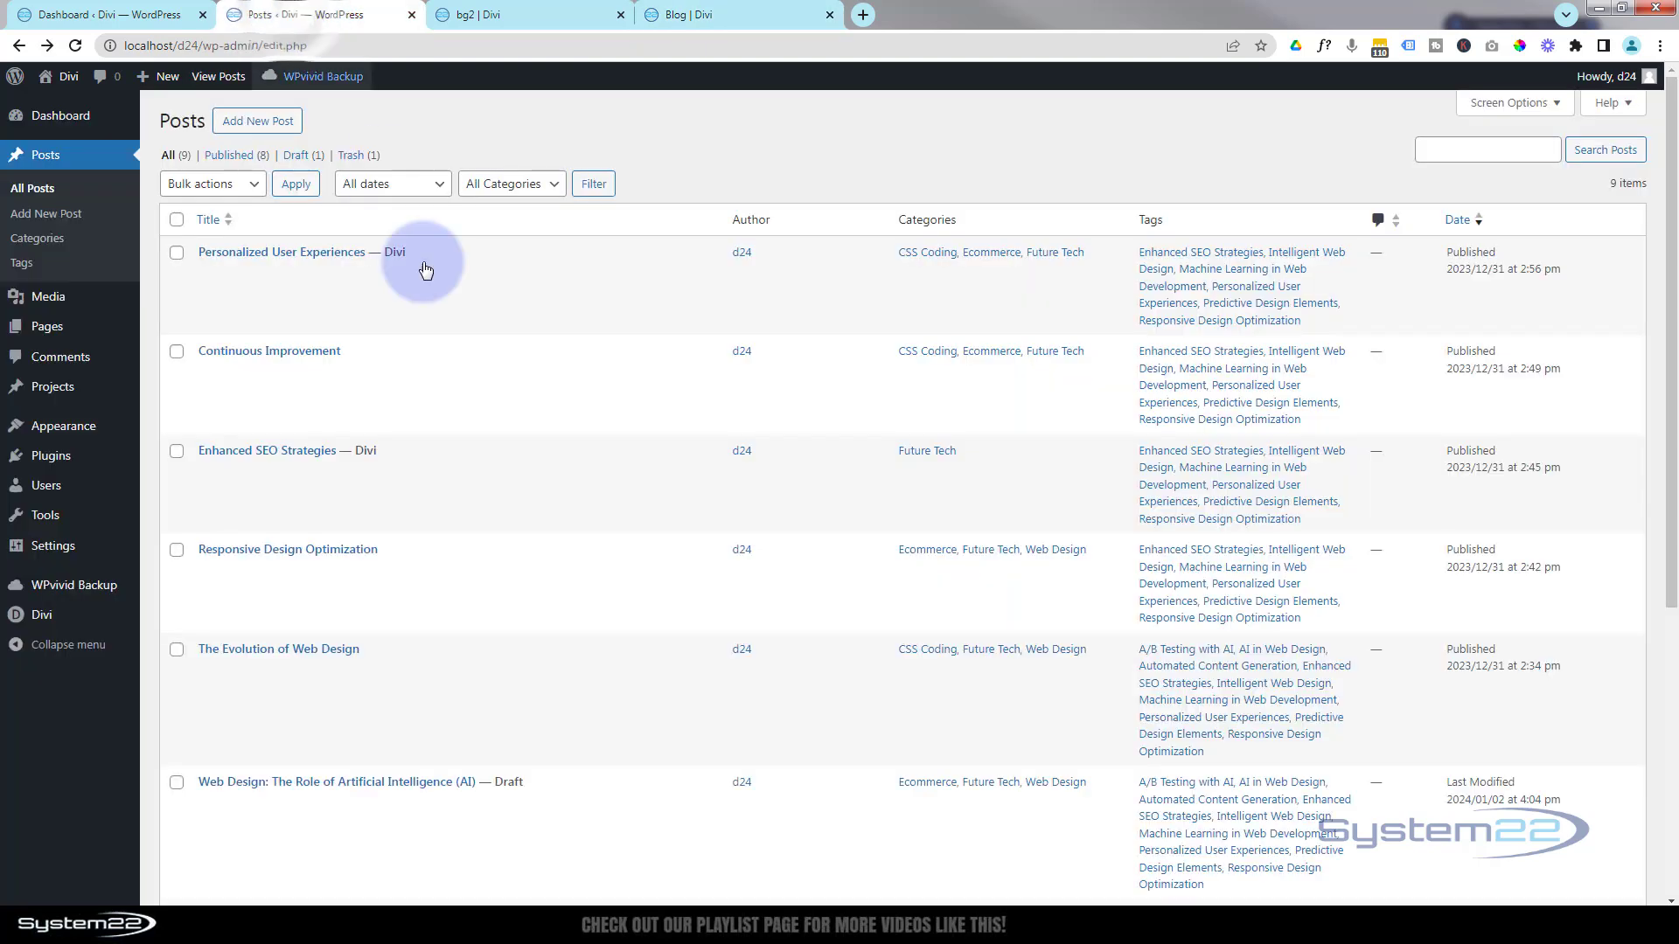
scroll(501, 480, down, 2)
scroll(501, 481, down, 2)
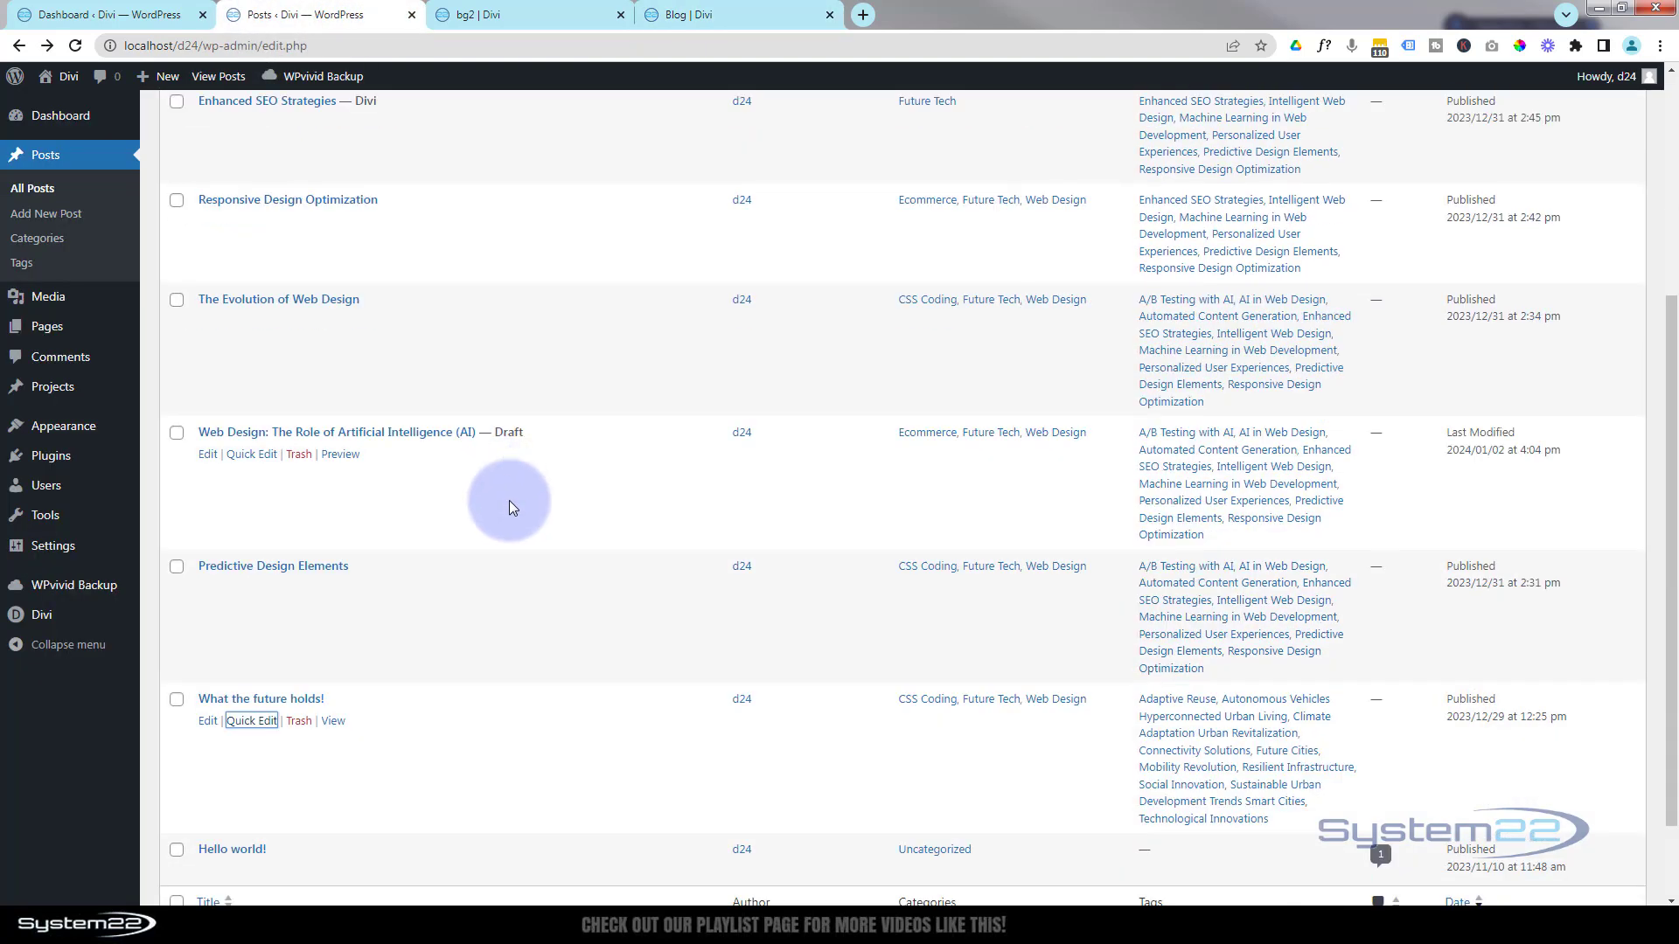
scroll(894, 728, down, 2)
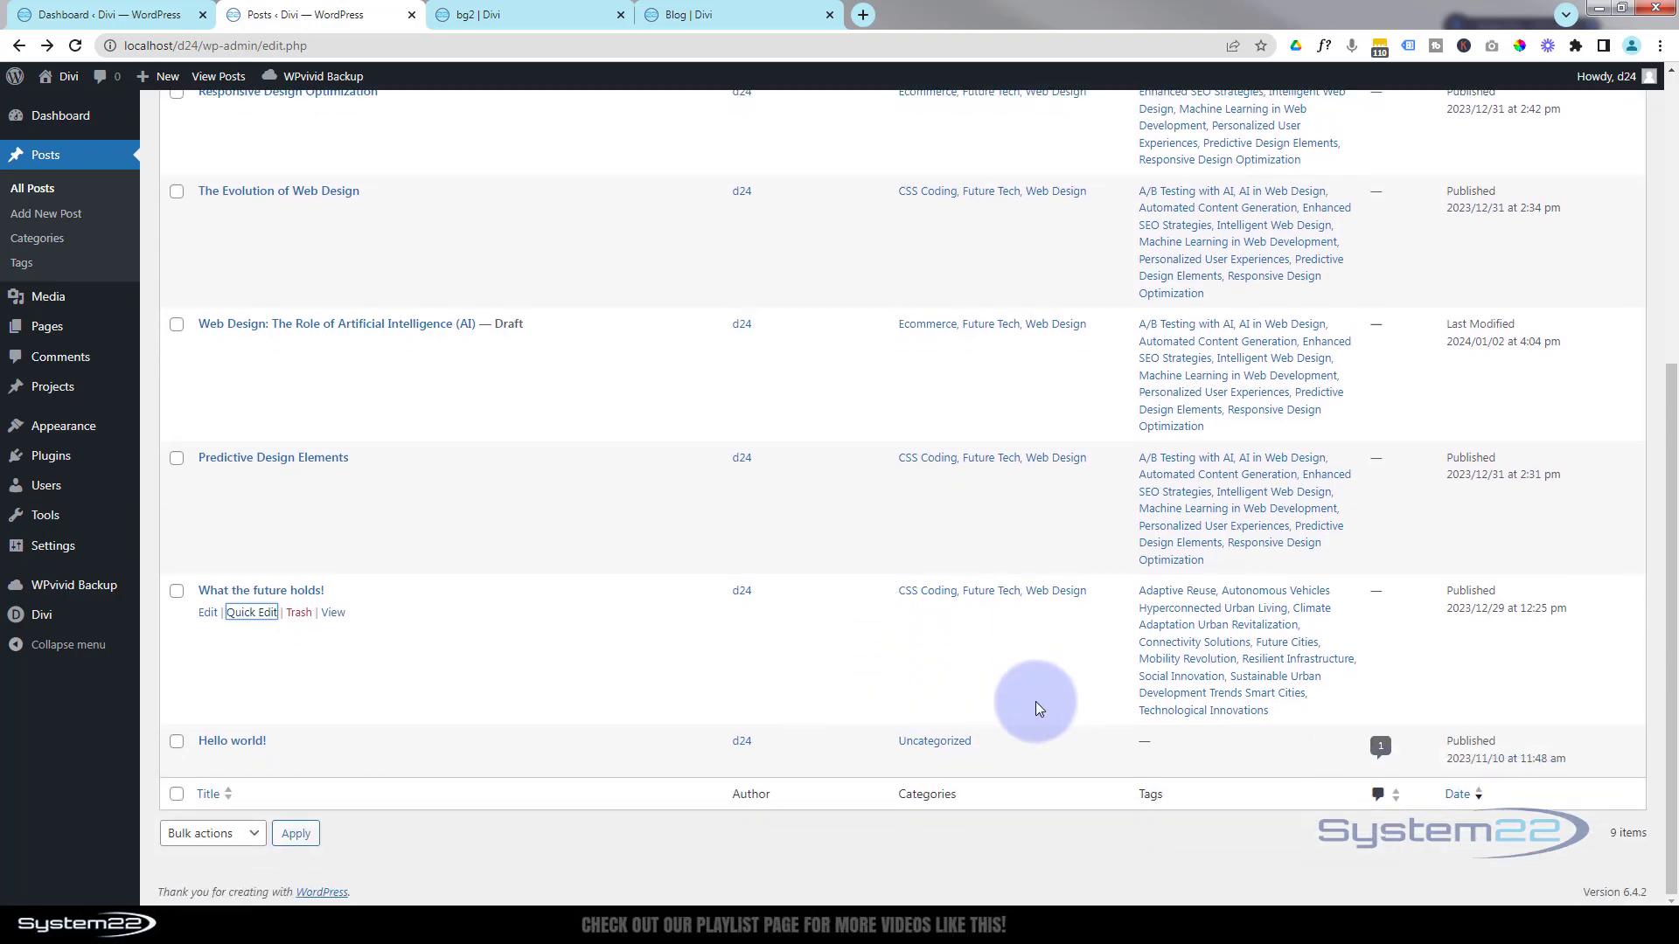
scroll(948, 474, up, 5)
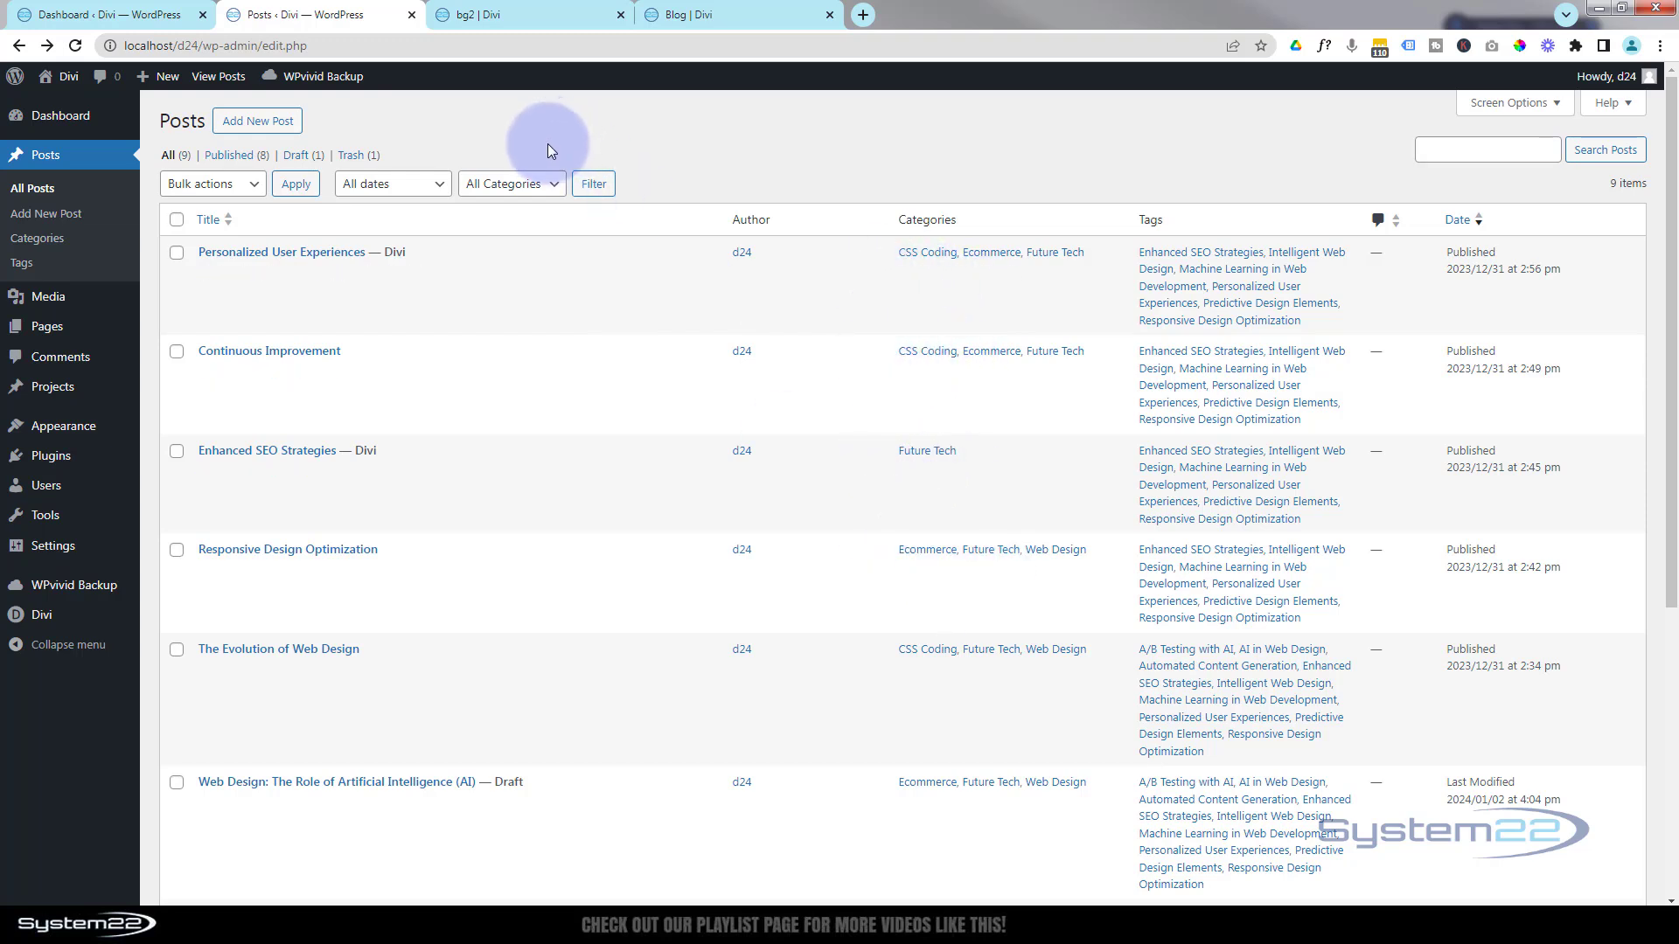
- Insert a single-column row on the new Blog page and add a Blog module to it
click(758, 14)
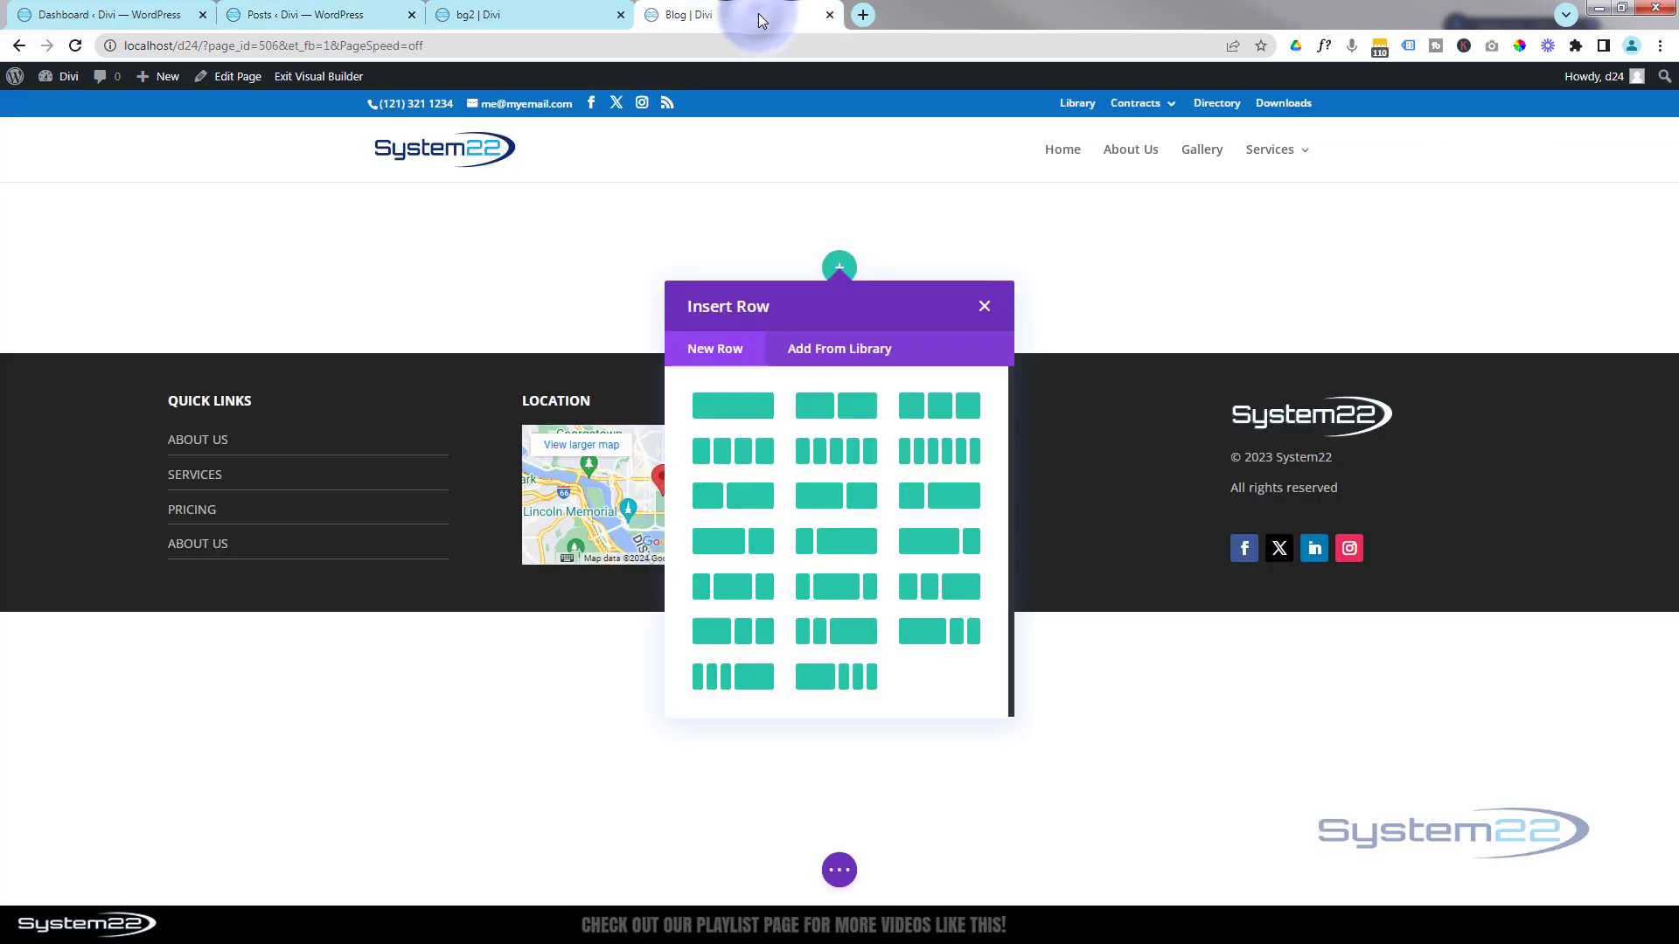
click(749, 420)
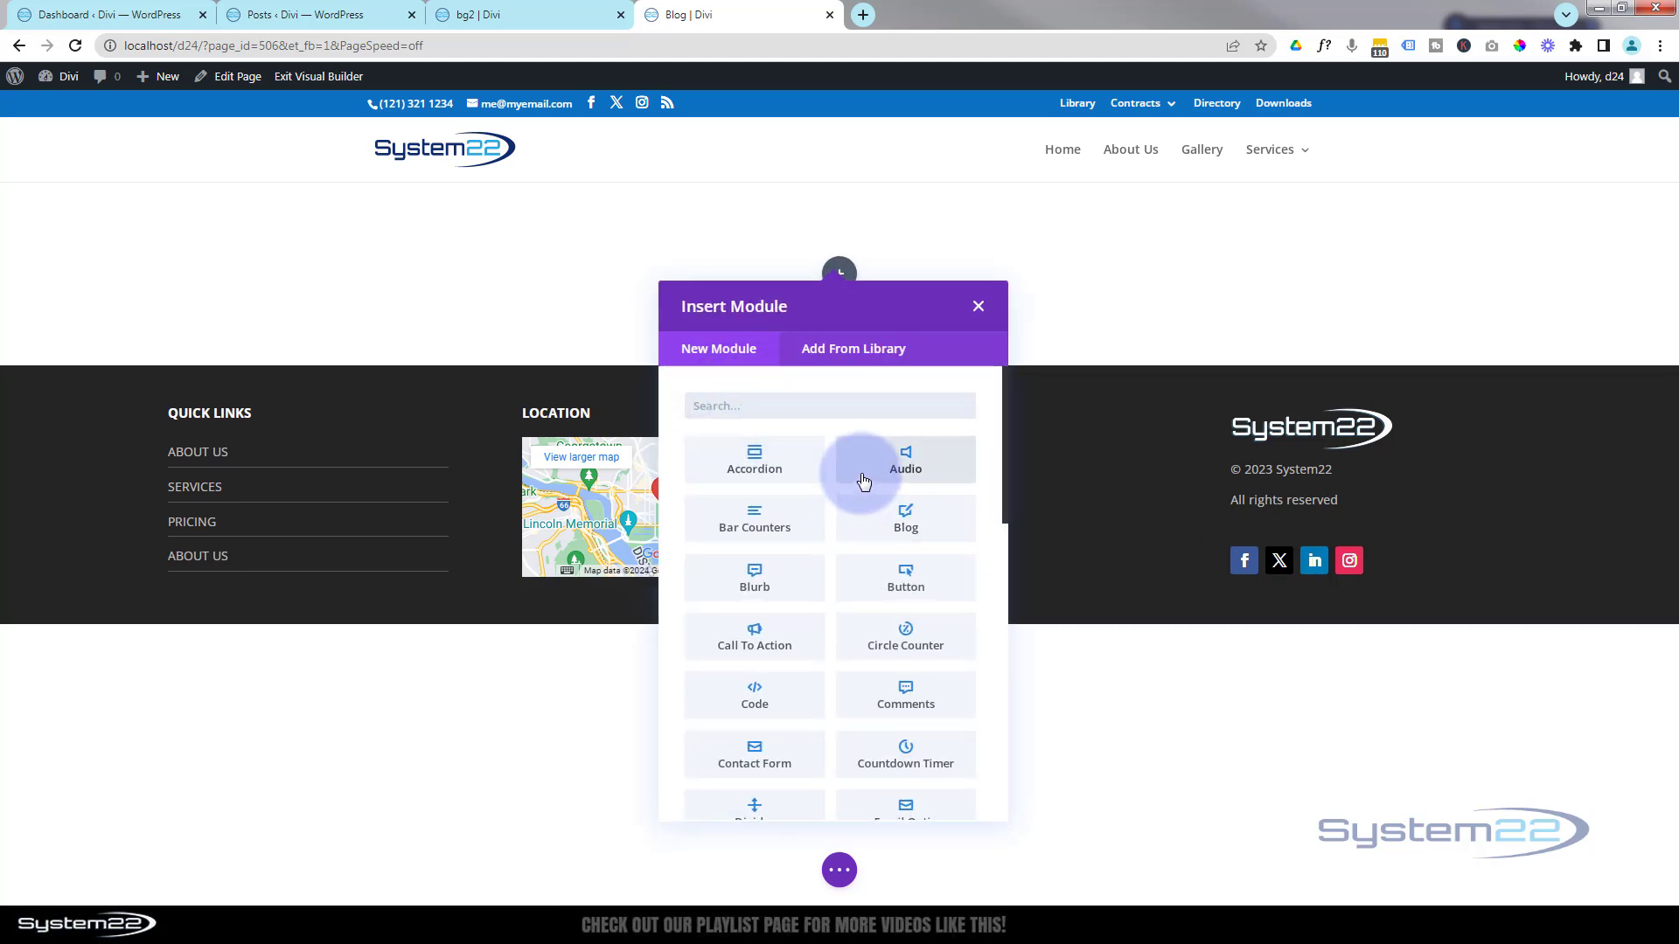
click(874, 525)
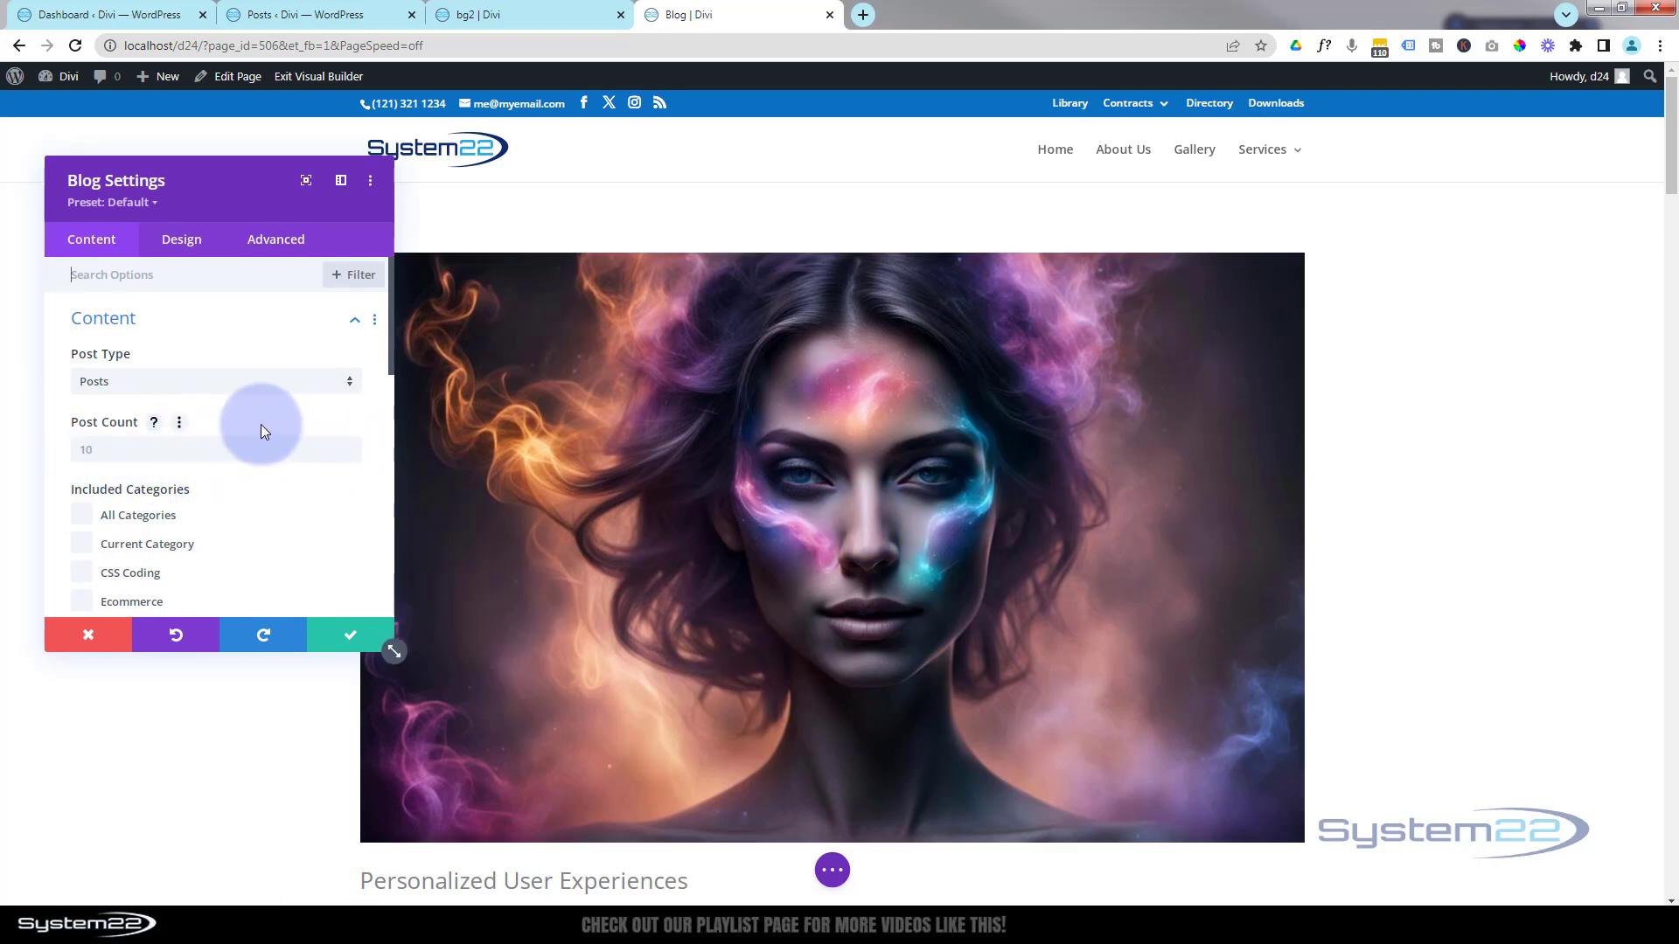
- Look through the Blog module's content options and dock its settings beside the page
scroll(275, 406, down, 1)
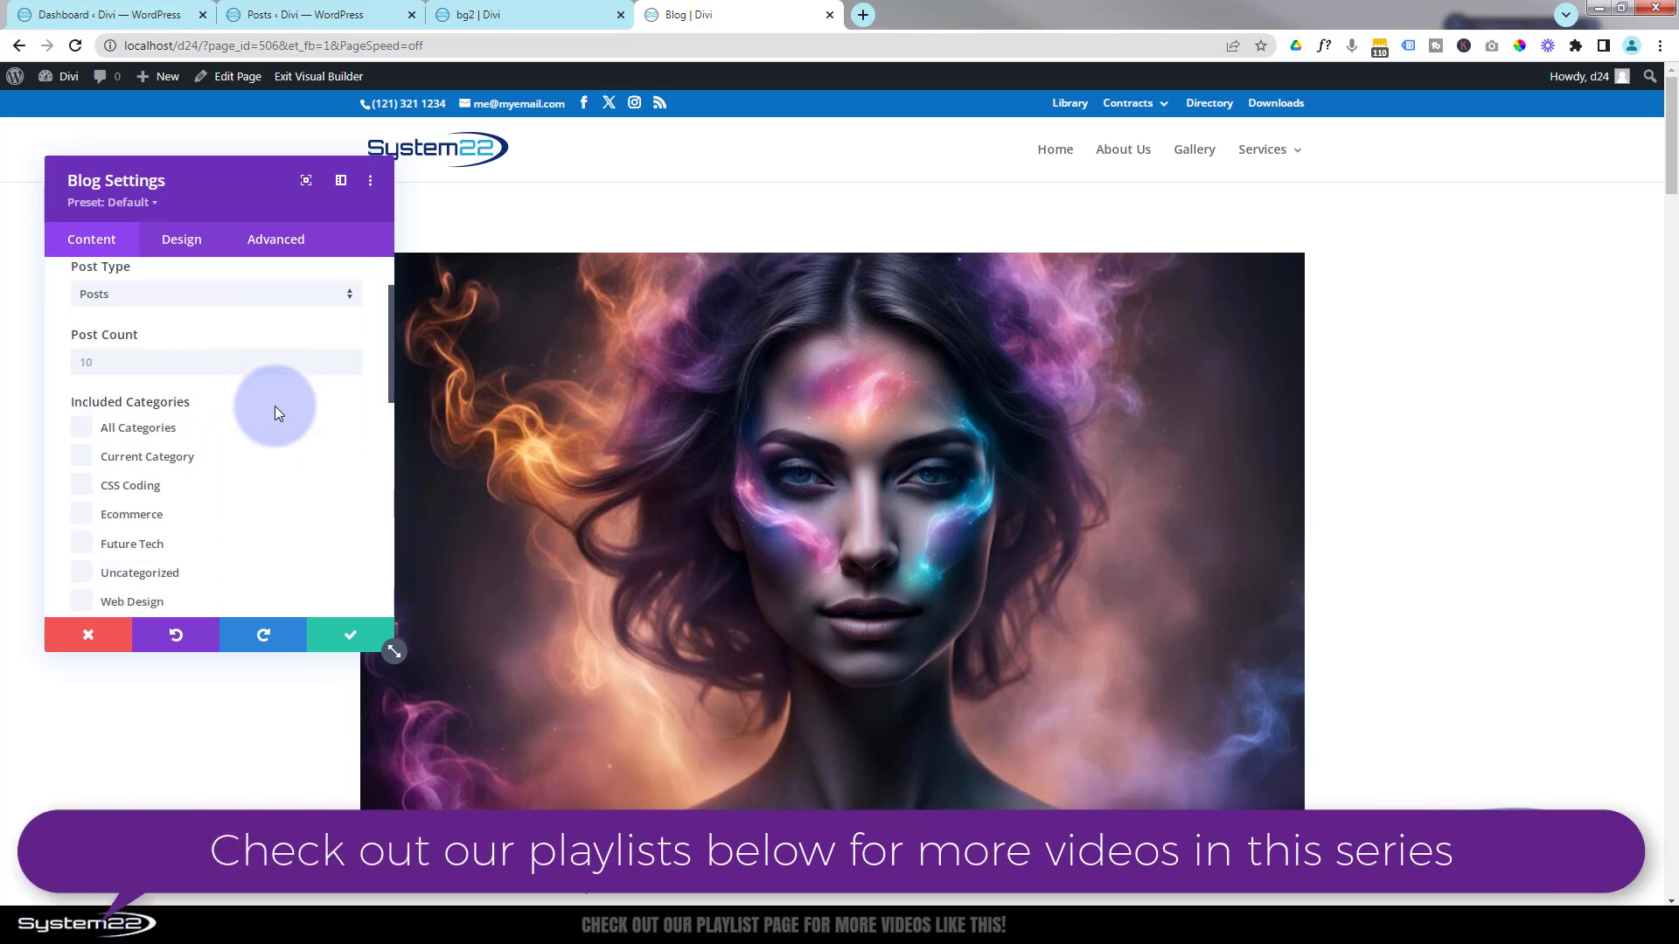
scroll(274, 406, down, 1)
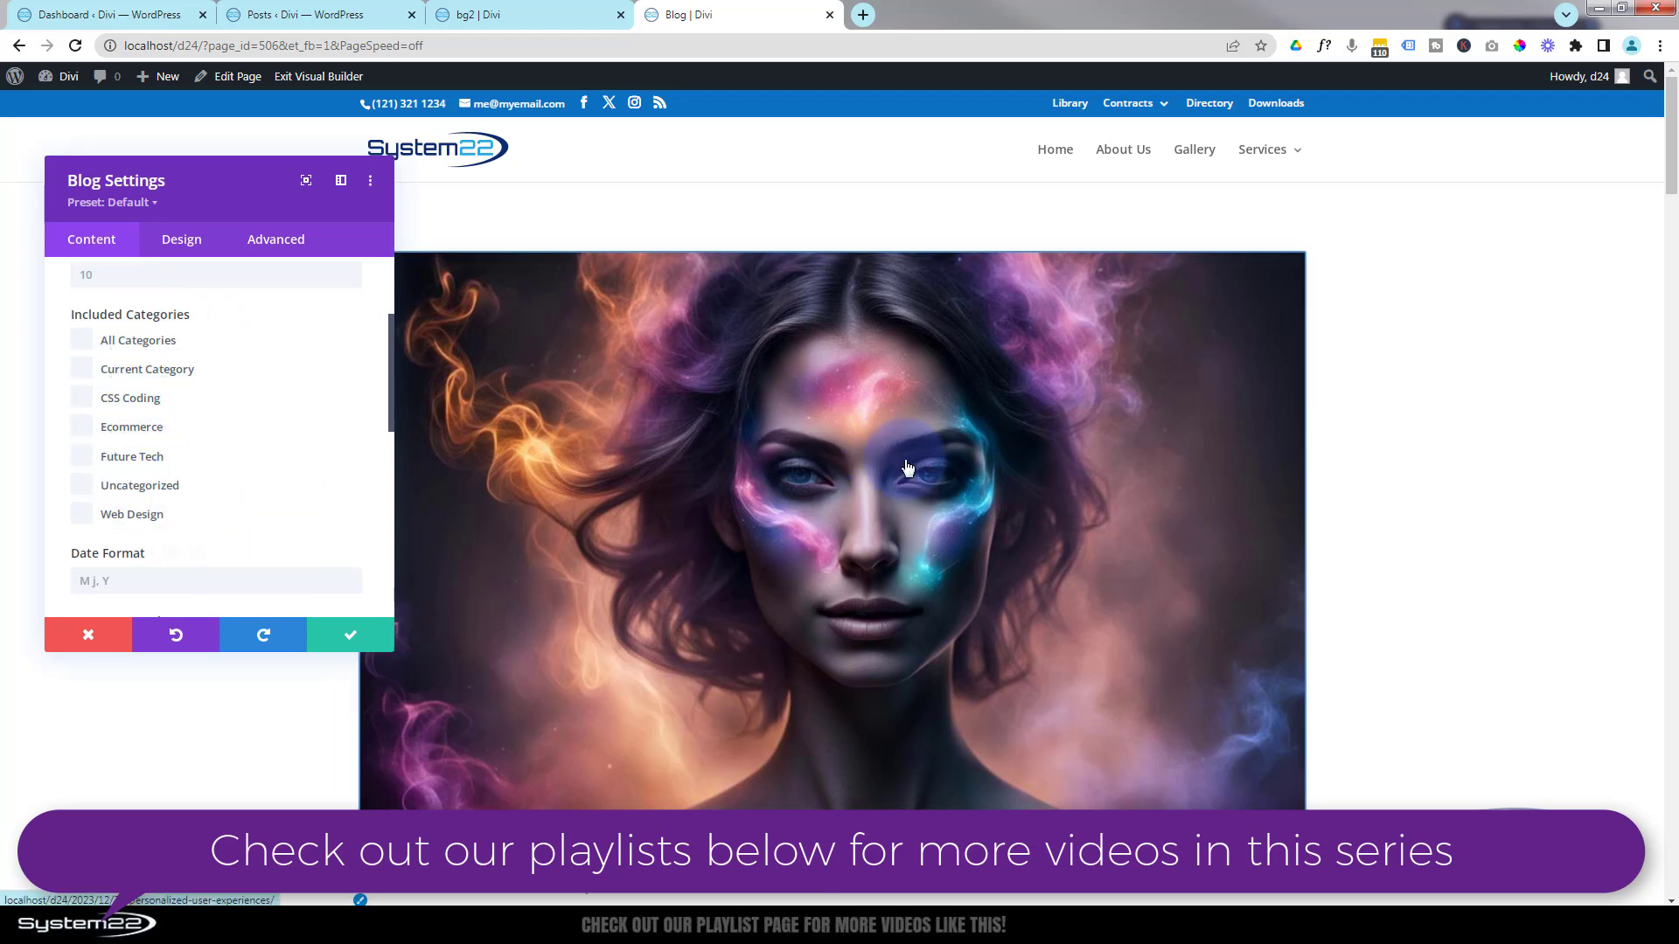
click(932, 470)
scroll(932, 471, down, 3)
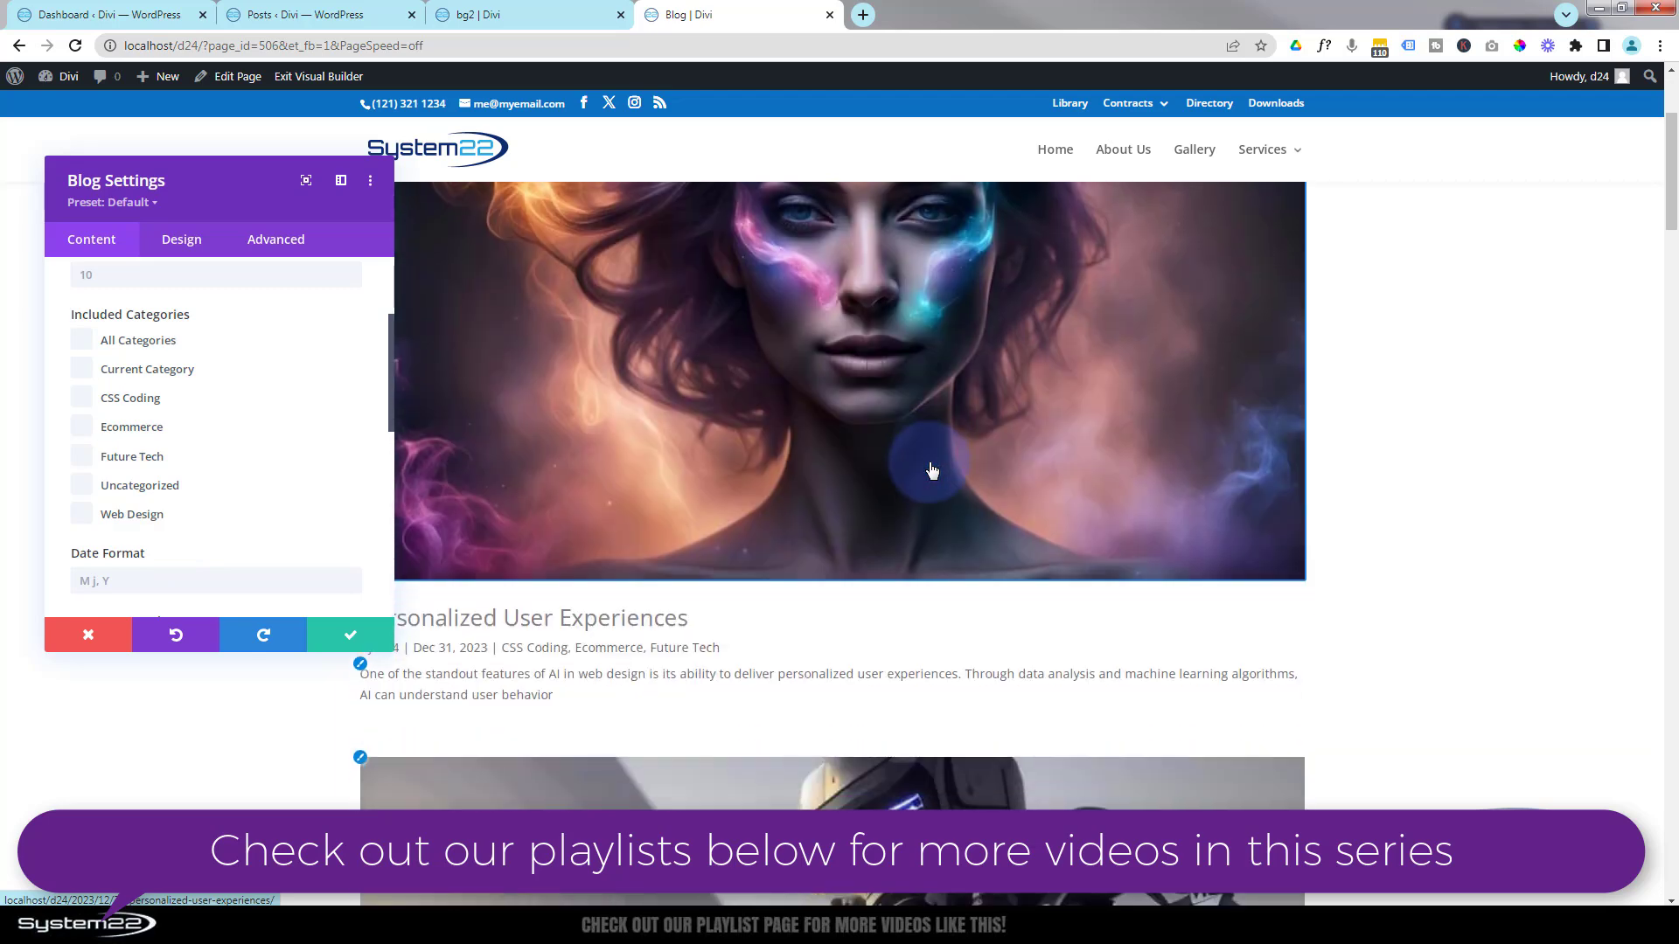
drag(261, 178, 245, 171)
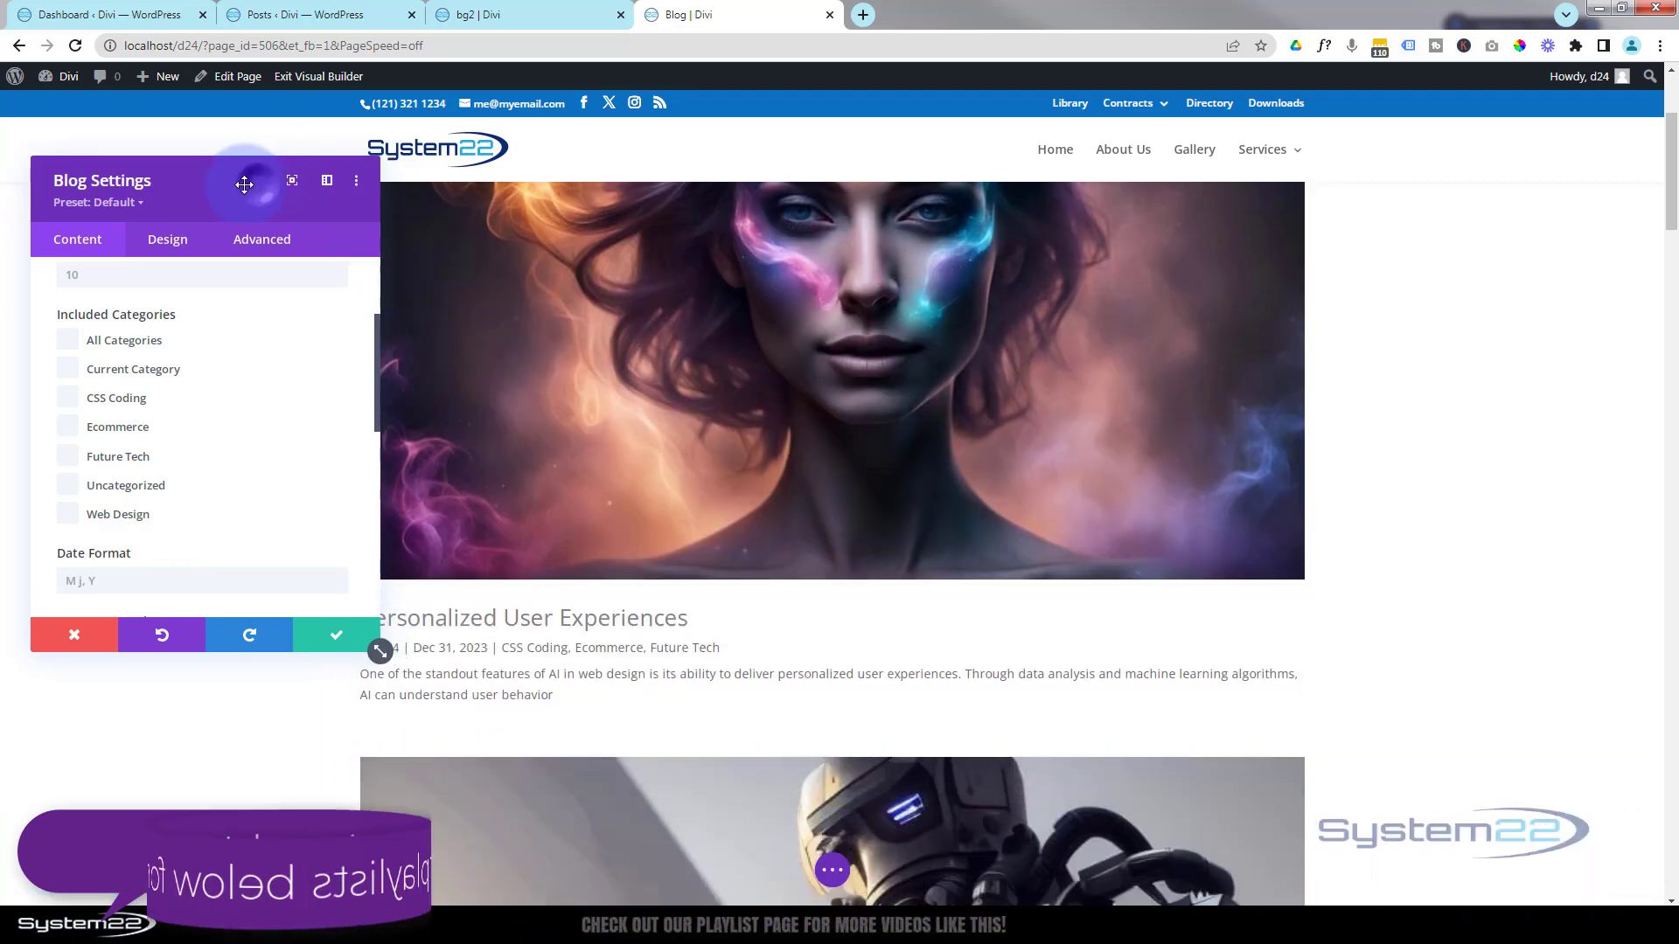
click(325, 177)
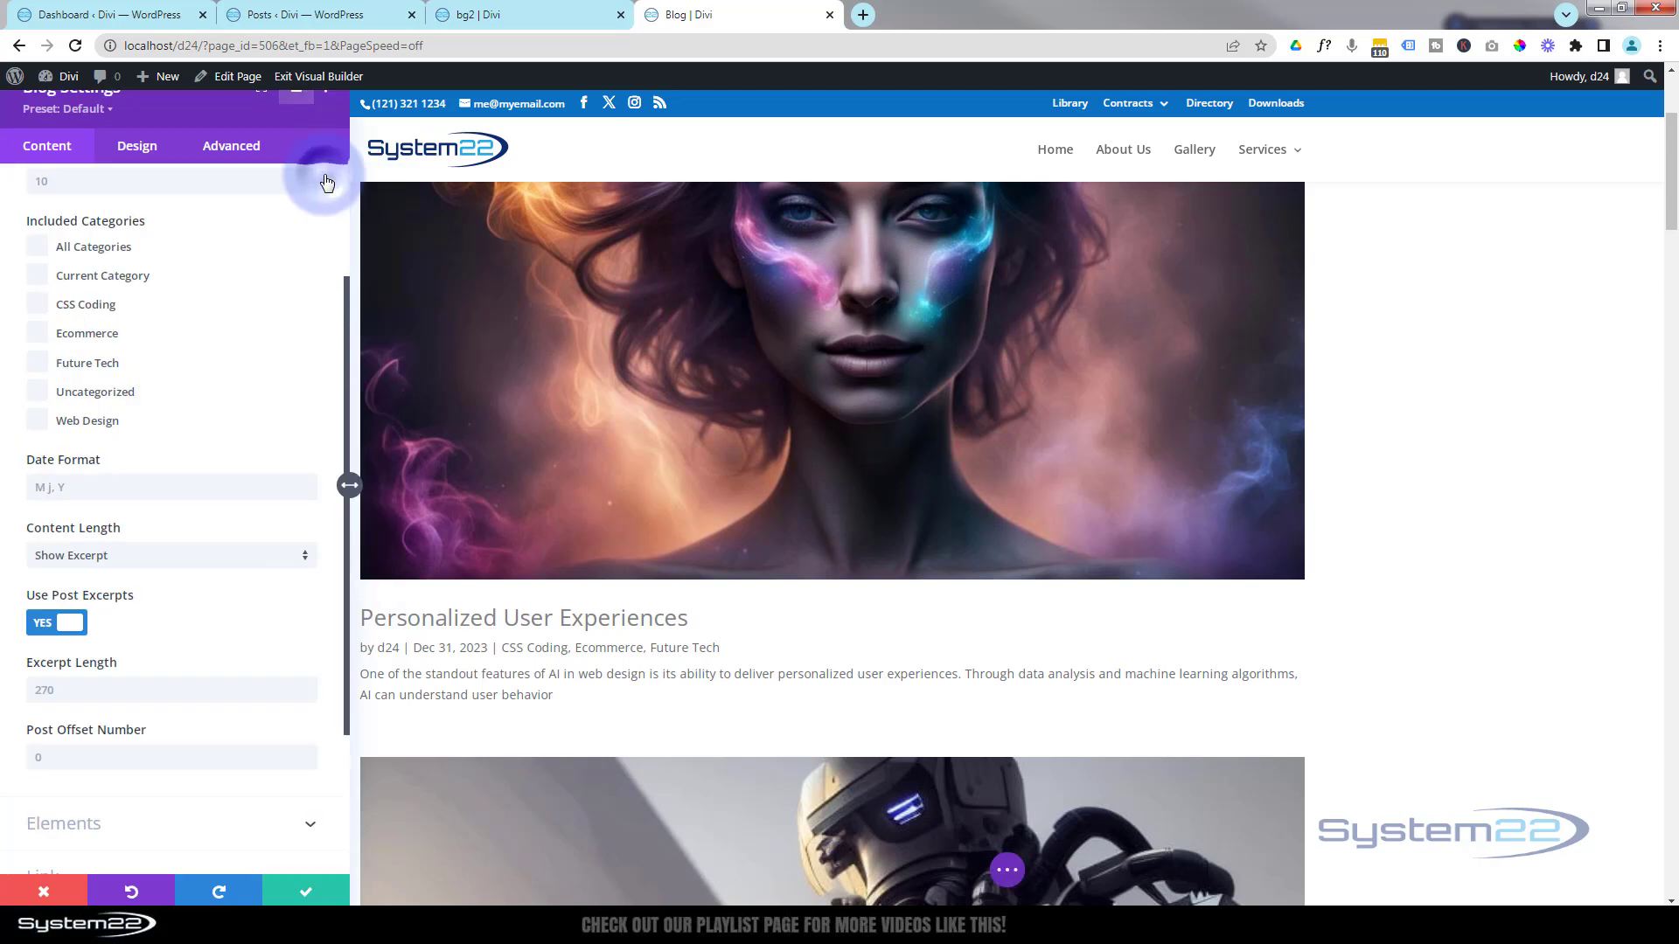
- Check the full-width posts on the page, then set the Blog module's layout to Grid
scroll(890, 376, down, 2)
scroll(890, 376, down, 2)
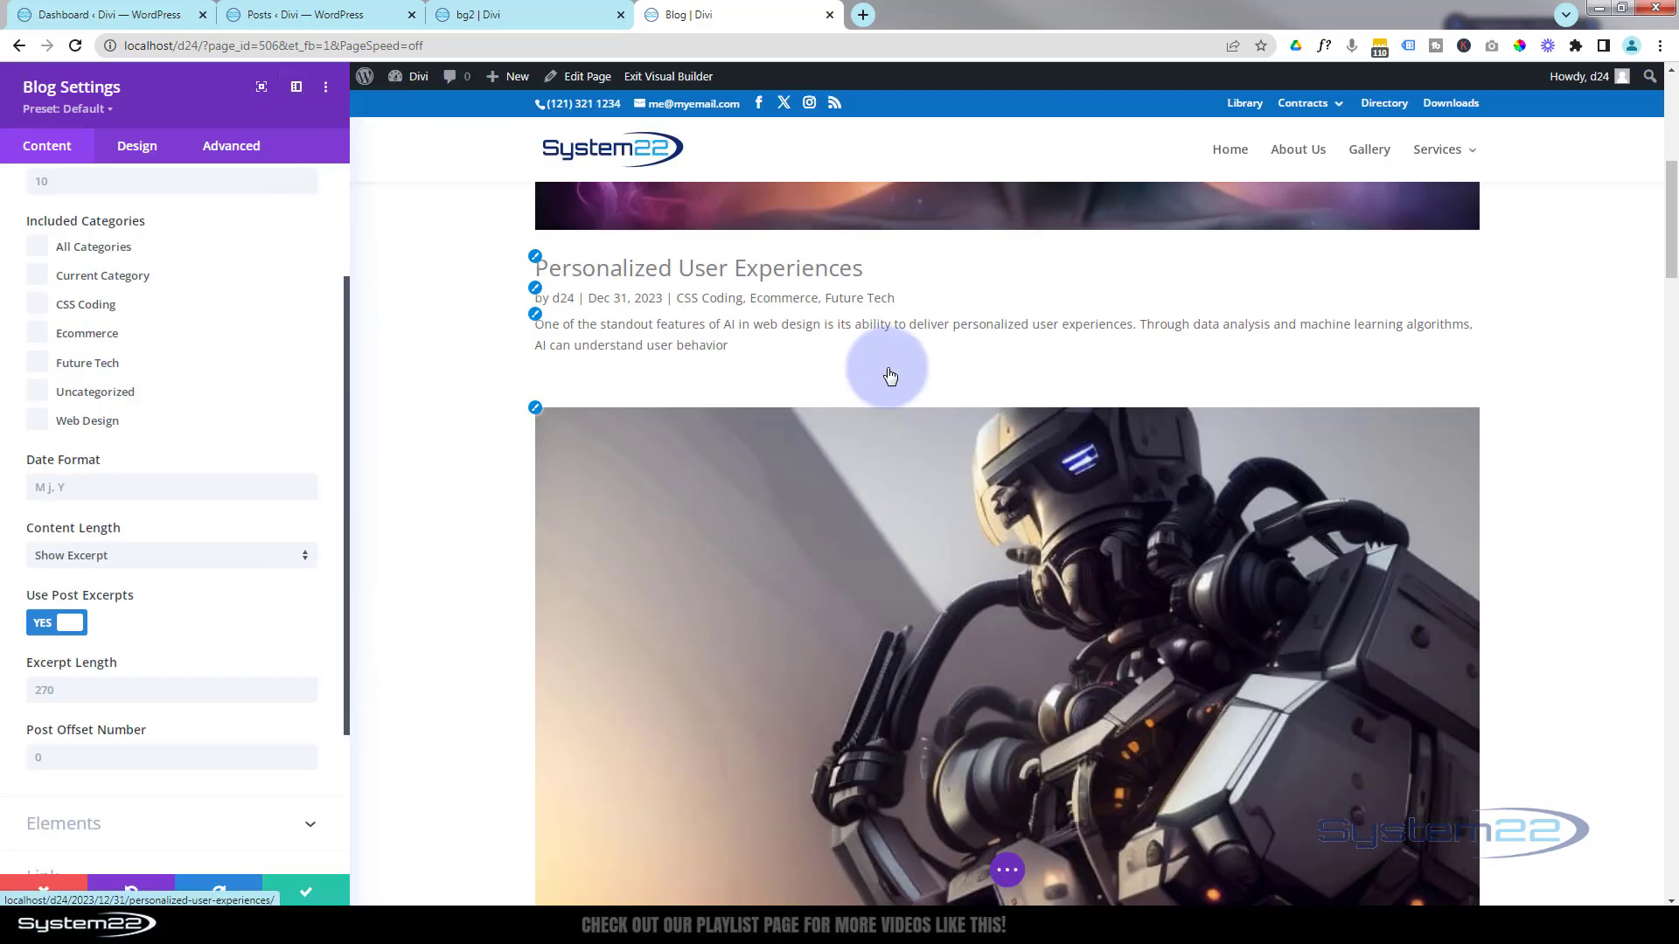
scroll(656, 412, down, 4)
scroll(657, 415, down, 1)
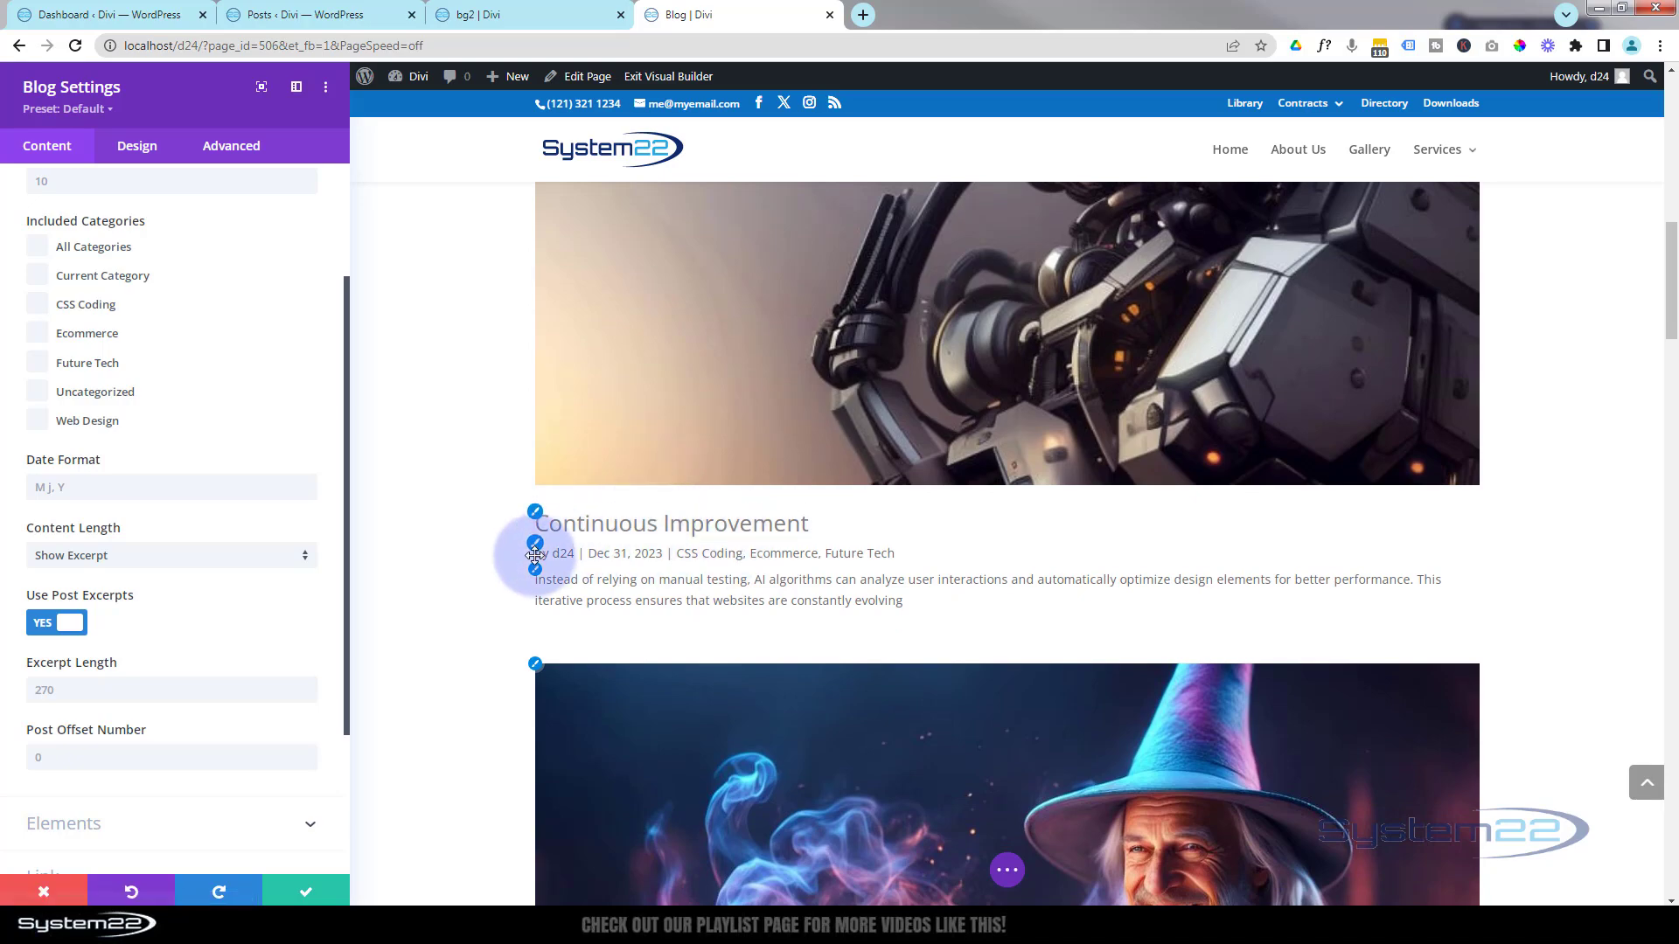
scroll(687, 590, down, 8)
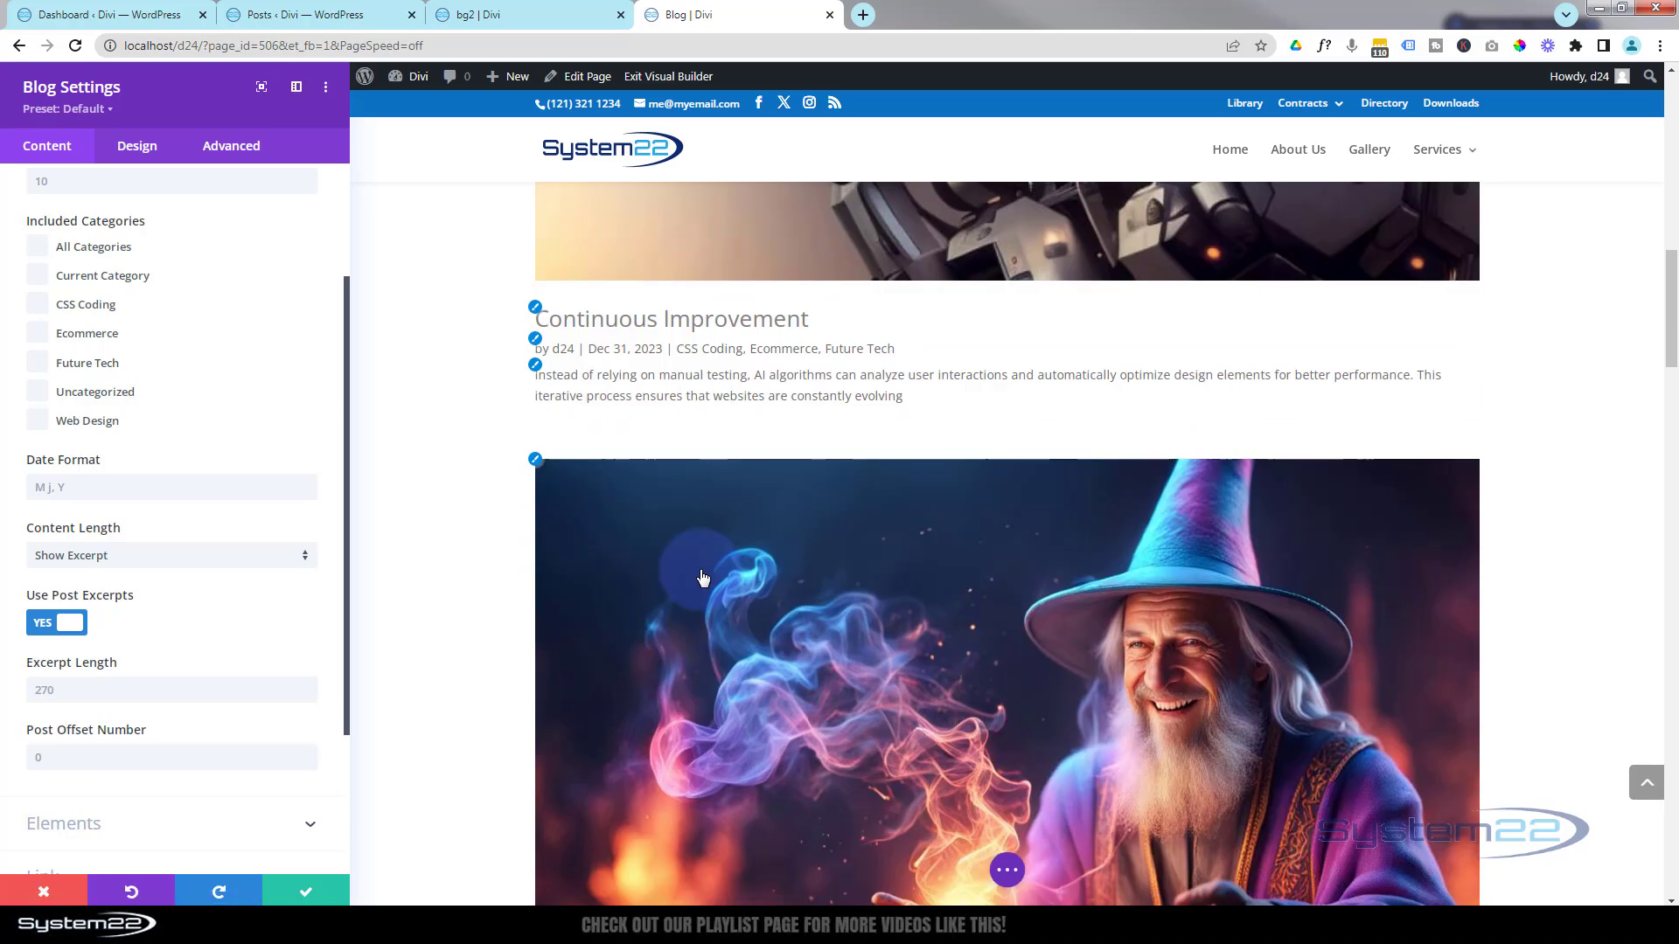
scroll(699, 570, up, 20)
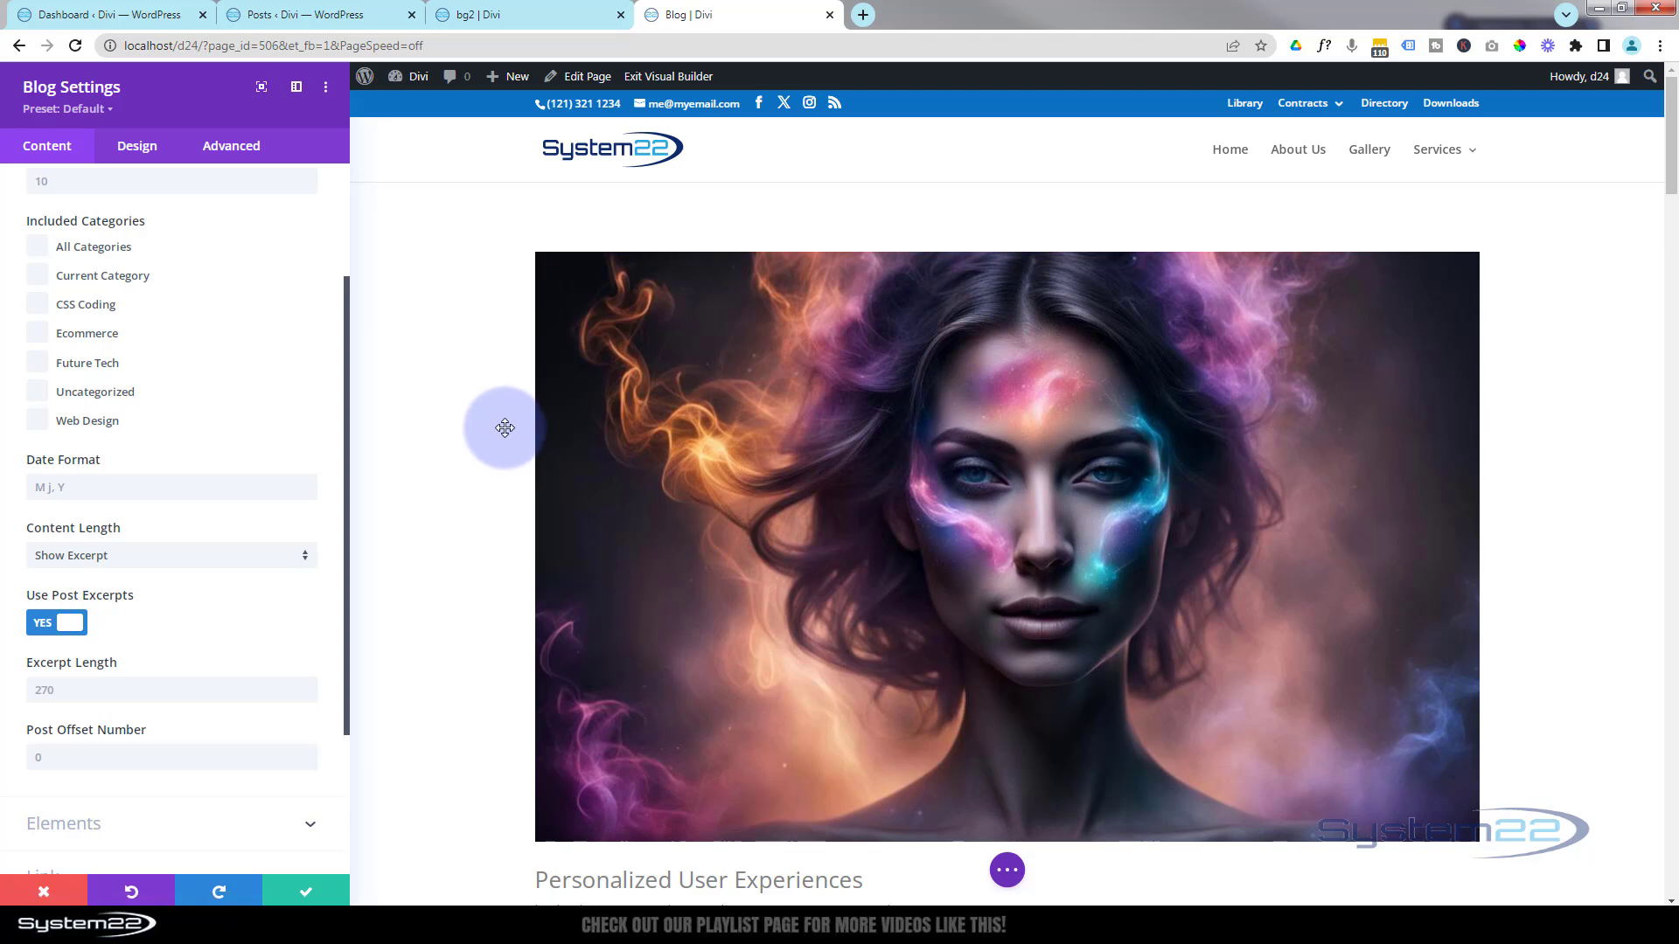
click(140, 149)
click(148, 227)
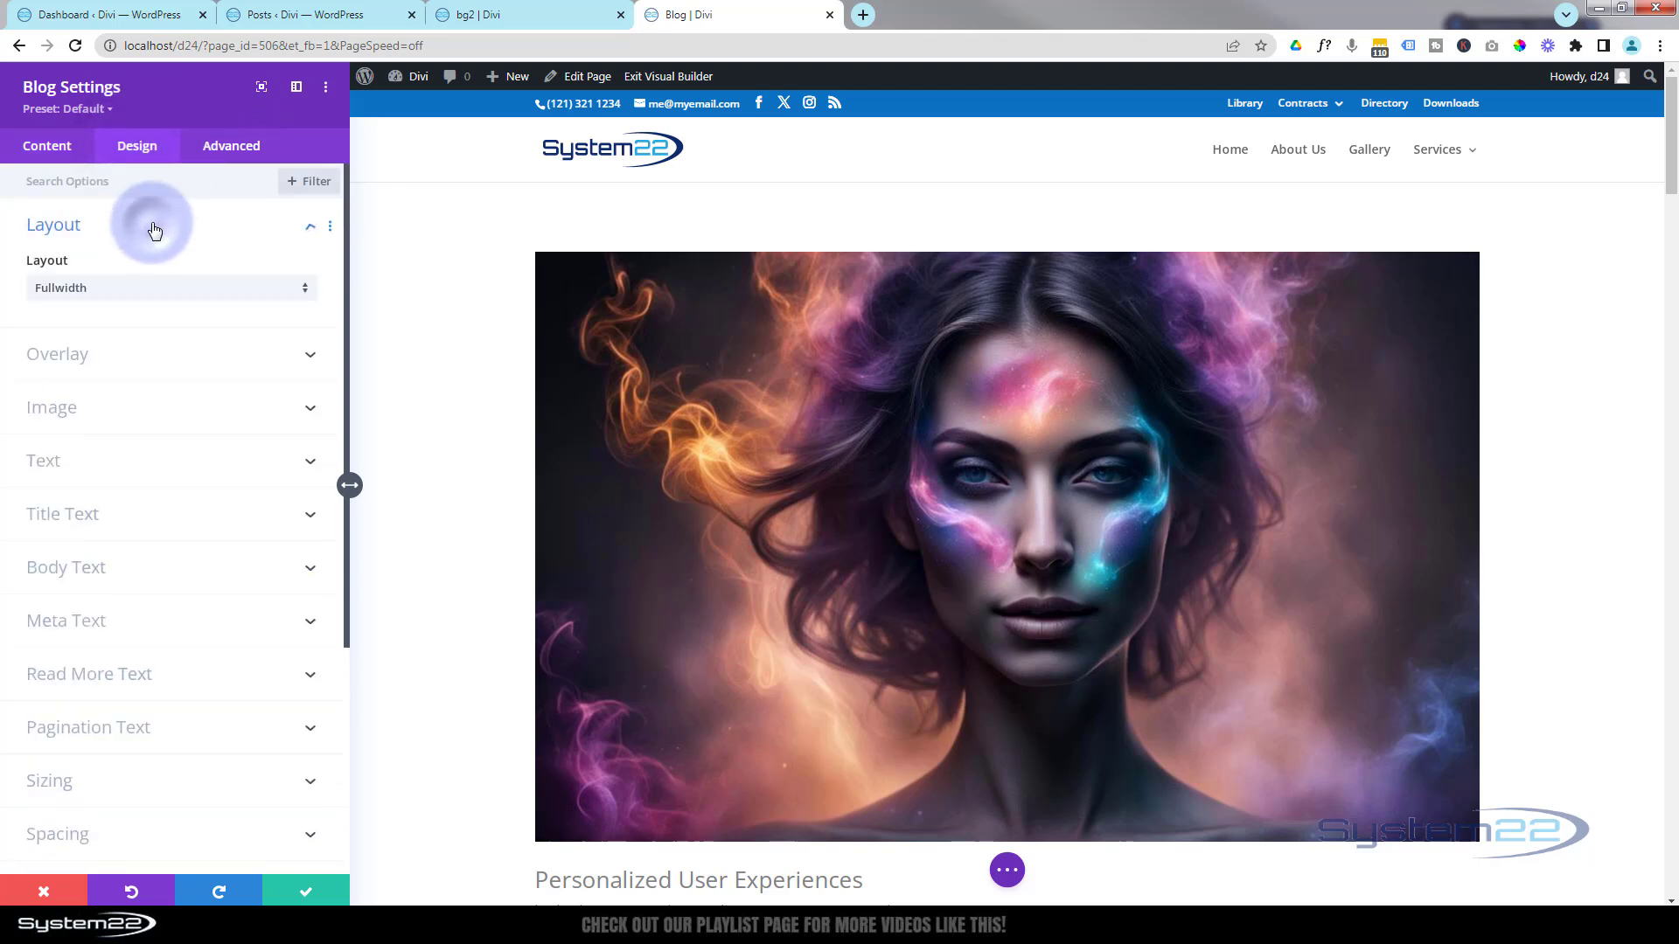
click(137, 292)
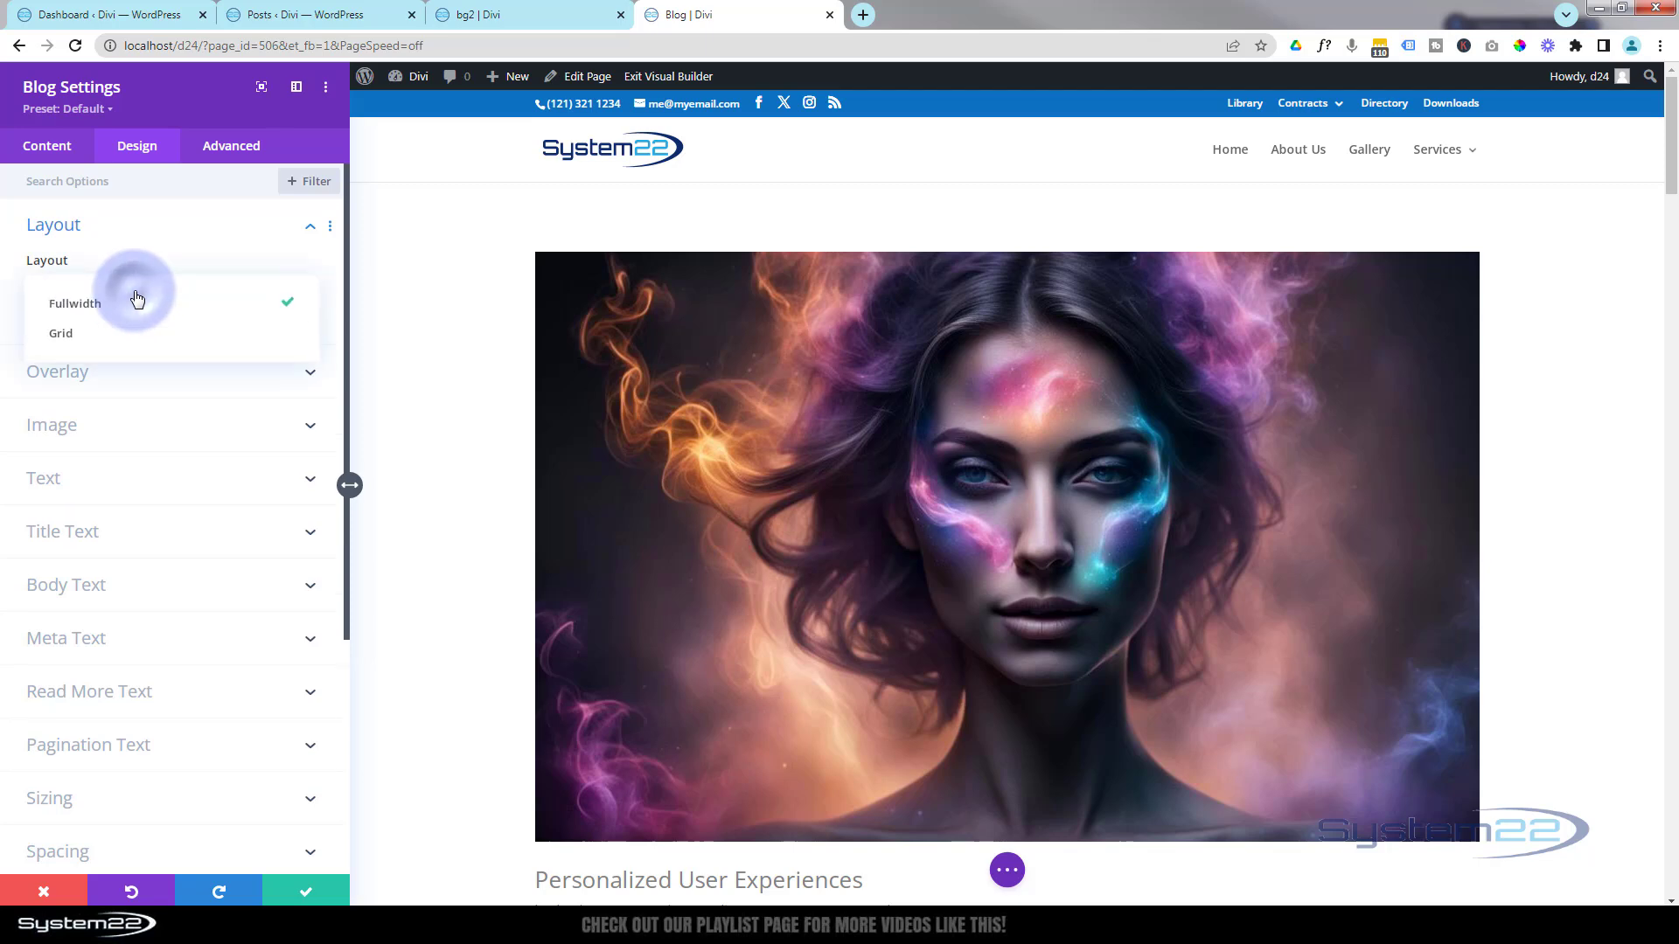
click(86, 339)
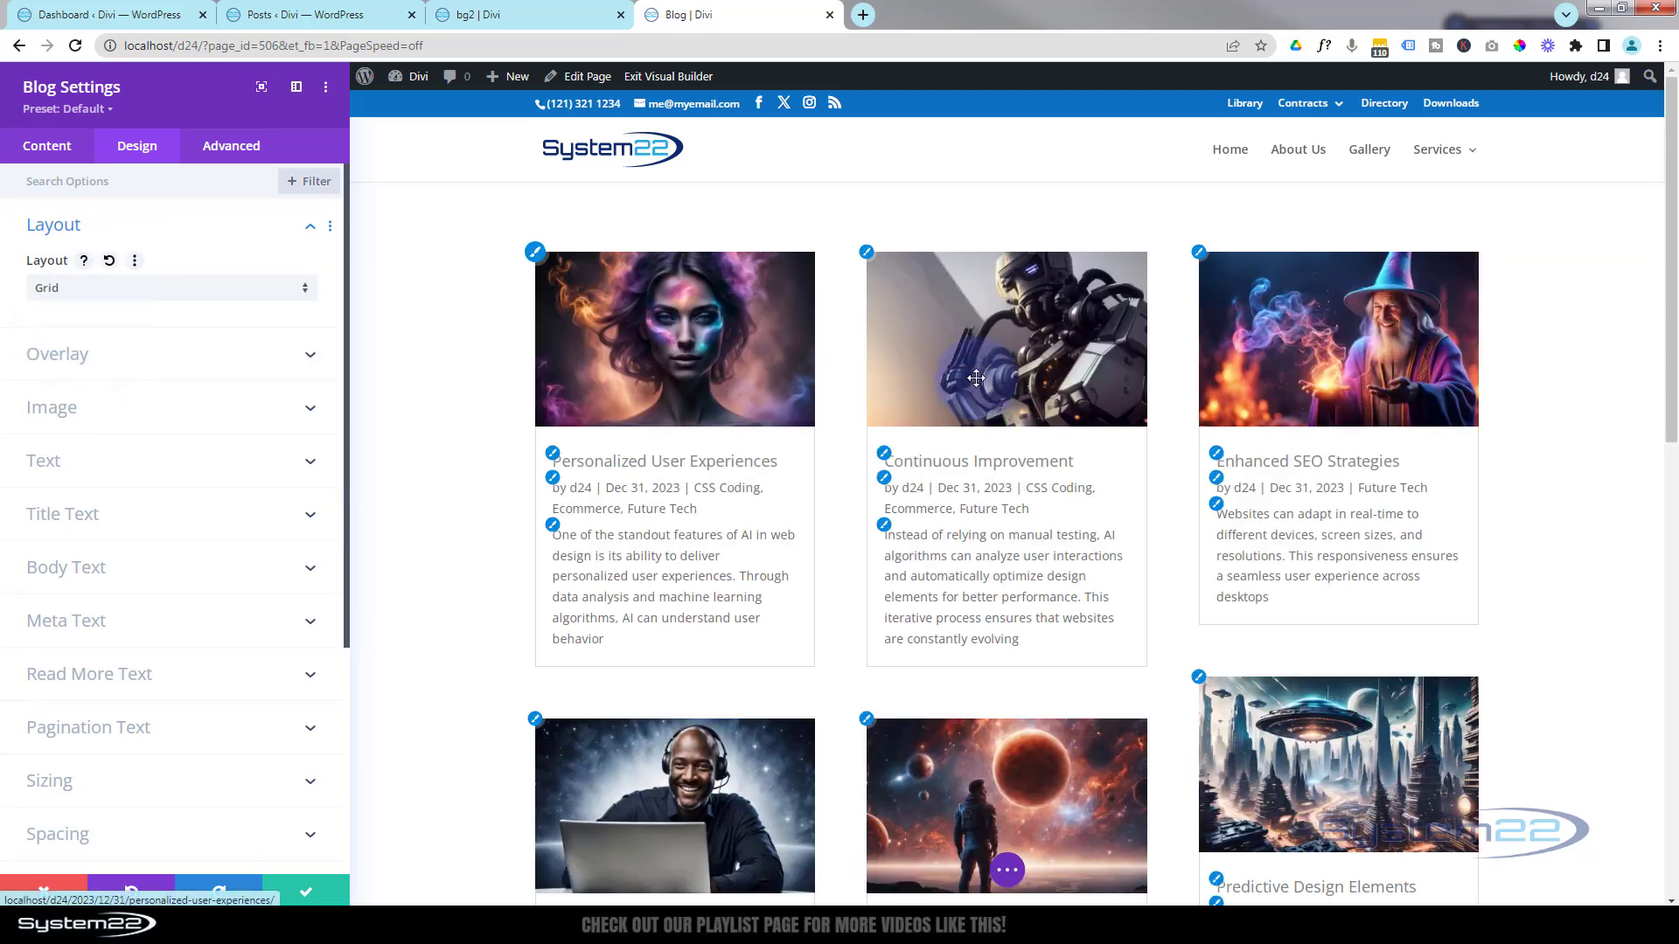
- Check the post grid and set the Blog module's post count to 6
scroll(842, 438, down, 6)
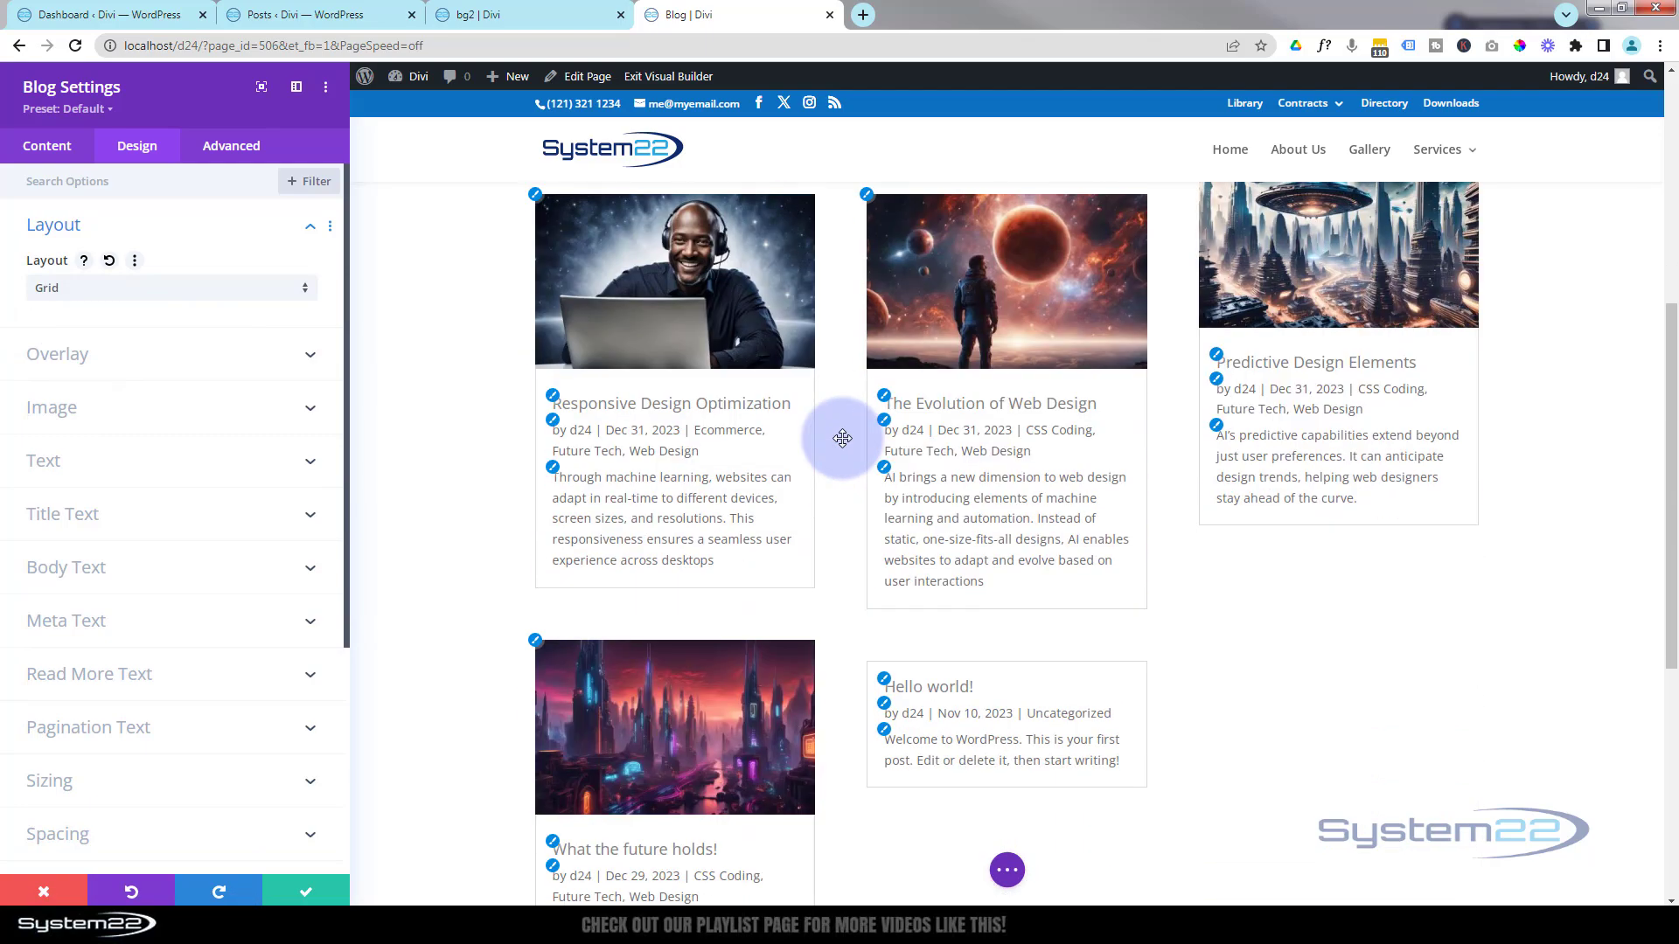
scroll(842, 437, up, 2)
scroll(842, 437, down, 3)
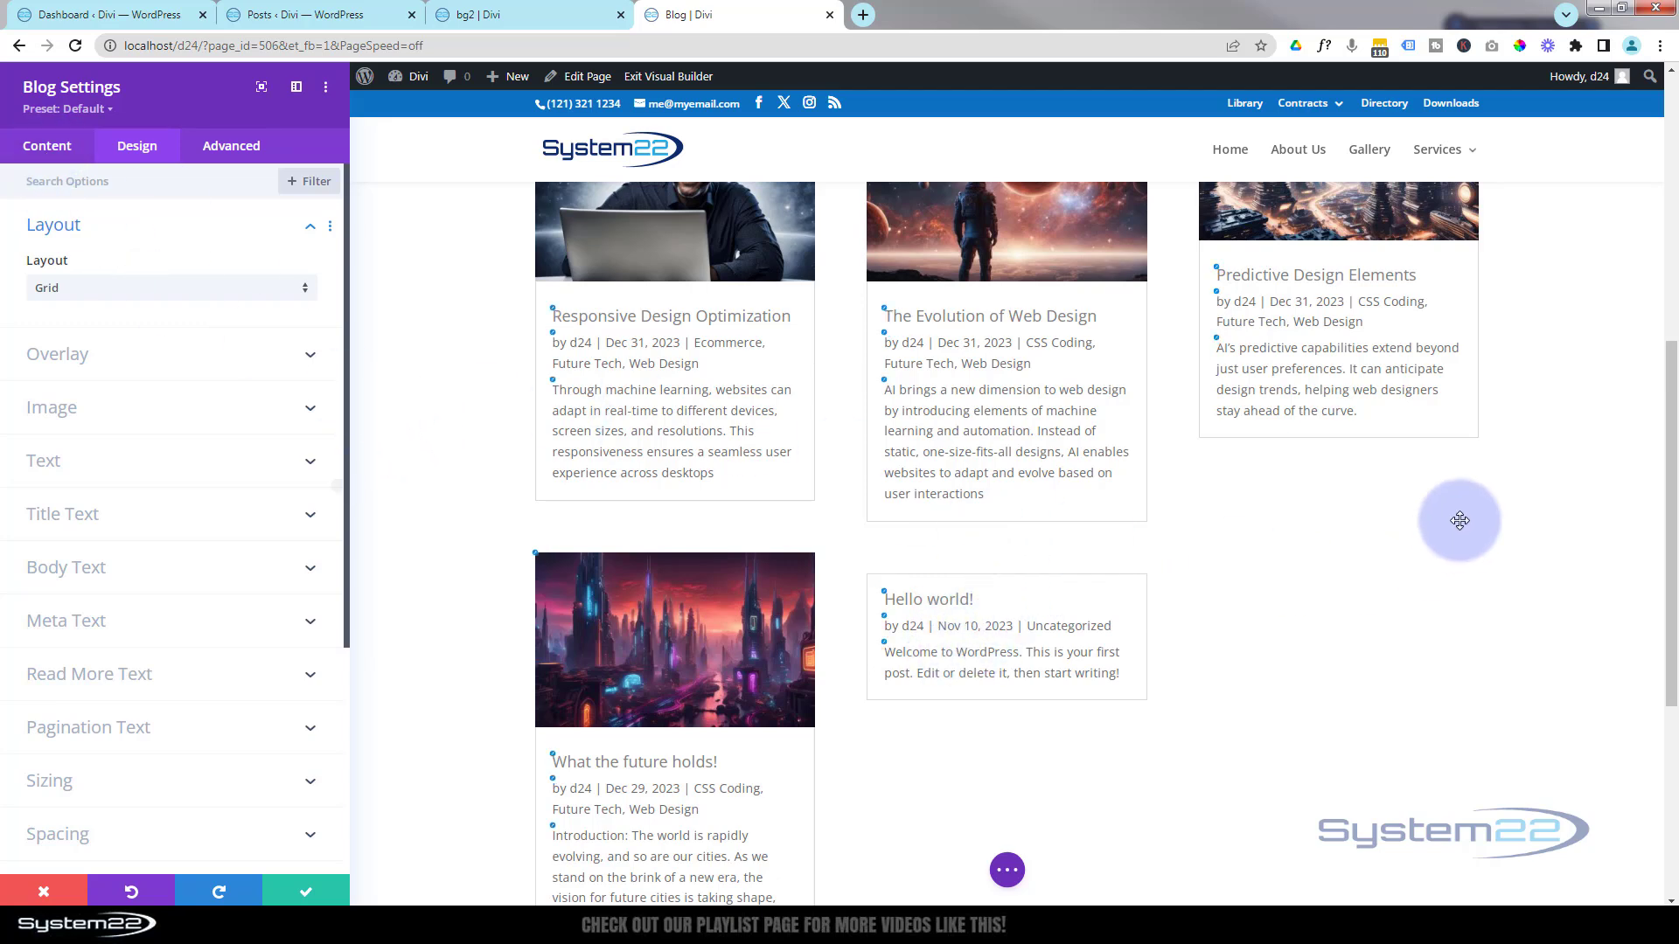
drag(1657, 464, 1638, 142)
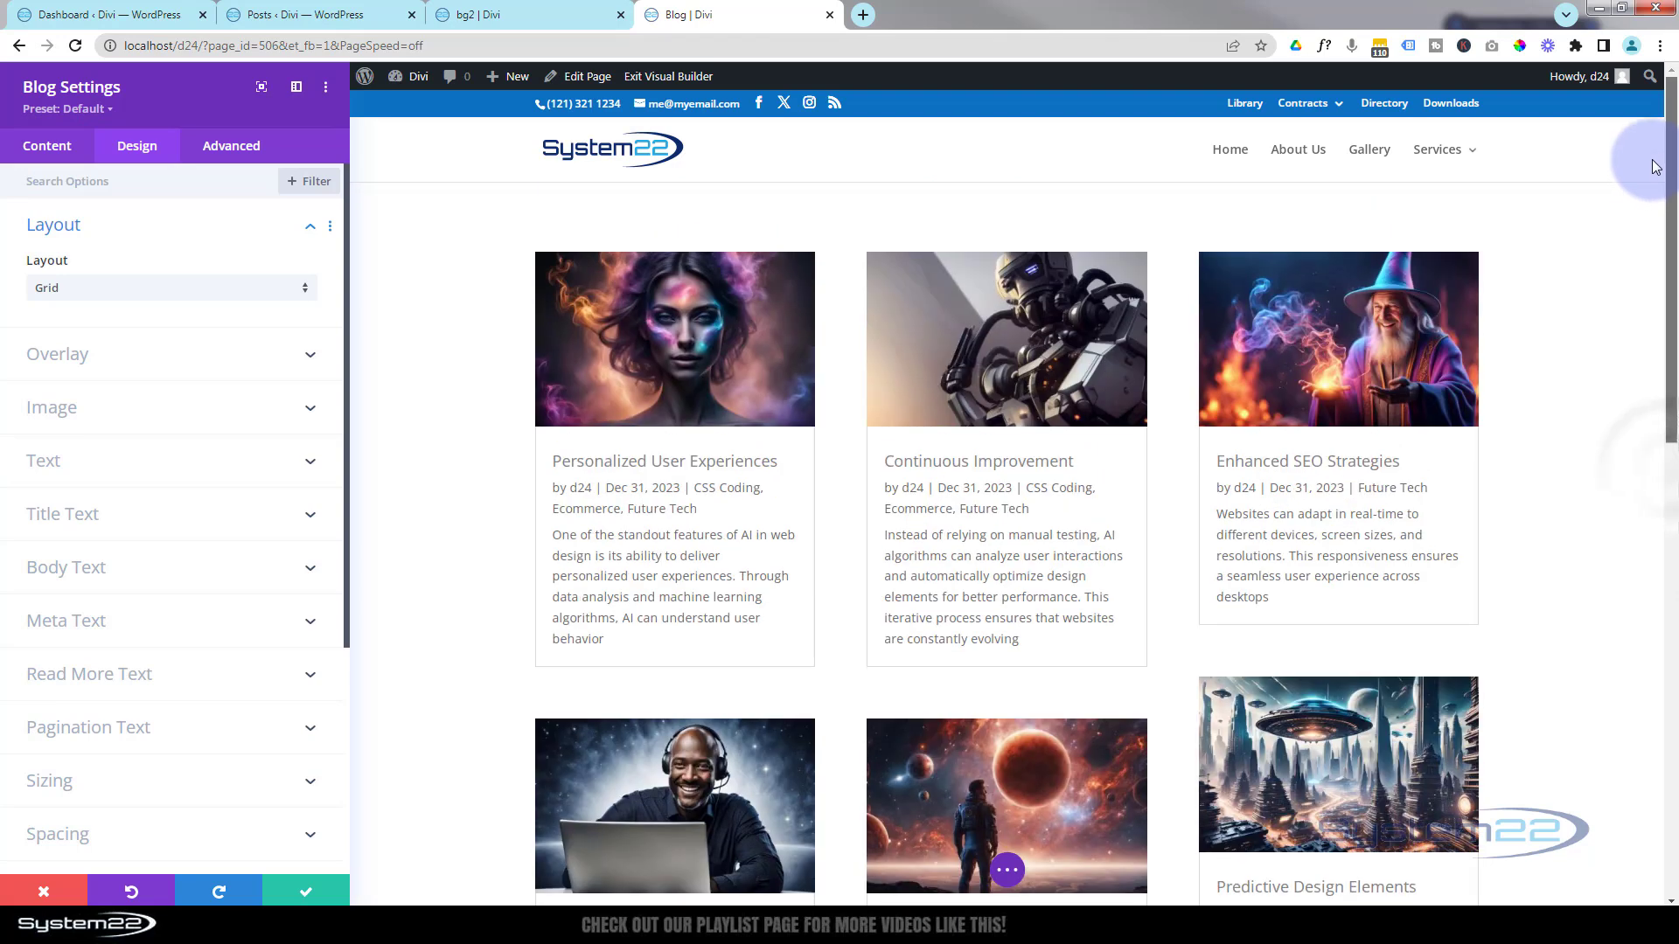
click(53, 159)
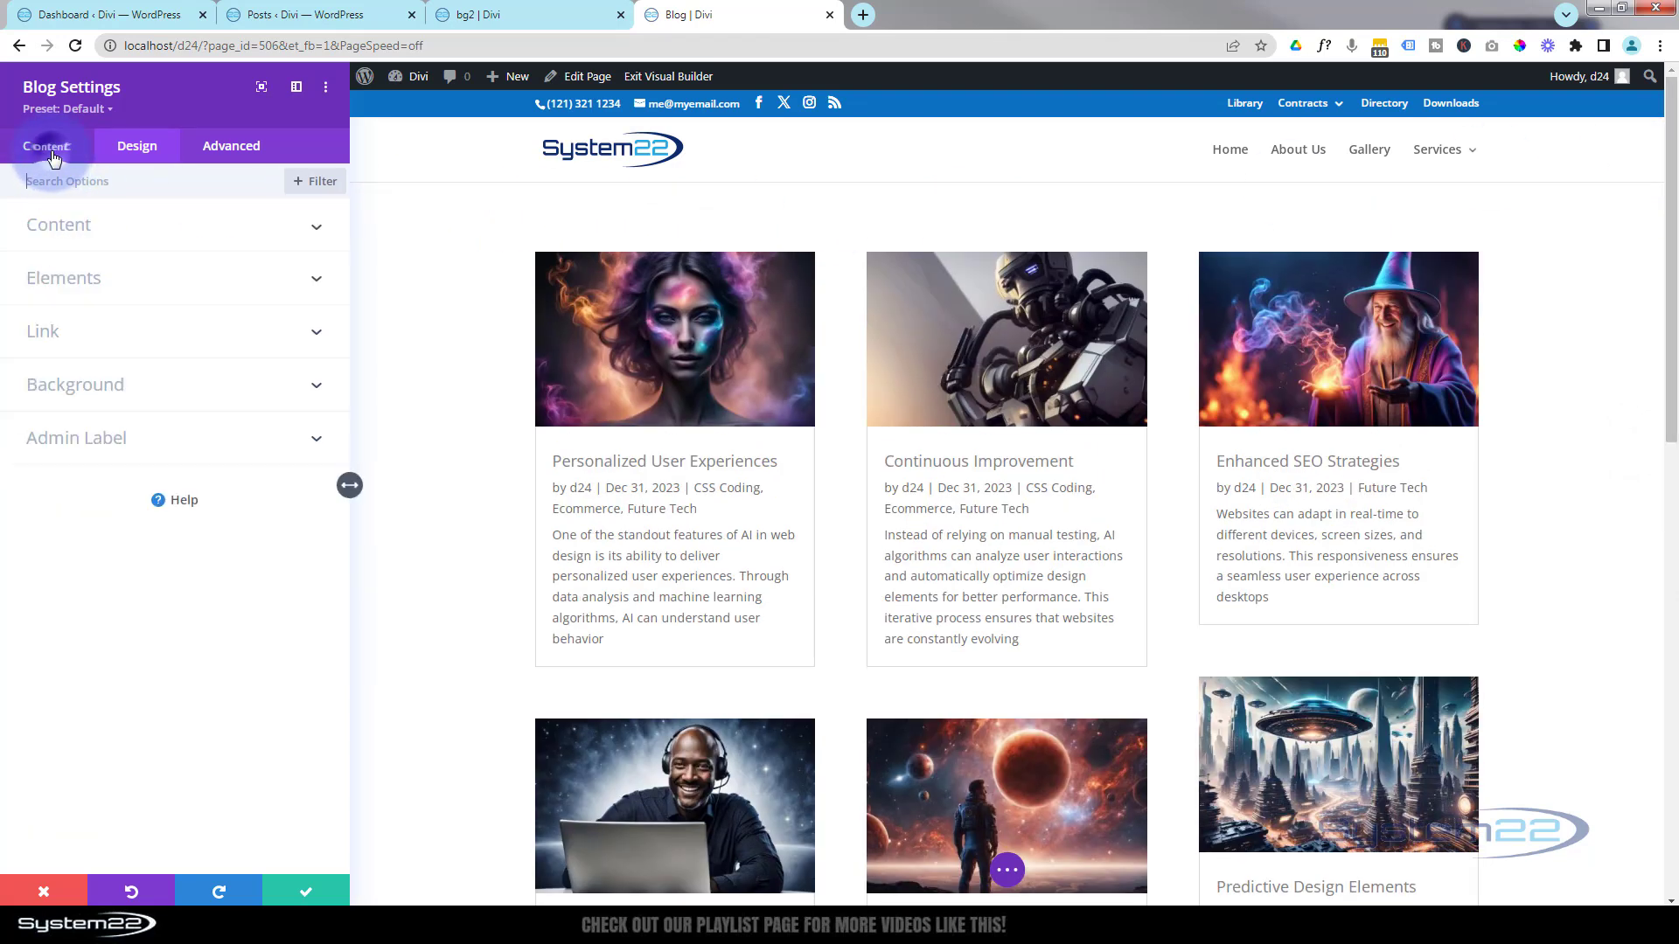
click(206, 231)
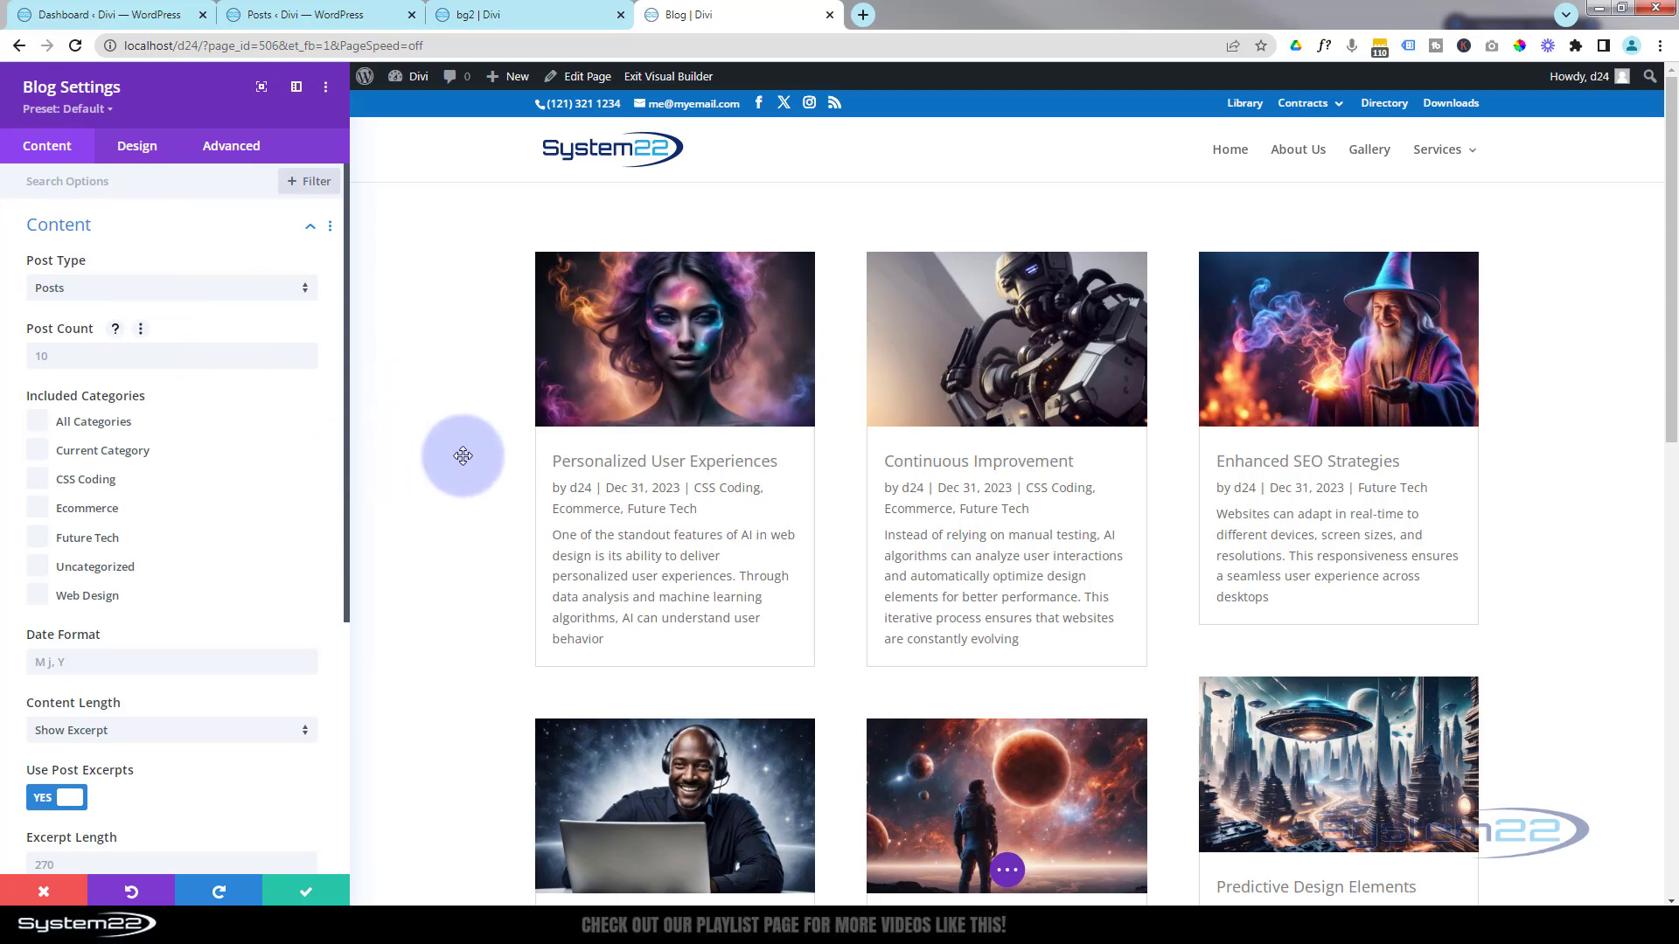
scroll(464, 456, down, 6)
scroll(464, 455, down, 5)
scroll(463, 456, up, 8)
scroll(464, 455, up, 3)
click(45, 356)
text(6)
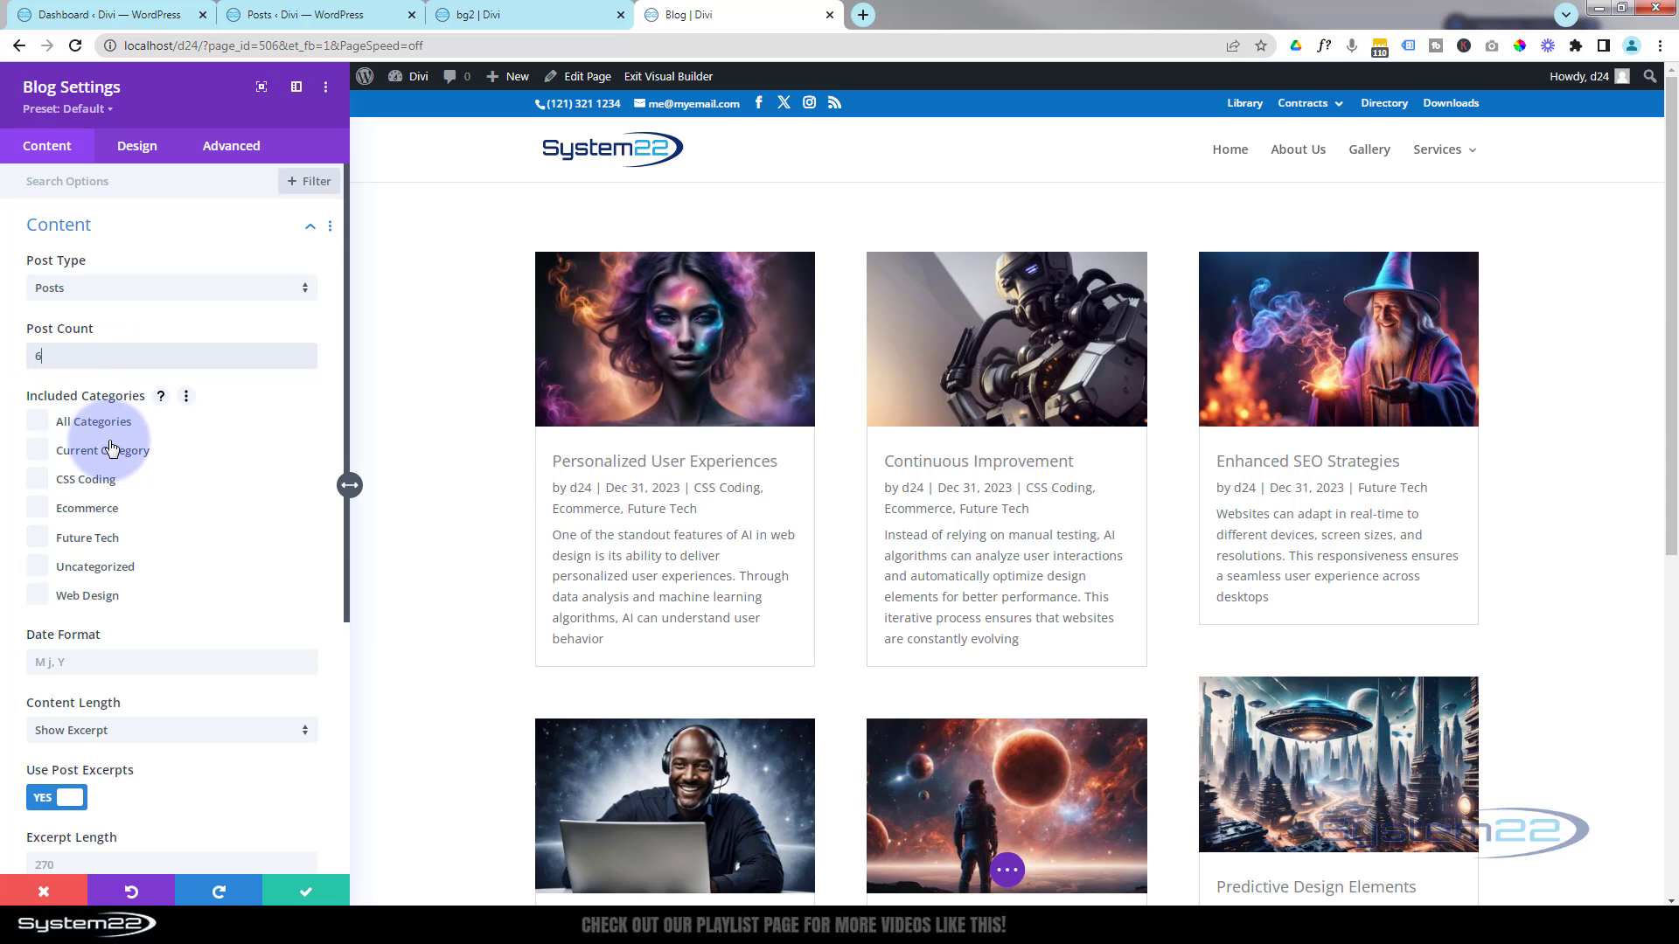
- Include the Future Tech, Web Design and CSS Coding categories in the Blog module
click(38, 538)
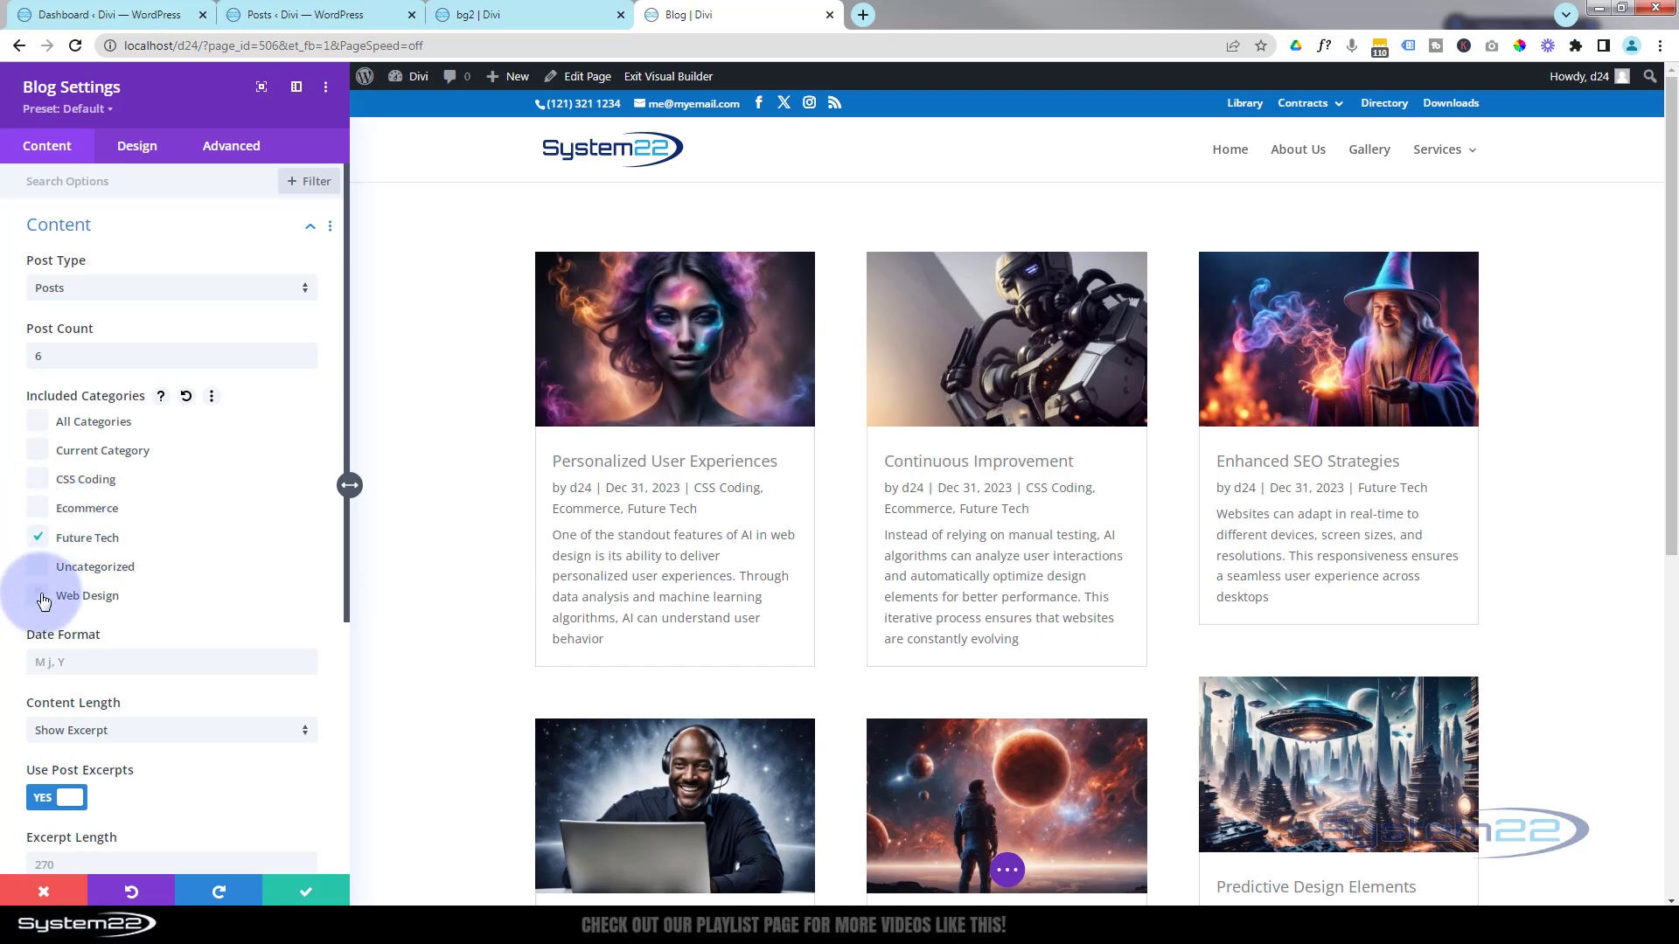
click(39, 597)
click(39, 479)
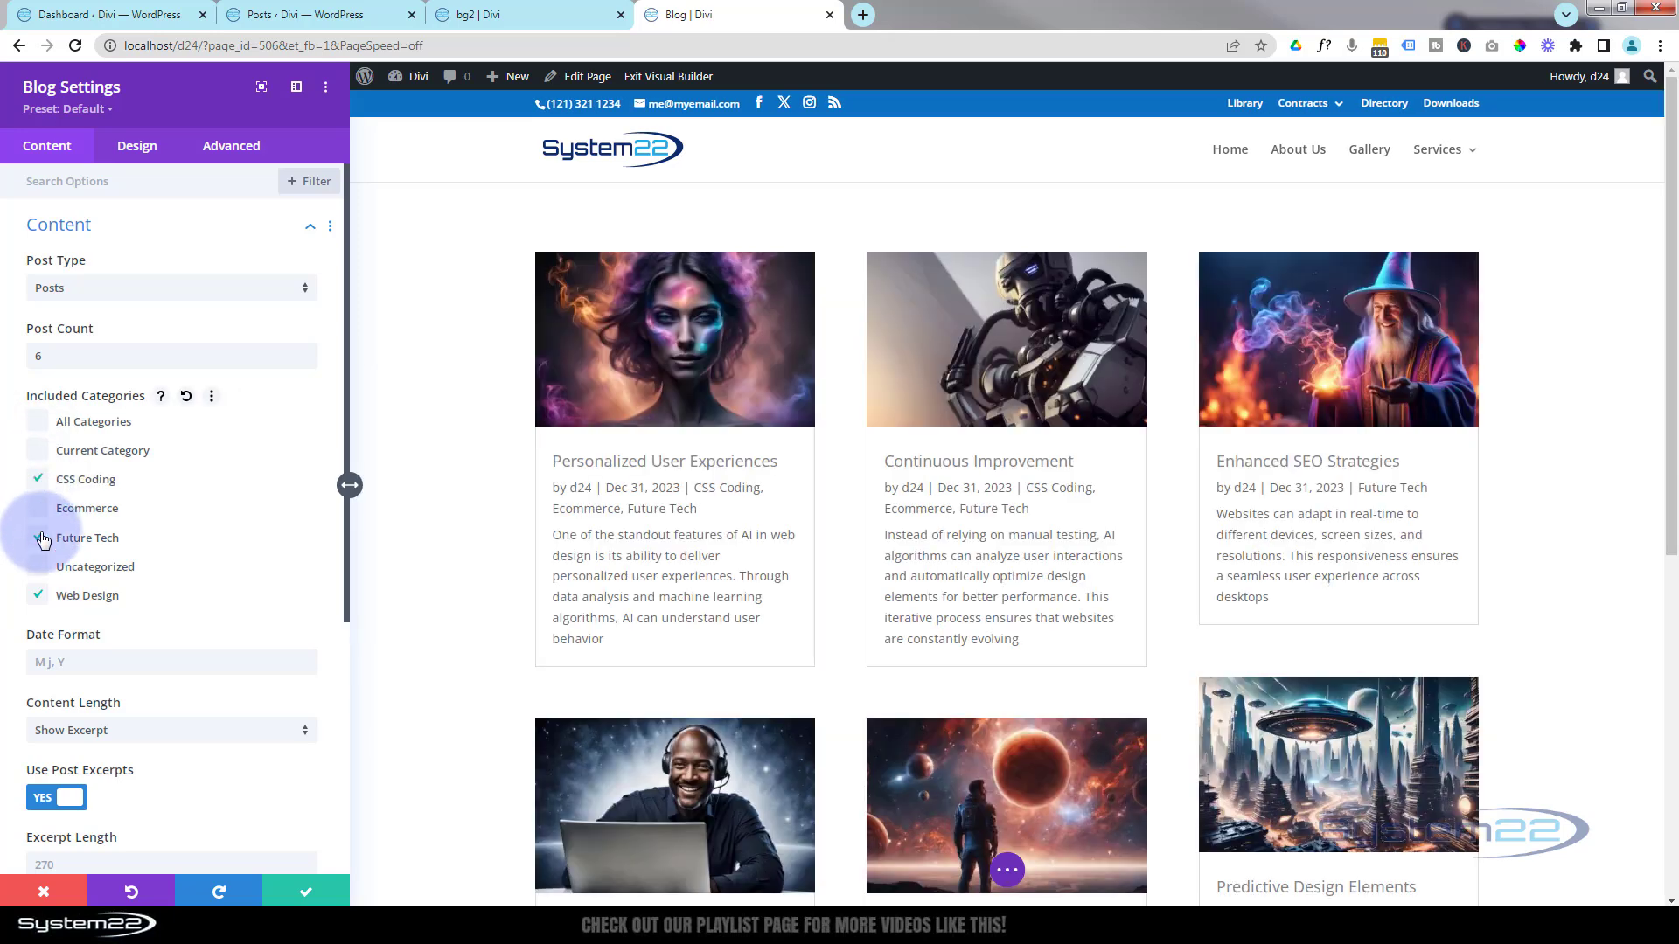
- Exclude the Future Tech category from the Blog module and check the first post's categories in the WordPress Posts list
click(39, 539)
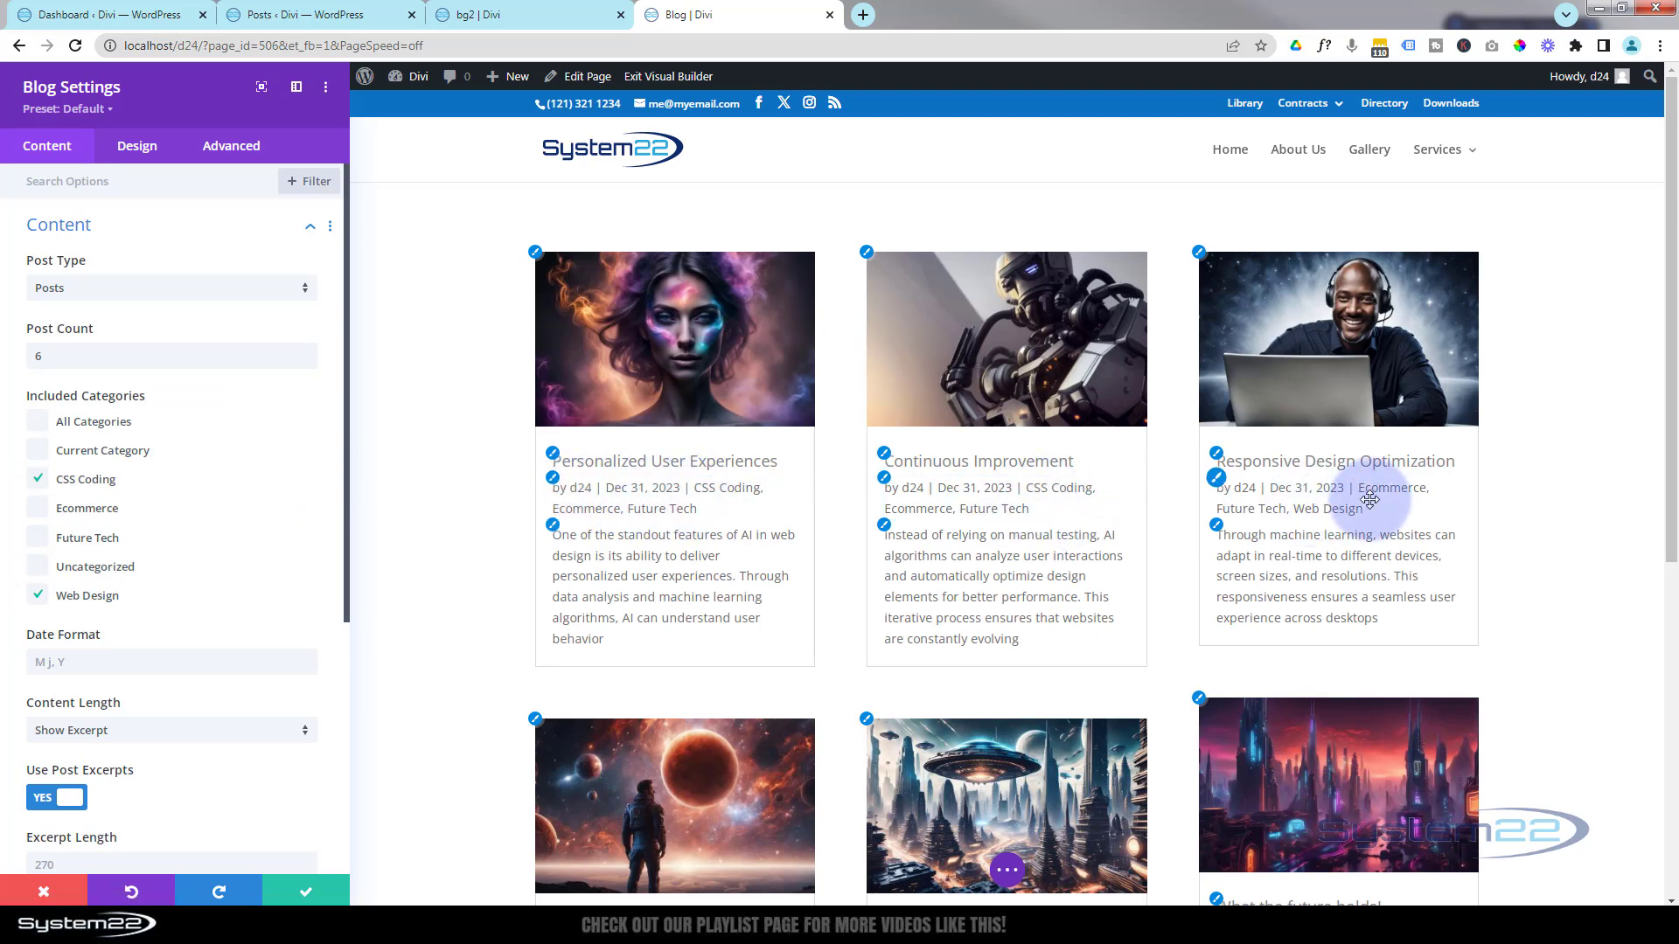
click(323, 15)
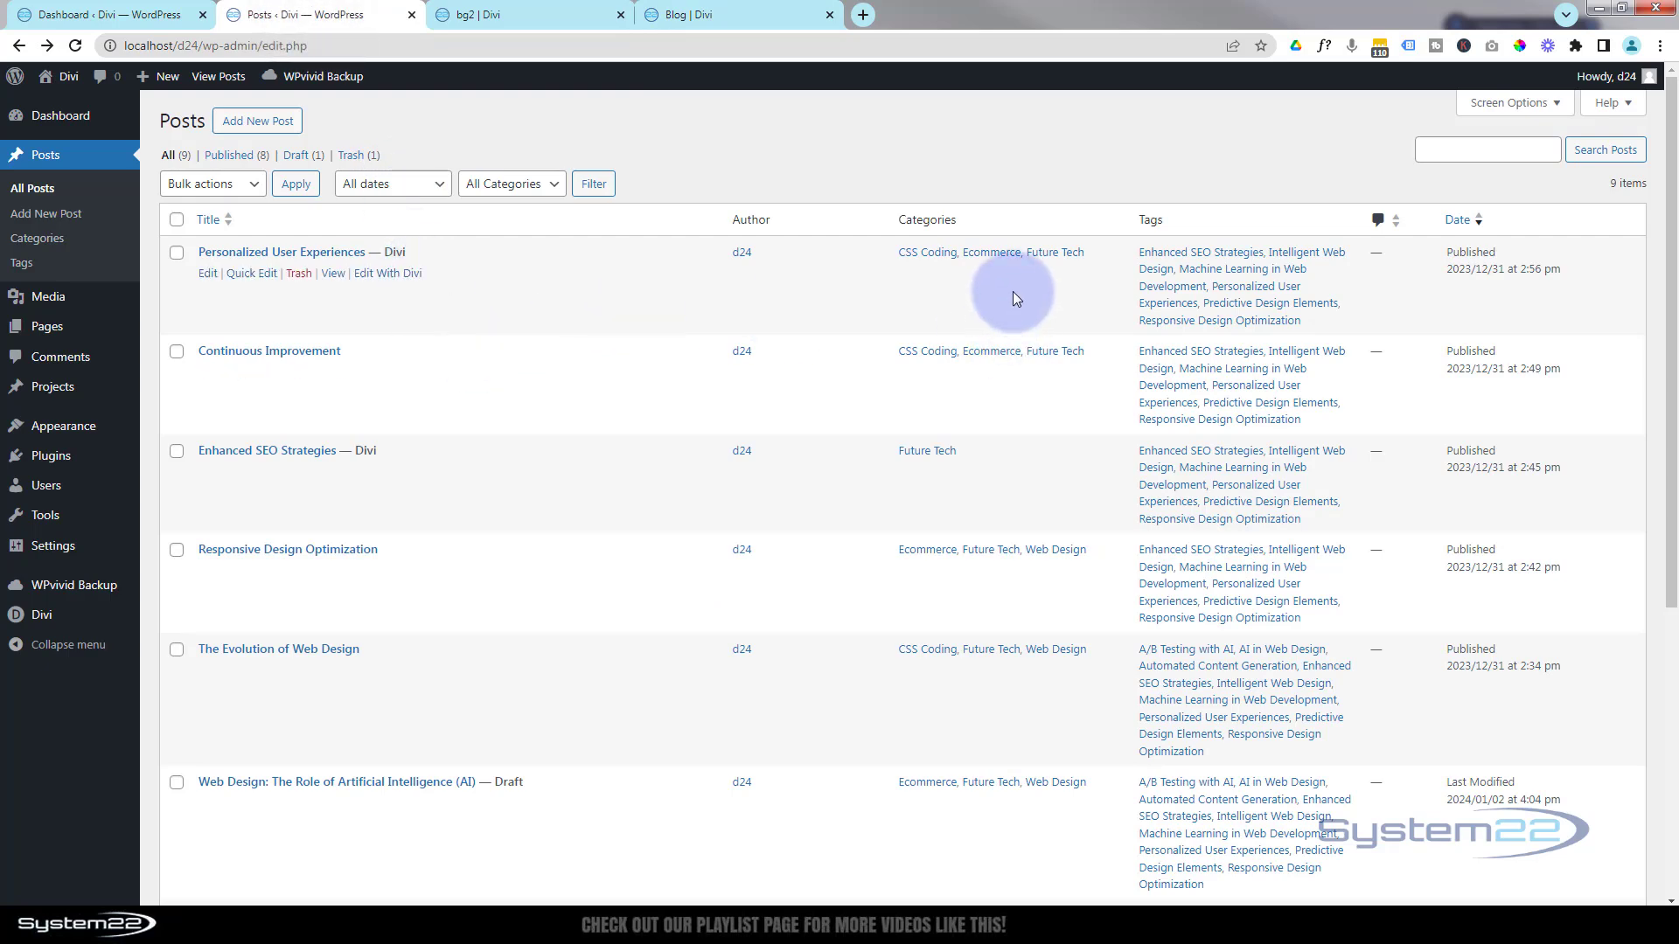
click(252, 273)
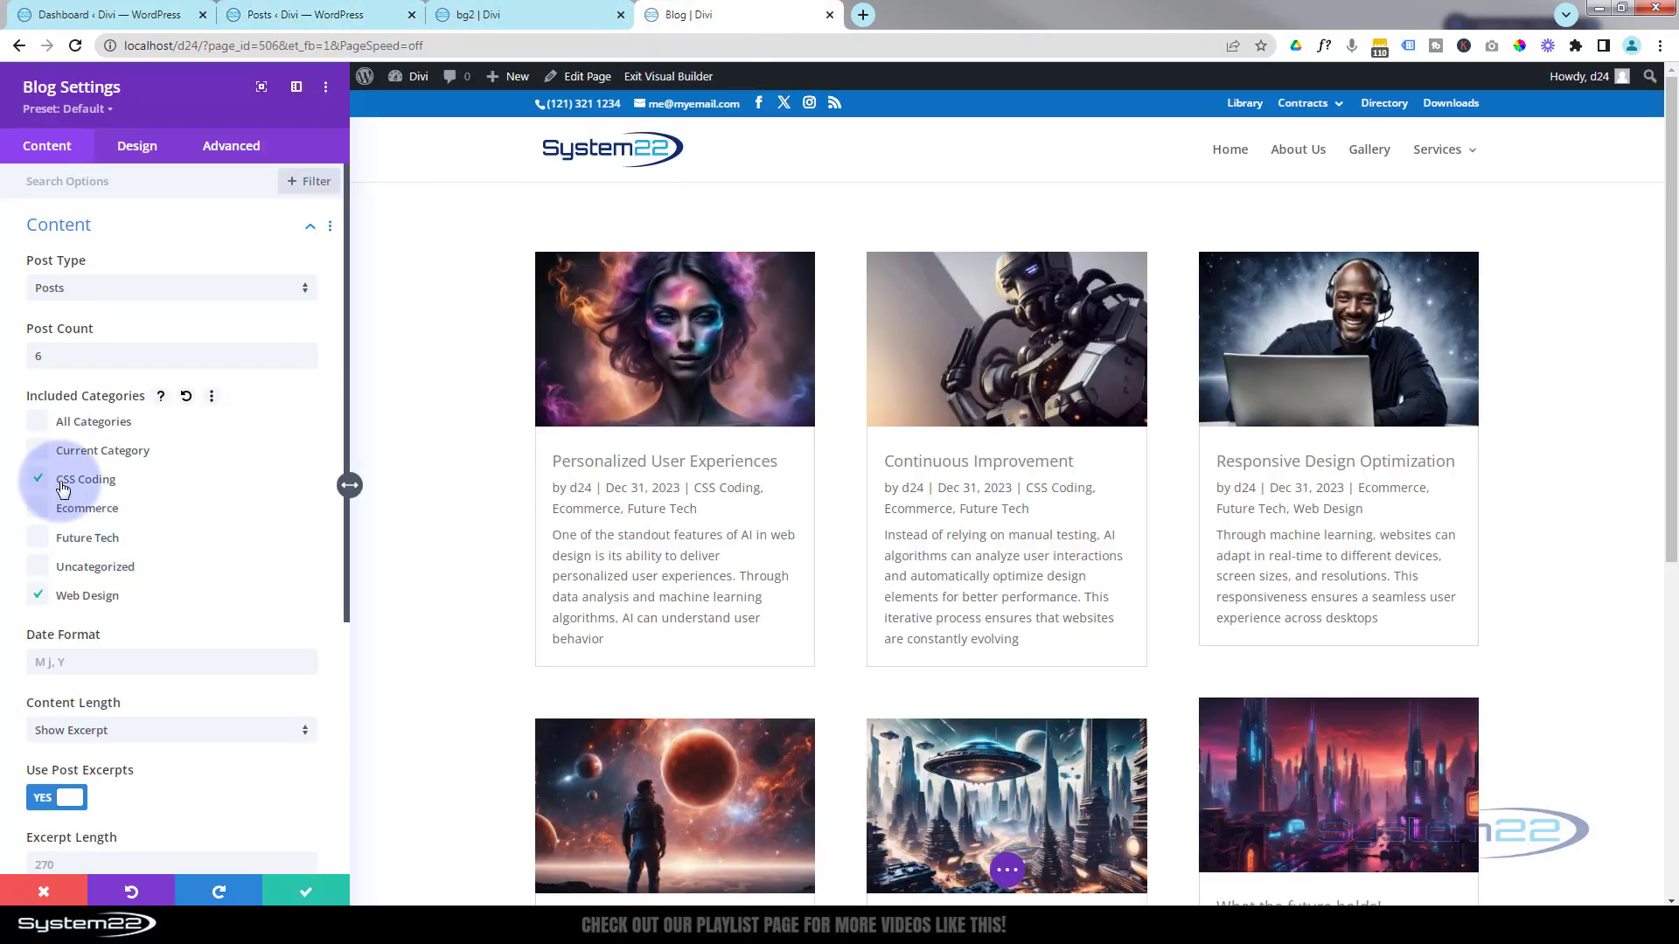
scroll(639, 489, down, 2)
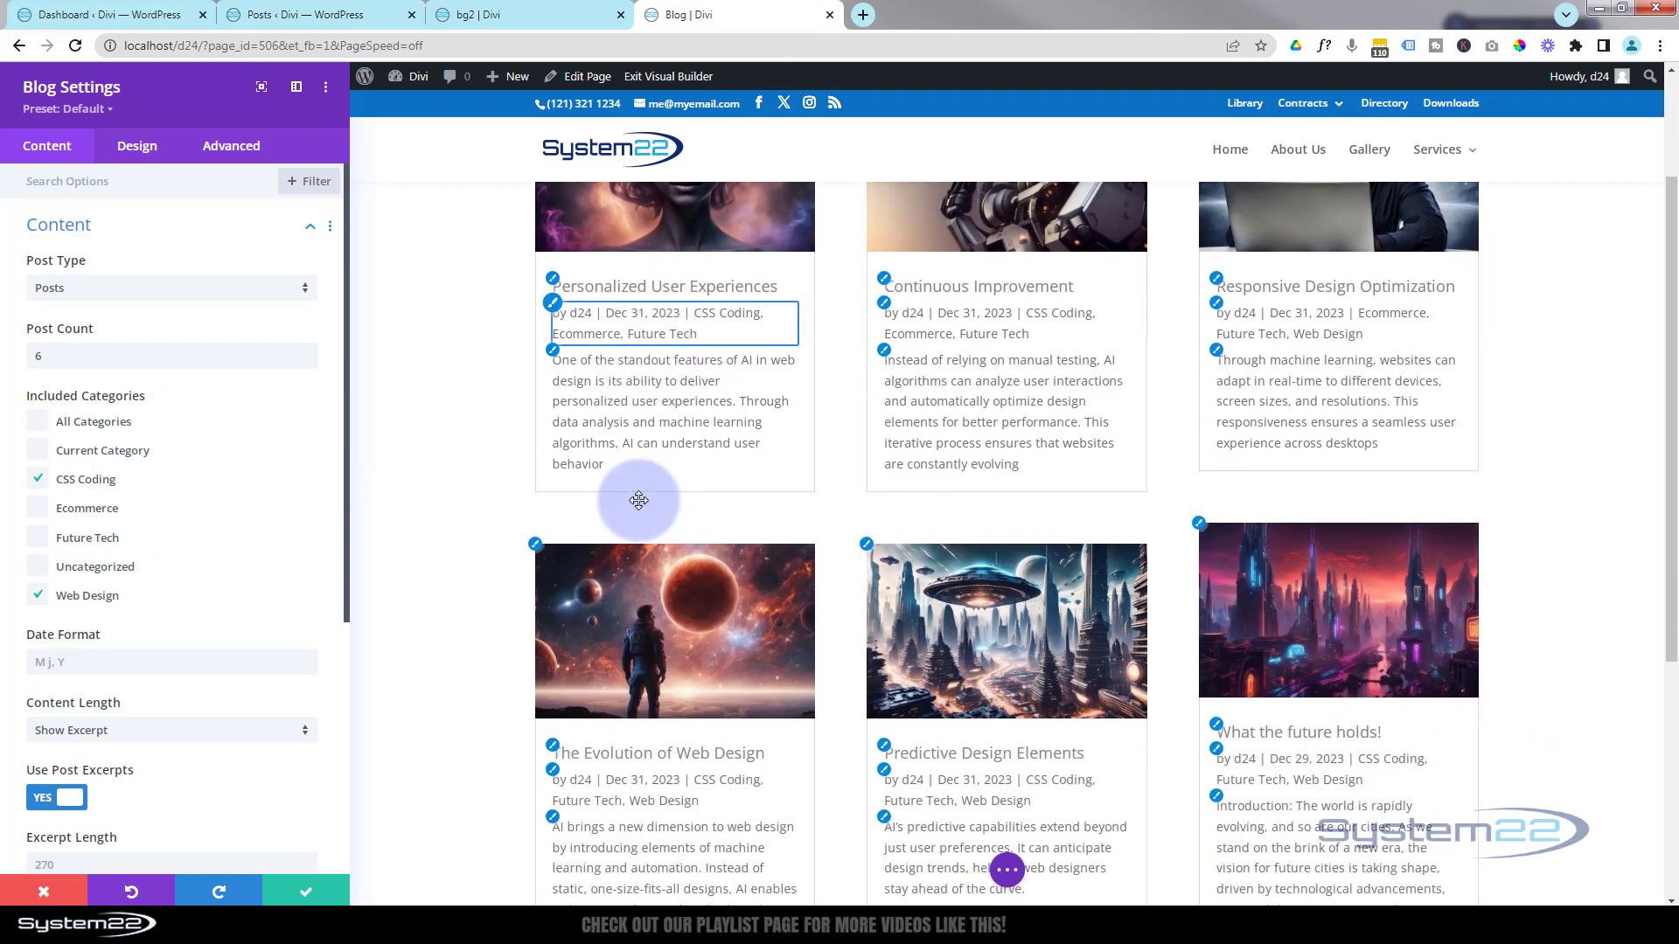
scroll(638, 500, up, 2)
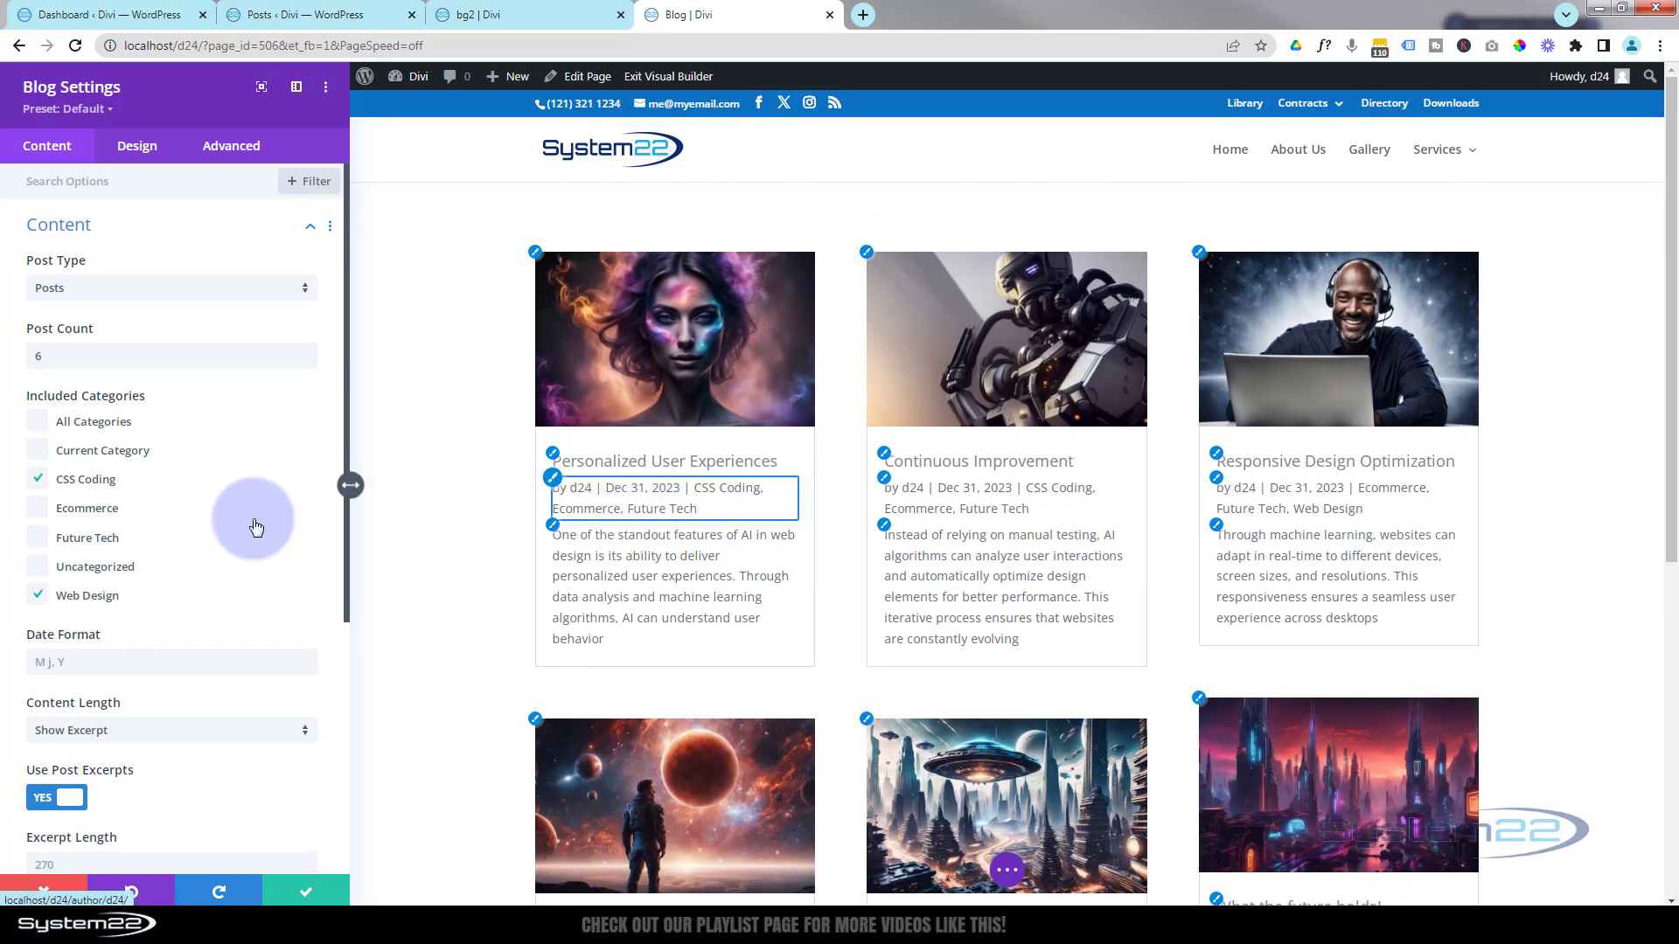
- Set the Blog module's date format to j M Y
scroll(254, 524, down, 2)
scroll(257, 527, down, 1)
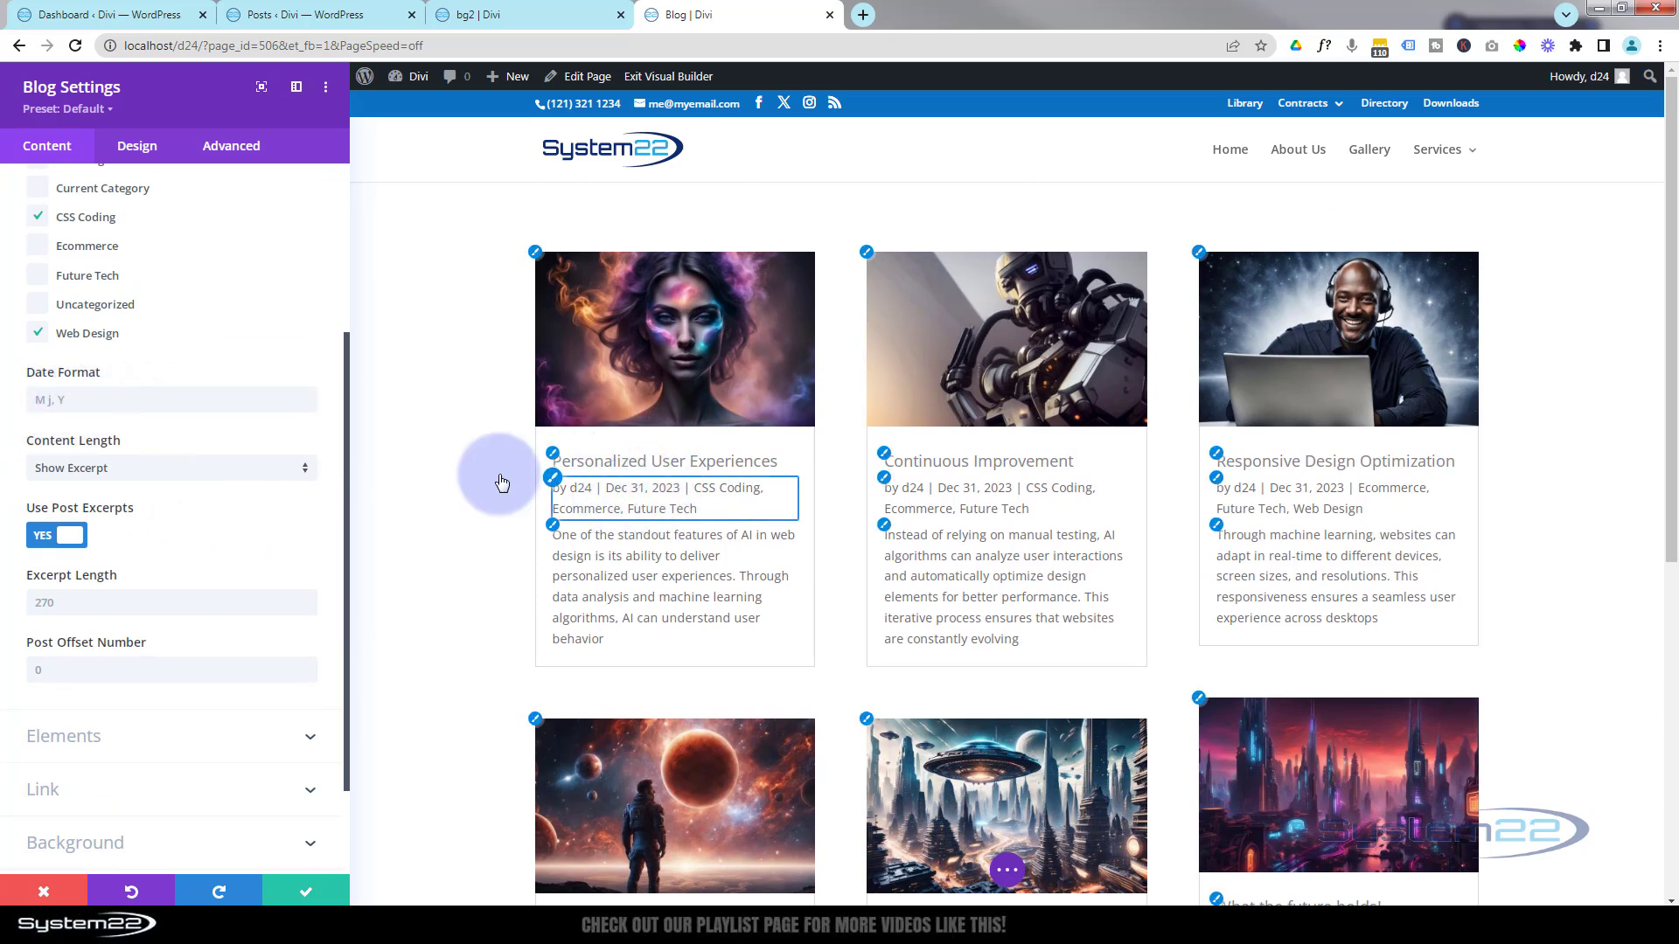
click(35, 399)
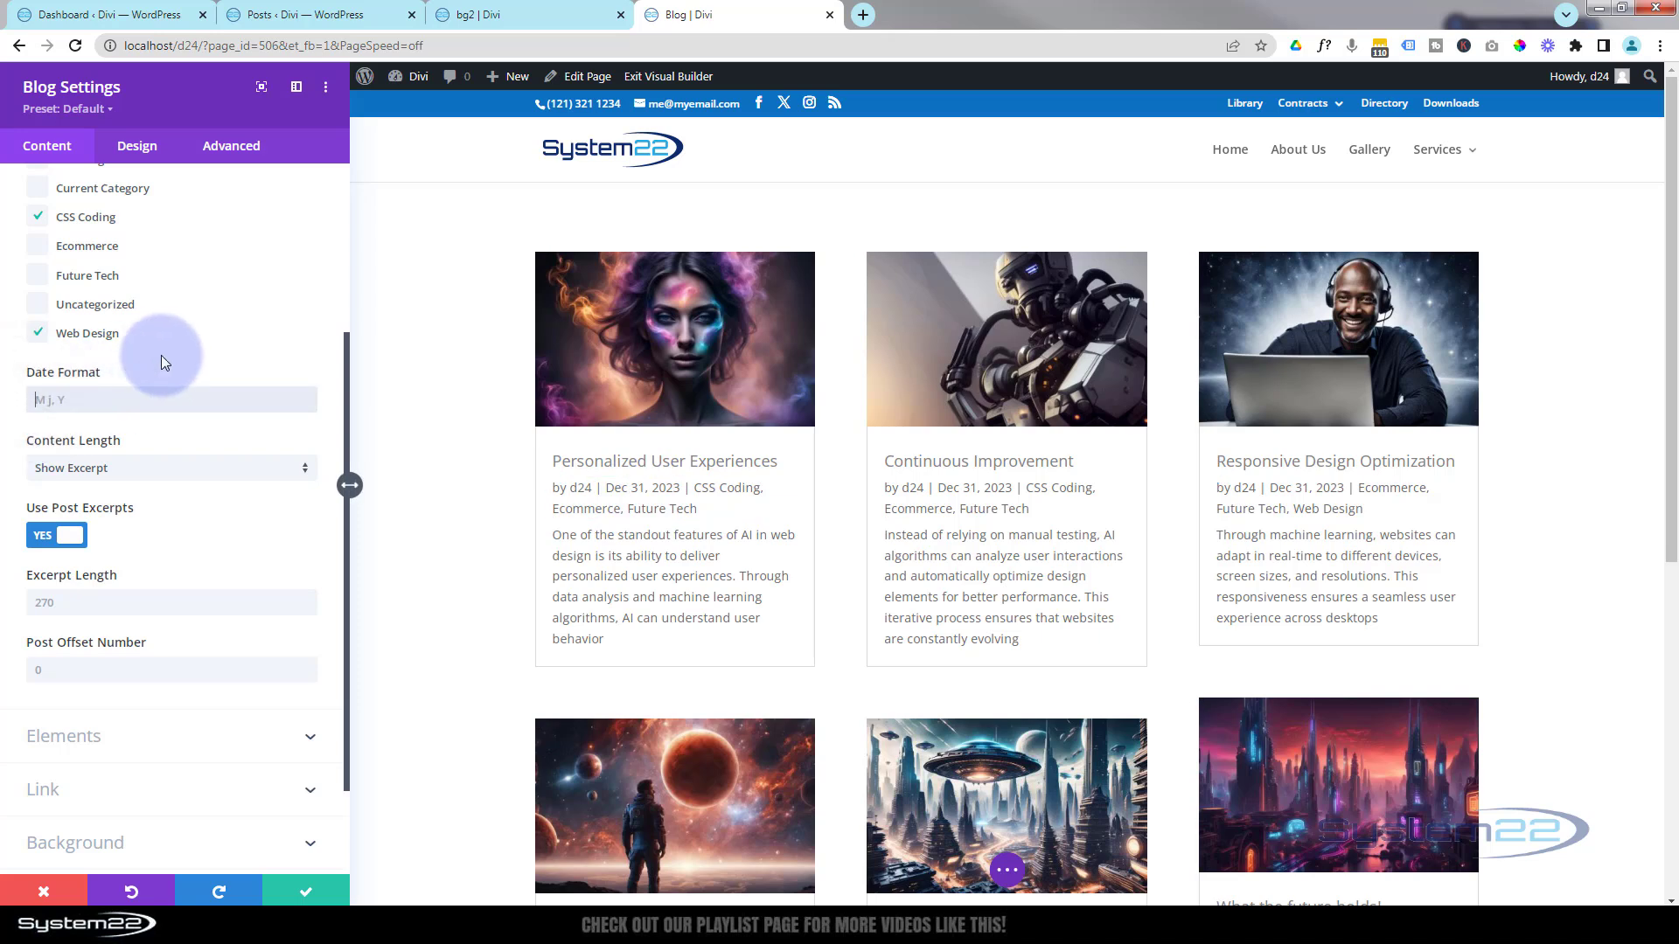
text(j M)
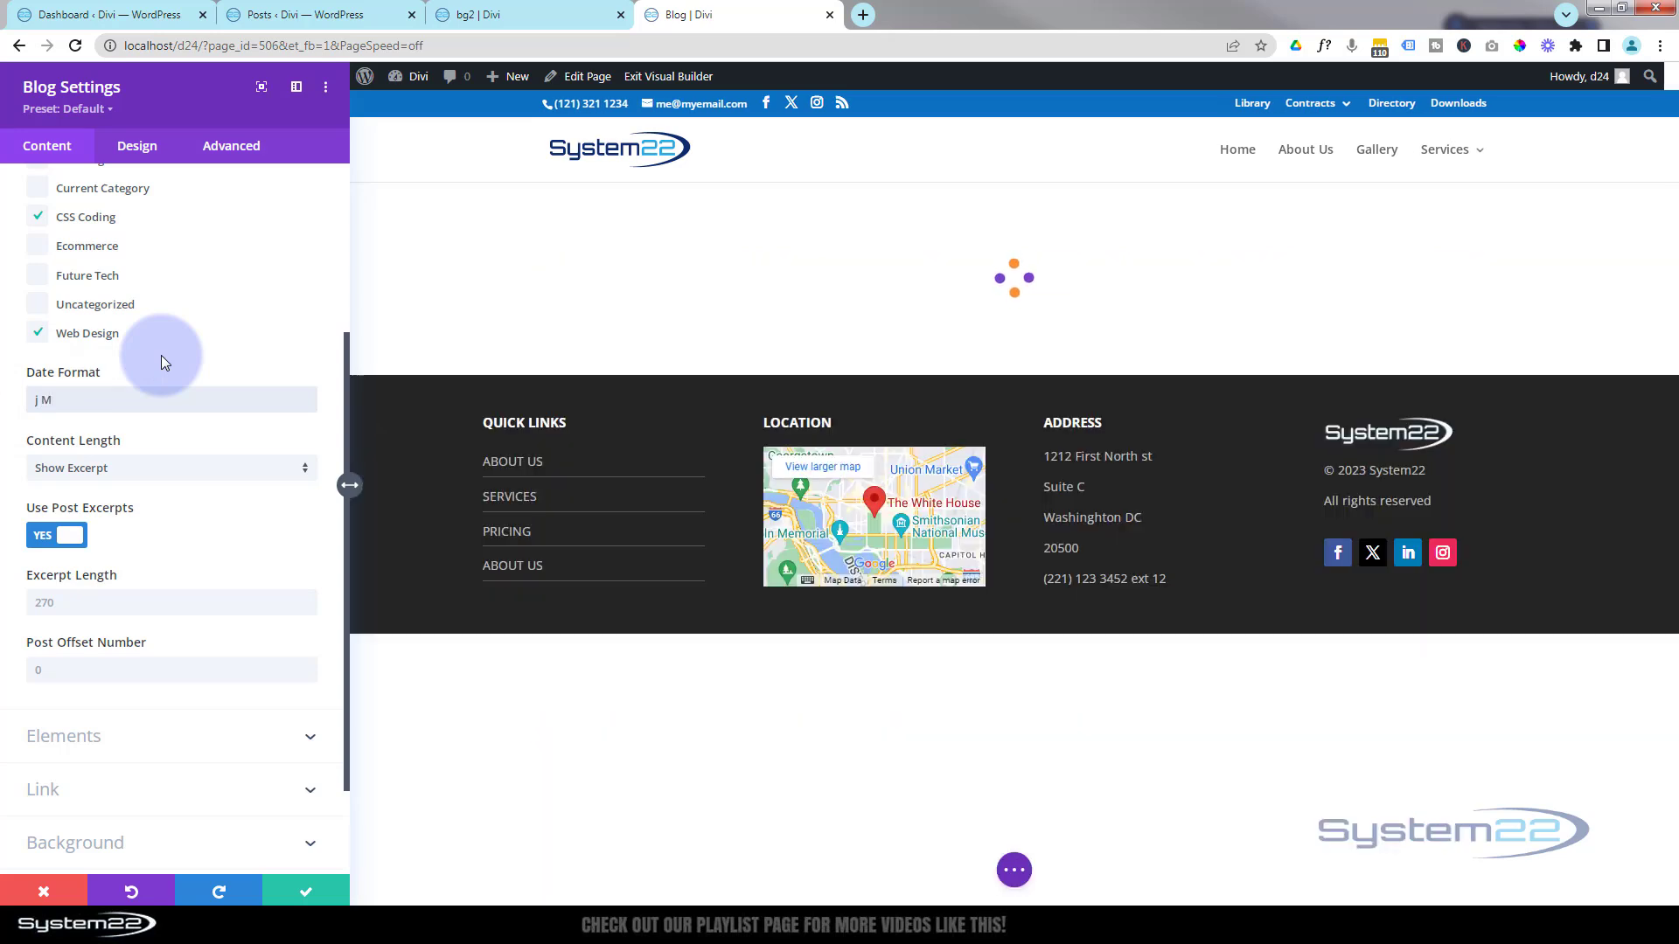
text( Y)
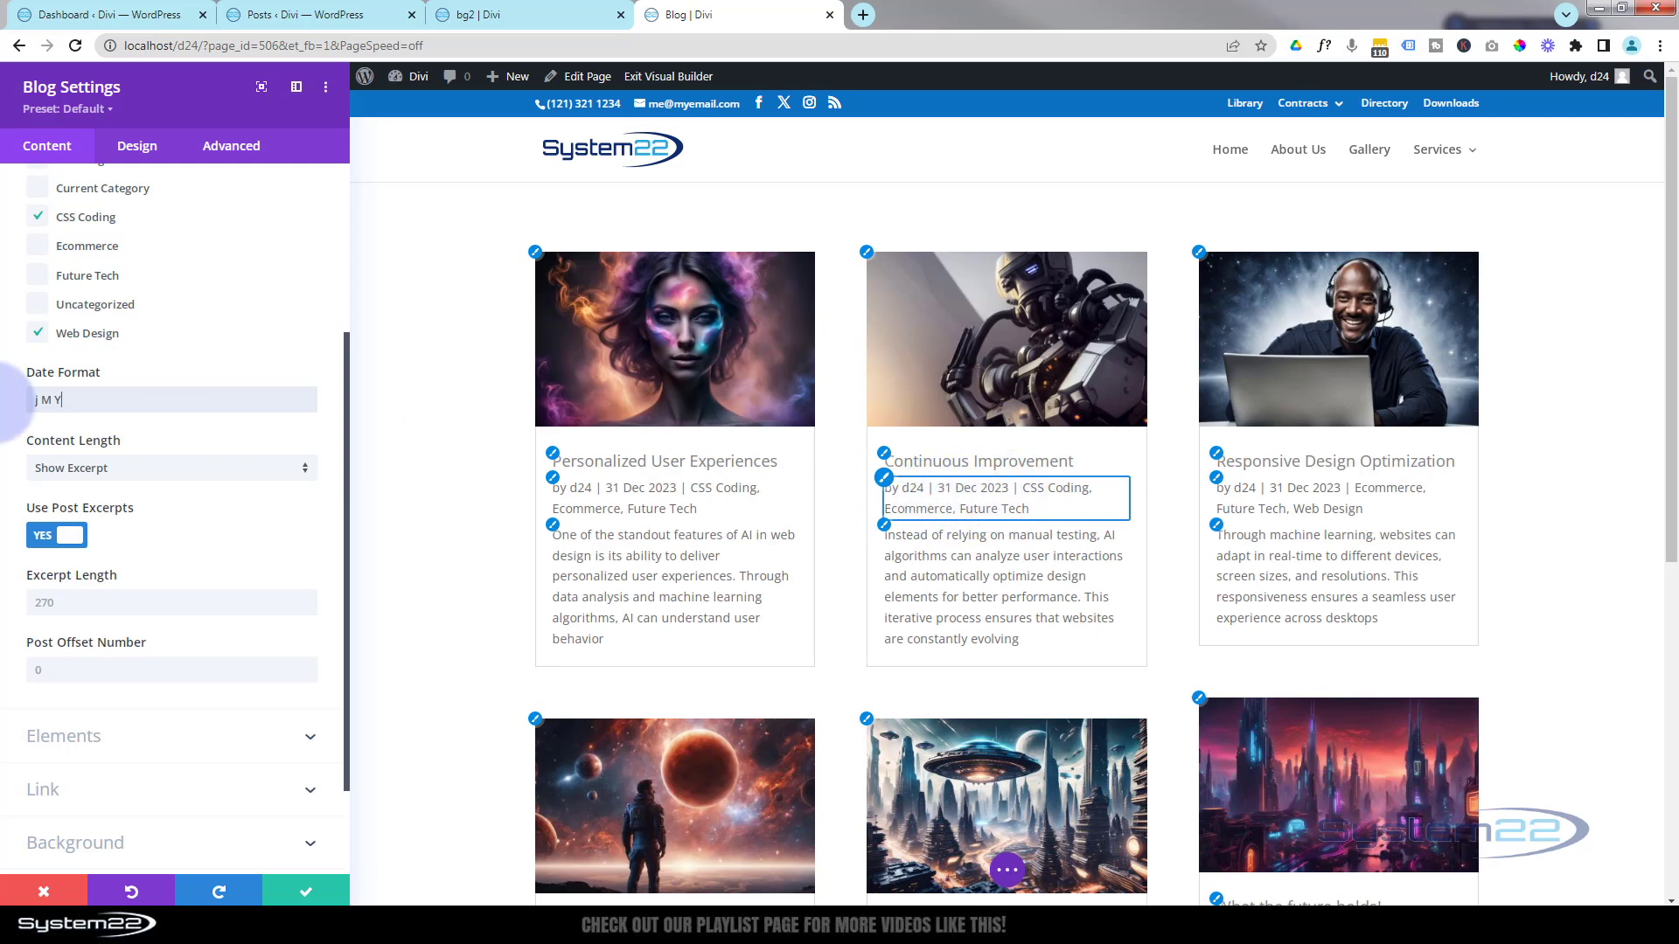
- Try the year-only date format Y, then clear the custom format to restore the default
drag(63, 399, 14, 402)
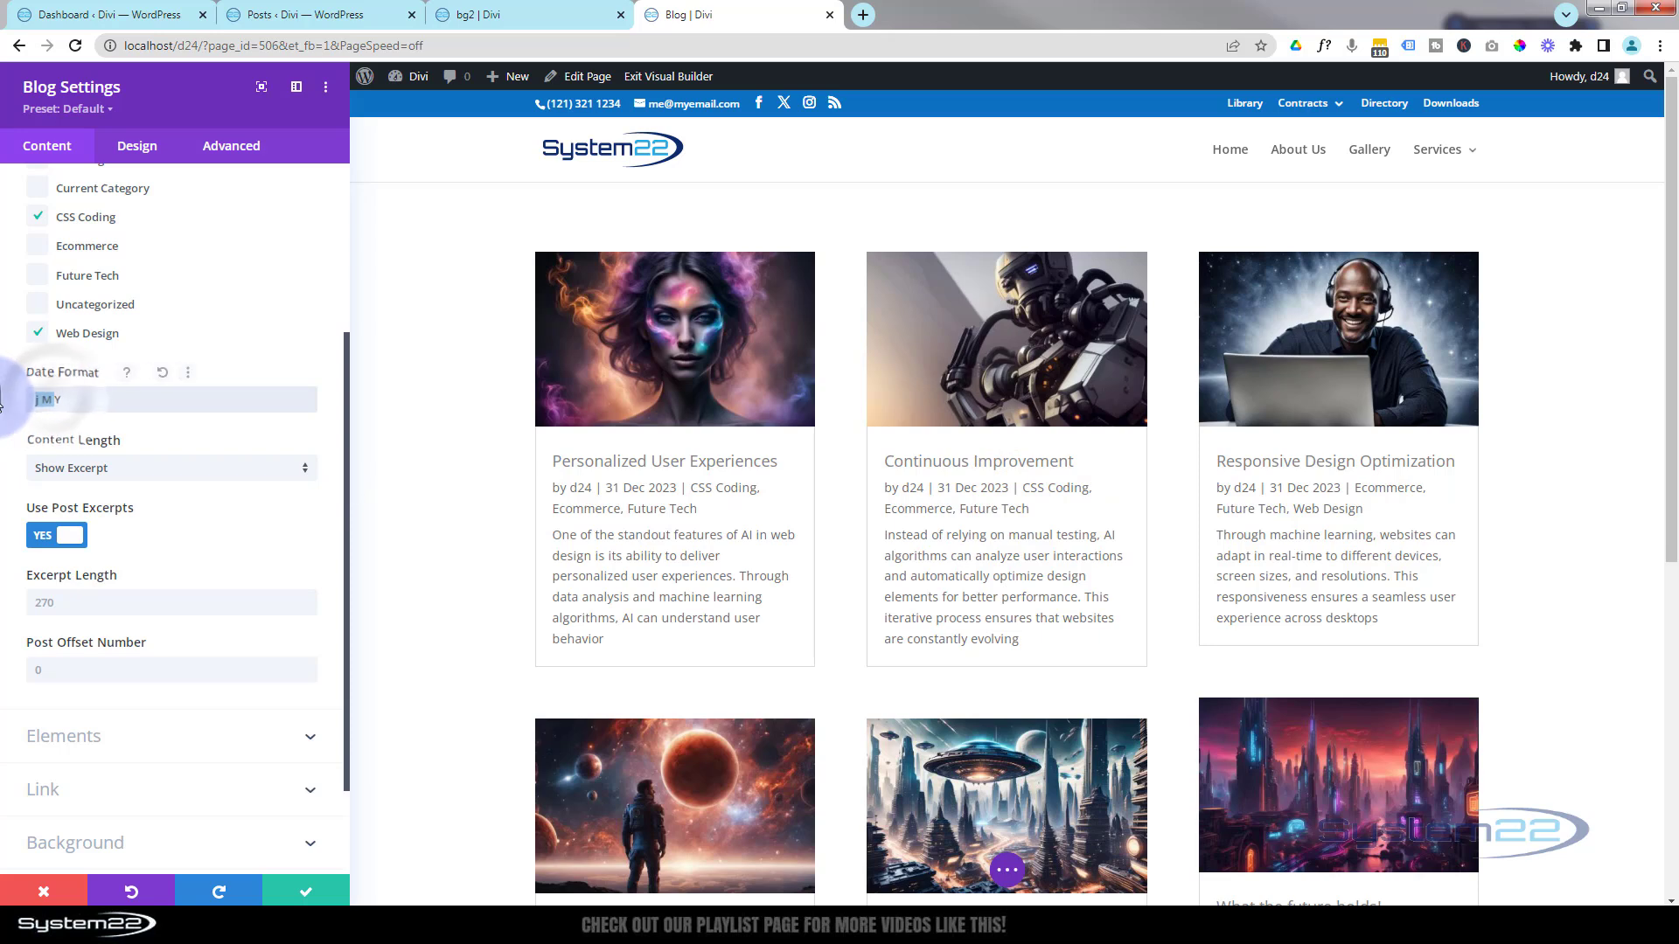
key(BackSpace)
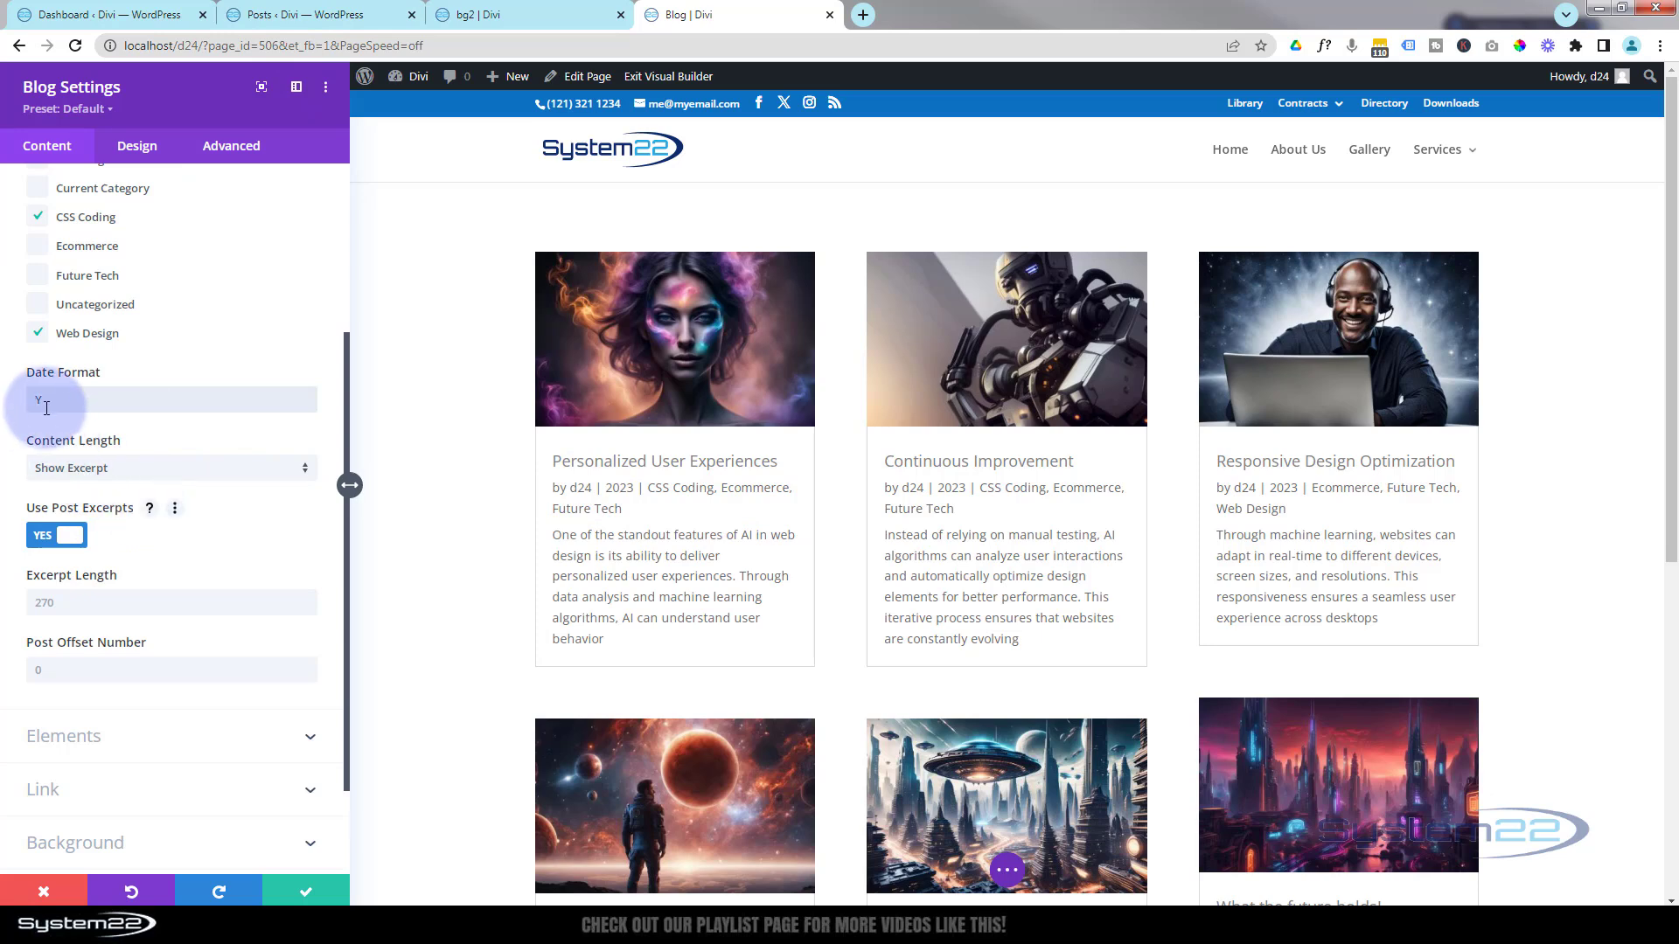
drag(53, 402, 26, 402)
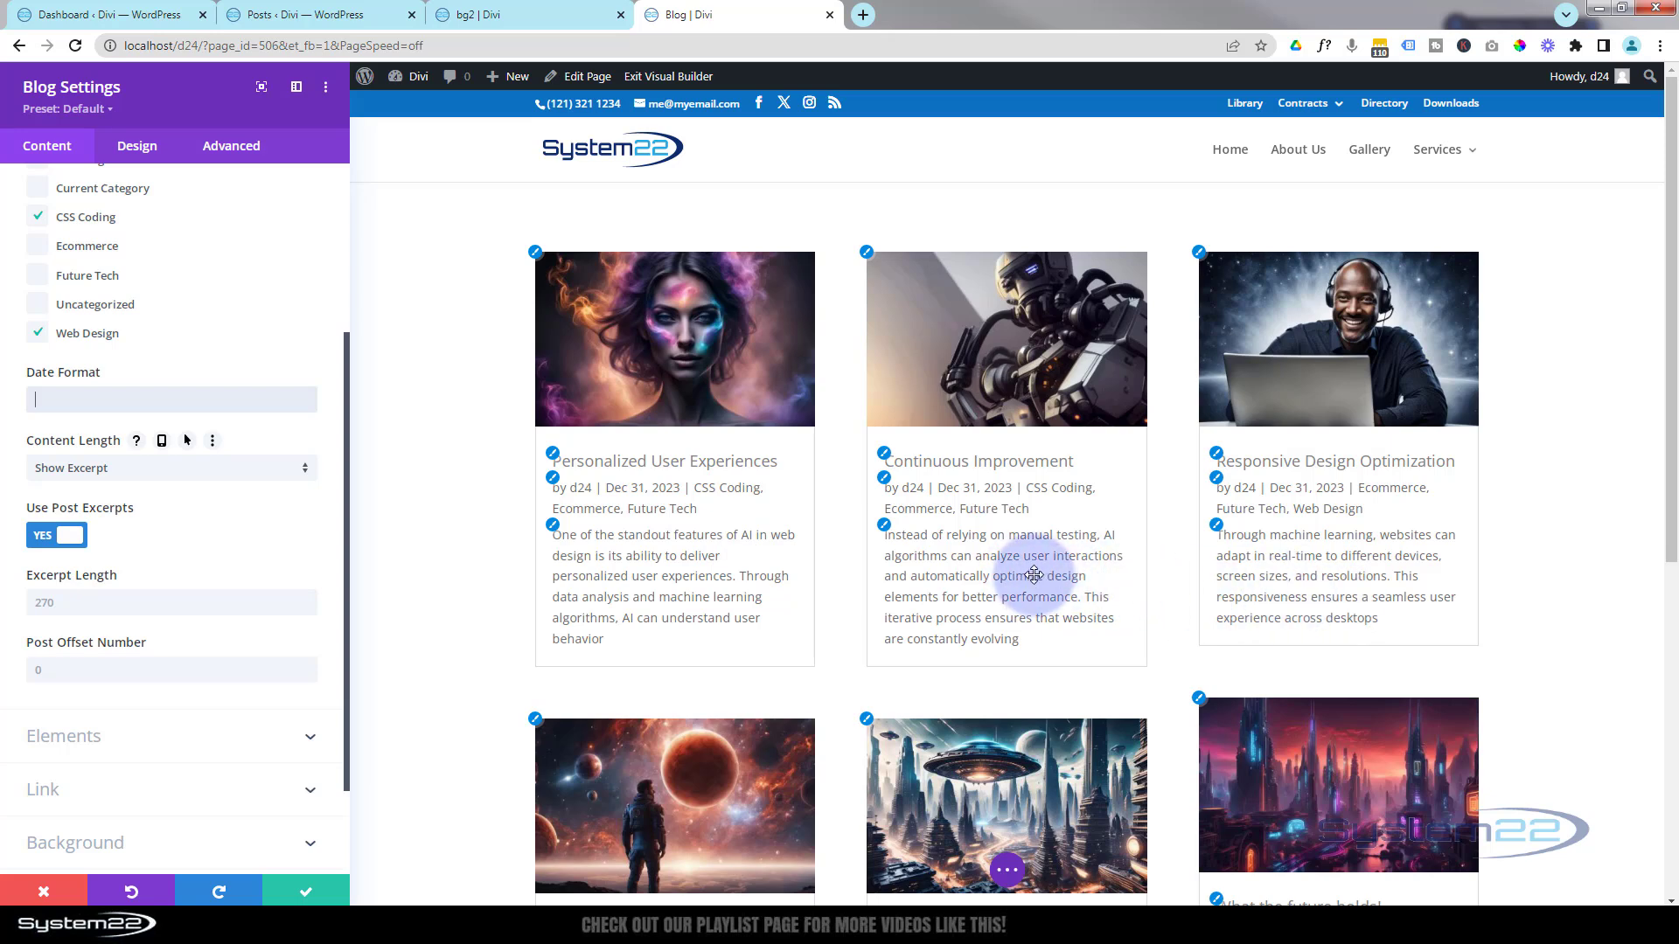
- Close the quick edit, open the Personalized User Experiences post for editing, view its excerpt, and return to the Blog page
click(322, 14)
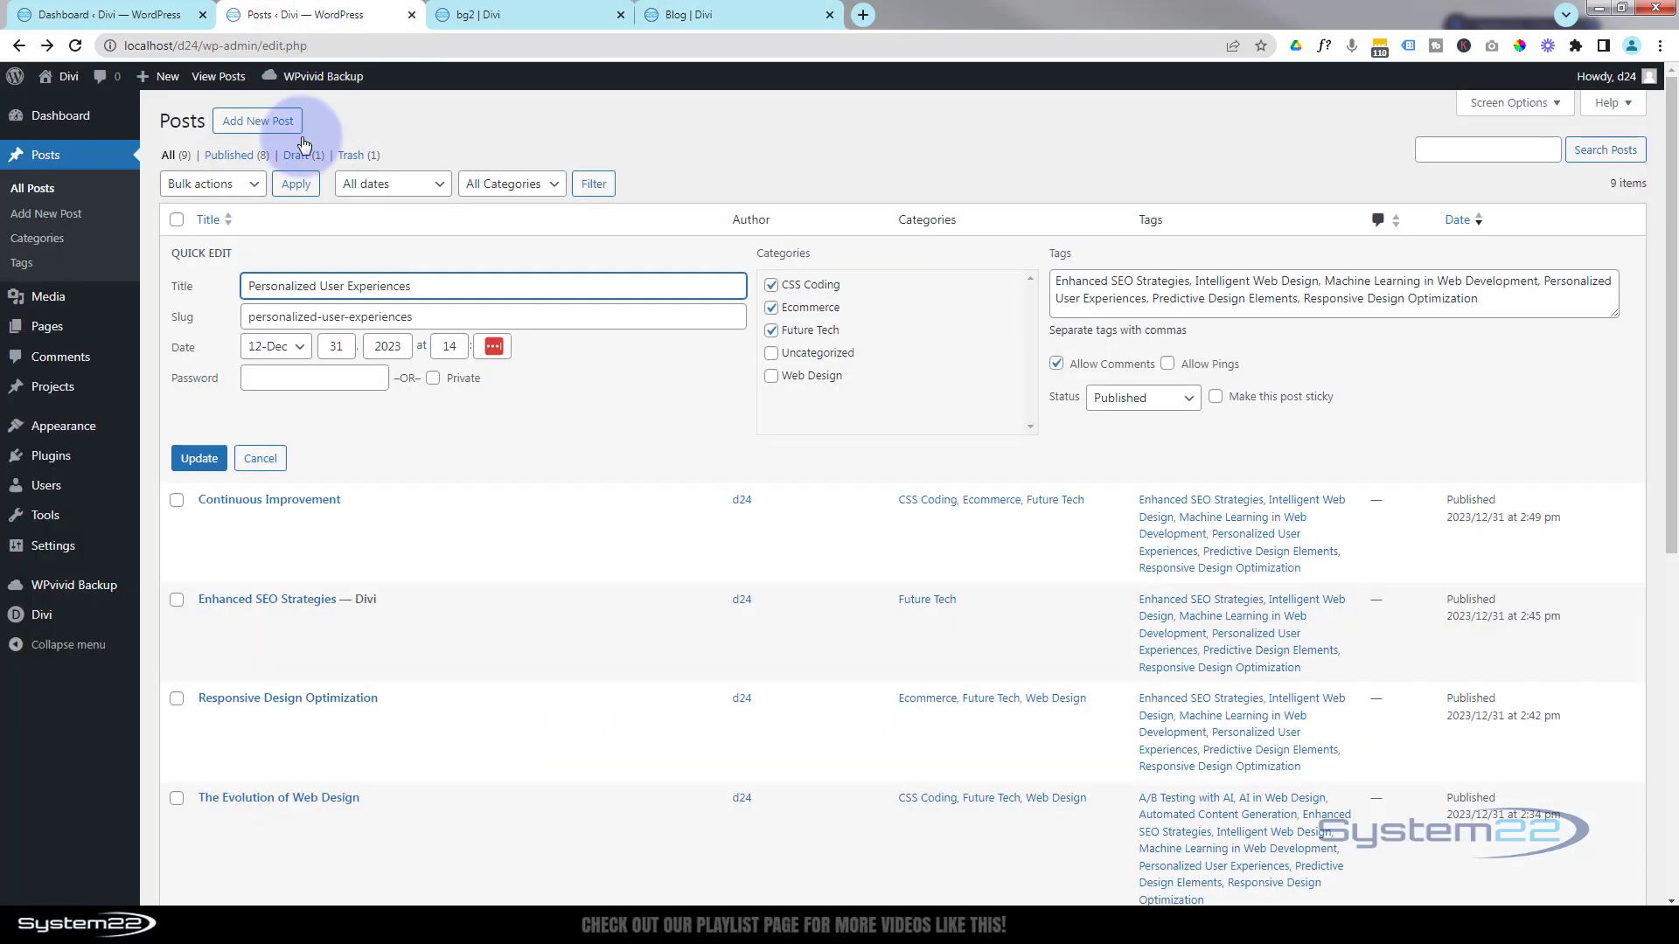
click(199, 458)
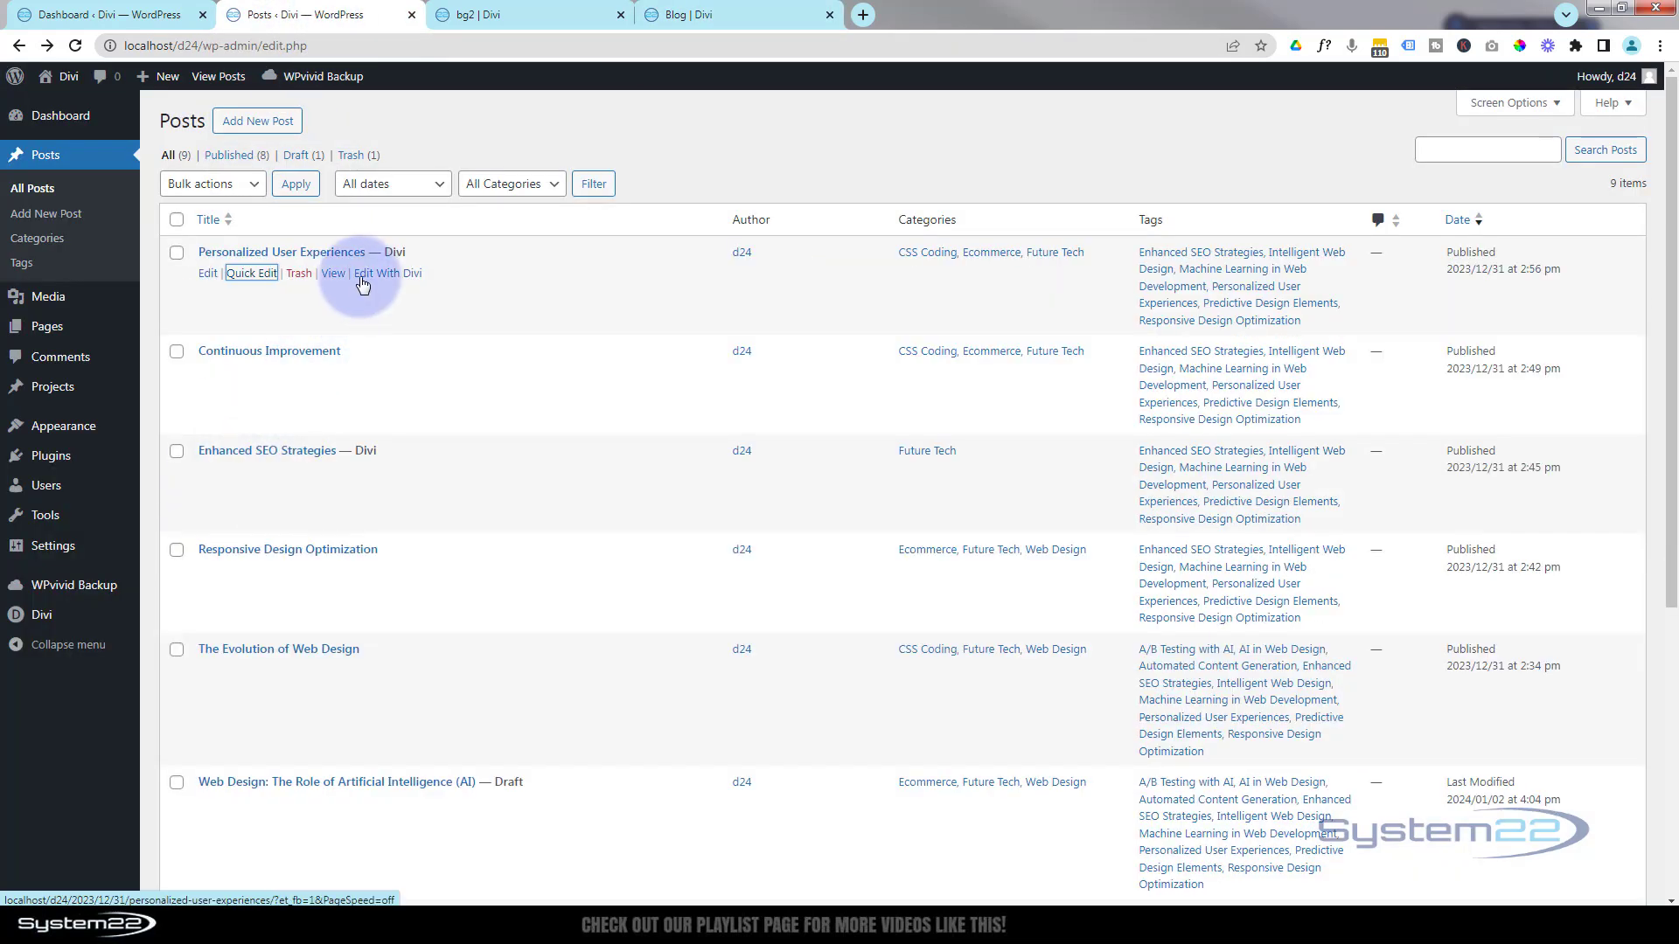
middle_click(207, 273)
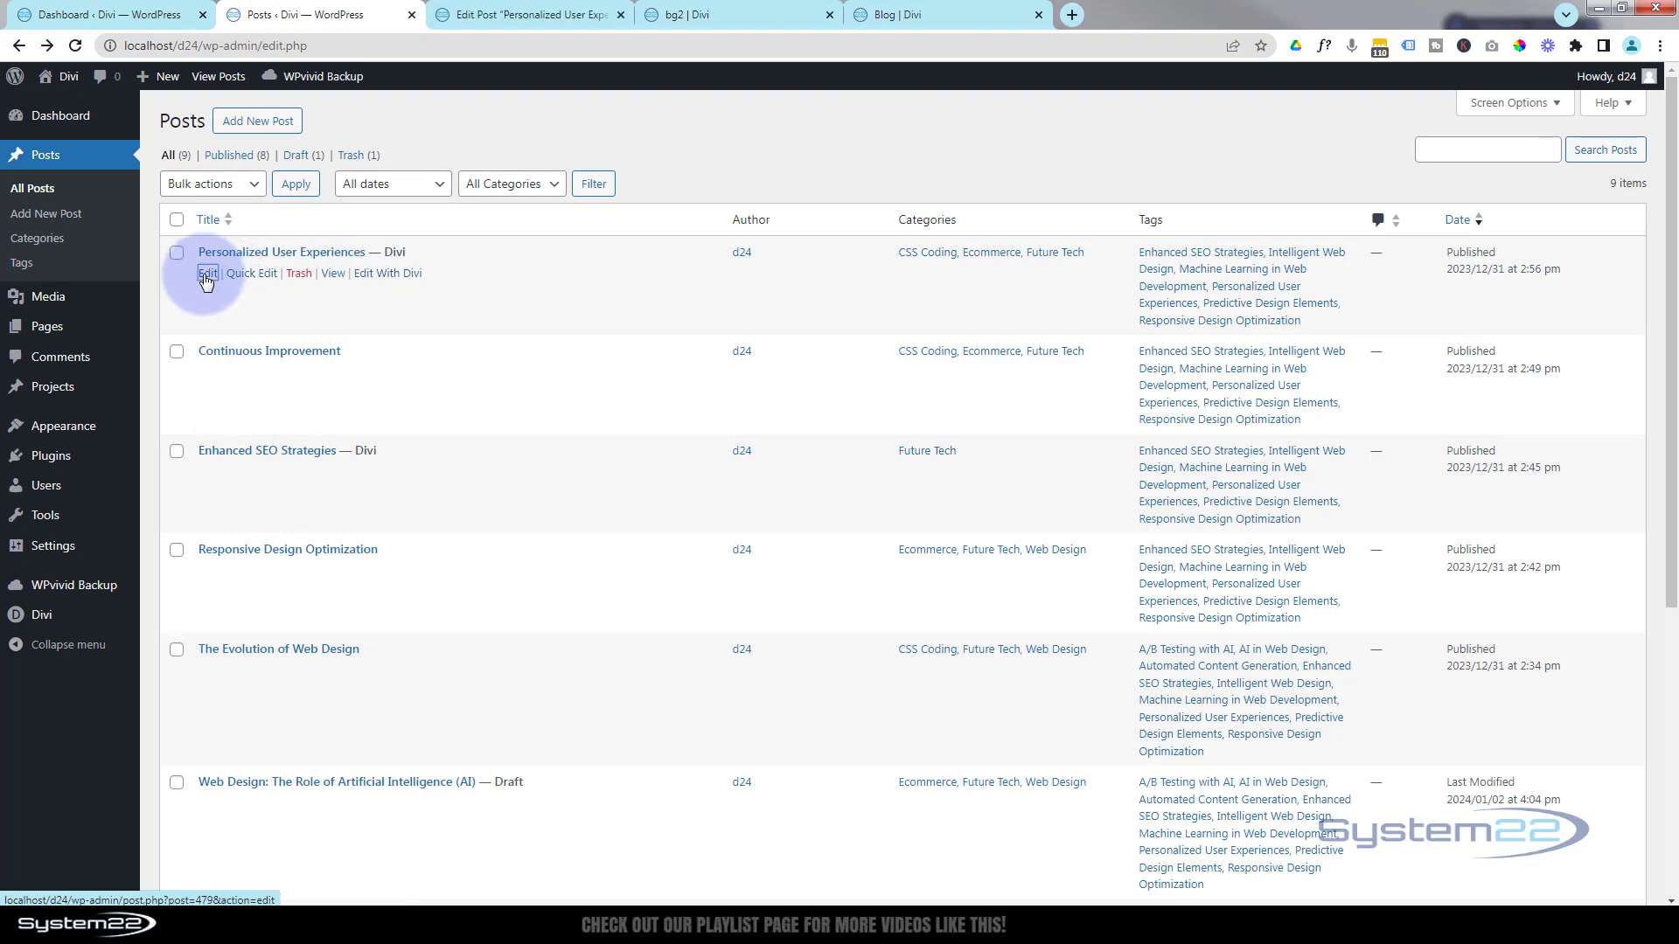
click(514, 17)
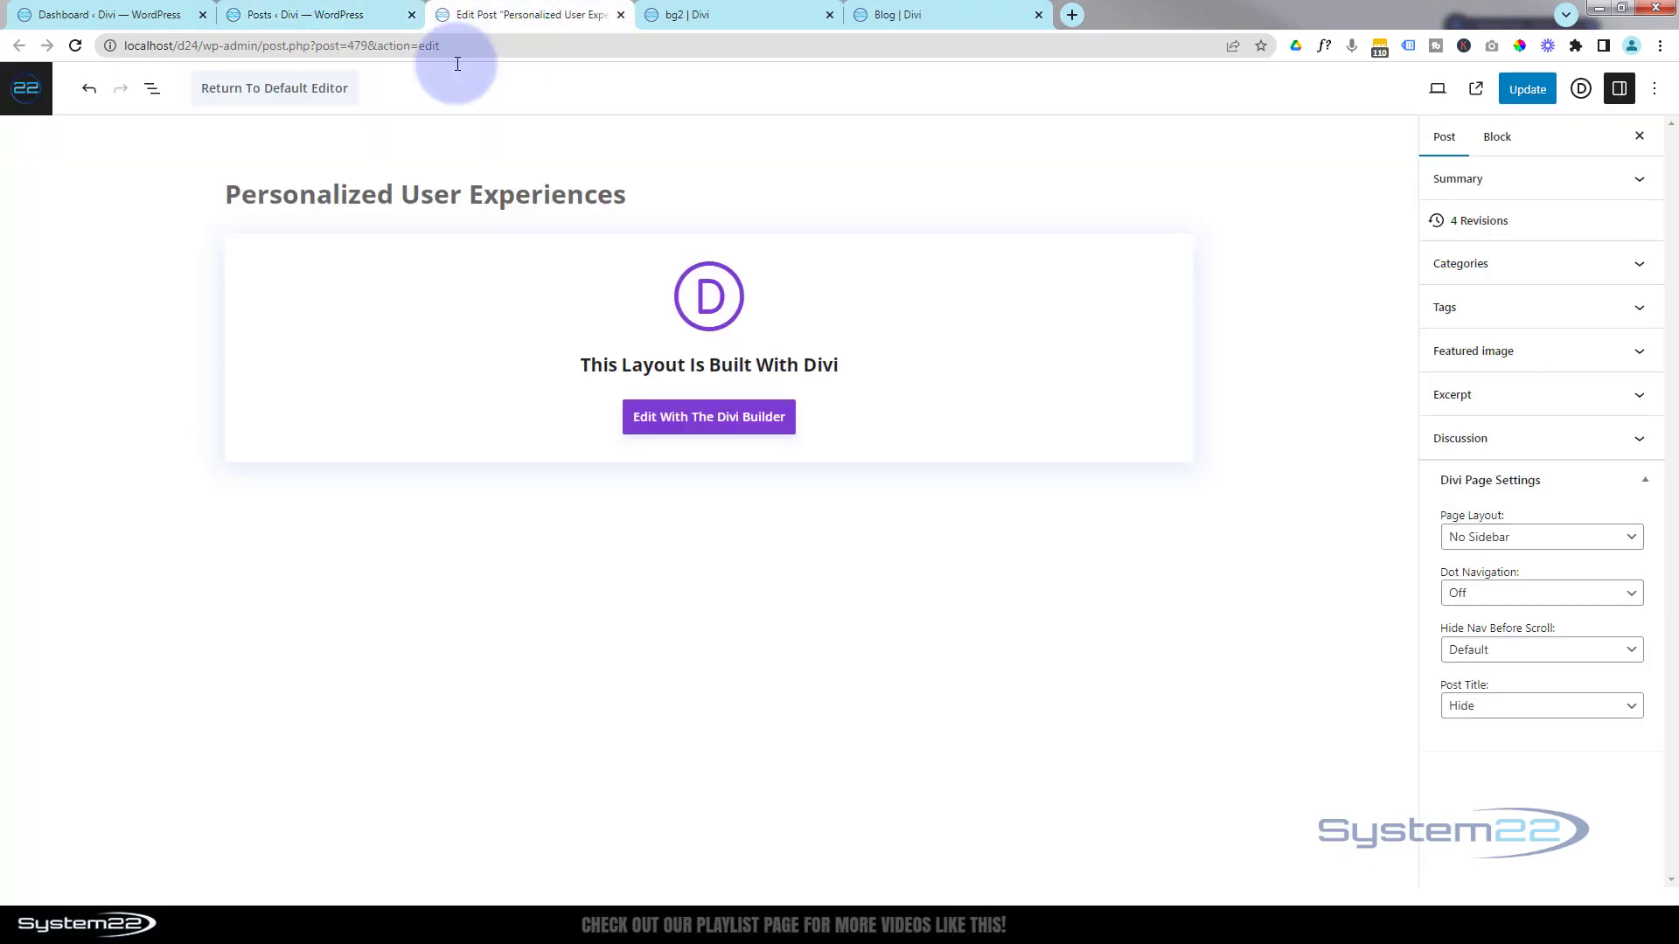
click(1642, 396)
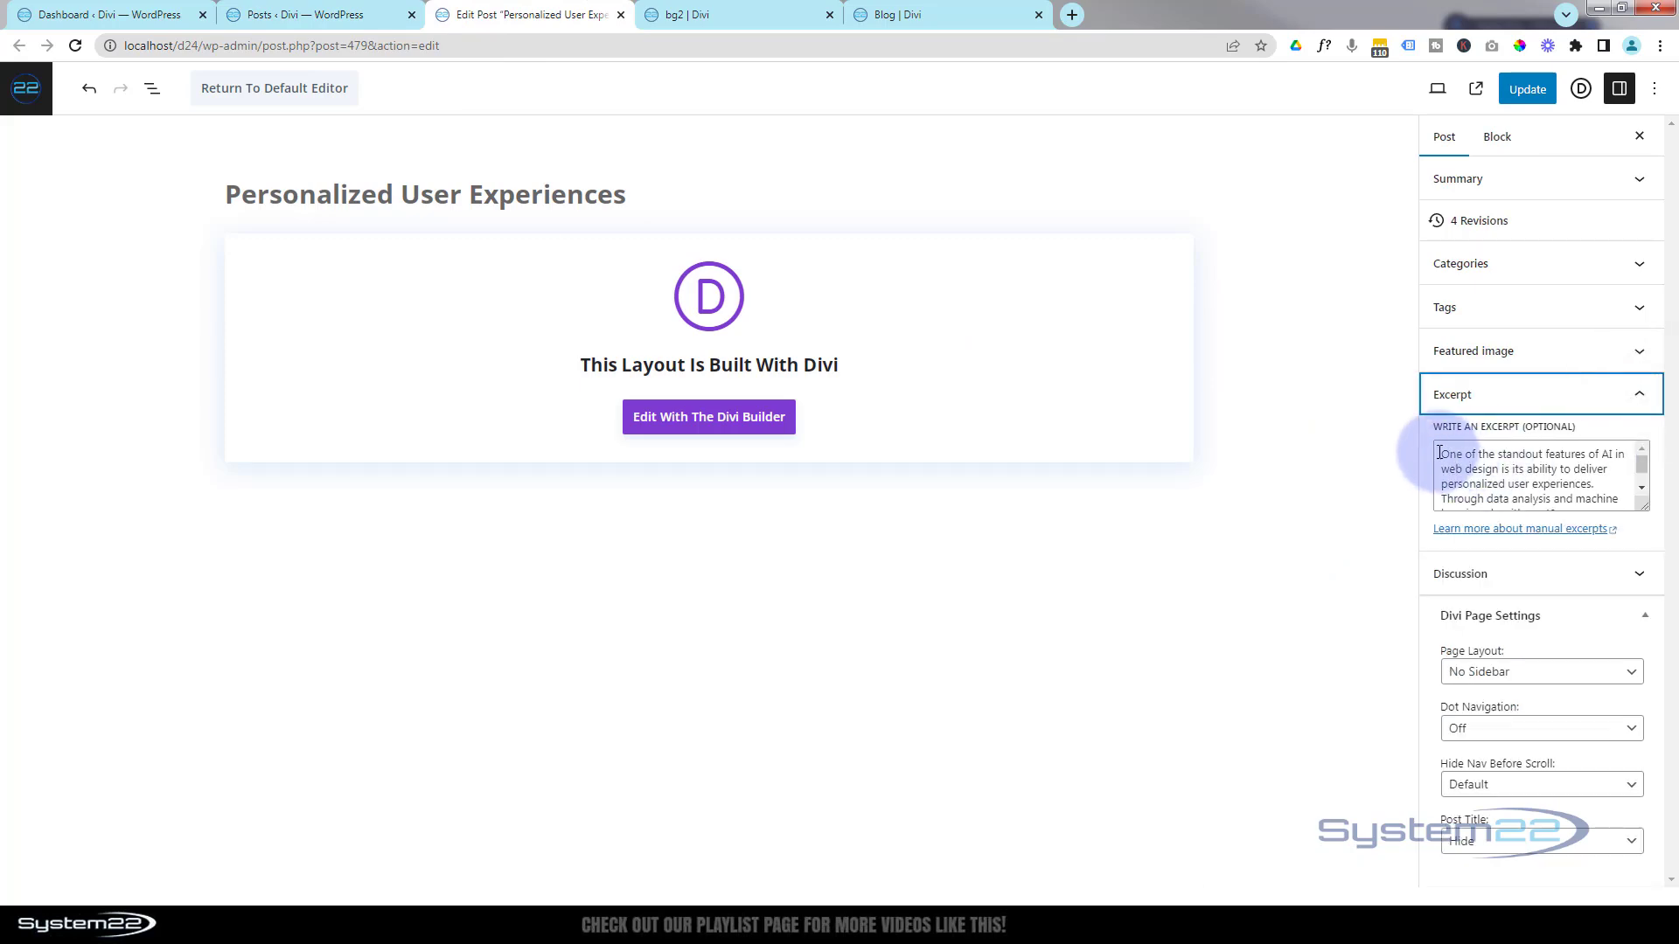
scroll(1603, 490, down, 2)
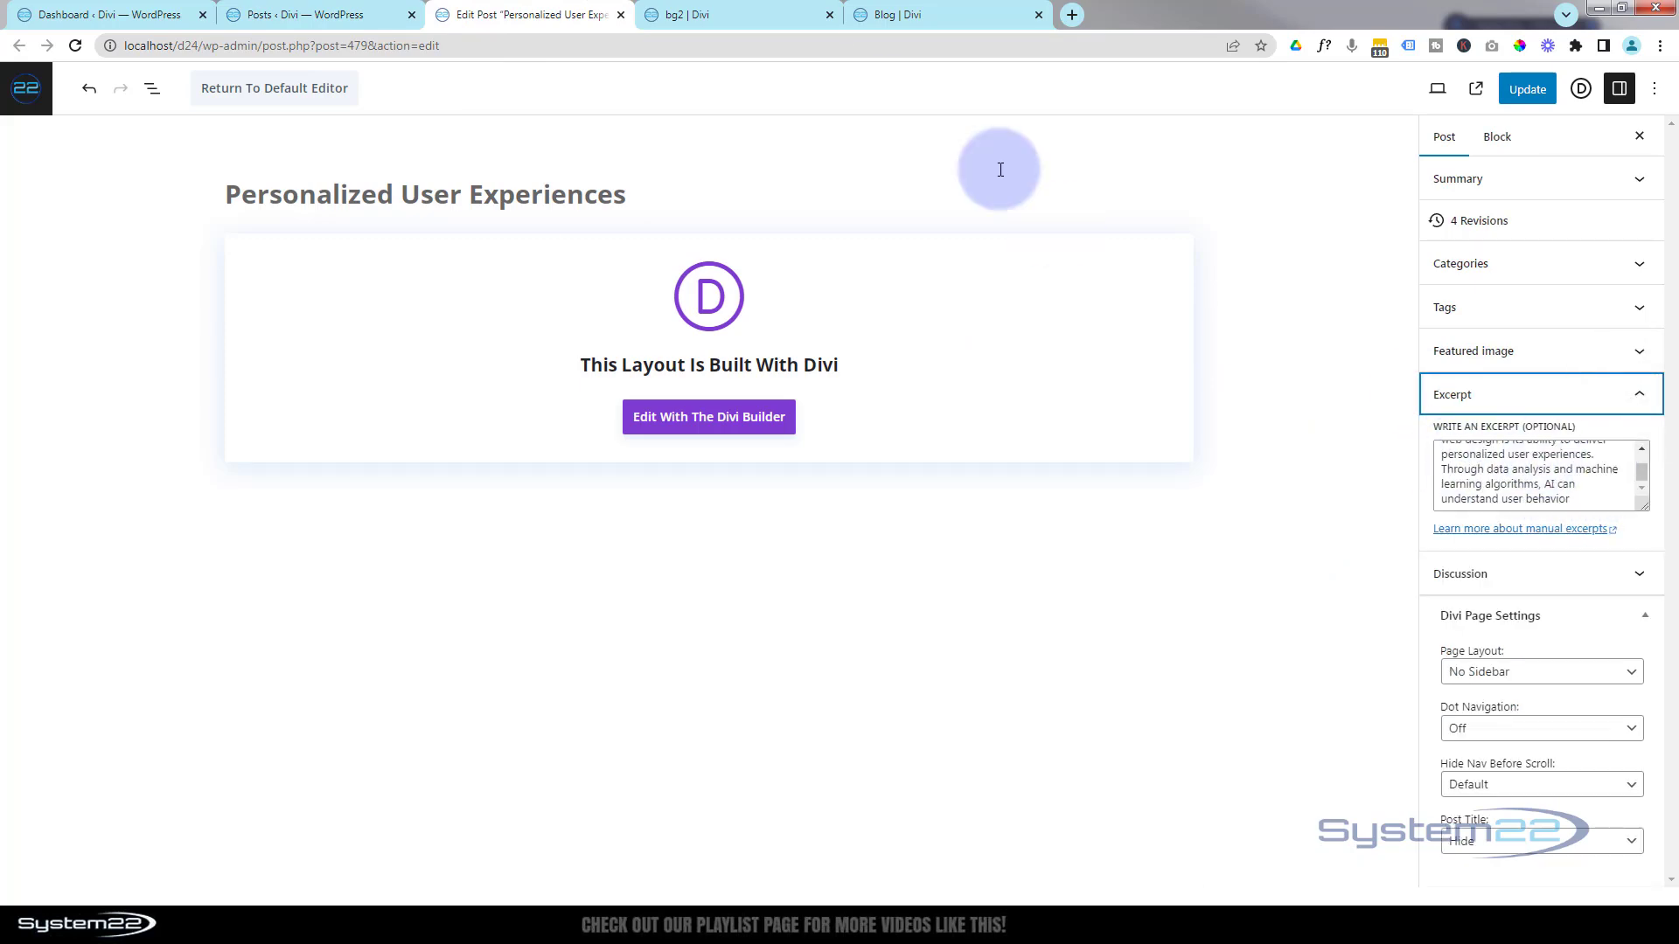
click(885, 15)
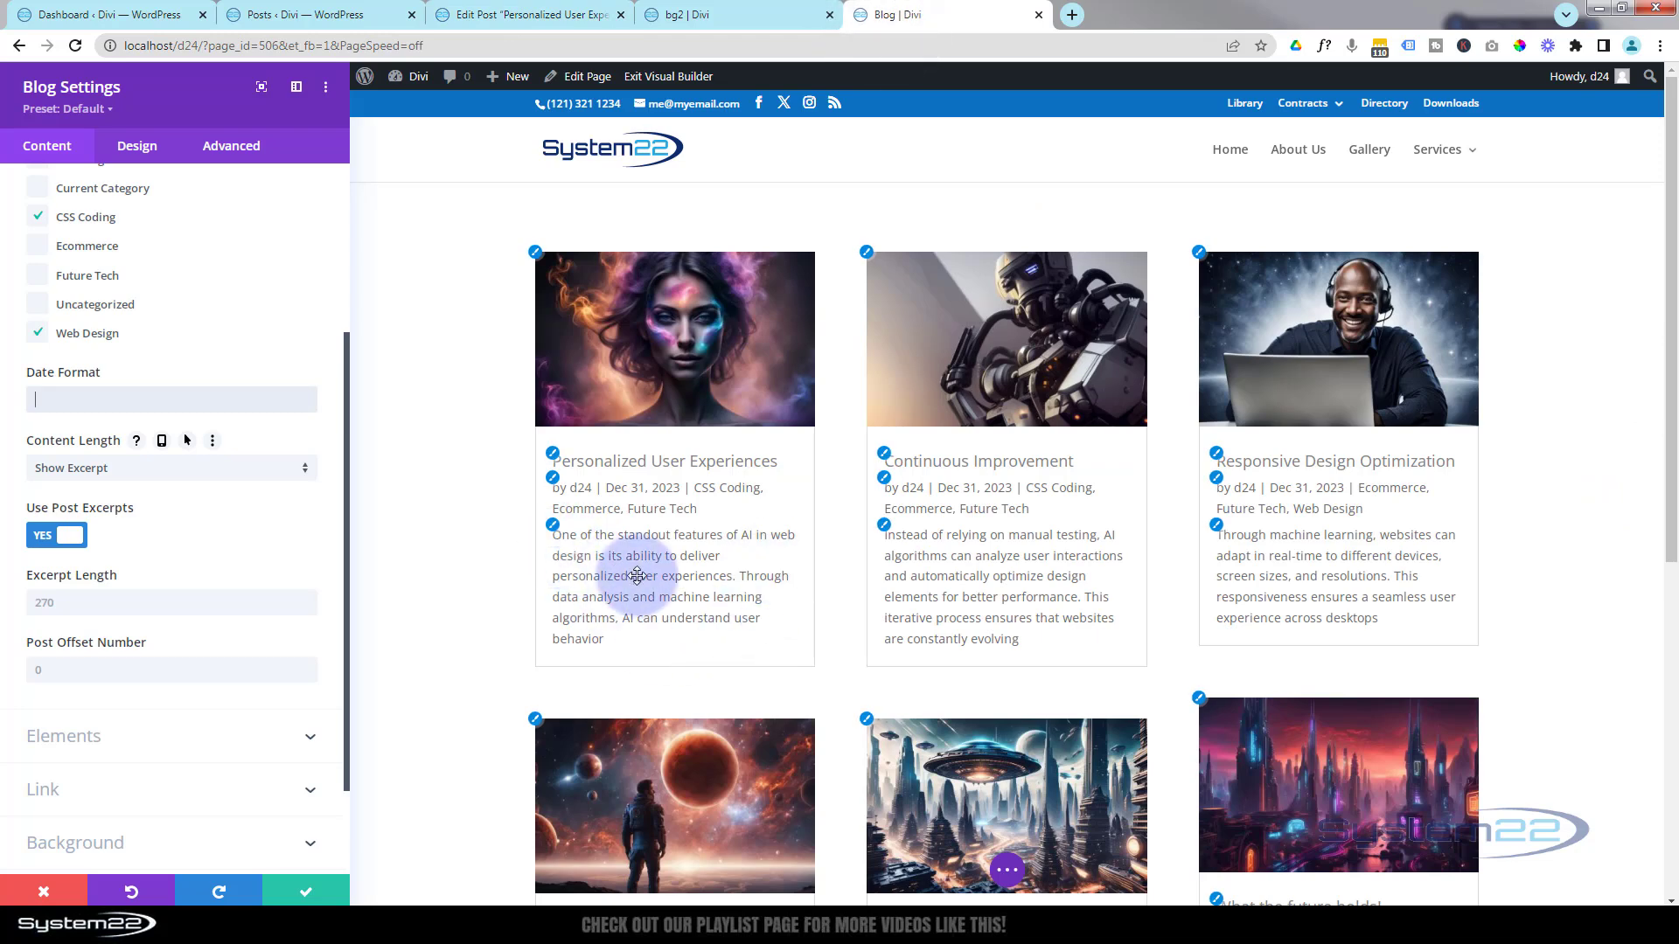
- Turn off the Blog module's use of post excerpts and set the excerpt length to 150
click(39, 537)
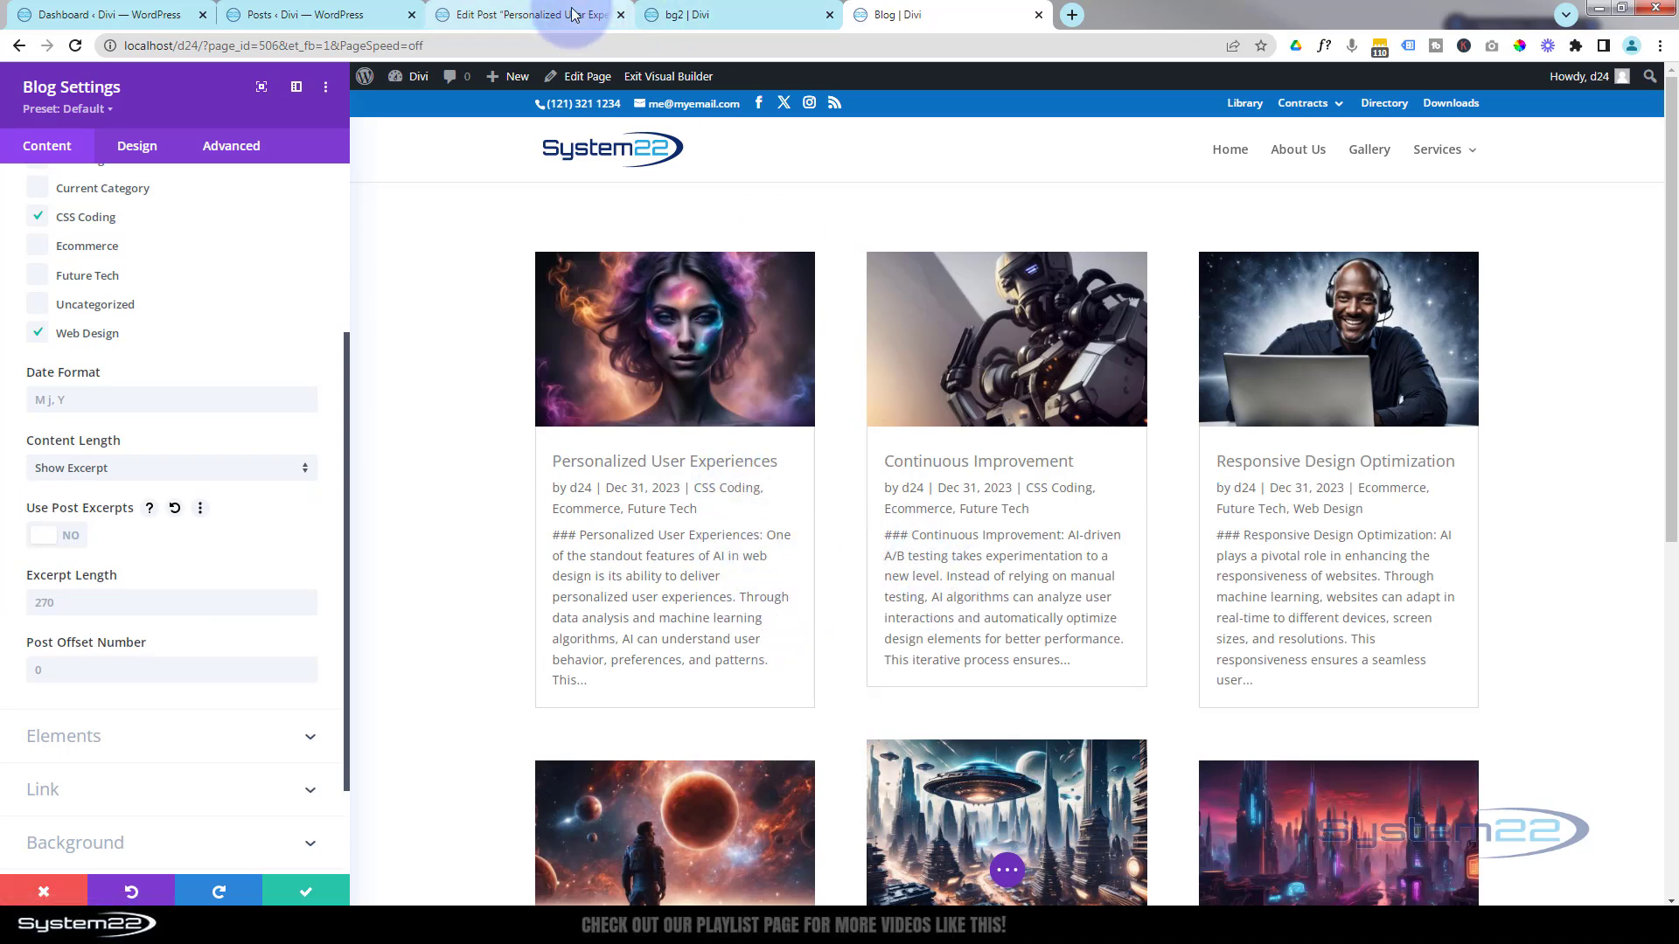
click(537, 15)
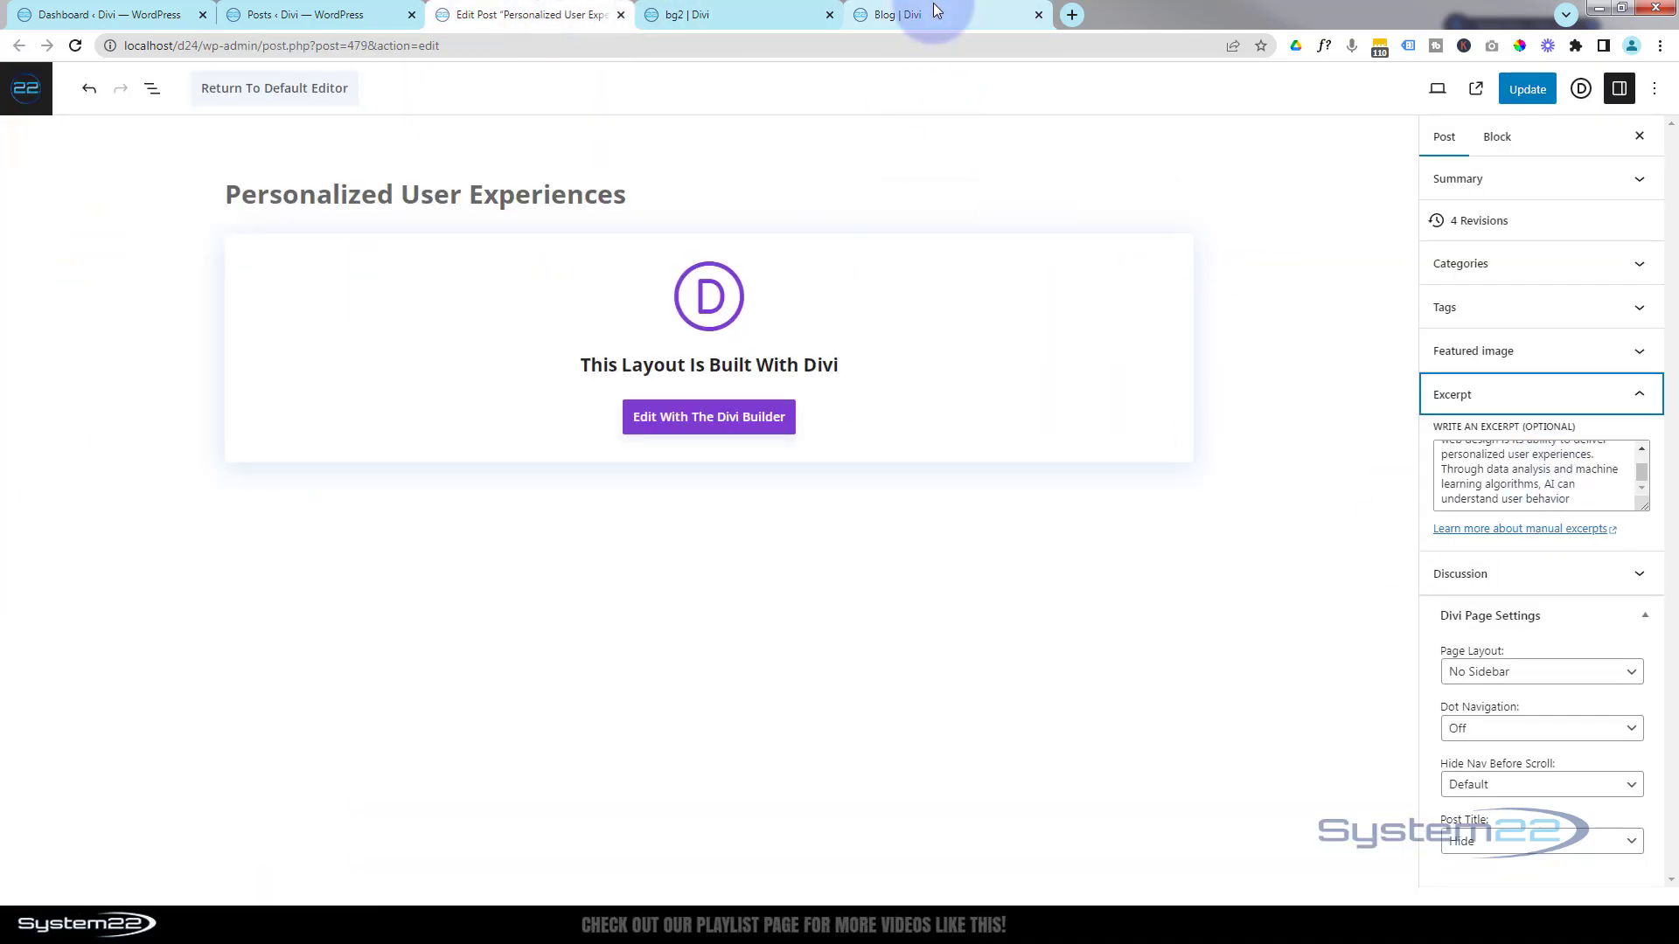
click(936, 12)
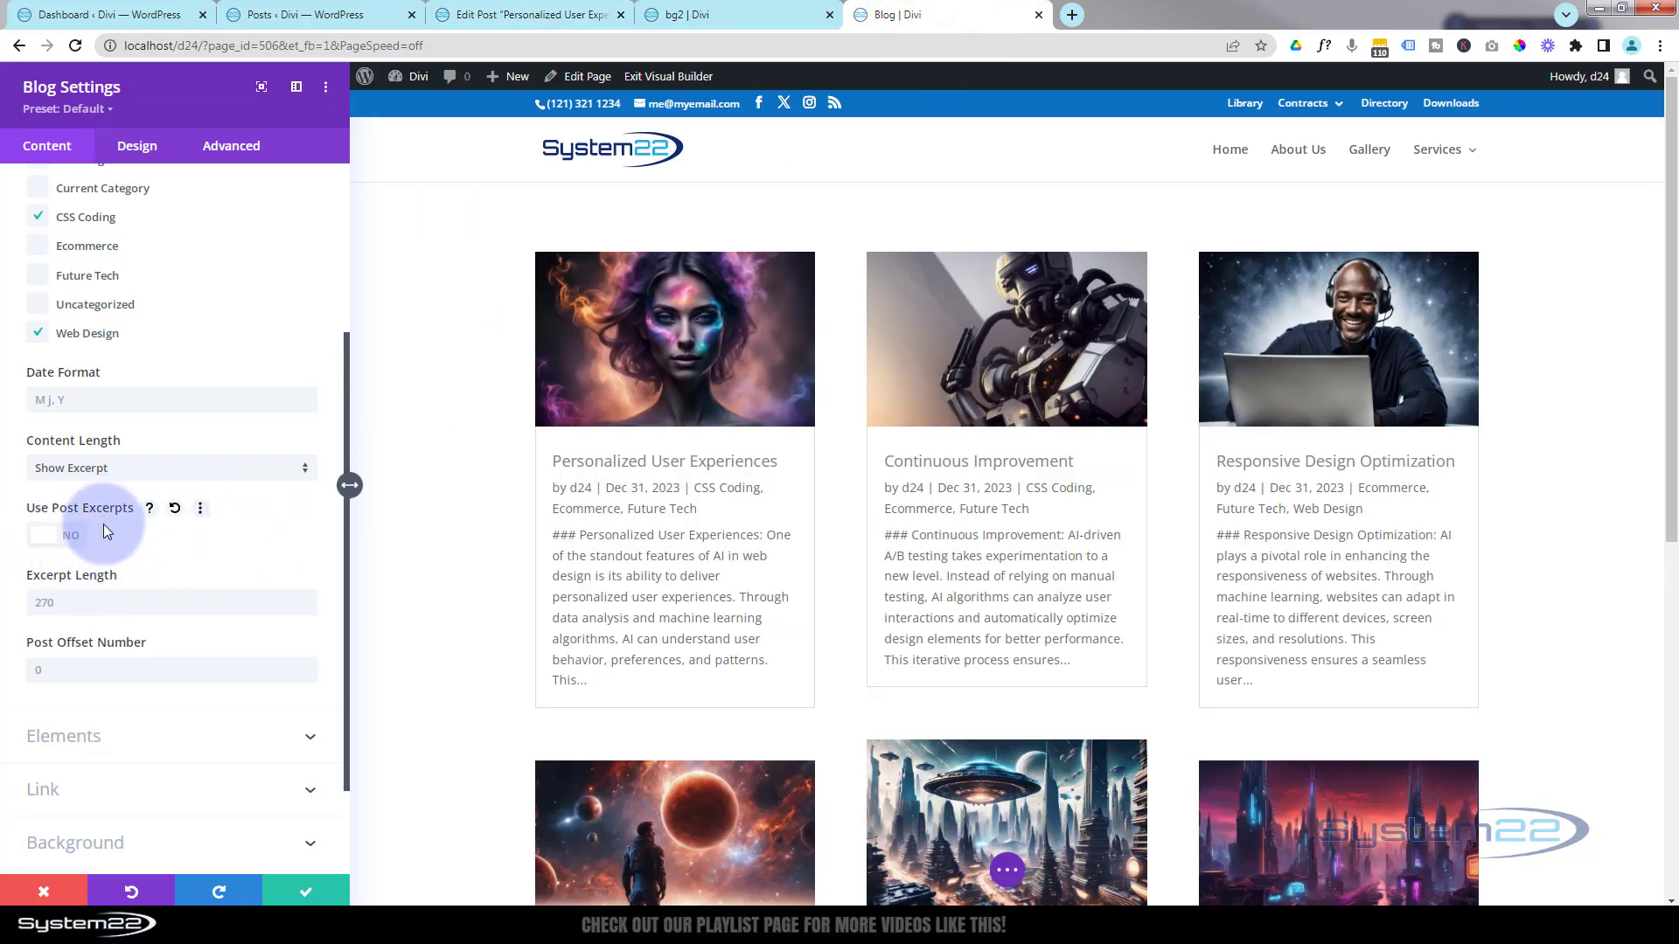
click(78, 606)
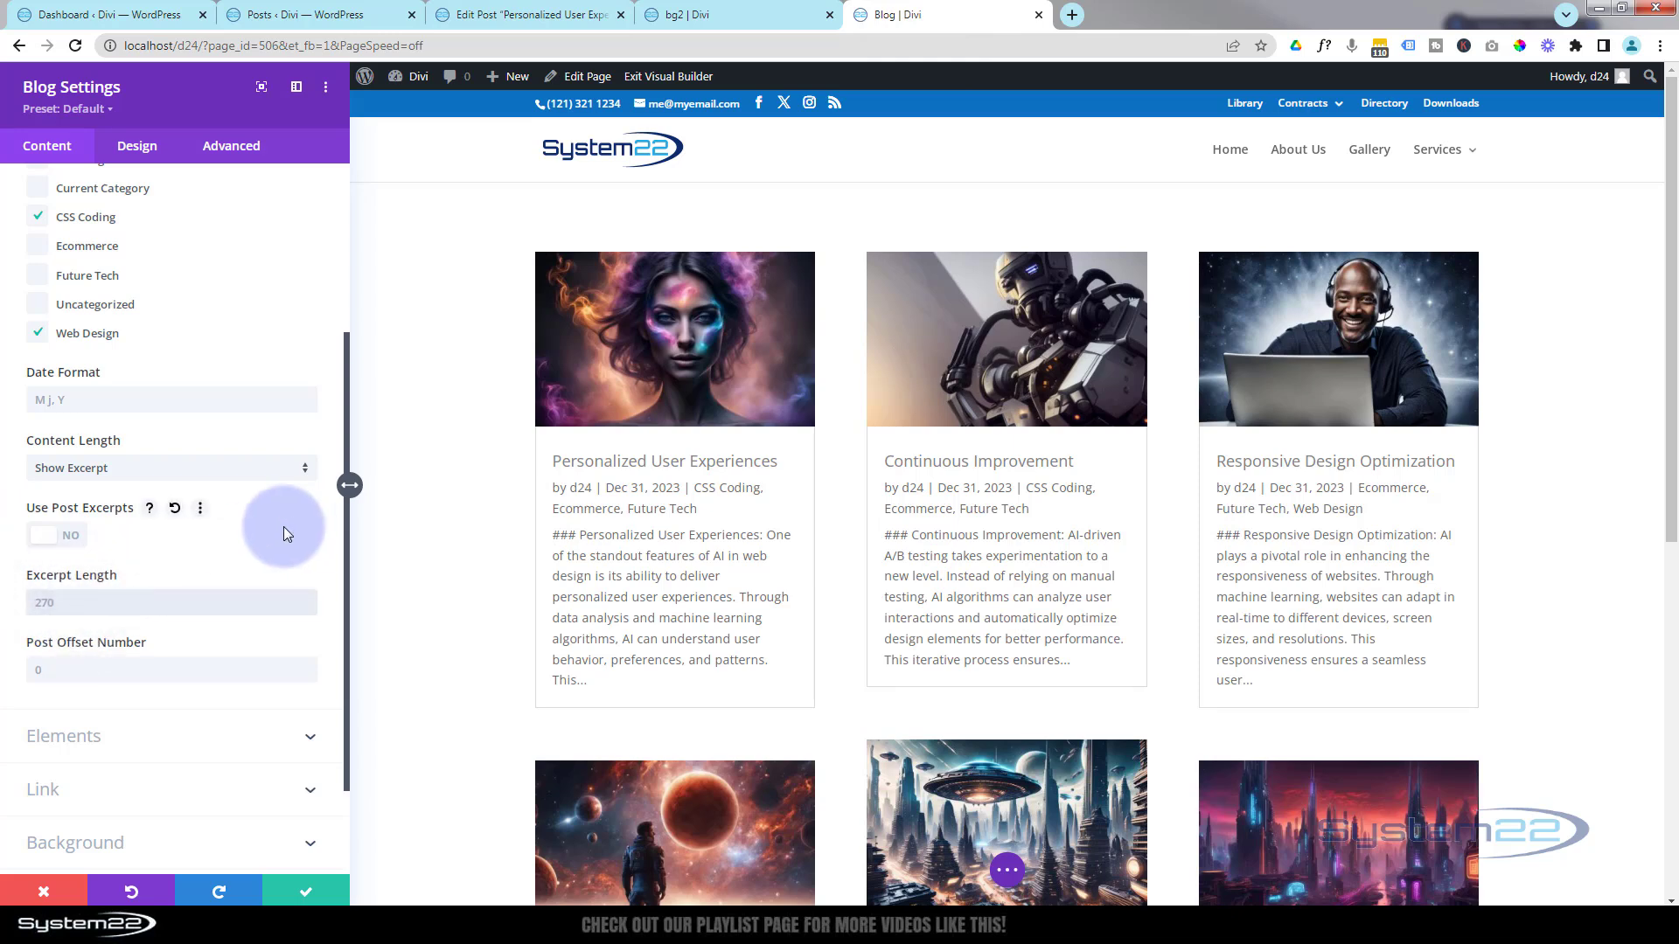
text(150)
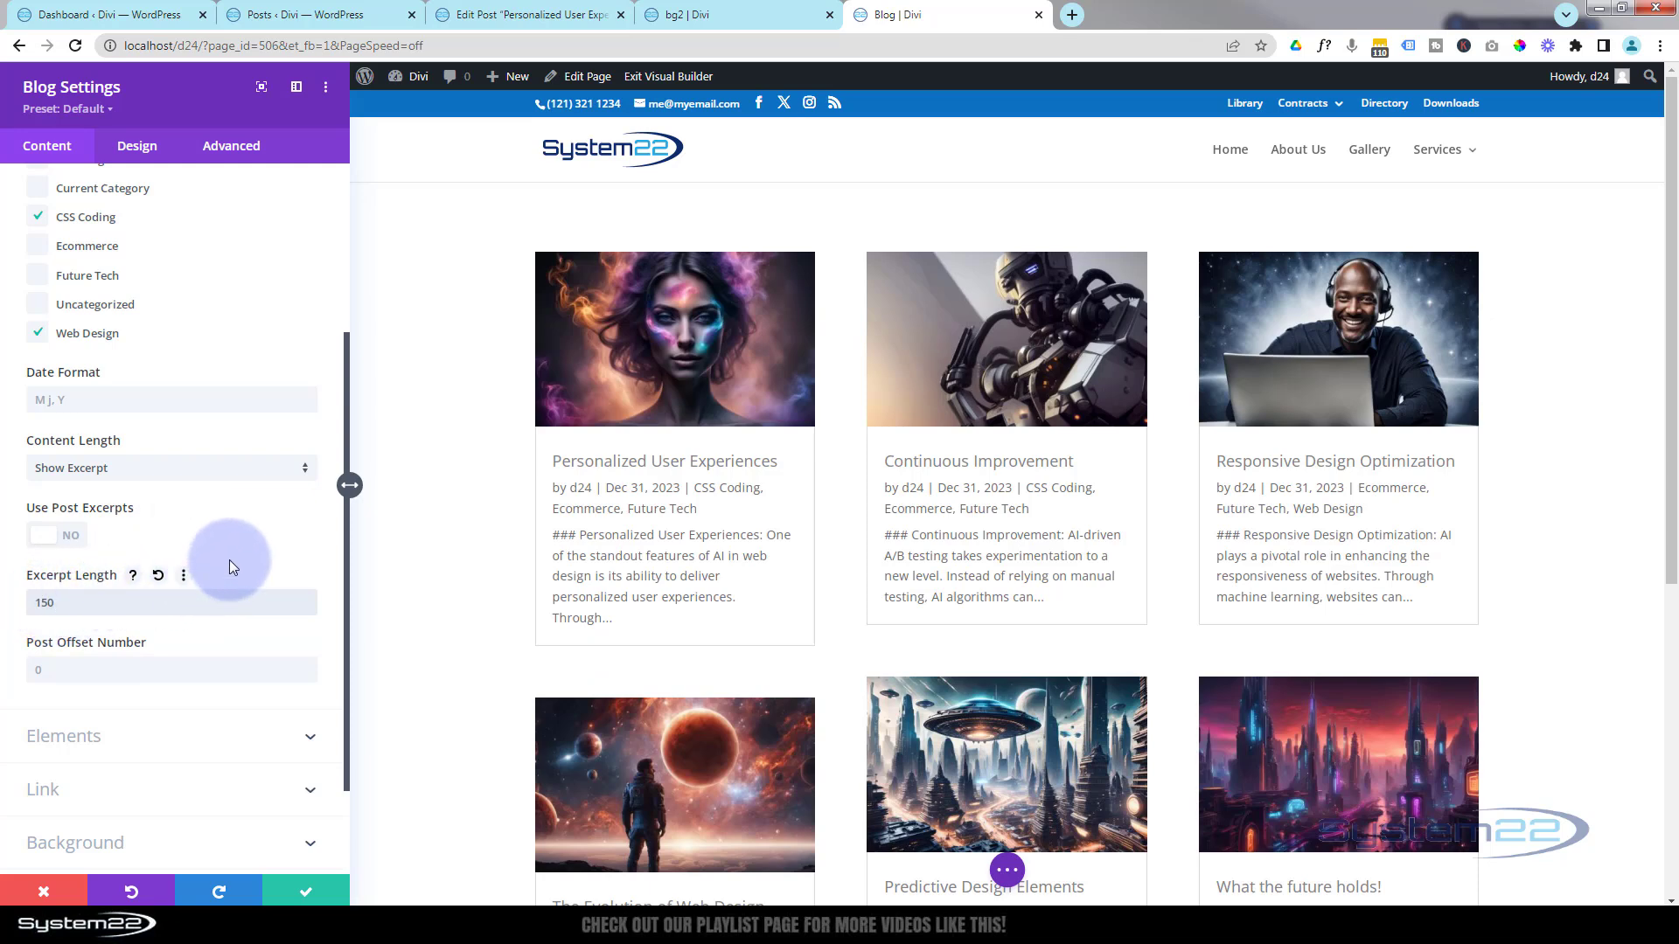
scroll(229, 559, down, 3)
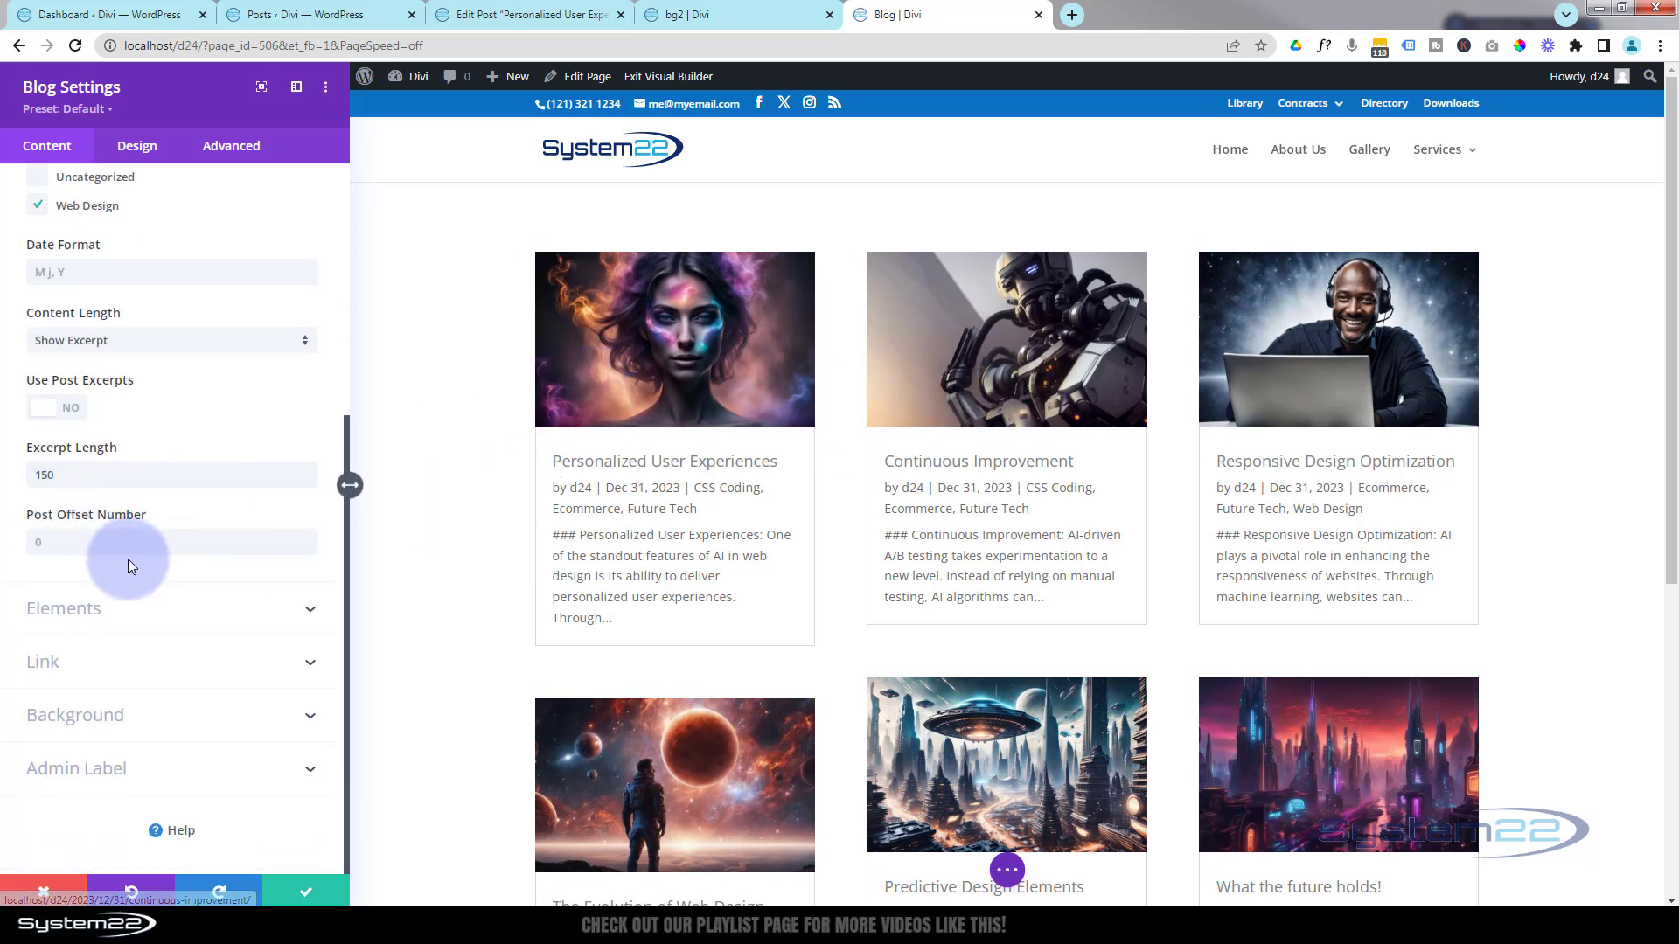
click(72, 541)
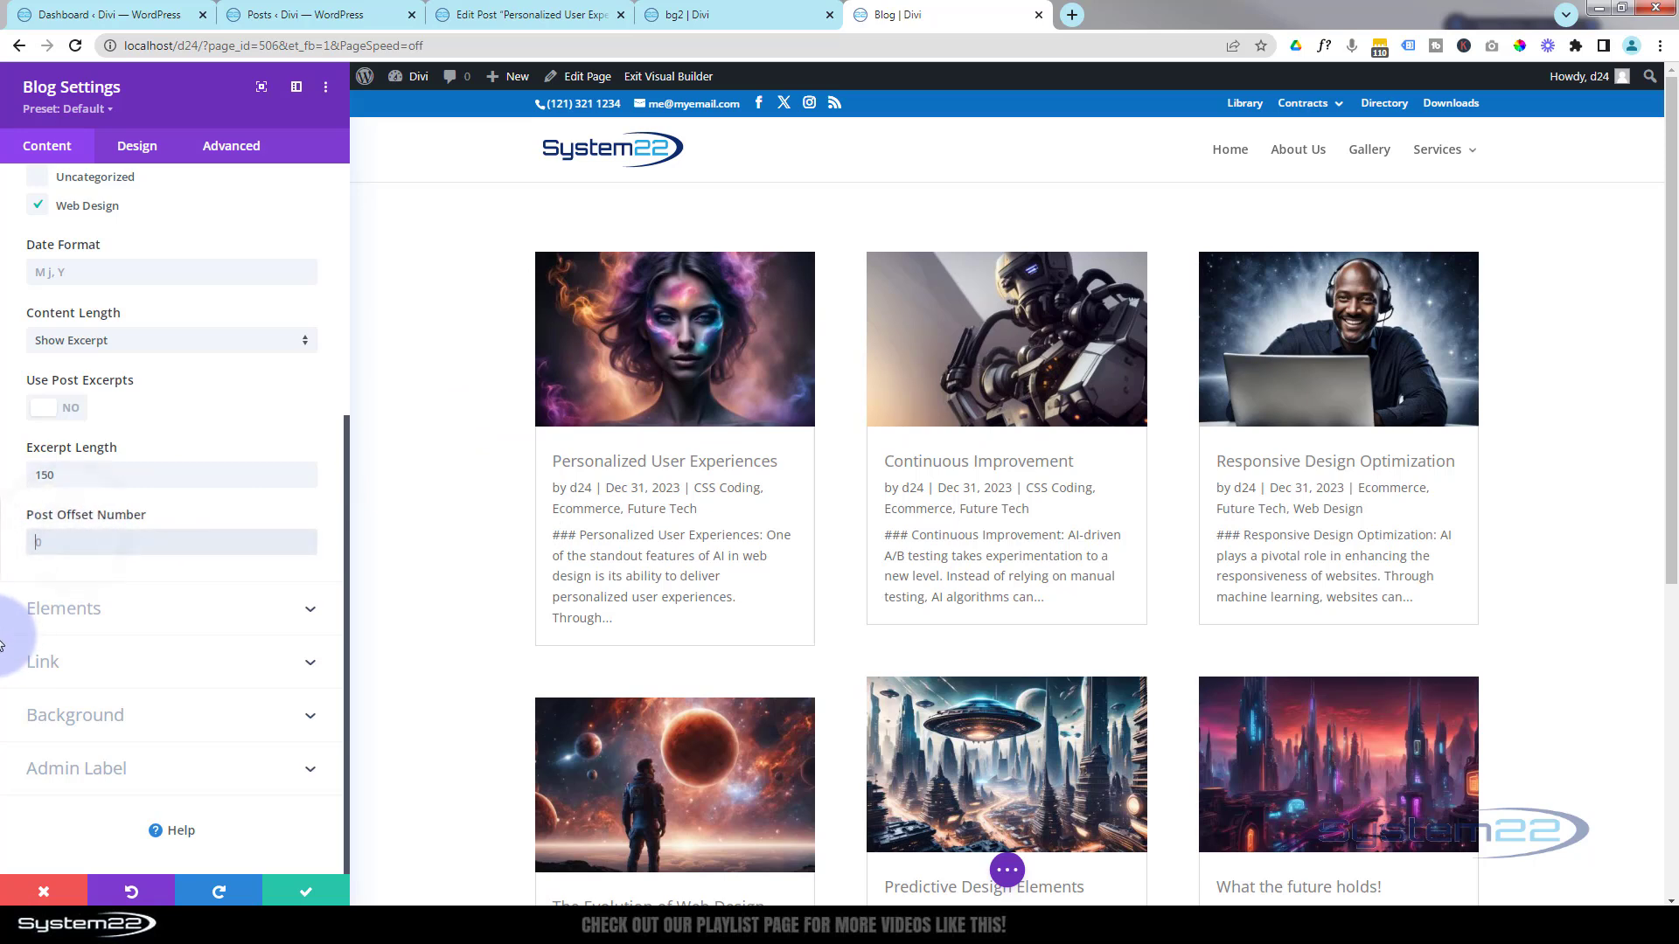
click(56, 555)
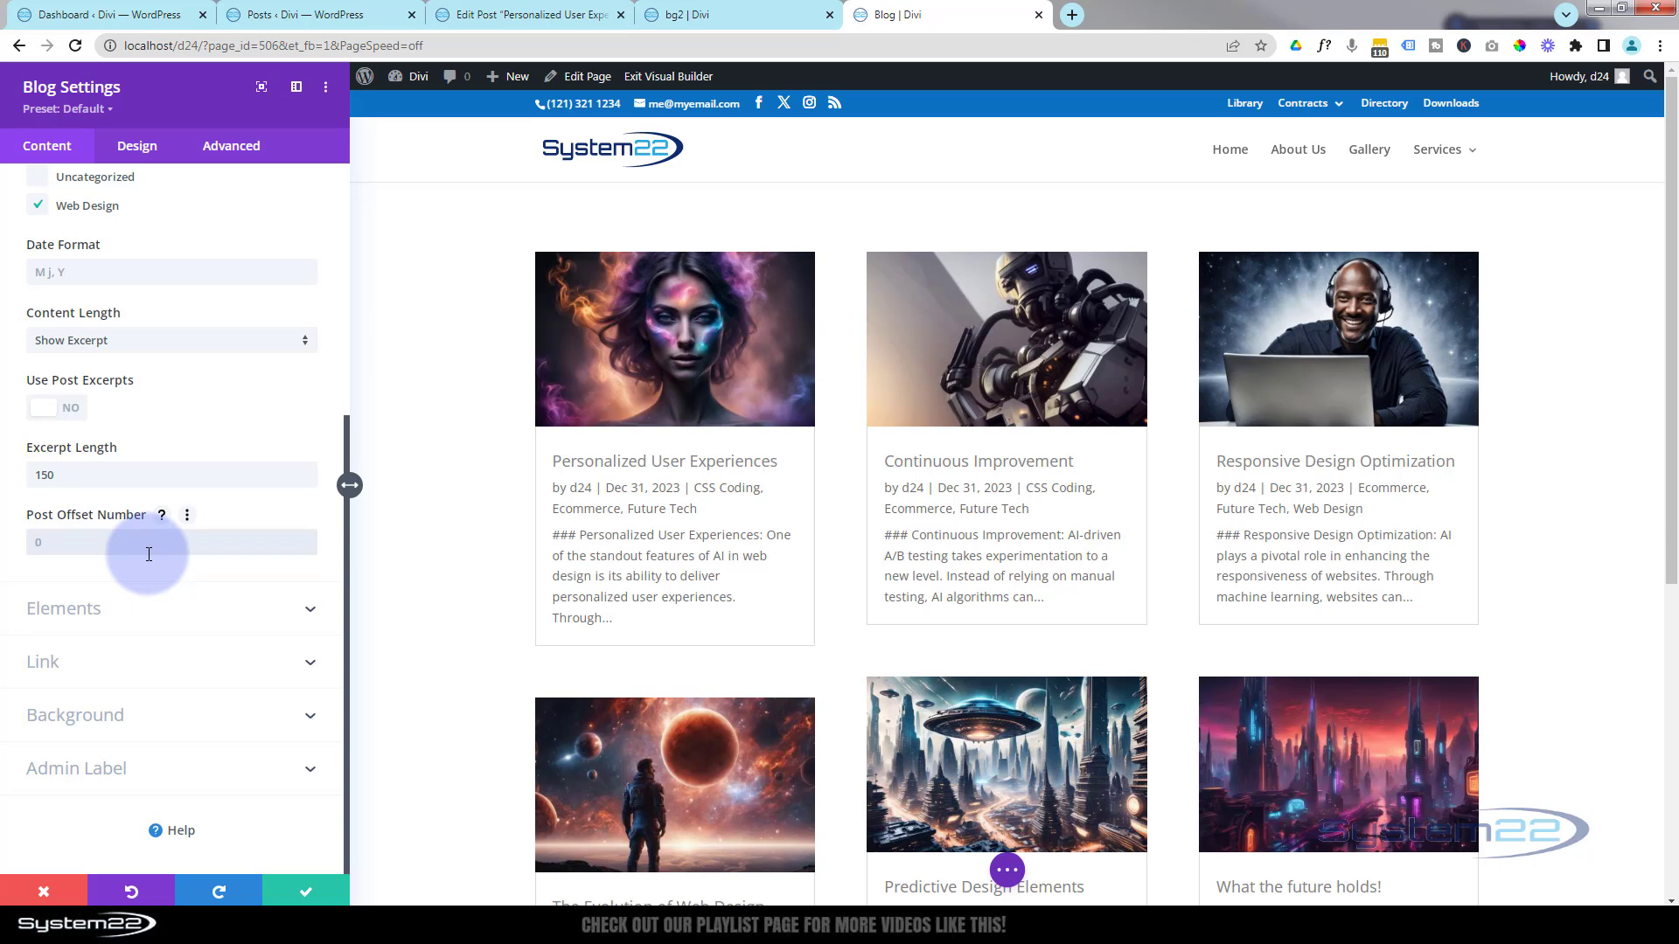
- Set the Blog module's elements to show the Read More button and hide the author and categories
click(234, 618)
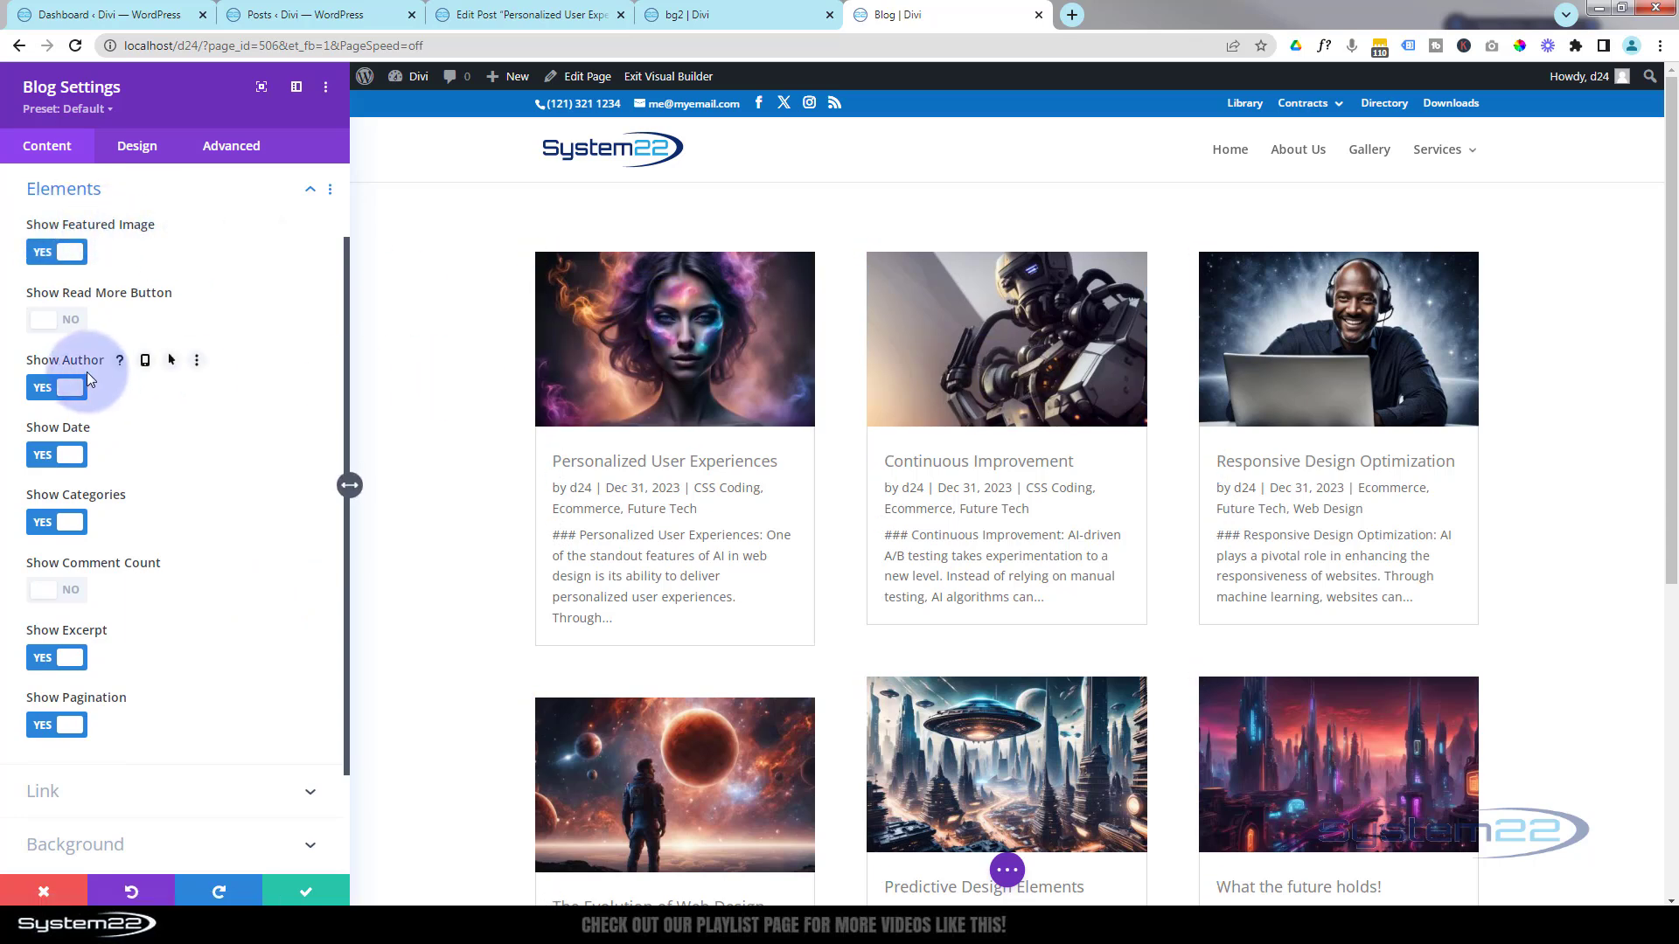
click(50, 324)
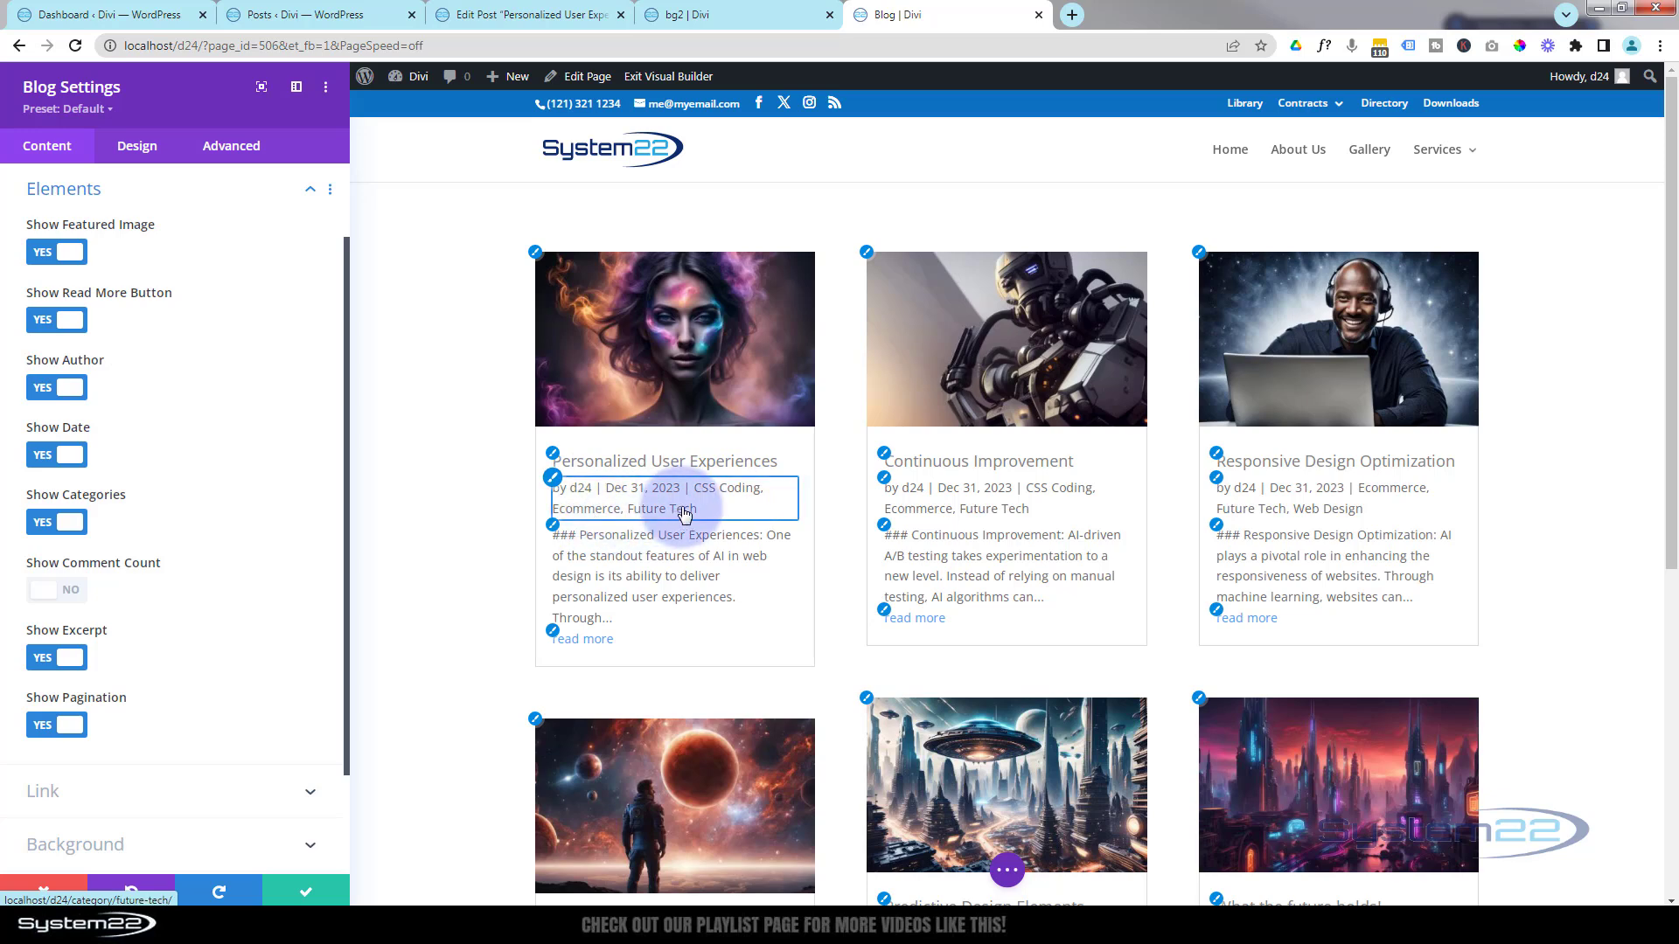
click(67, 389)
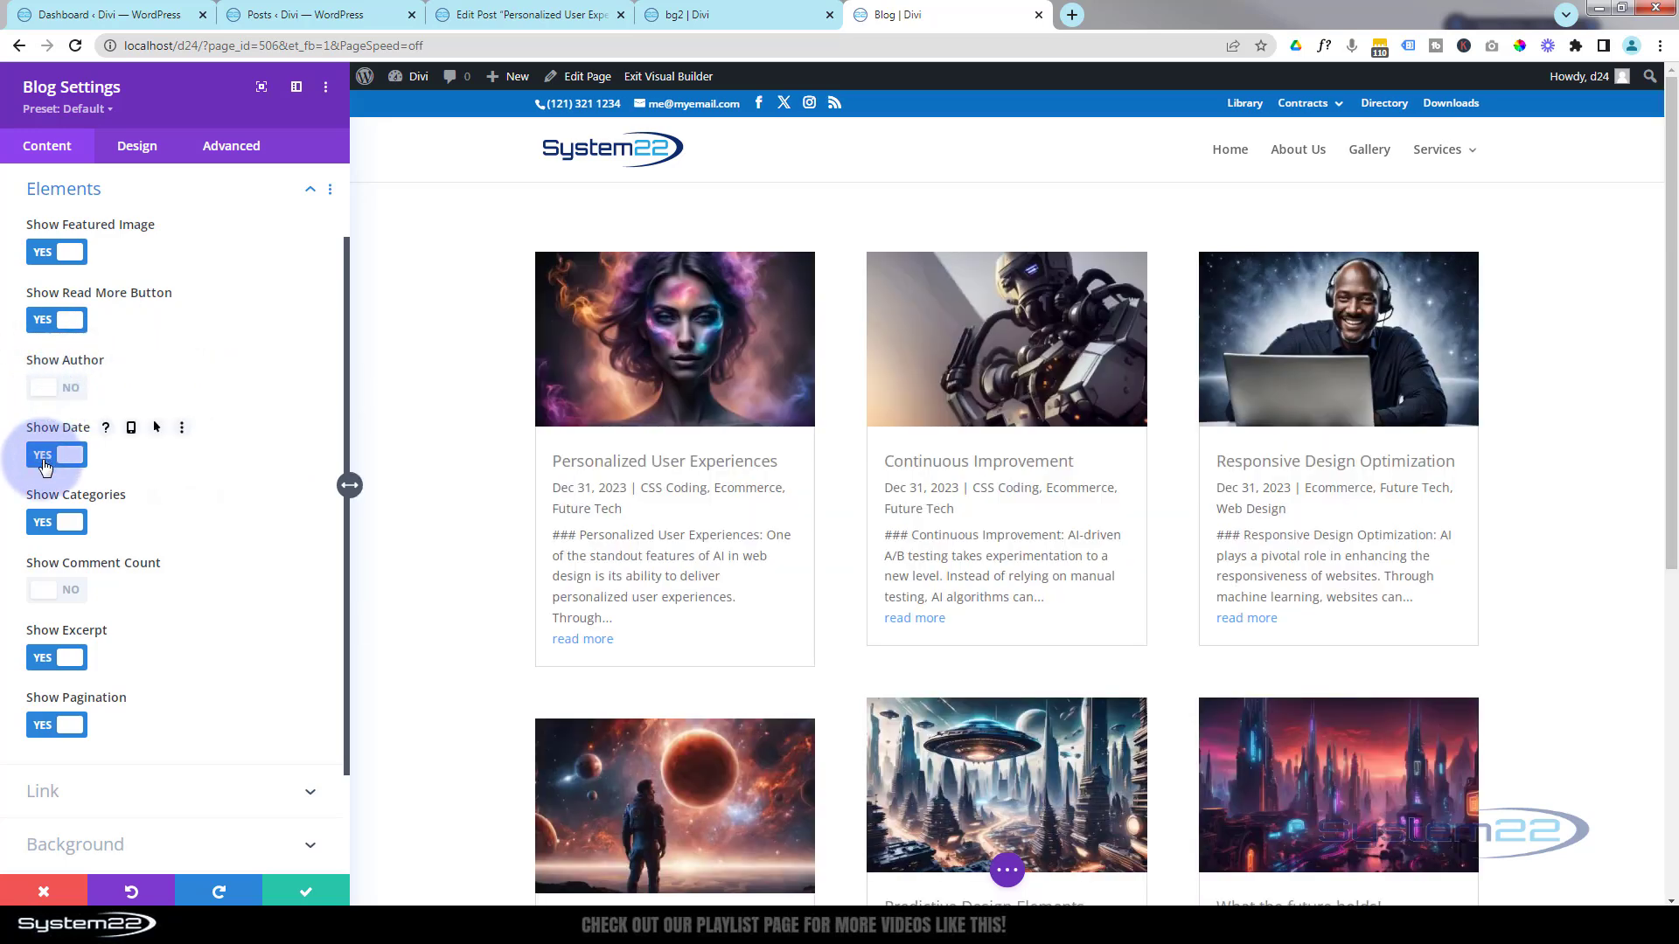
click(45, 524)
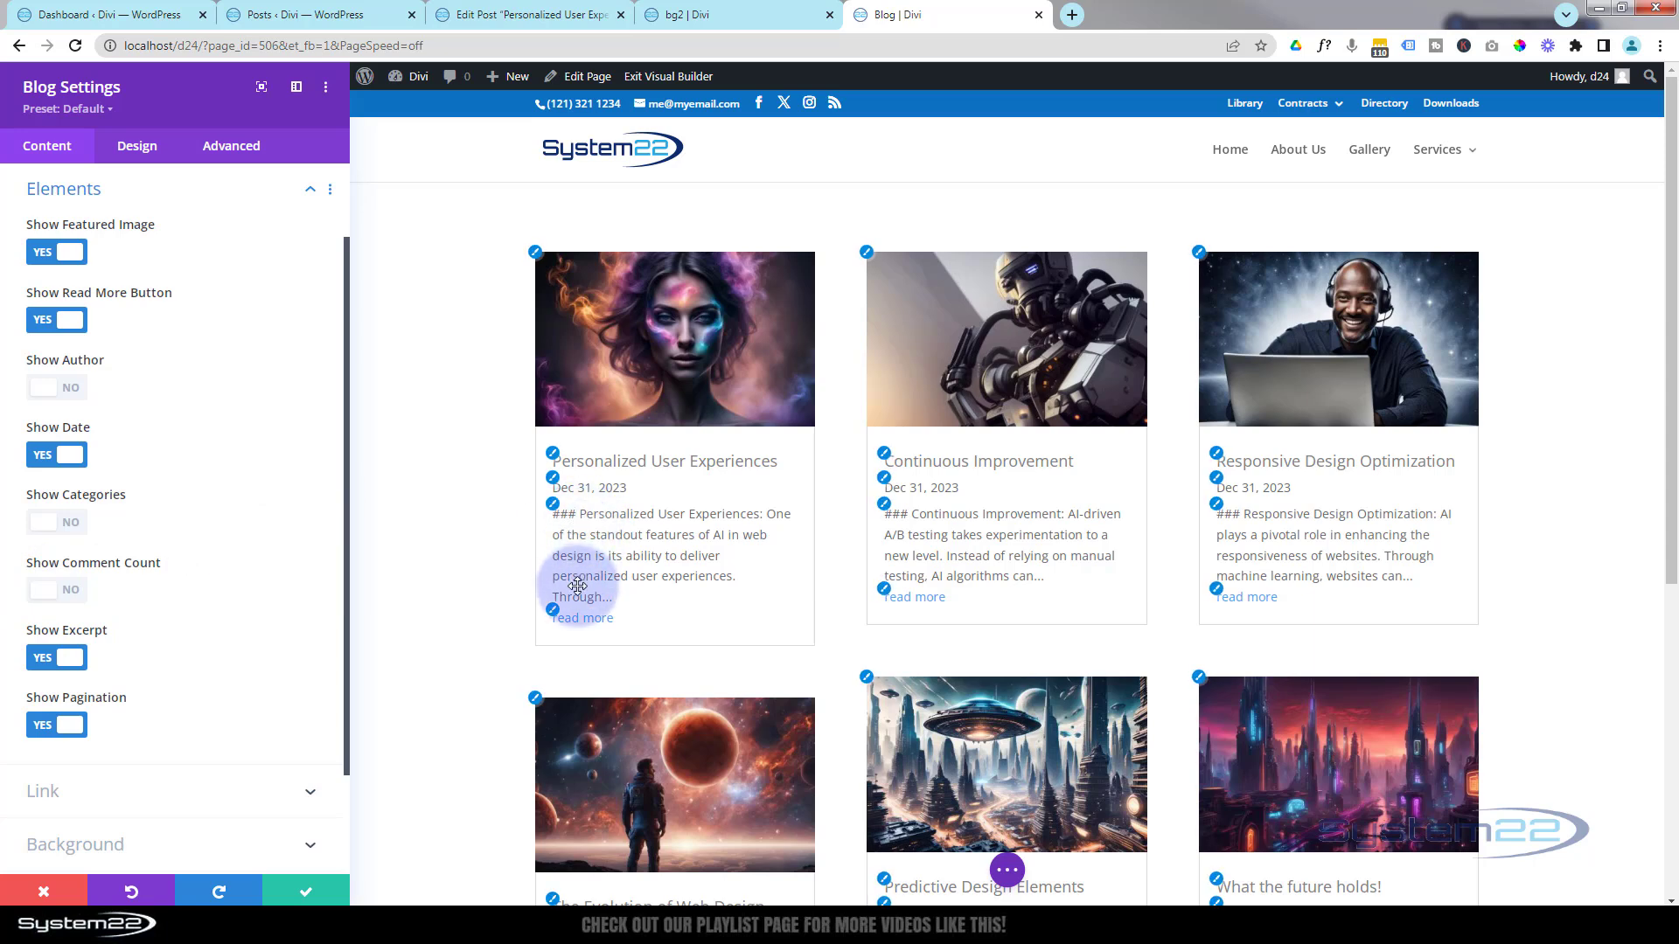
- Try hiding the excerpts in the Blog module, turn them back on, and look over the post grid
click(52, 662)
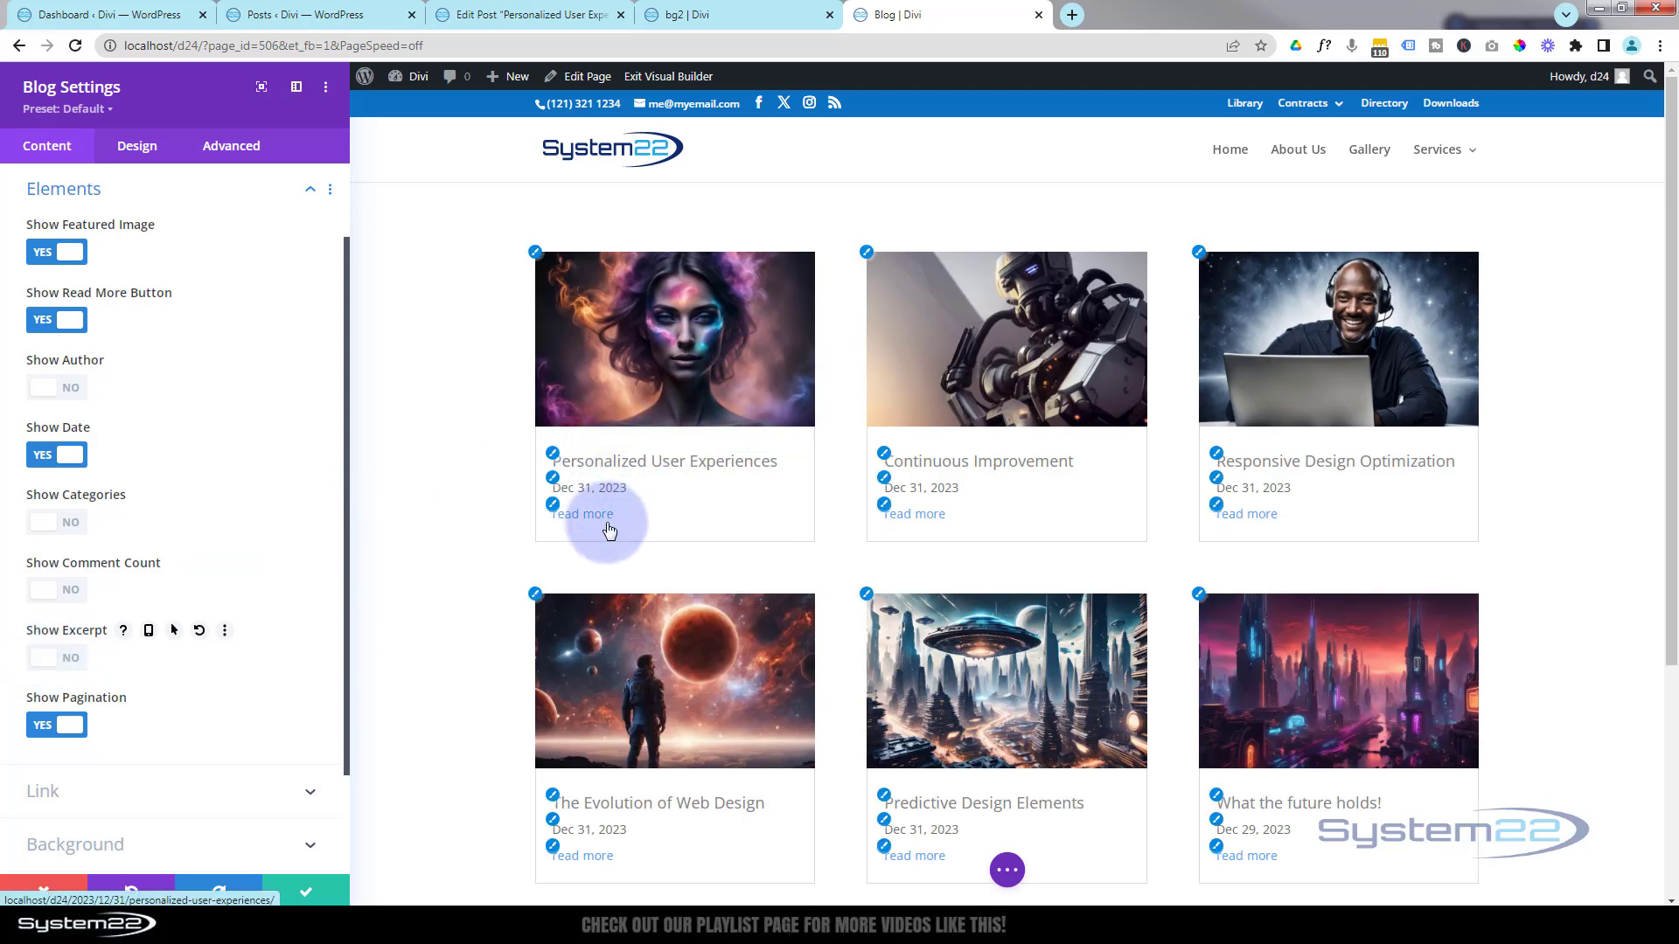
click(52, 658)
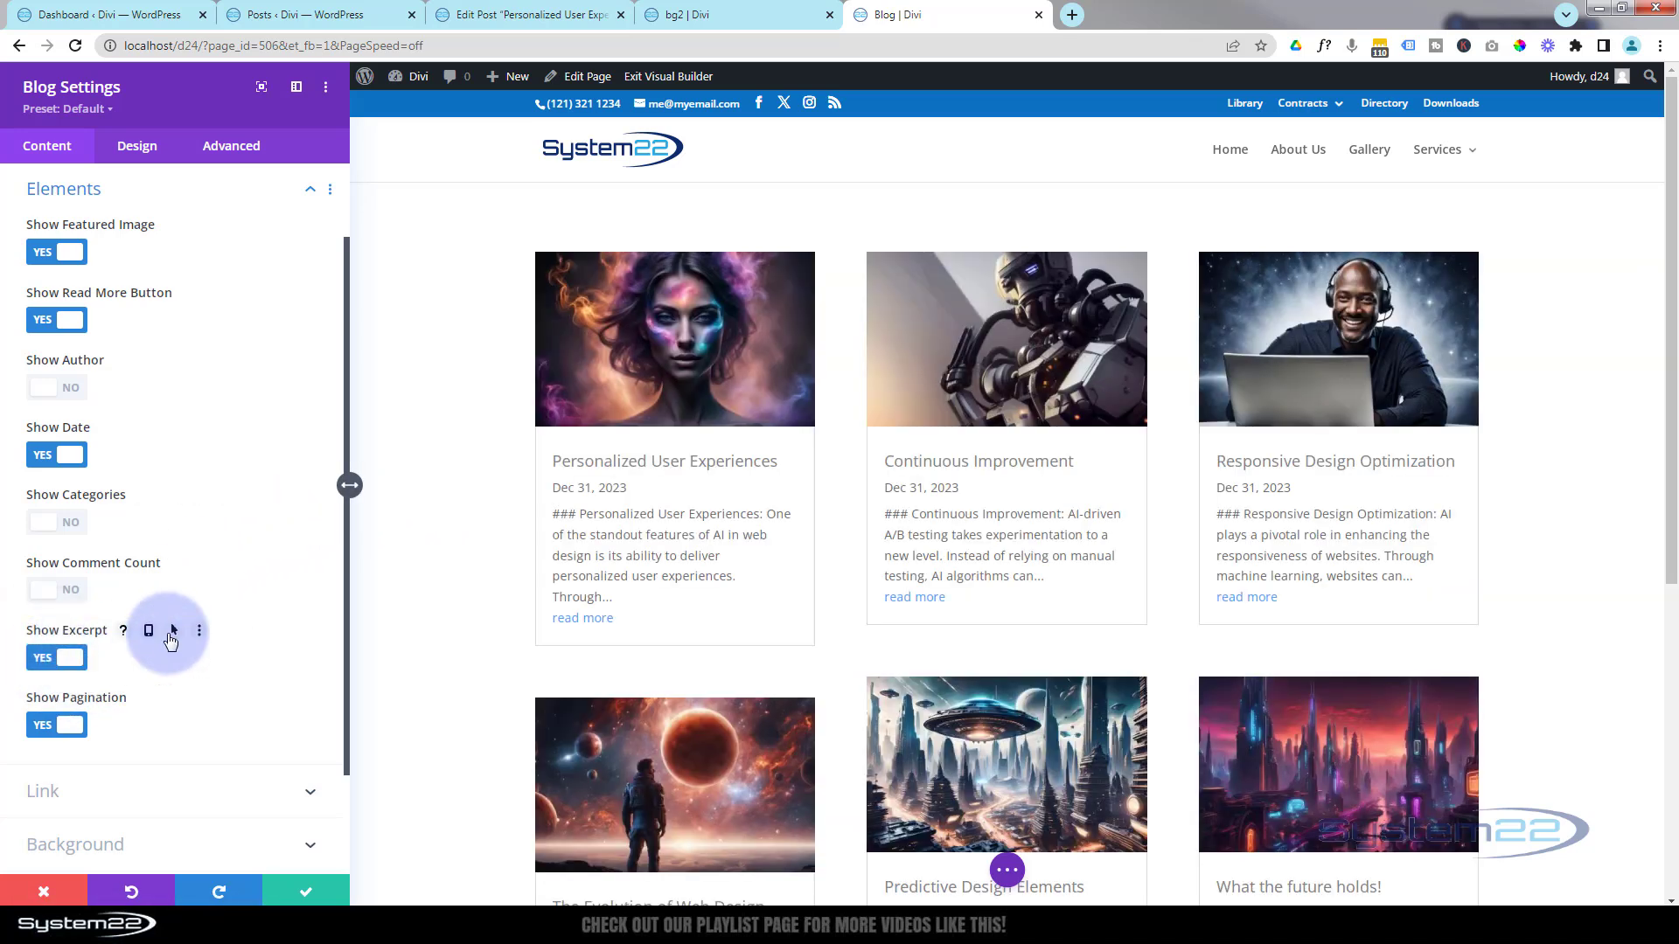
scroll(229, 519, down, 1)
scroll(476, 515, down, 4)
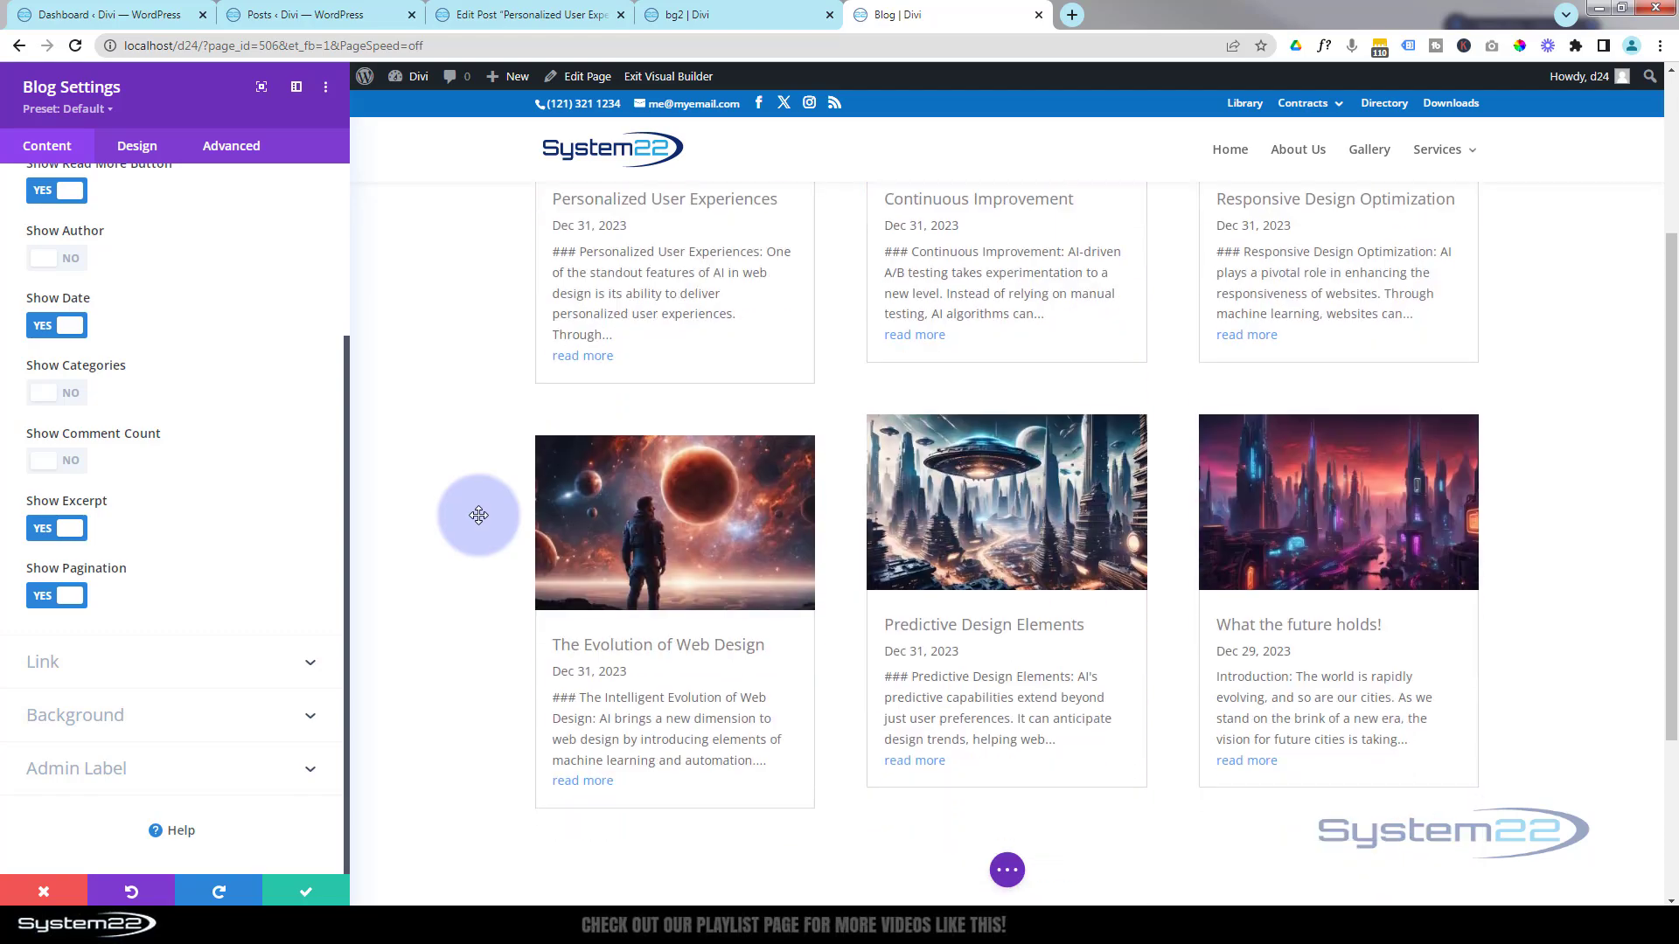
scroll(477, 515, up, 1)
scroll(236, 512, up, 3)
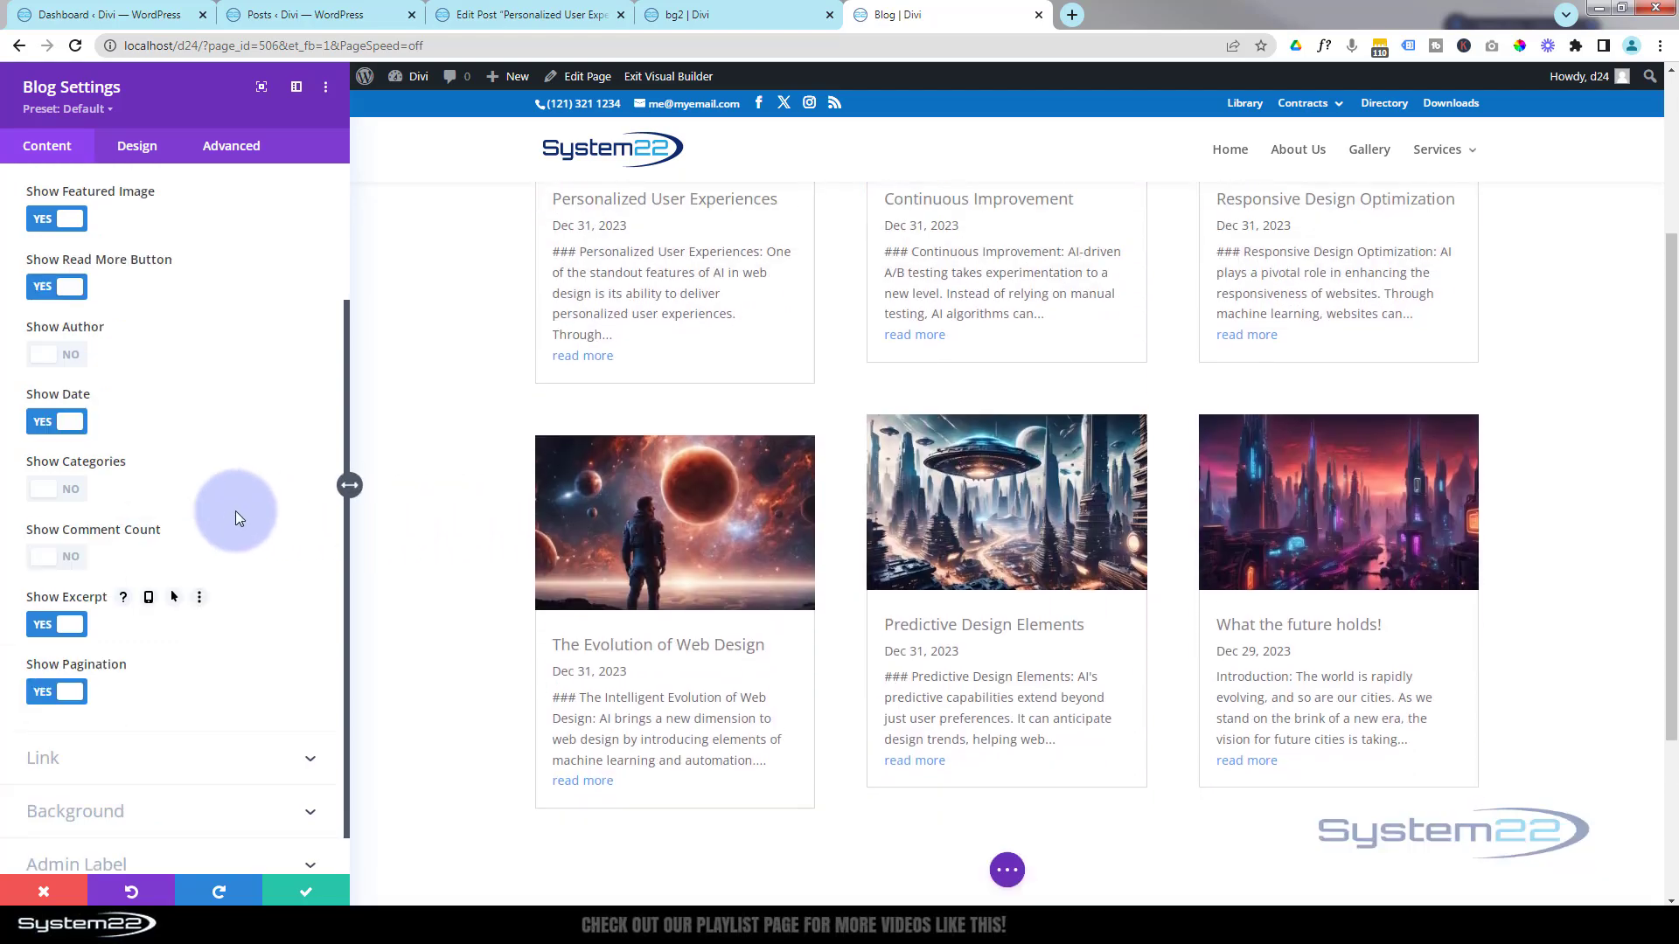
- Set the Blog module's post count to 3
click(116, 239)
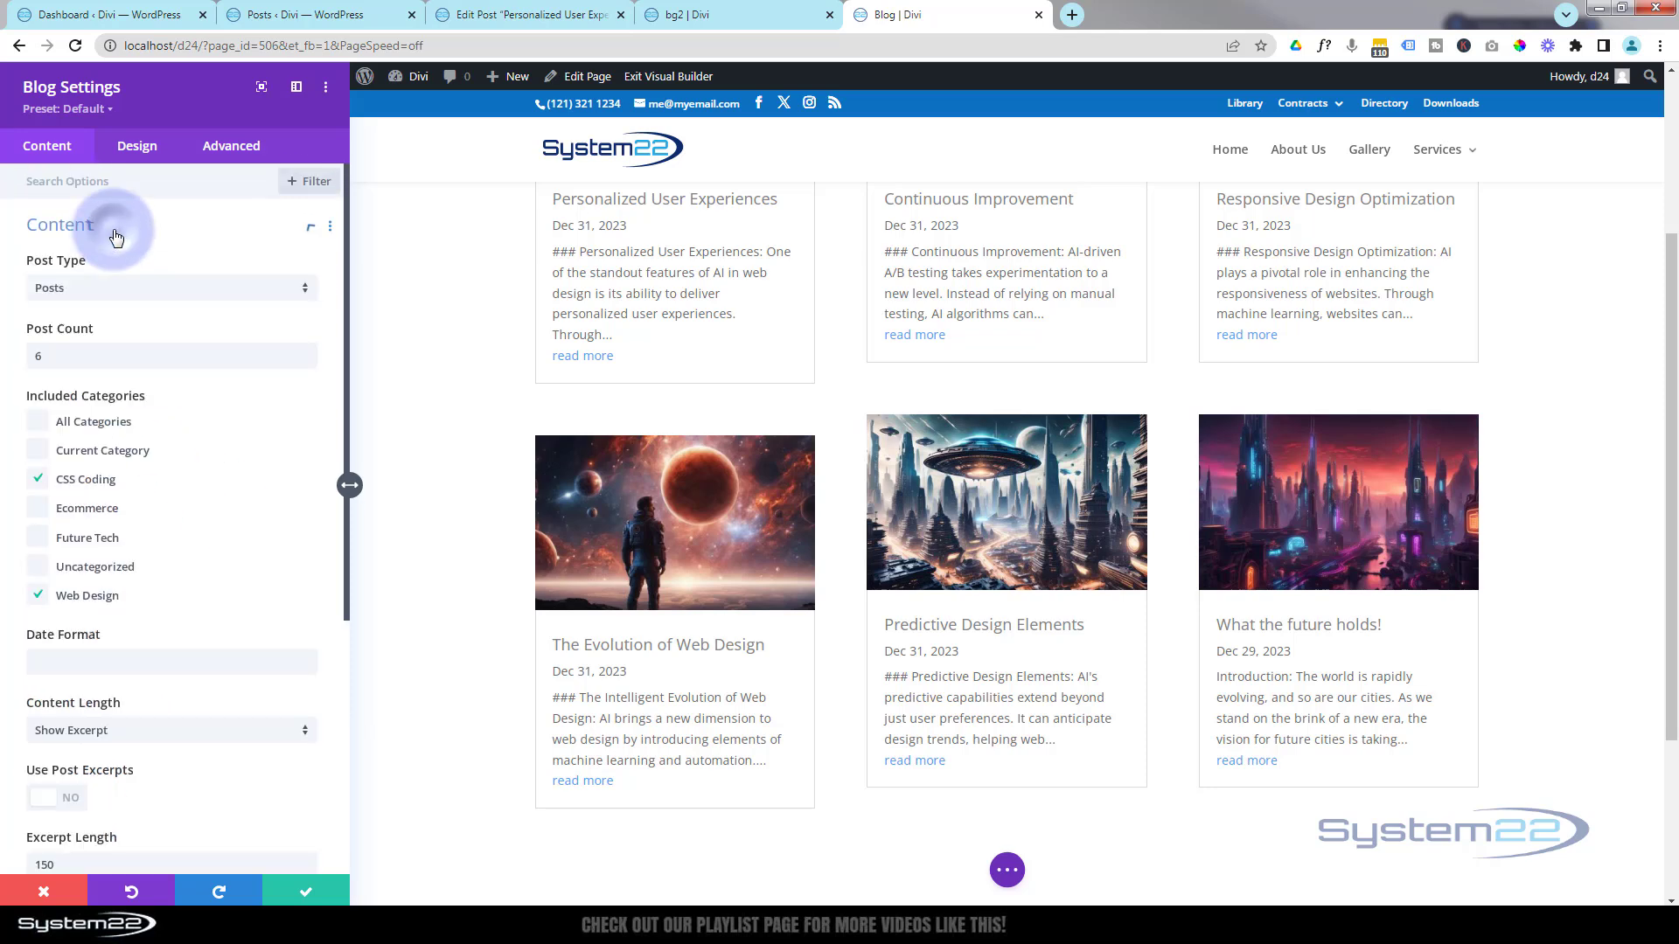
click(40, 357)
drag(40, 357, 30, 351)
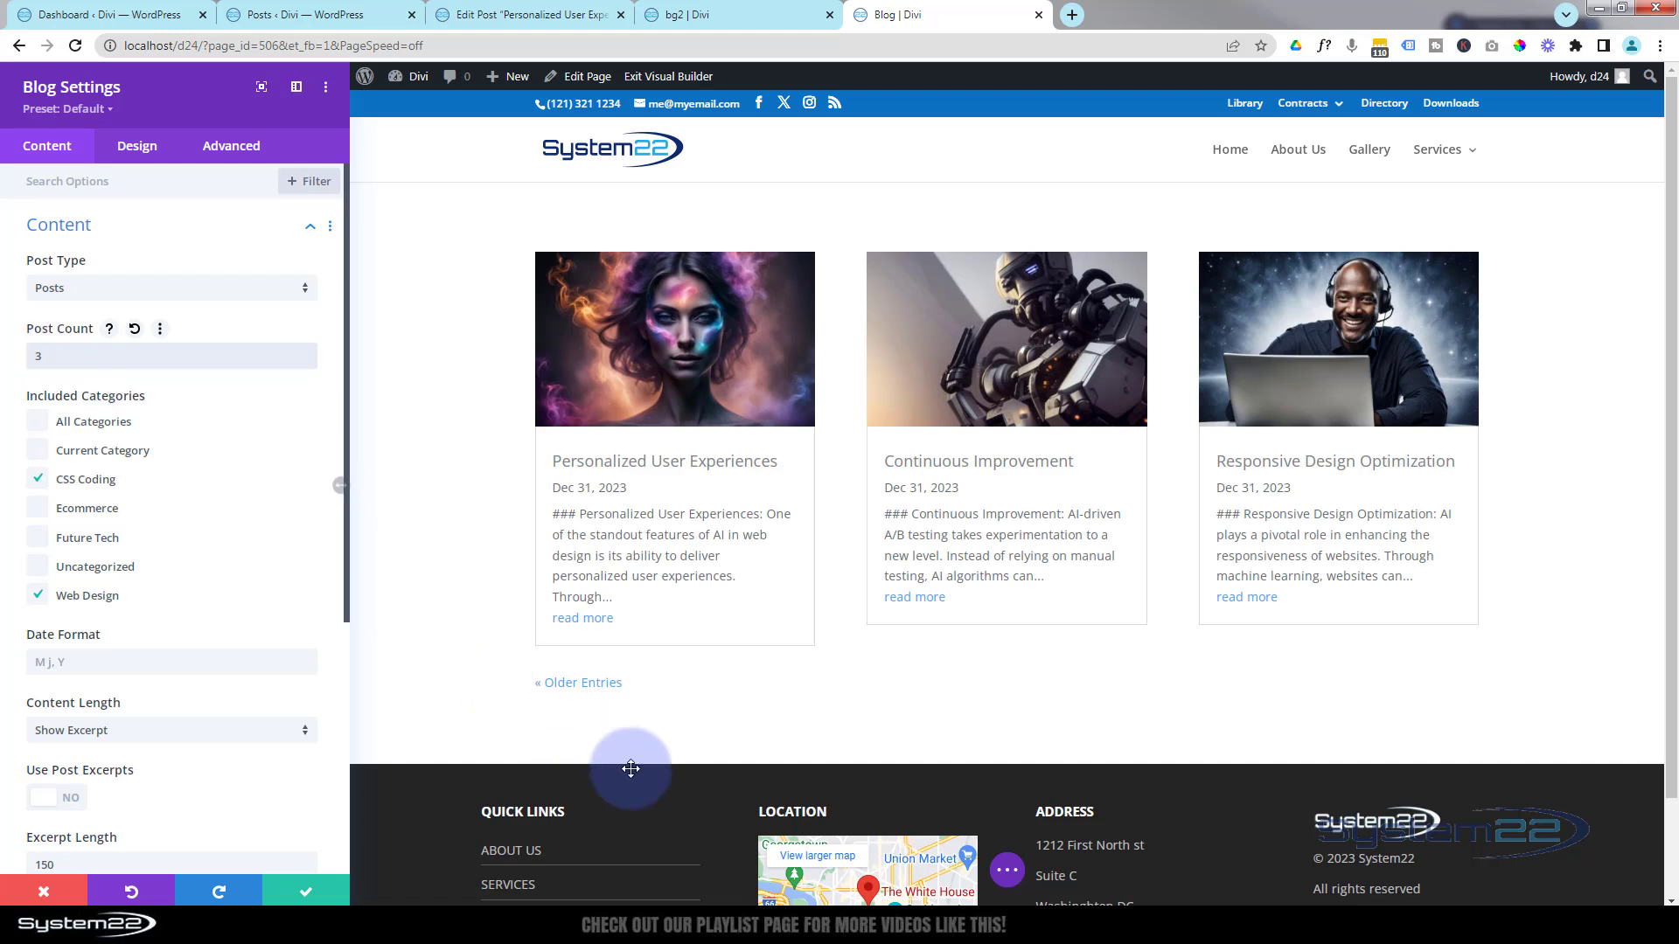
- Try hiding the pagination under the Blog module's elements, and turn it back on
scroll(187, 506, down, 4)
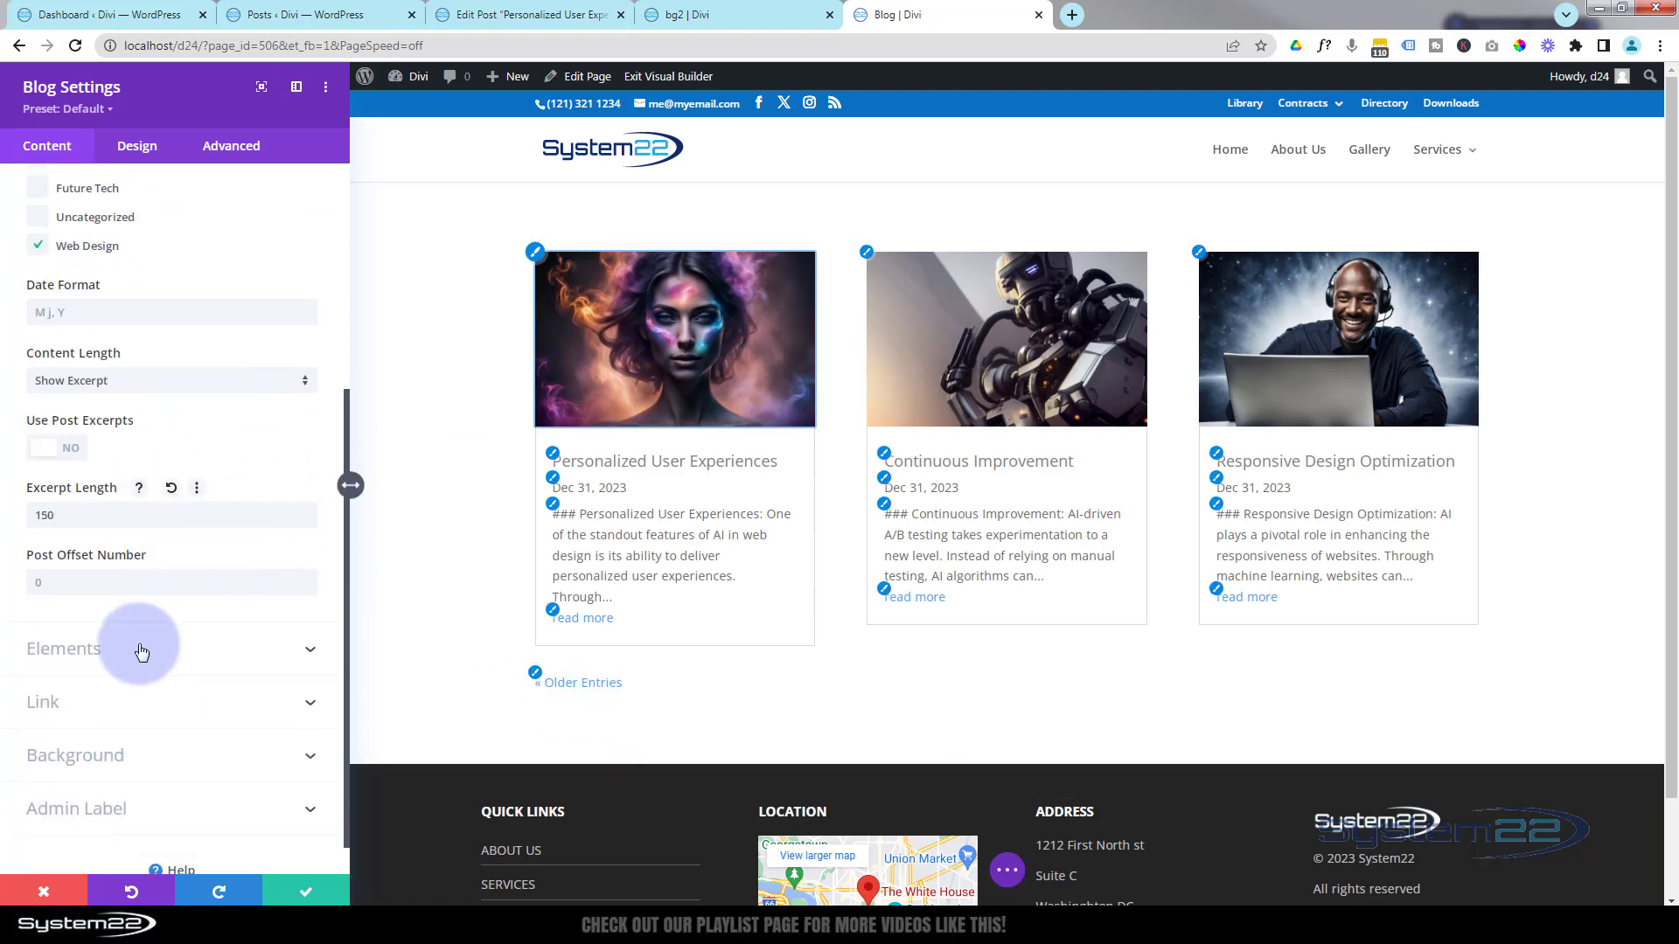
click(141, 649)
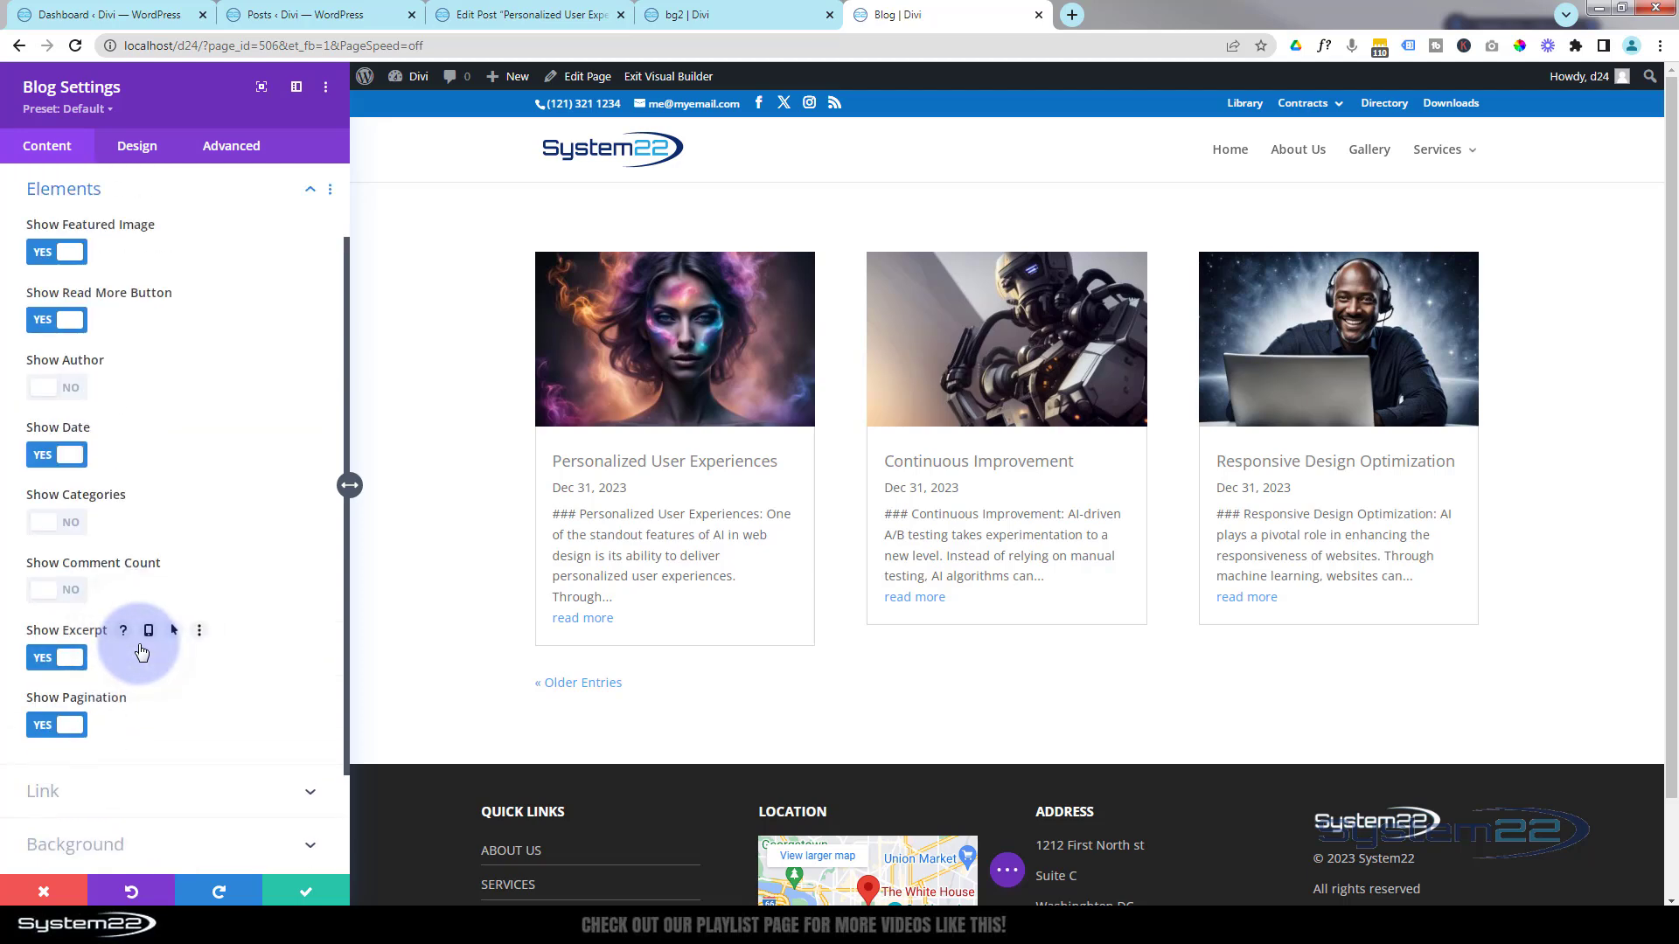
scroll(142, 652, down, 2)
click(46, 597)
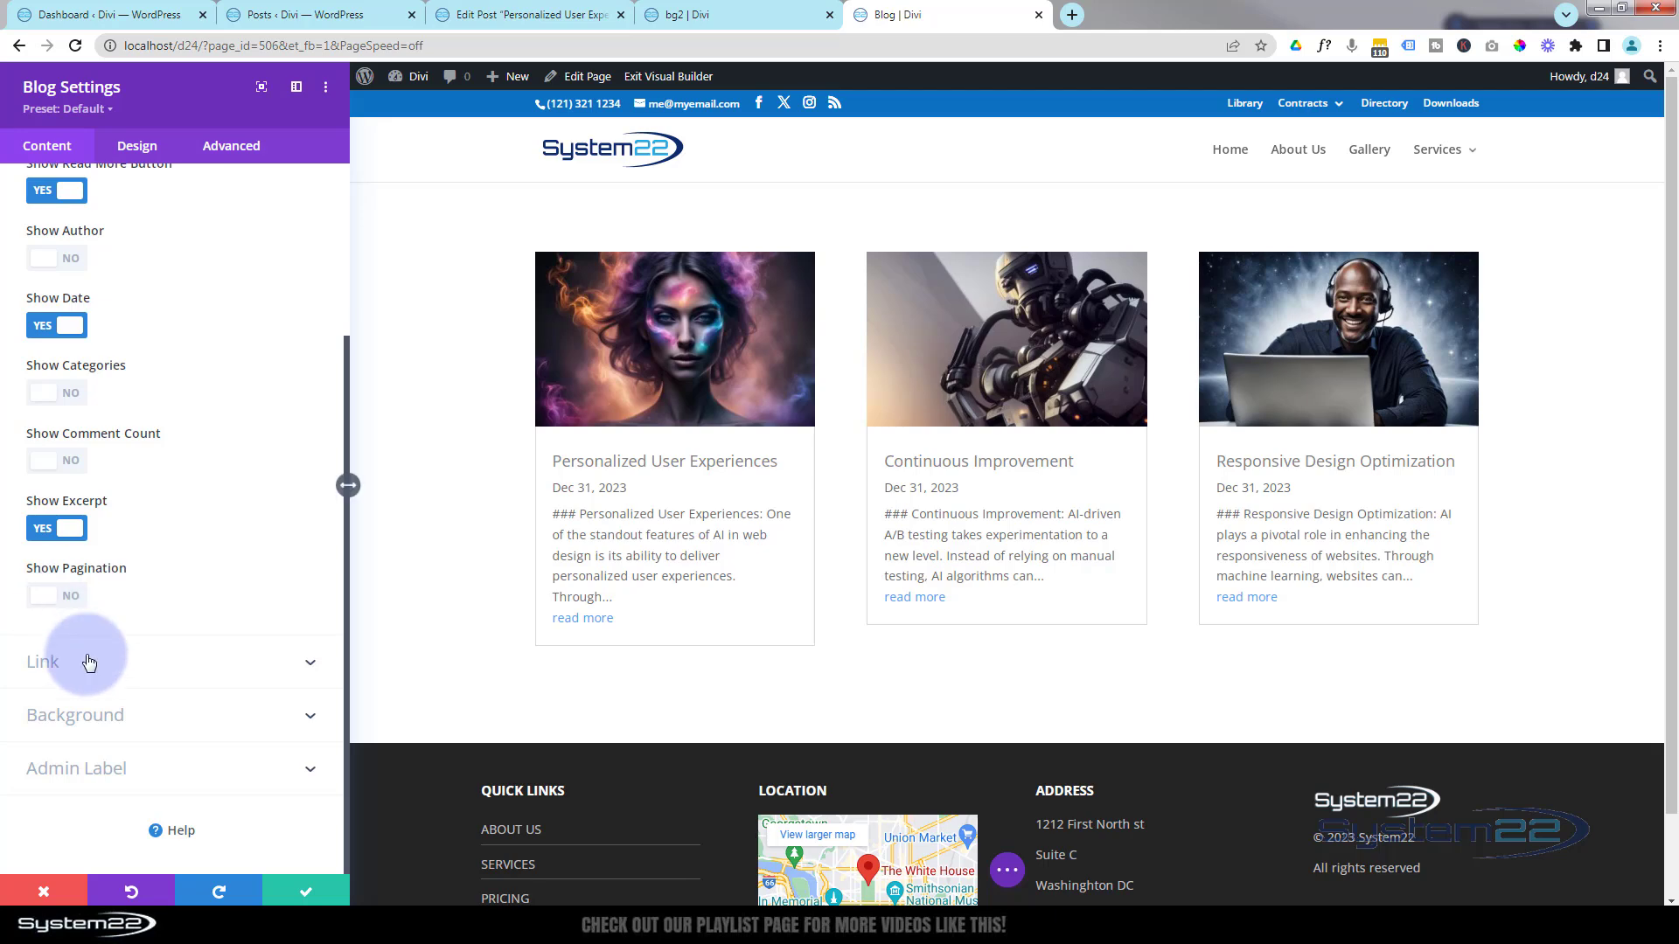
click(74, 604)
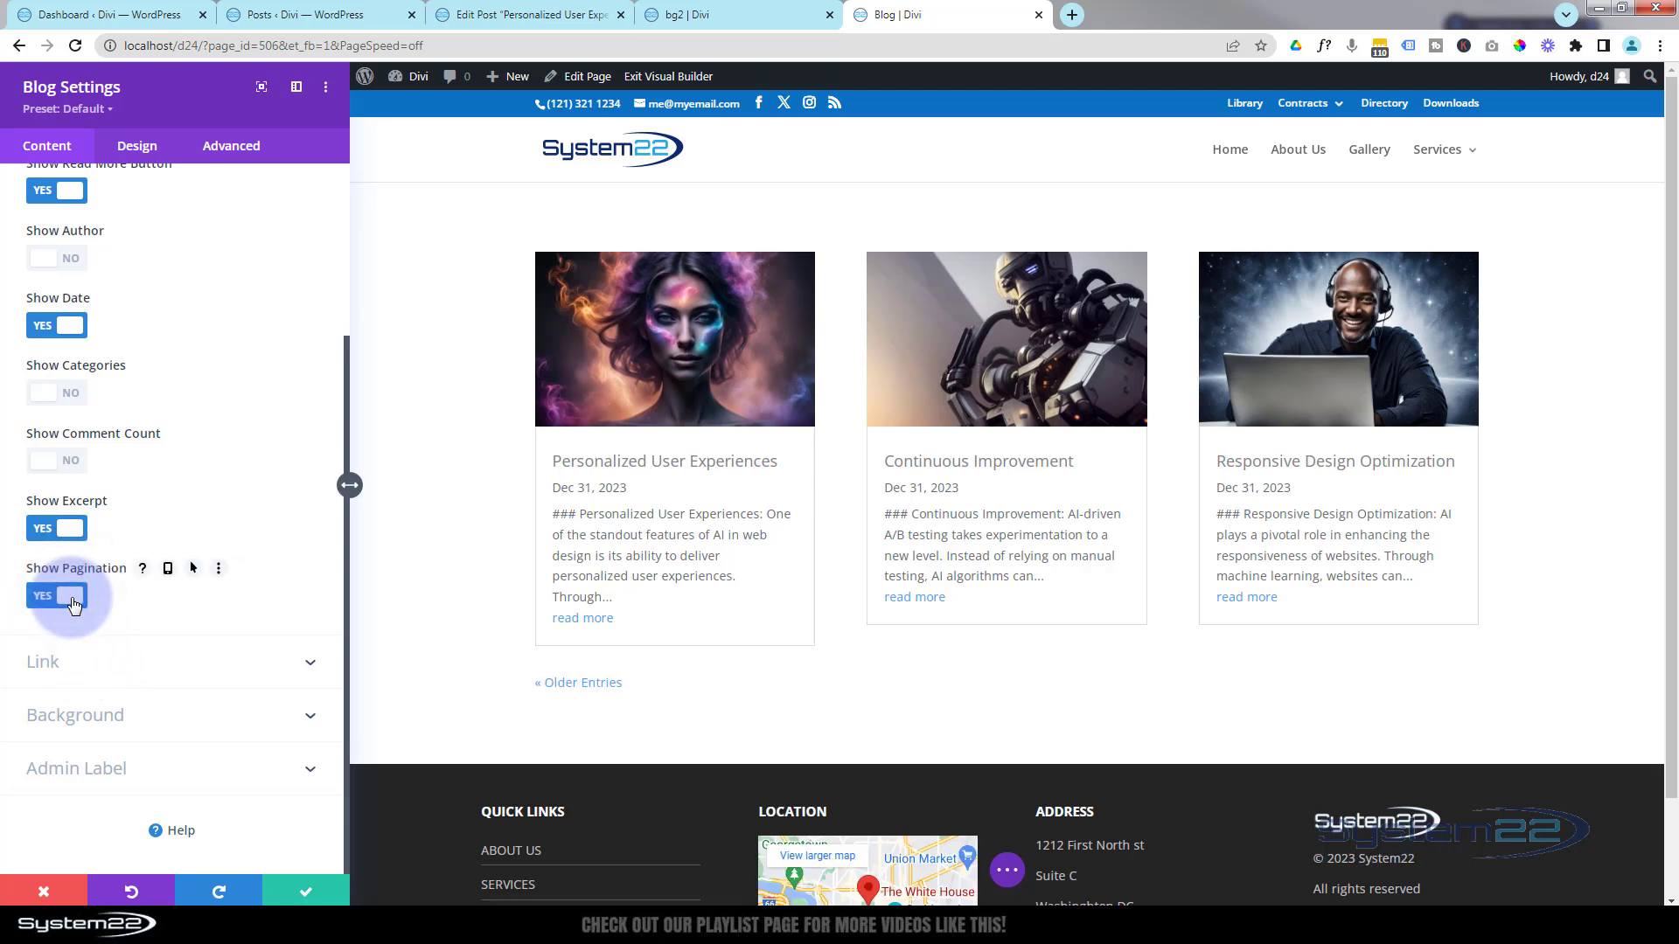
- Set the Blog module's post count back to 6
scroll(71, 603, up, 10)
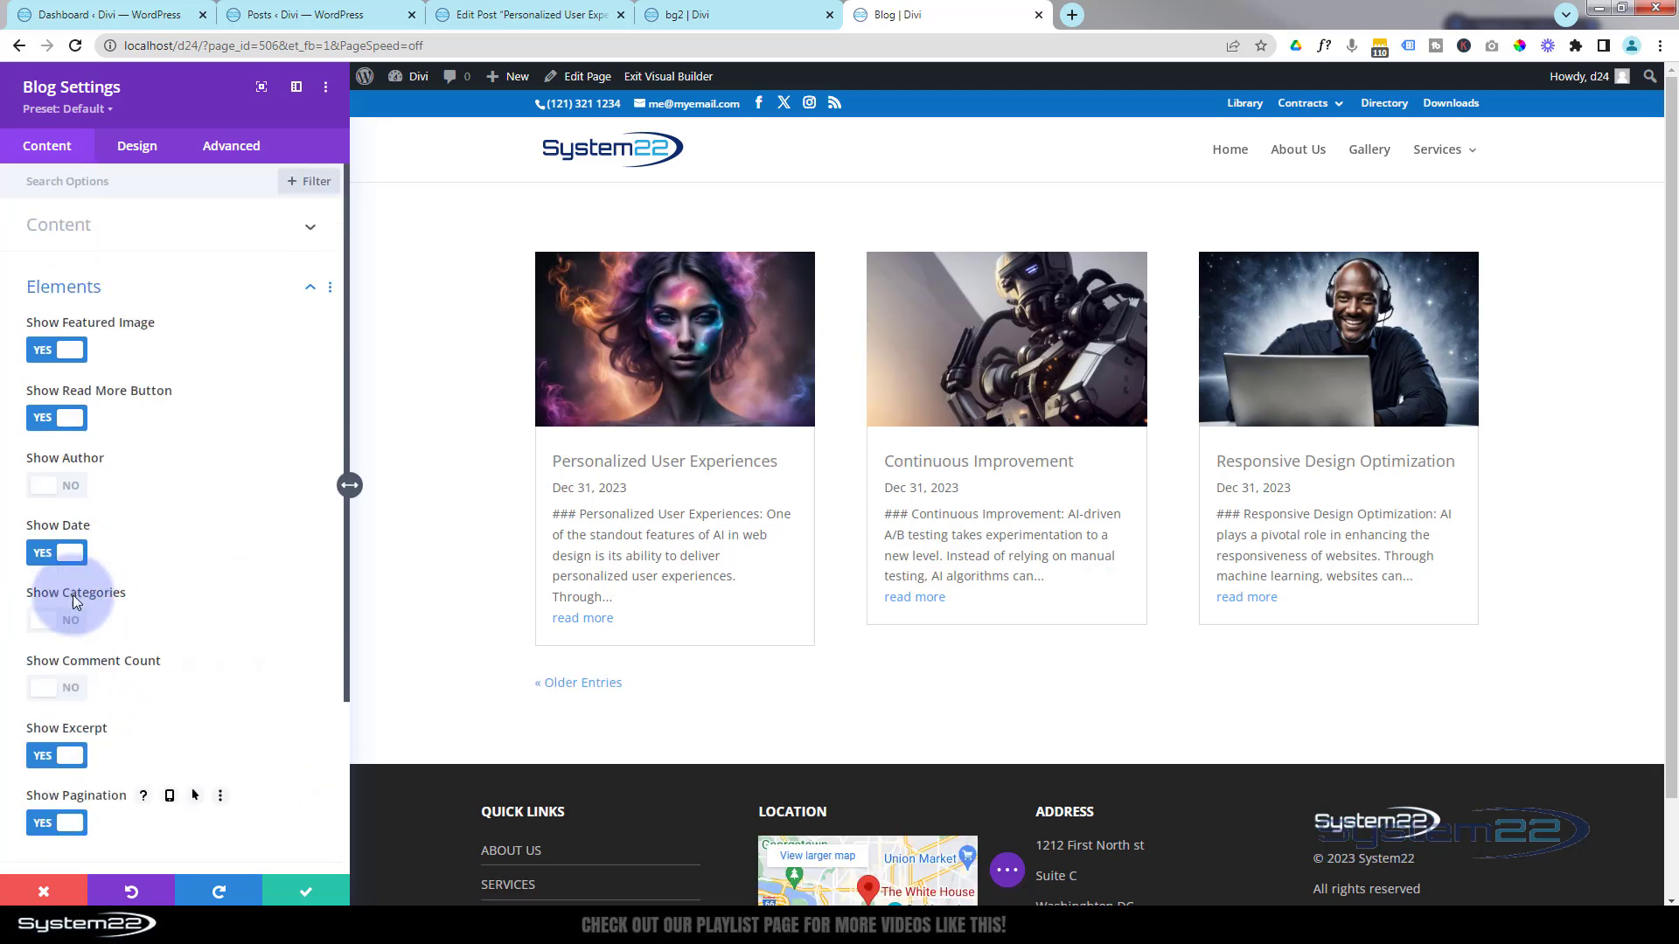
click(129, 226)
drag(48, 357, 28, 357)
text(6)
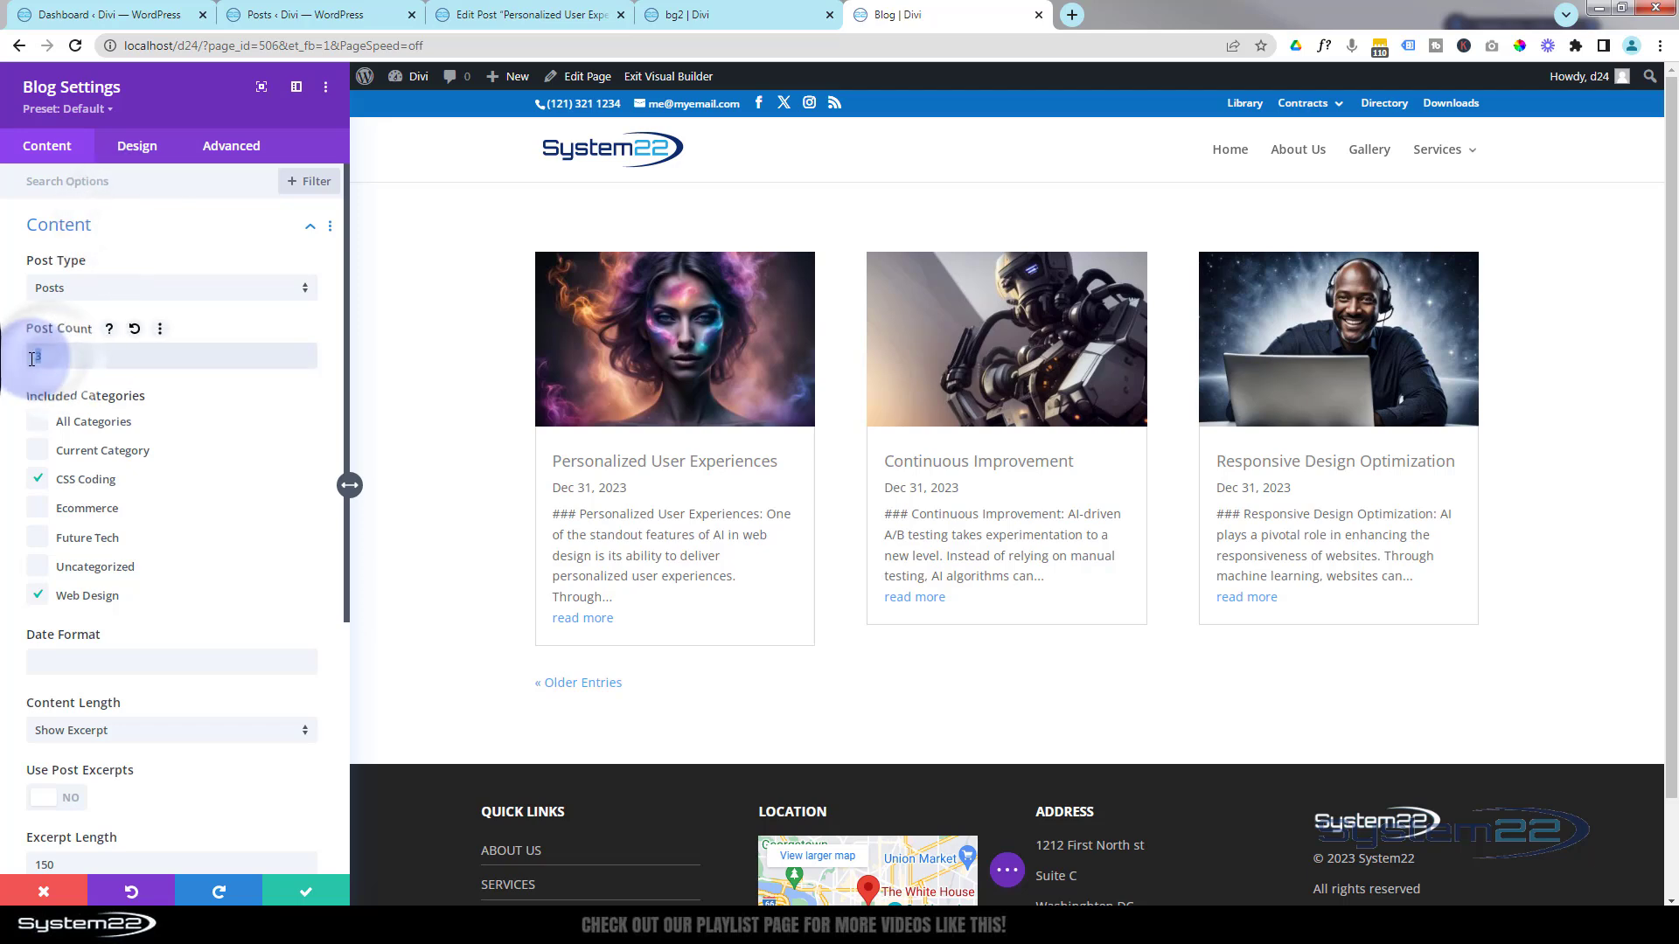
- Look over the Blog module's element and link settings, and check its layout option in the design settings
scroll(202, 455, down, 5)
click(168, 777)
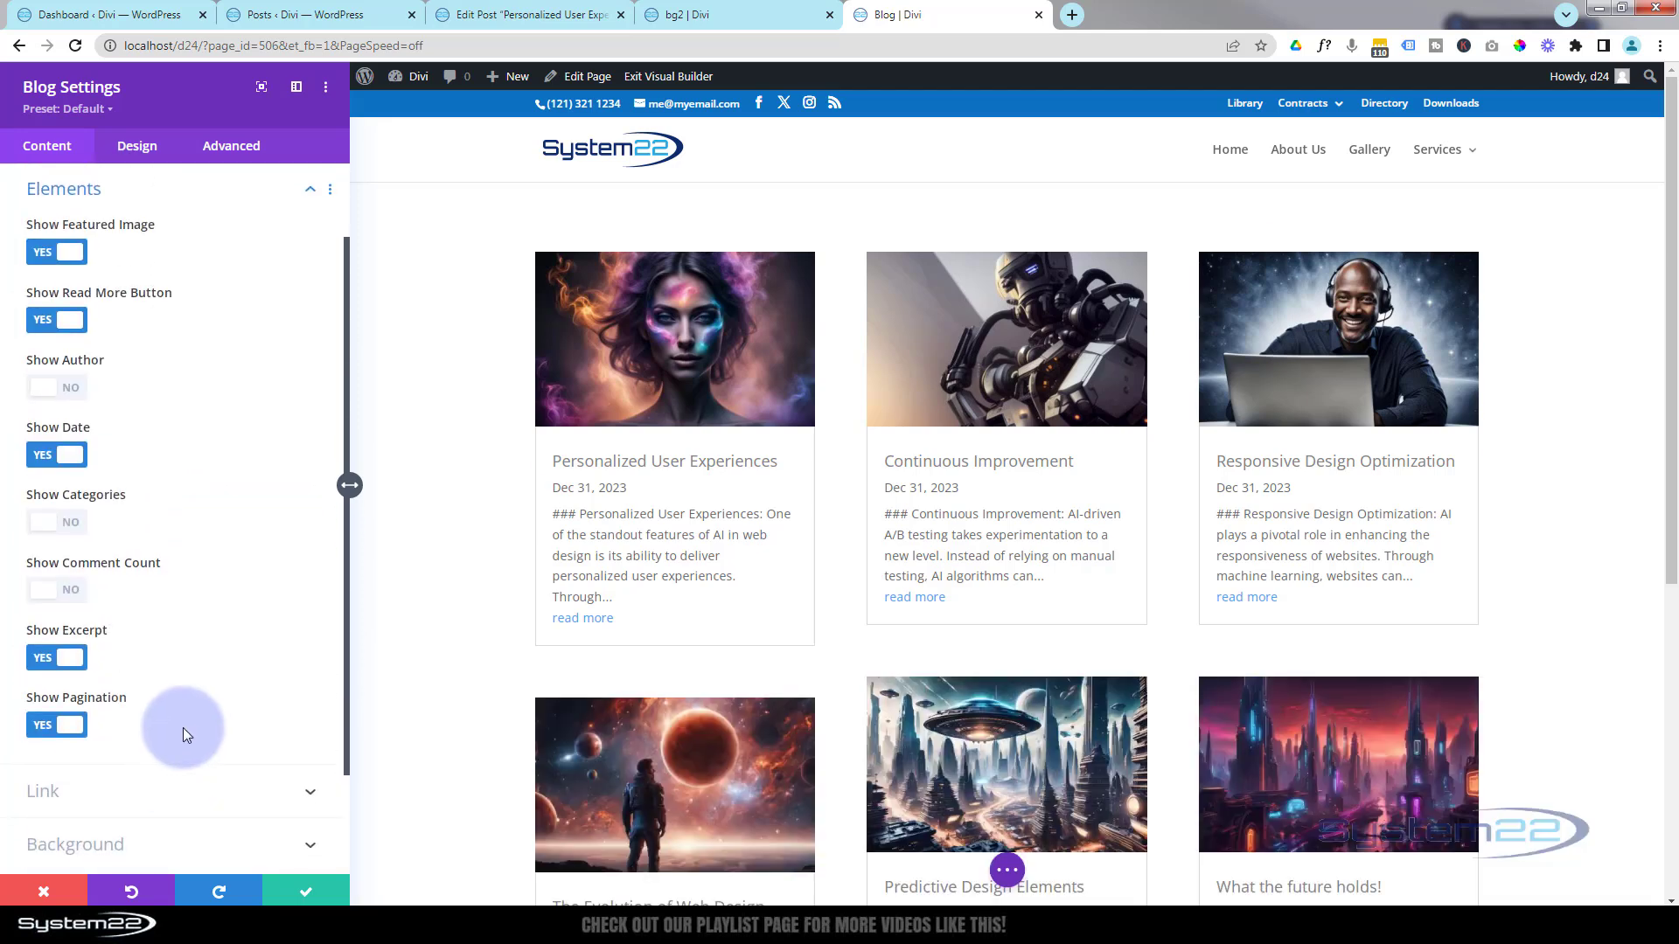
click(196, 781)
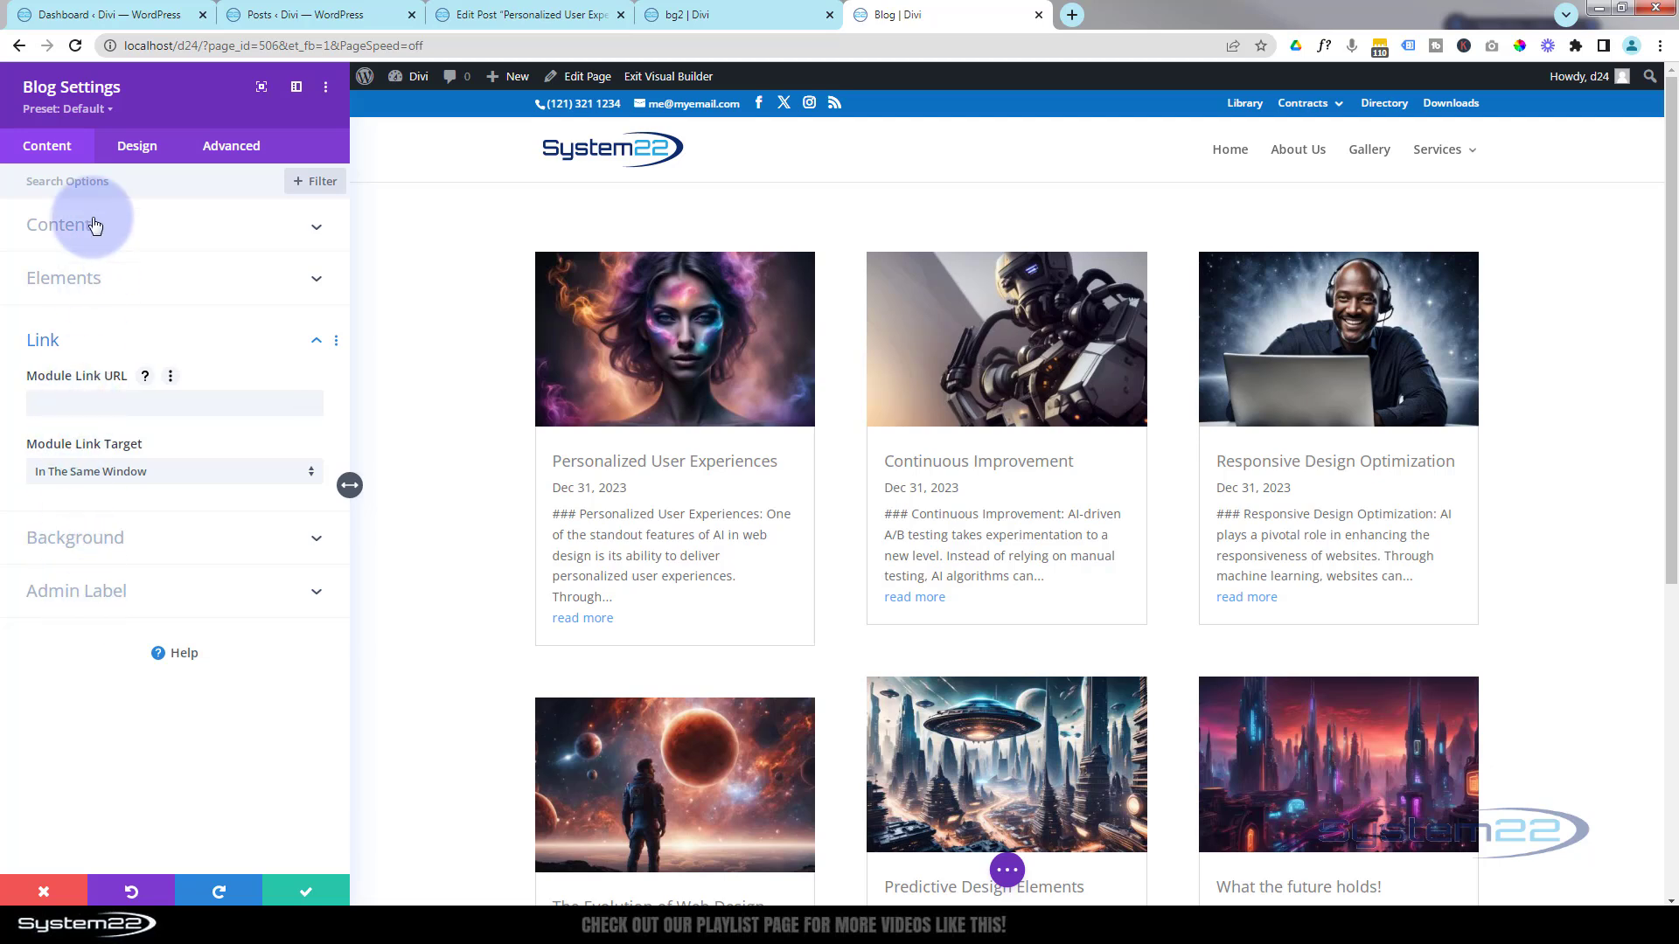
click(138, 149)
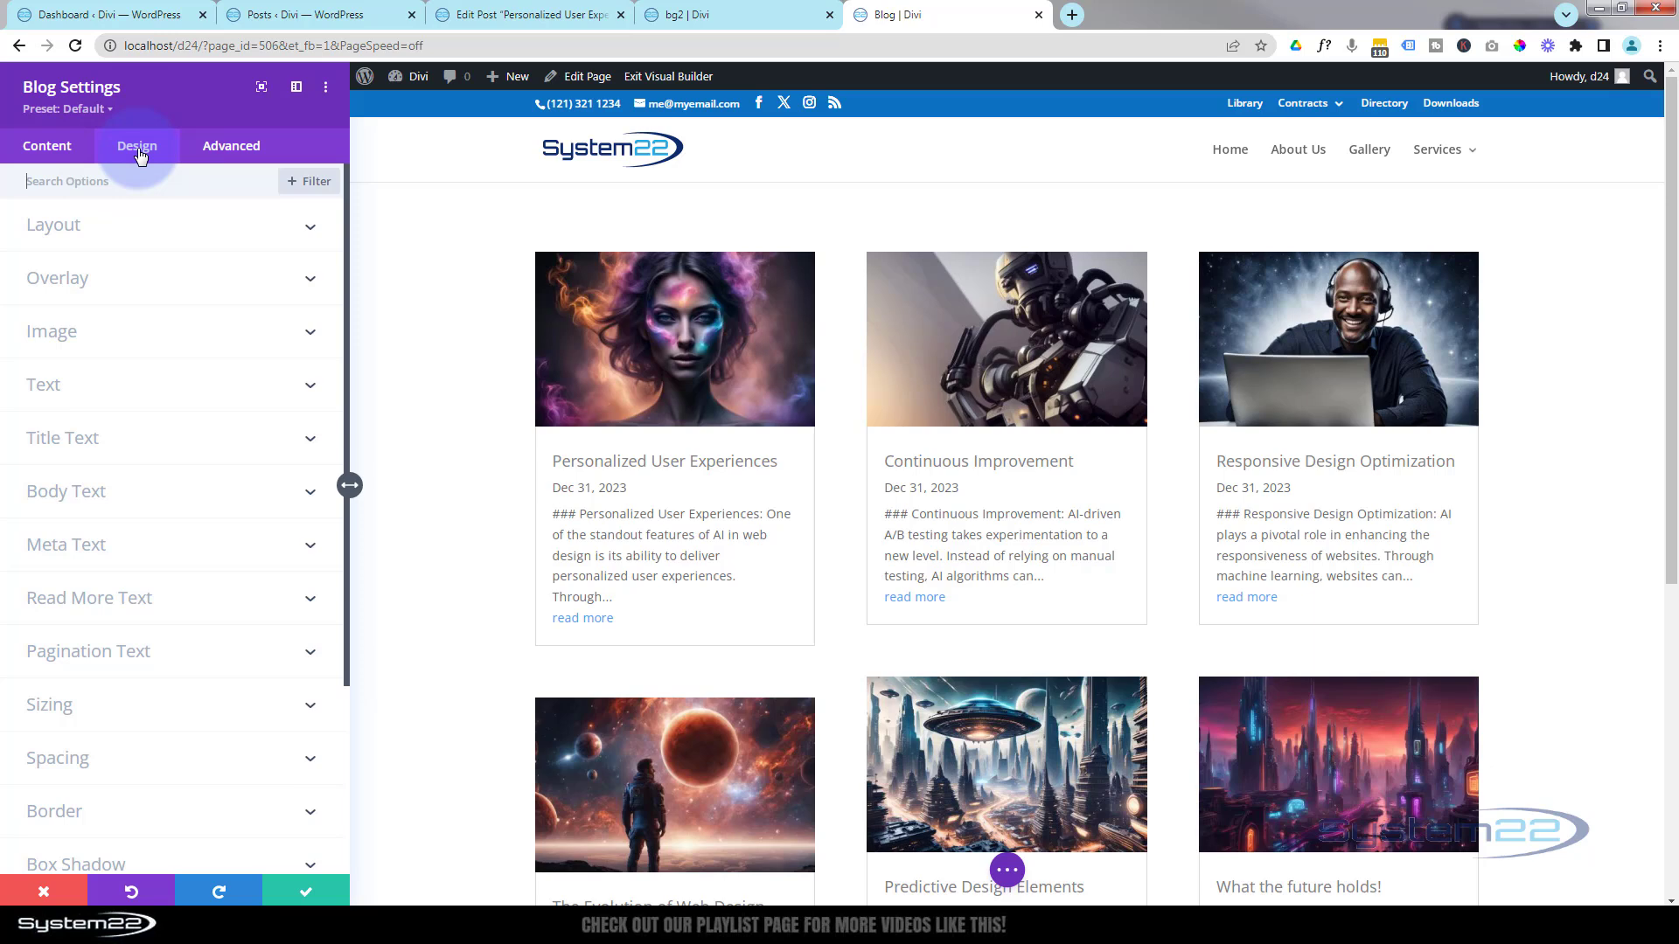
click(213, 232)
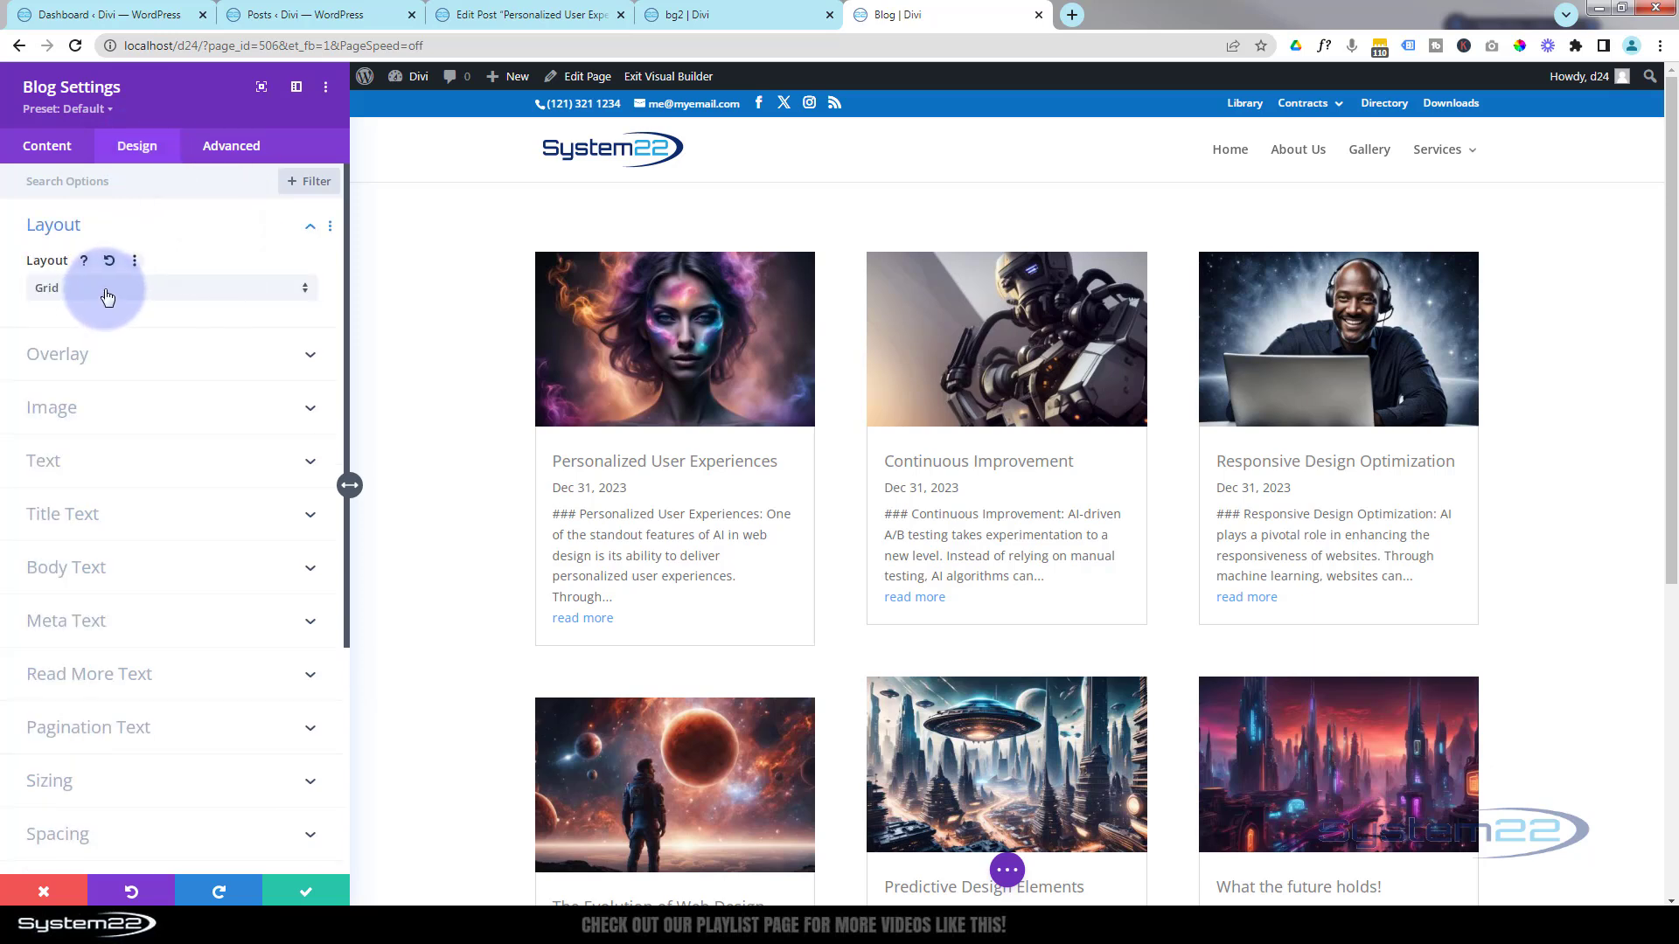
- Try a featured image overlay with the background color rgba(255,255,255,0.5), check it on a post image, and turn the overlay off
click(163, 353)
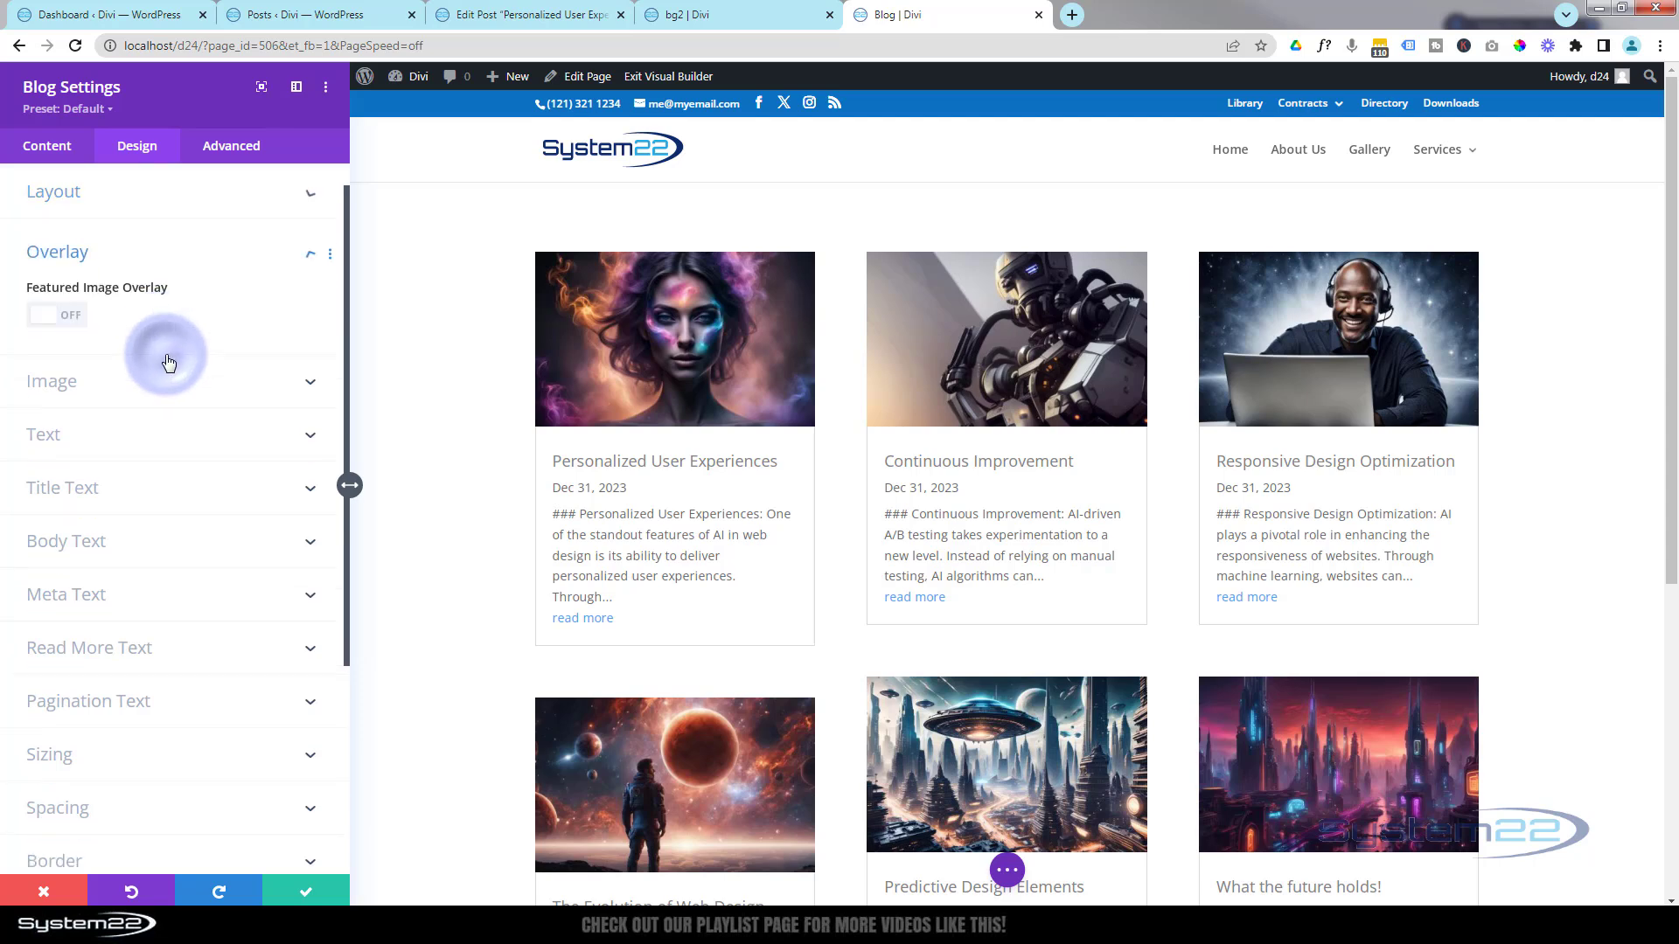
click(41, 255)
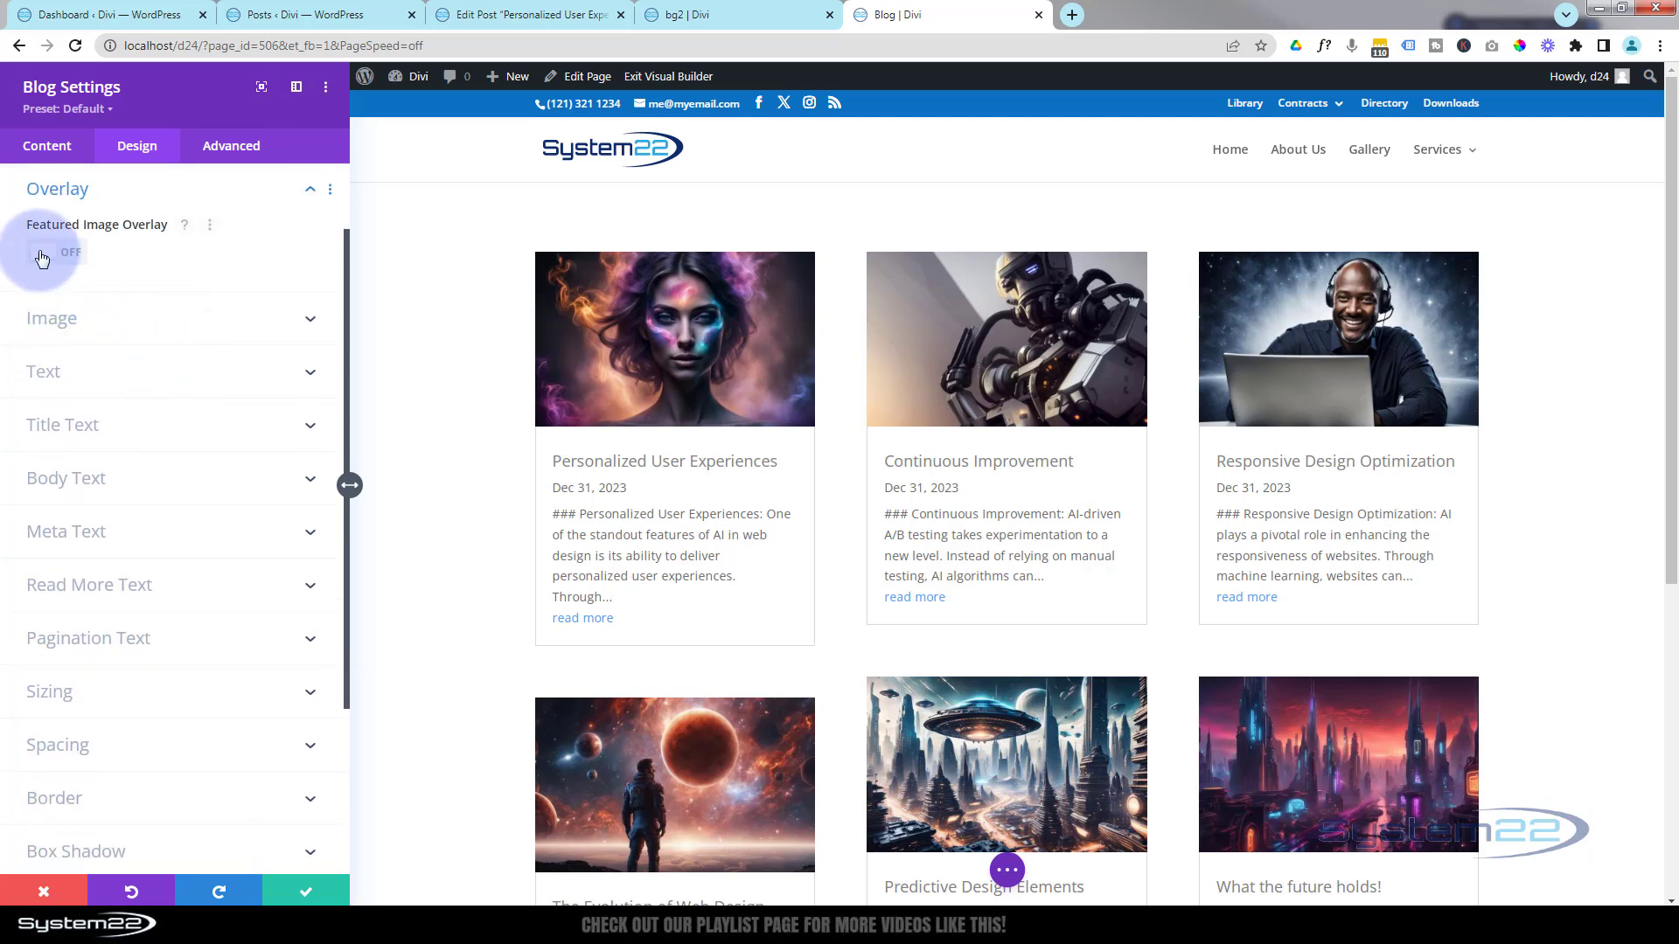
click(41, 256)
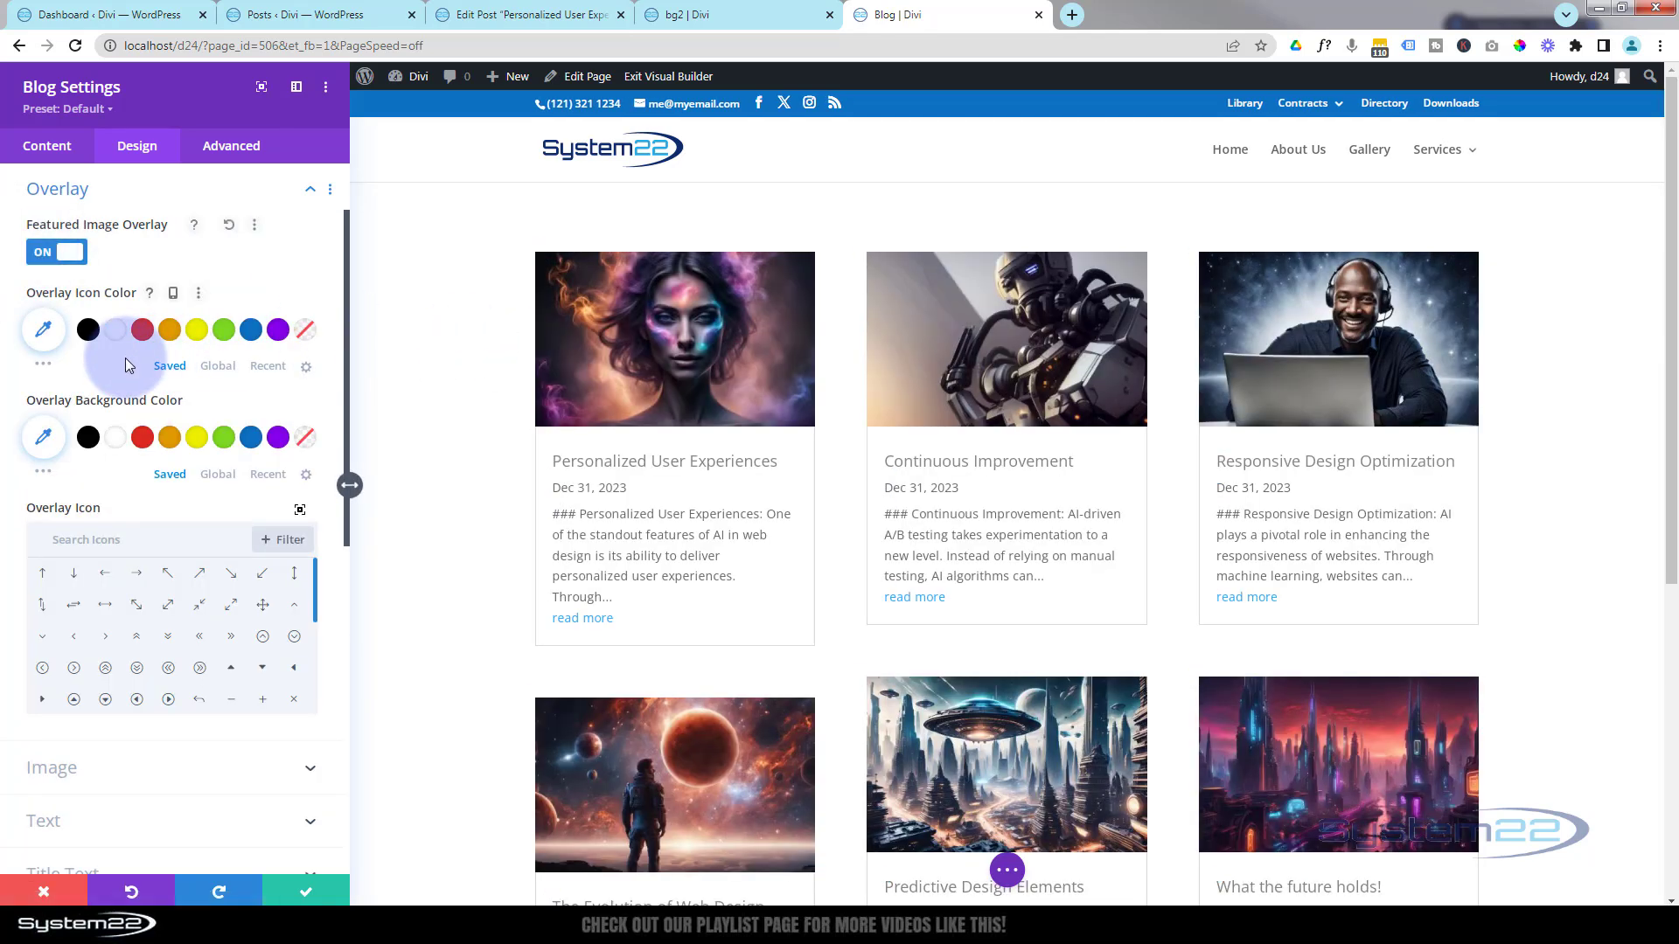
click(117, 445)
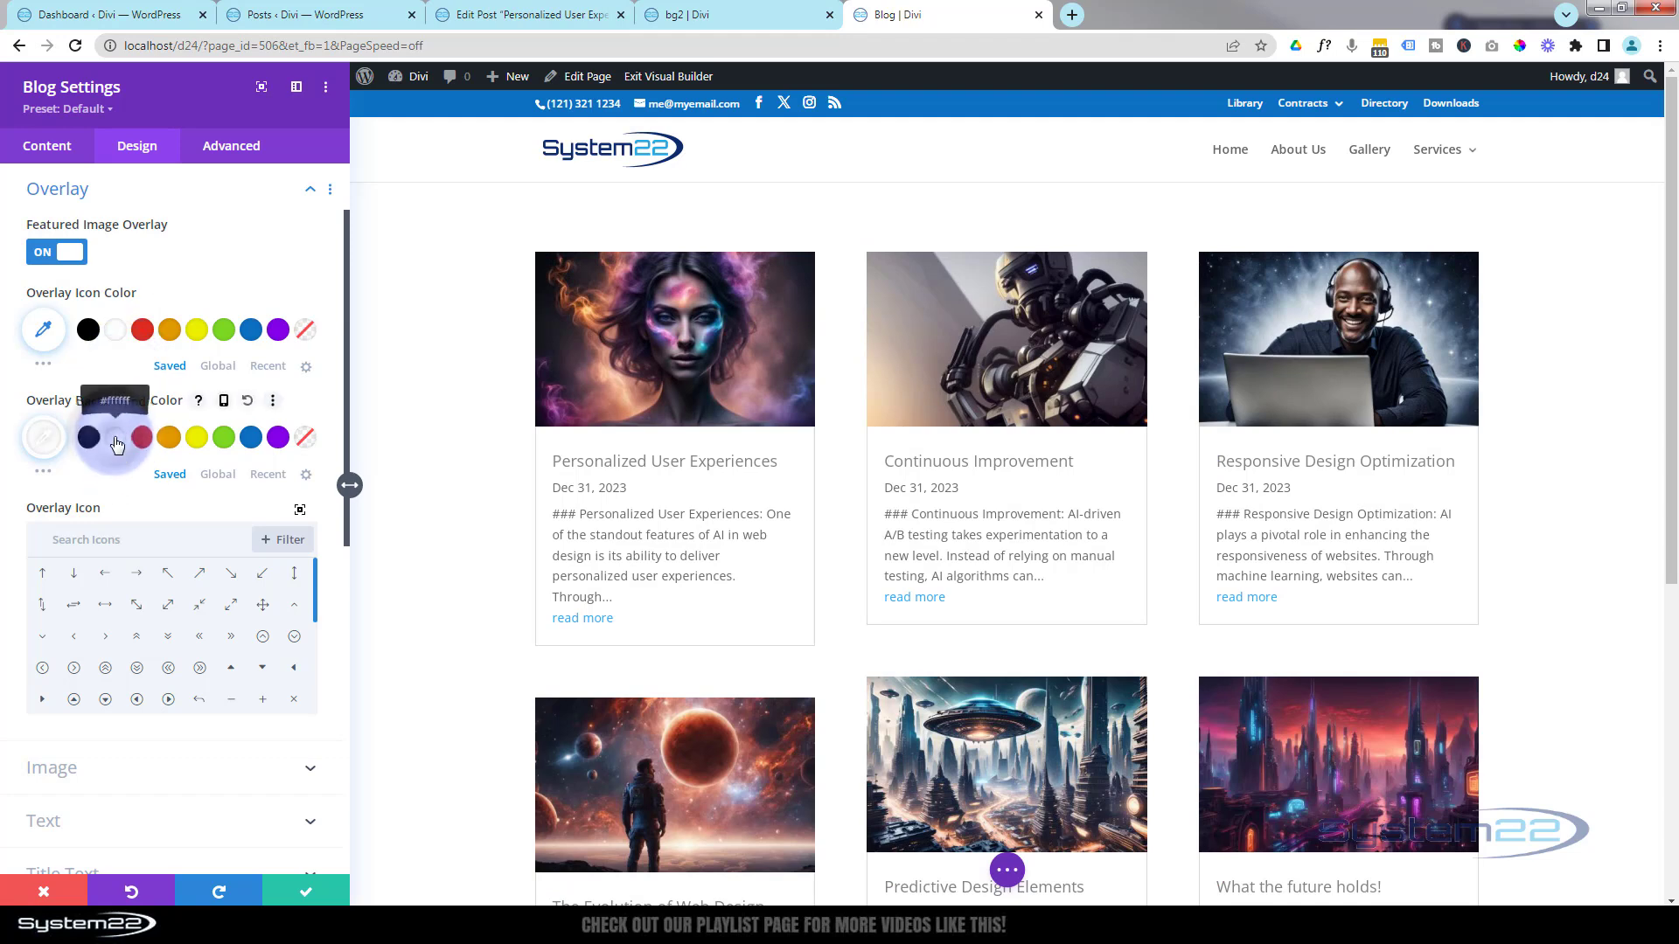
click(45, 437)
drag(292, 481, 297, 516)
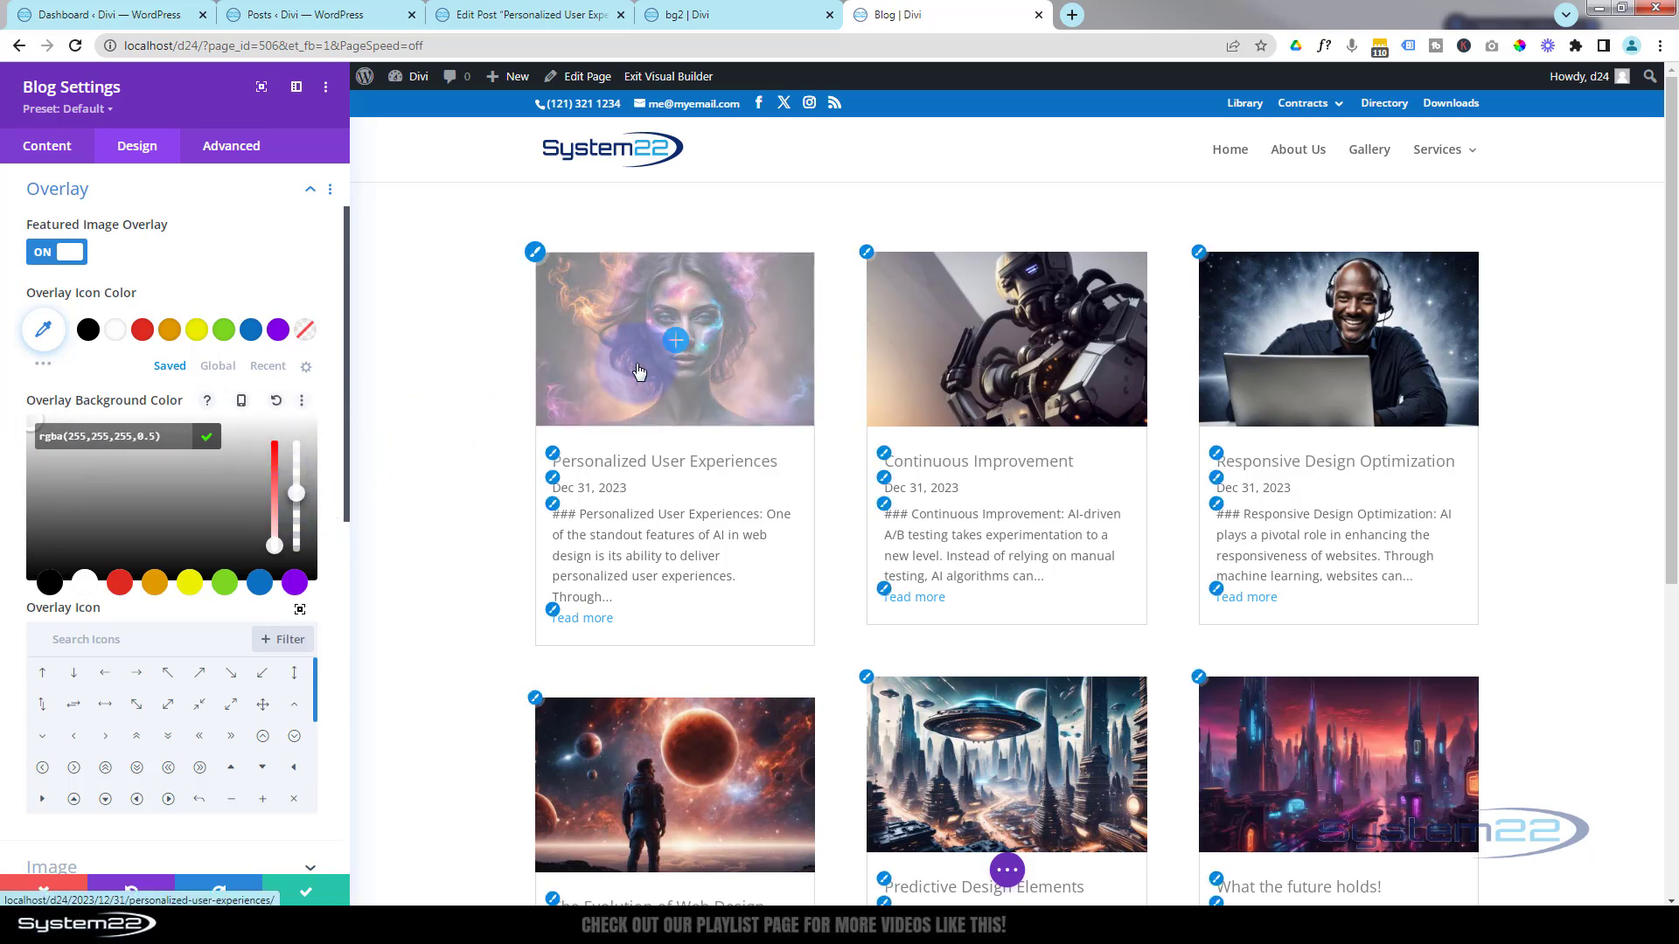
click(48, 255)
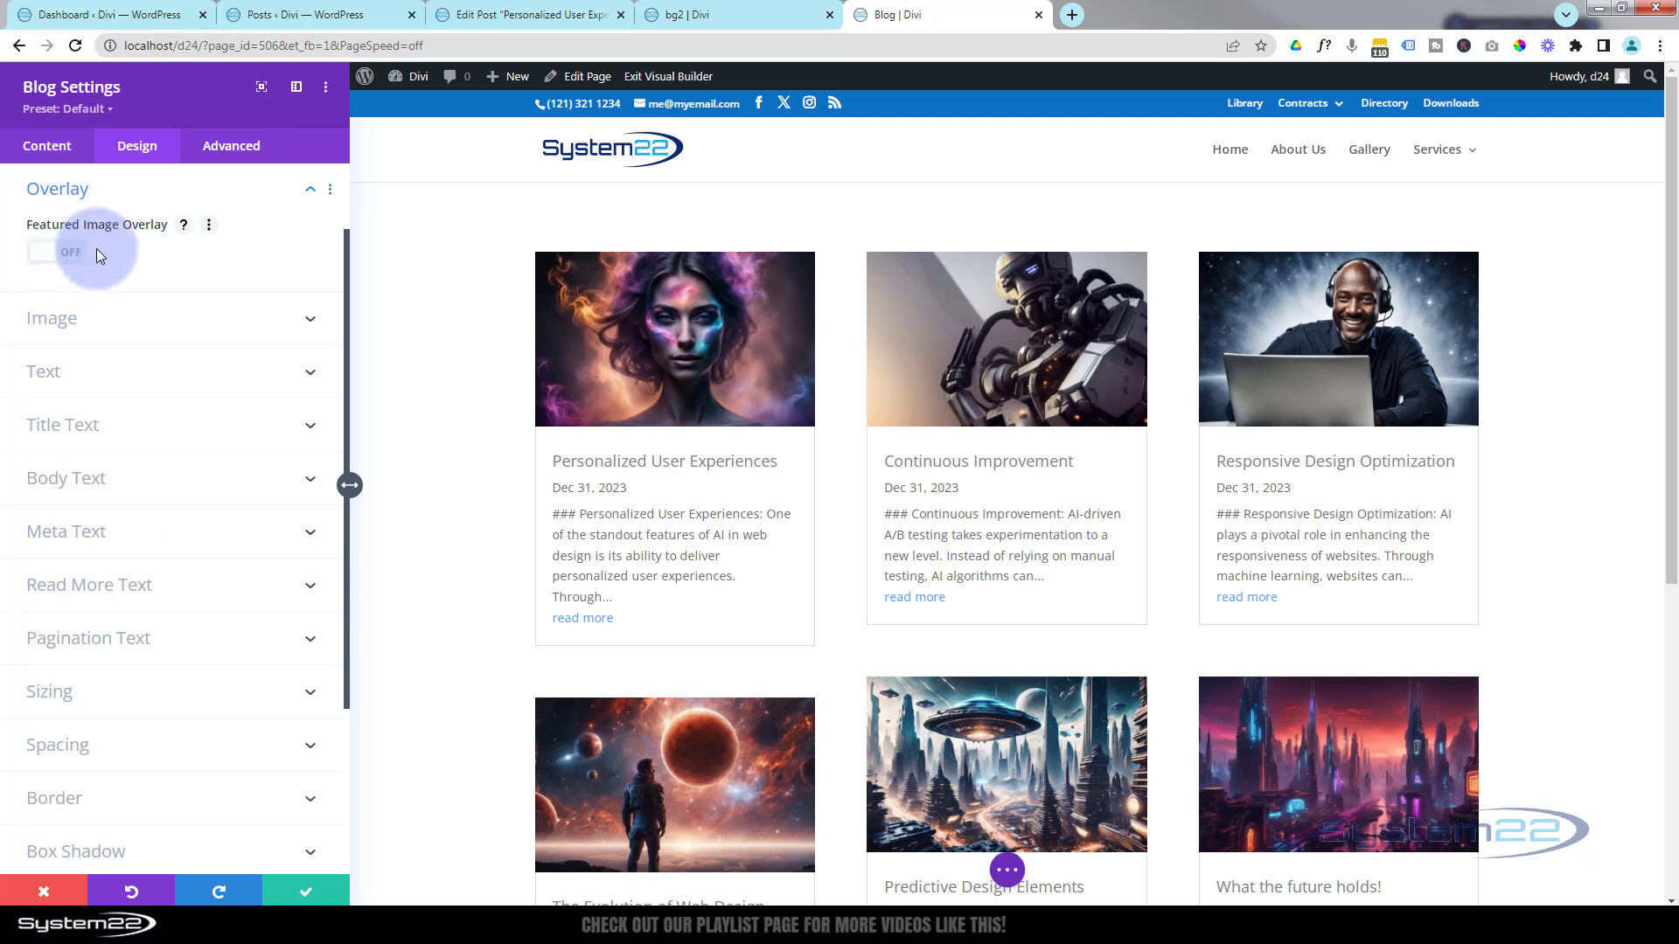
- Set the rounded corners of the post images to 10px on all four corners
click(162, 322)
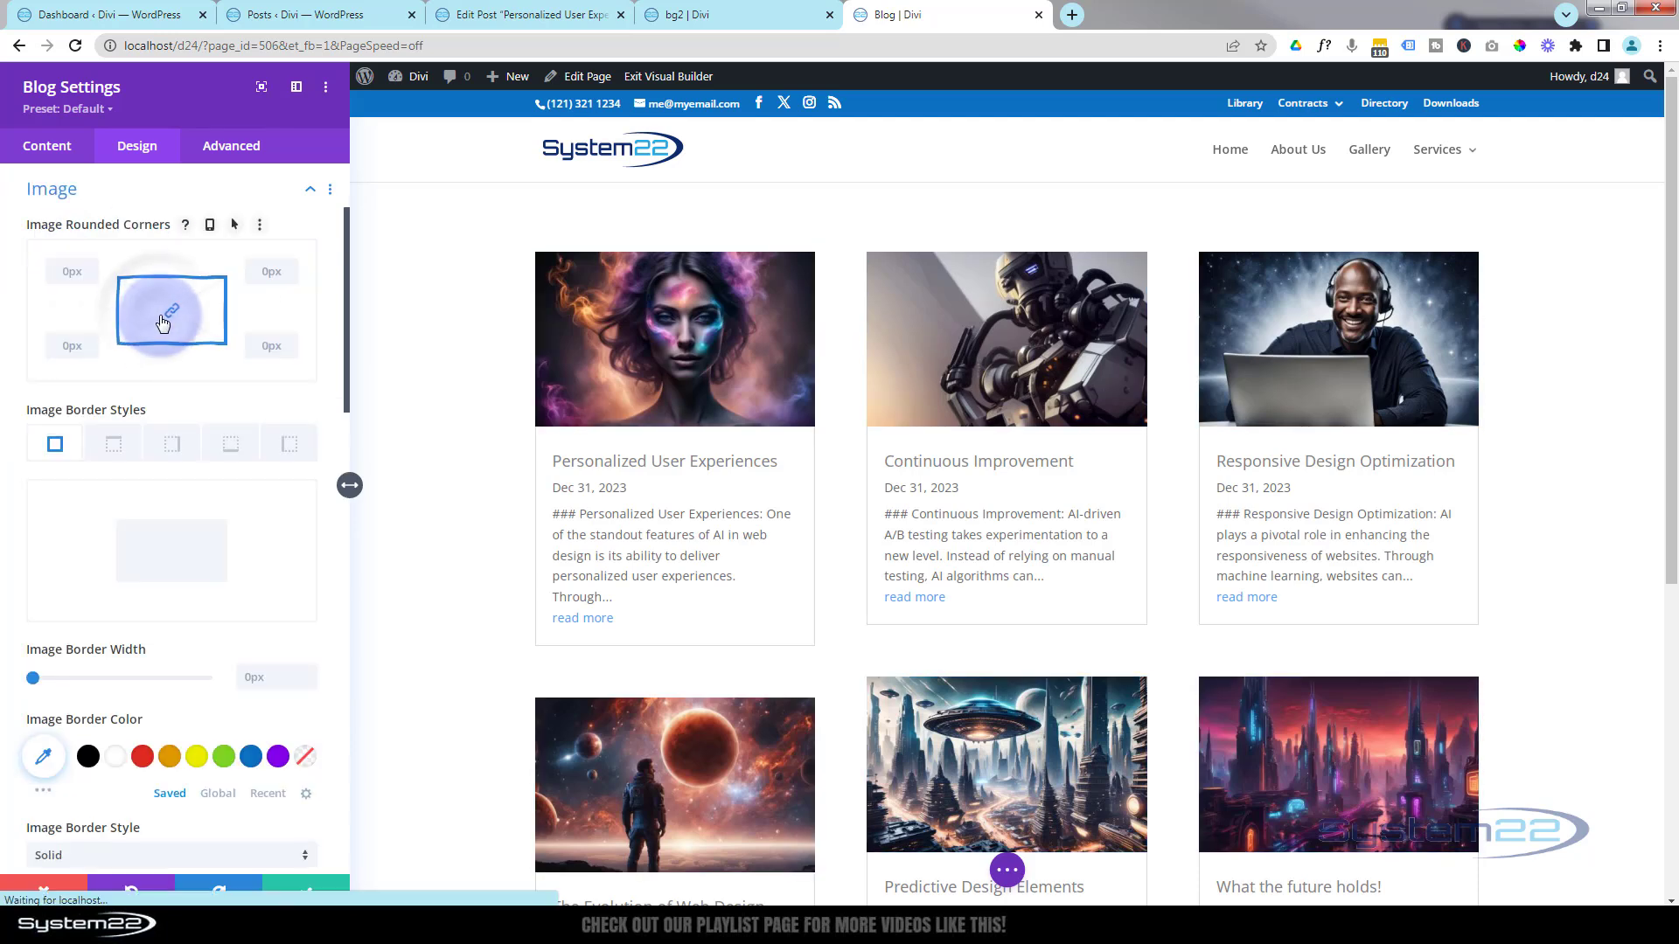
click(69, 272)
text(10)
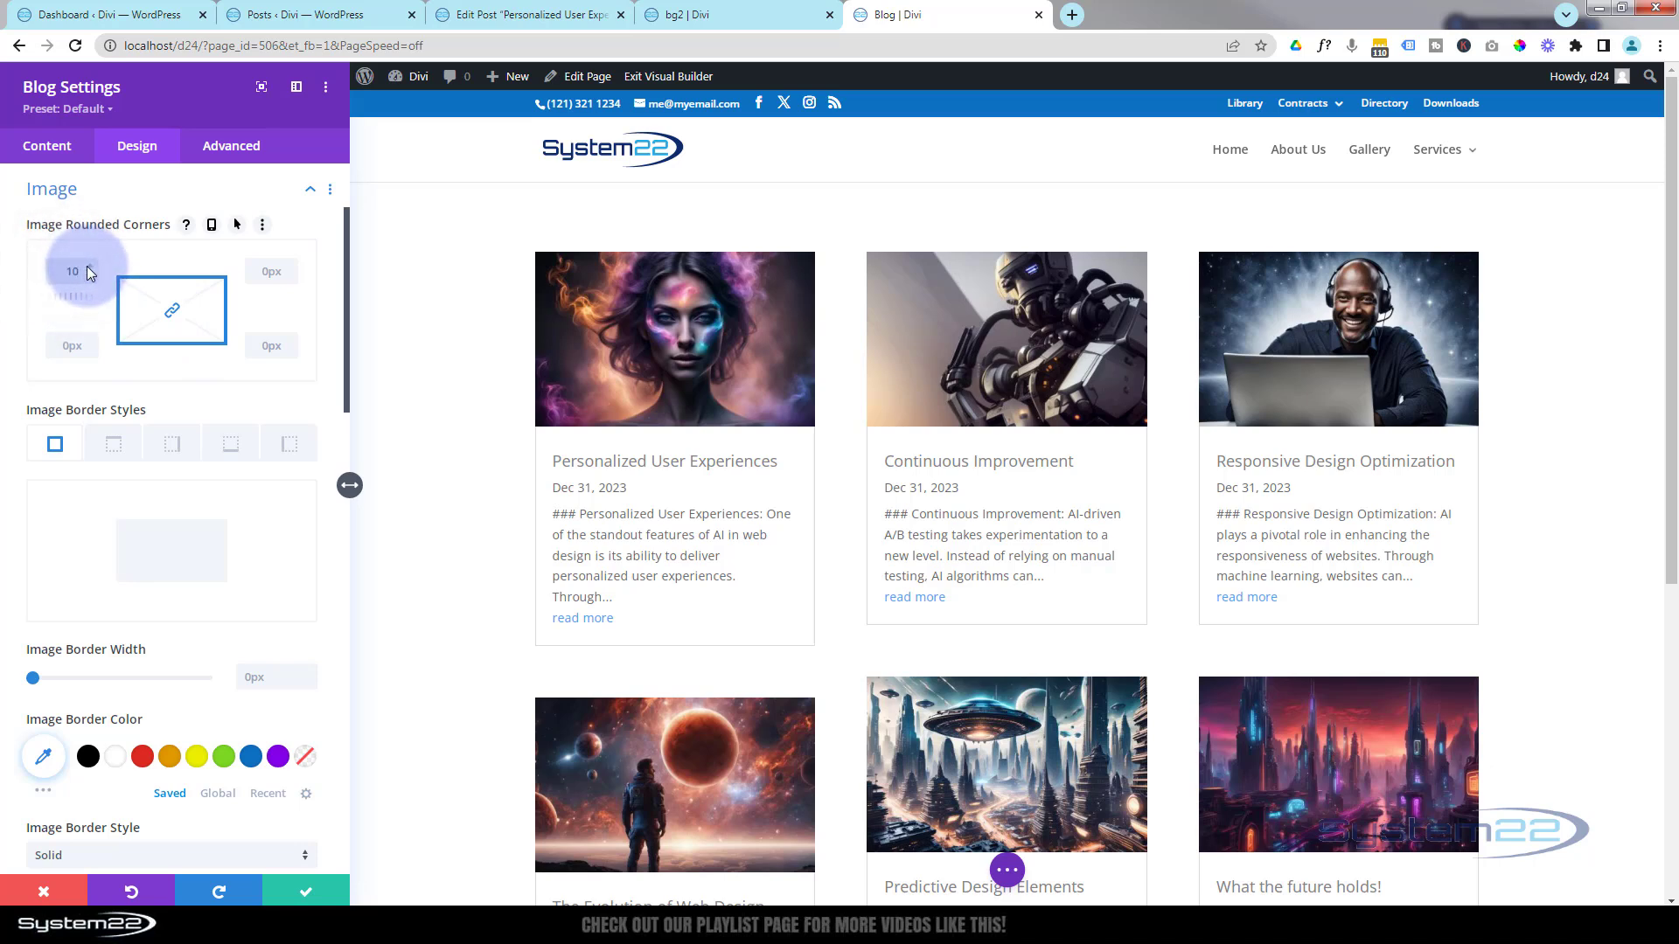
click(481, 387)
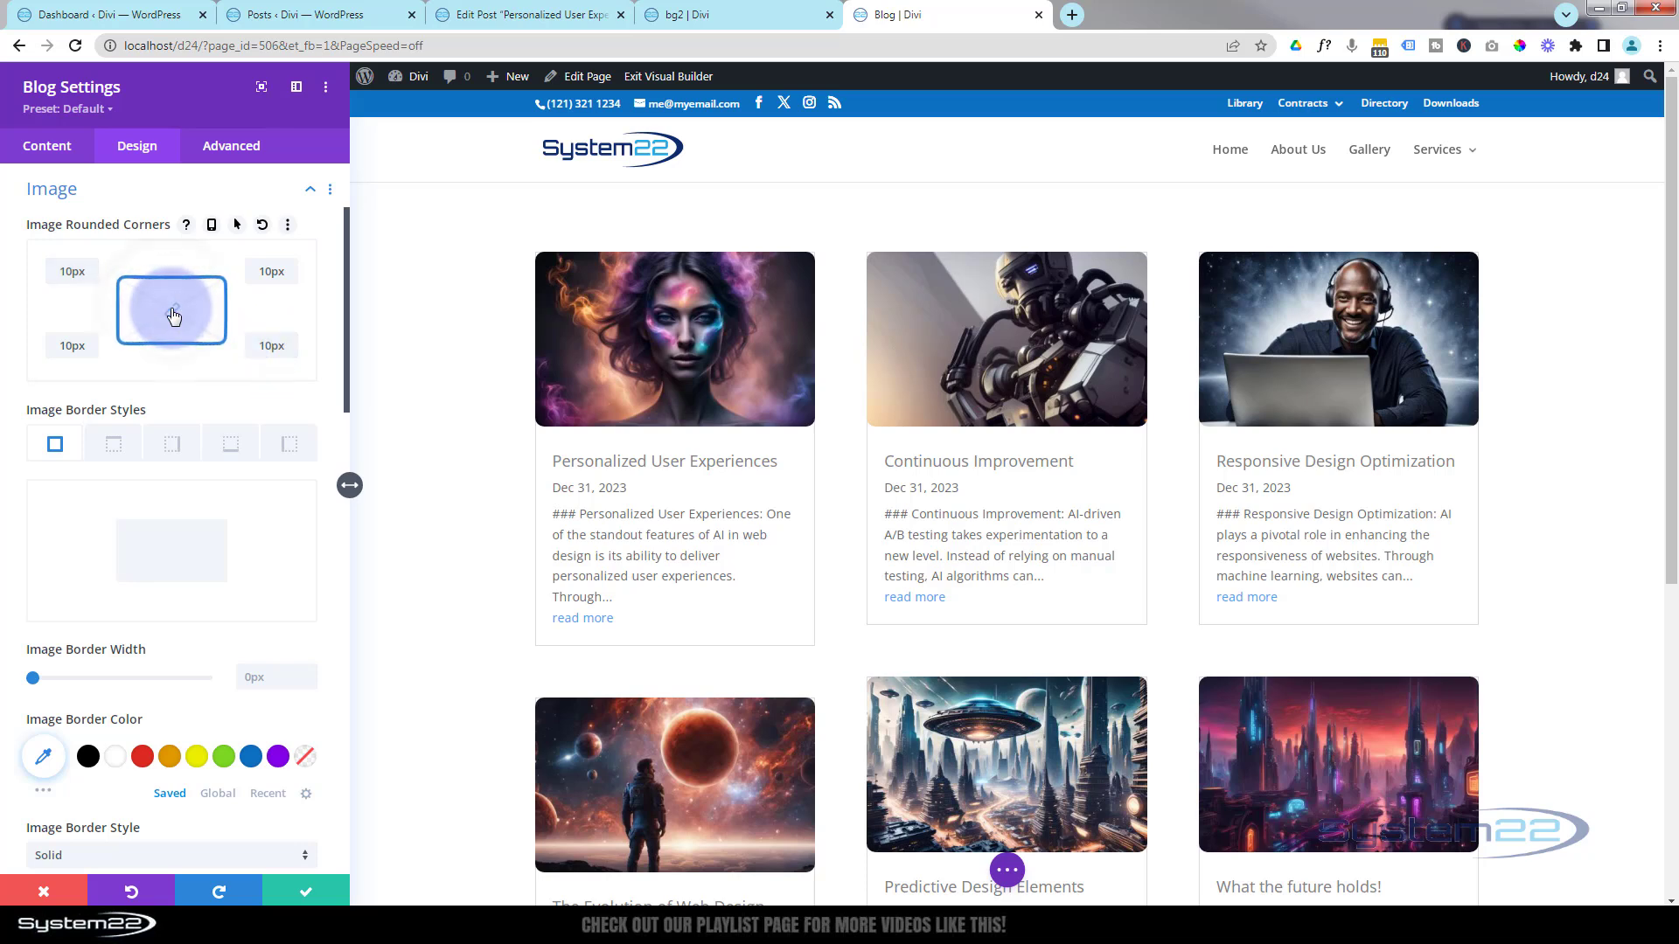
- Set only the top-left and bottom-right corners of the post images to a 120px radius
click(59, 273)
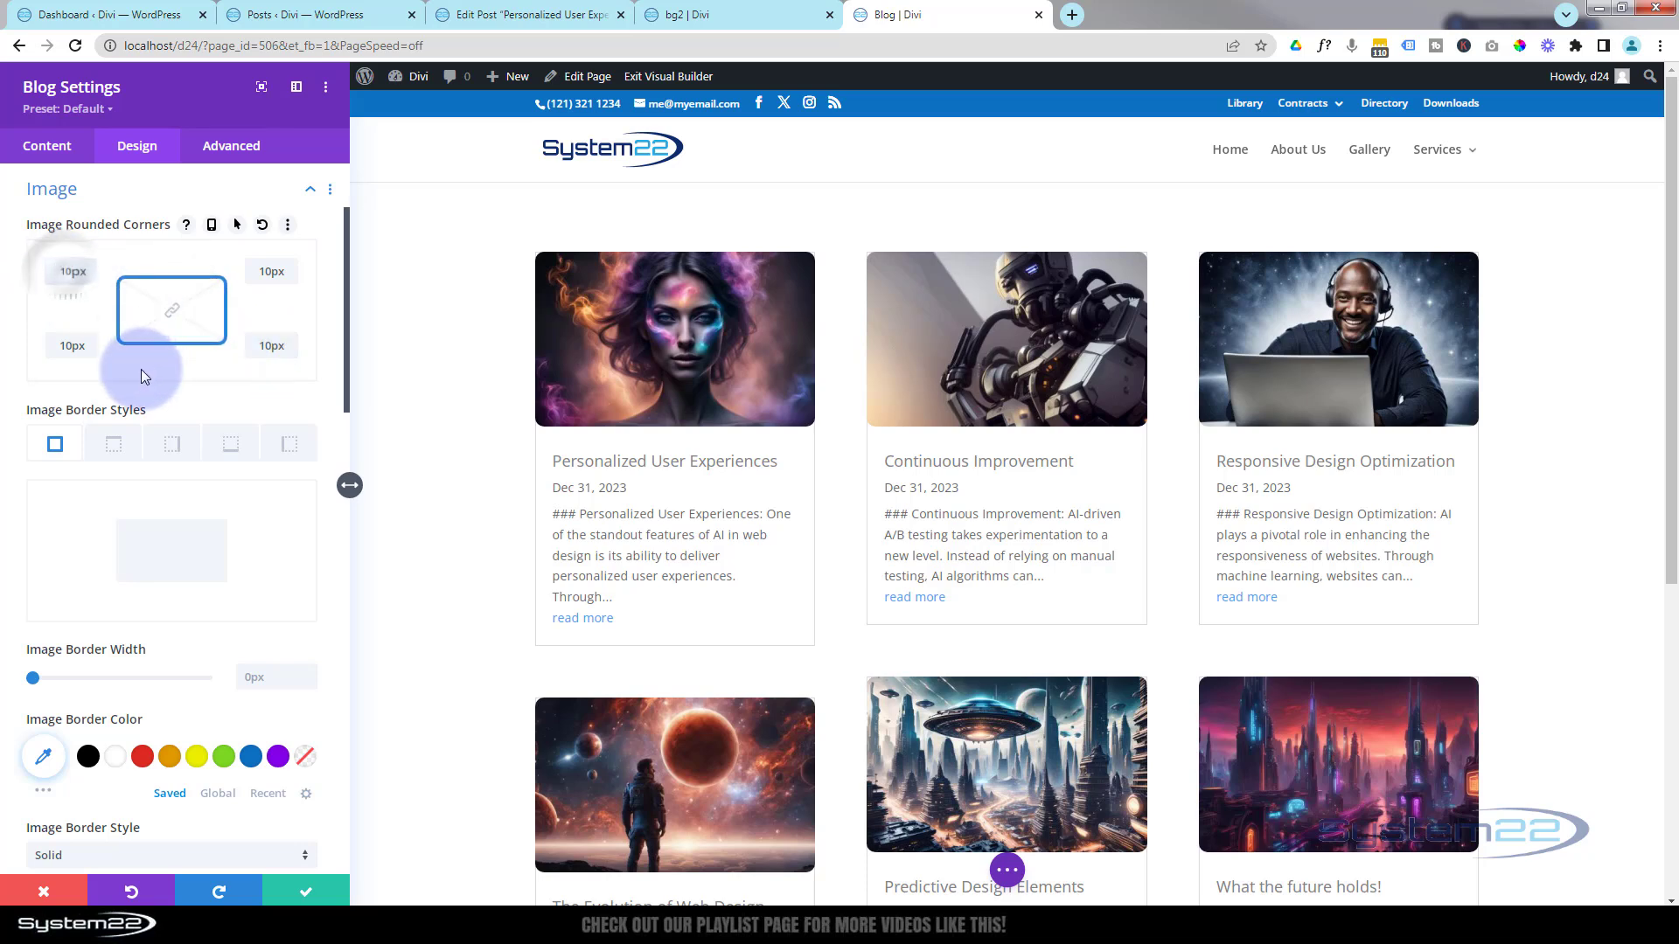
text(2)
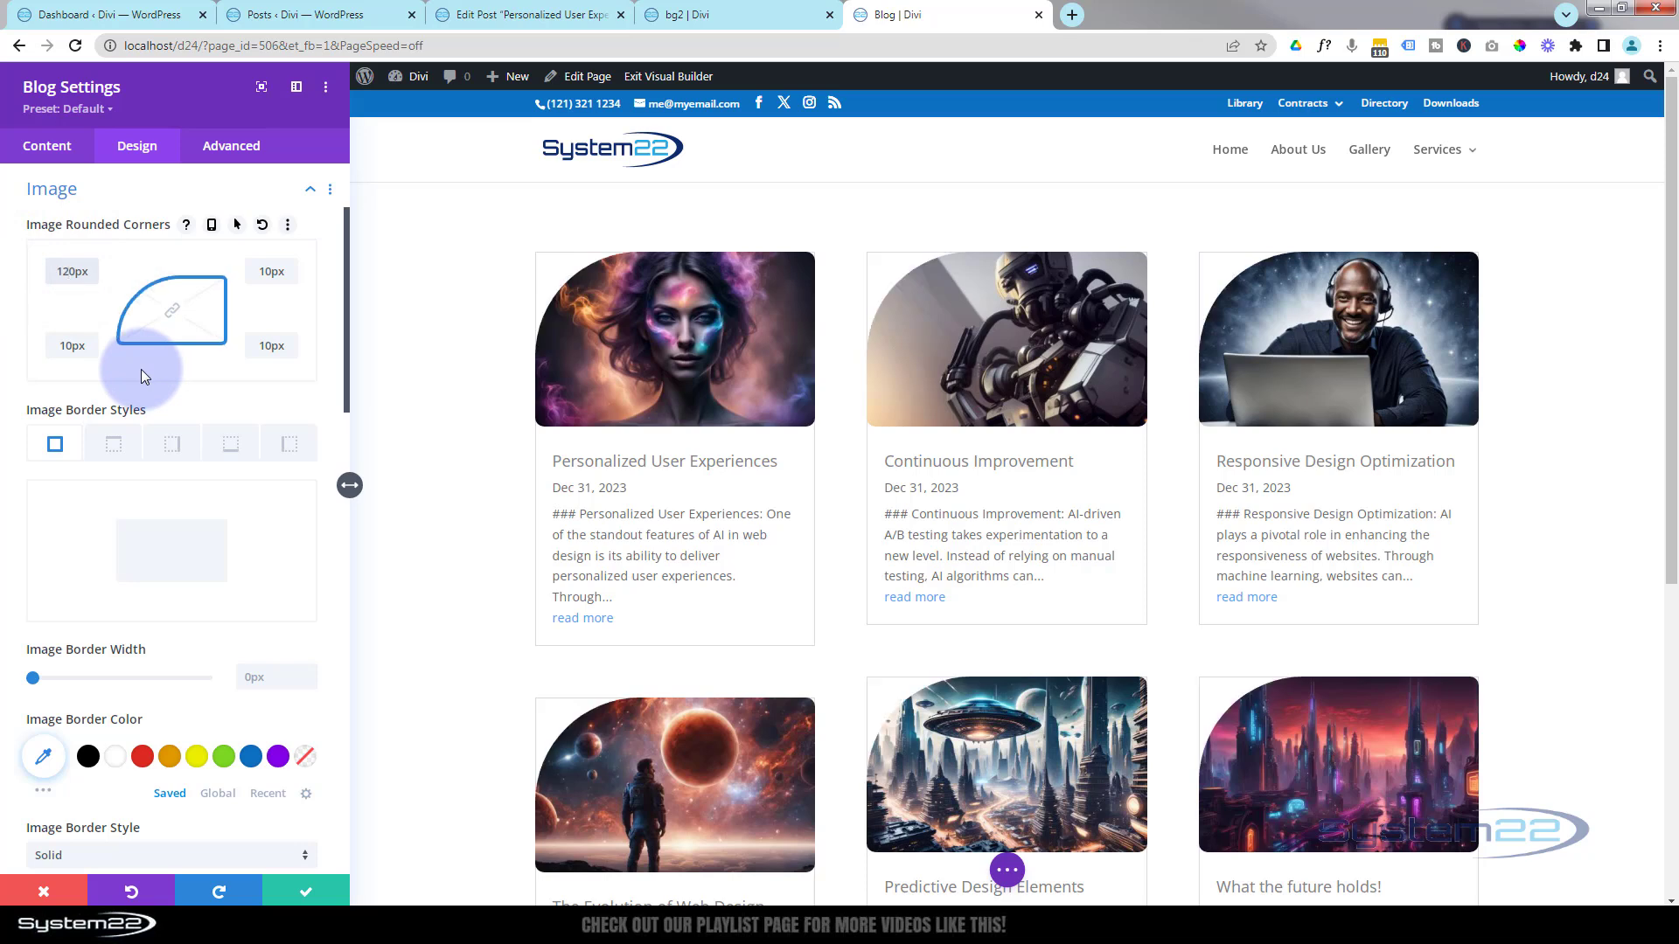
click(266, 347)
text(2)
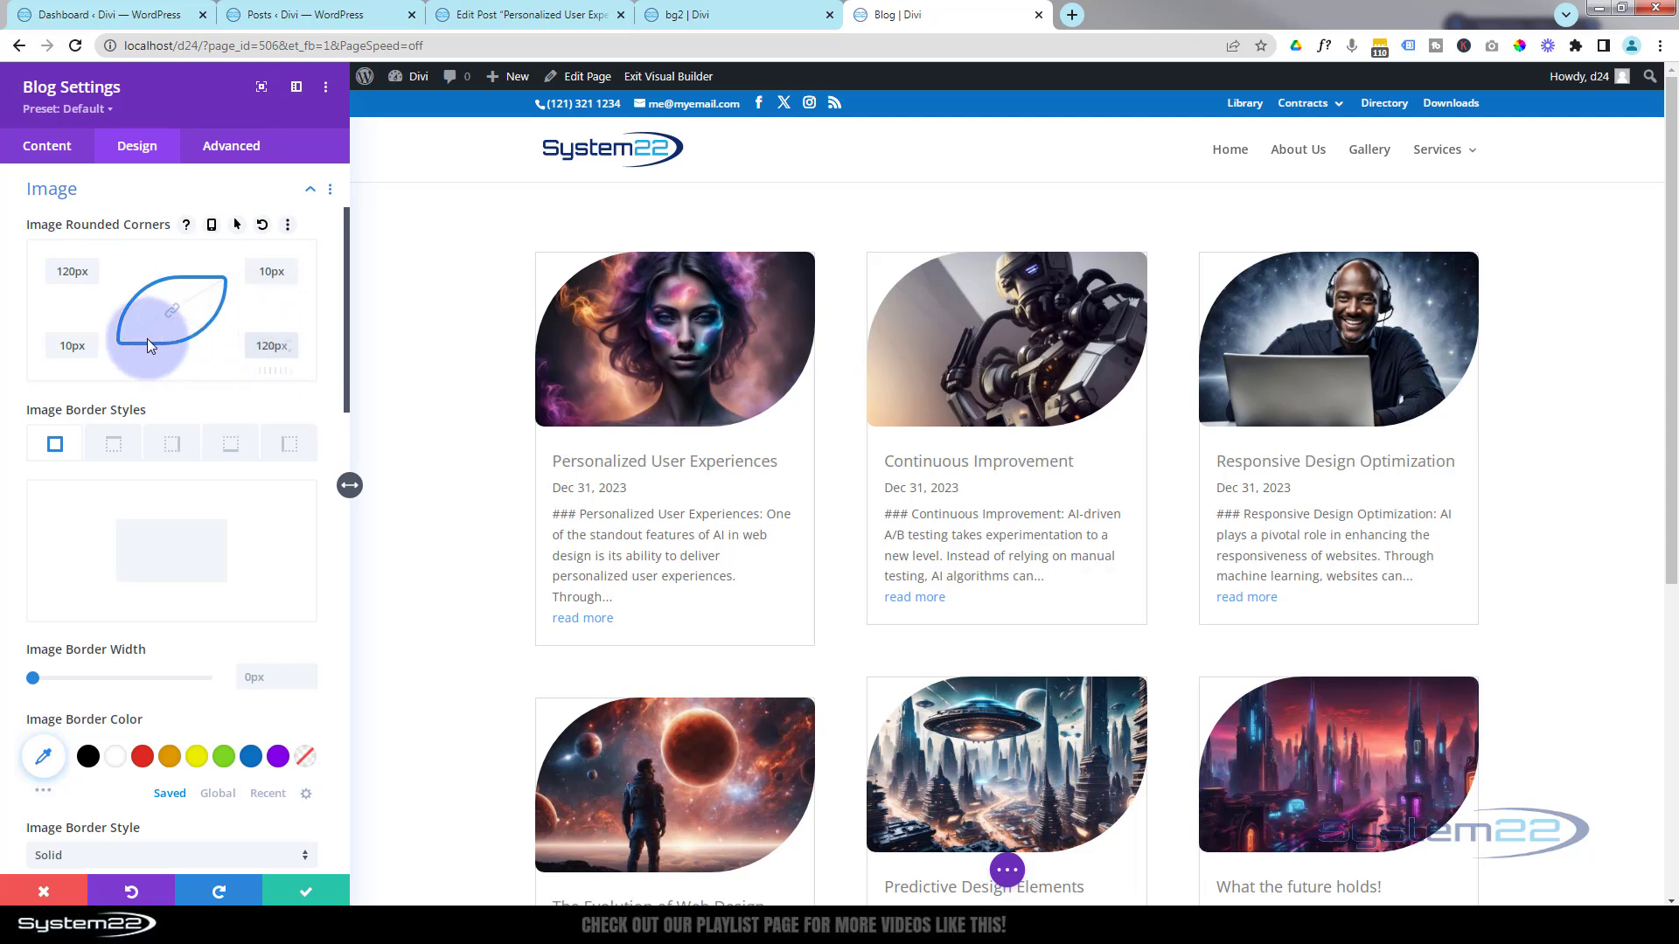
- Link the image corners together again and reset their rounding to 0px
click(174, 312)
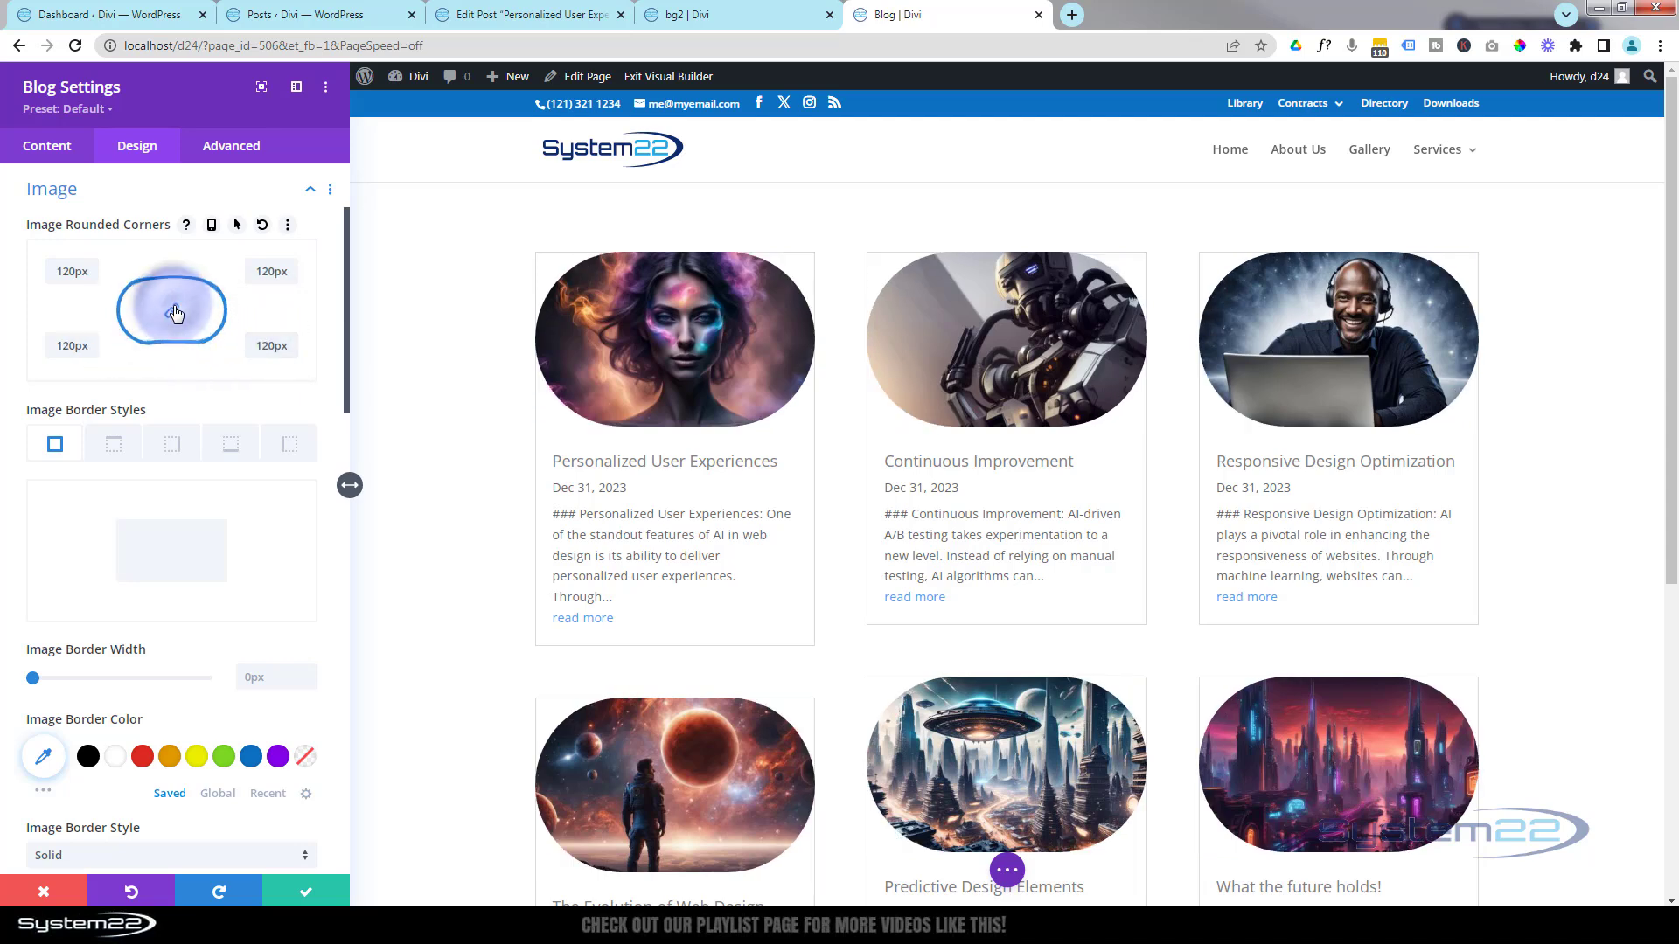
click(54, 269)
drag(96, 267, 103, 266)
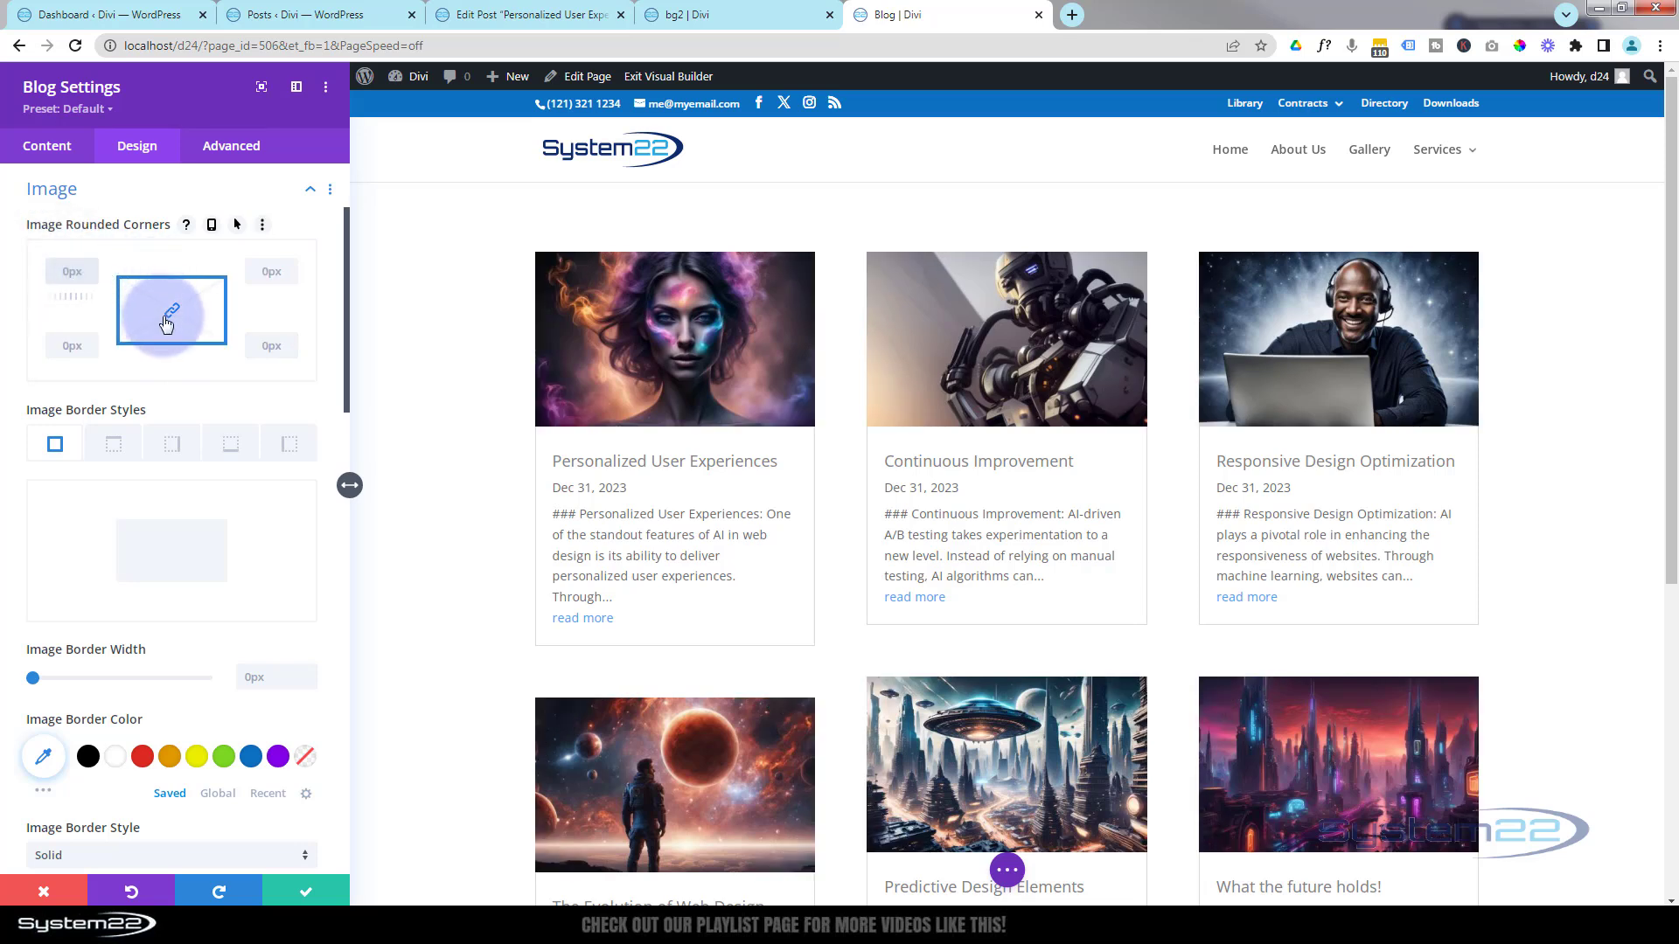
- Add a 3px border on all sides of the post images and color it red
click(55, 446)
scroll(133, 411, down, 3)
scroll(133, 411, down, 1)
click(308, 407)
click(309, 408)
click(309, 409)
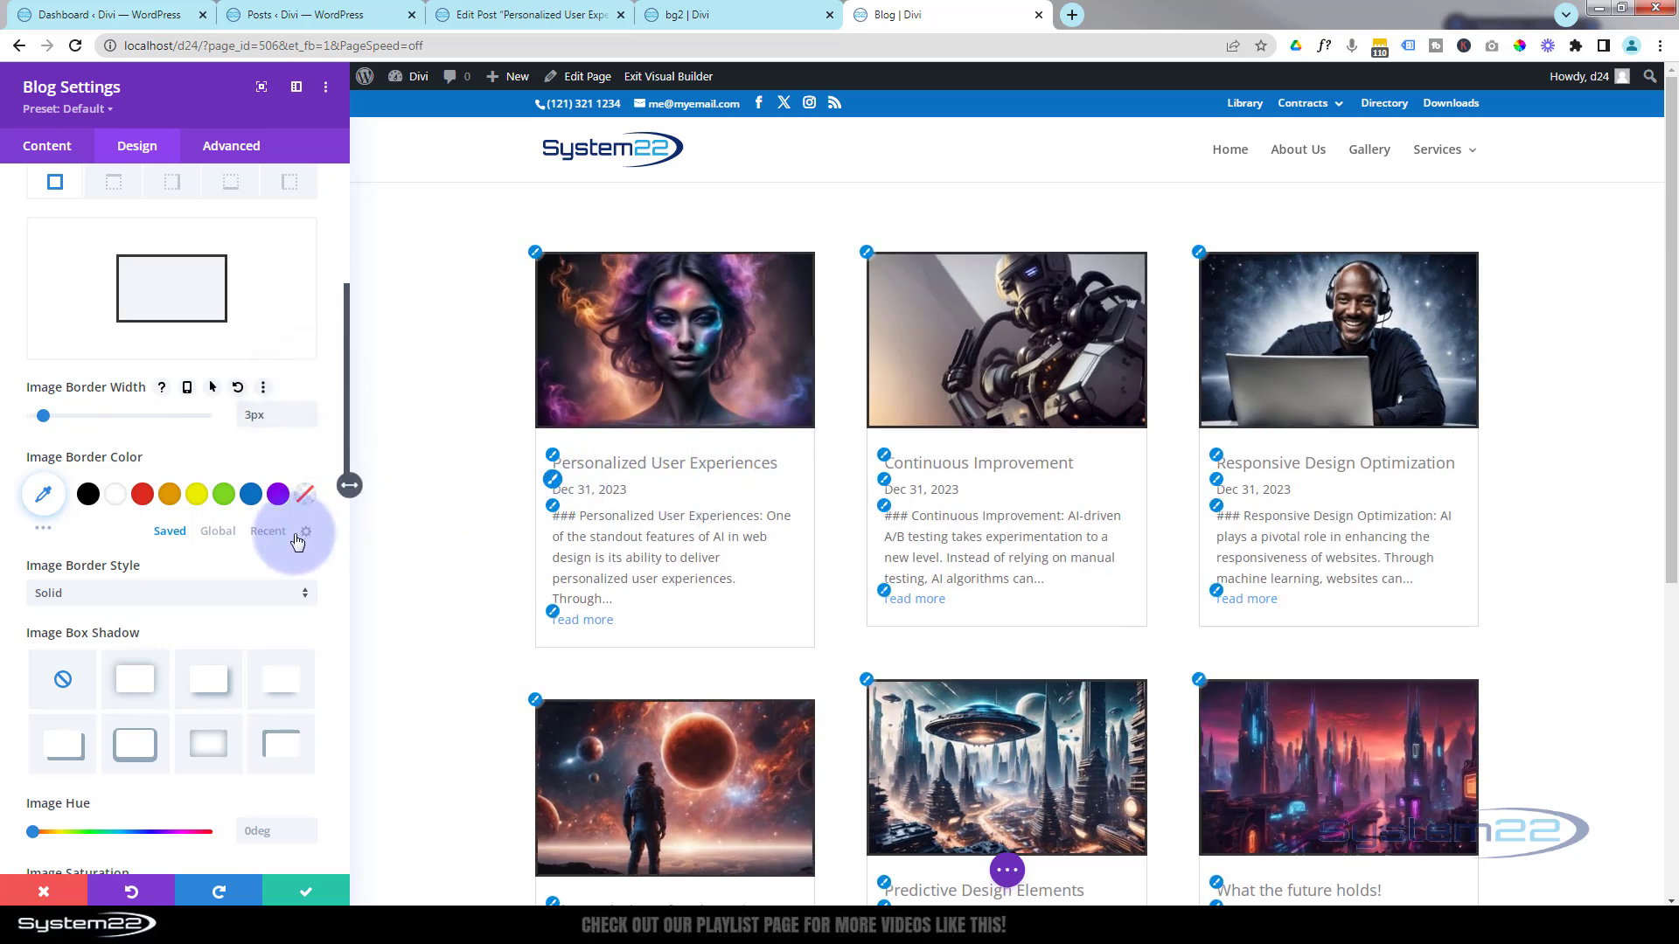
click(143, 496)
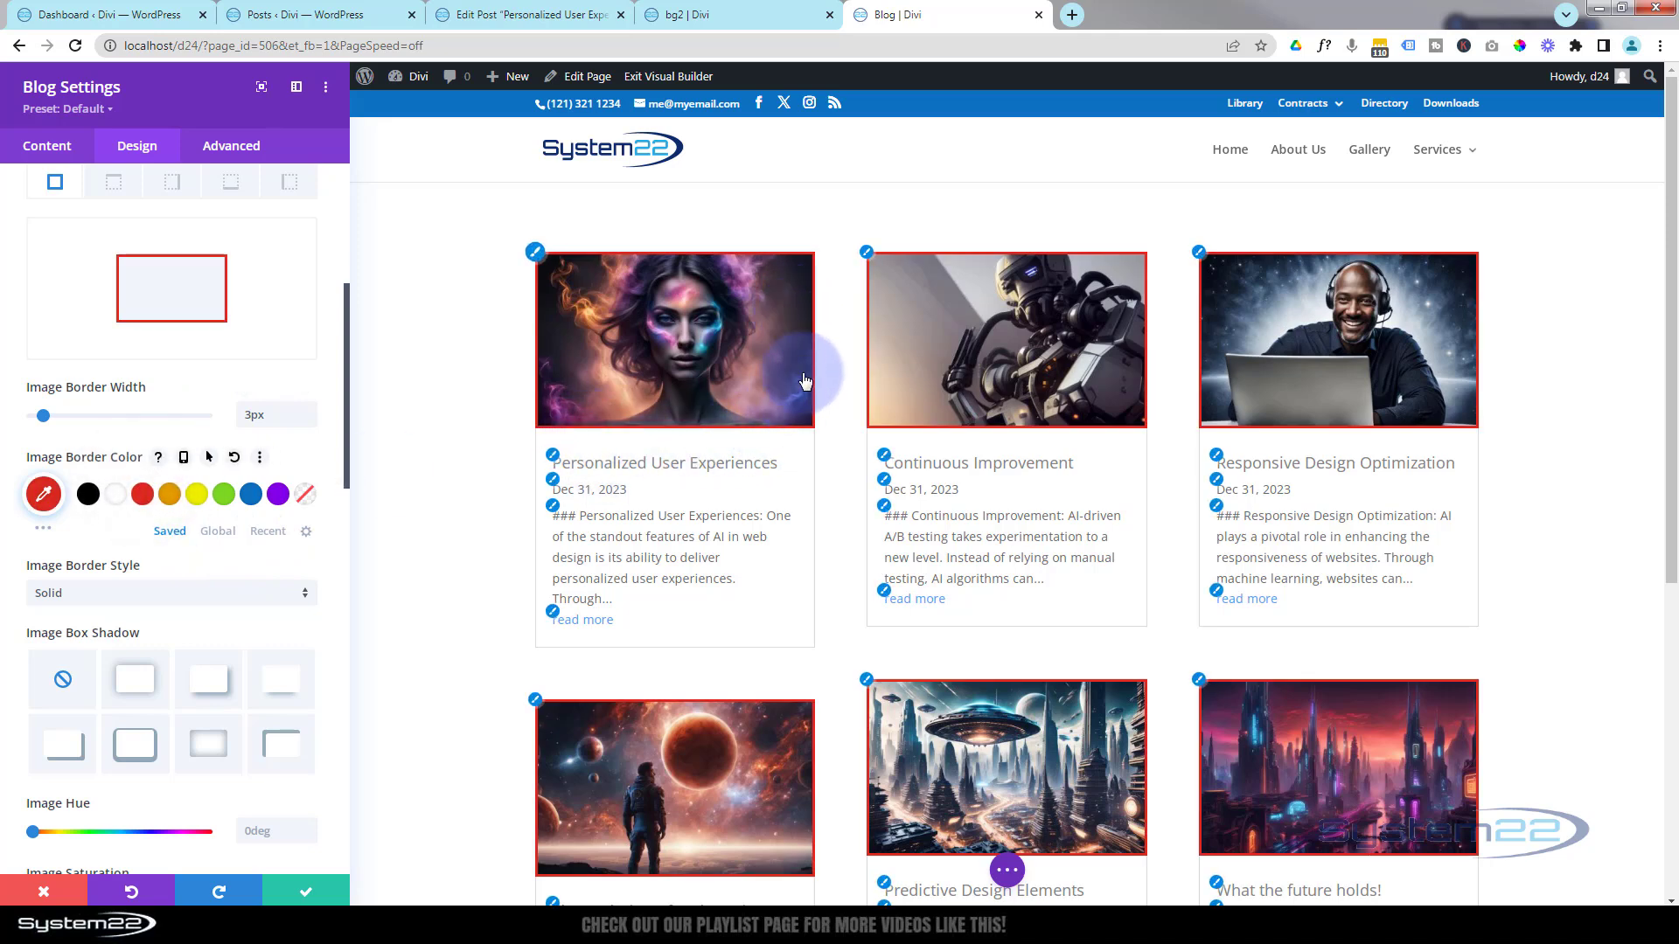
- Reset the image border width to 0px and look through the border style options, keeping Solid
drag(272, 411, 240, 413)
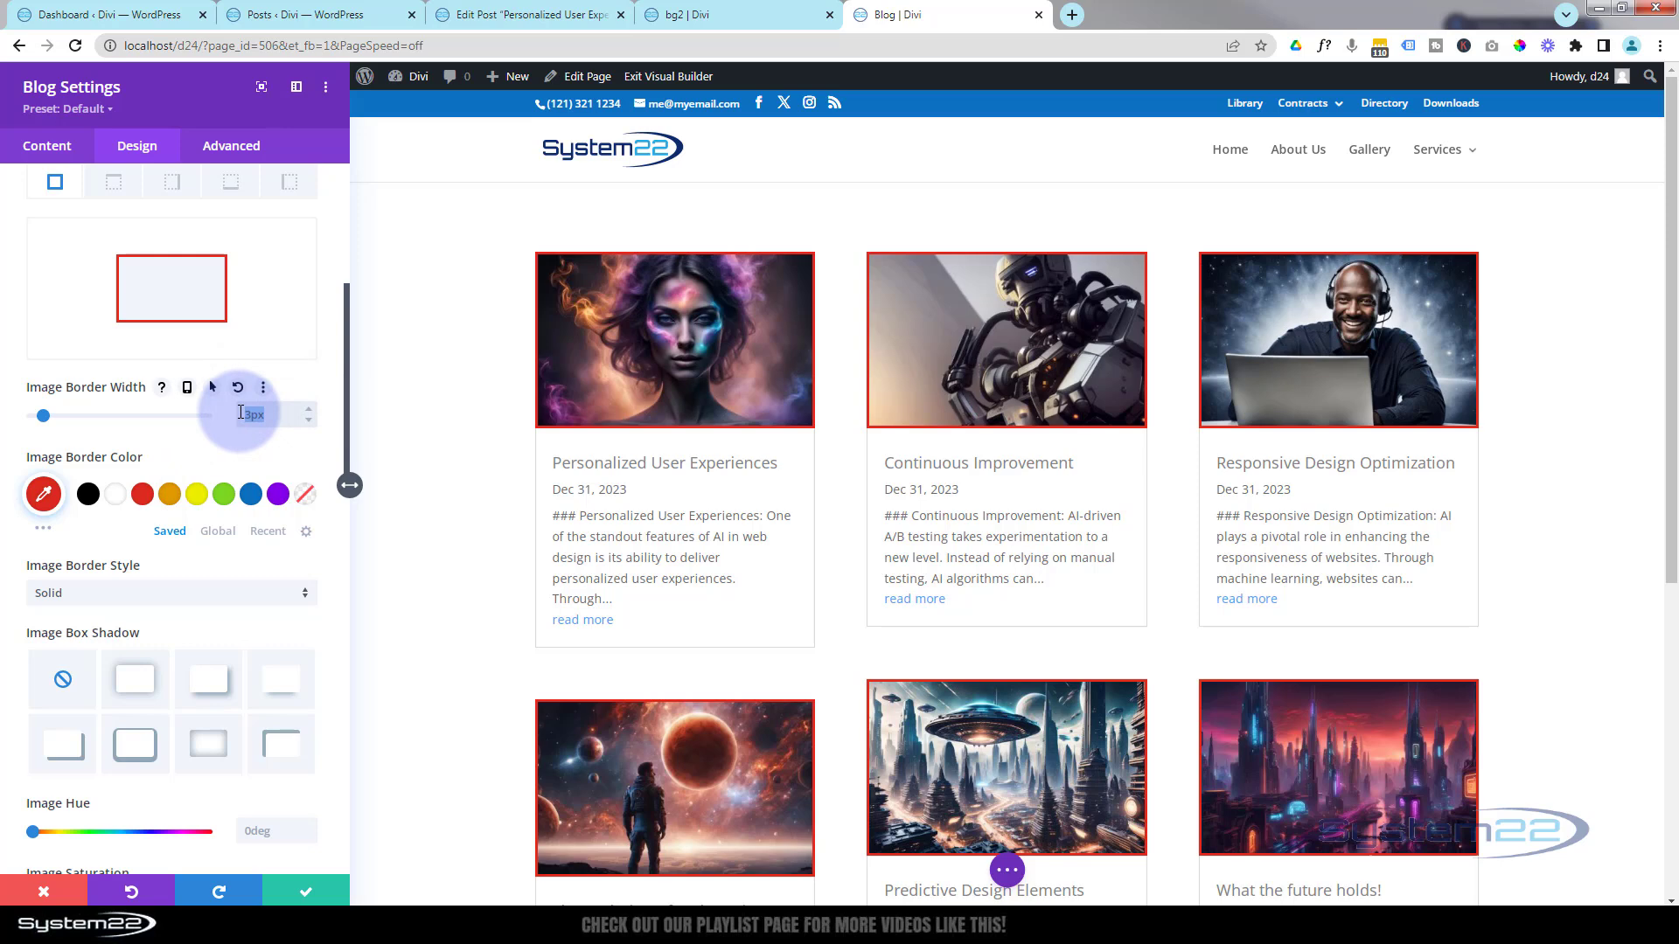
scroll(244, 412, down, 3)
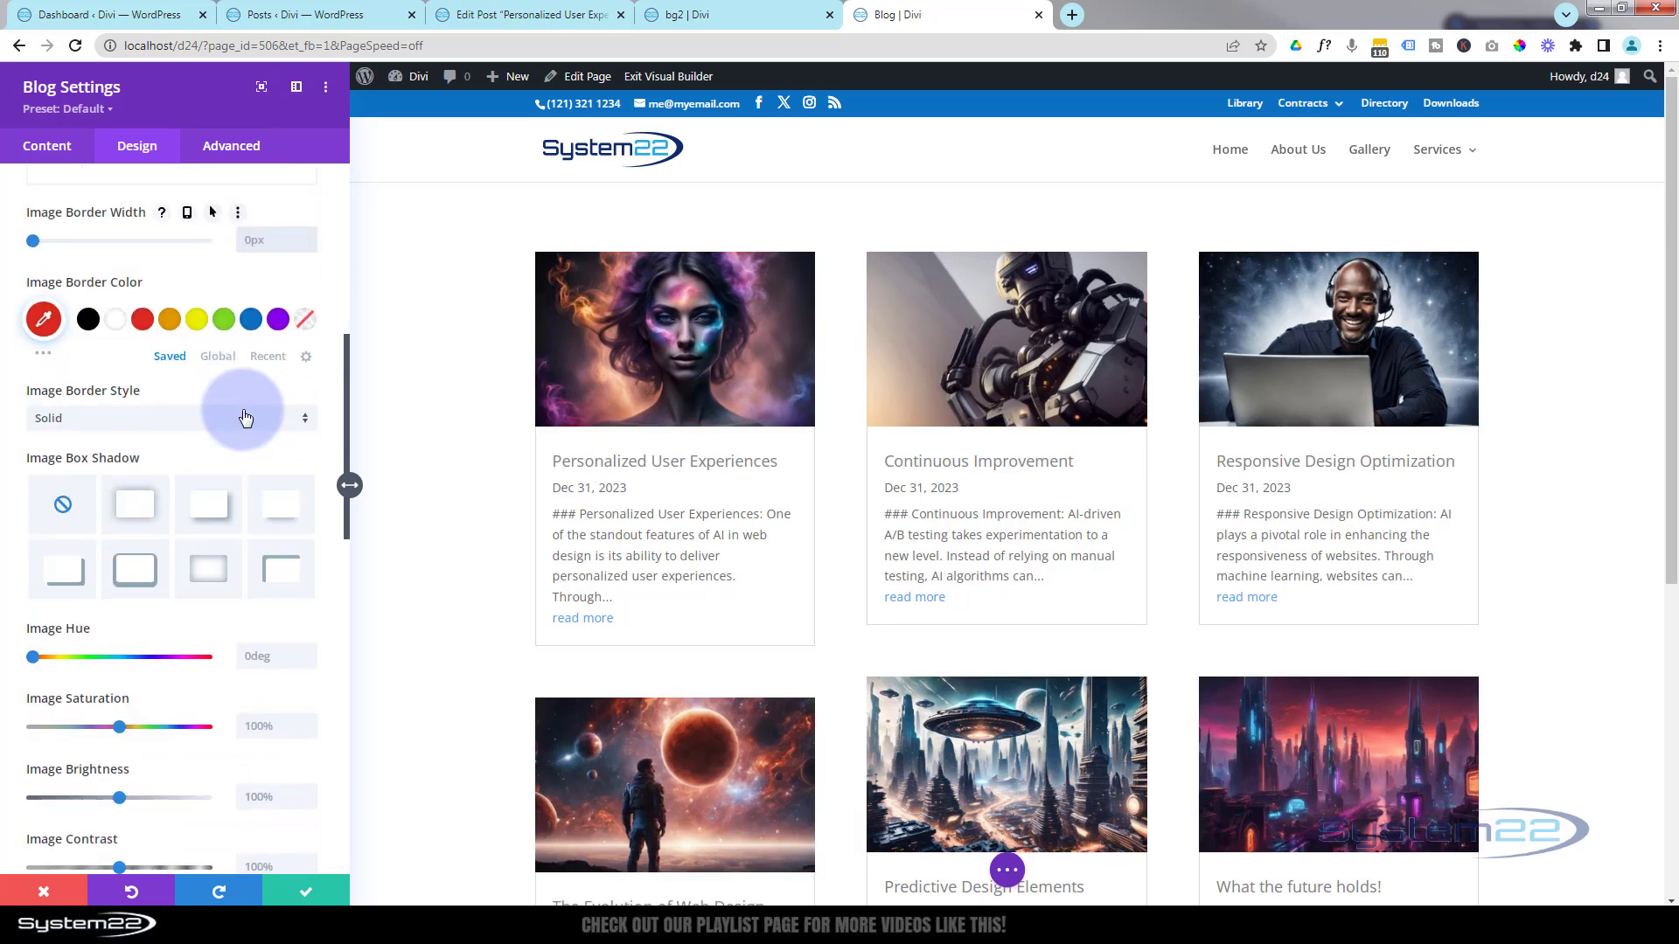
click(141, 343)
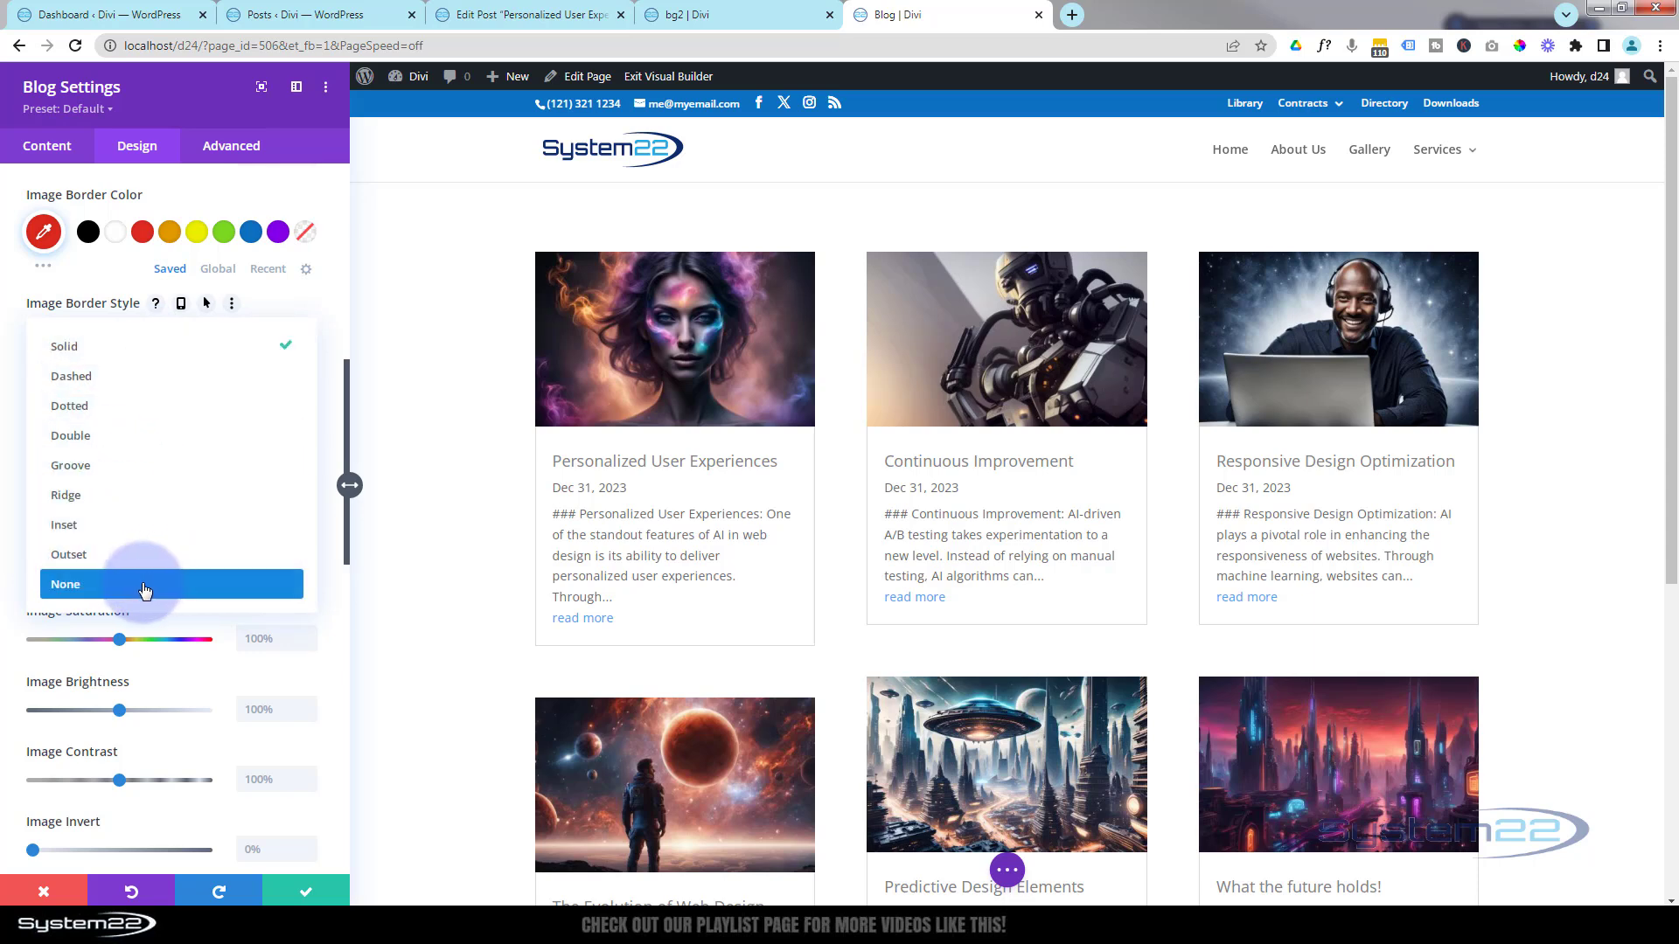
click(15, 362)
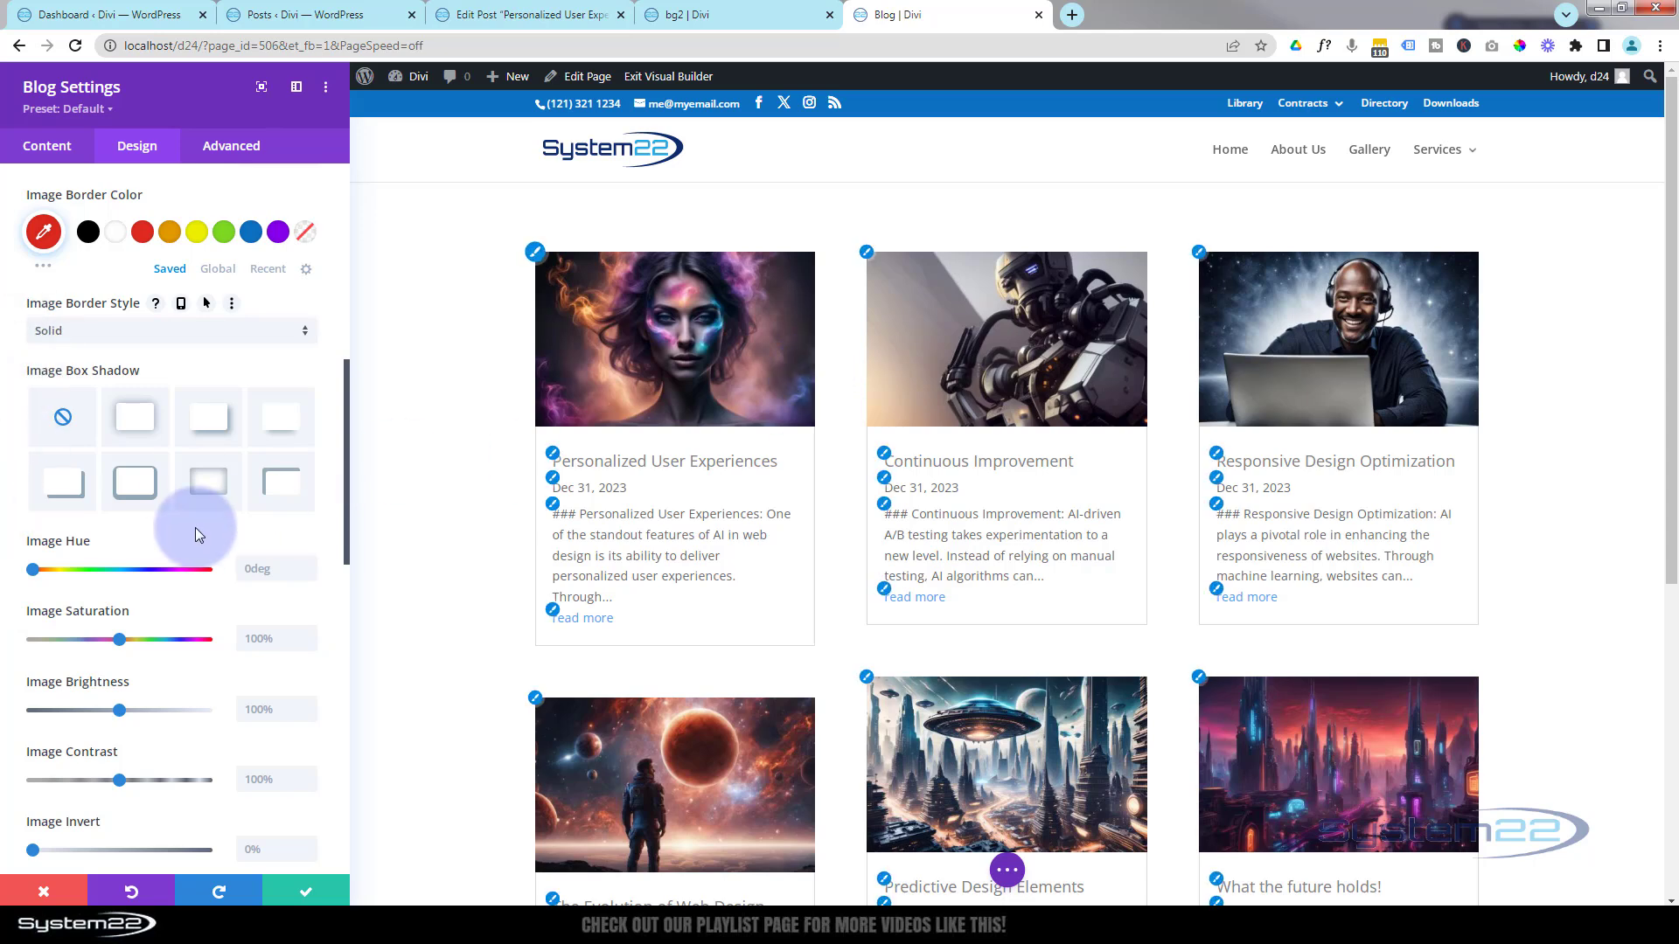
- Try the box shadow preset that falls below the post images, and set the shadow back to none
click(286, 431)
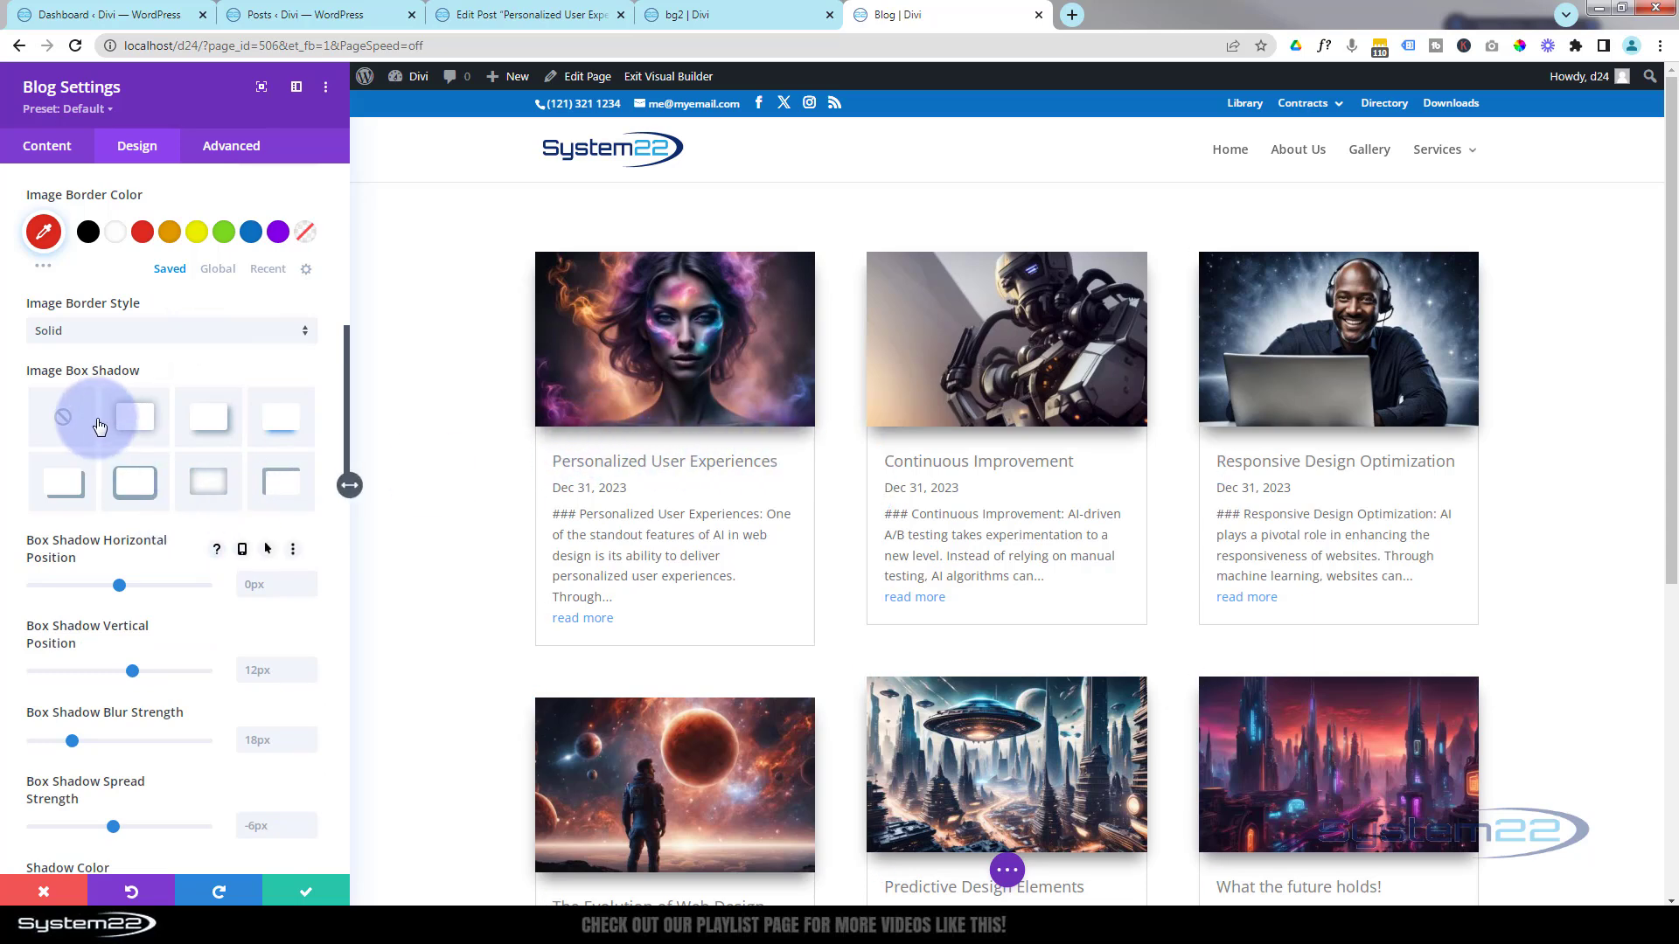
click(63, 418)
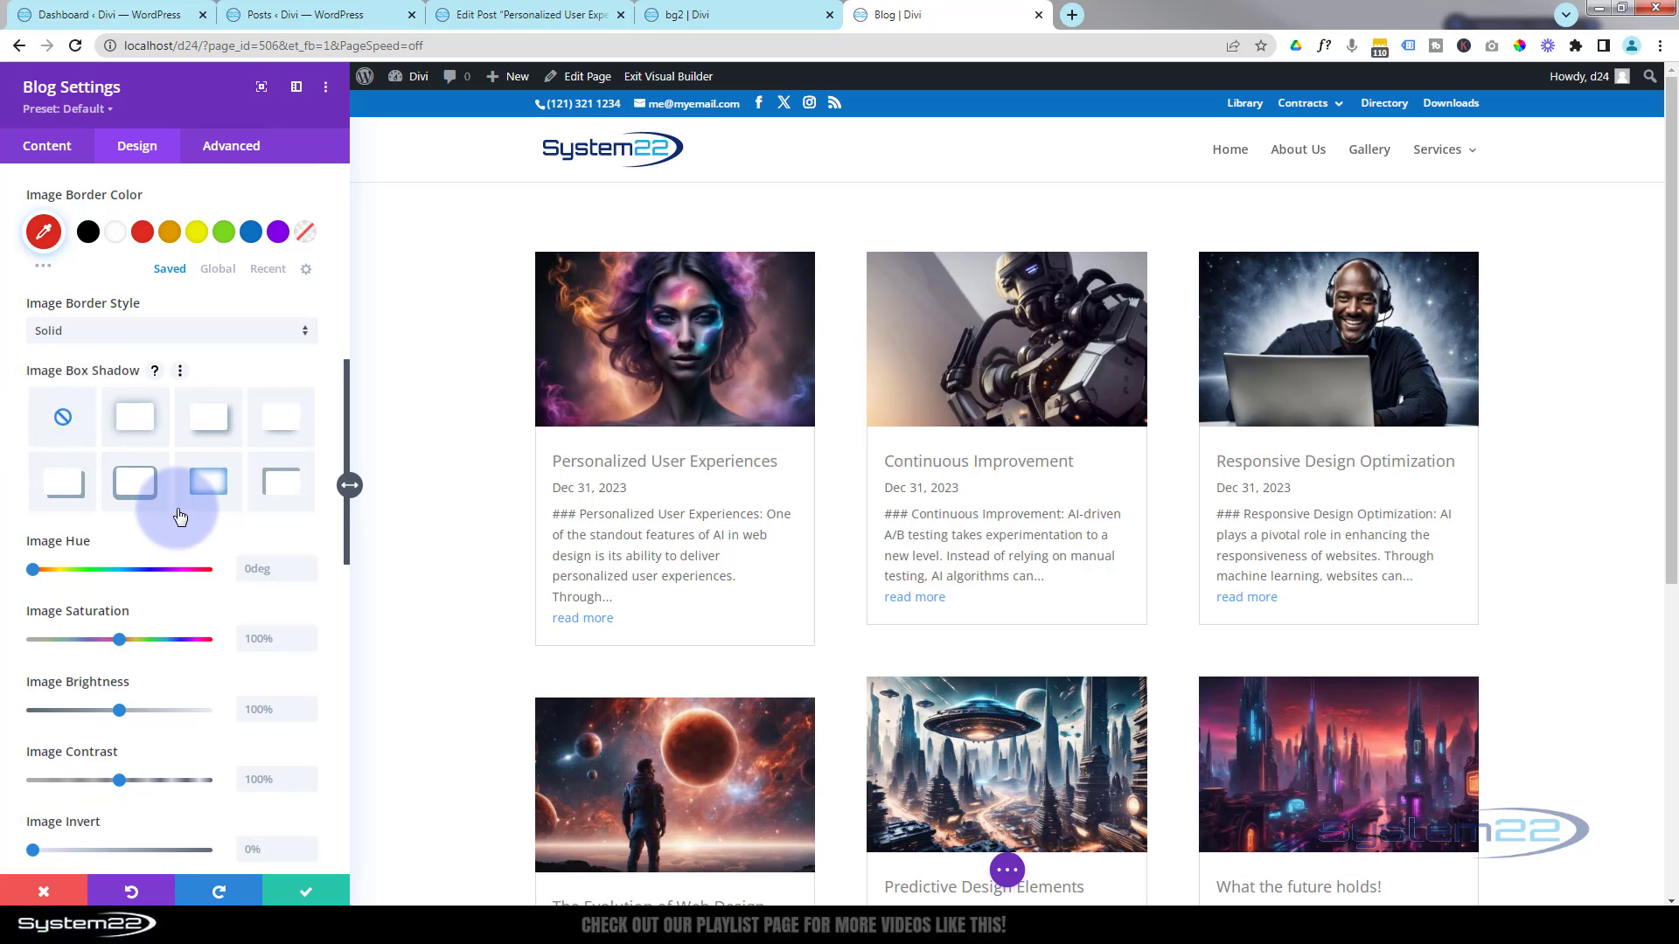
scroll(179, 517, up, 2)
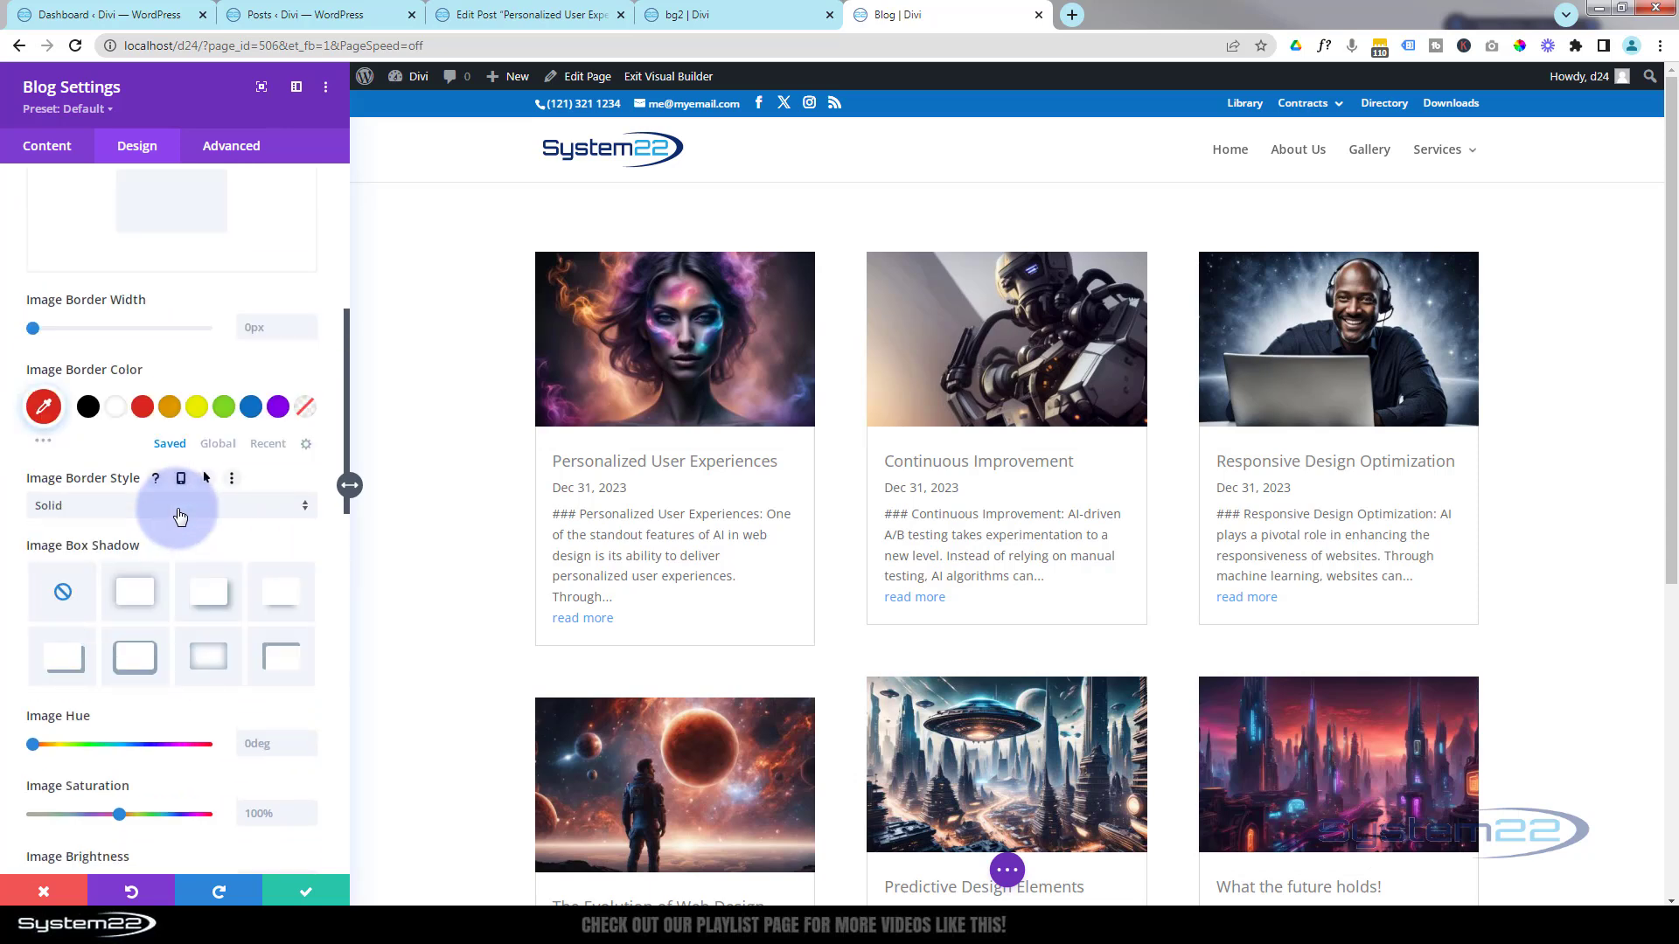
- Center-align all the module's text, try the first text shadow preset, and set the text shadow back to none
scroll(179, 517, down, 12)
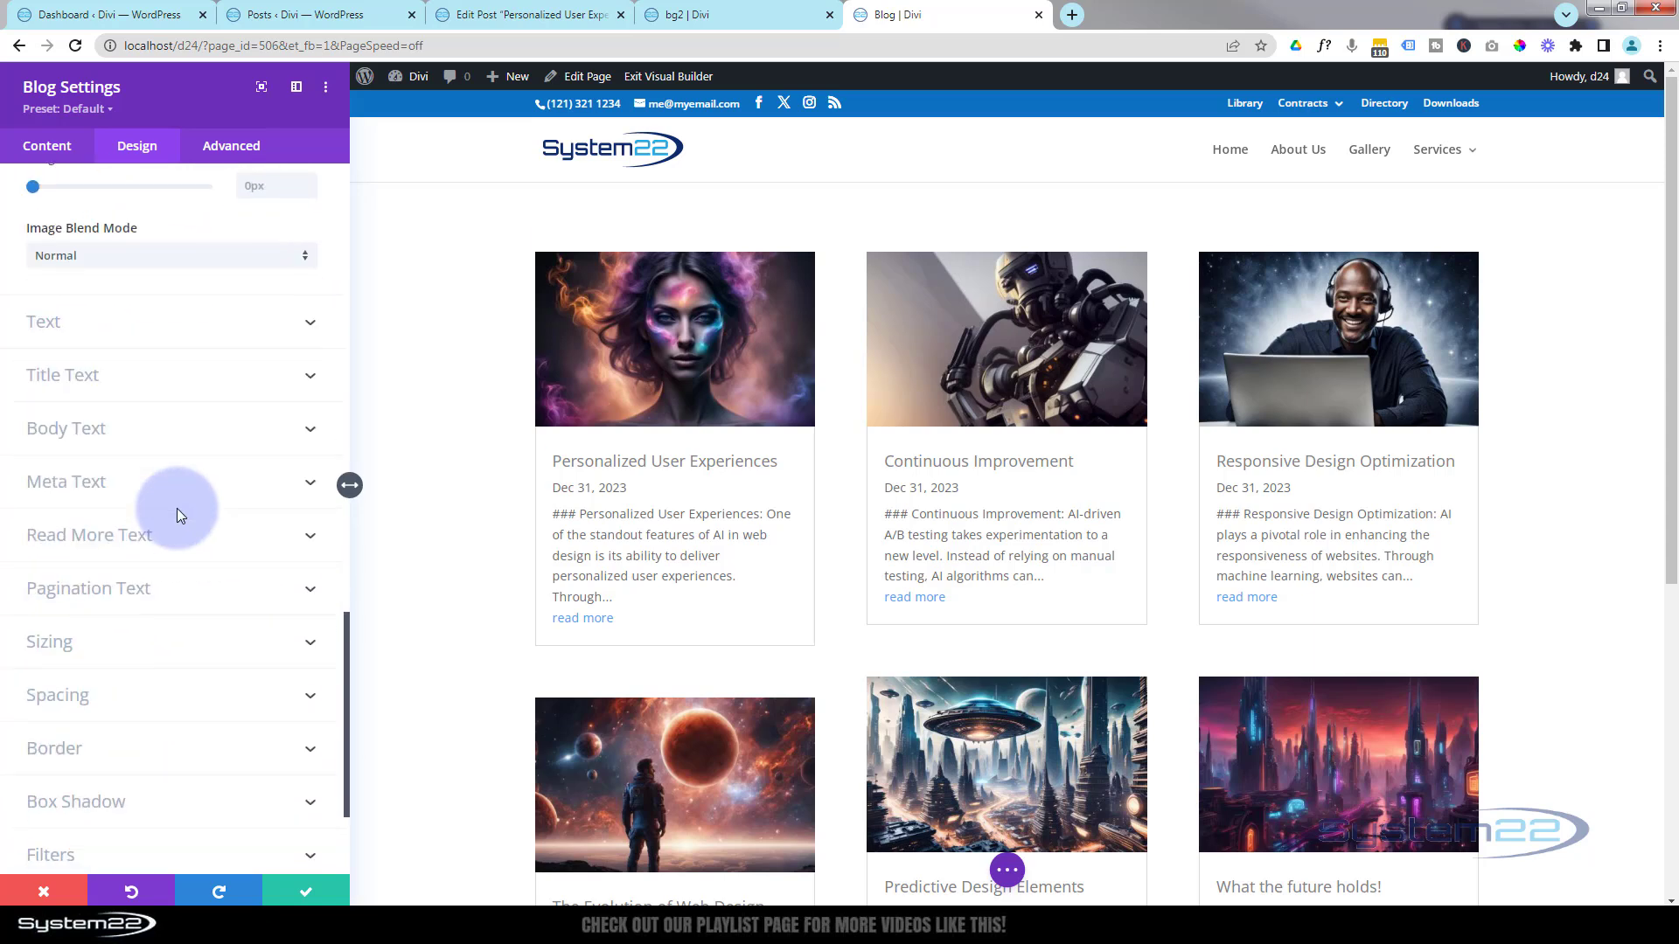
click(181, 323)
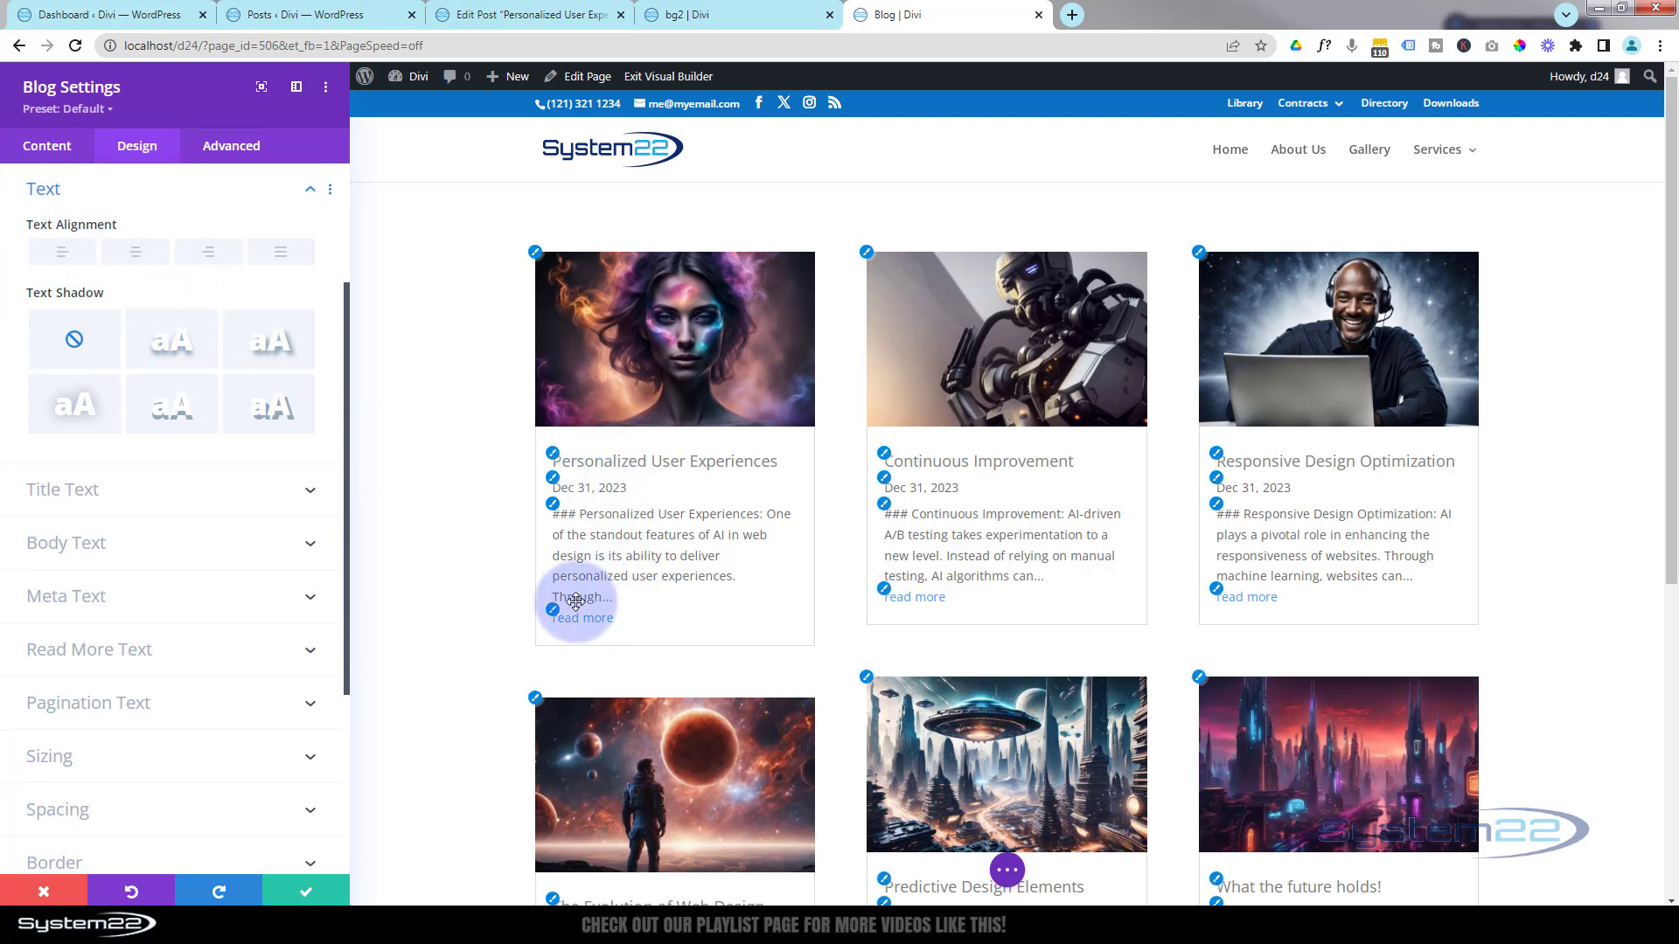
click(141, 255)
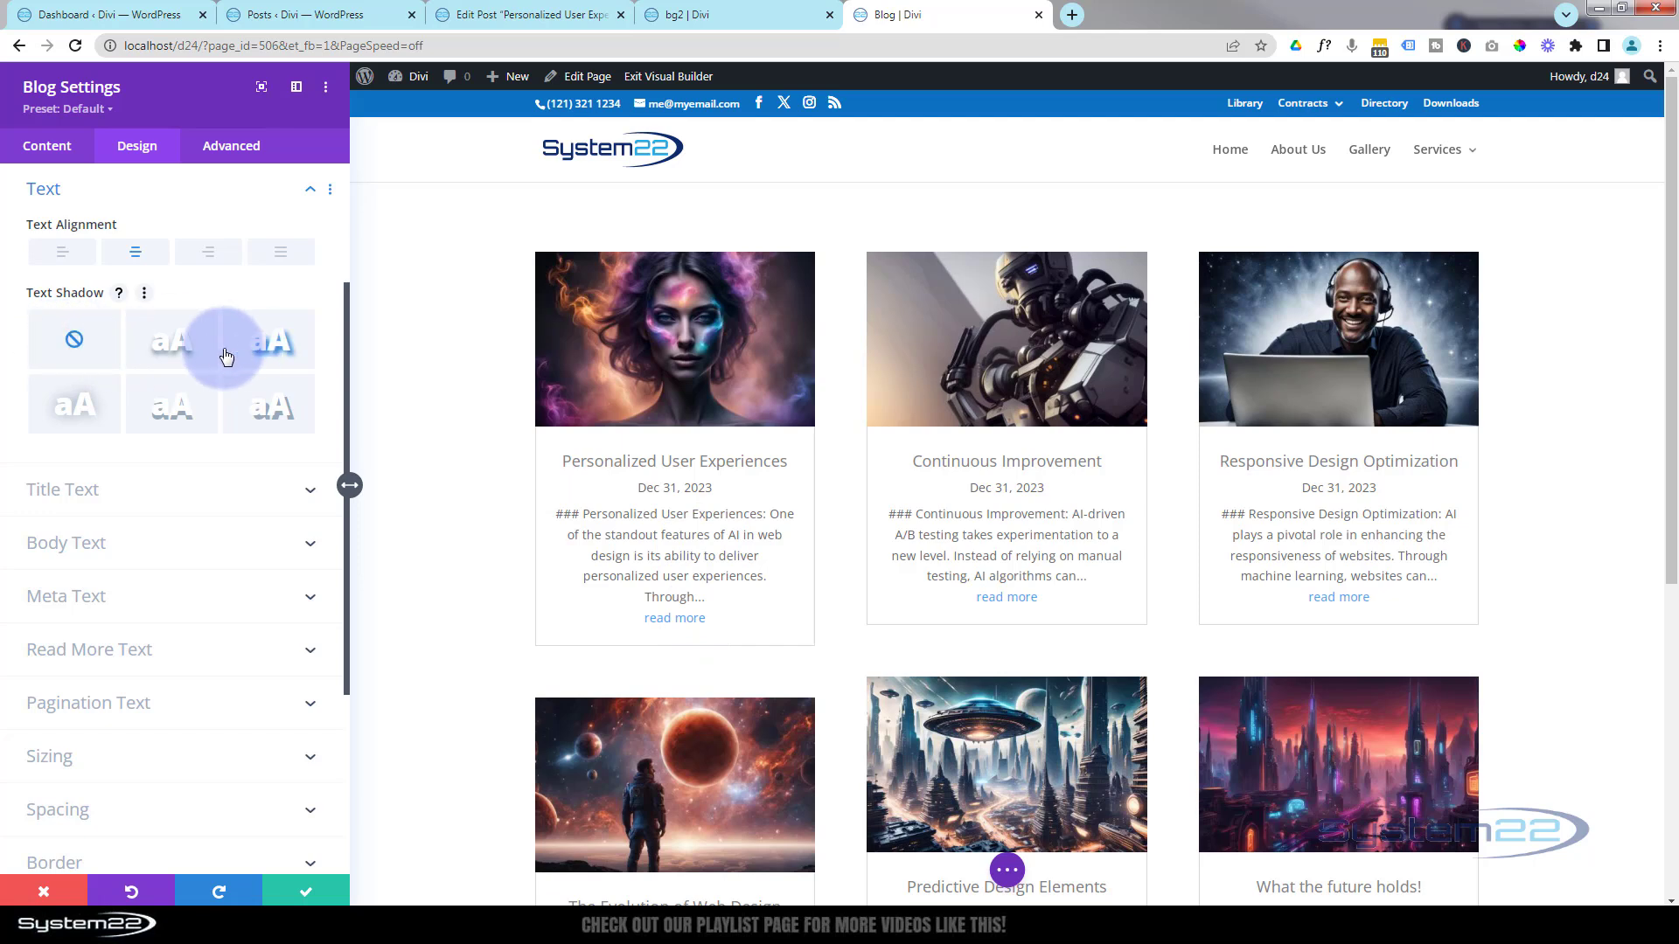
click(177, 353)
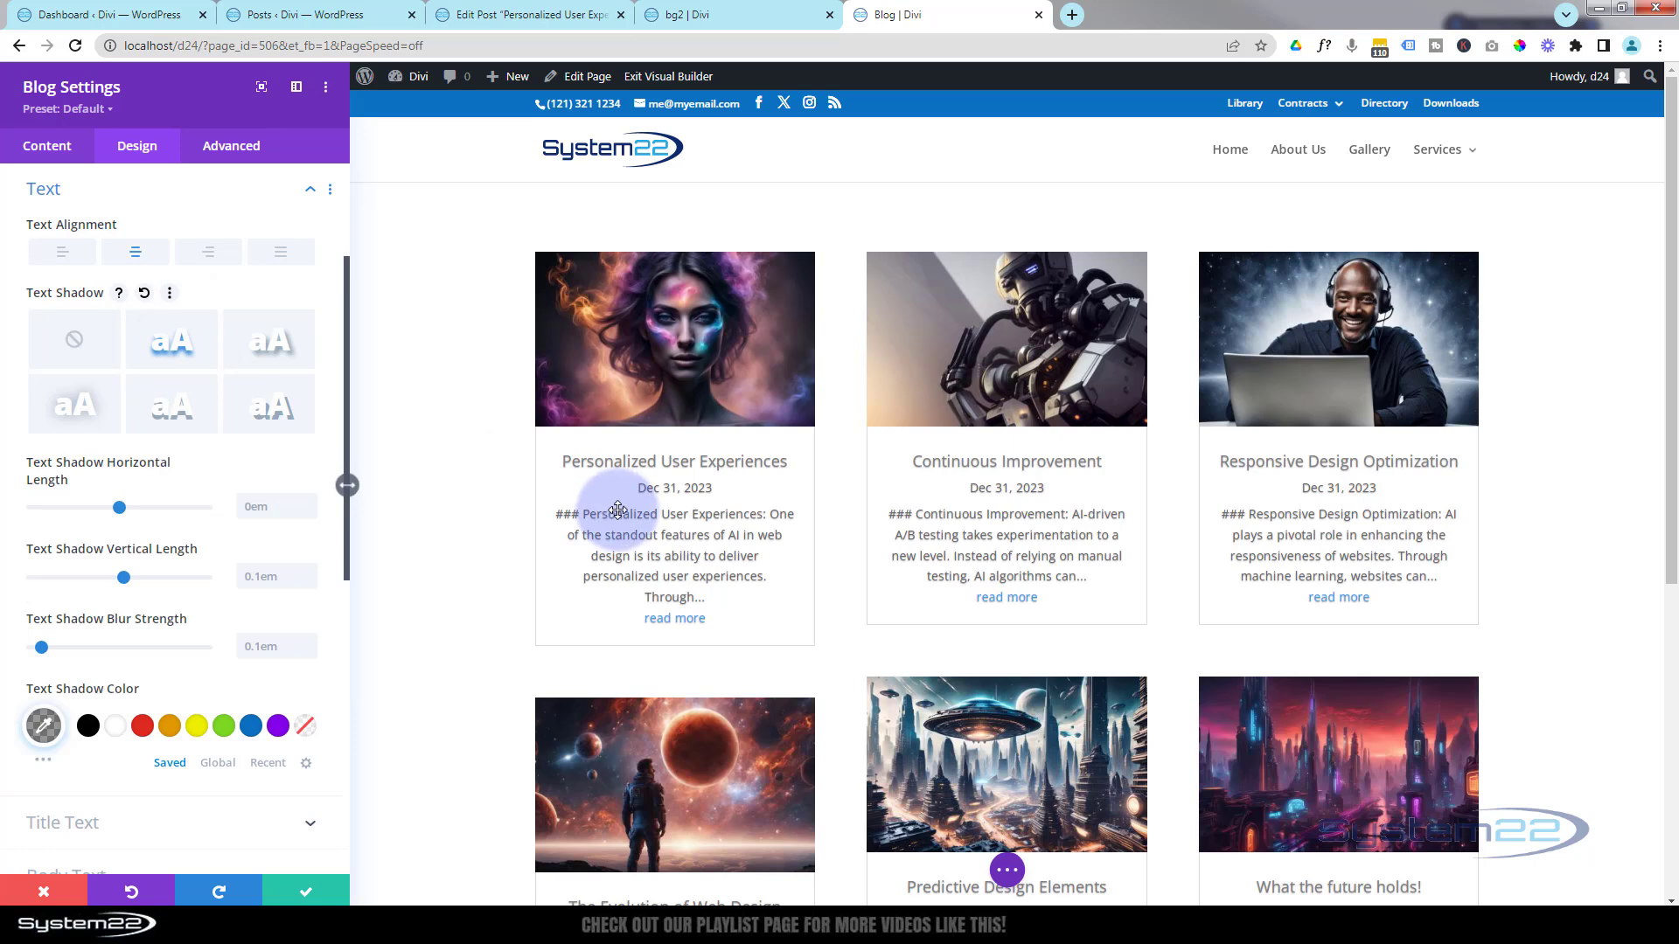
click(77, 343)
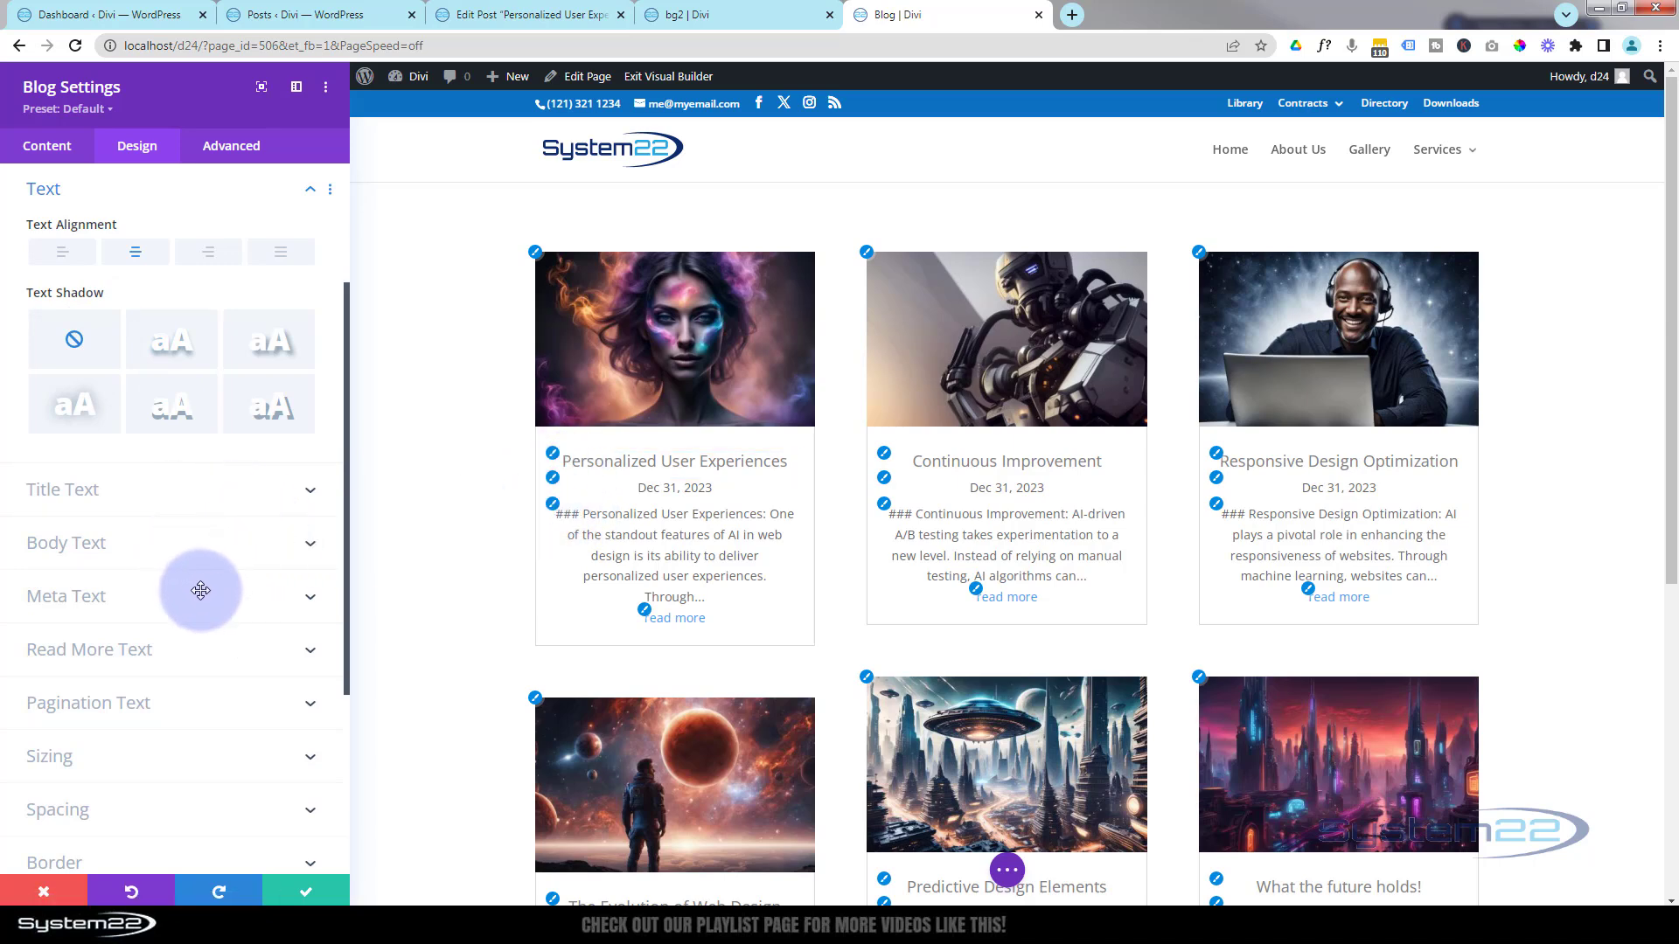
- Style the post titles in black, uppercase, Semi Bold text and look through the remaining title options
click(553, 458)
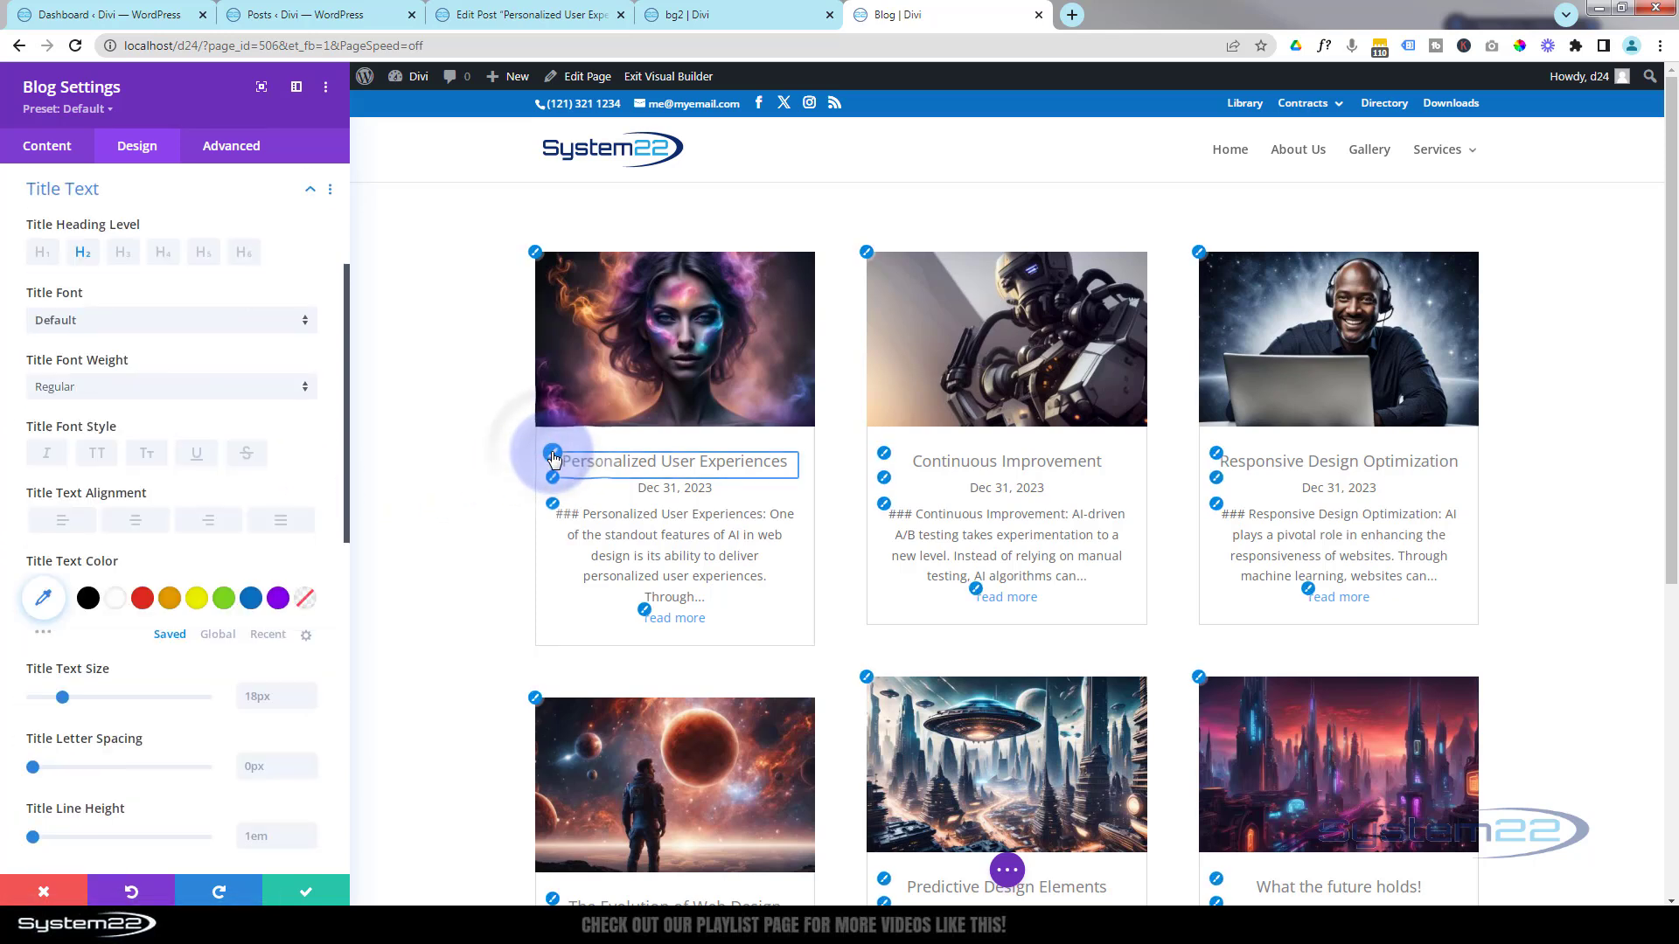
click(87, 598)
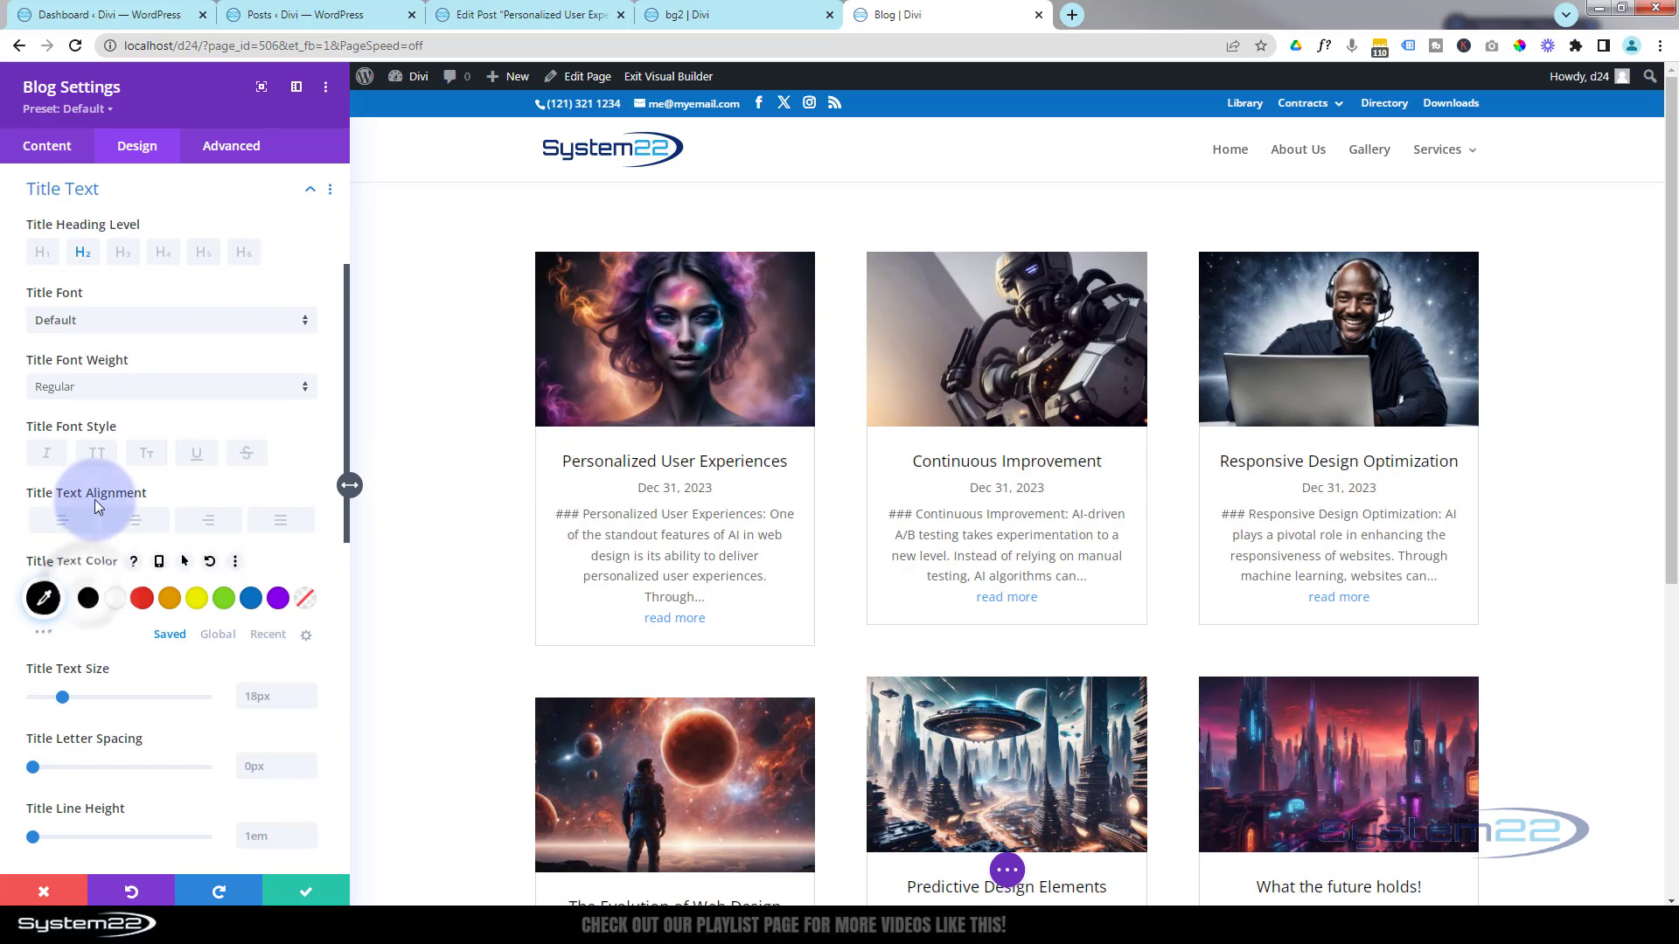
click(98, 455)
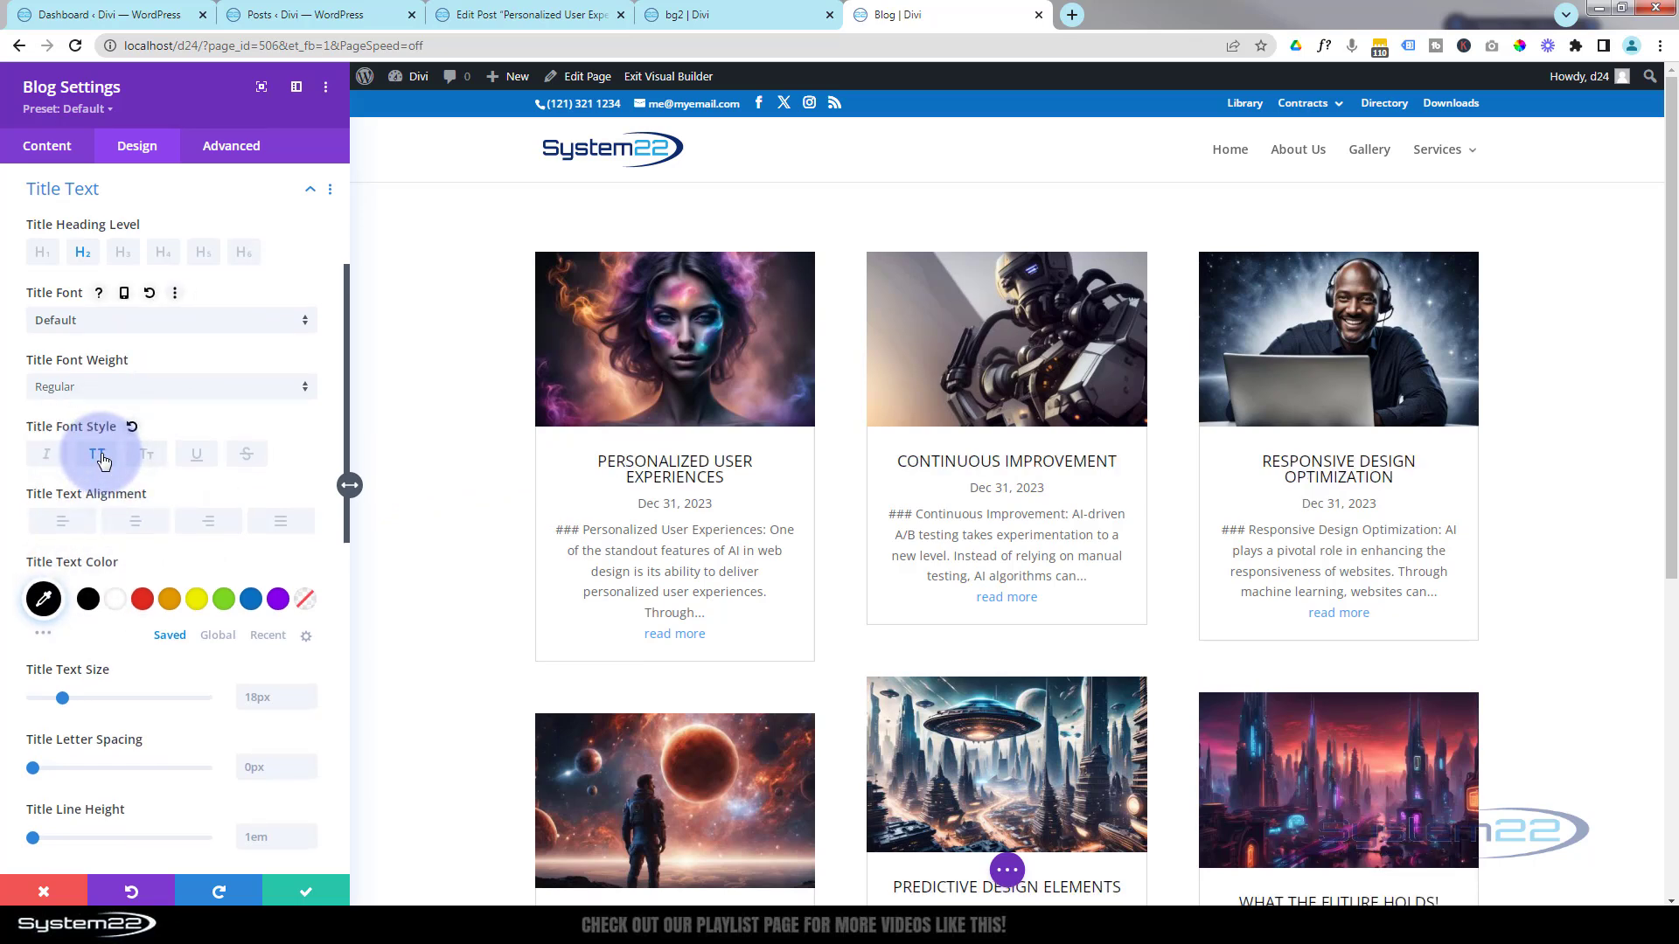
click(110, 385)
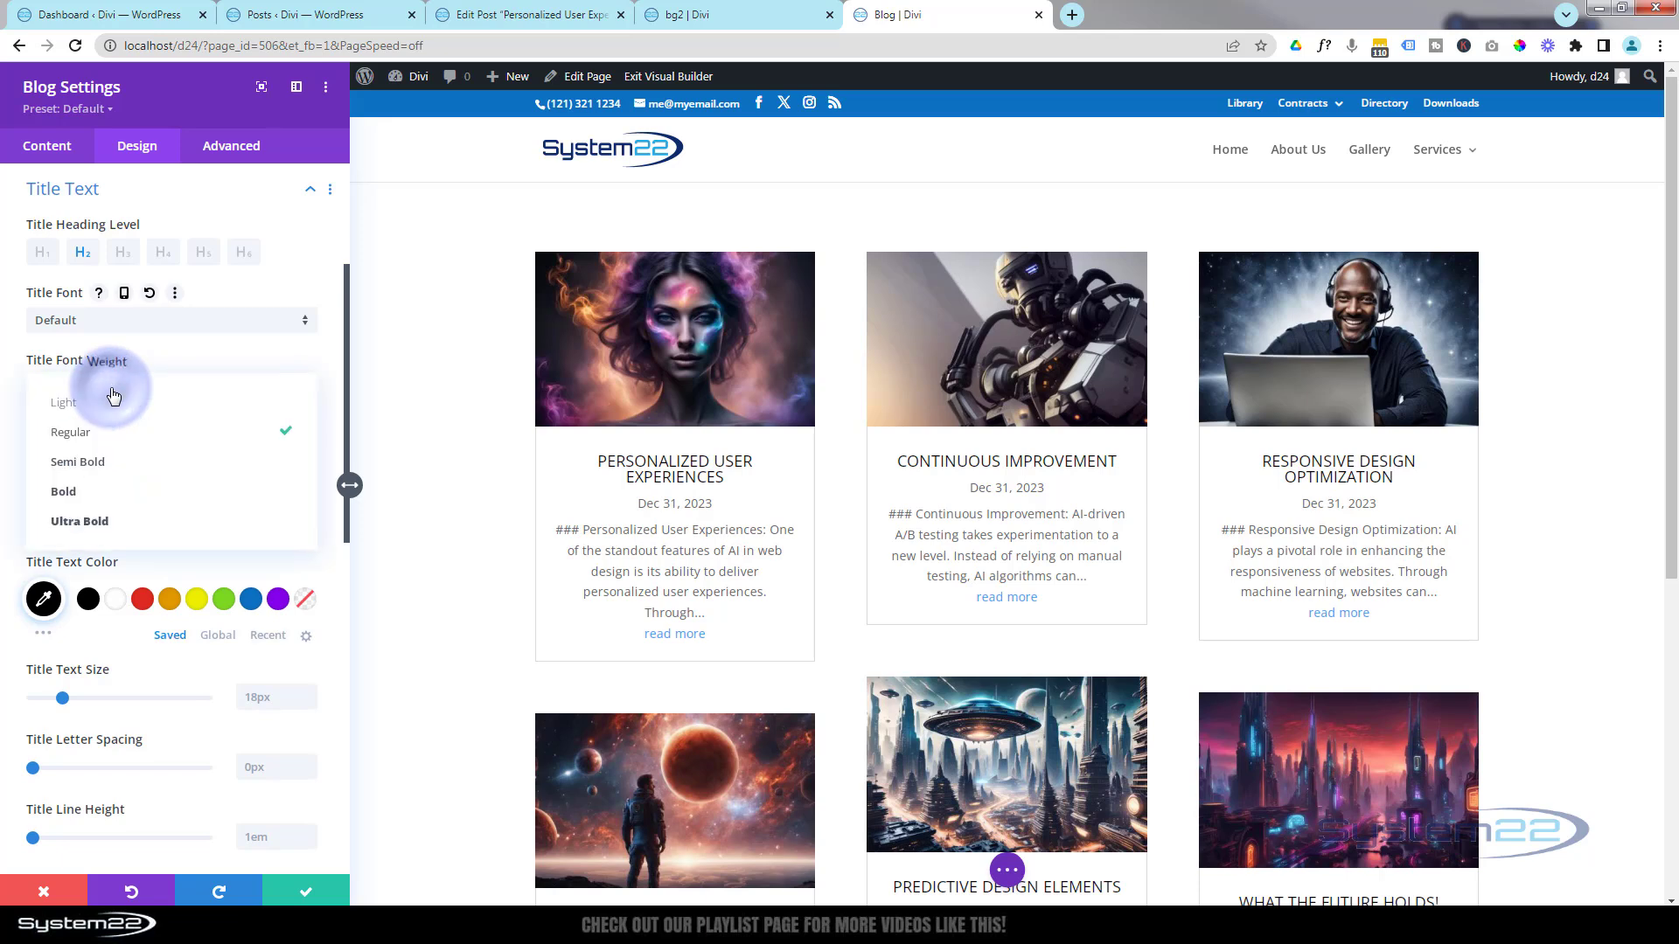
click(108, 462)
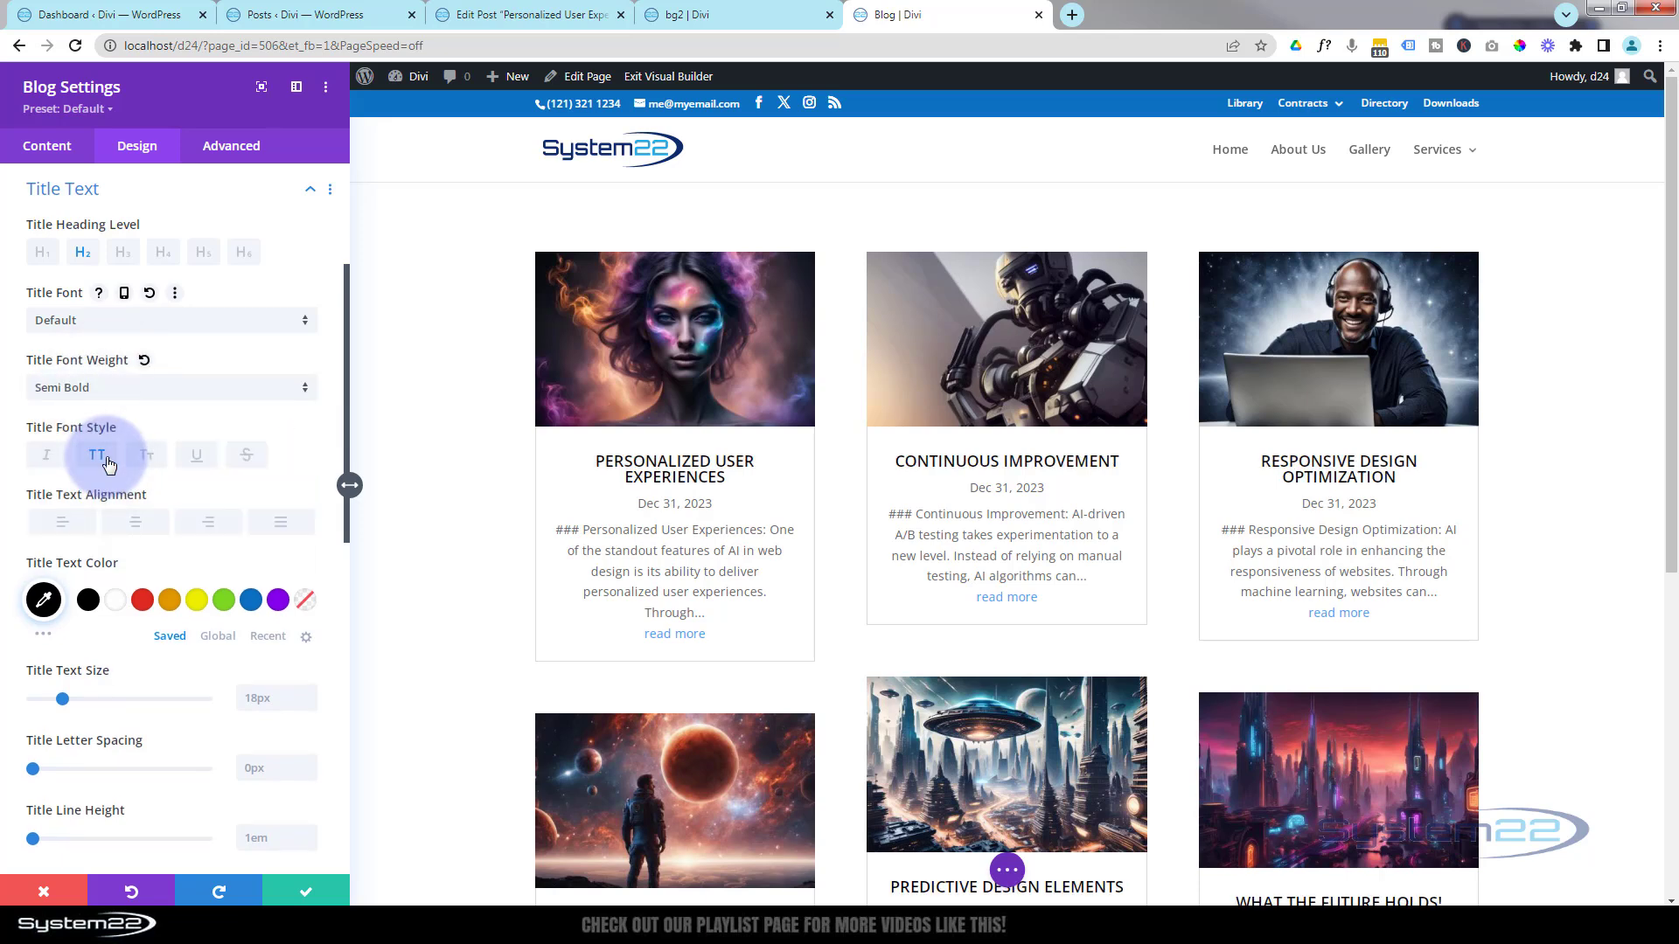
scroll(234, 539, down, 1)
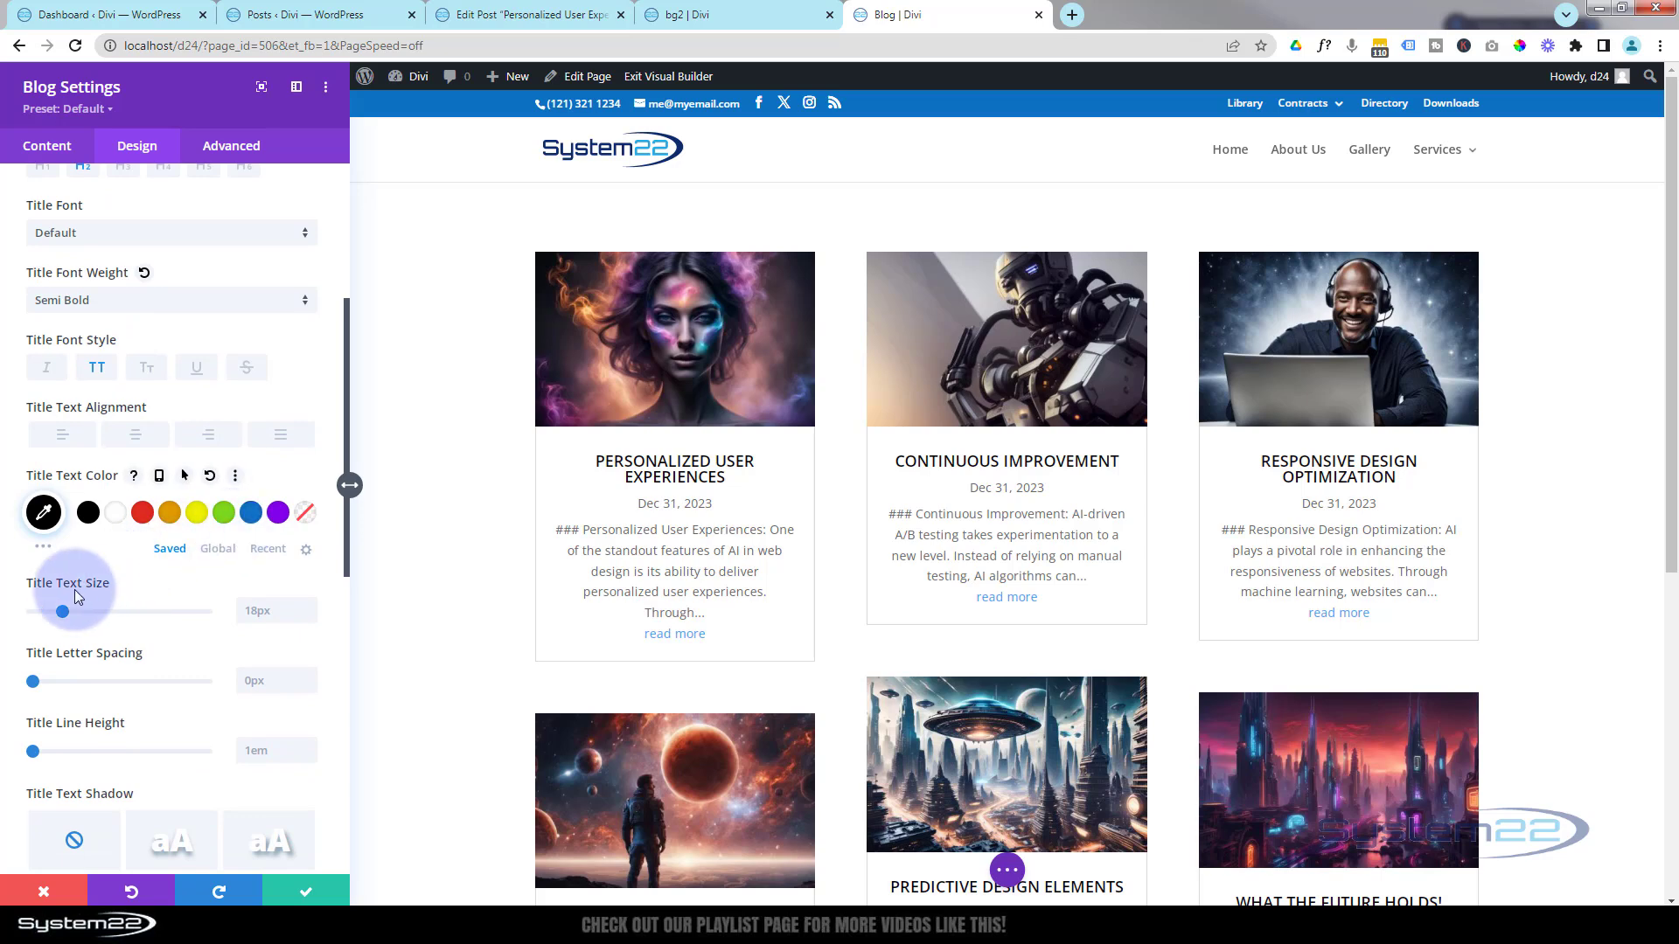
scroll(168, 649, down, 3)
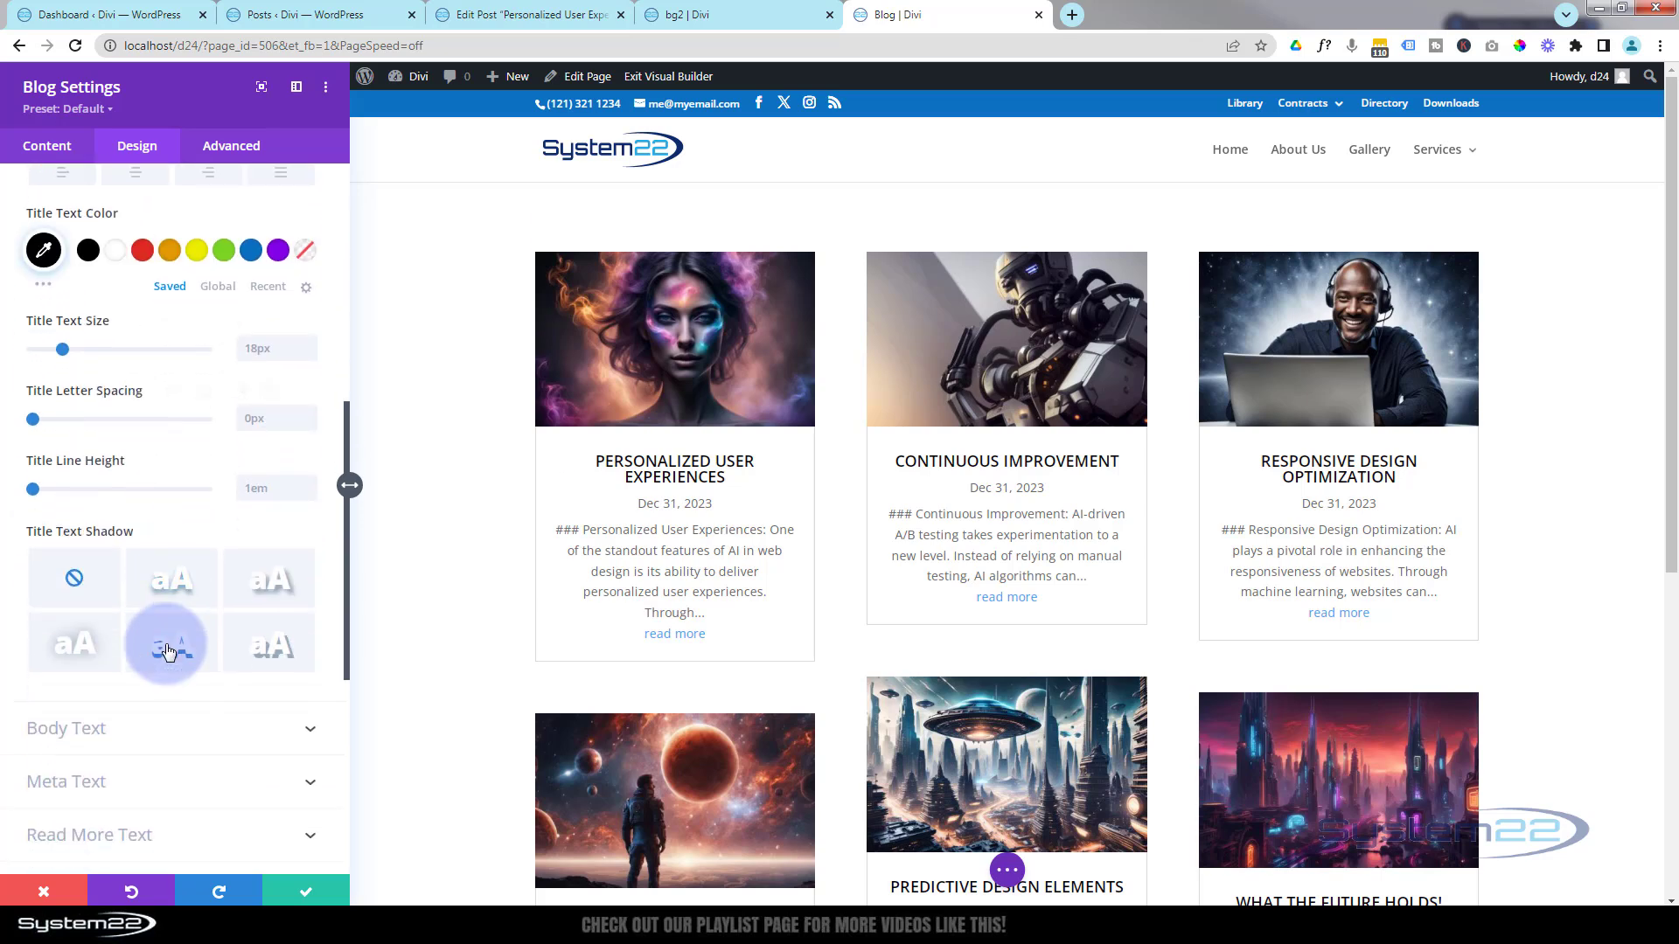
scroll(168, 648, down, 2)
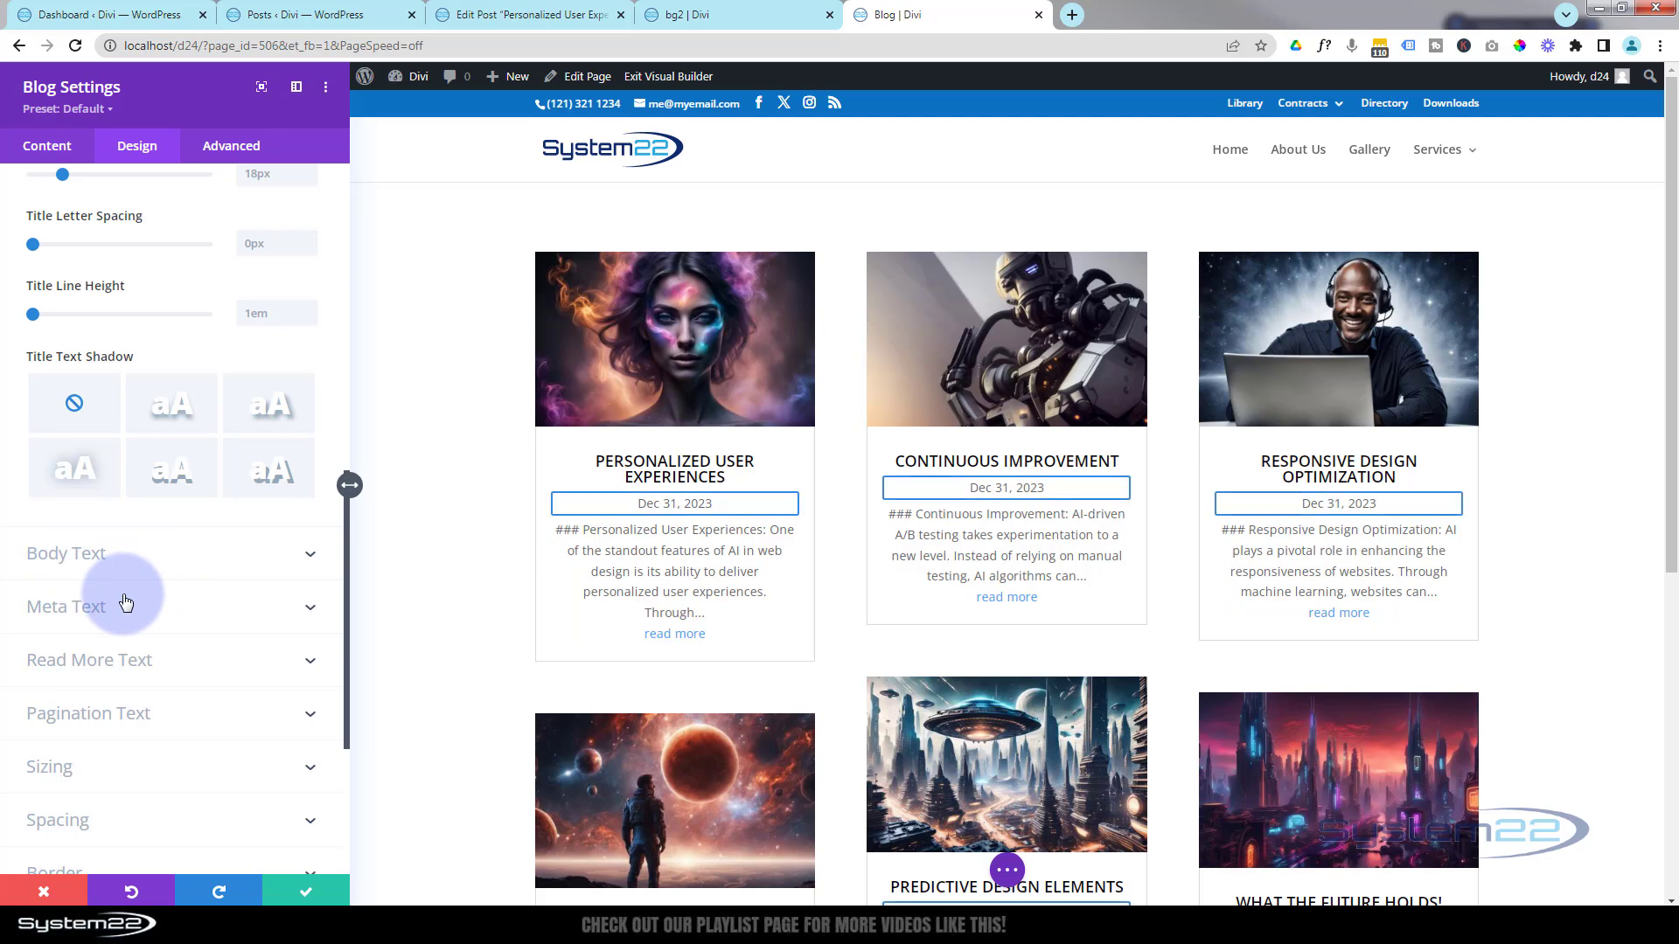
- Examine the Read More and Pagination text options, comparing the plain links with the styled Read More buttons on the bg2 page
click(196, 647)
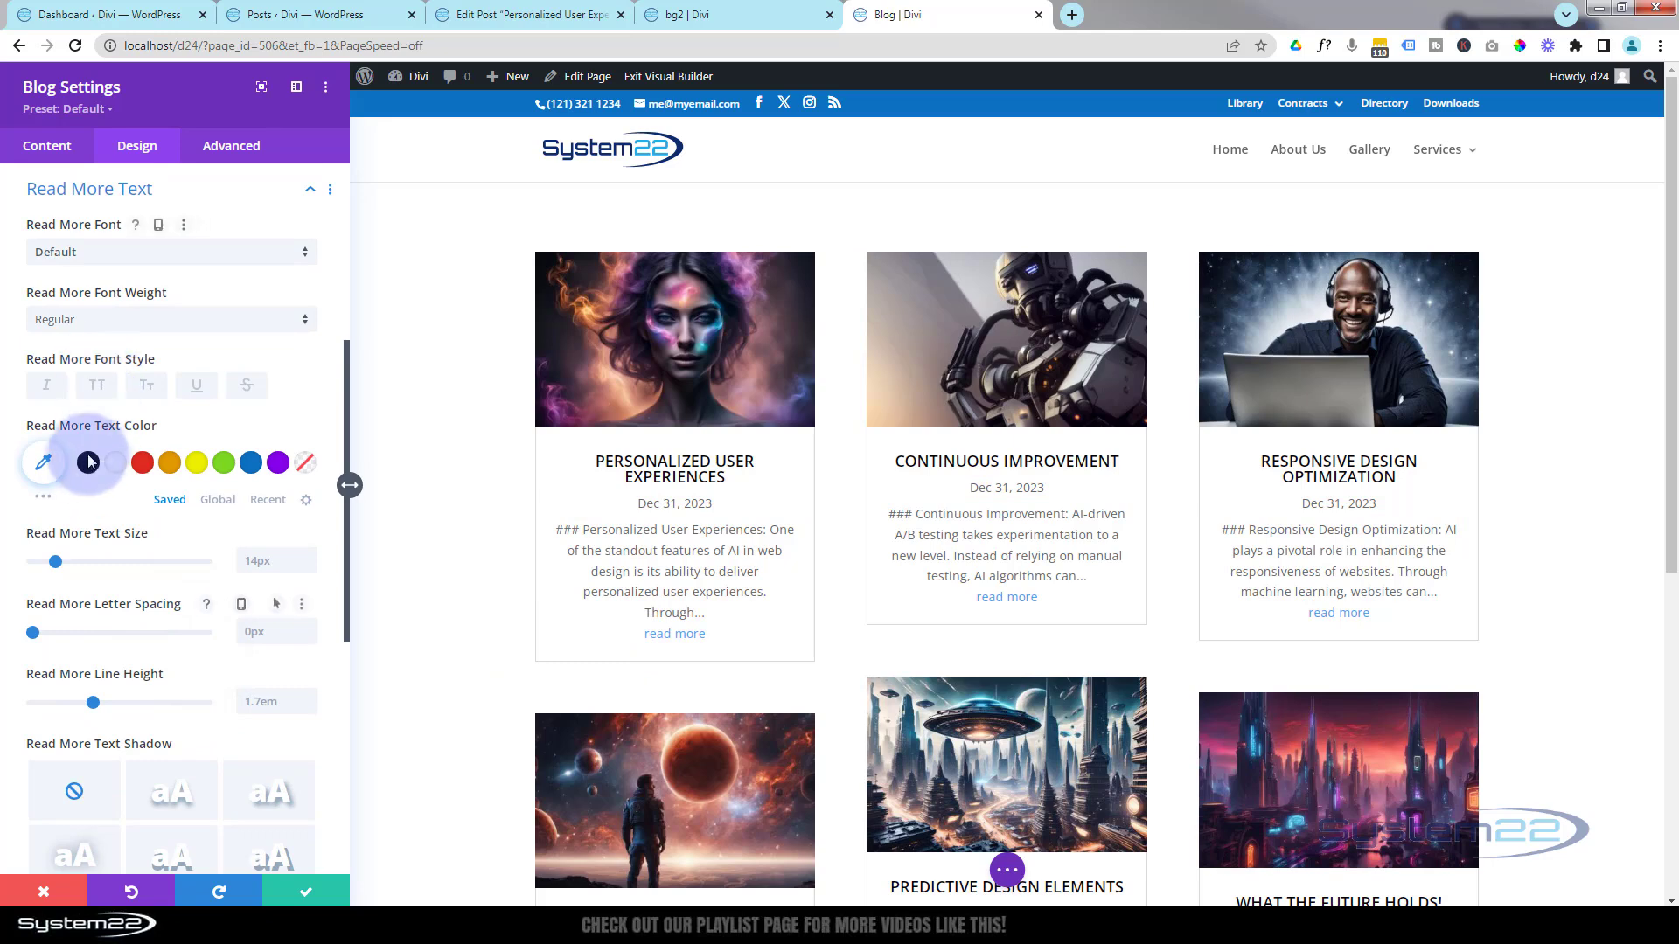
scroll(144, 532, down, 1)
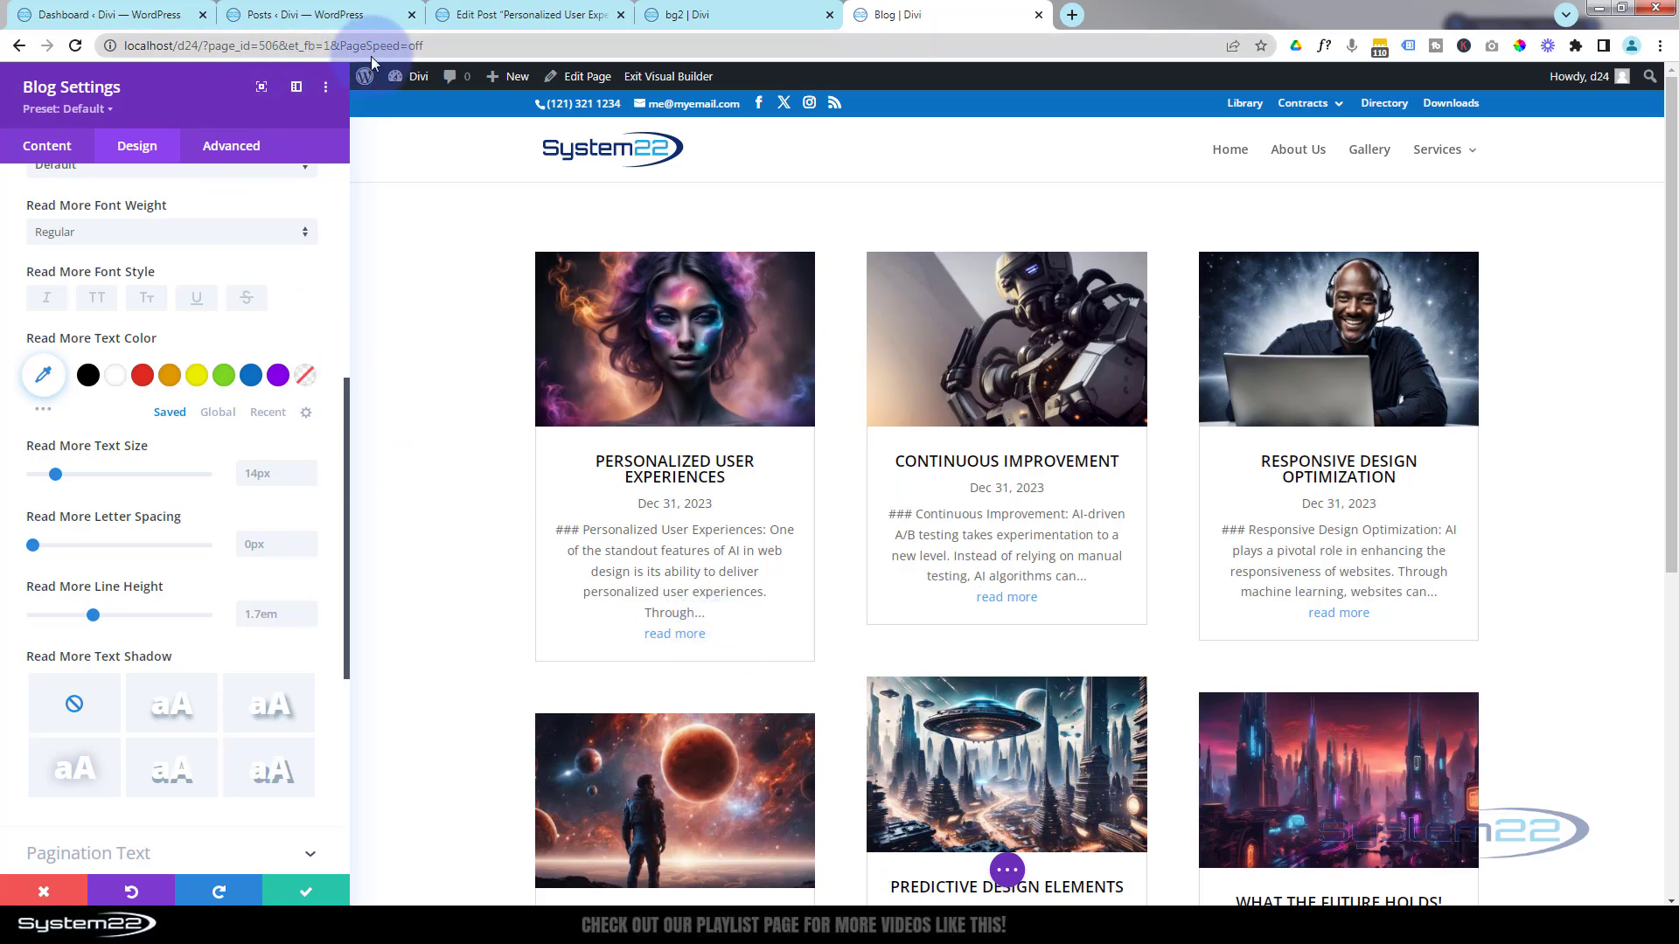
click(677, 15)
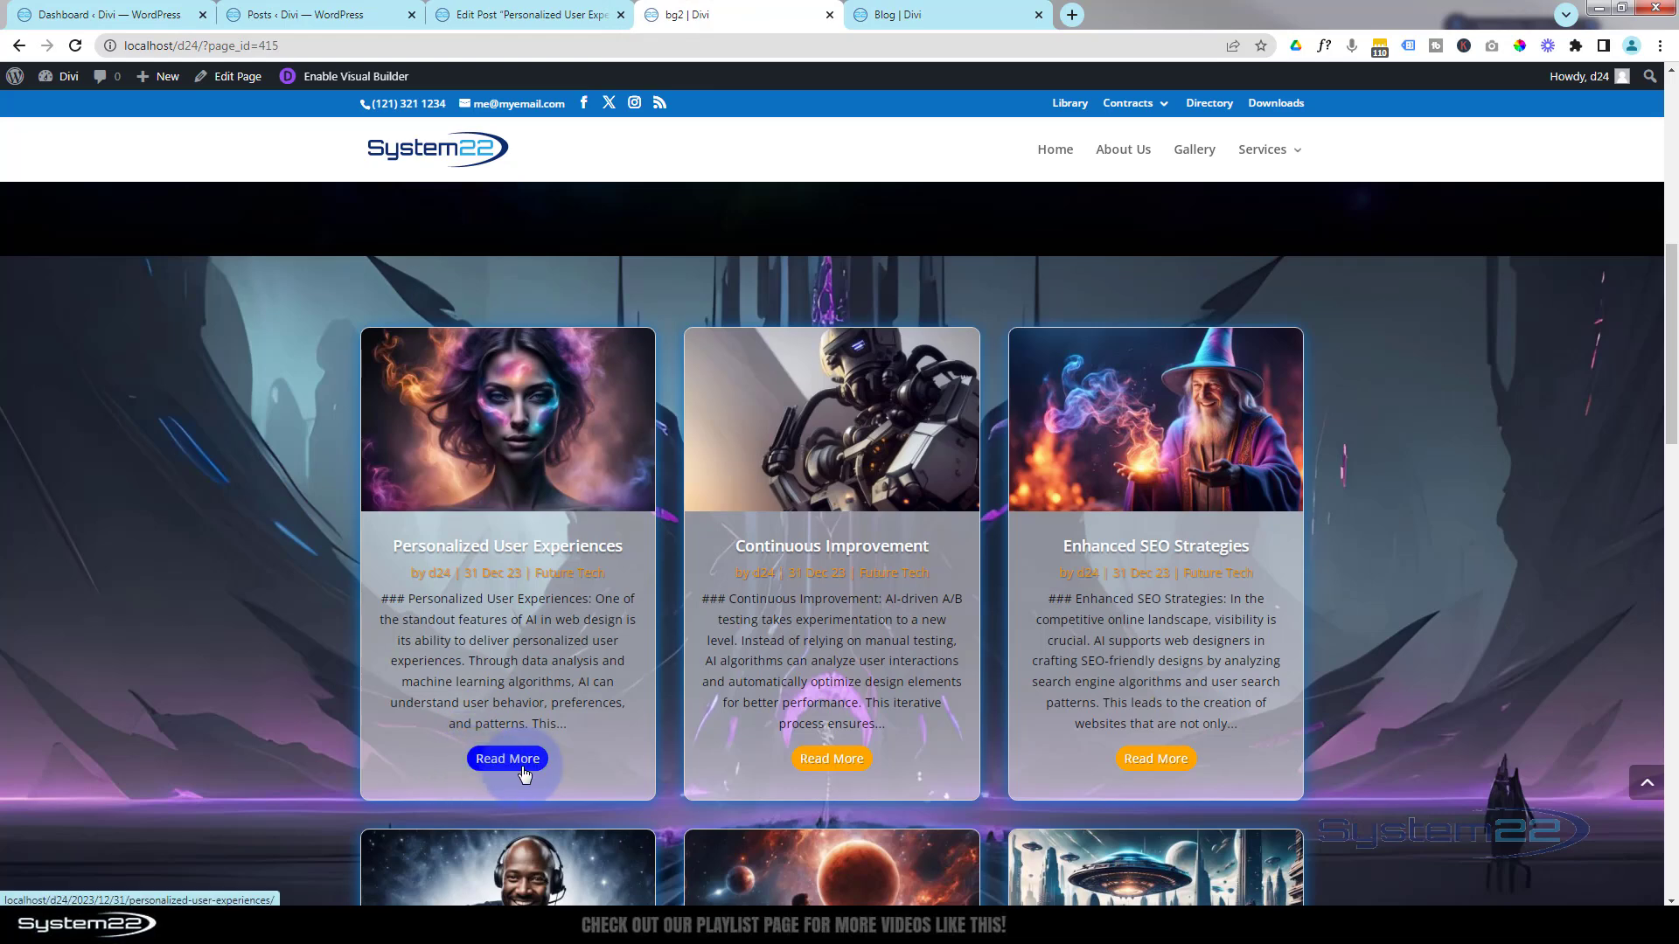
click(959, 11)
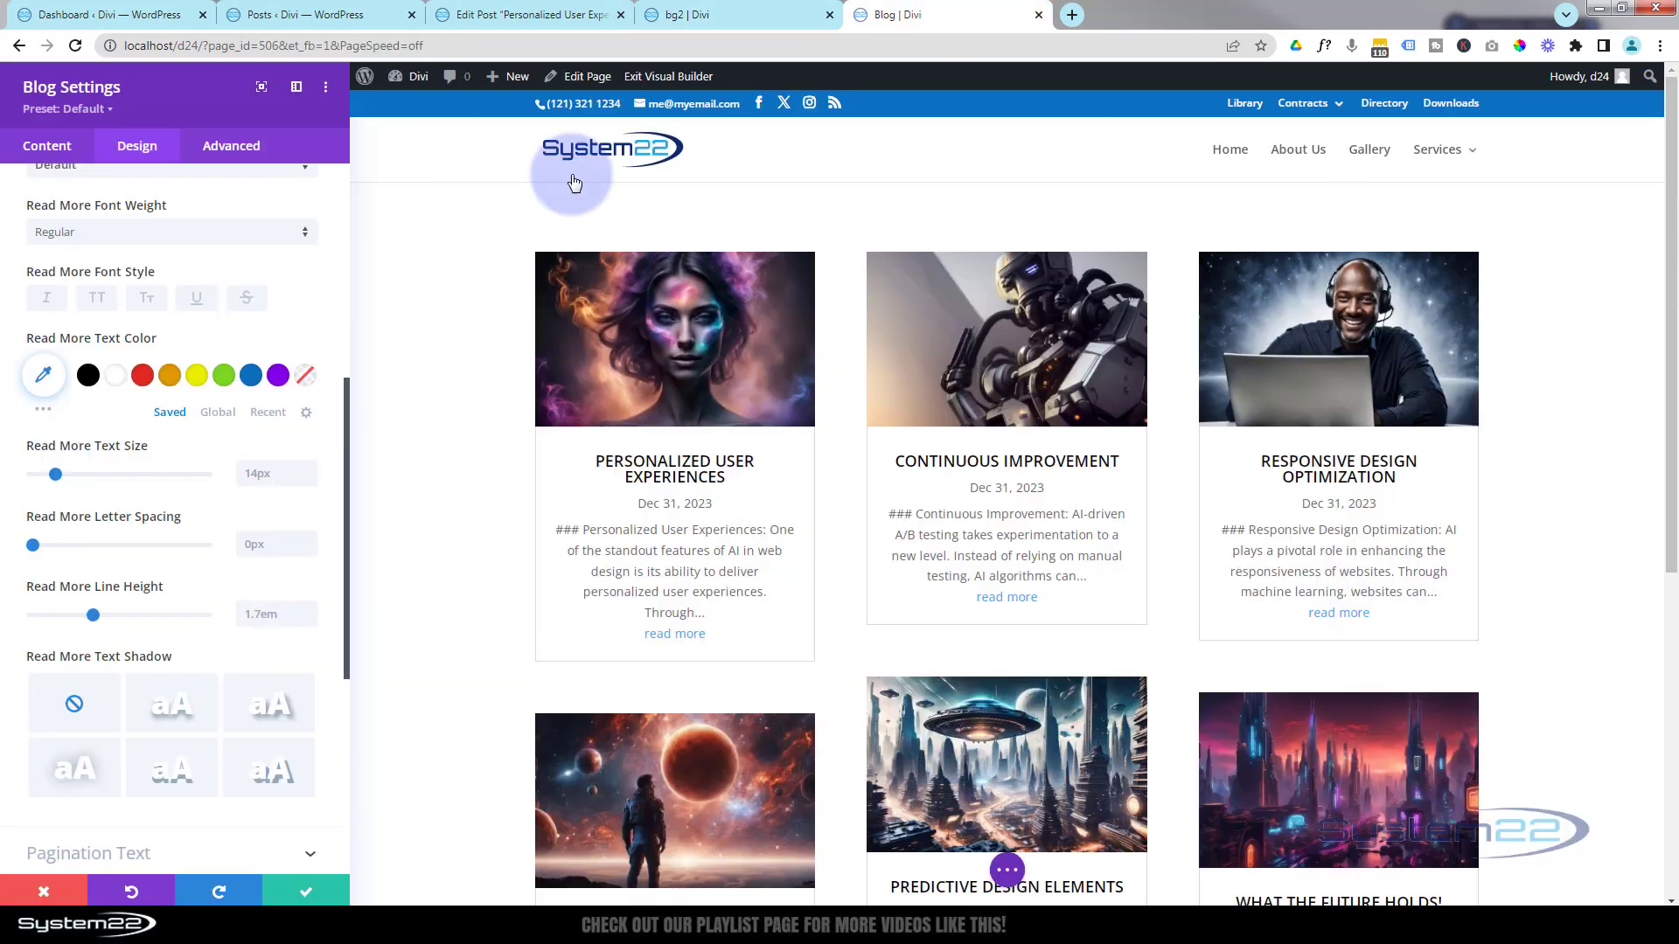
scroll(171, 495, down, 4)
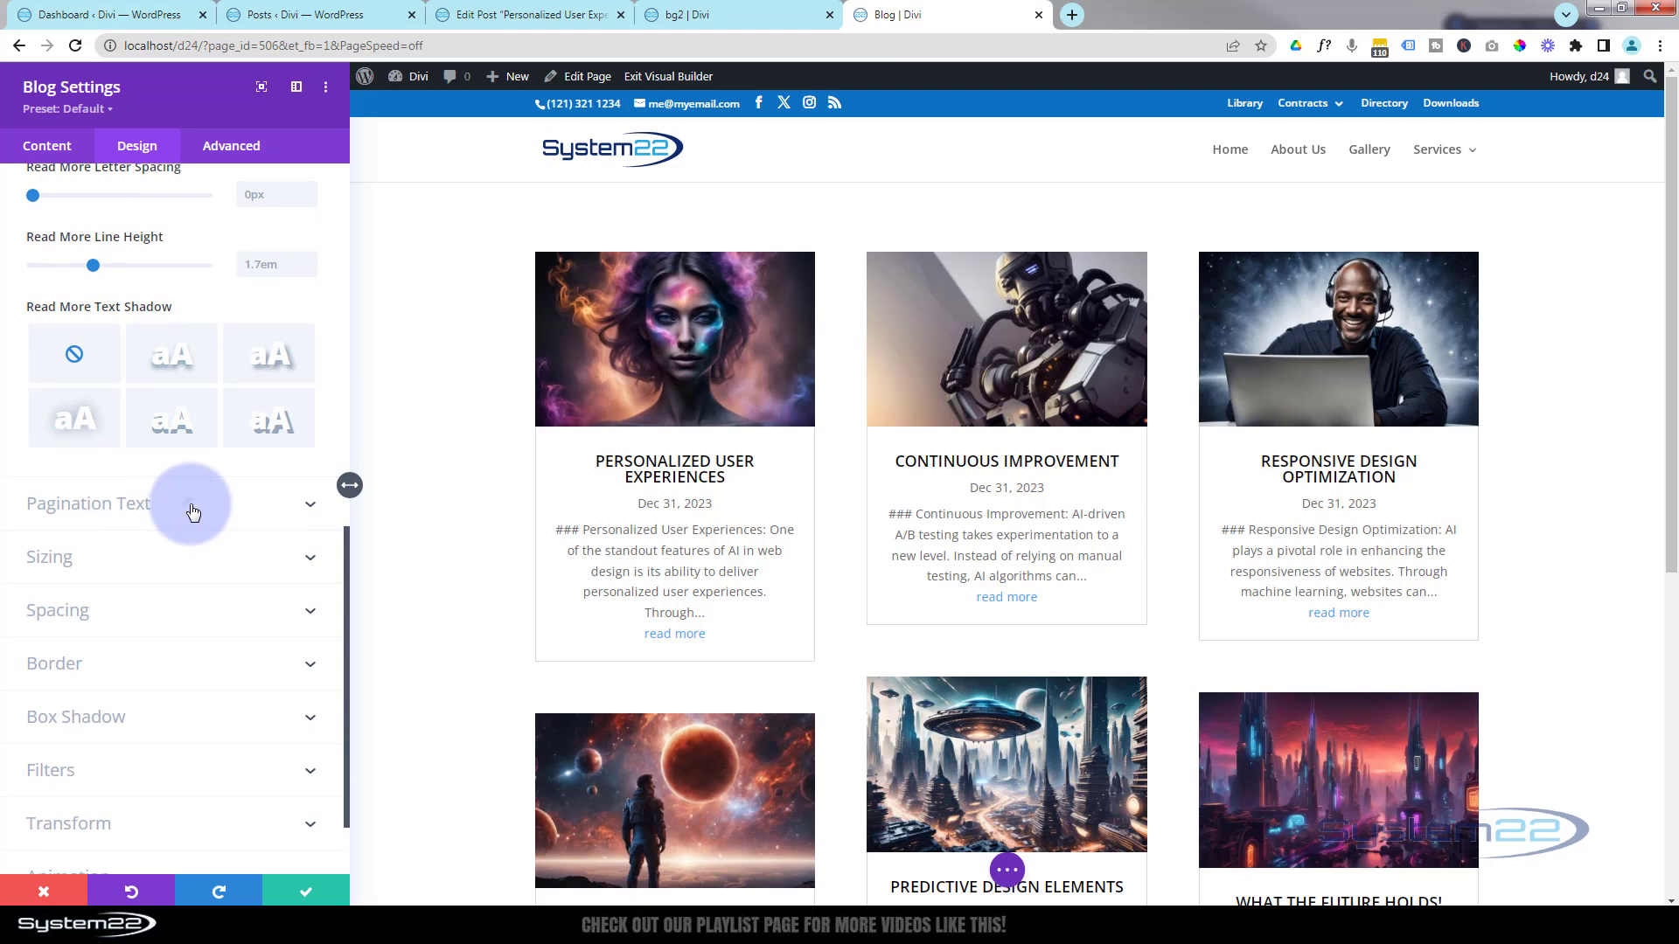
click(192, 505)
scroll(481, 623, down, 4)
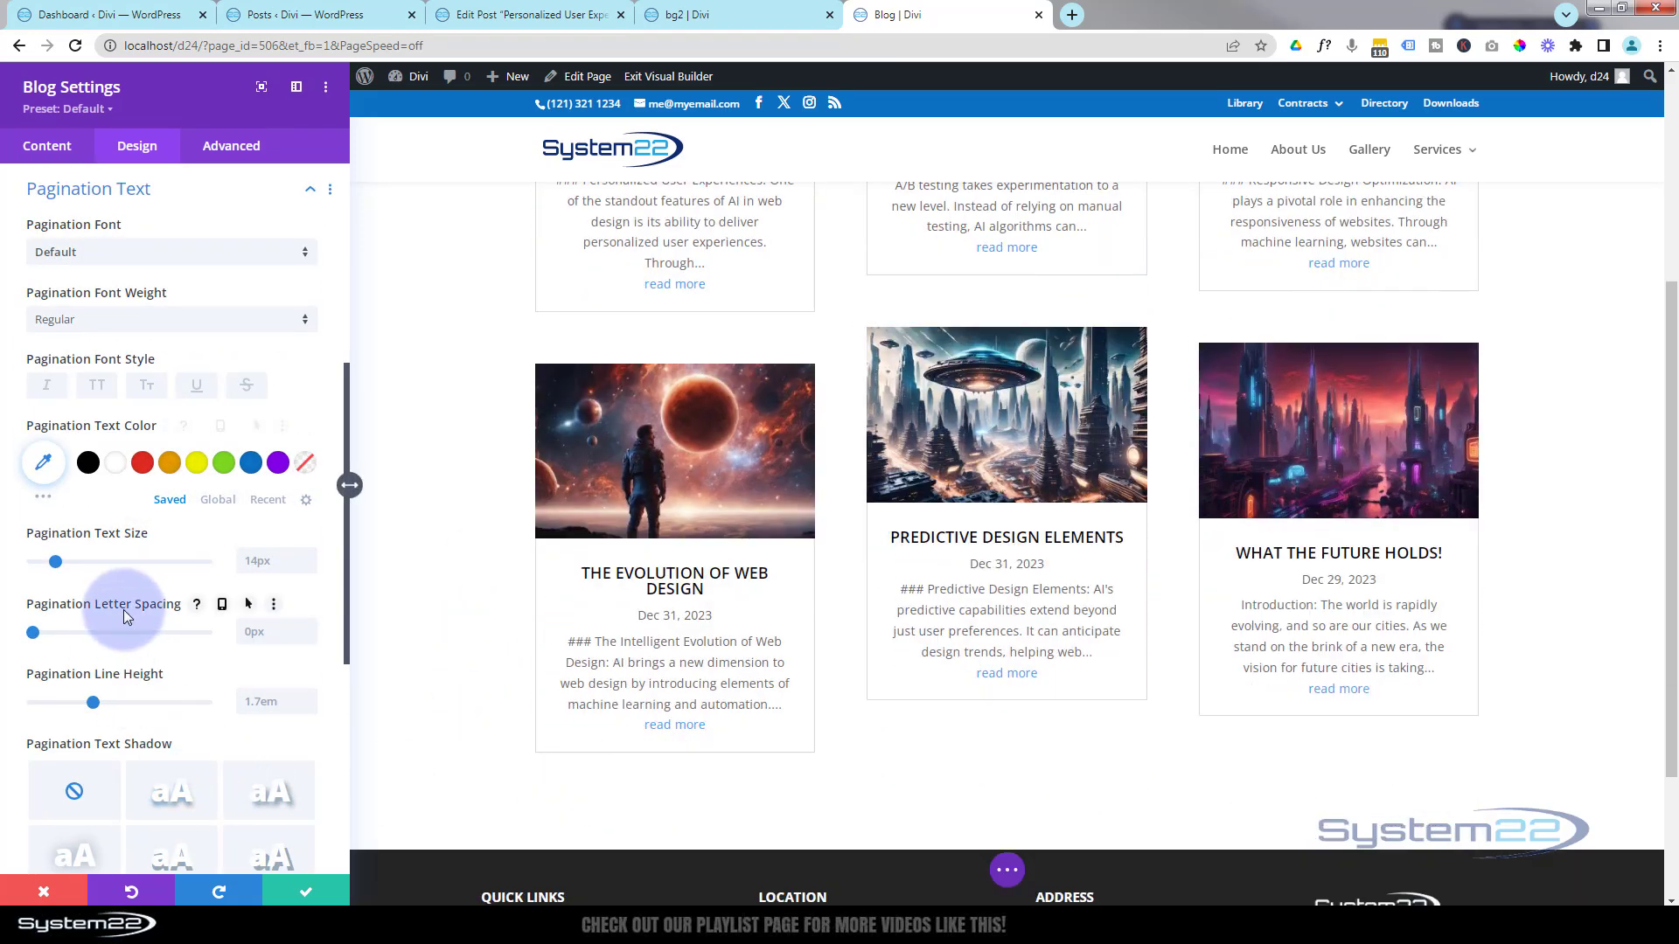
scroll(122, 606, down, 4)
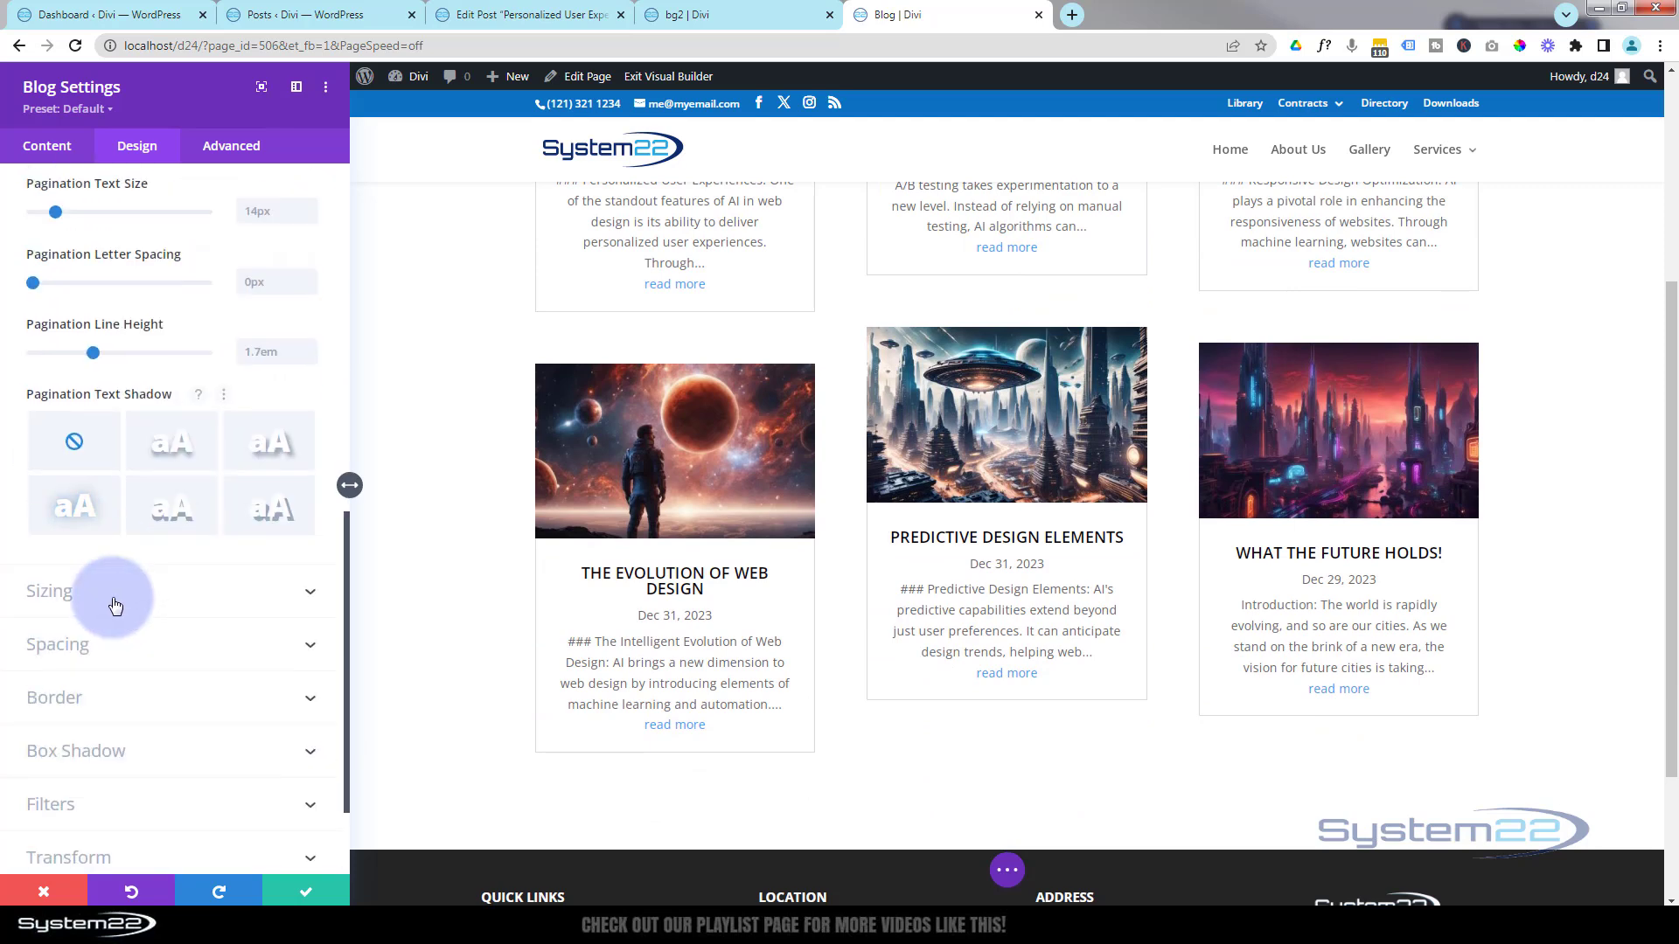
- Try a module width of 72% with center module alignment, and clear the width back to auto
click(117, 600)
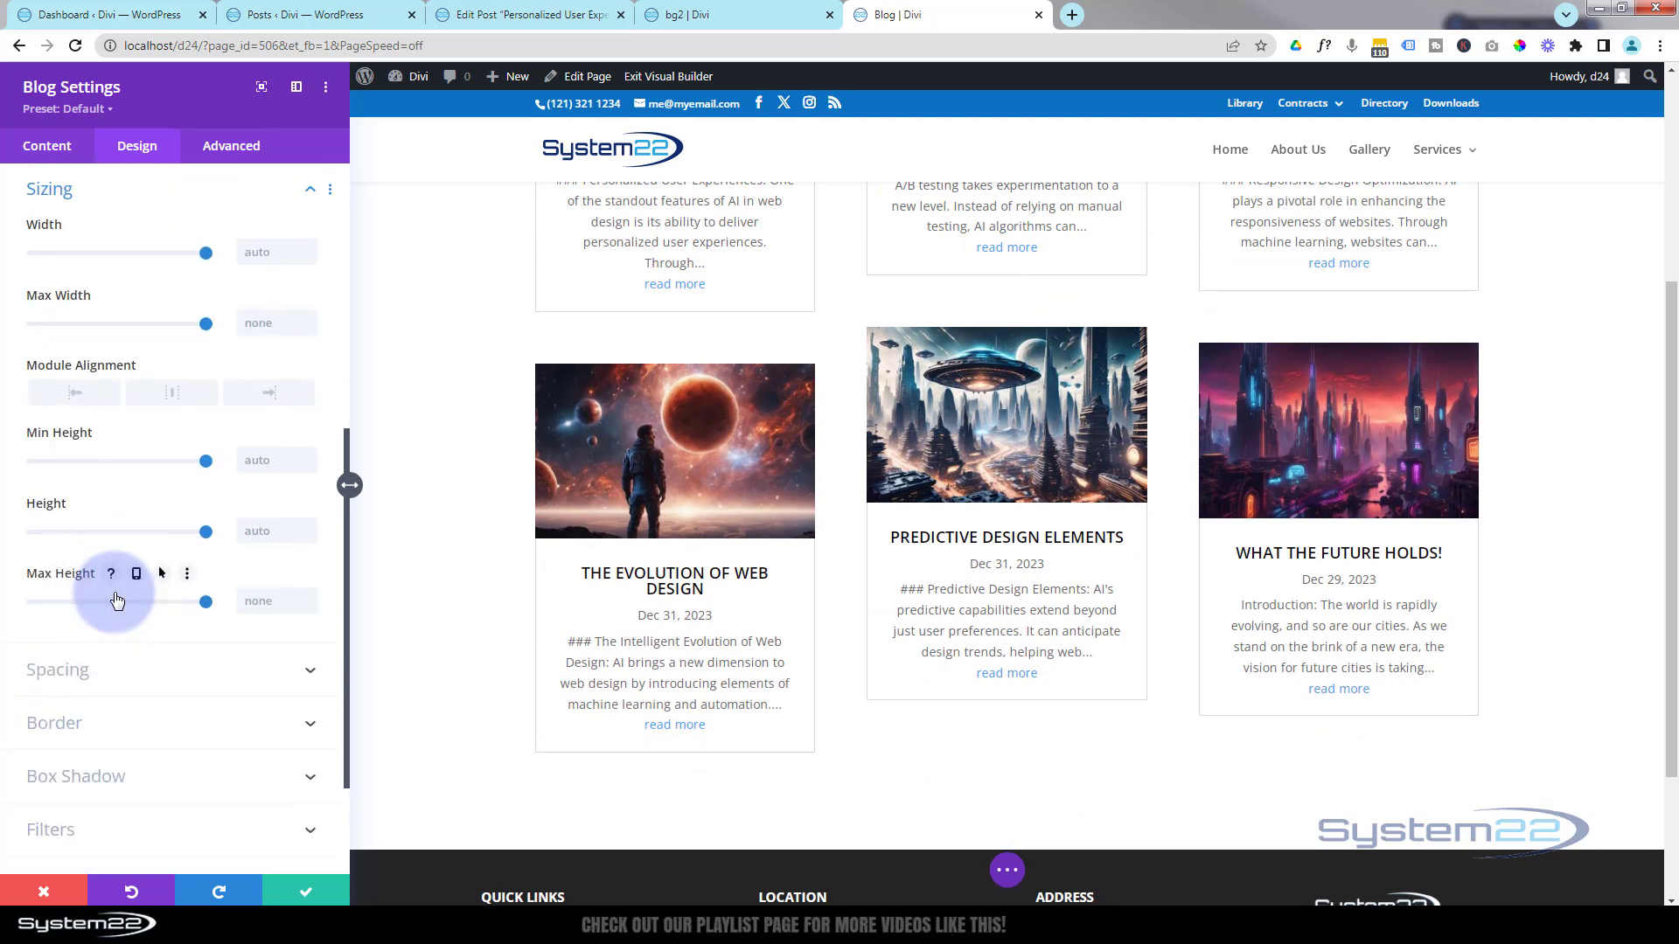
drag(200, 259, 157, 253)
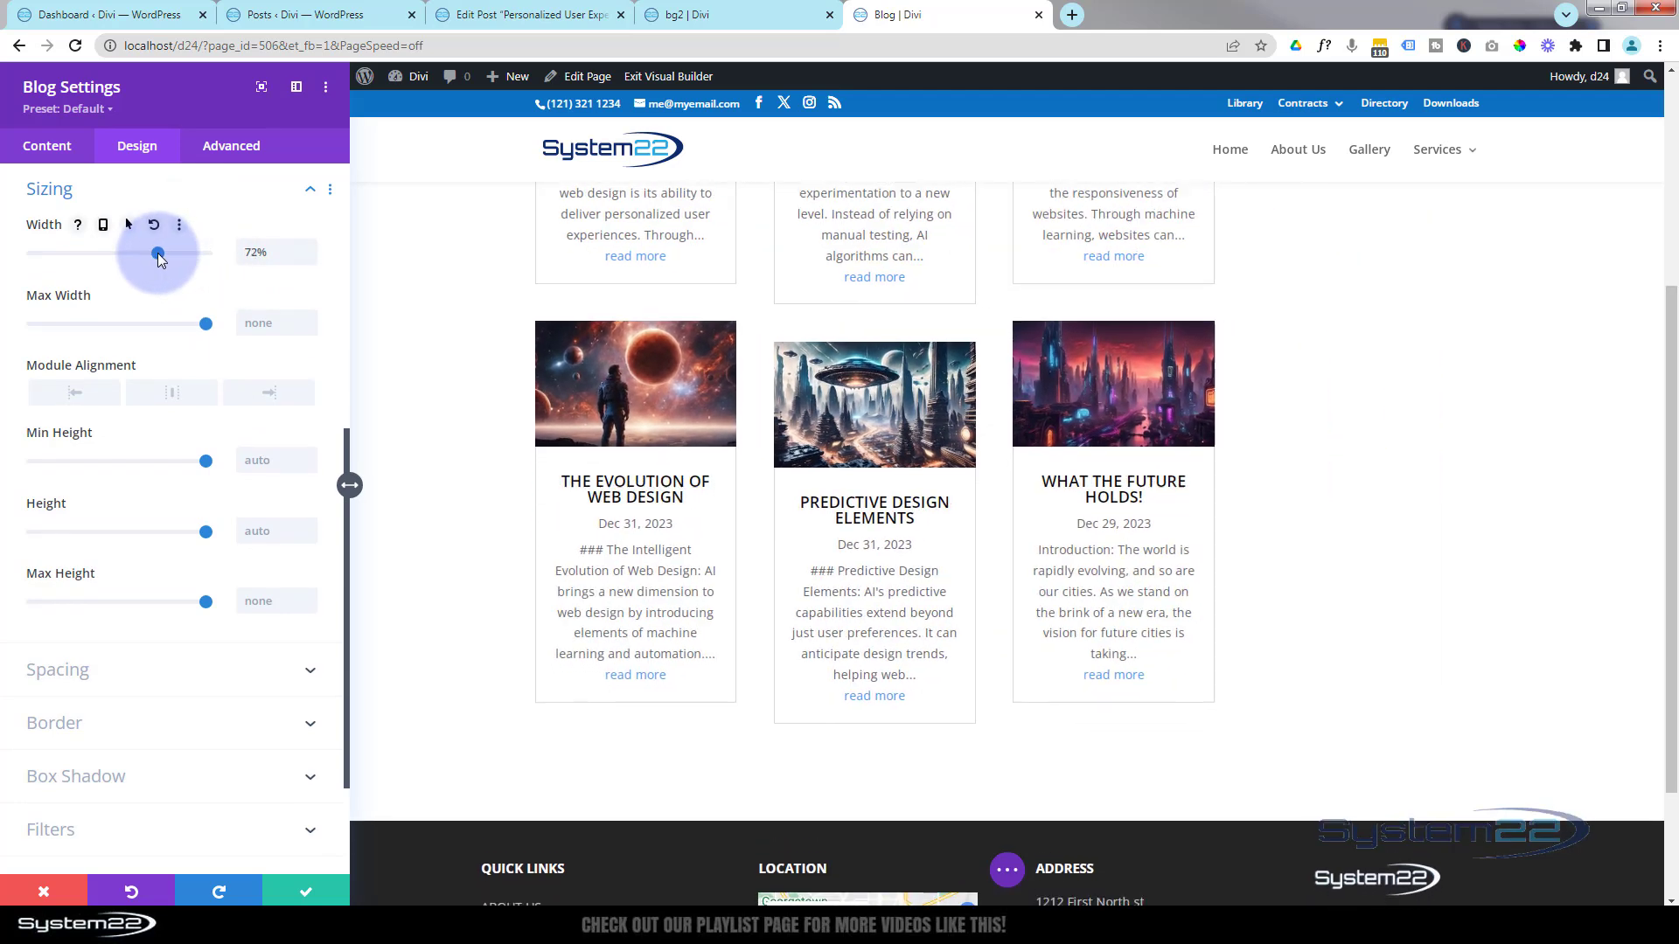
click(164, 396)
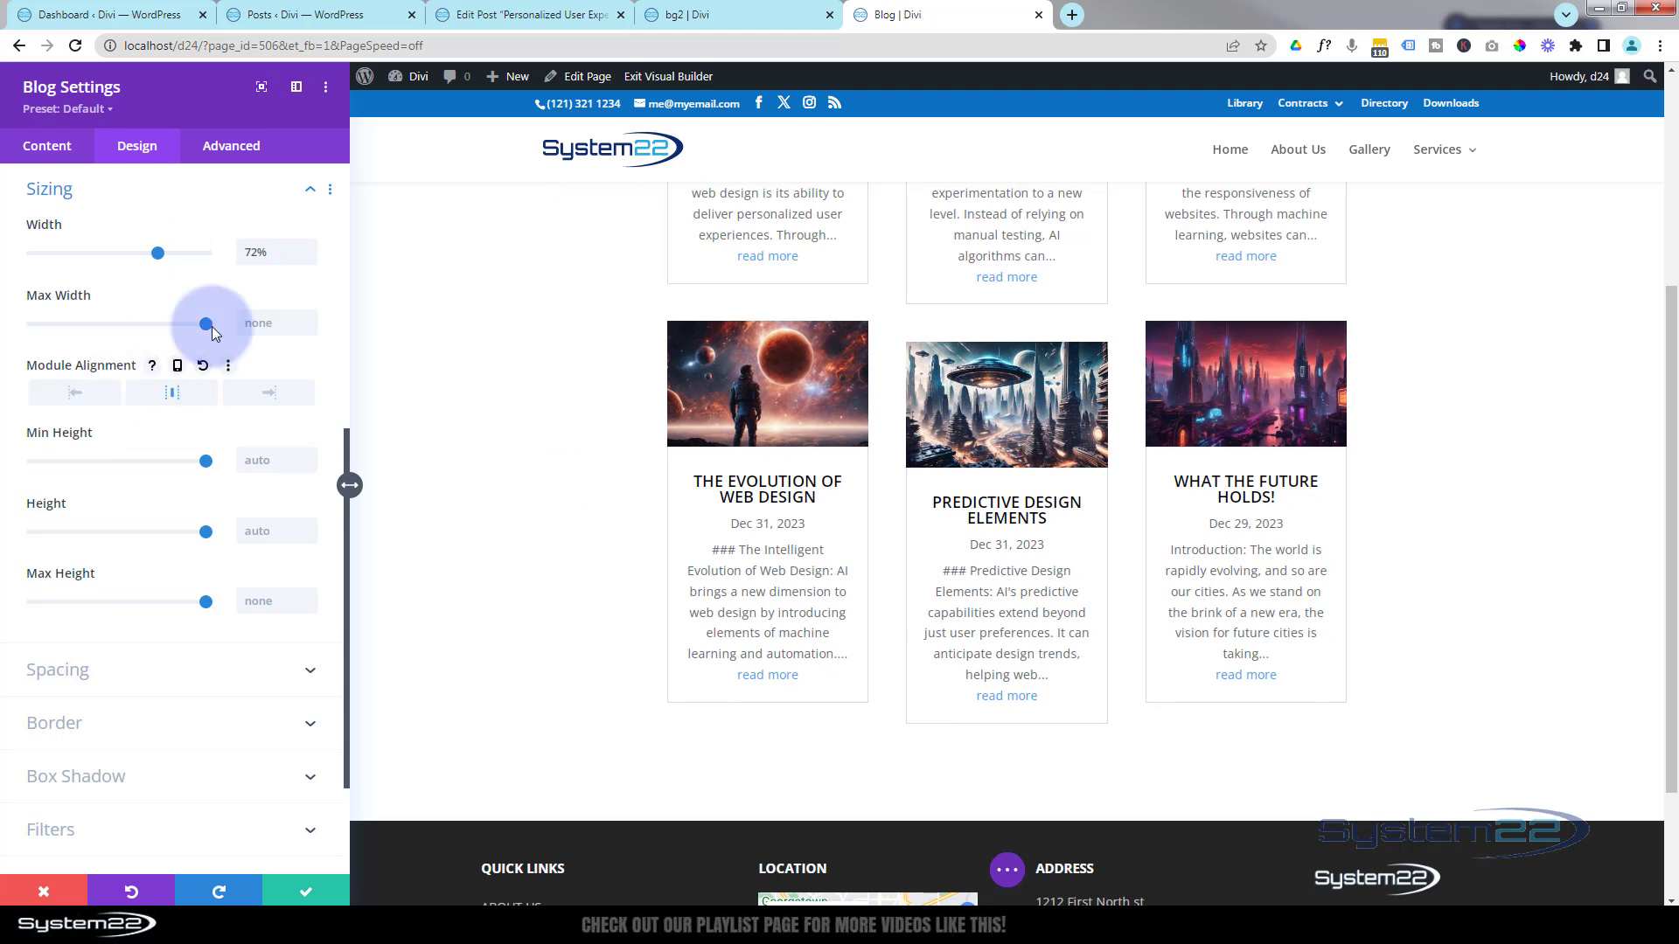
drag(278, 252, 221, 251)
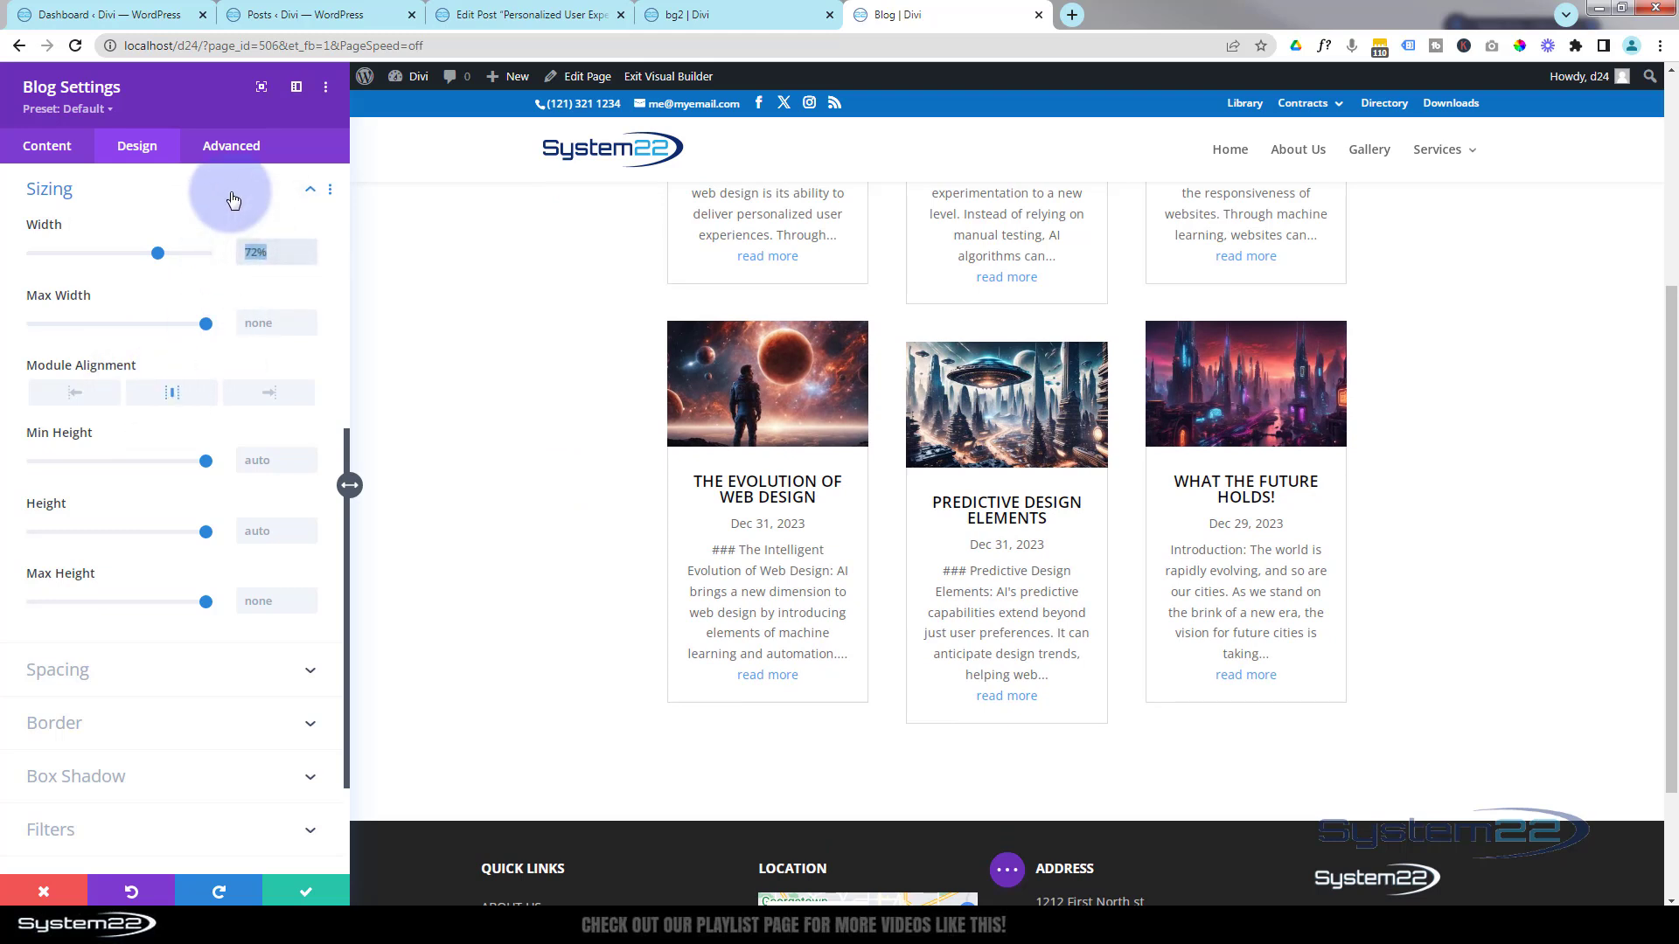
scroll(595, 558, up, 4)
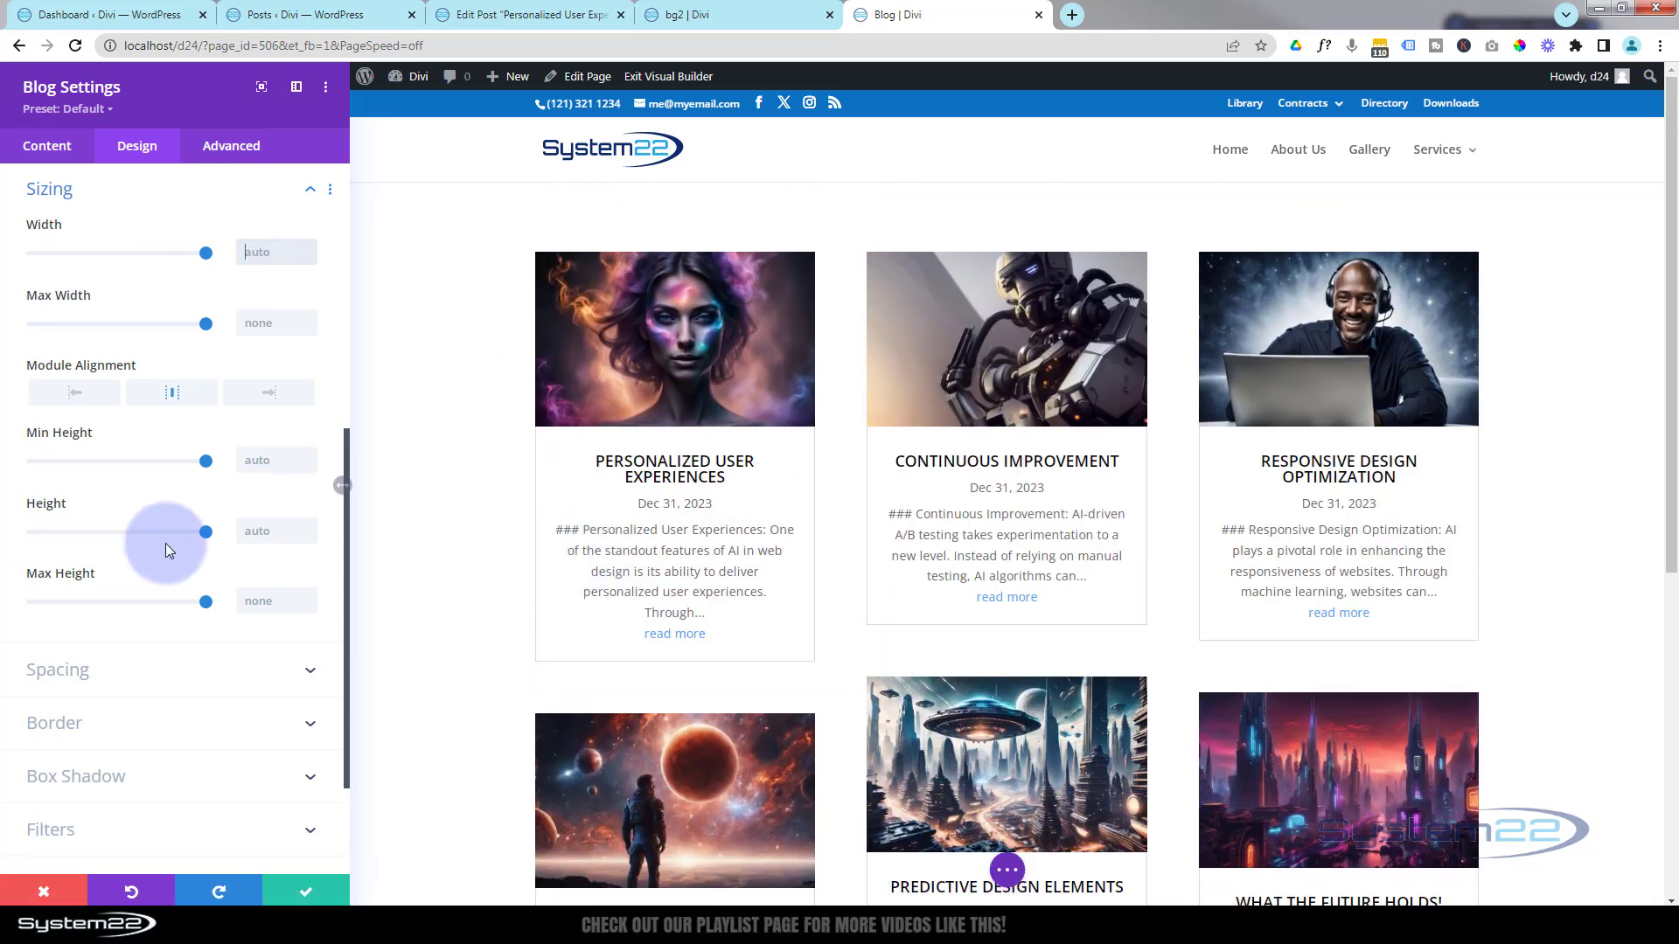
- Round all four grid layout corners of the post cards to 10px
scroll(166, 551, down, 2)
click(153, 579)
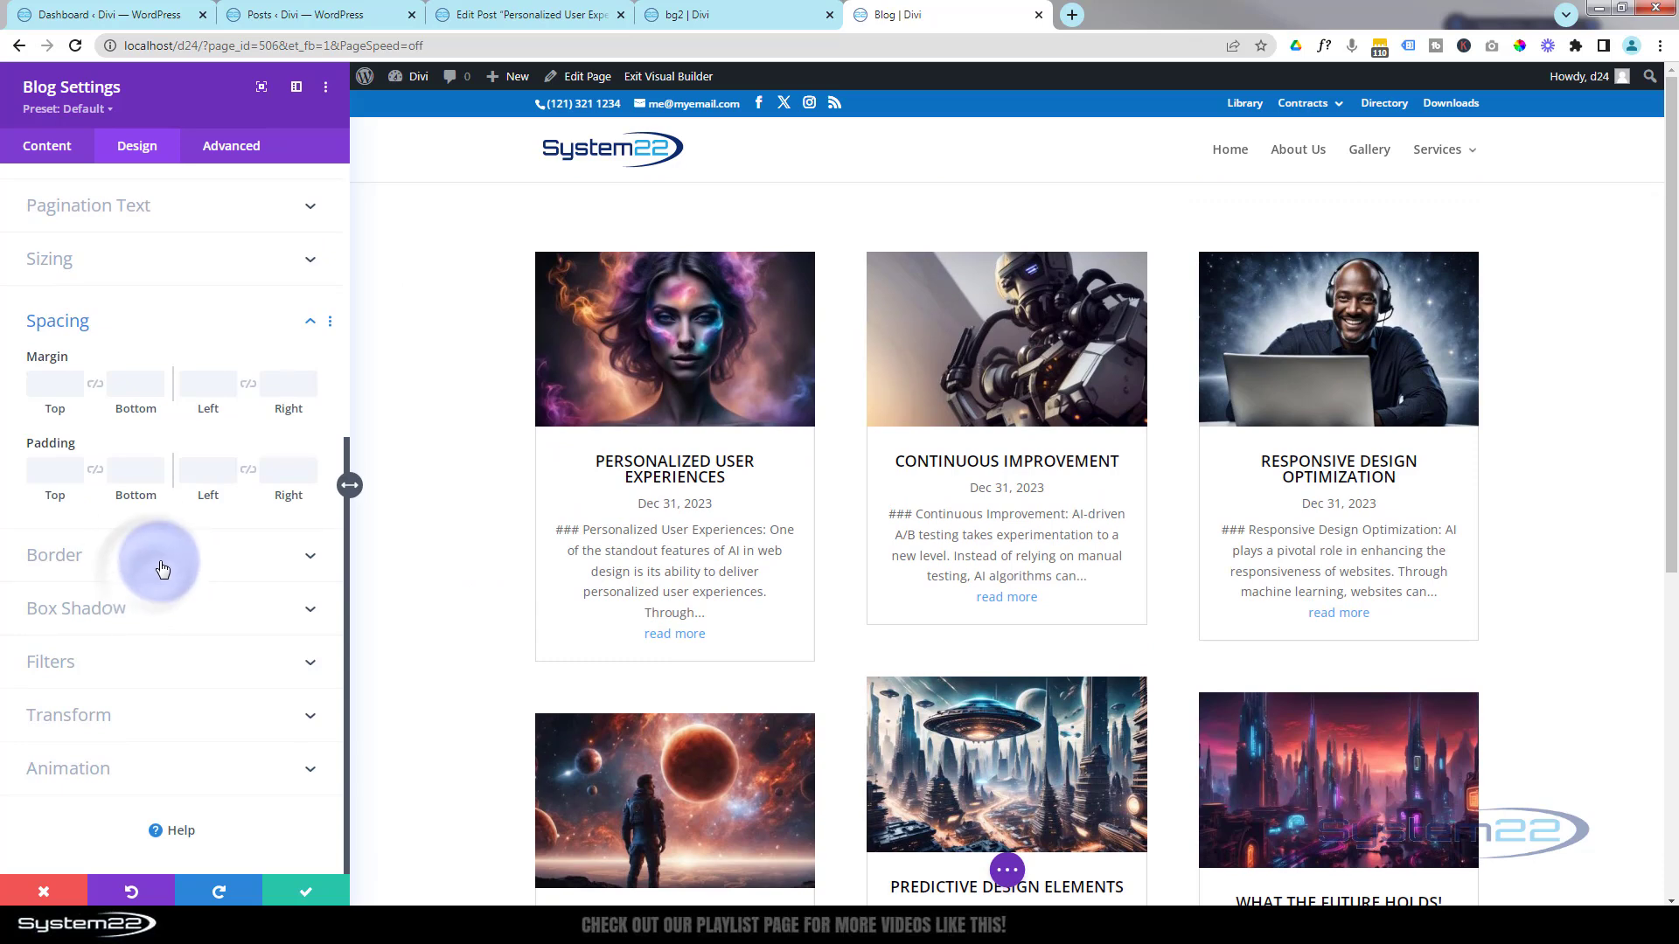
click(157, 564)
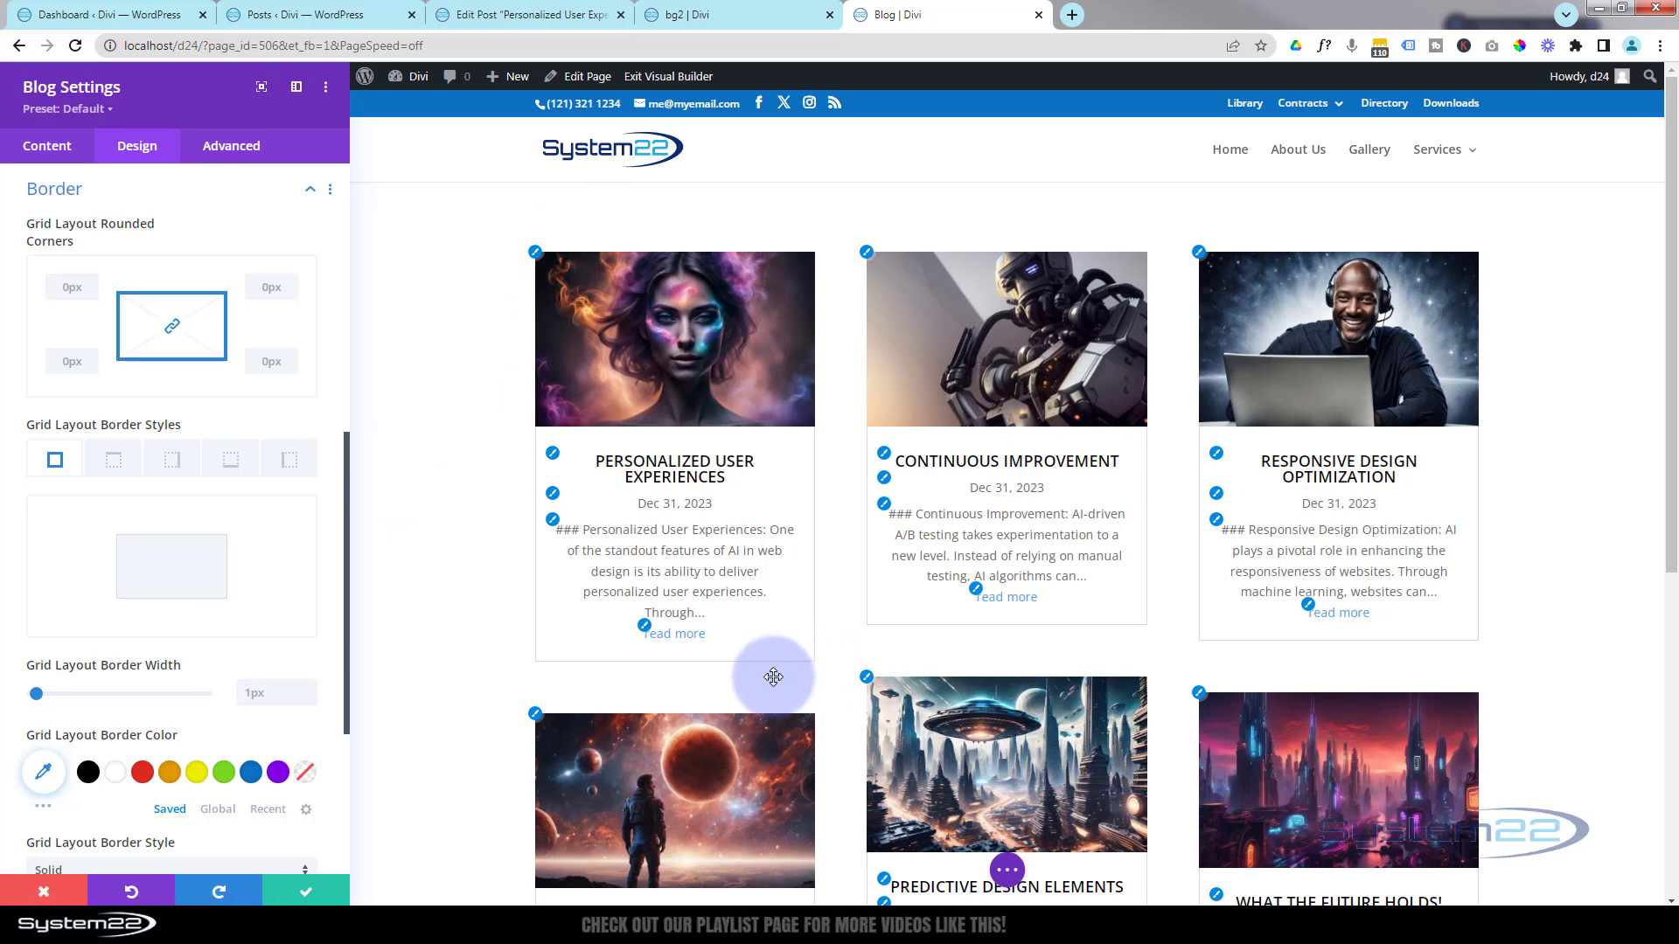
click(63, 285)
text(10)
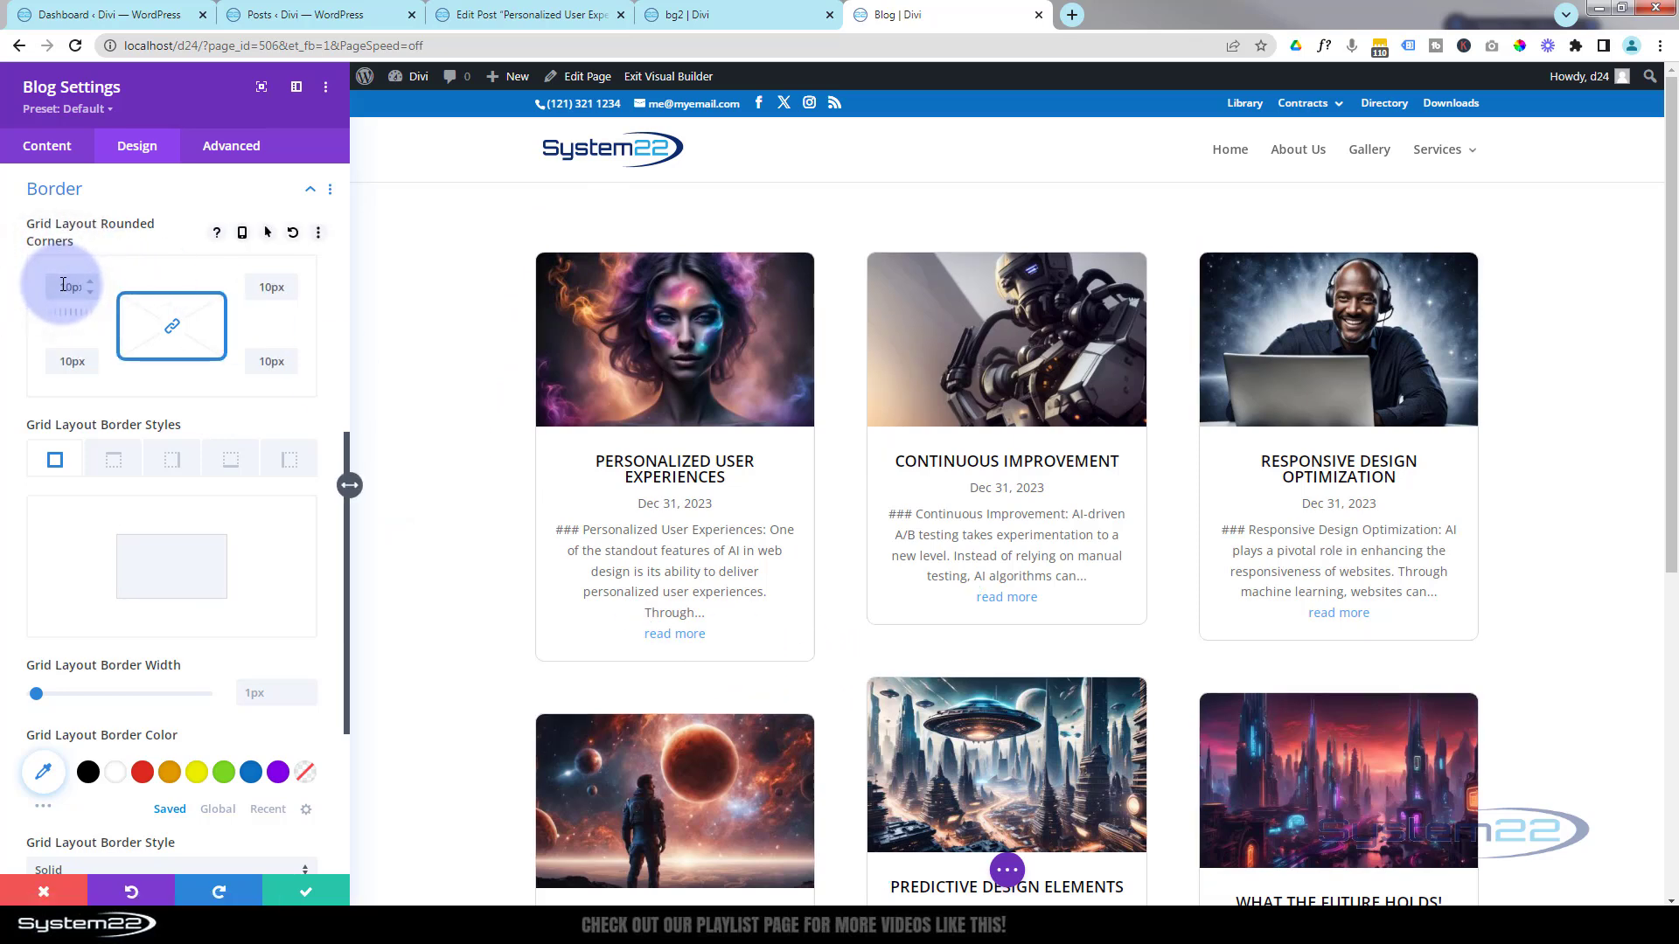
- Check the remaining grid border options and the post cards on the page, and save the Blog module settings
scroll(105, 461, down, 4)
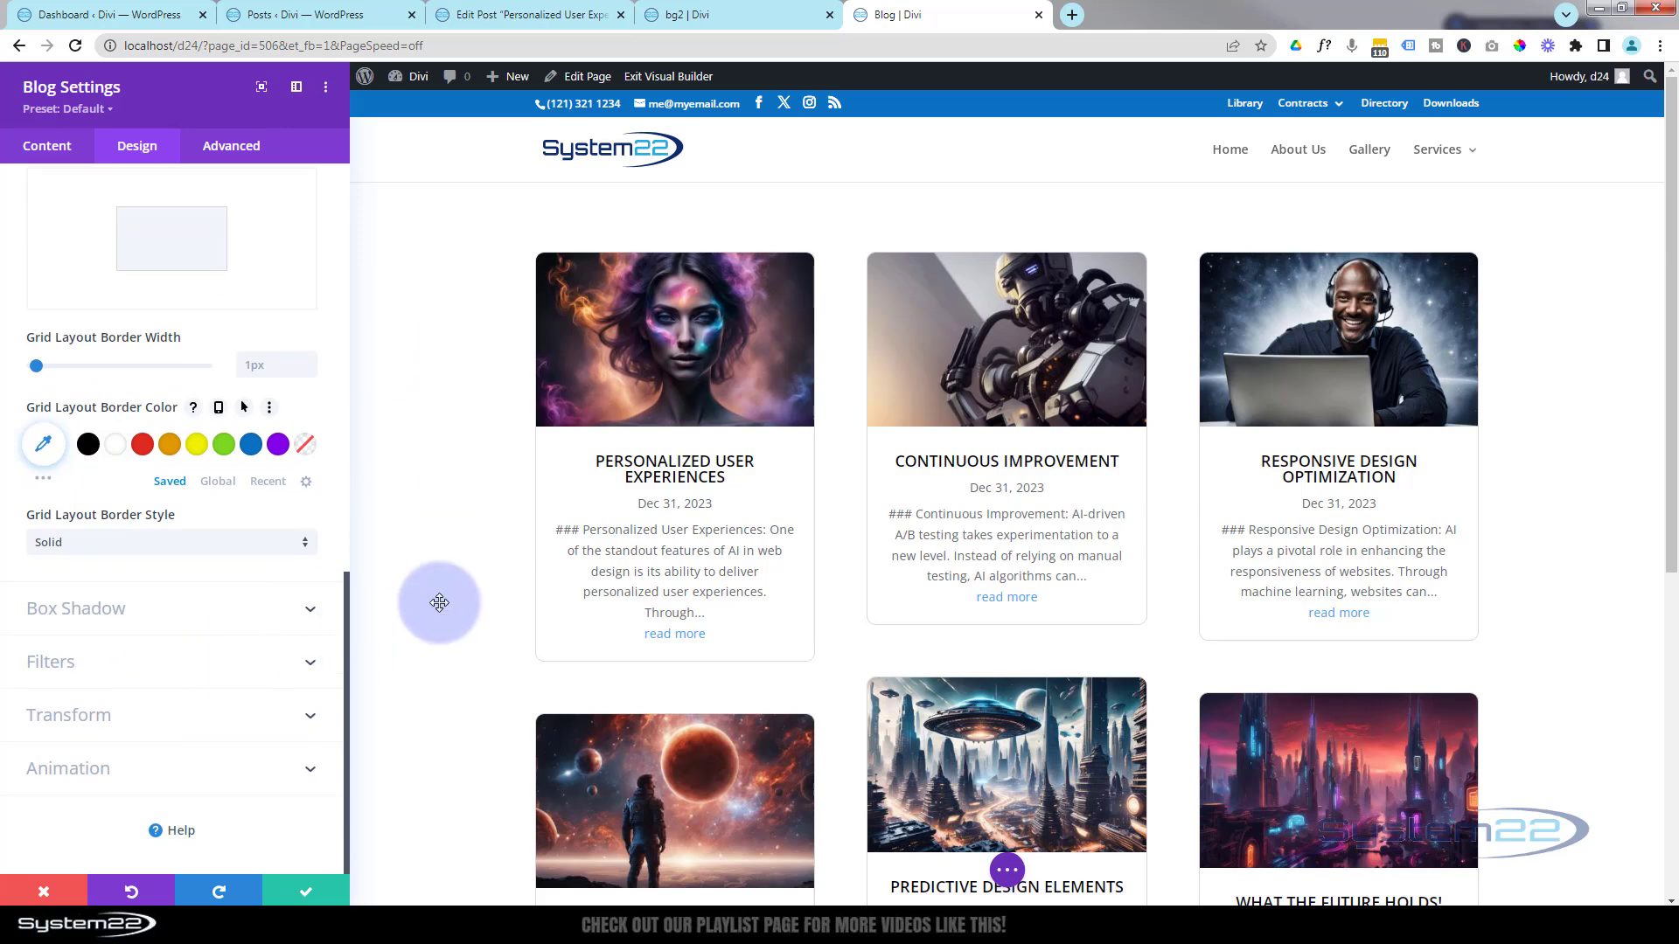
scroll(439, 603, down, 3)
scroll(443, 605, up, 2)
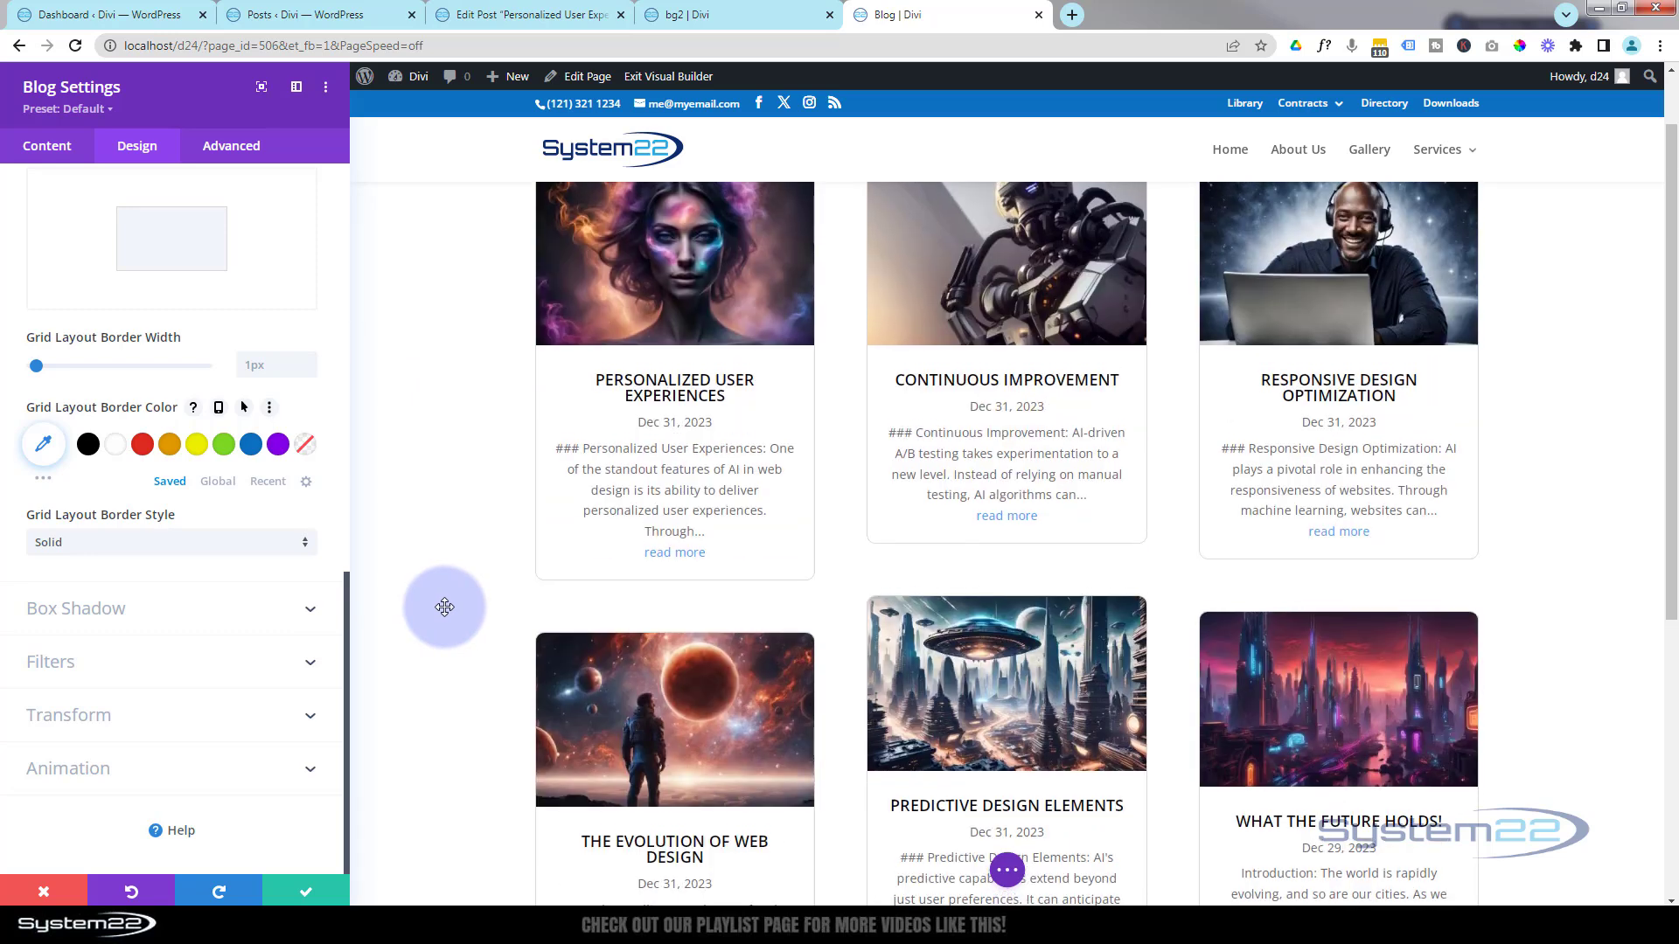
scroll(445, 607, up, 1)
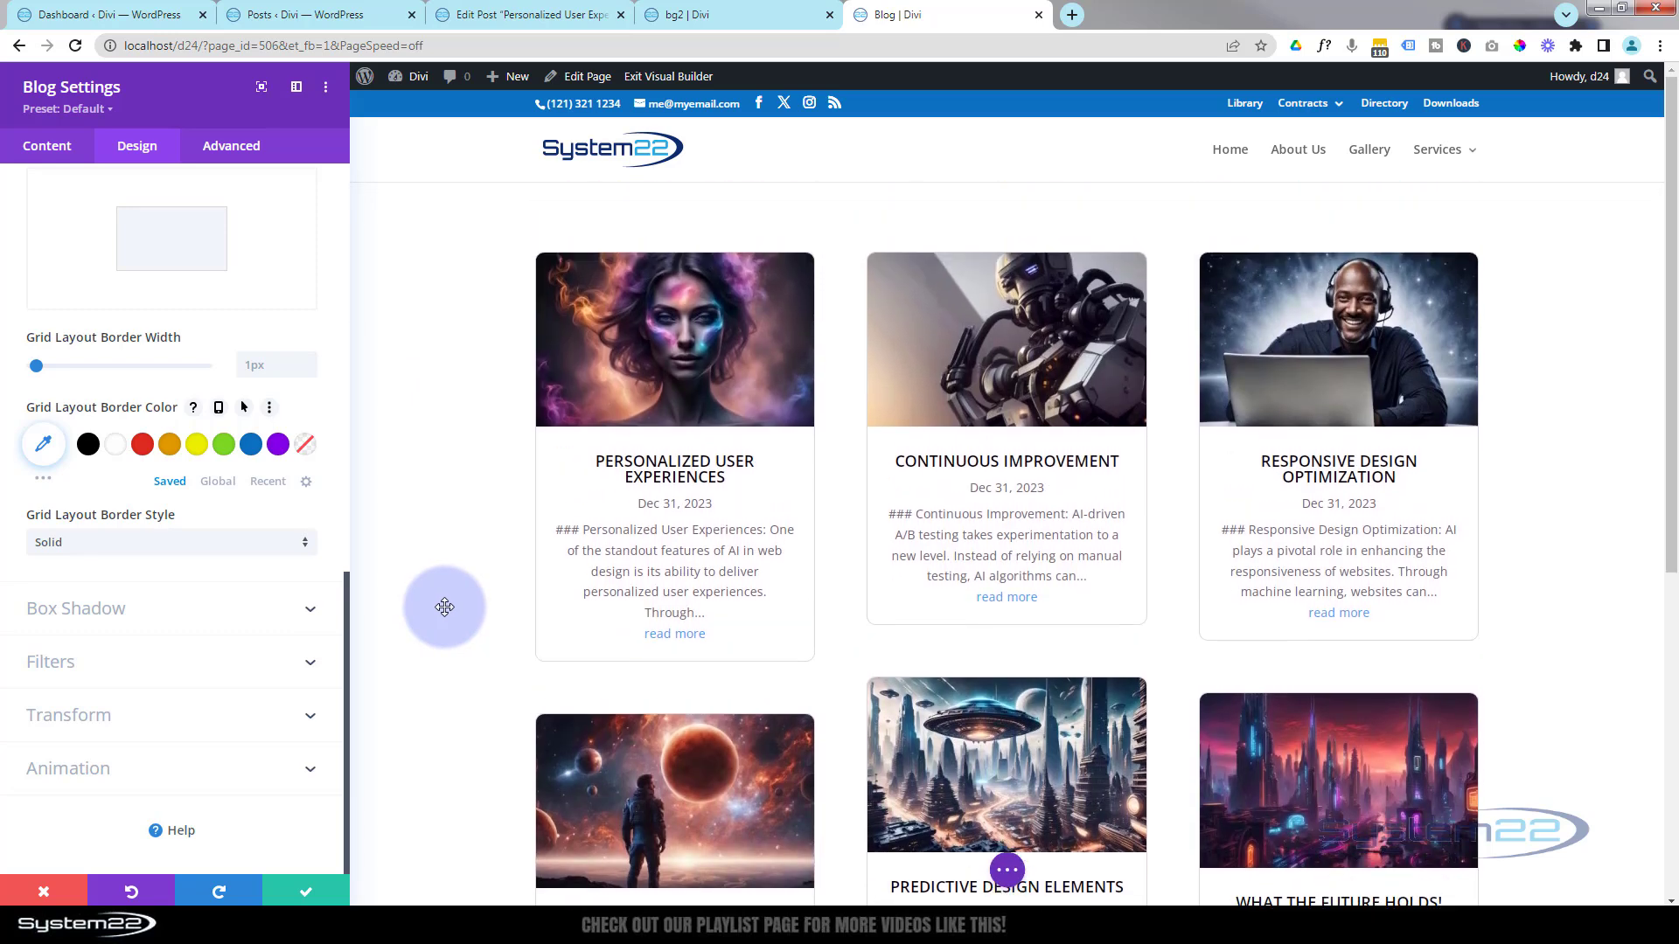
click(303, 891)
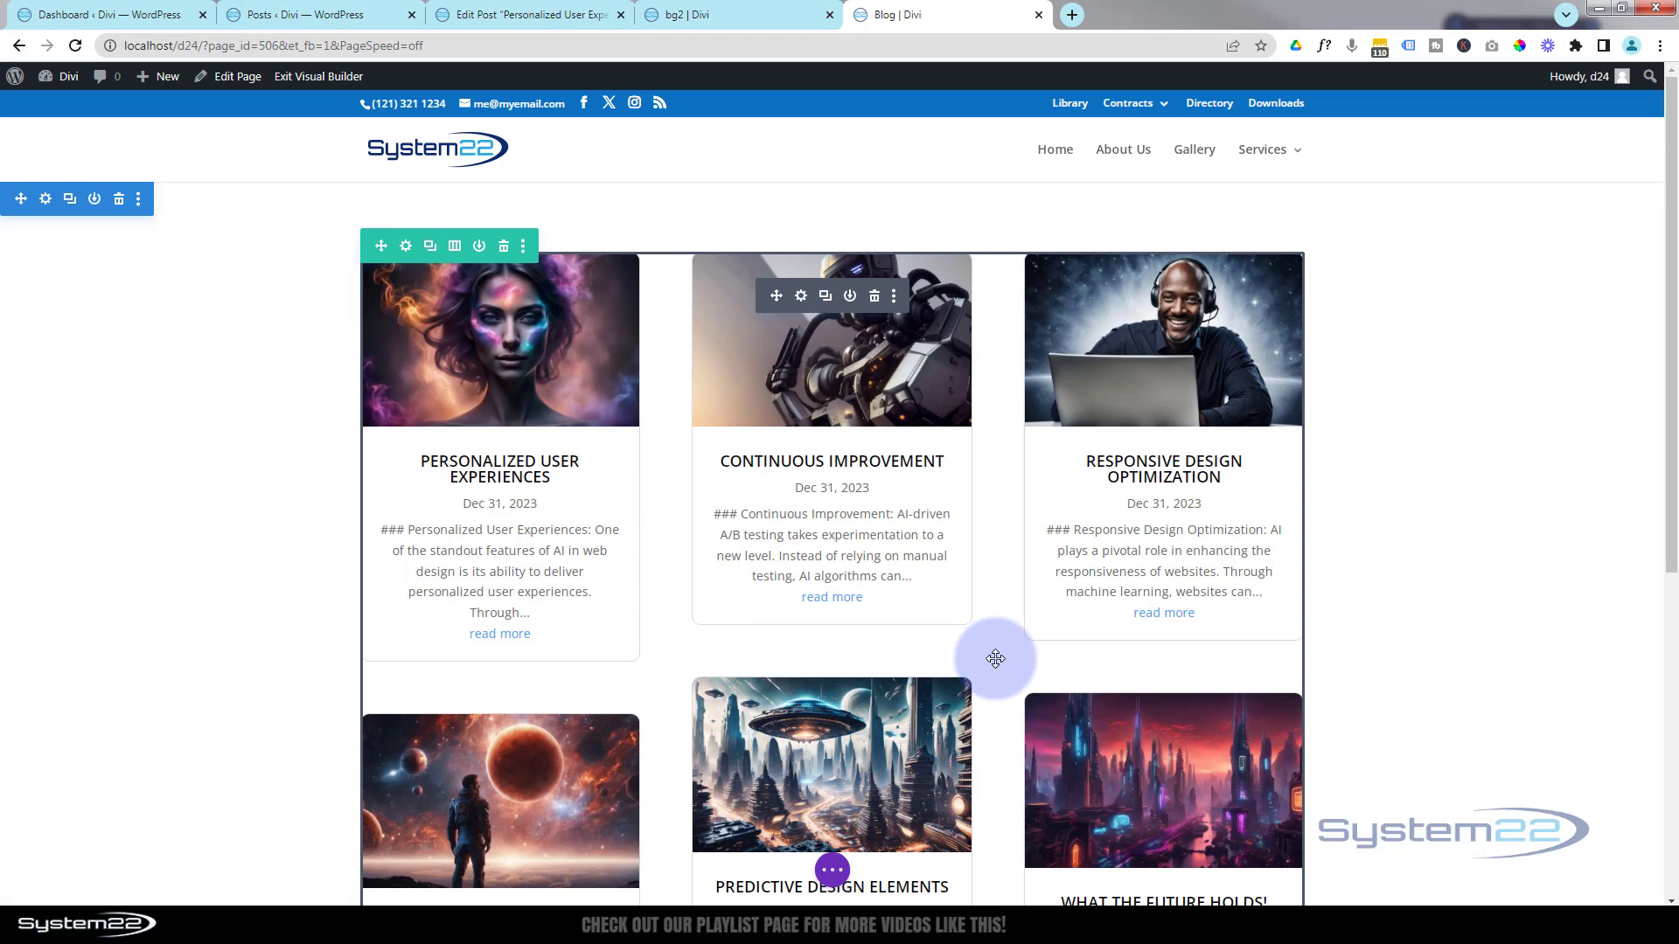
- Enable the custom gutter width in the sizing options of the row that holds the post grid
click(406, 249)
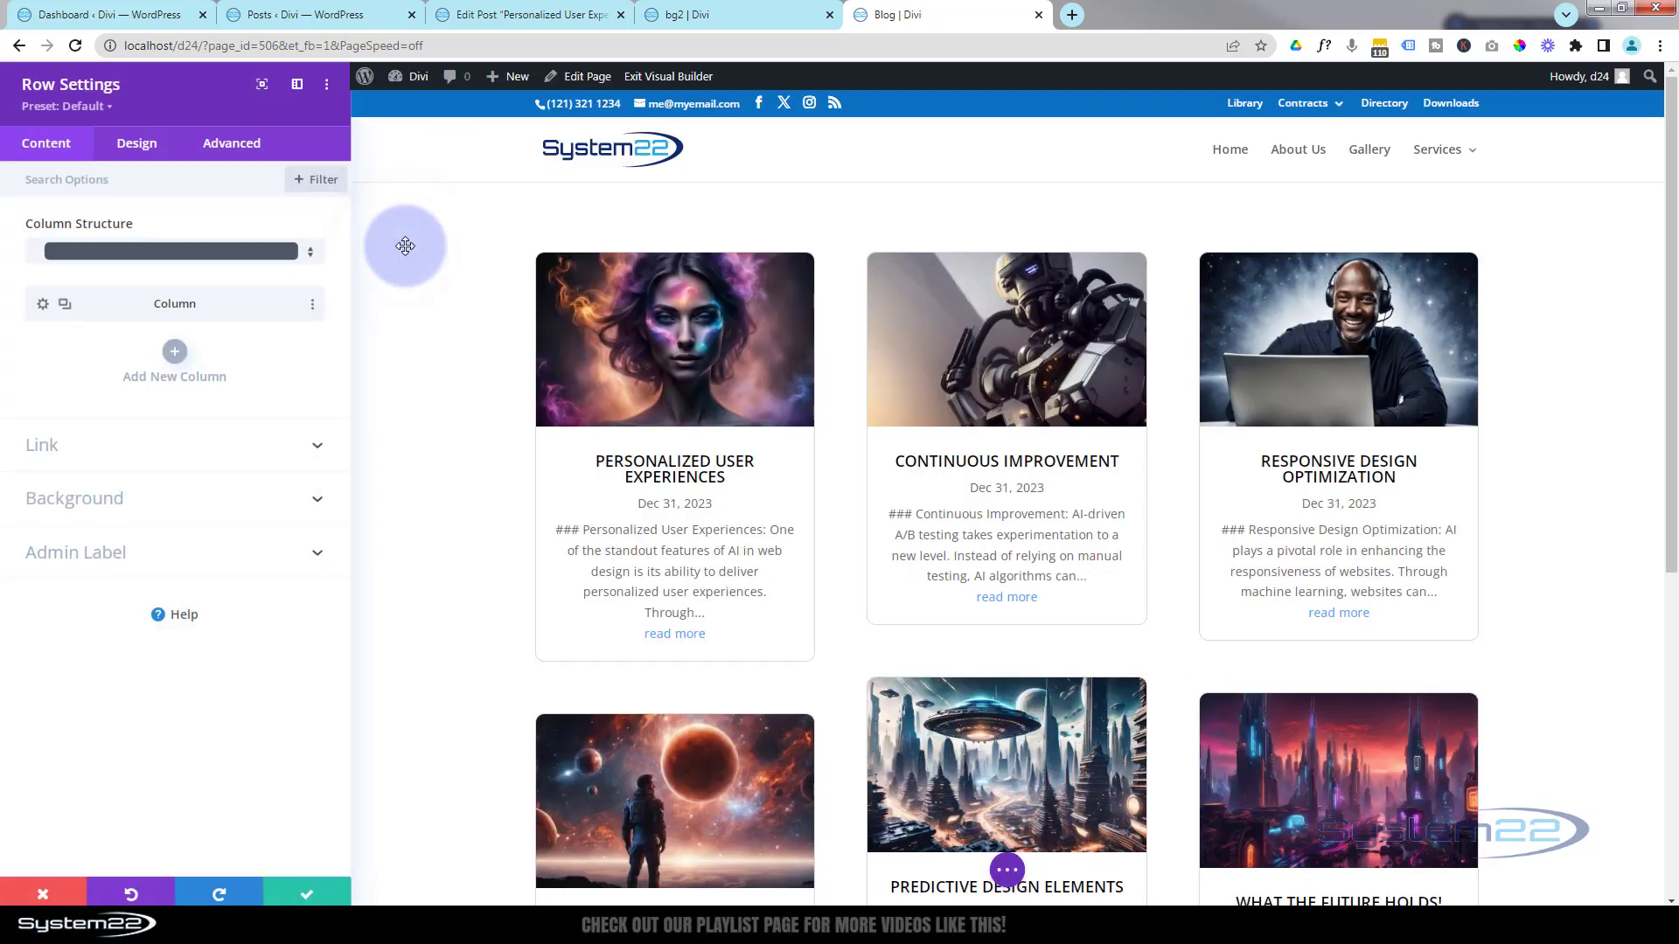
click(146, 153)
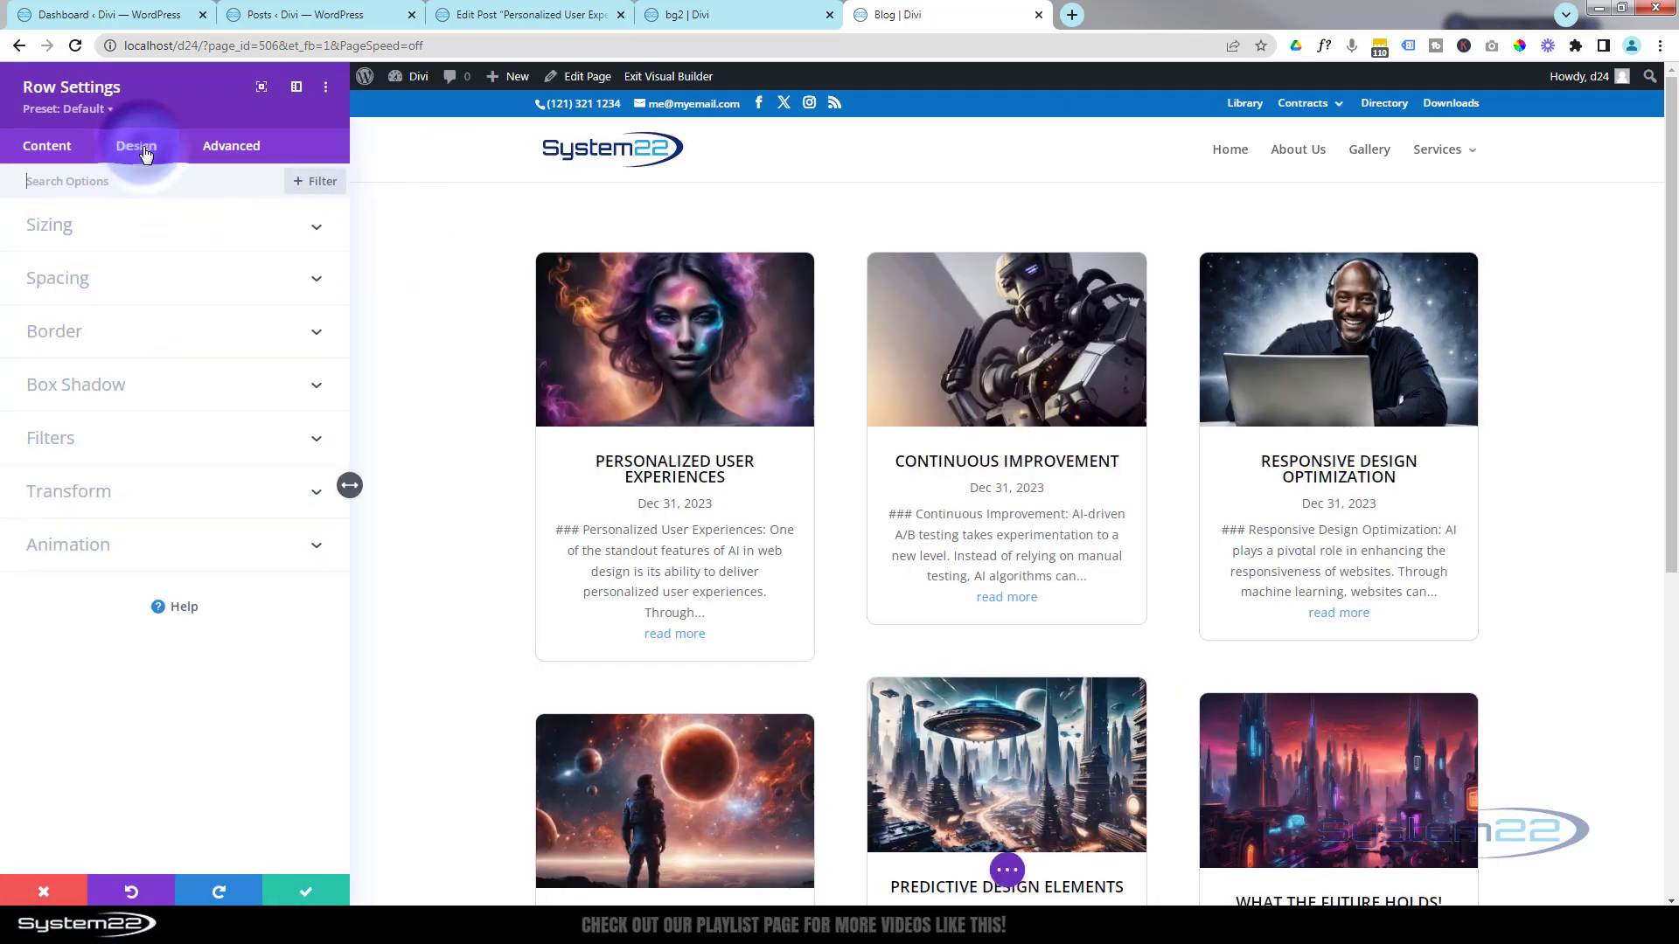
click(160, 228)
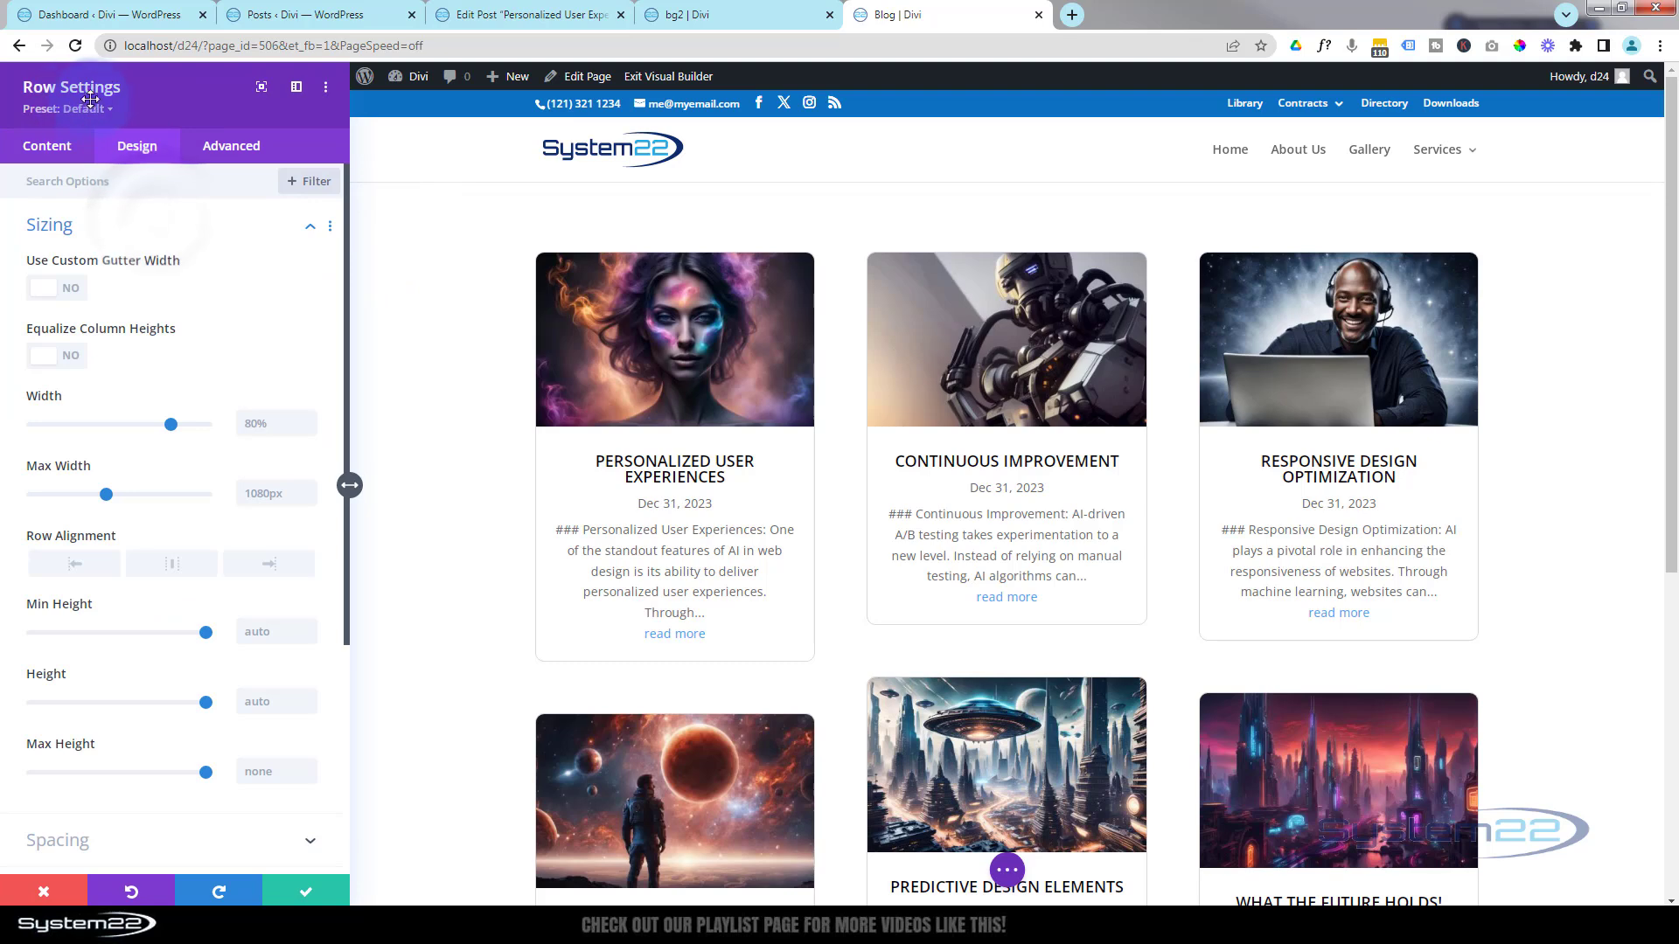
click(75, 288)
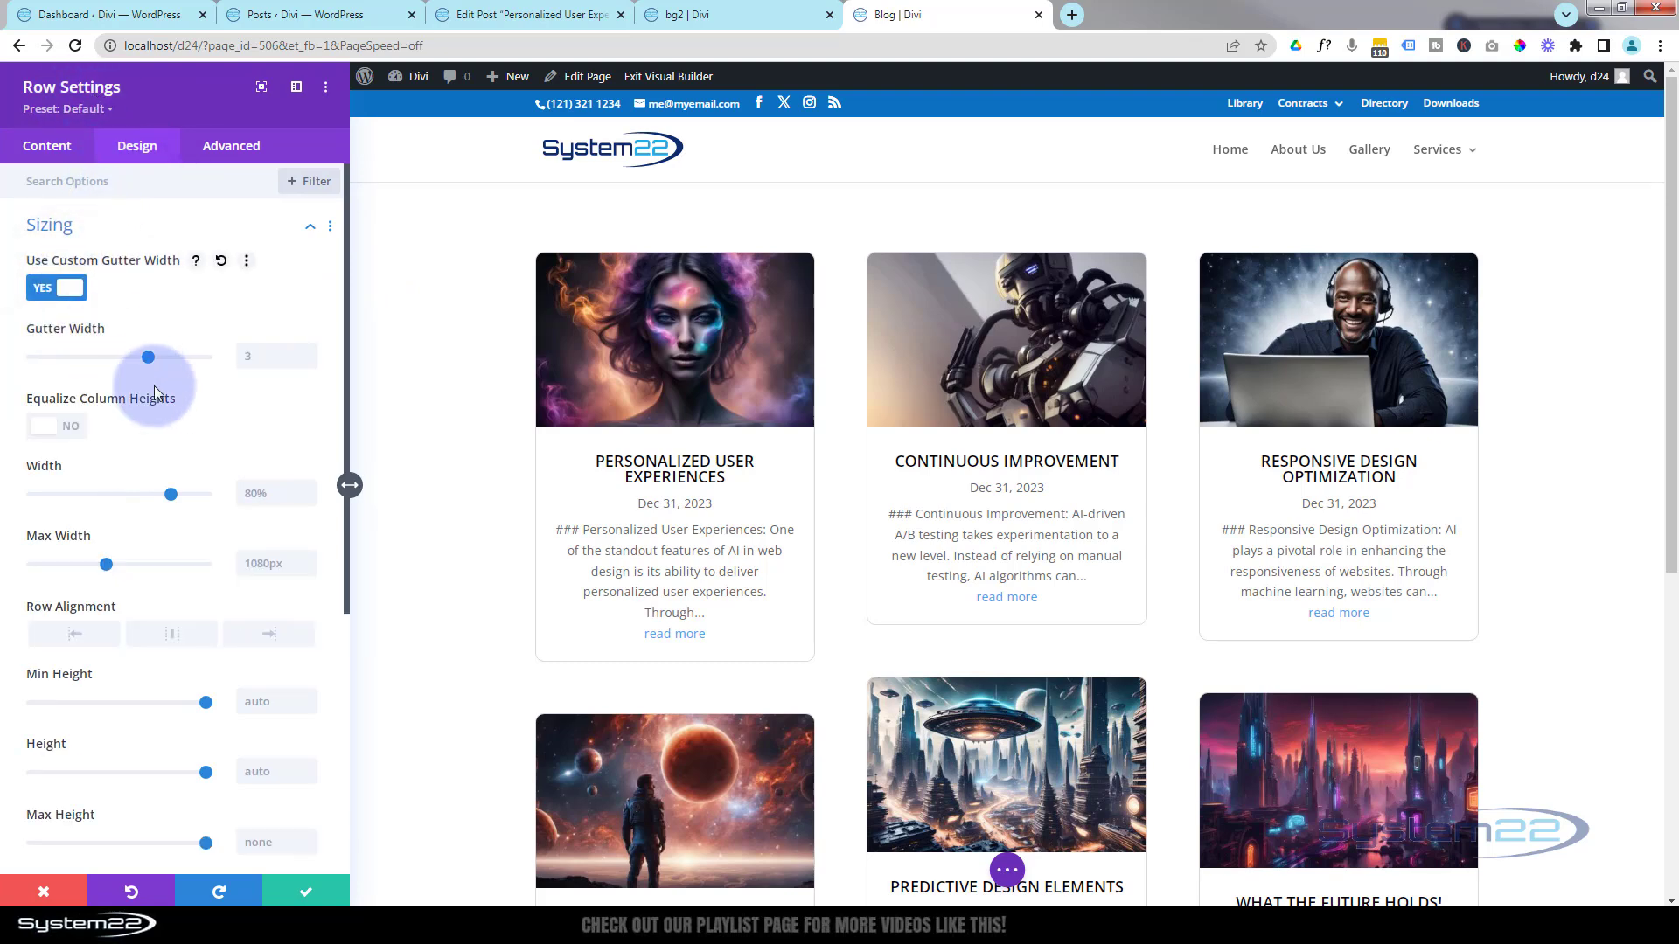
- Try row gutter widths of 4 and 1, checking the spacing between the post cards down the page
drag(149, 357, 200, 356)
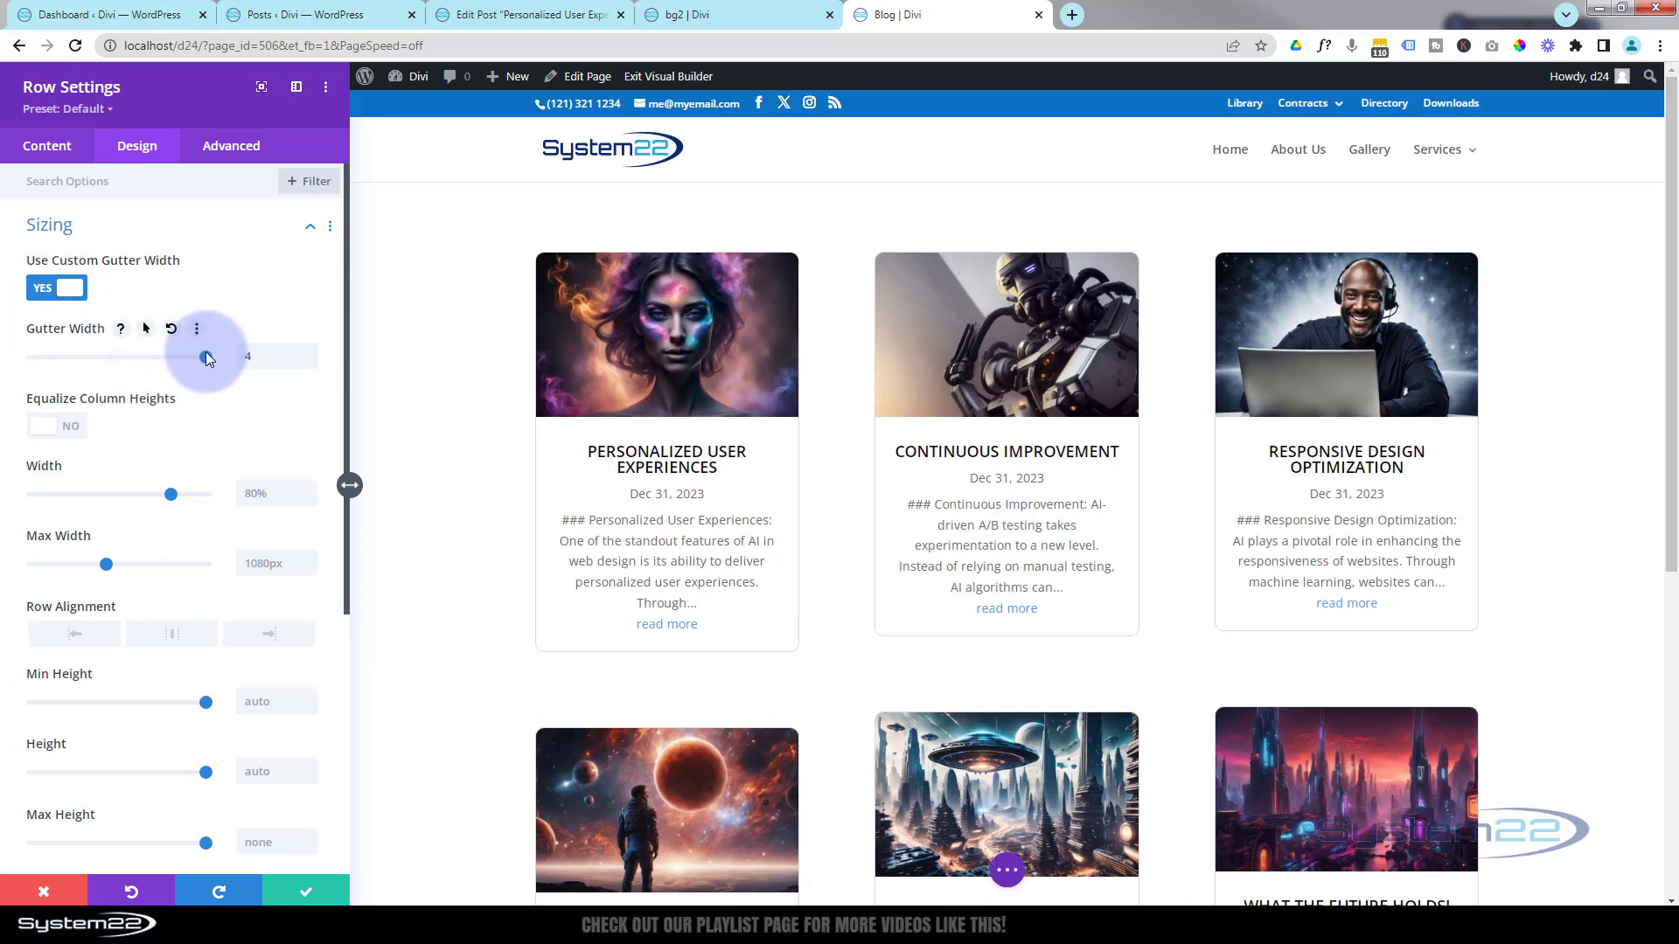
drag(207, 351, 15, 359)
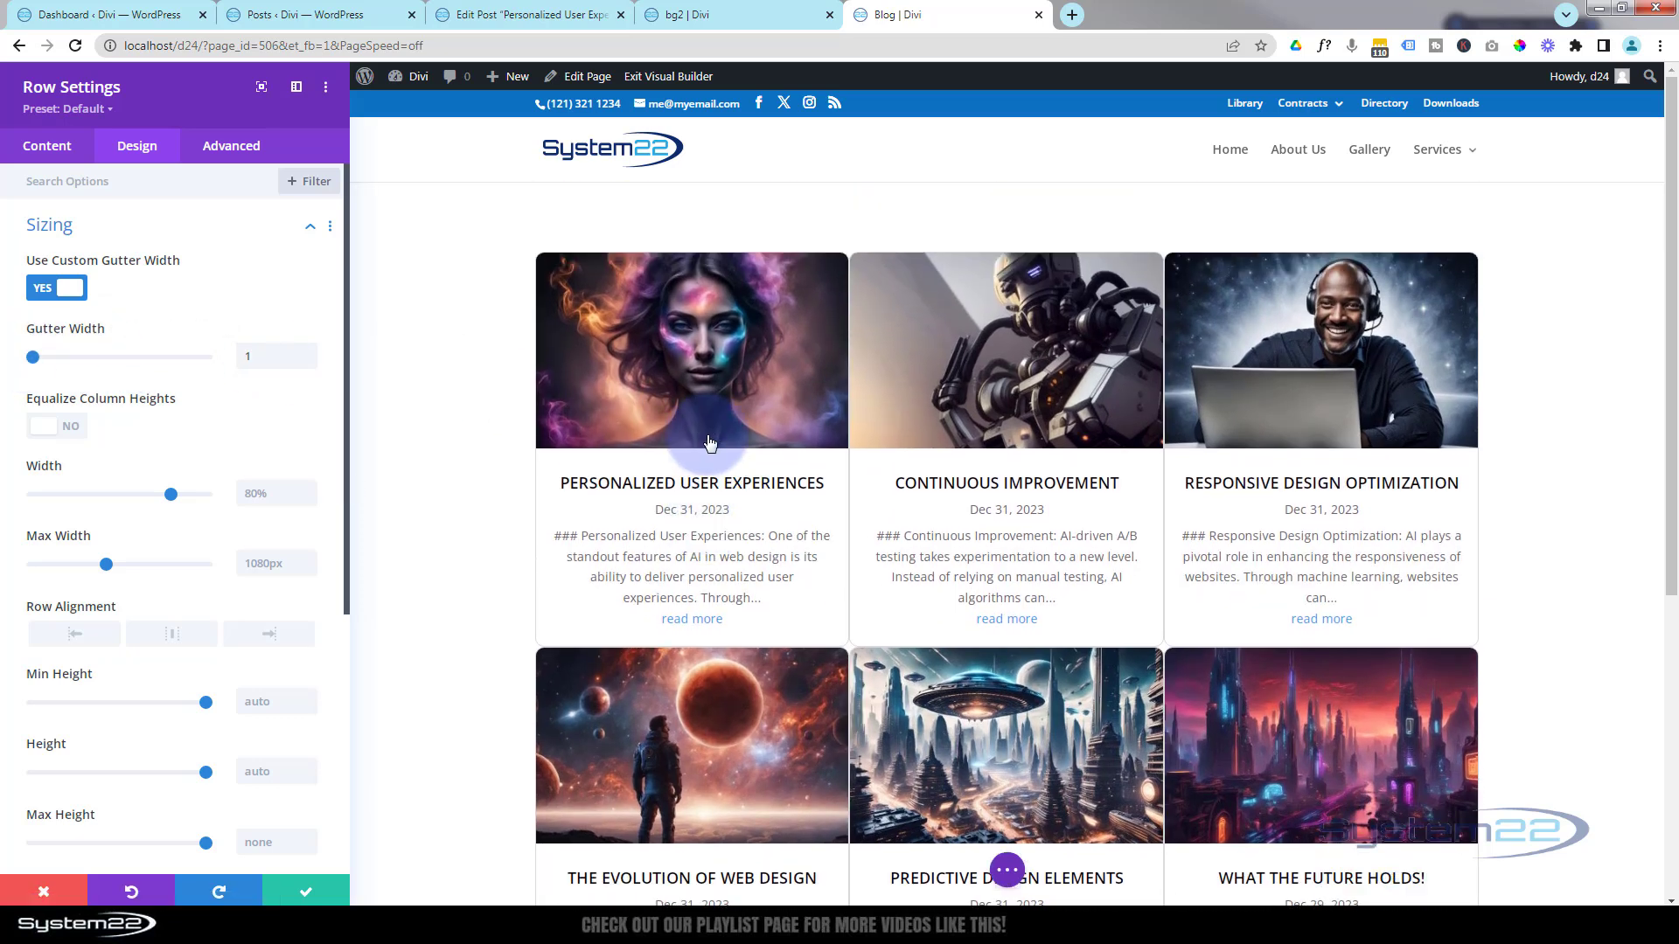
scroll(405, 446, down, 5)
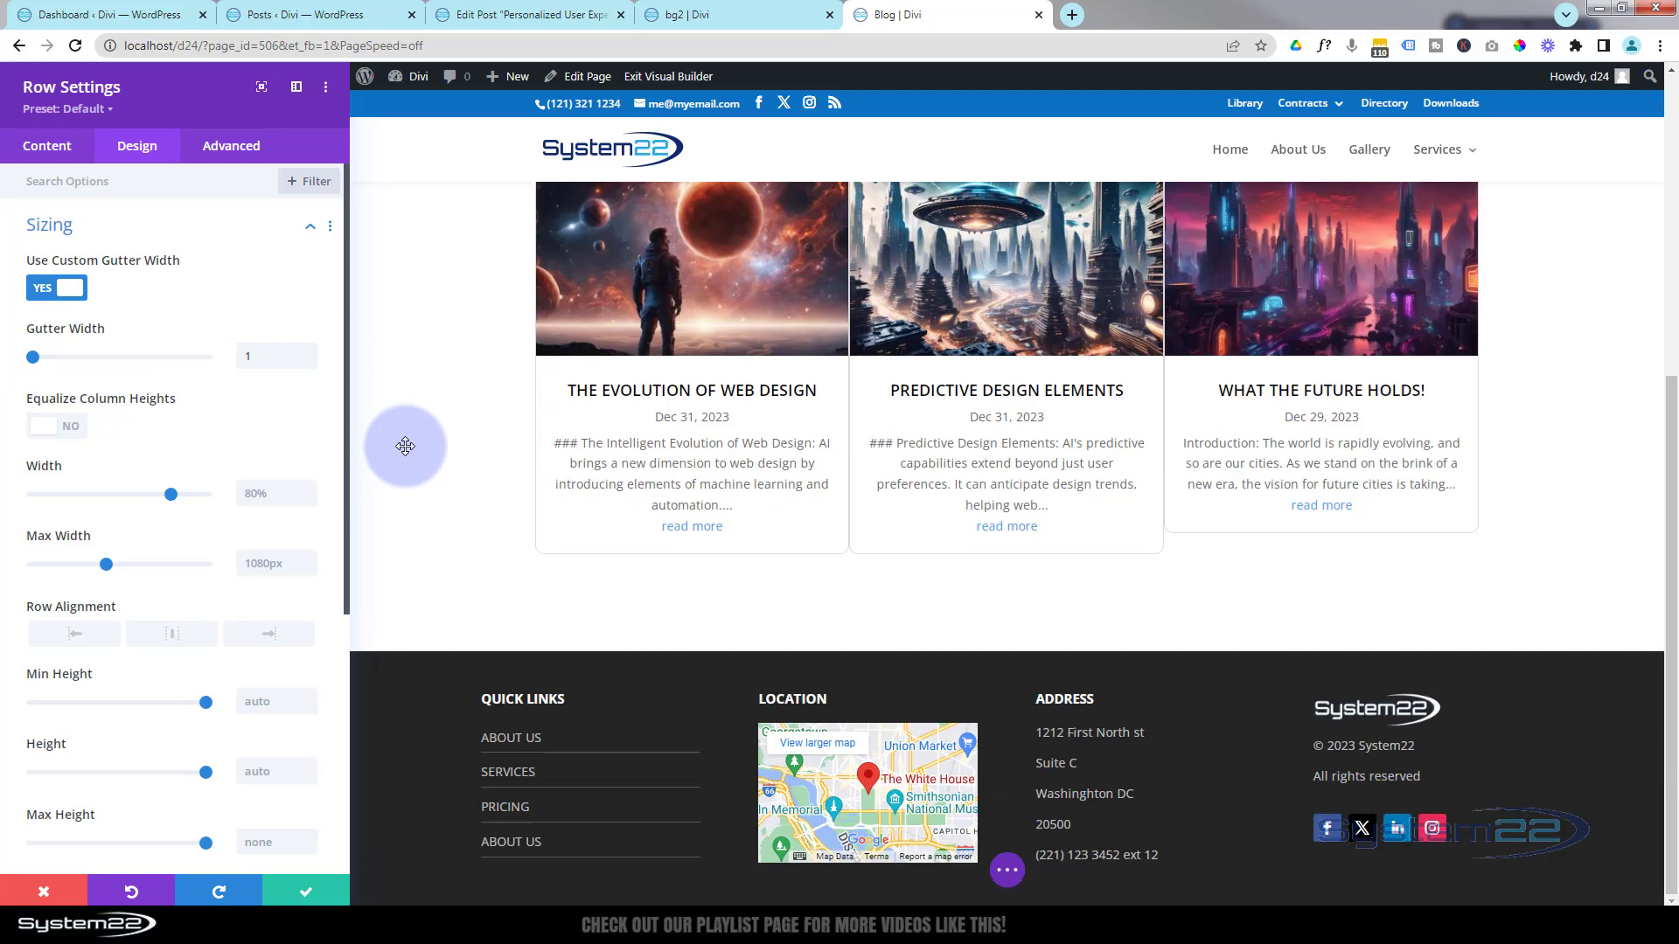
scroll(404, 446, up, 5)
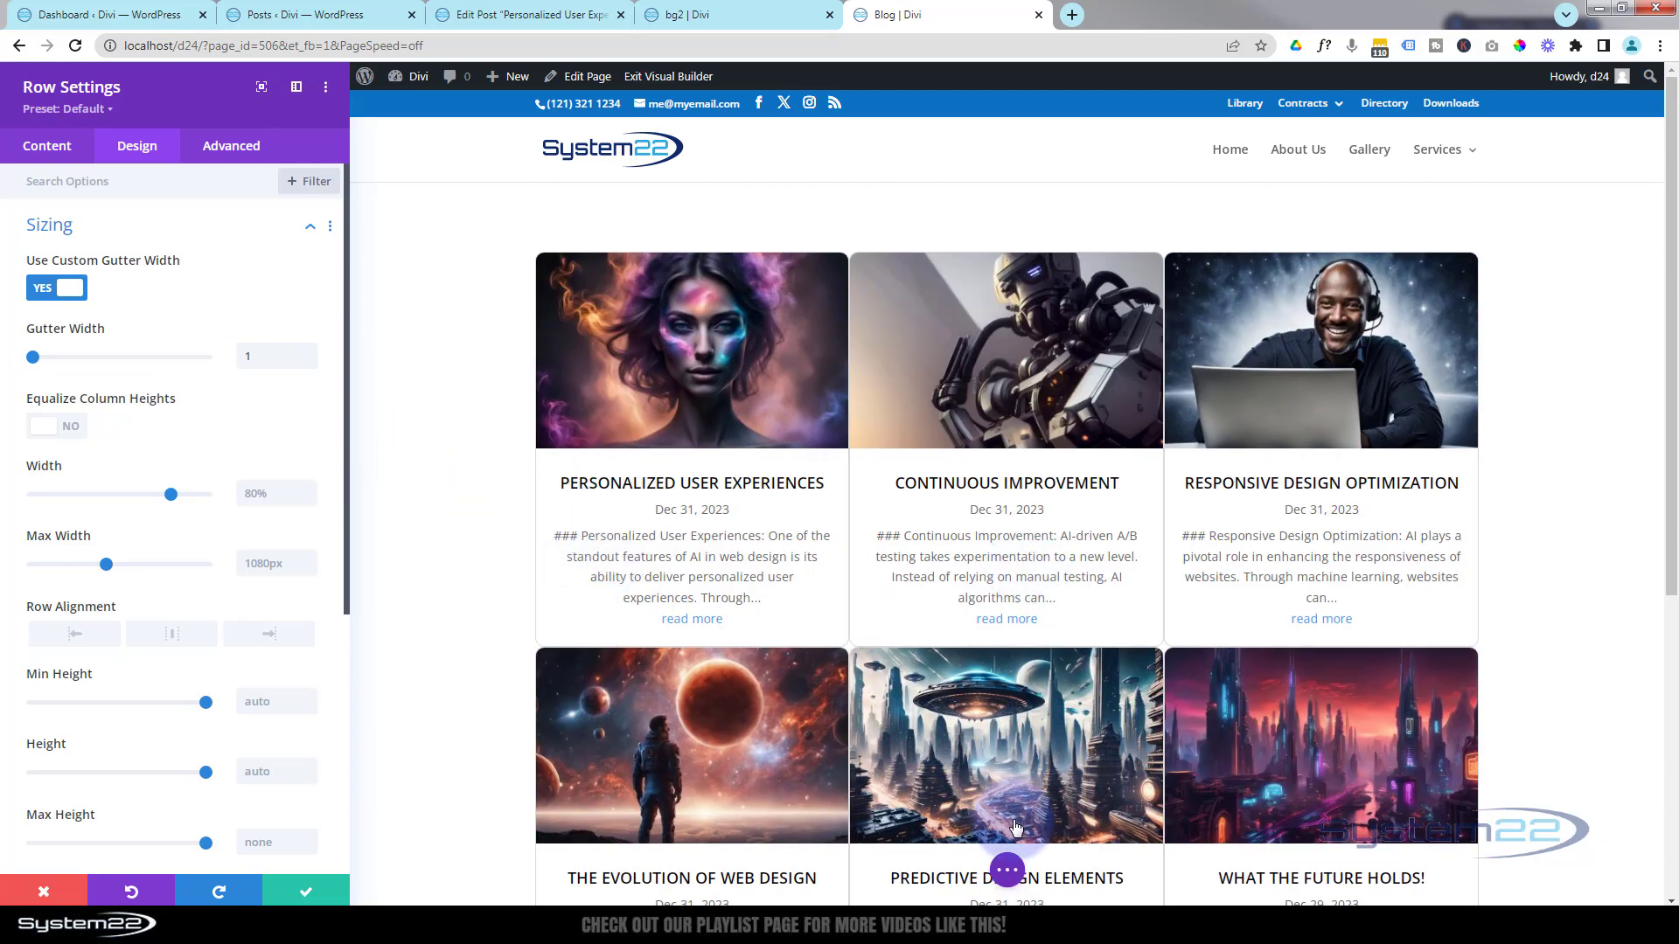
scroll(999, 705, down, 3)
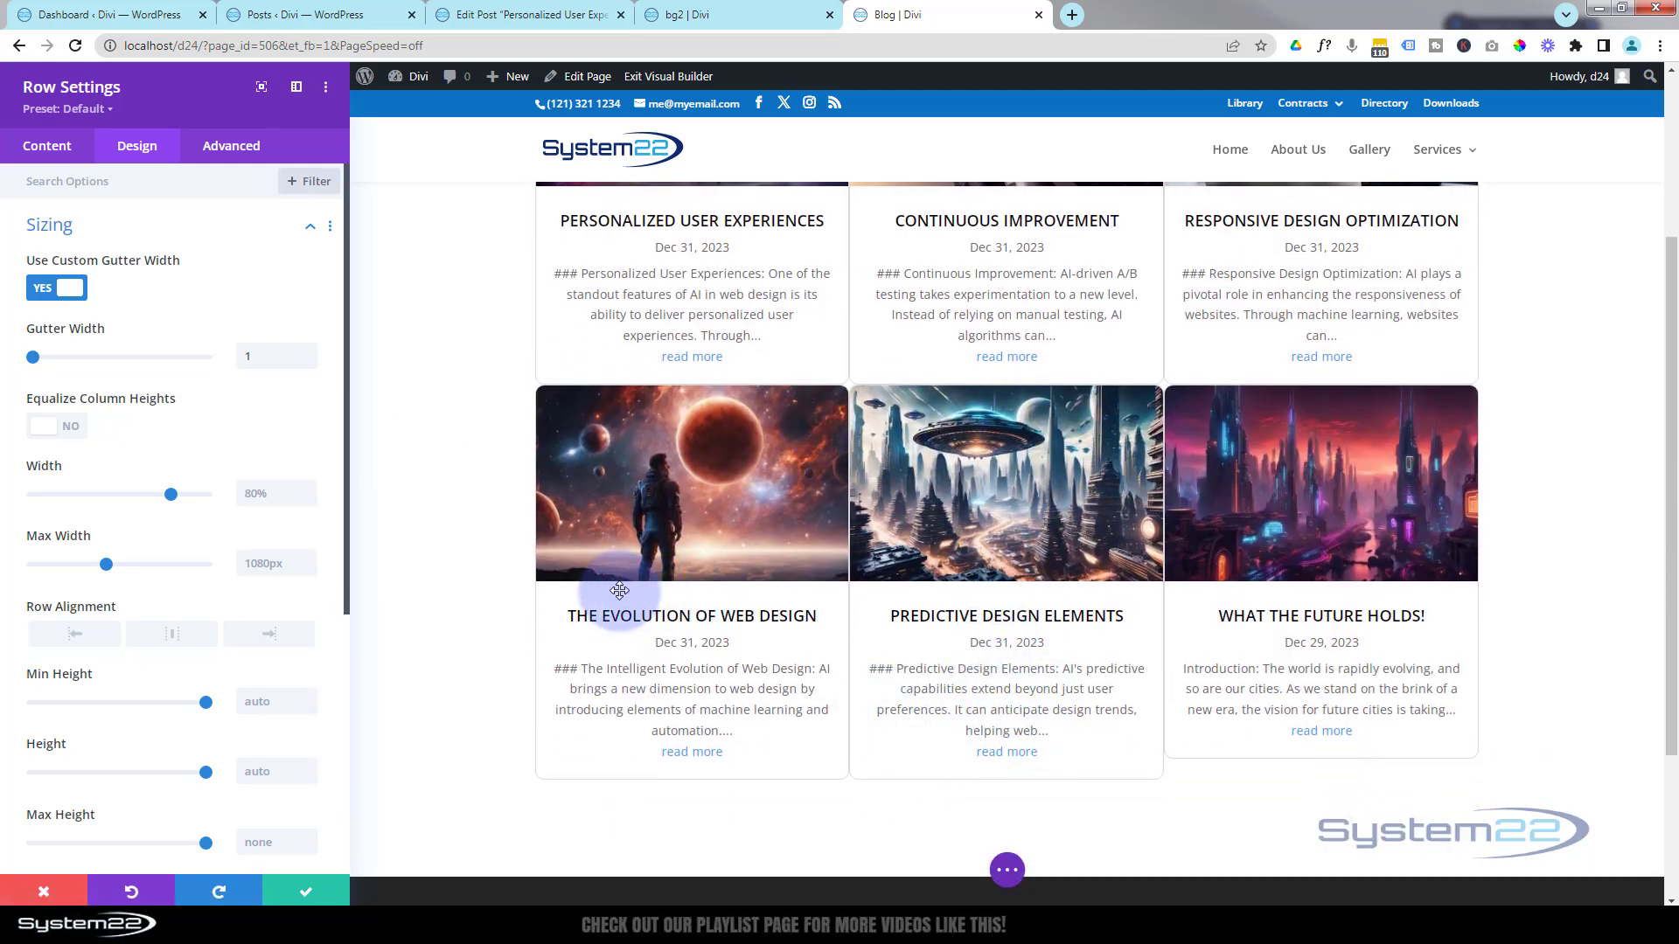
scroll(603, 603, up, 3)
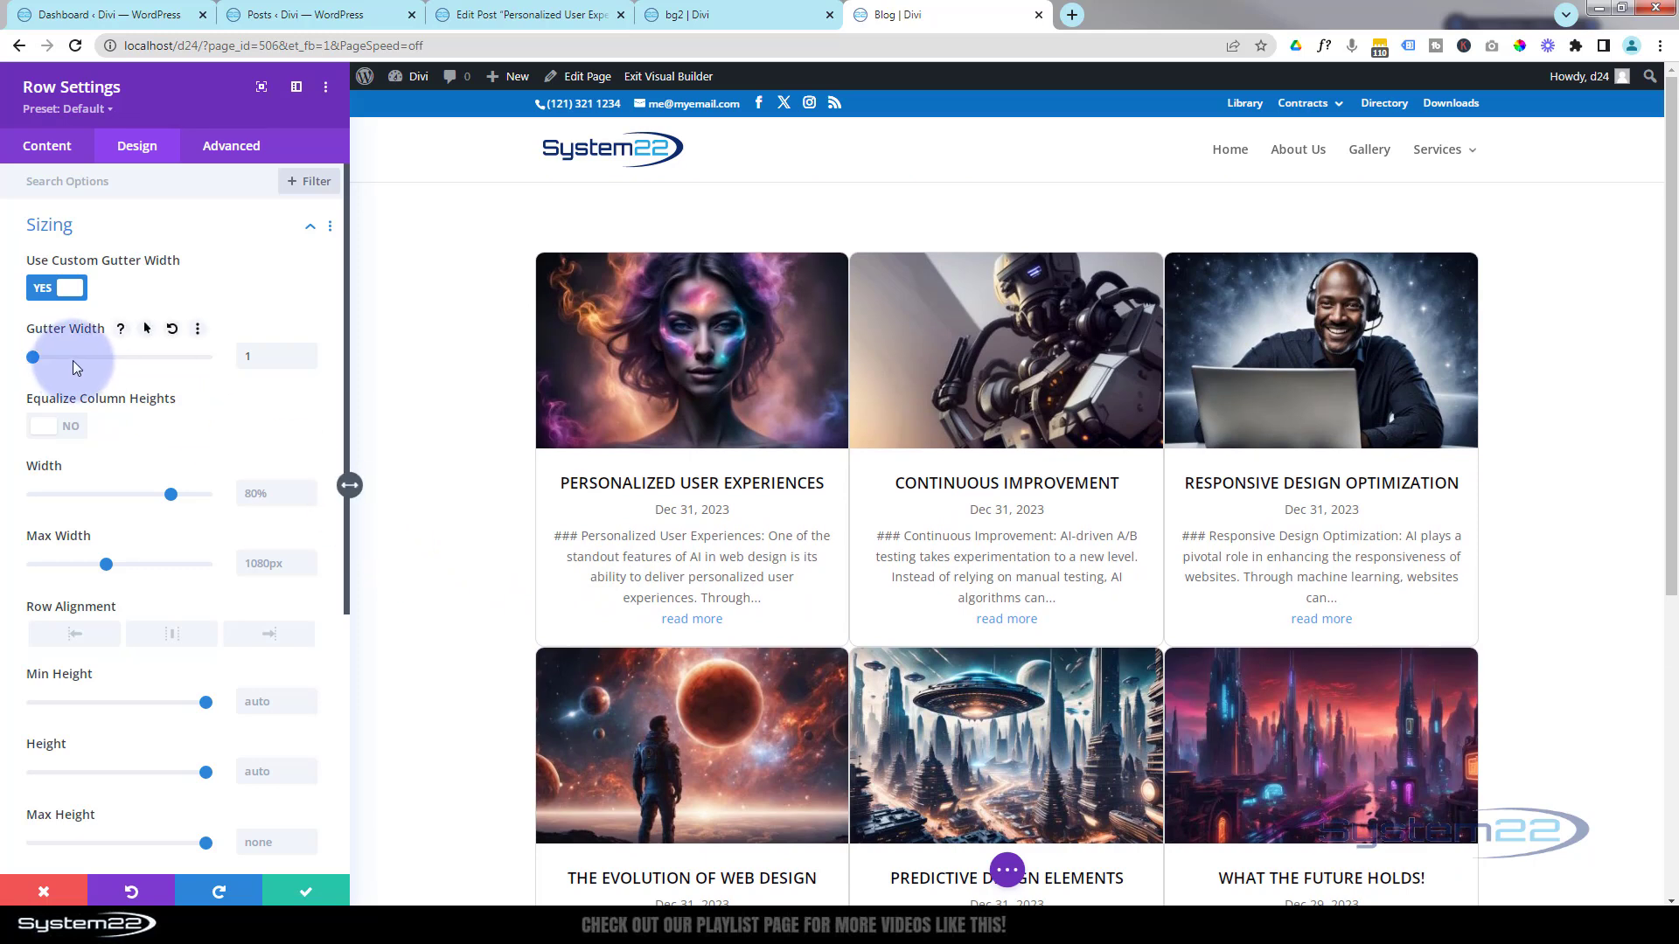
- Set the row's gutter width to 2 and save the row settings
drag(33, 360, 70, 364)
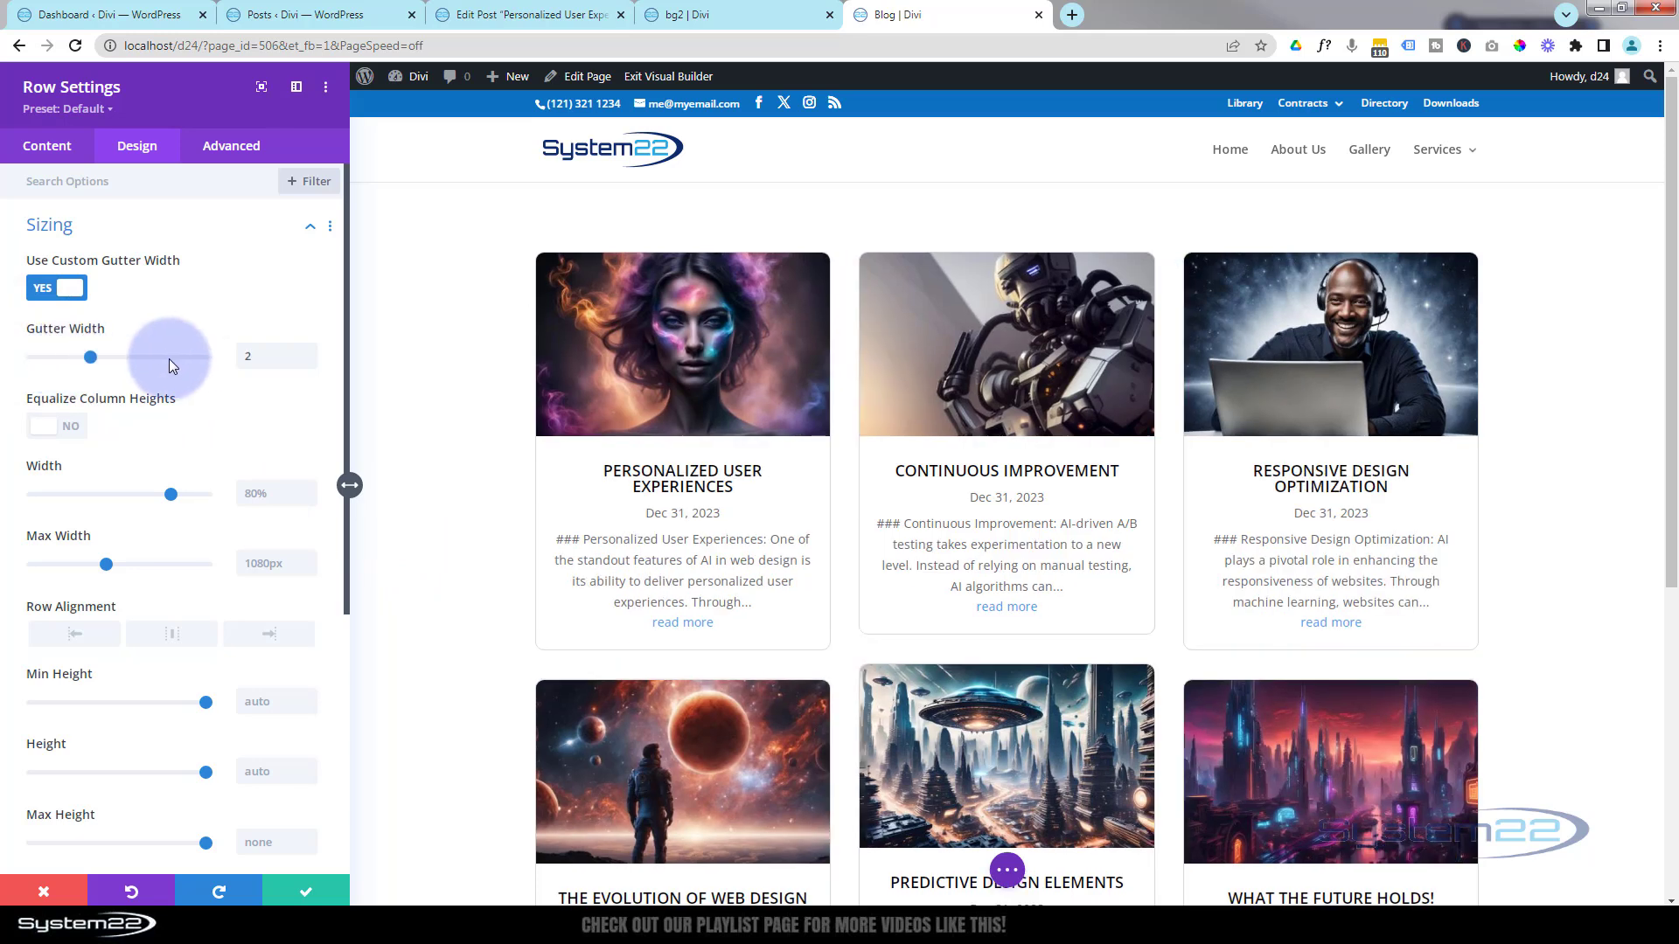
click(311, 891)
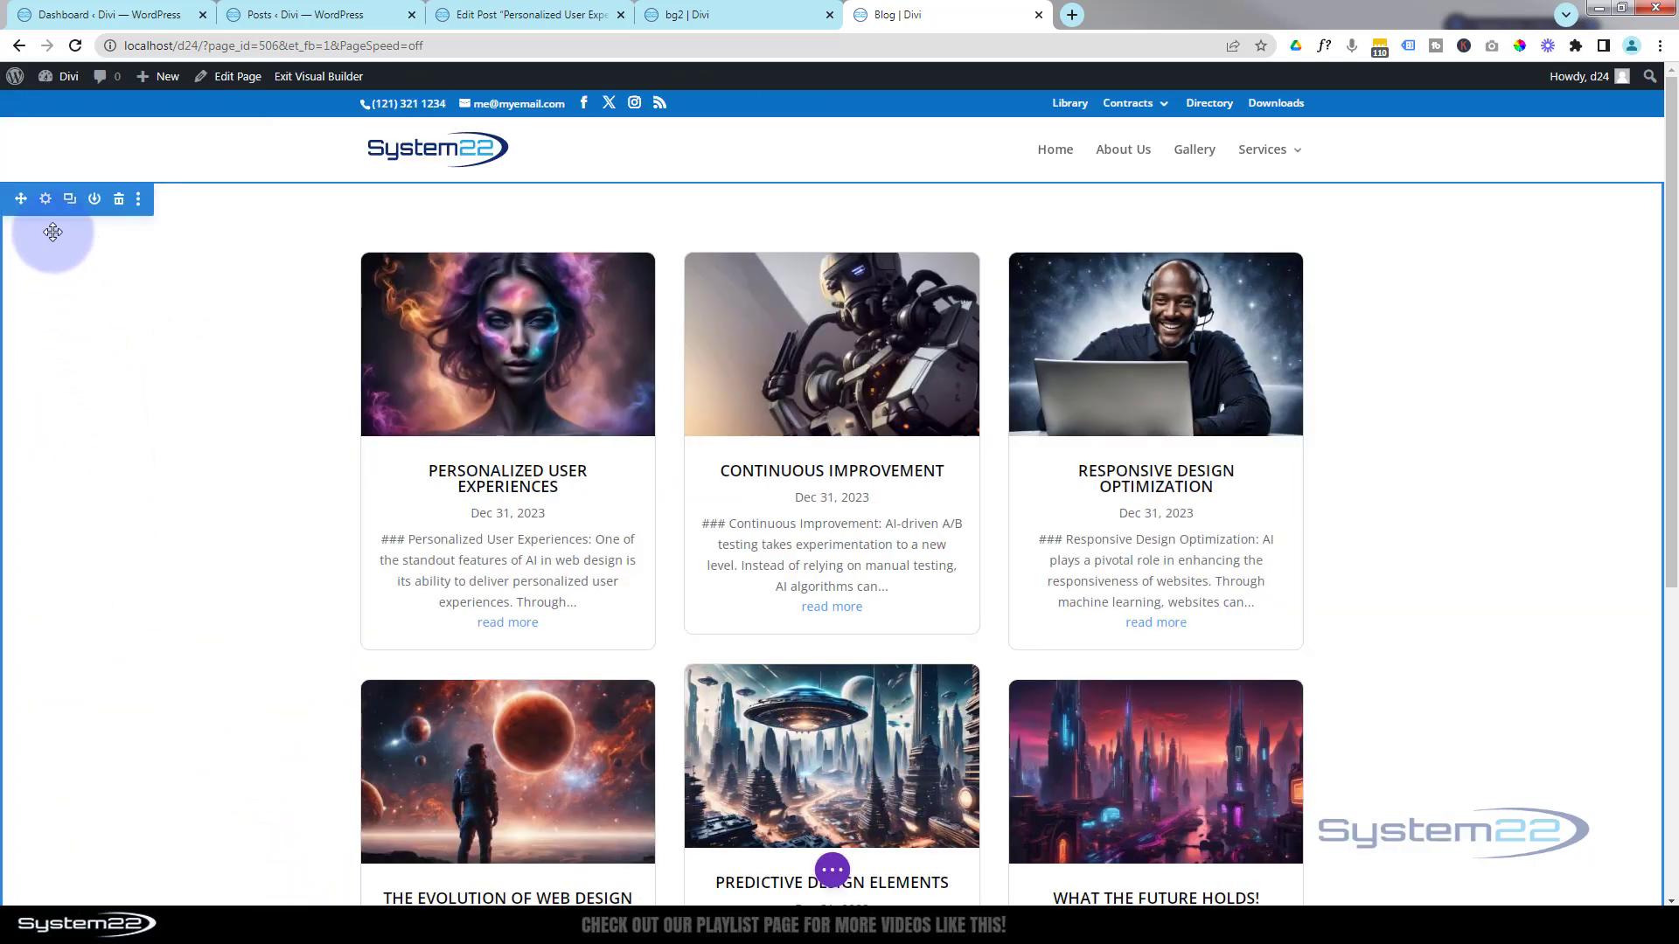
- Give the section a background image, using the dark purple-lit fantasy landscape that comes first in the media library
click(46, 200)
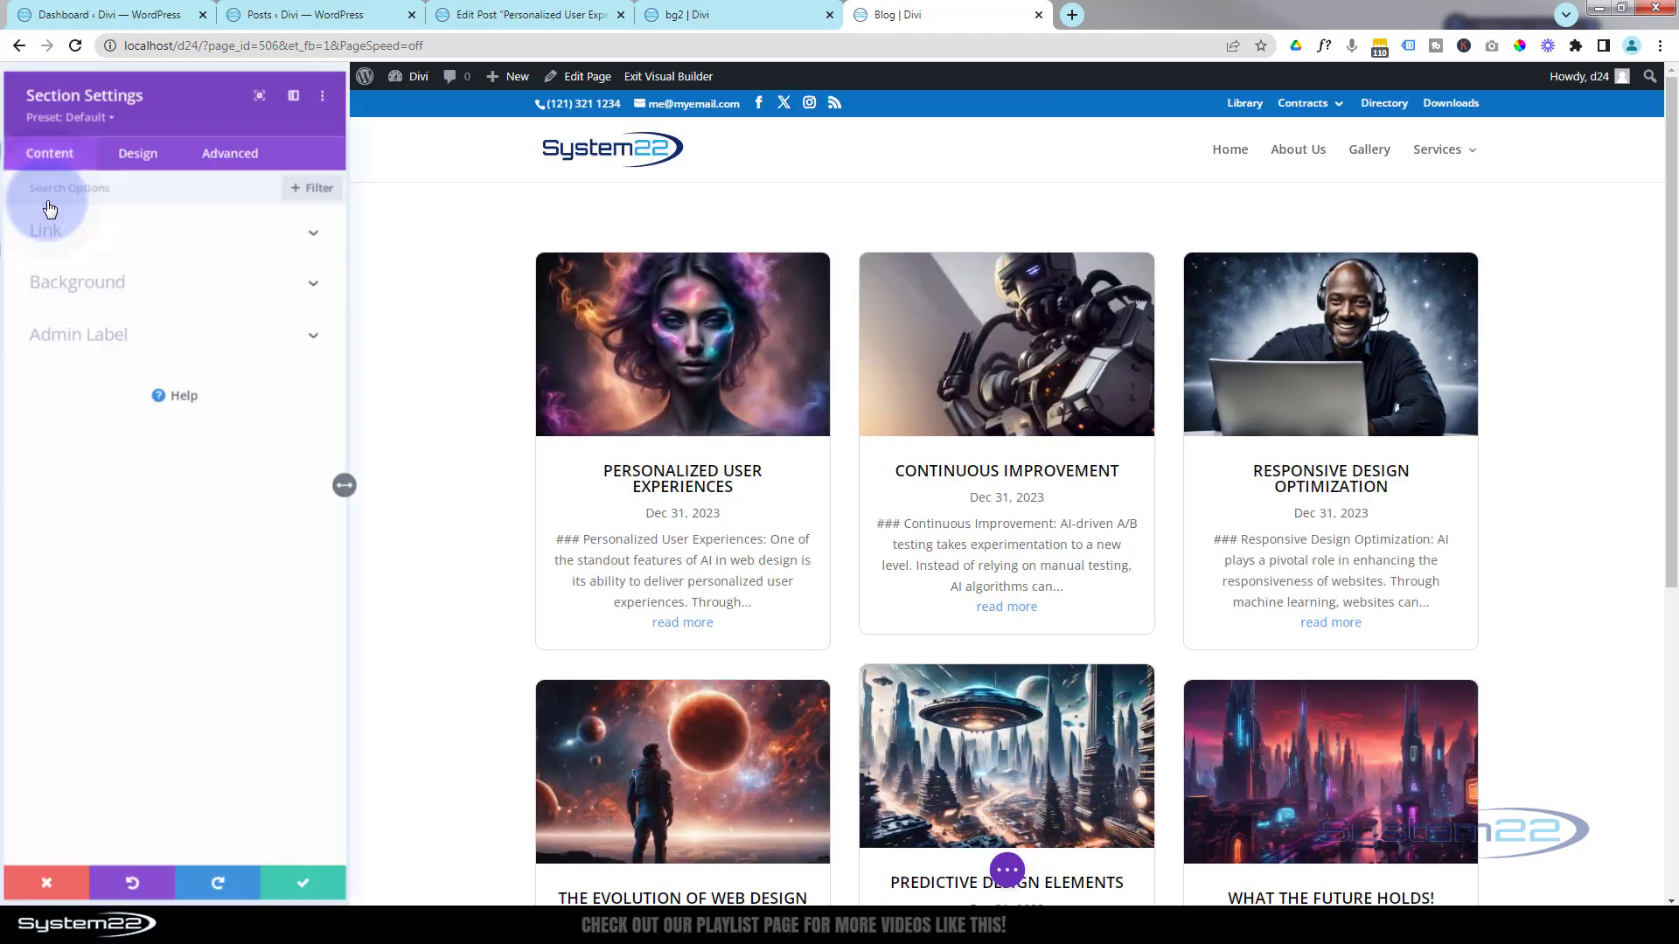
click(159, 282)
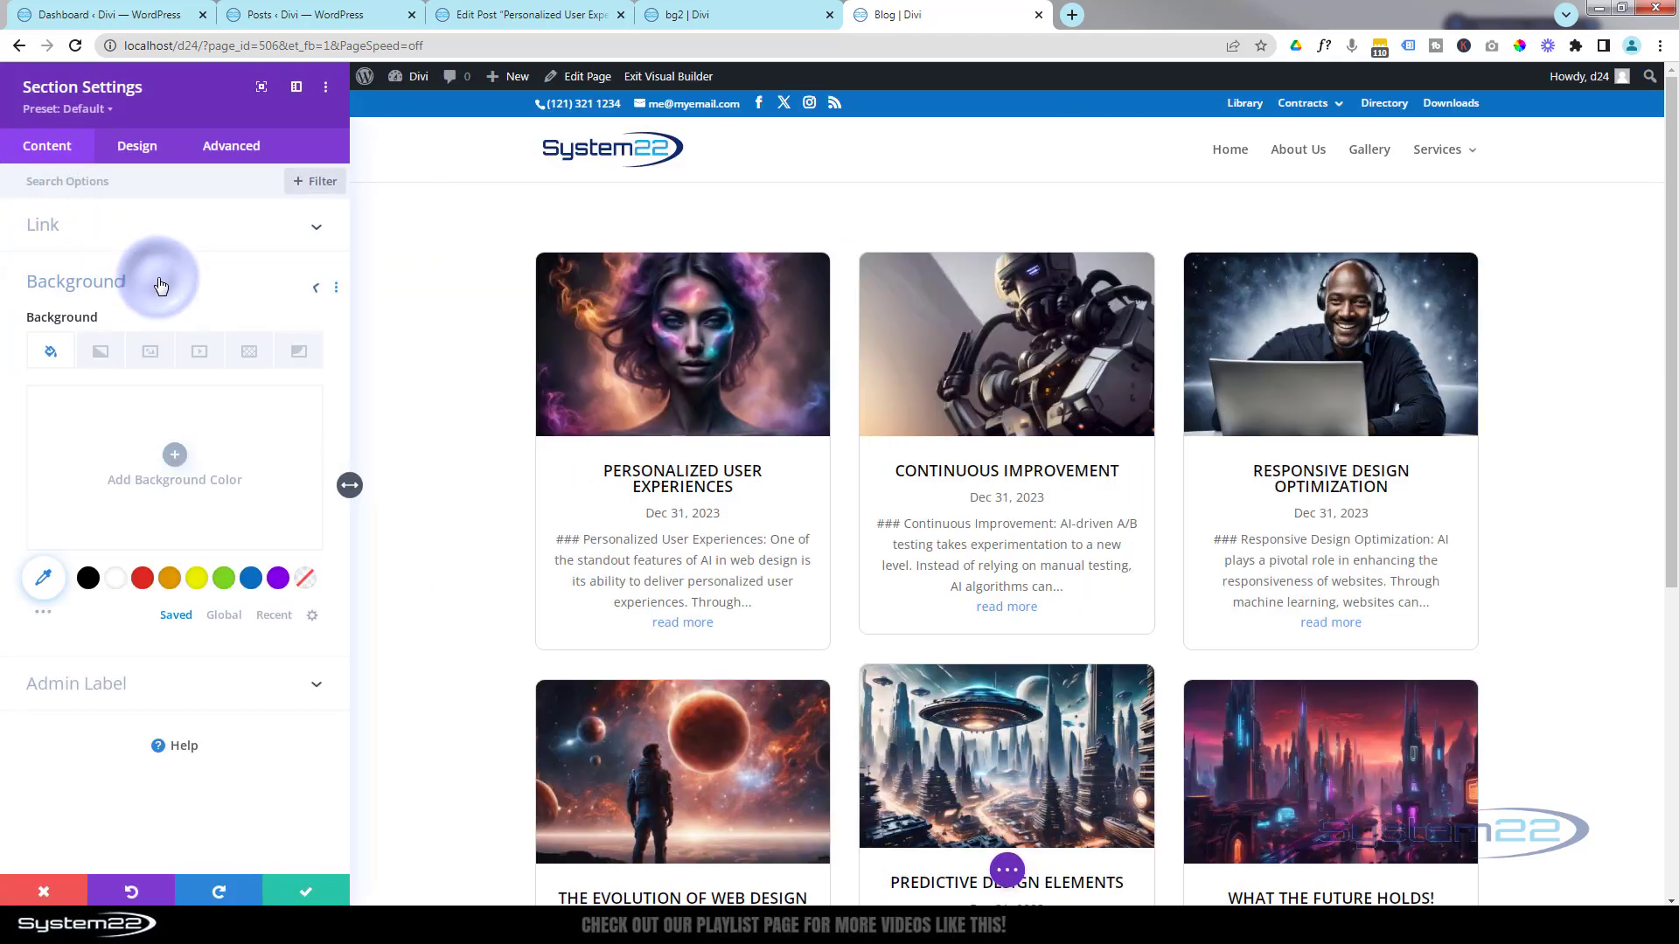
click(151, 358)
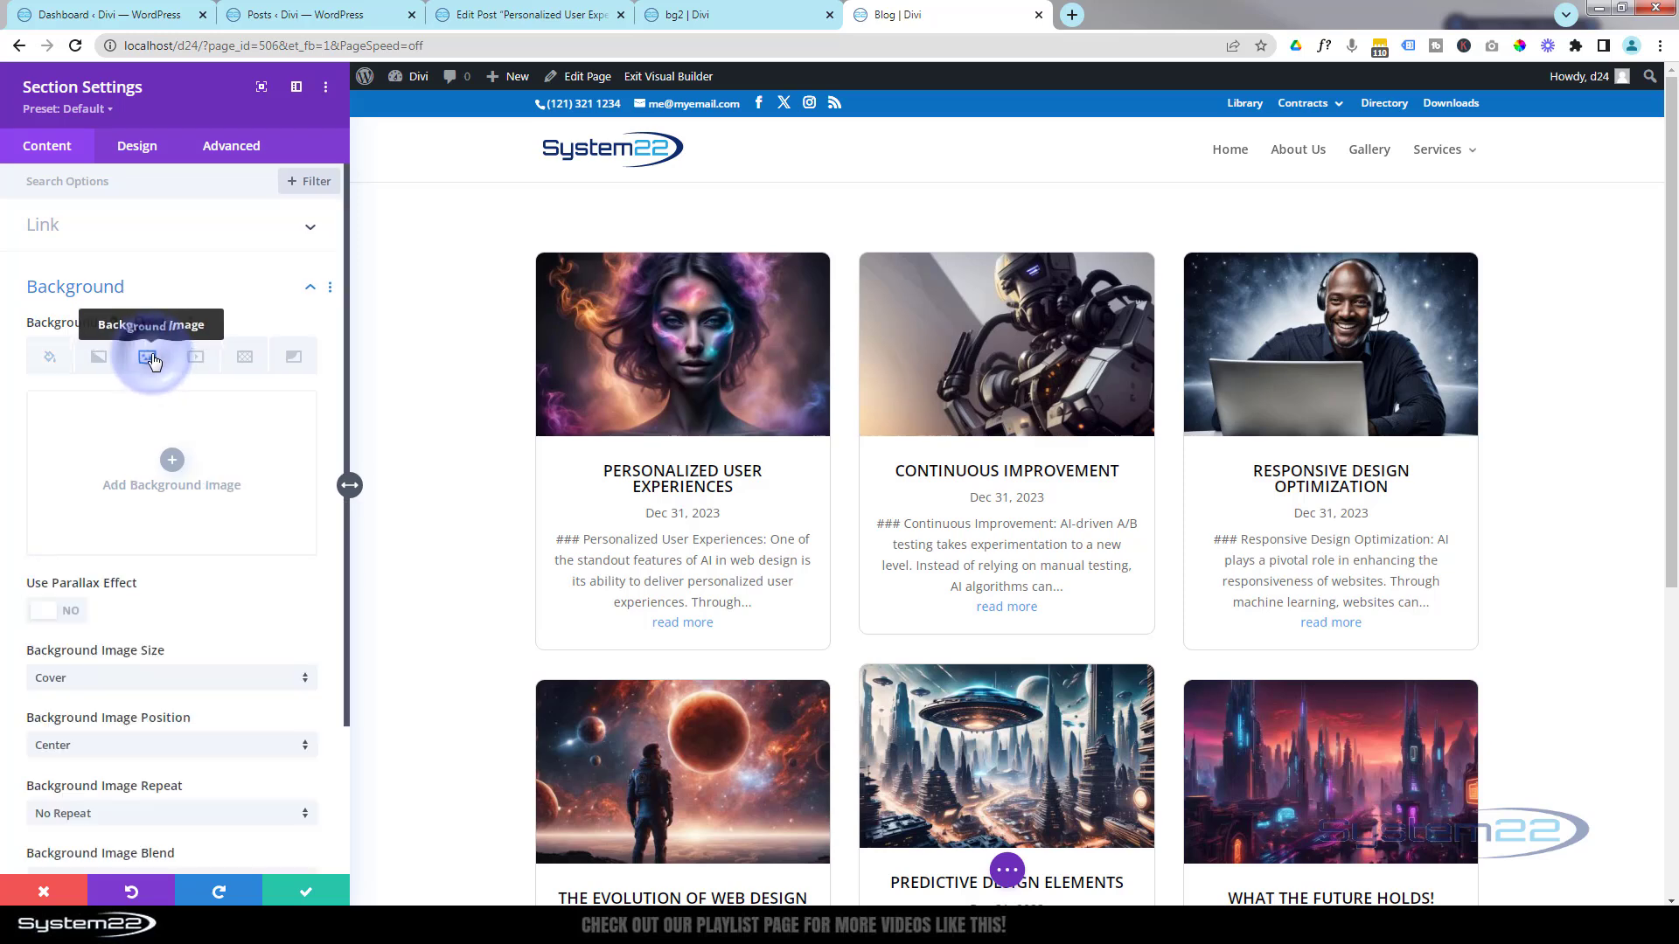
click(176, 466)
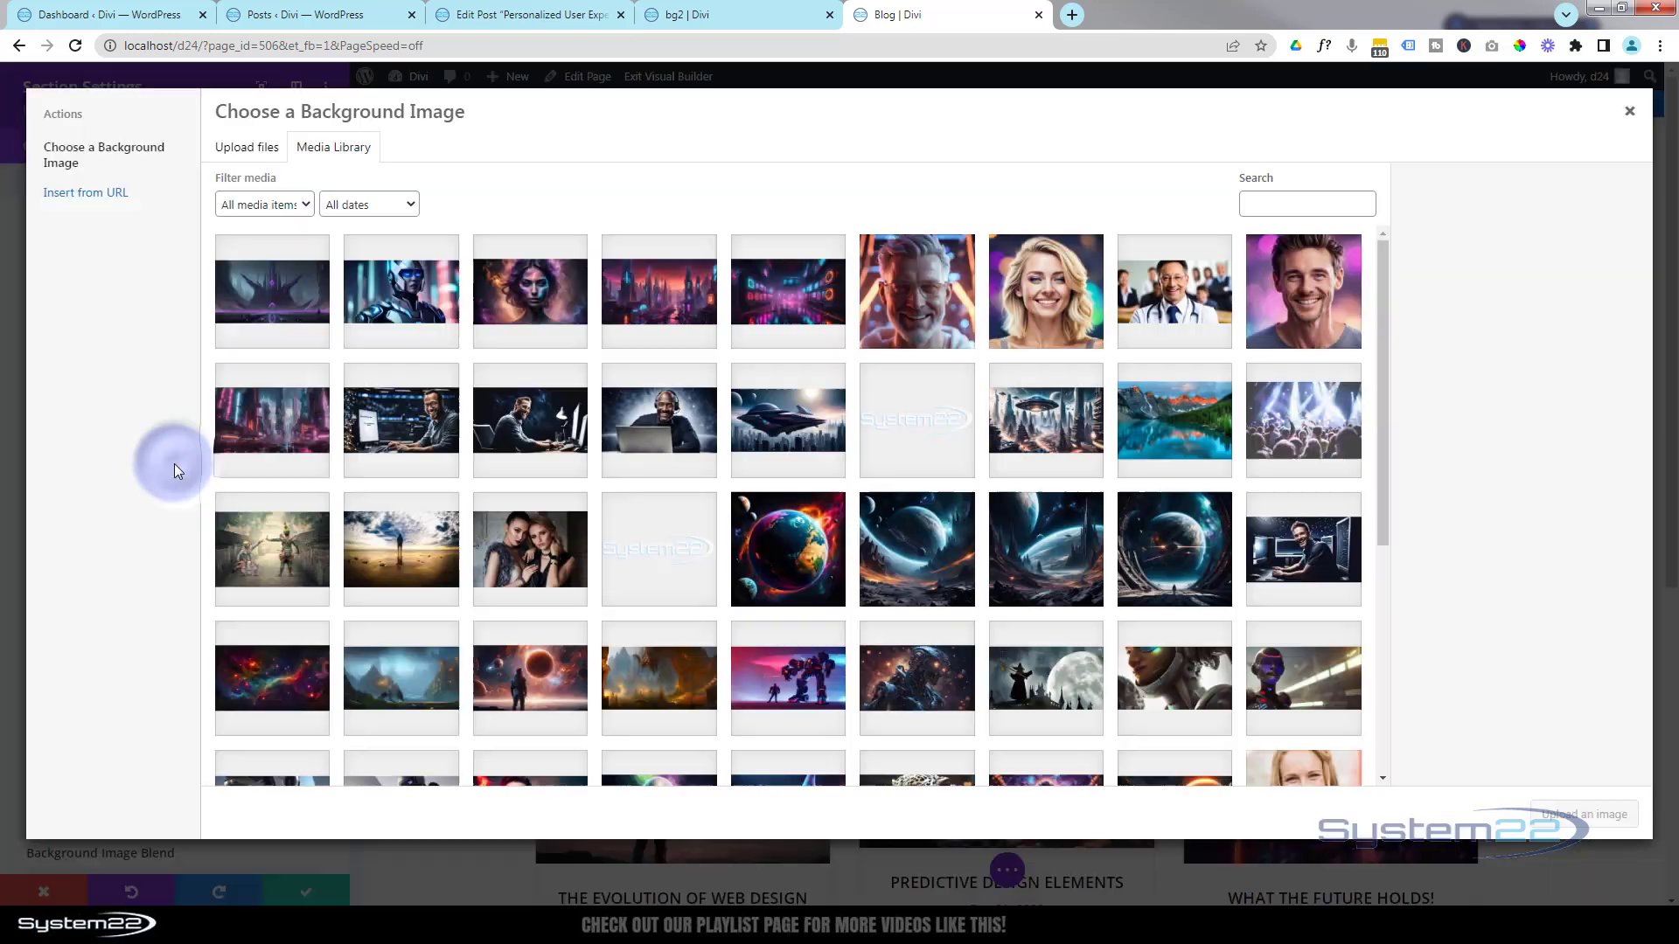
click(257, 328)
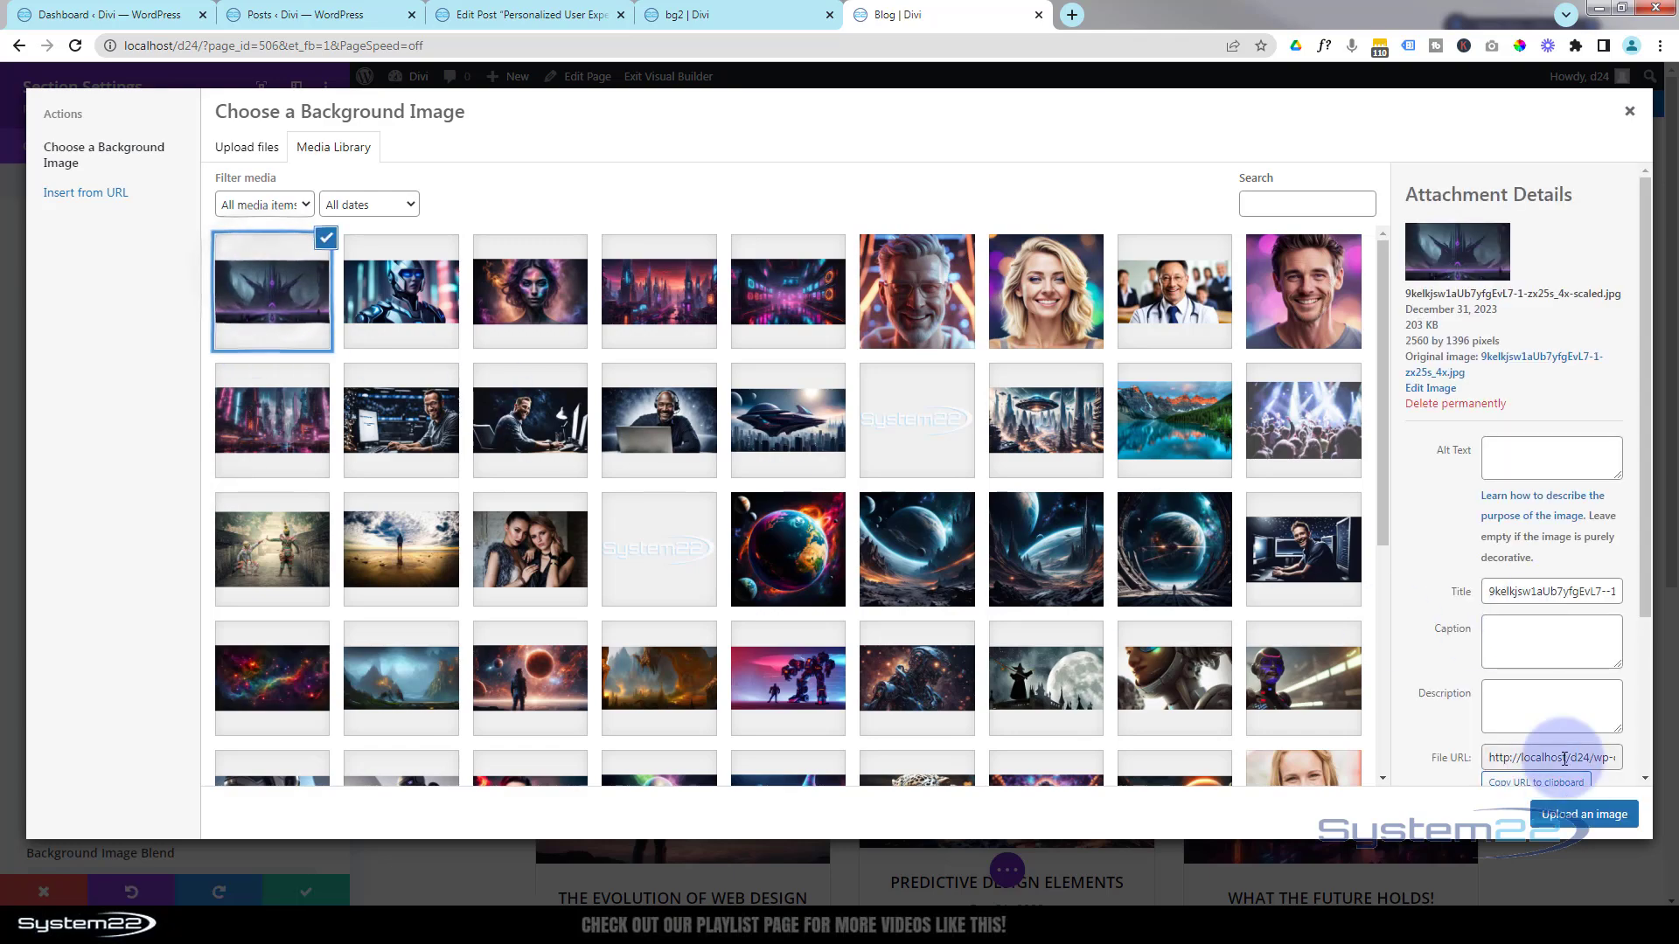
click(1581, 814)
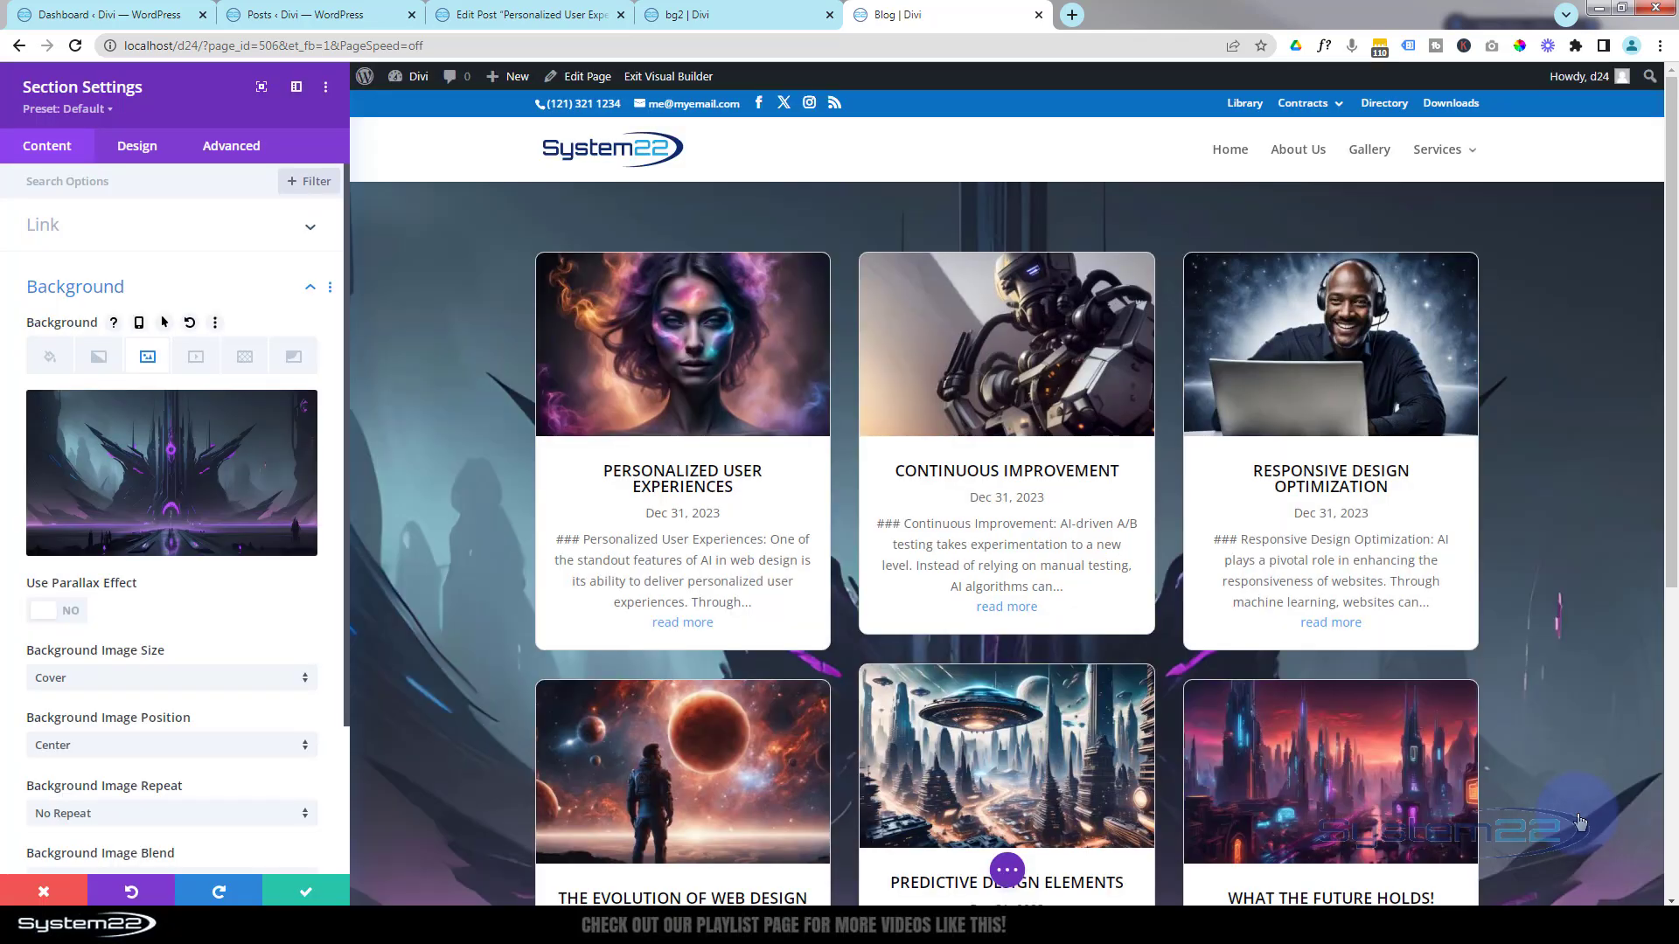
- Turn on the parallax effect for the section's background image with the CSS method, and save the section settings
click(72, 613)
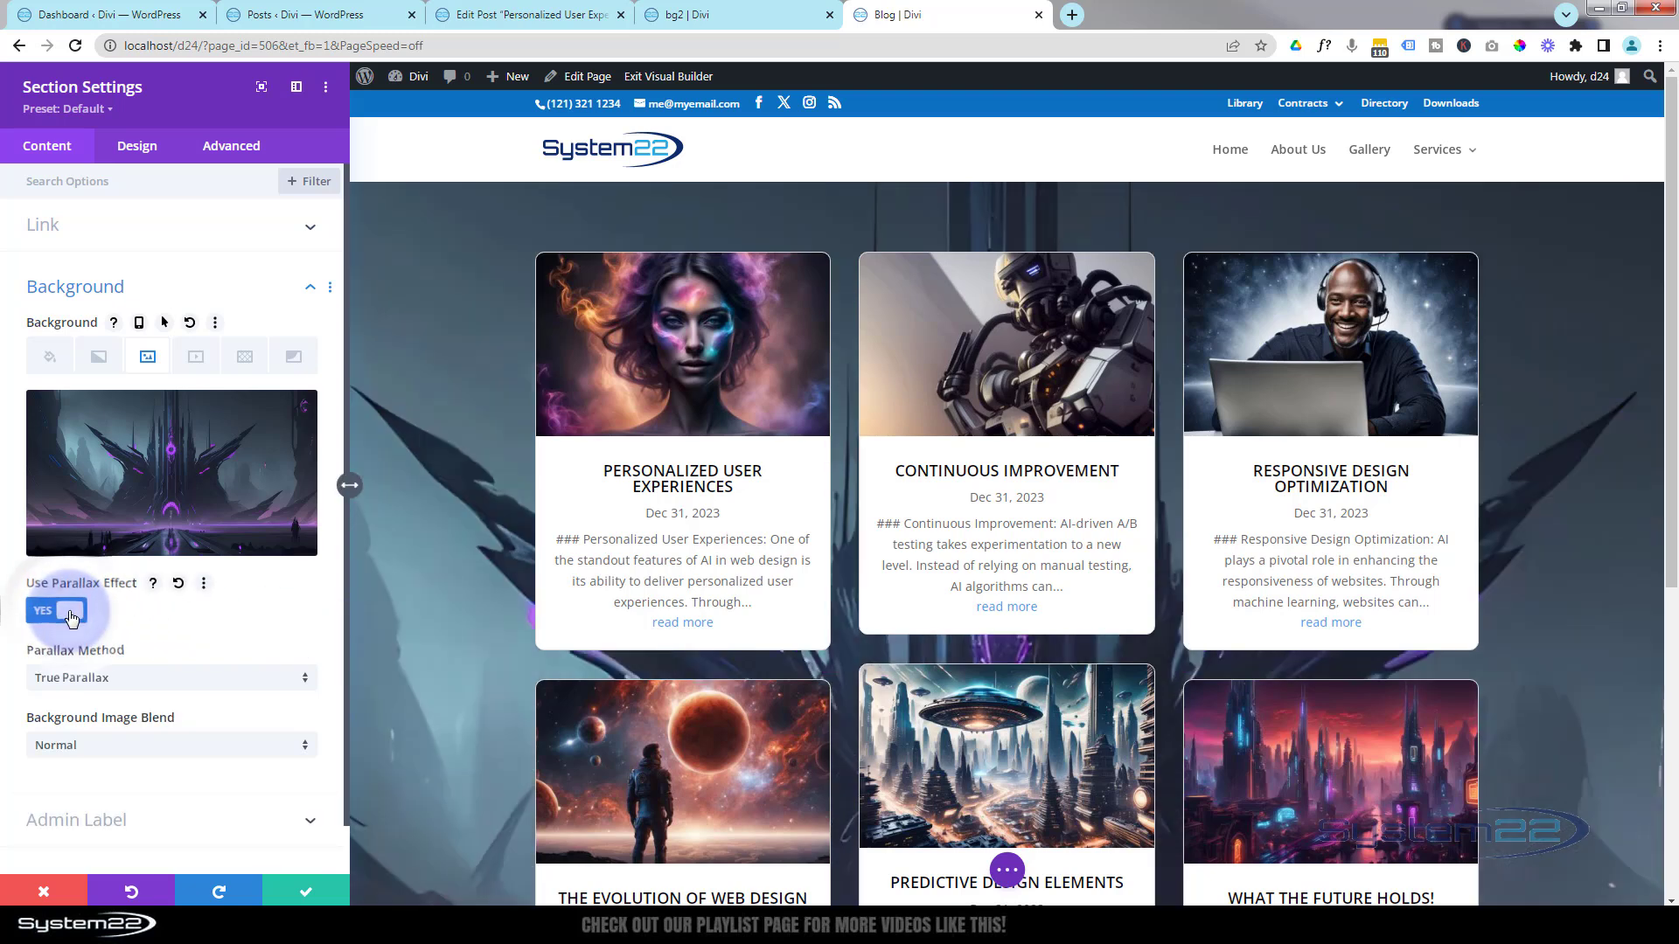
click(165, 683)
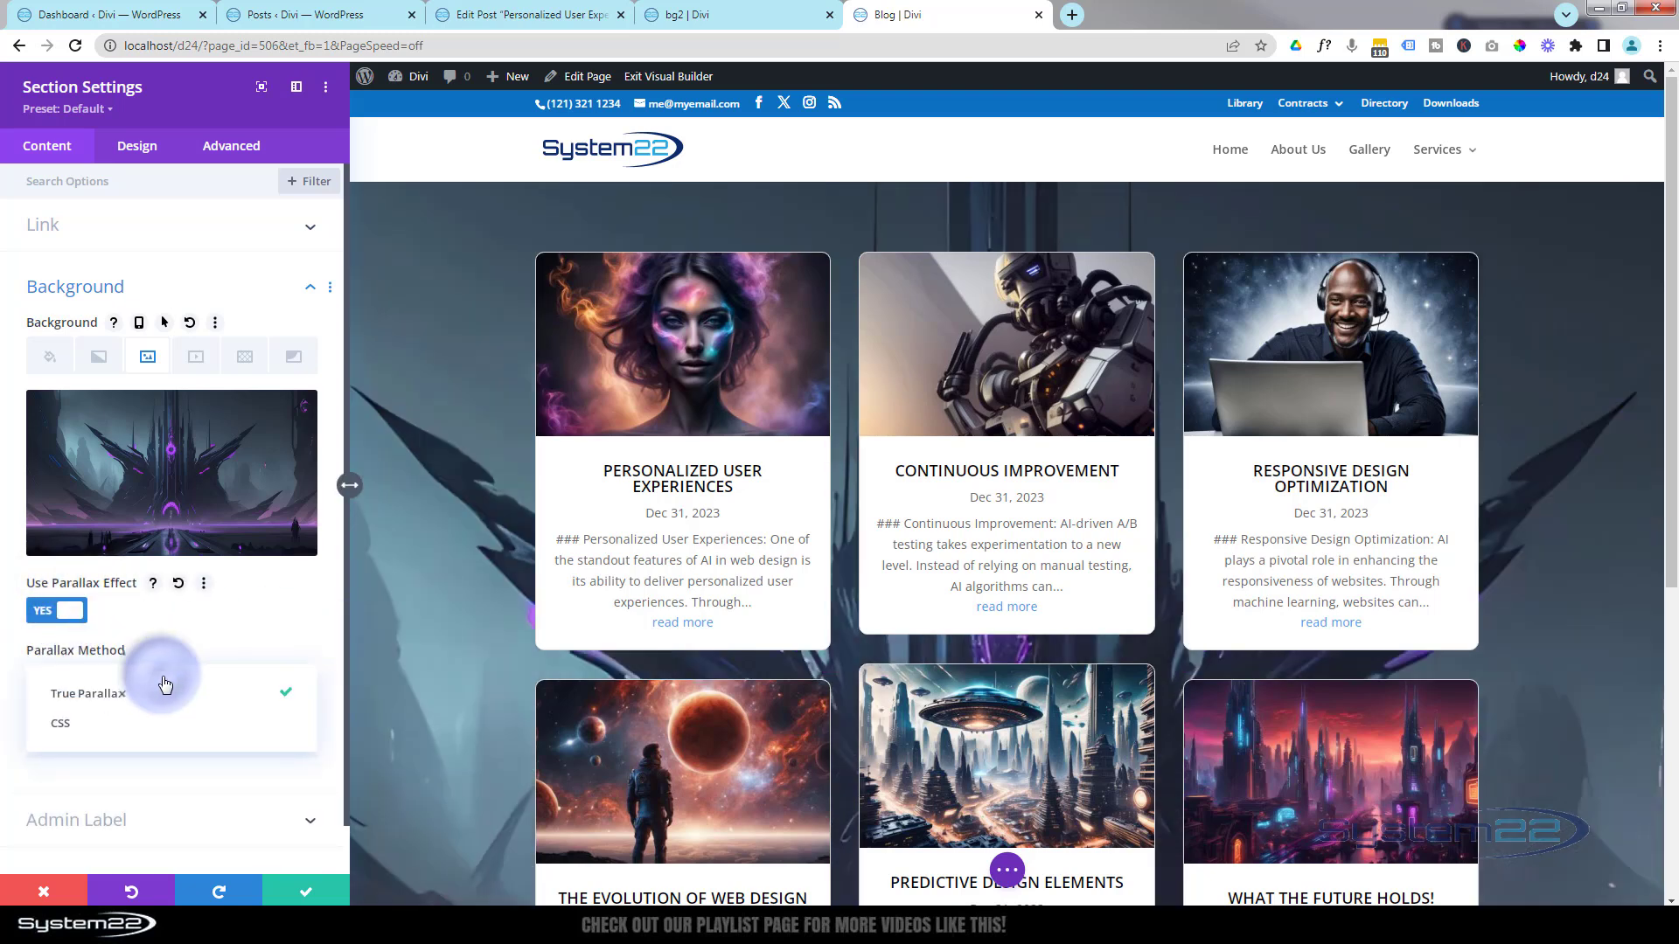
click(131, 728)
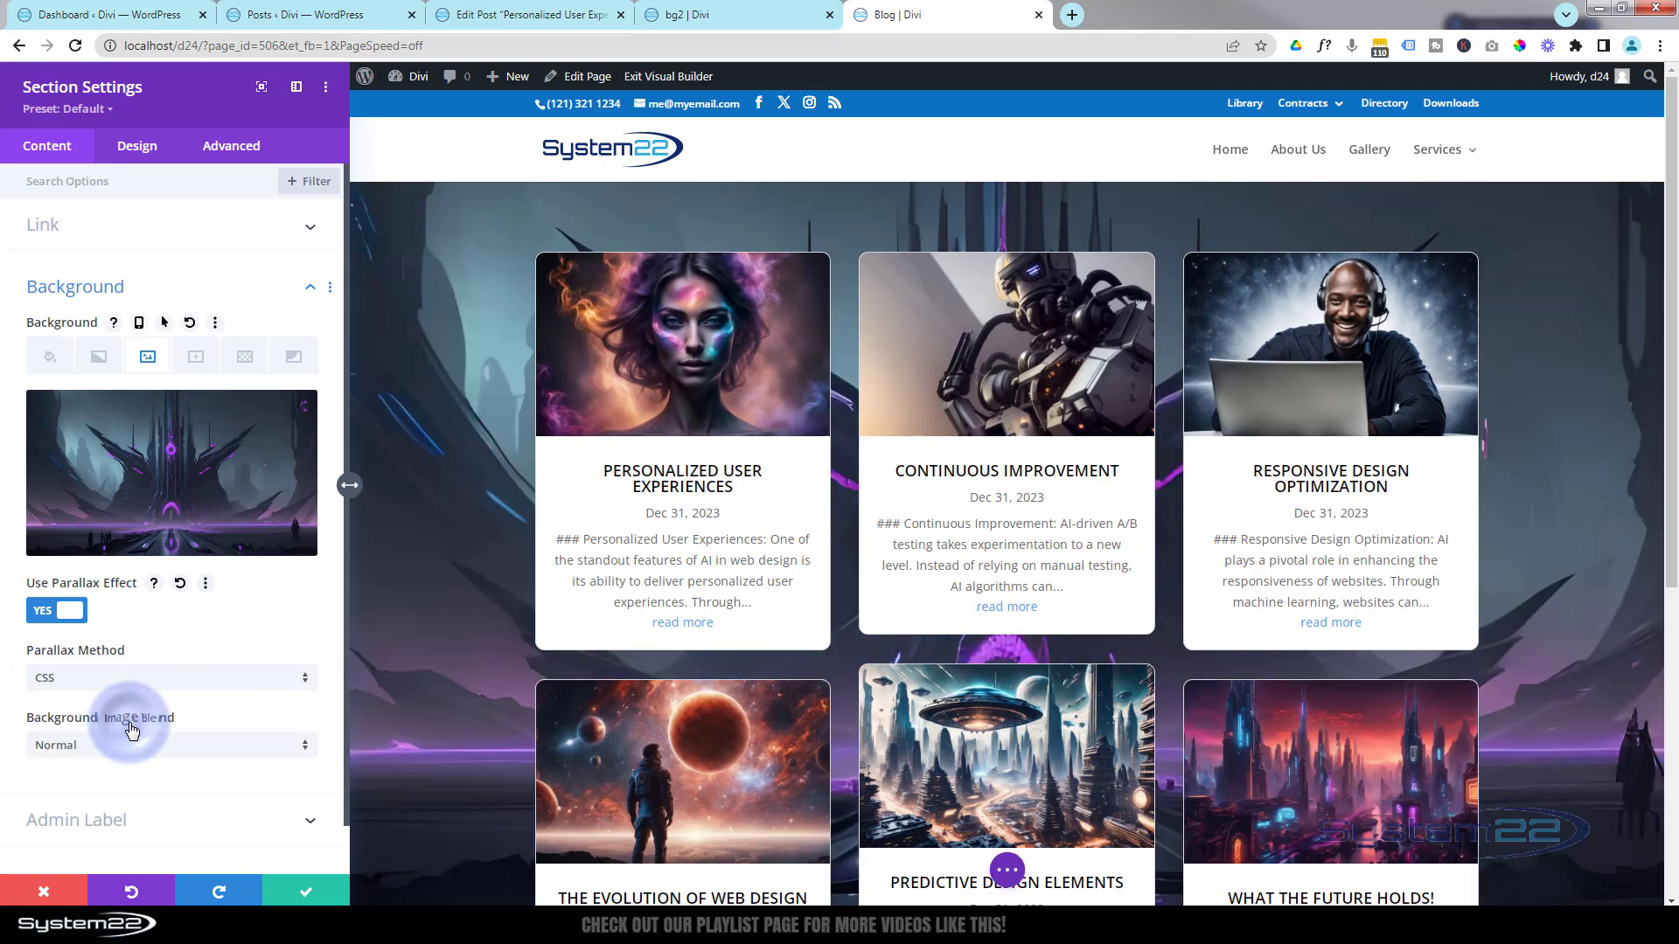
scroll(431, 584, down, 4)
scroll(430, 584, up, 4)
scroll(430, 584, down, 2)
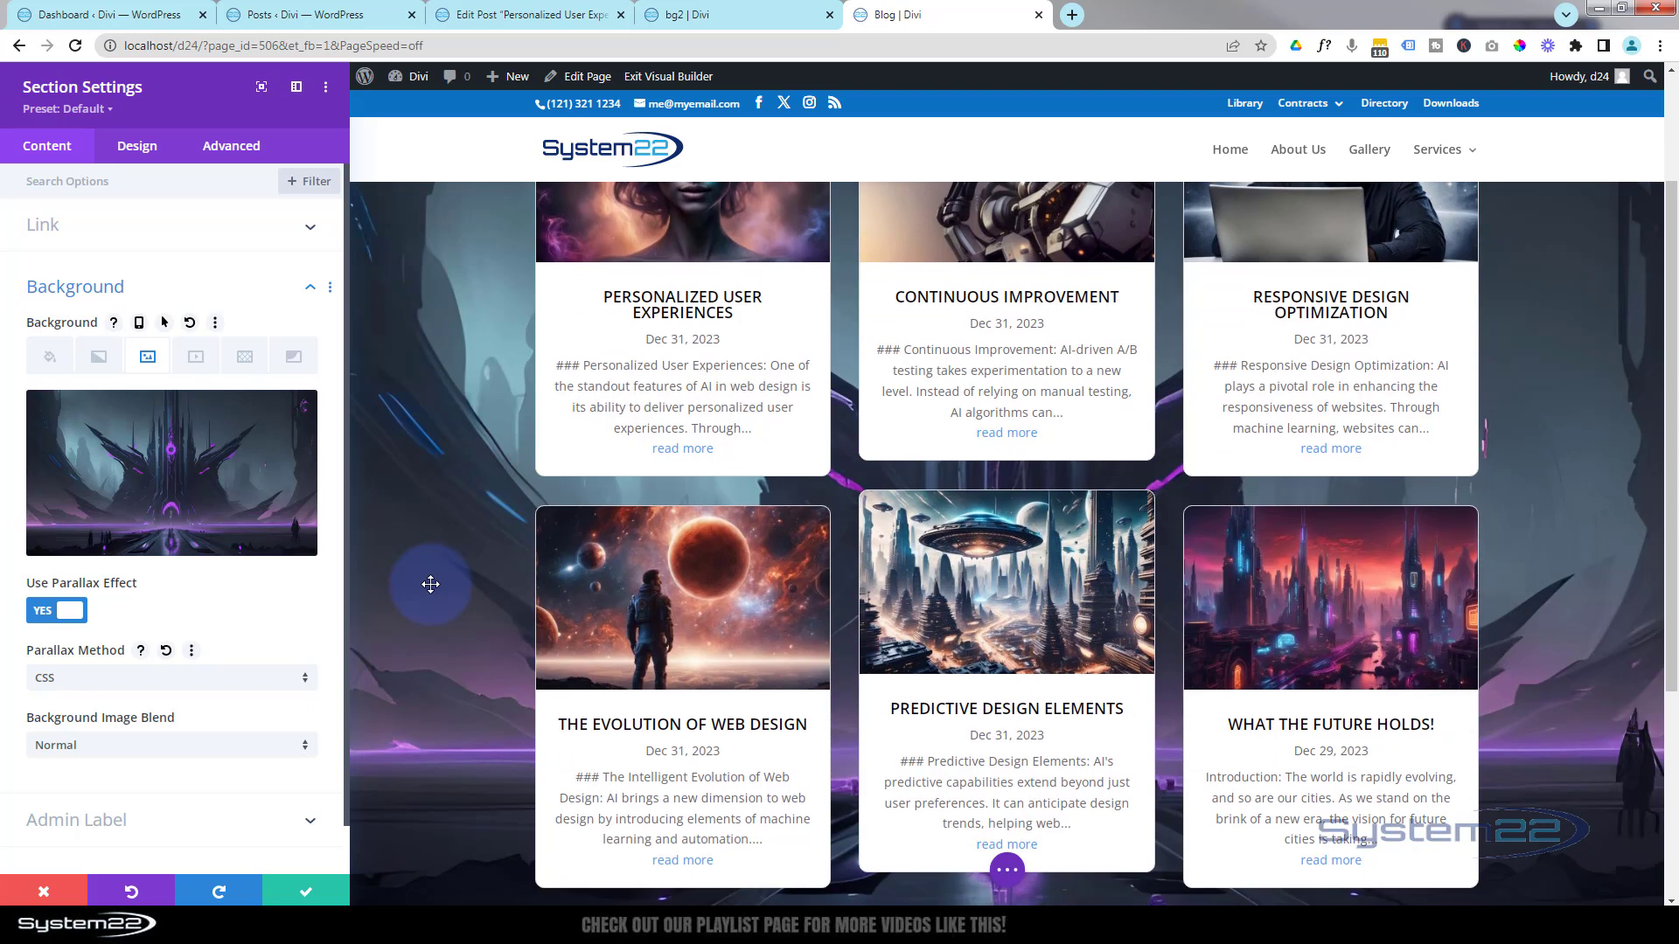
scroll(431, 584, up, 2)
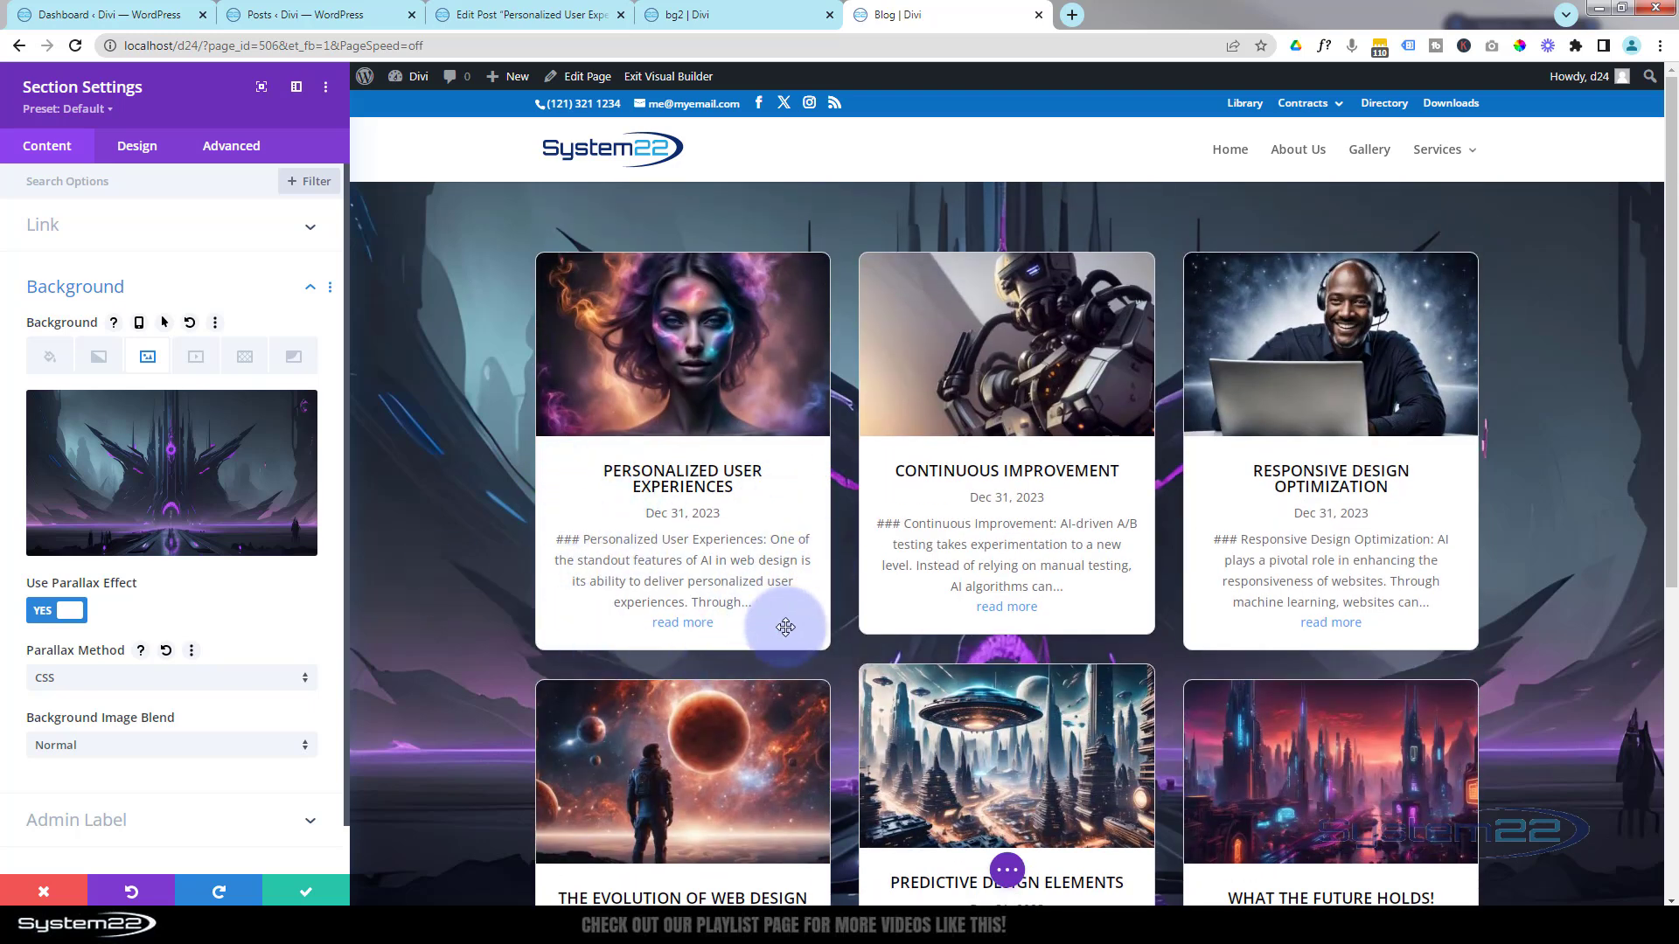
click(310, 893)
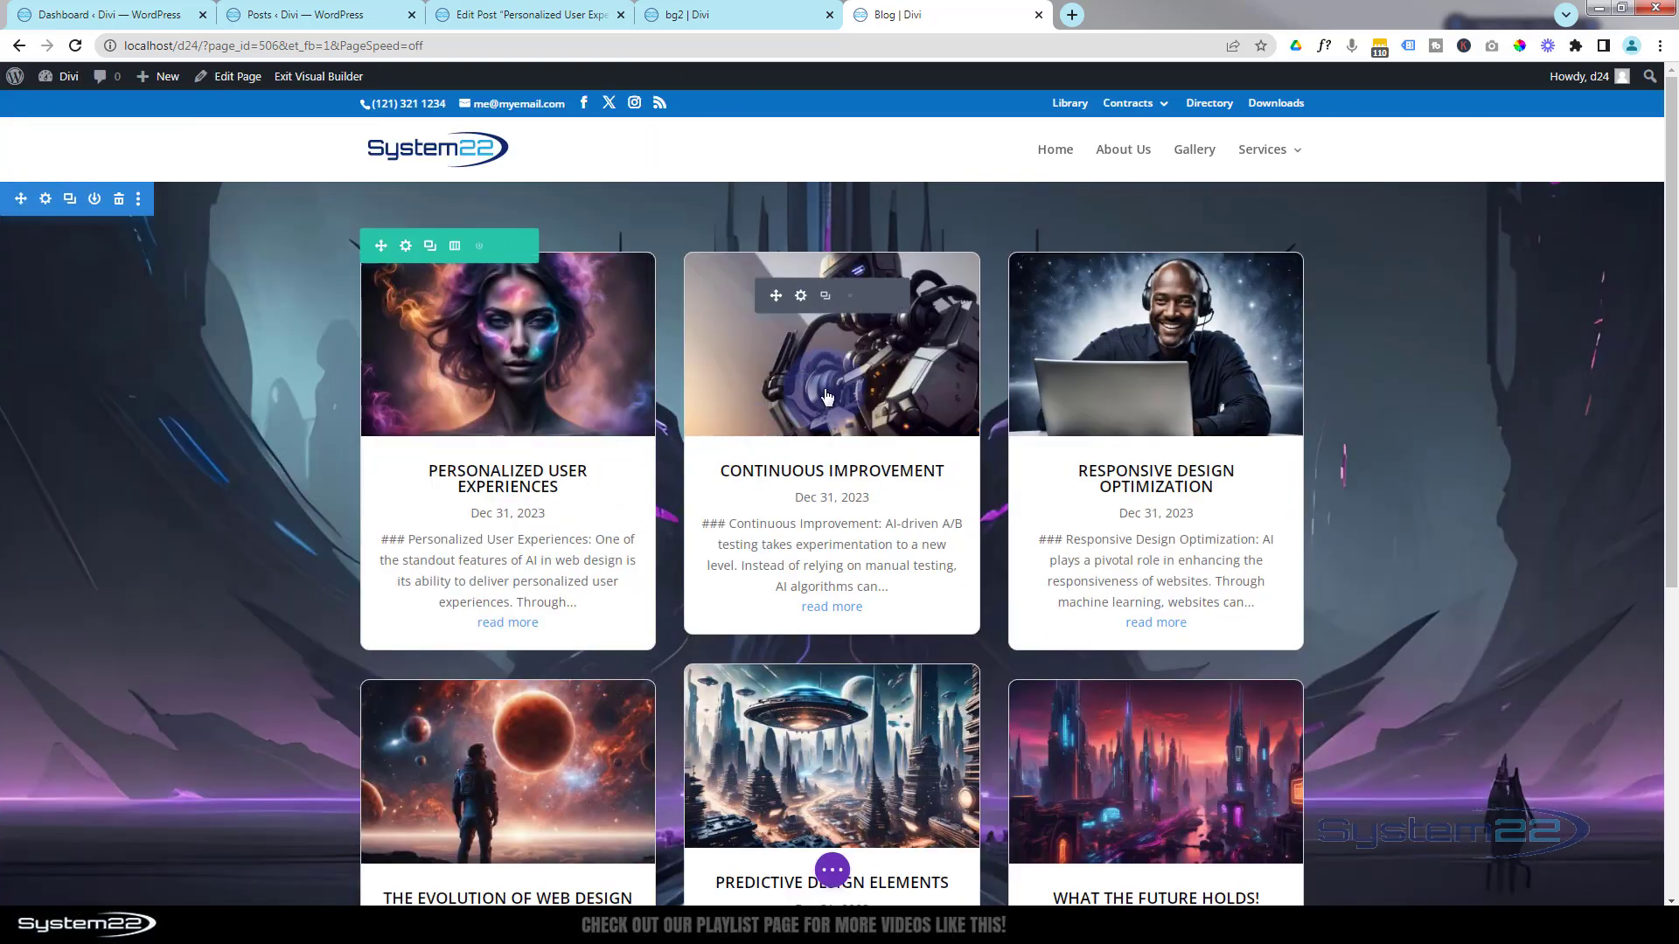
- Set the Blog module's grid tile background color to semi-transparent white, rgba(255,255,255,0.6)
click(800, 300)
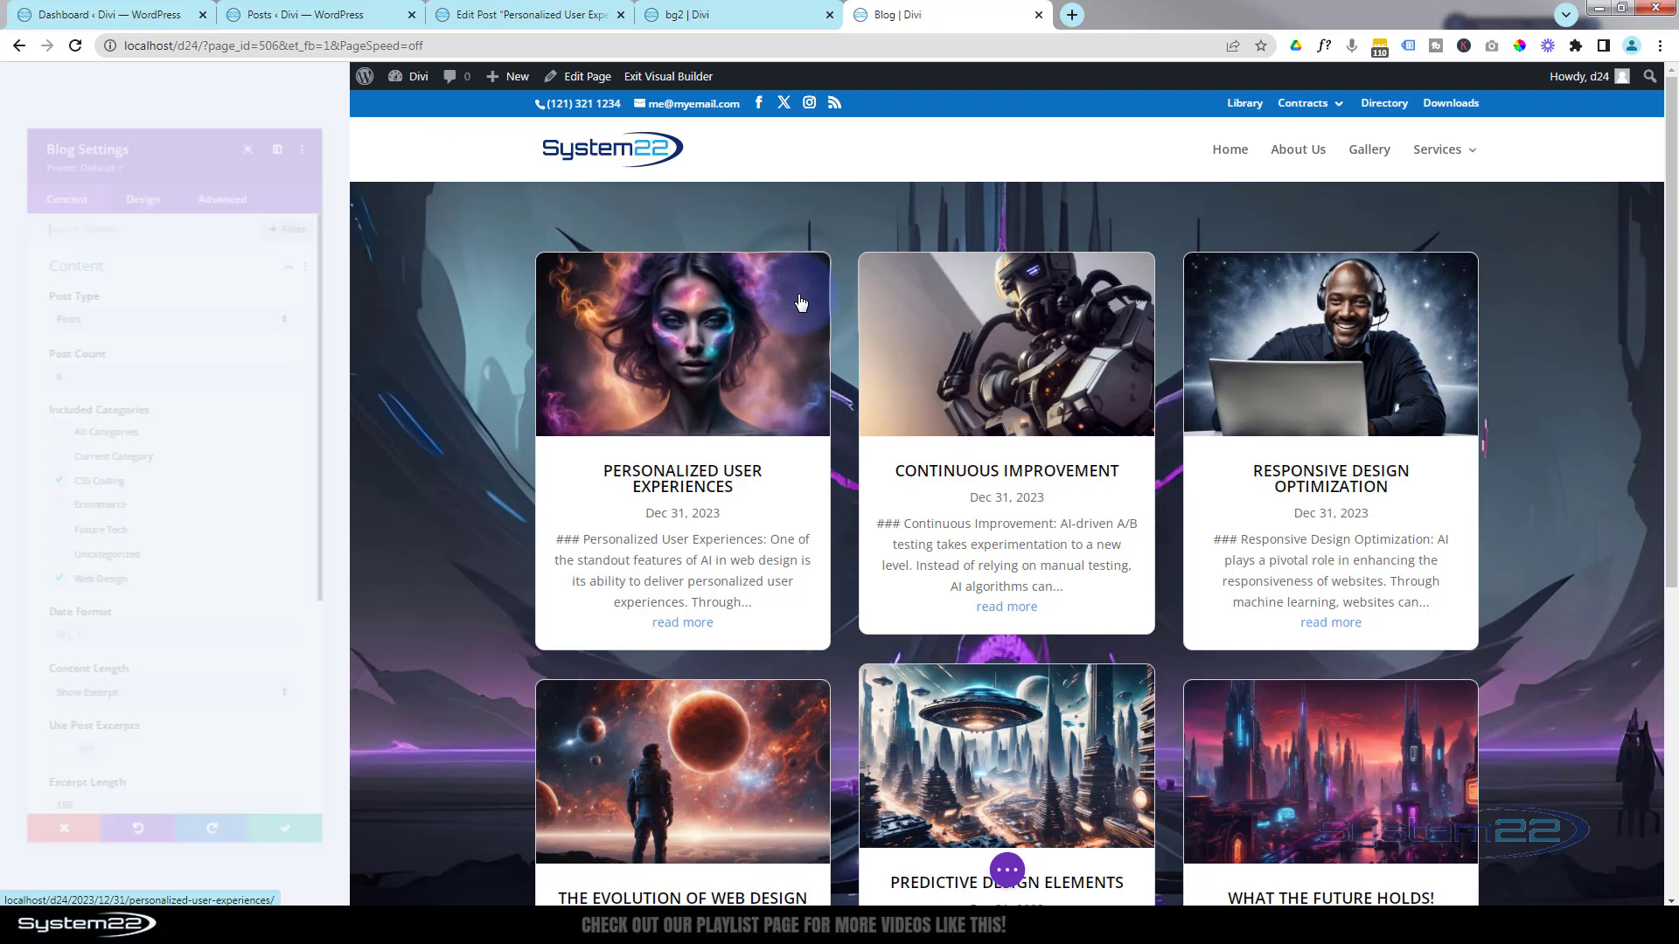
click(52, 181)
click(149, 234)
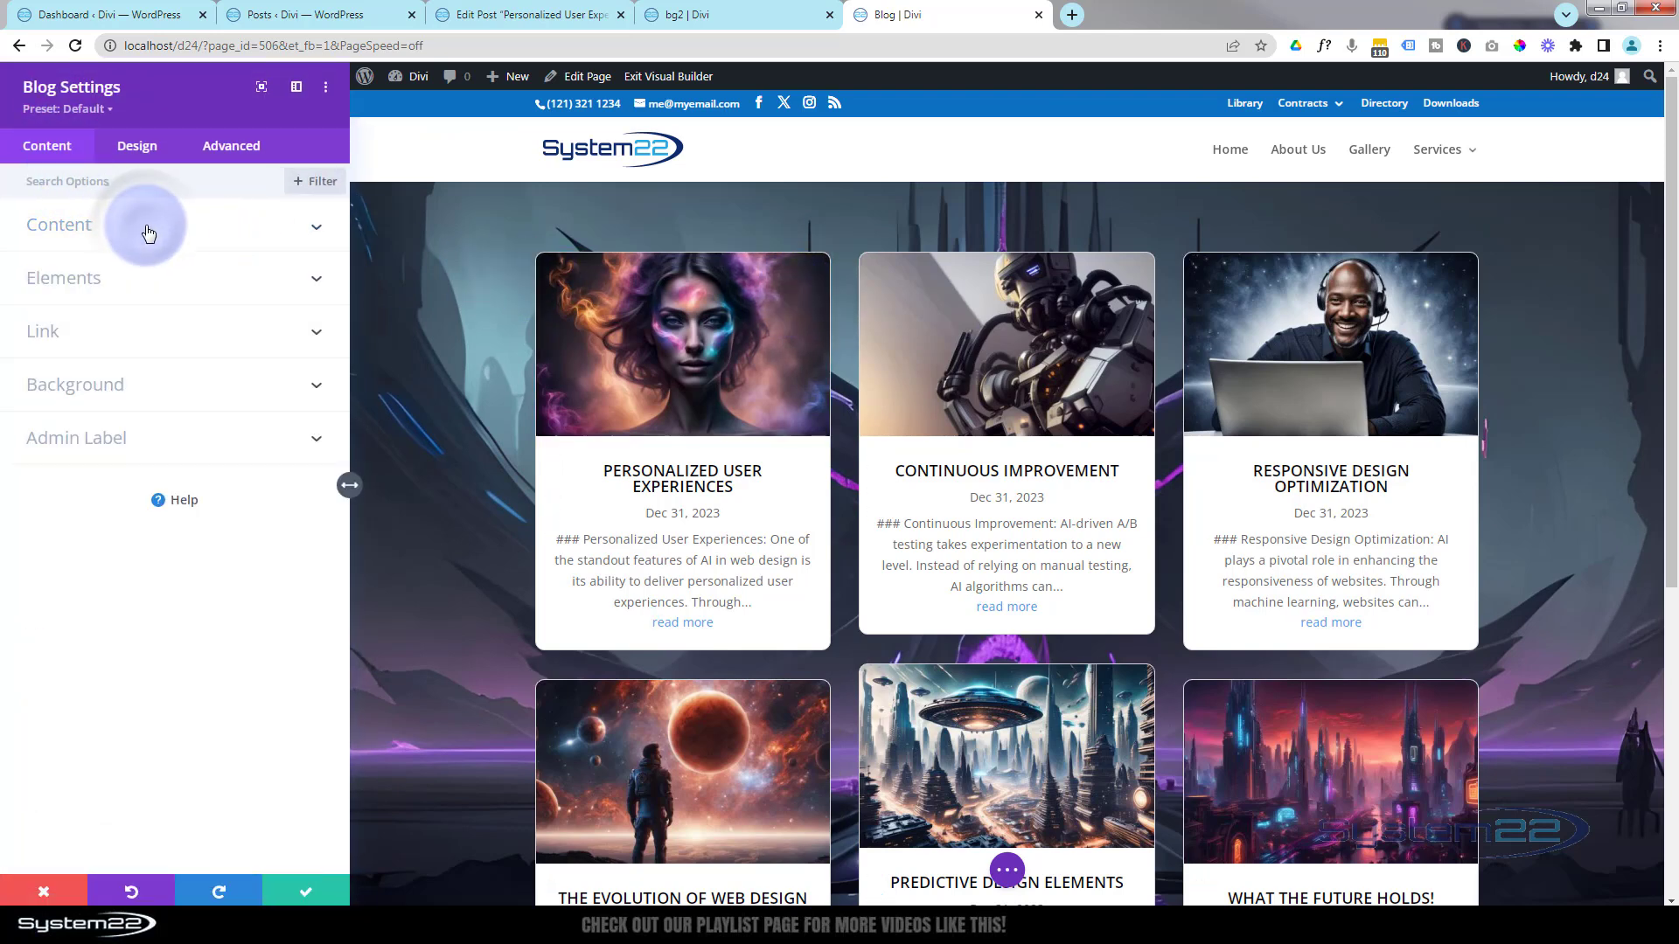
click(153, 393)
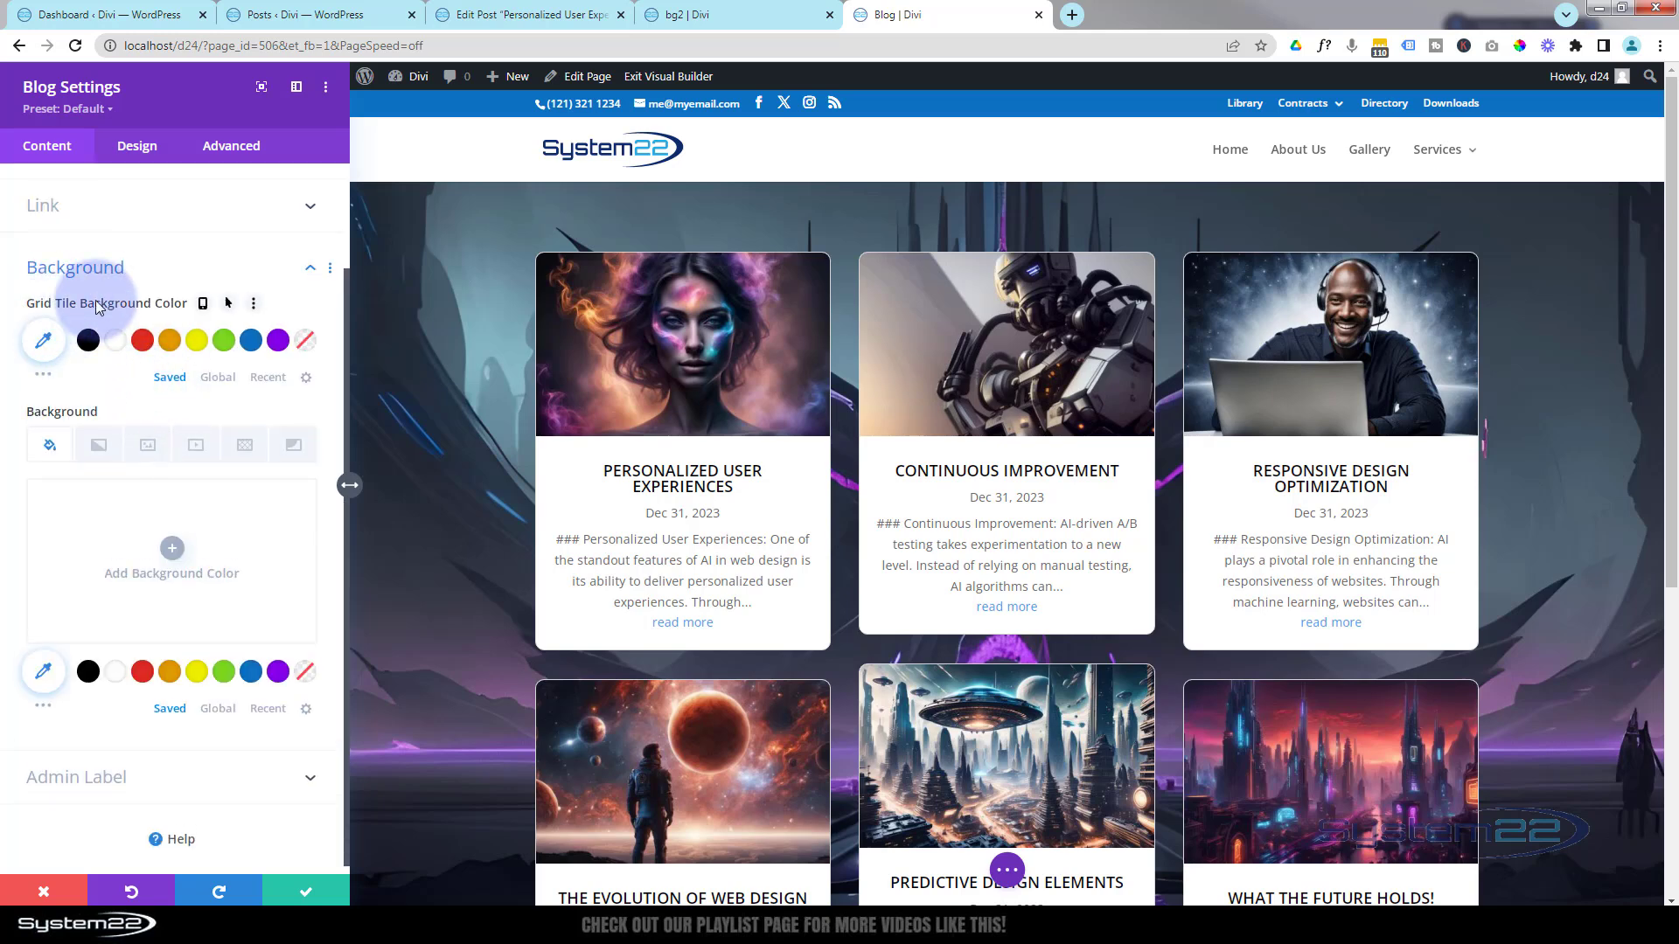
click(116, 347)
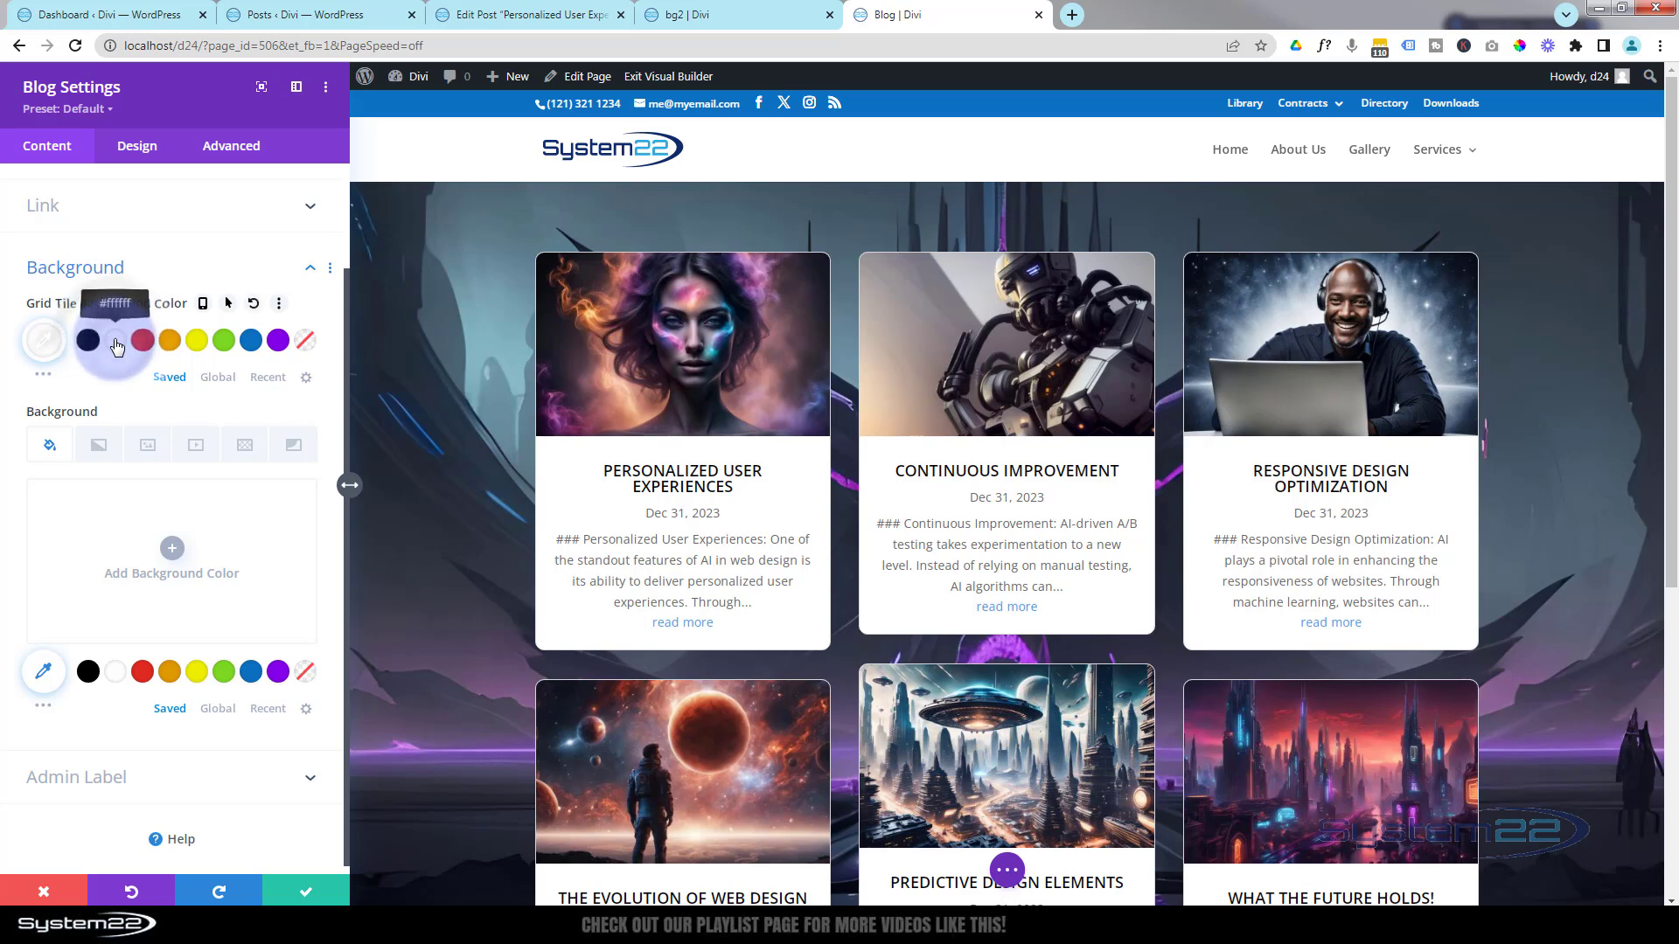
click(46, 345)
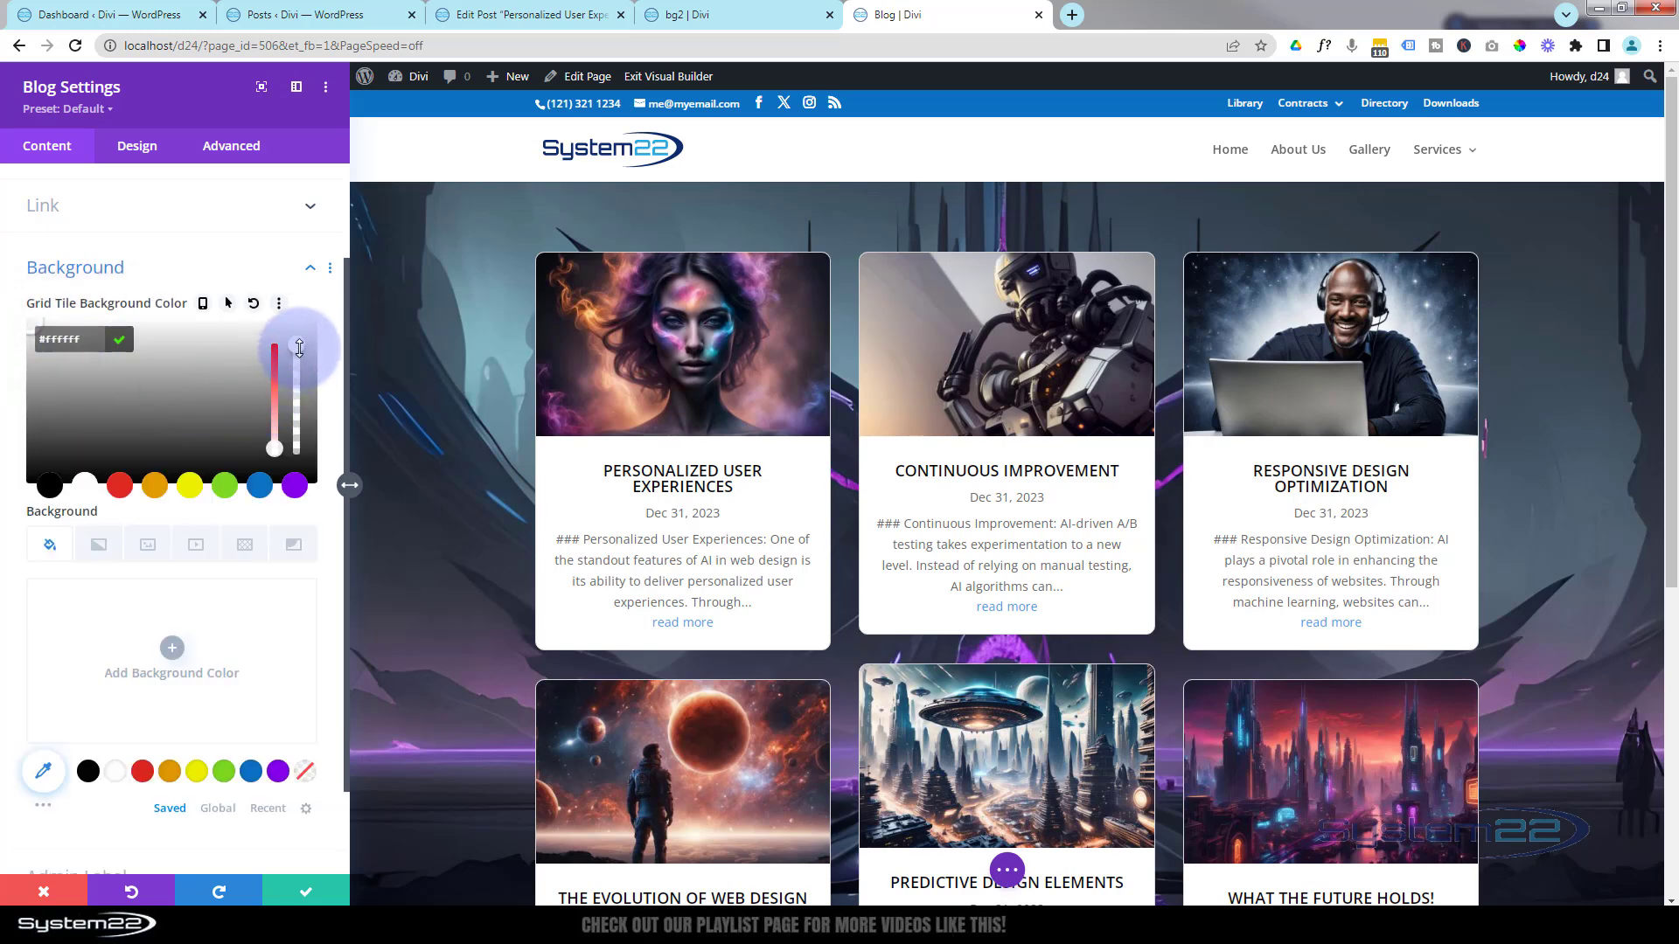
drag(295, 346, 296, 360)
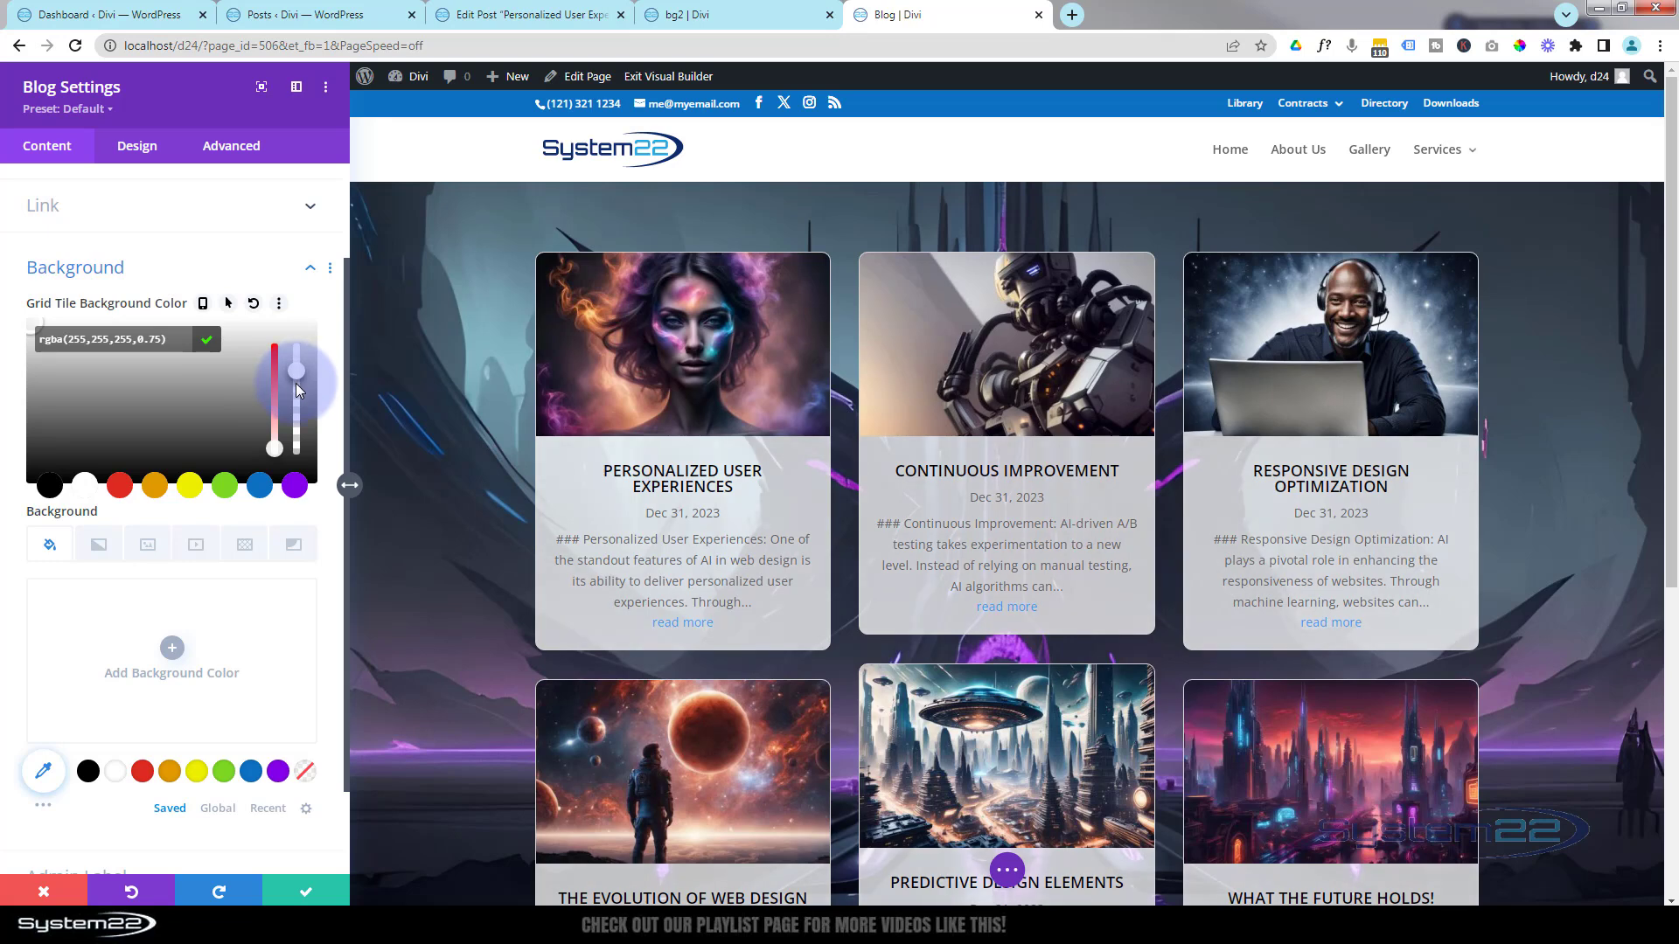
drag(295, 384, 294, 399)
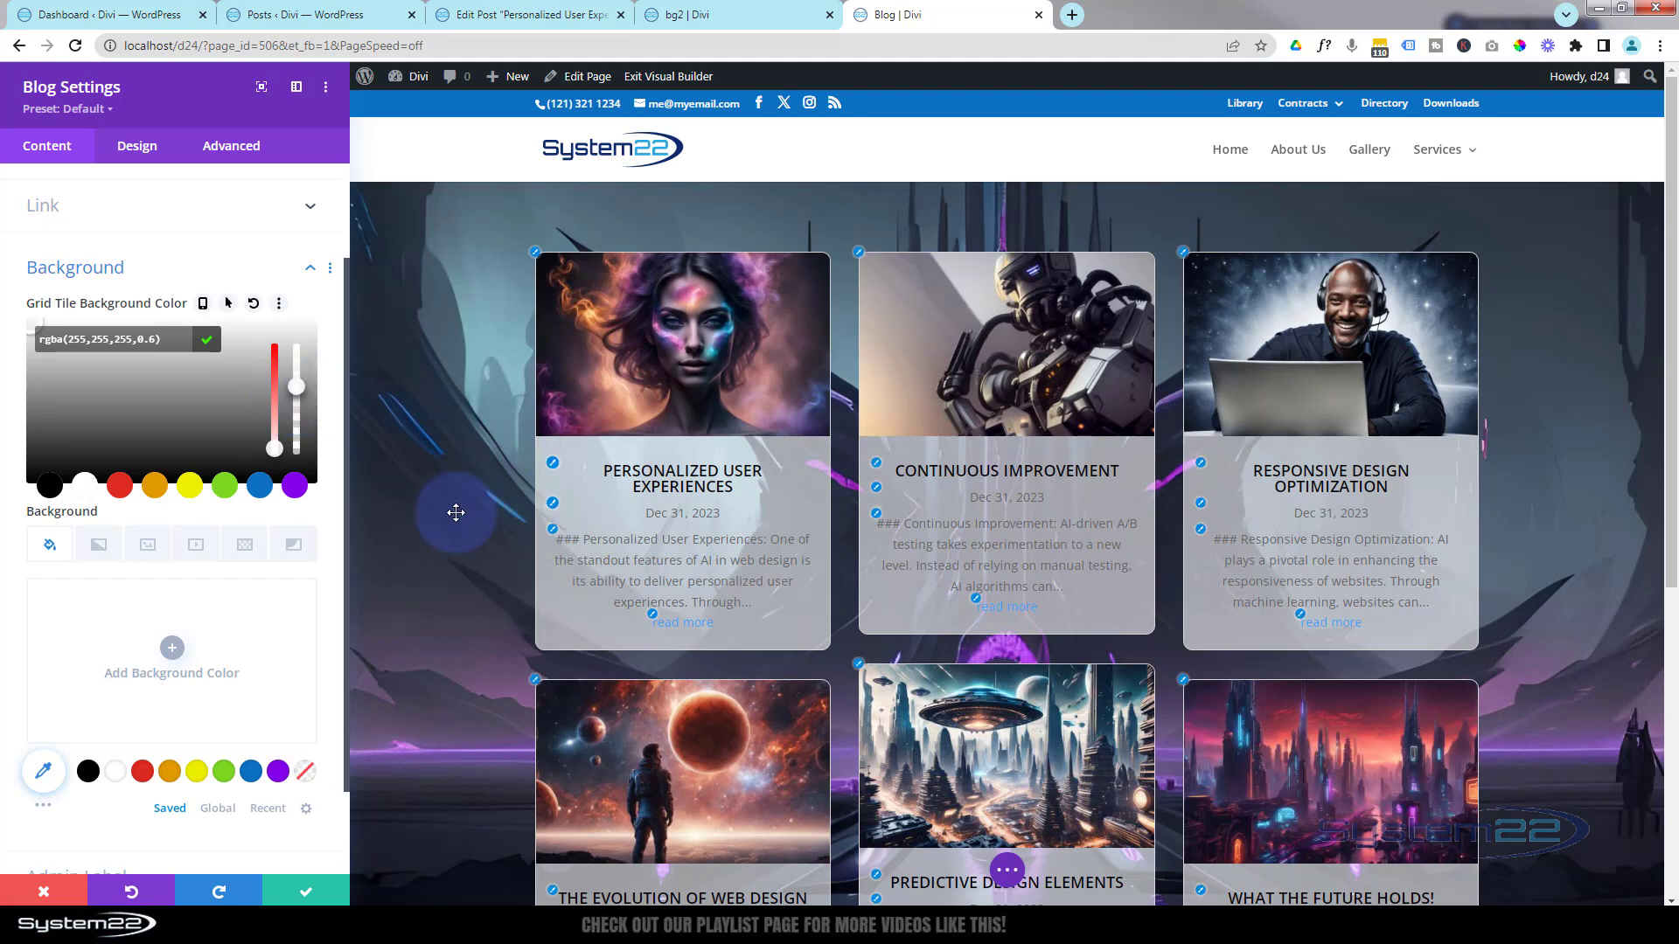
- Set the body text color of the post cards to black
scroll(455, 509, down, 6)
scroll(456, 512, up, 3)
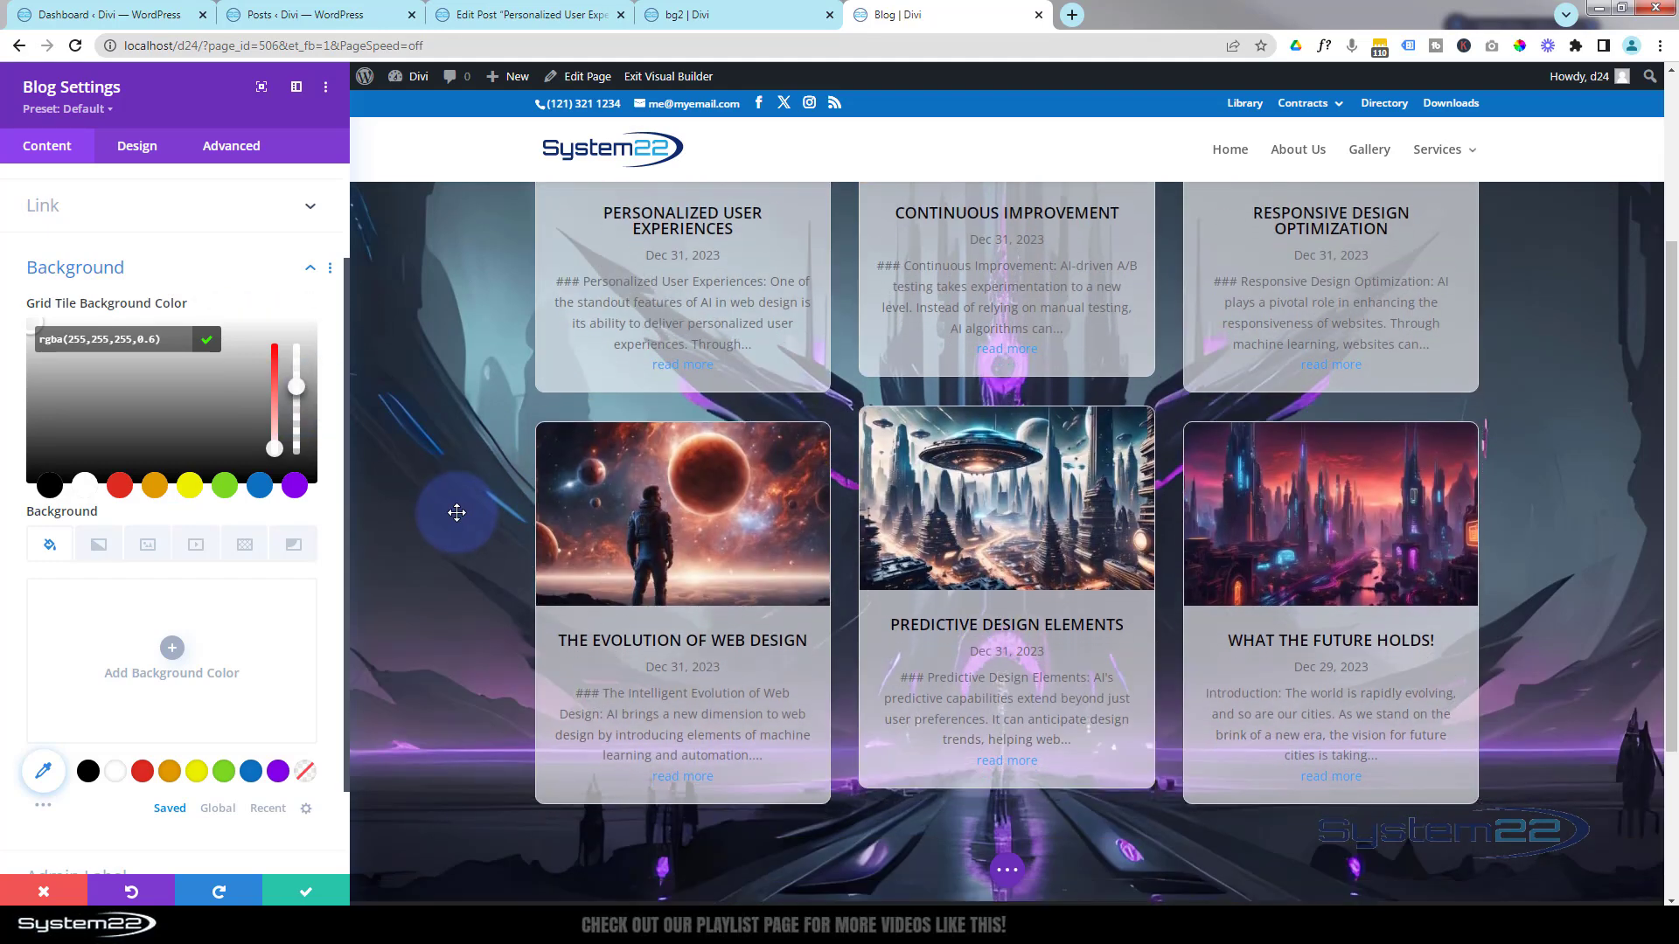
scroll(458, 510, up, 3)
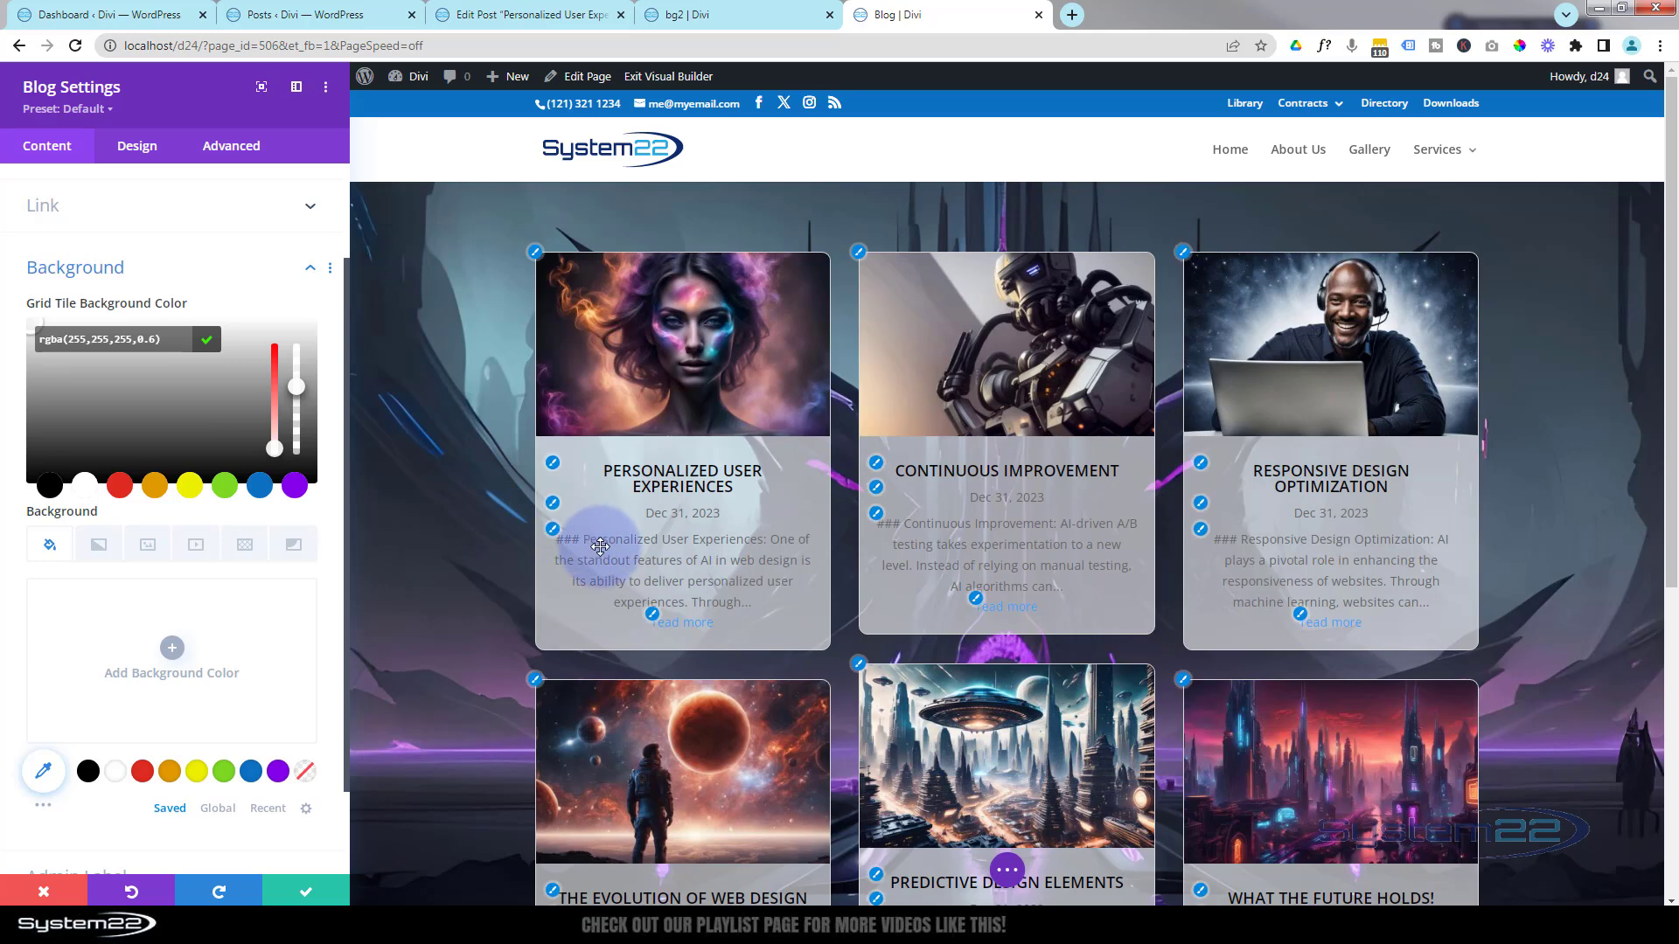
click(554, 531)
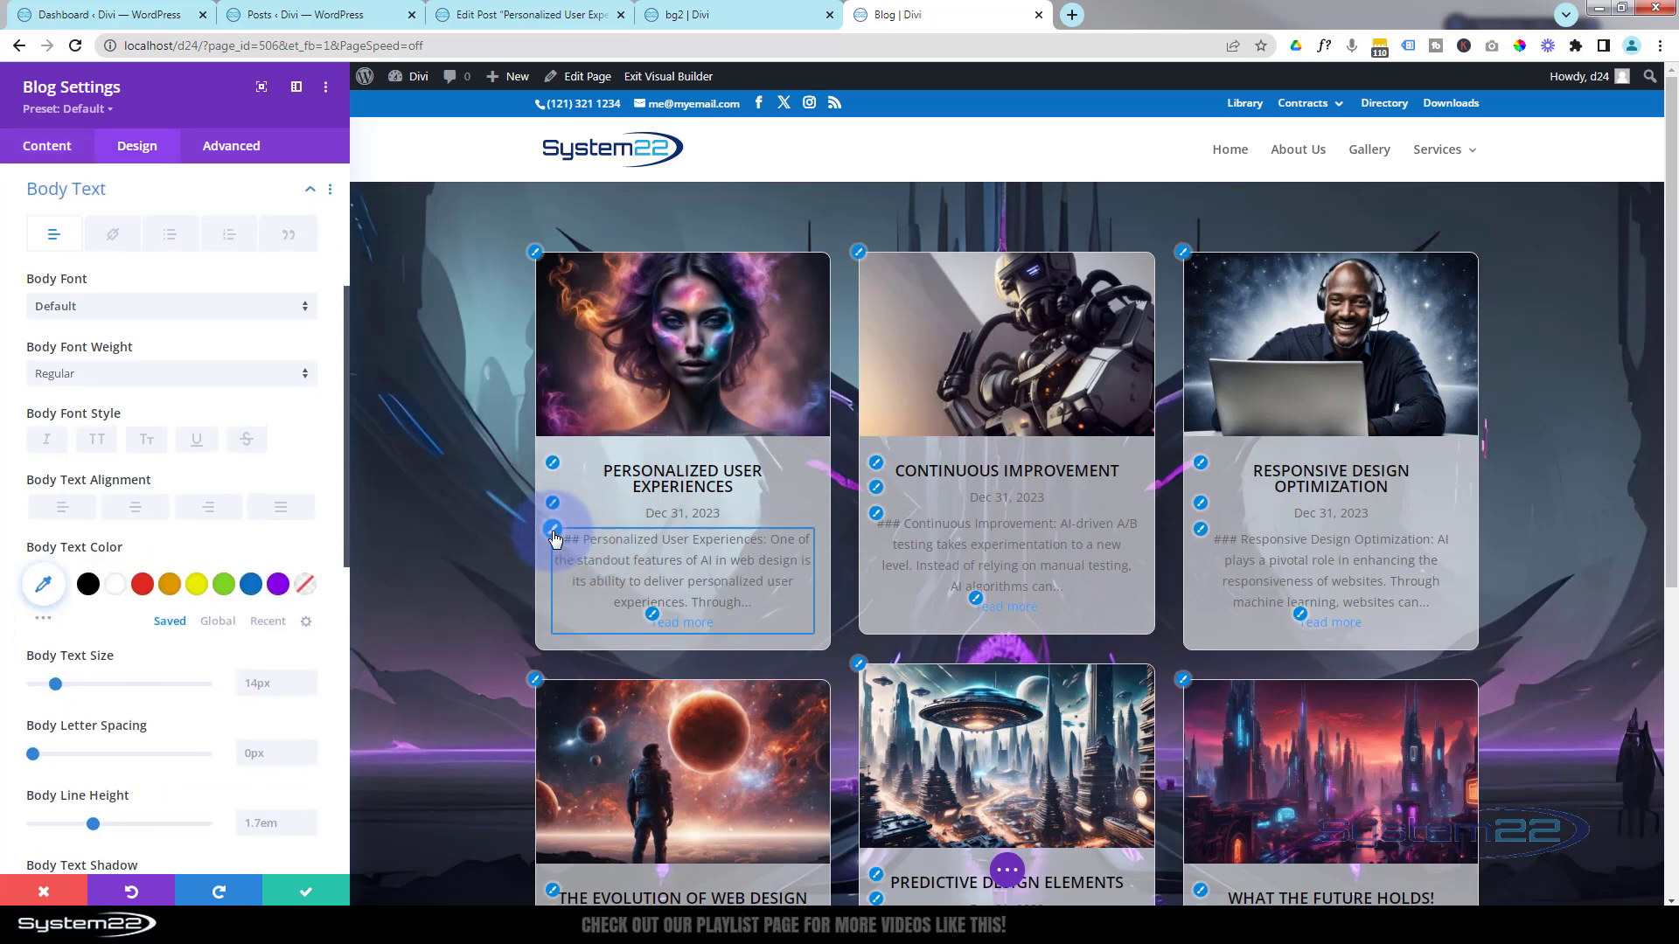
click(88, 586)
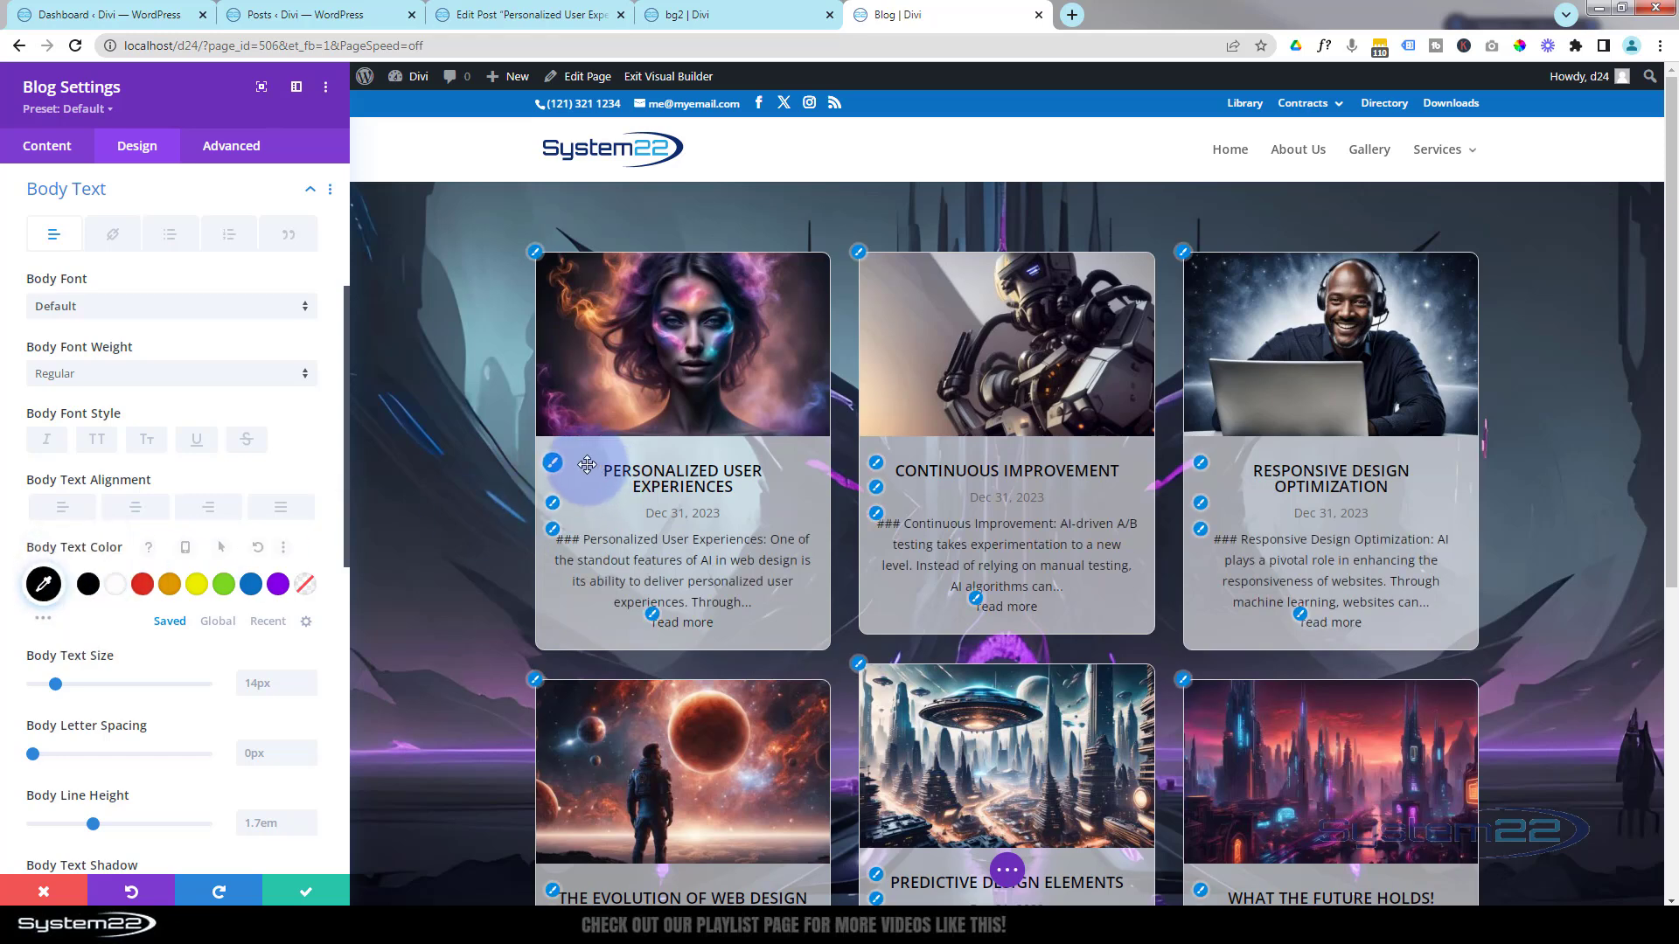
- Set the post title text color to white (#ffffff) and apply the first text shadow preset to the titles
click(552, 462)
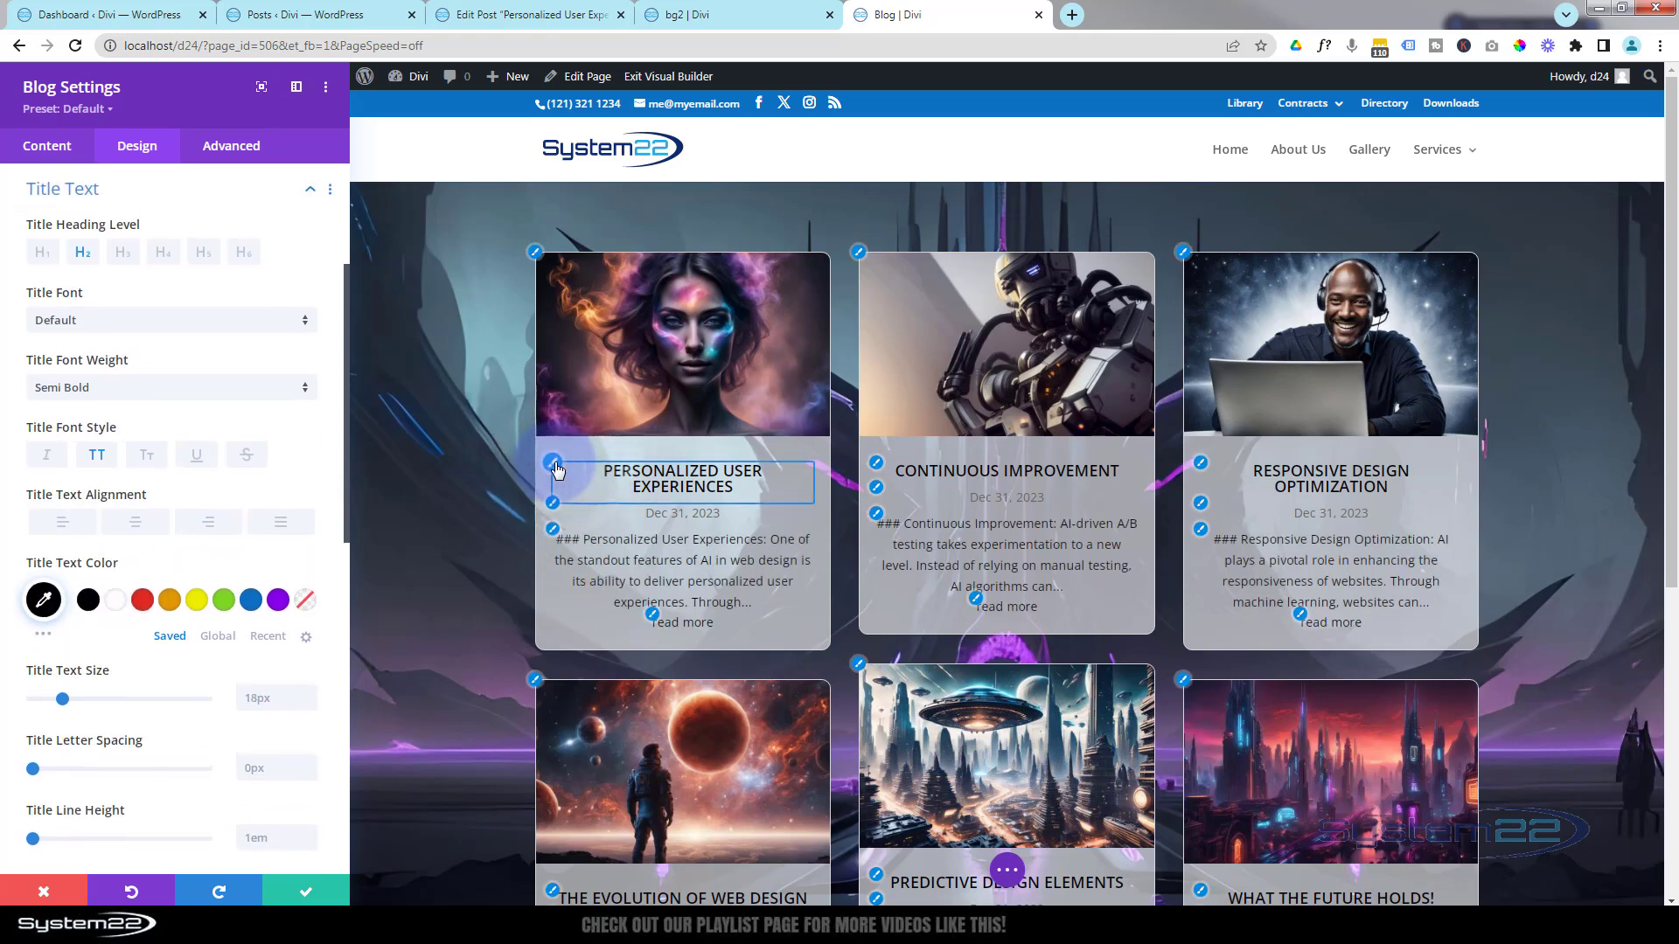
click(117, 601)
click(116, 600)
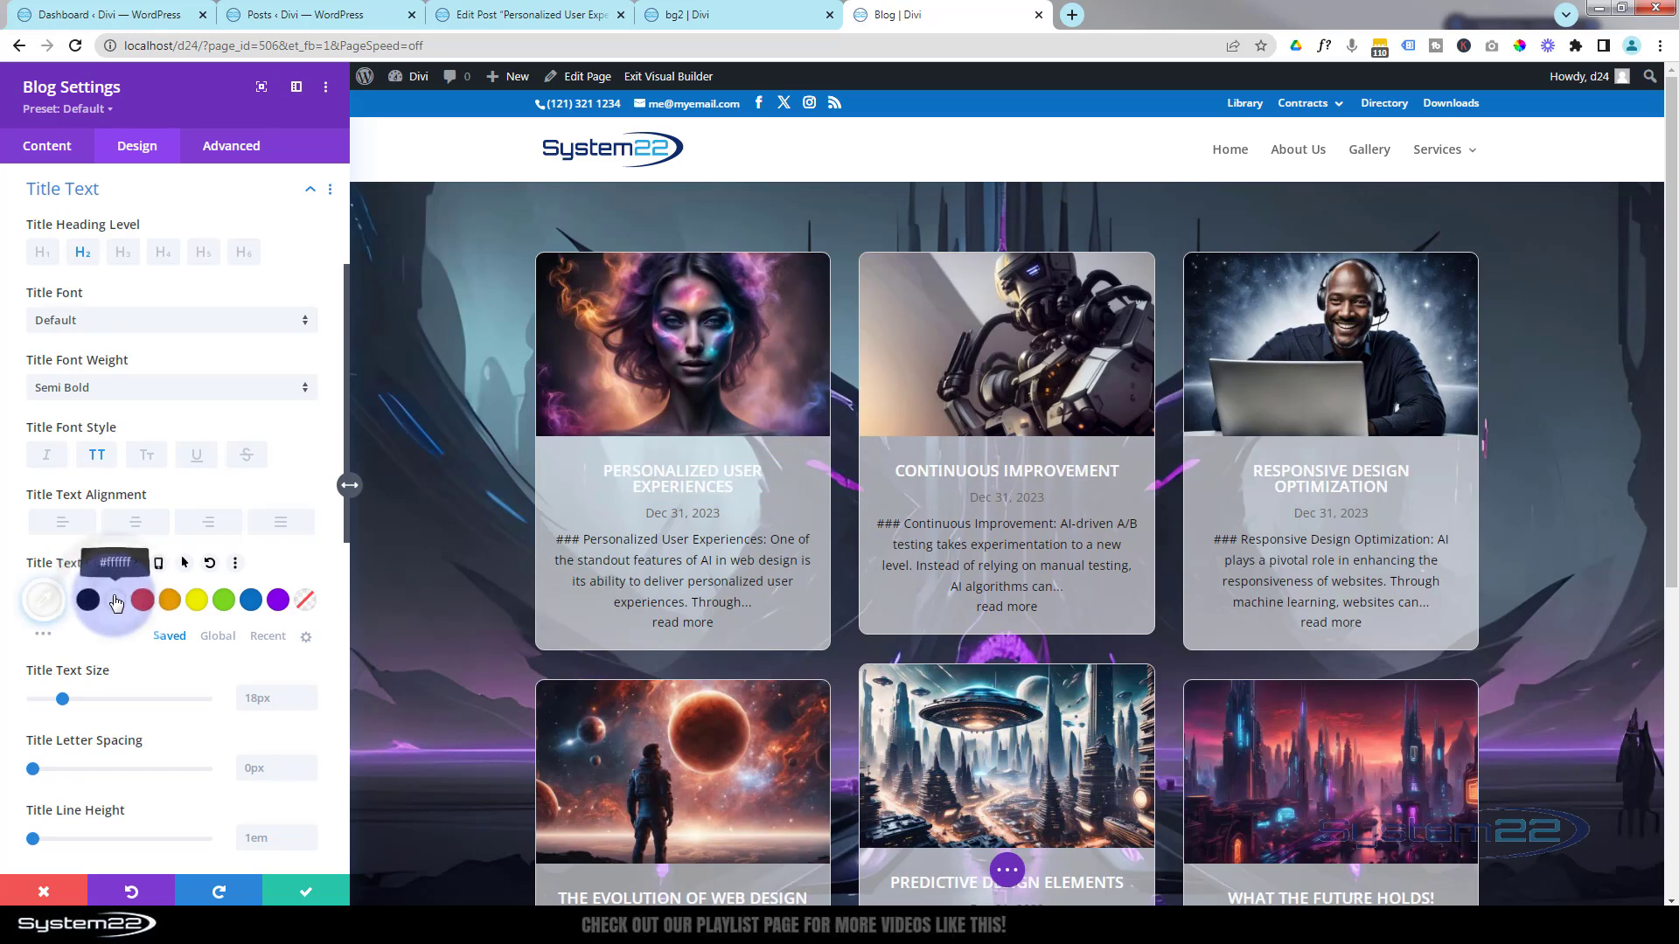
scroll(116, 601, down, 2)
click(171, 758)
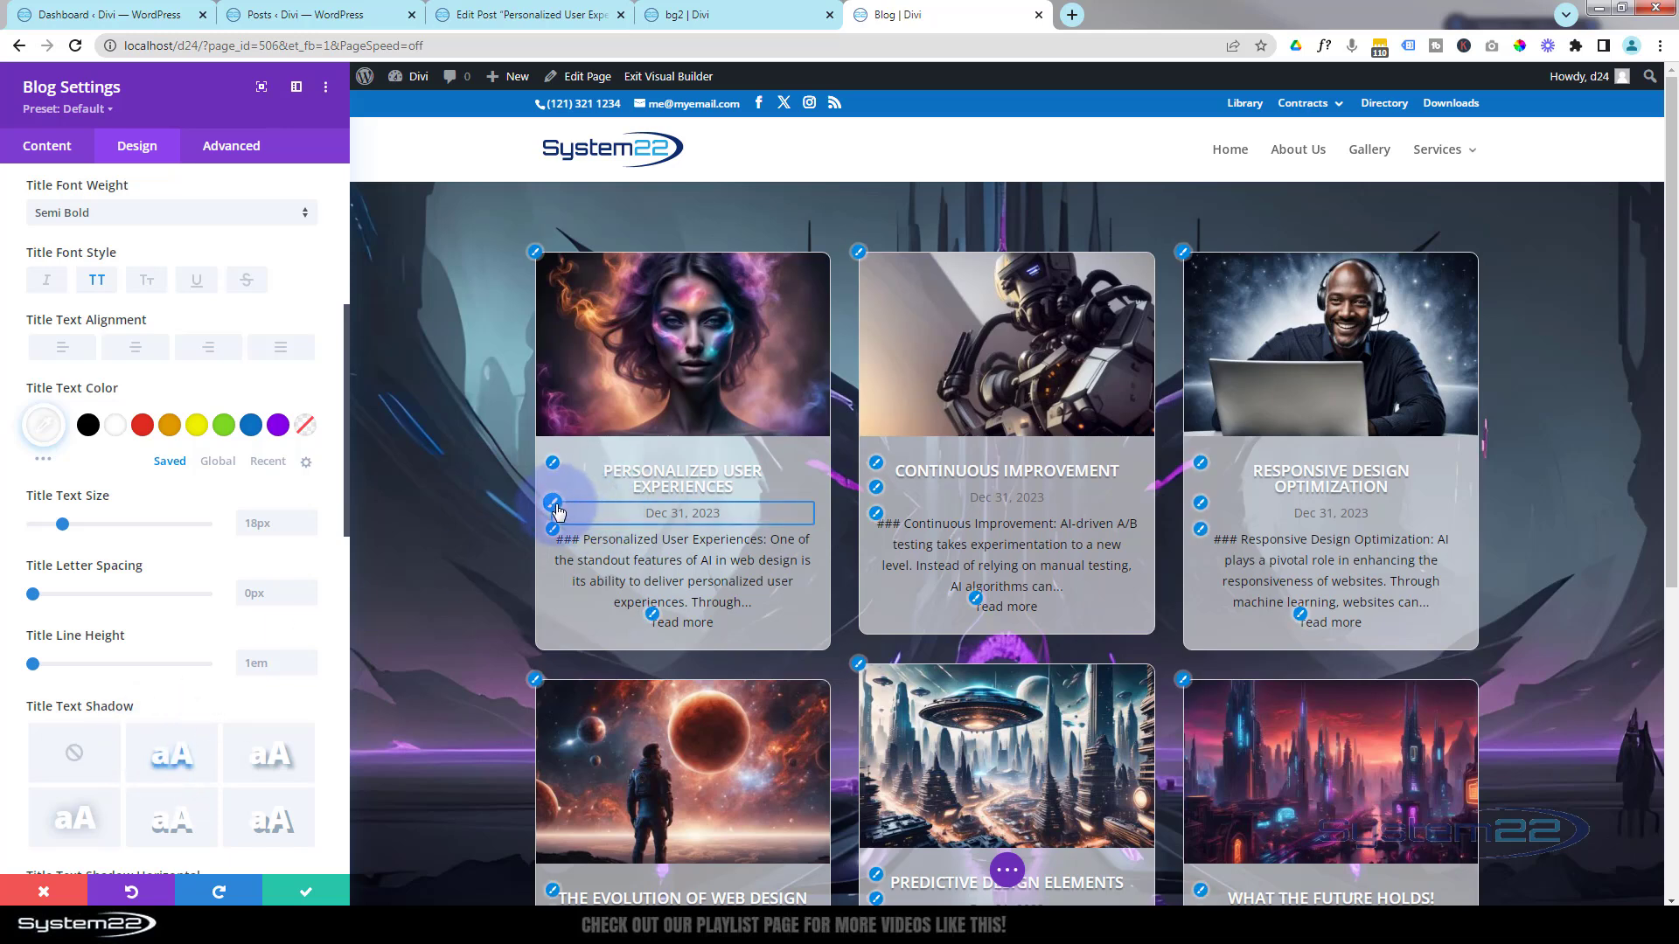
- Color the post meta text orange (#e09900) and apply the last text shadow preset to it
click(558, 512)
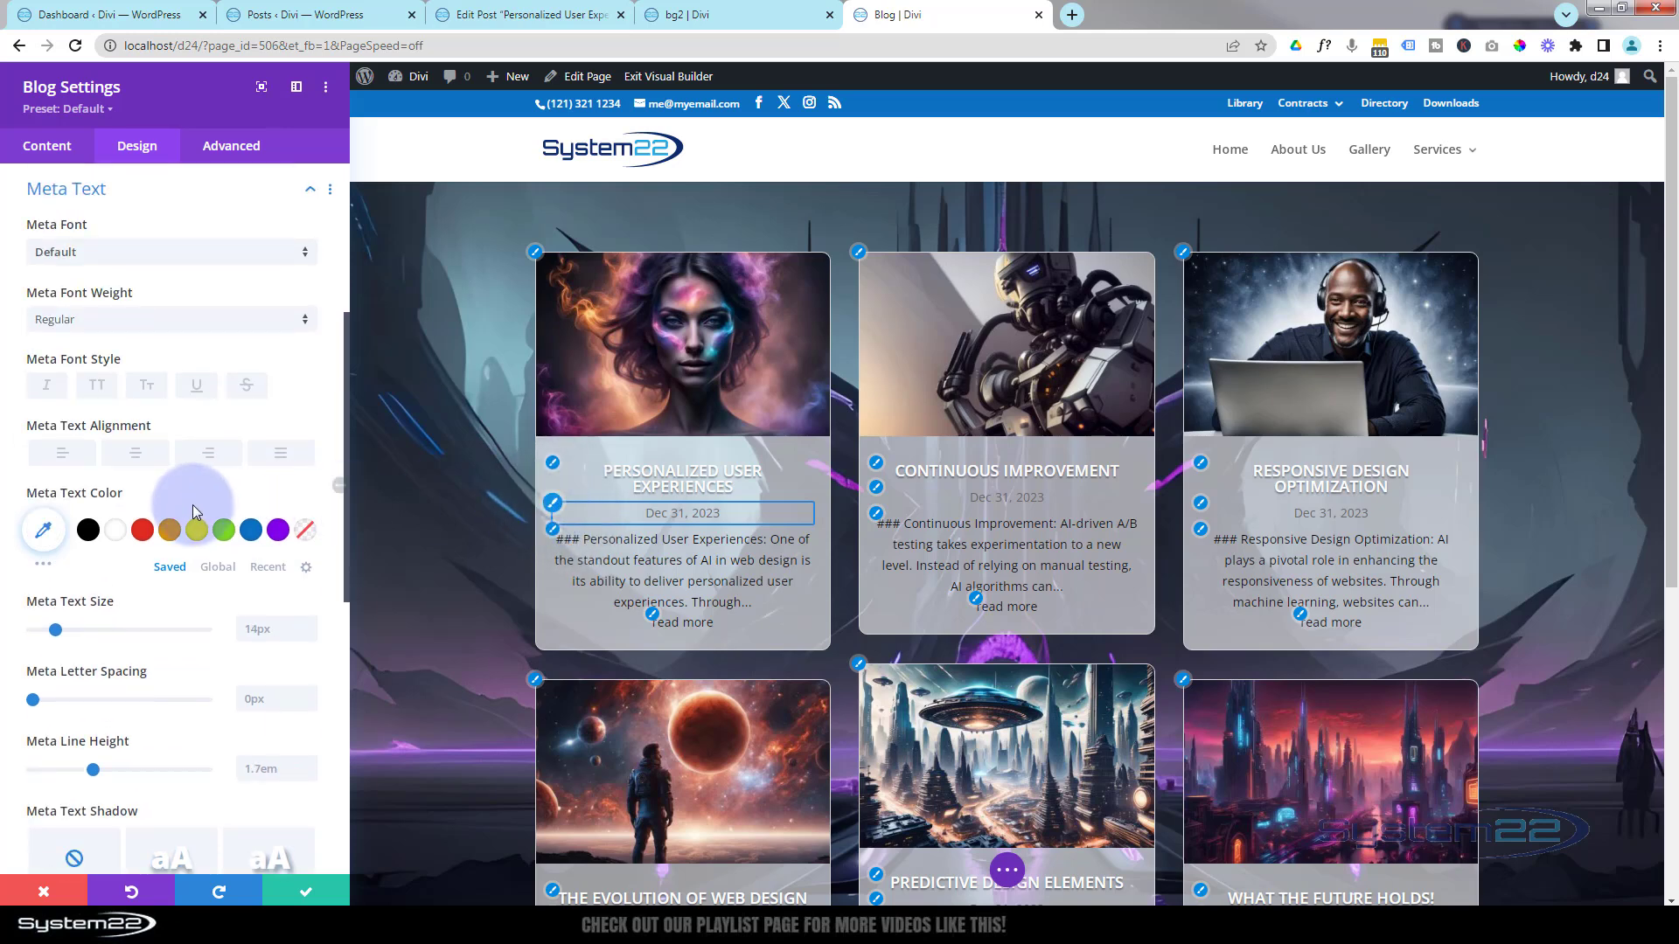
click(169, 530)
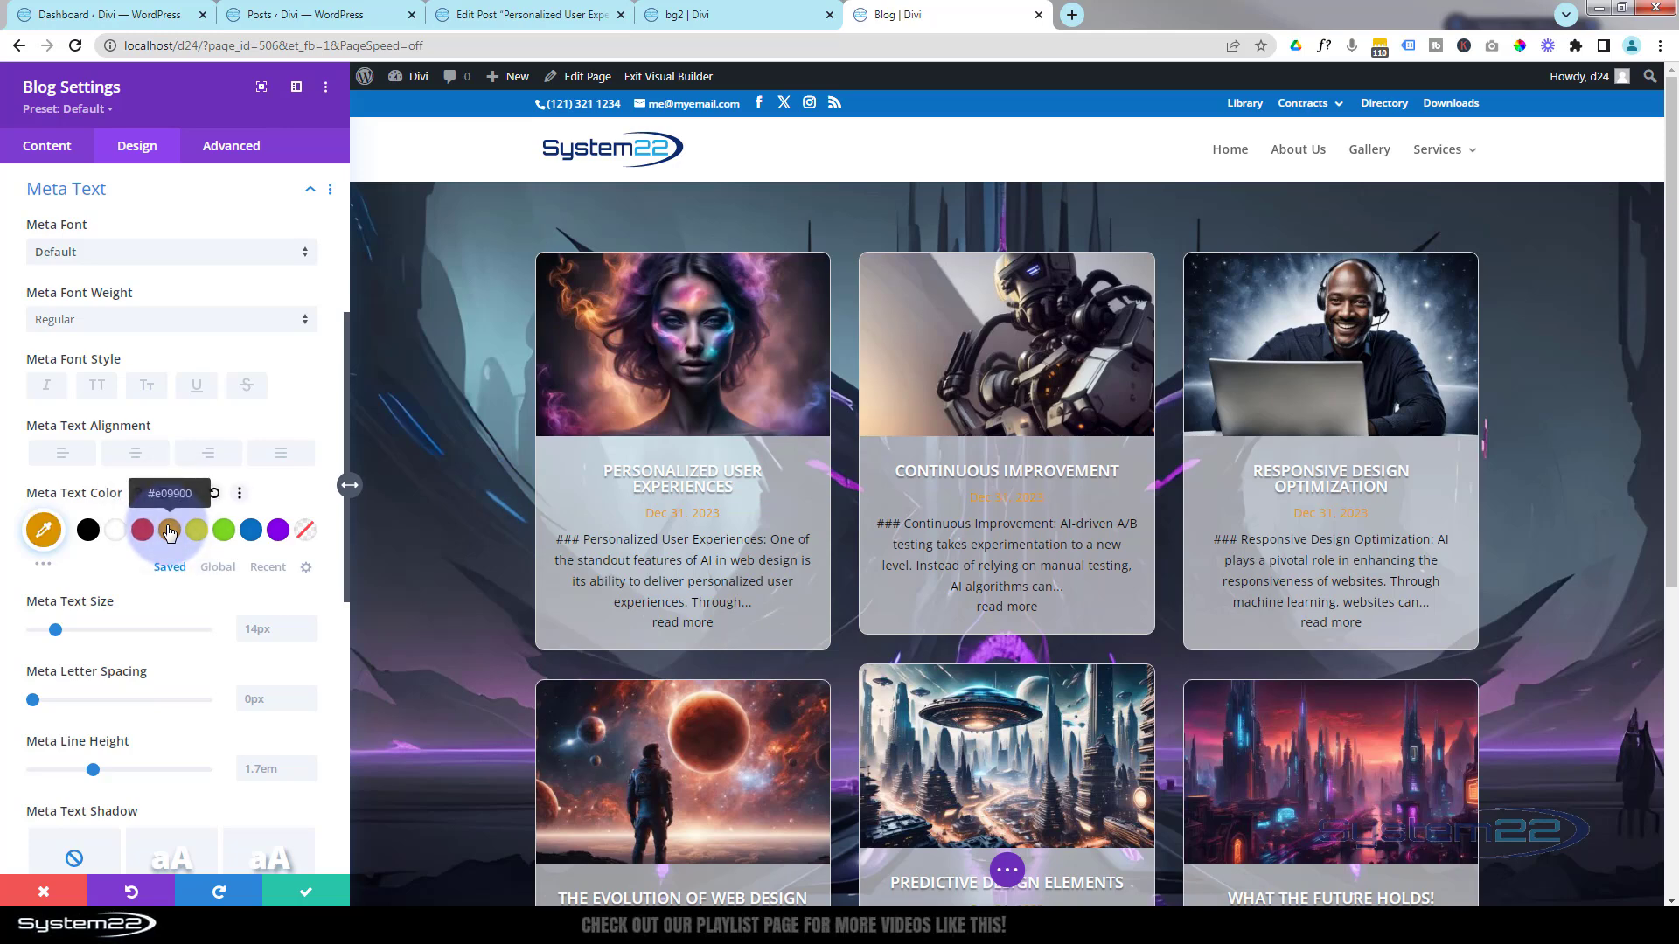
scroll(169, 531, down, 3)
click(172, 603)
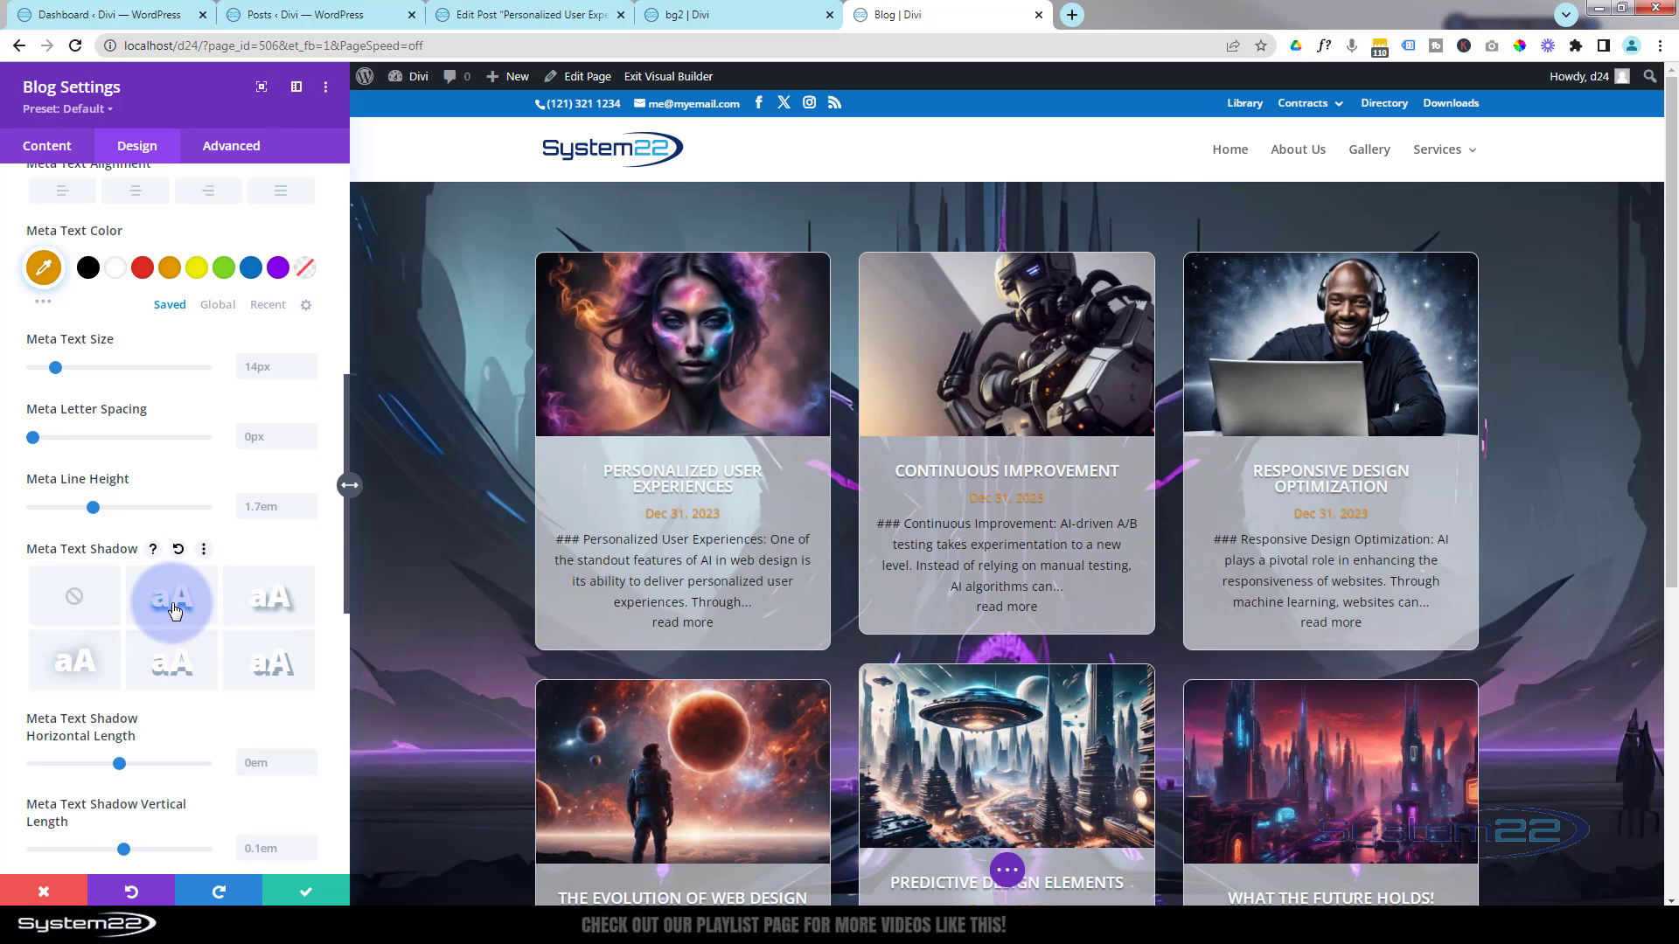
click(273, 666)
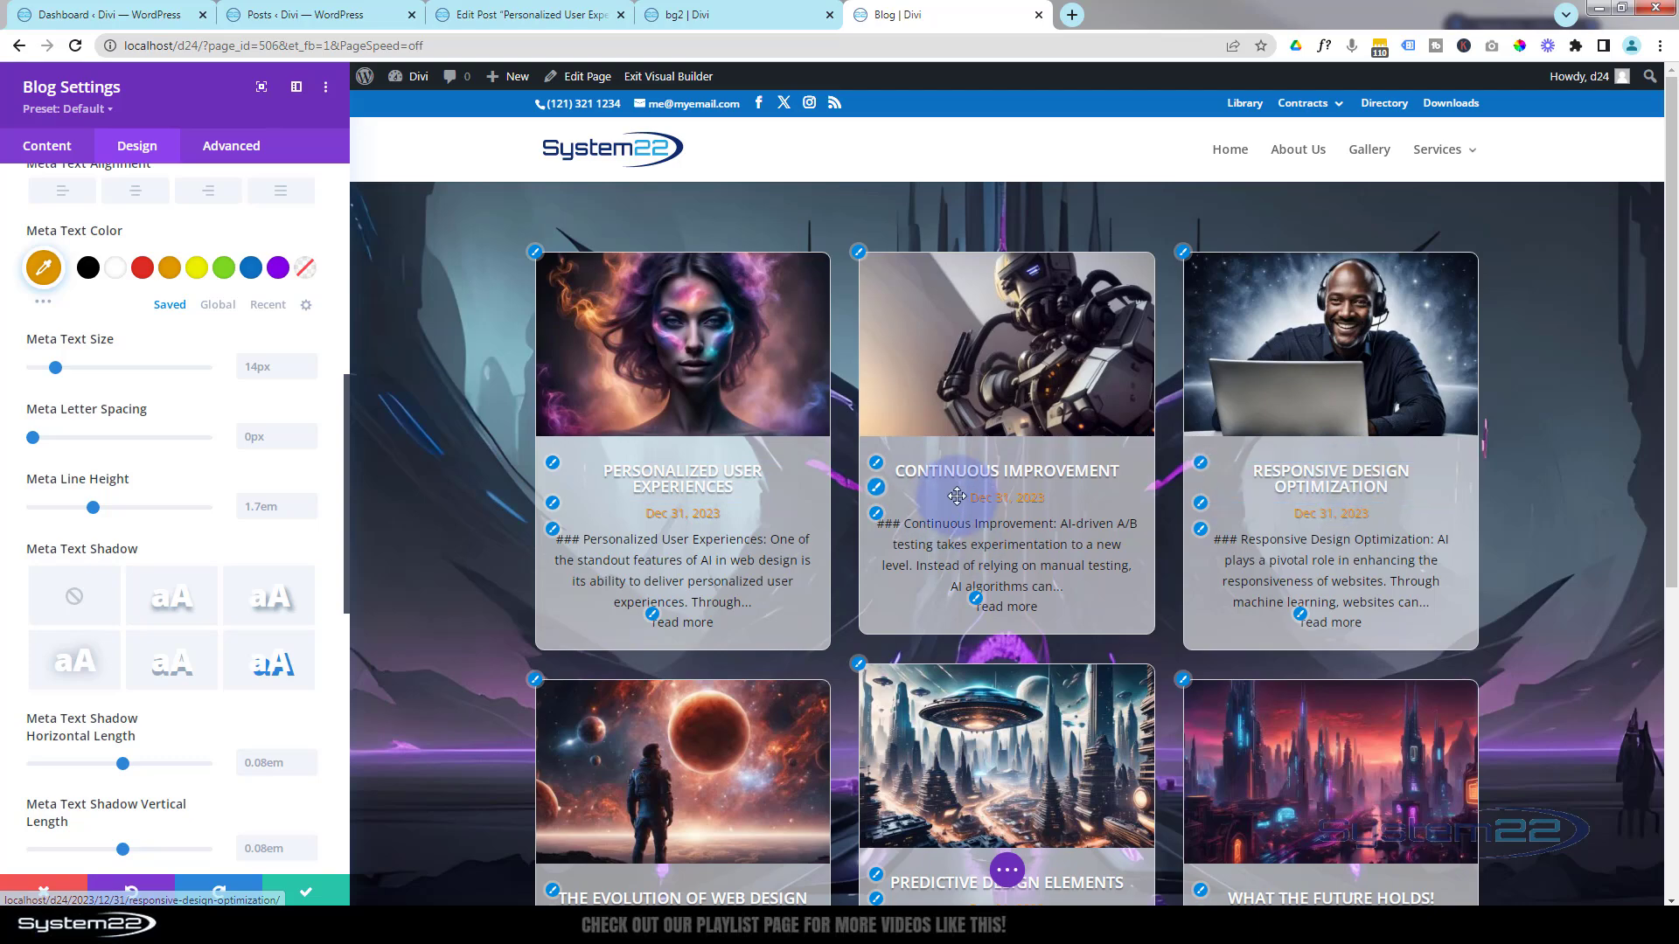
scroll(1005, 769, down, 2)
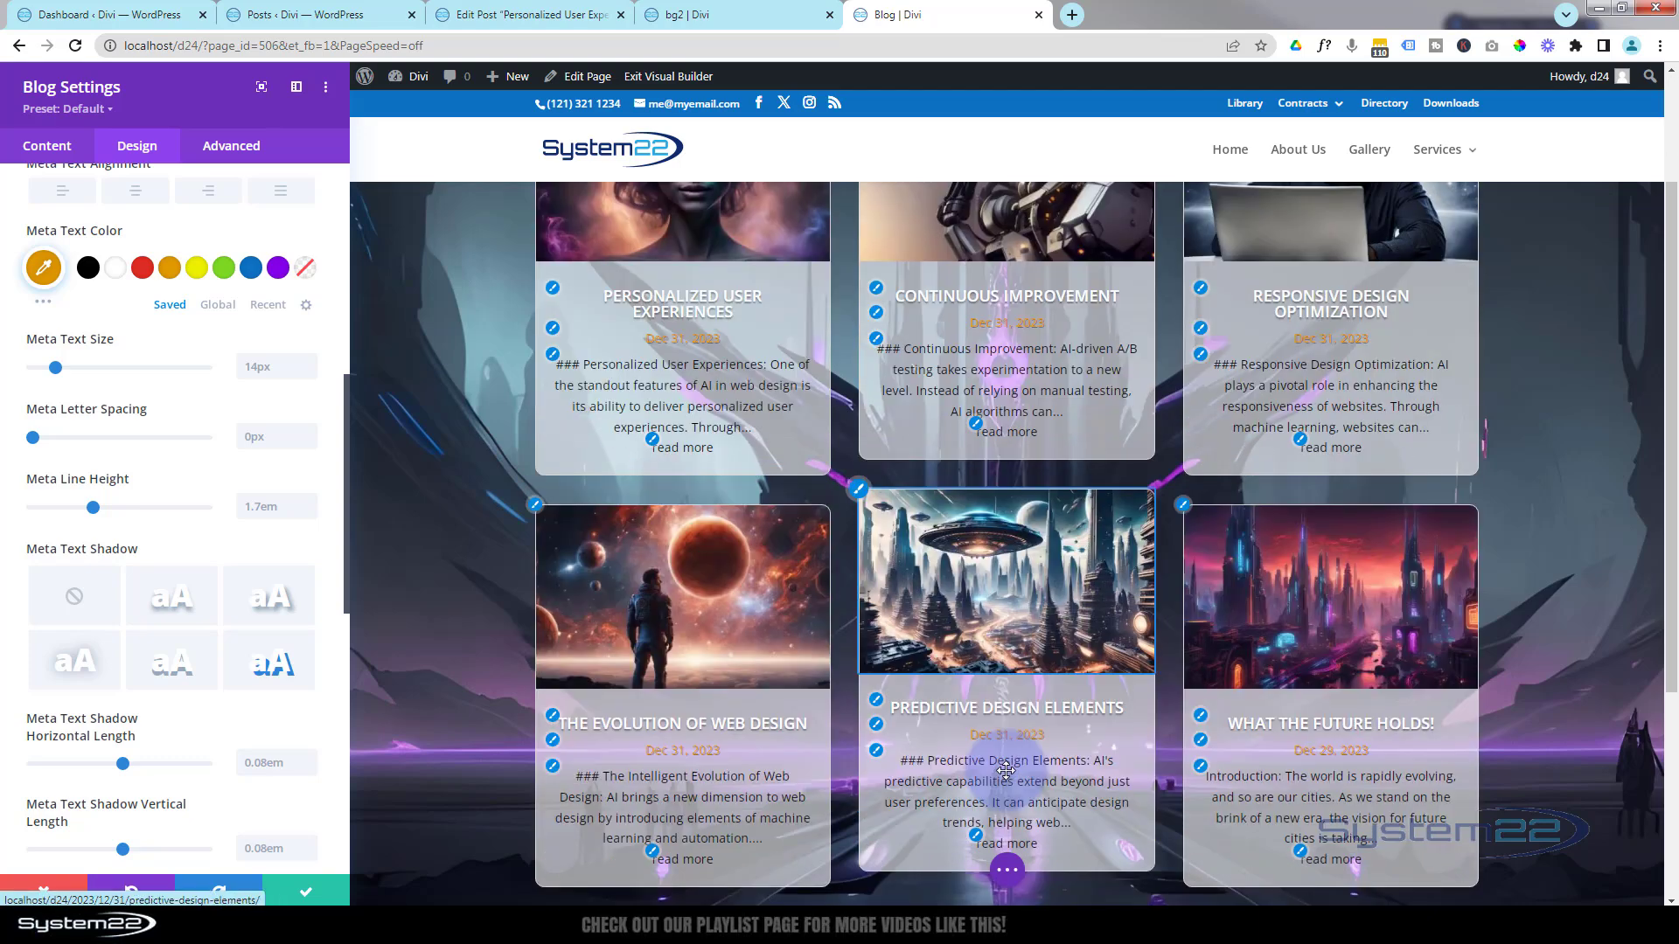
scroll(1006, 769, up, 2)
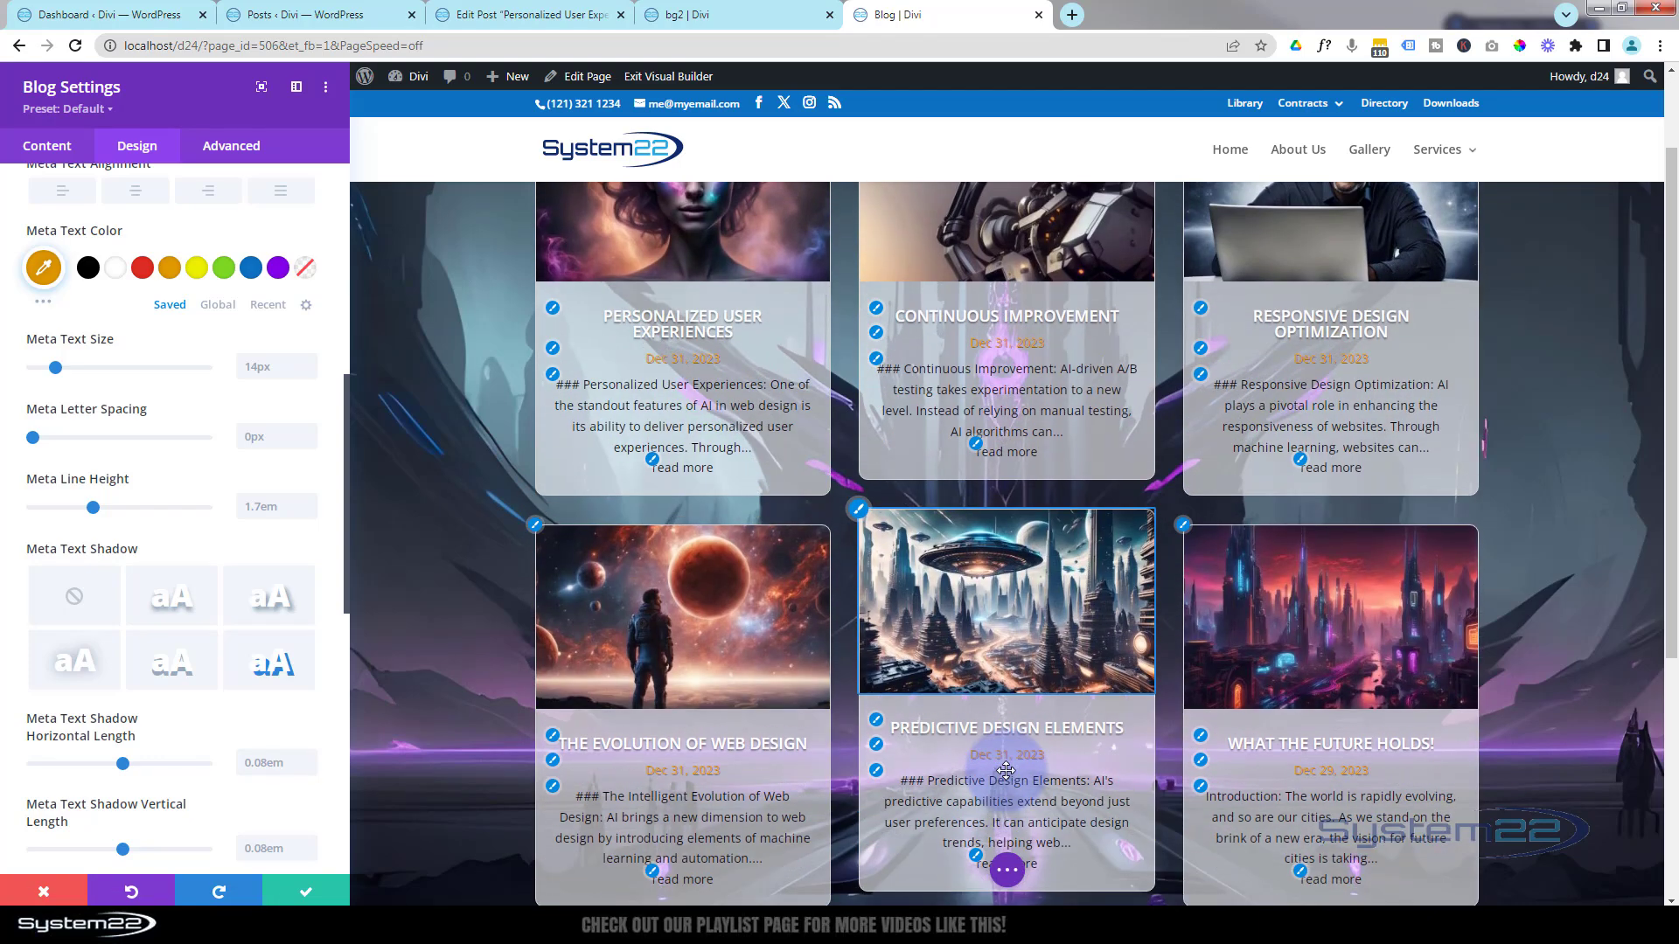
scroll(175, 446, up, 6)
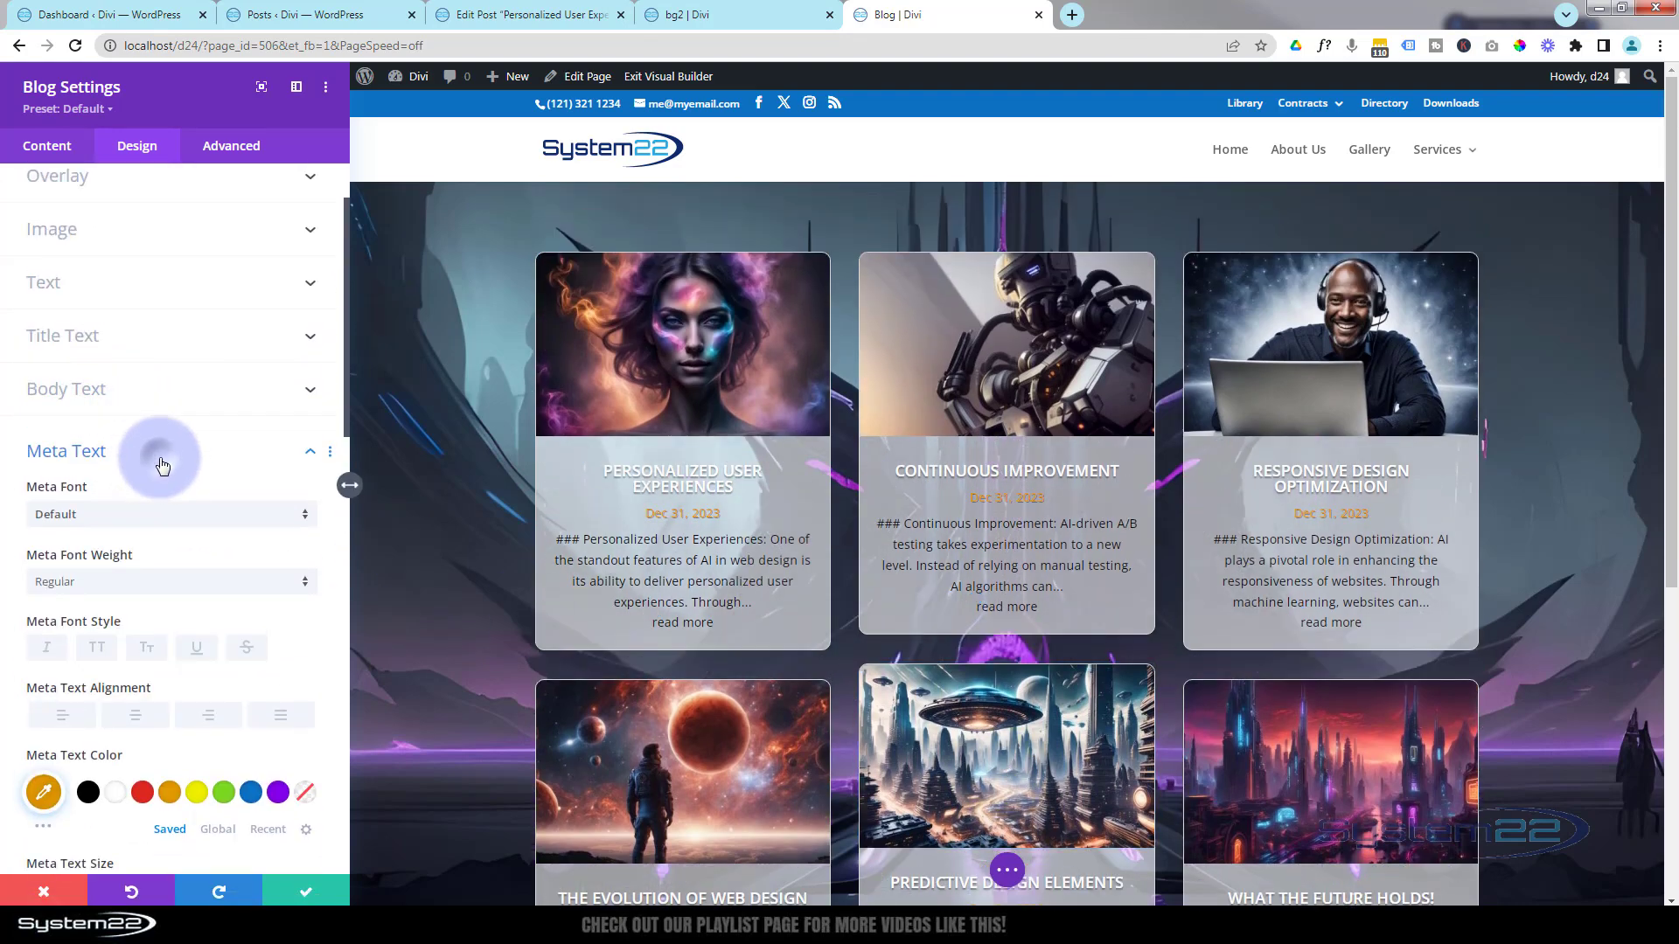
- Open the Blog module's custom CSS for its Read More Button element
click(157, 451)
scroll(162, 464, up, 2)
click(238, 148)
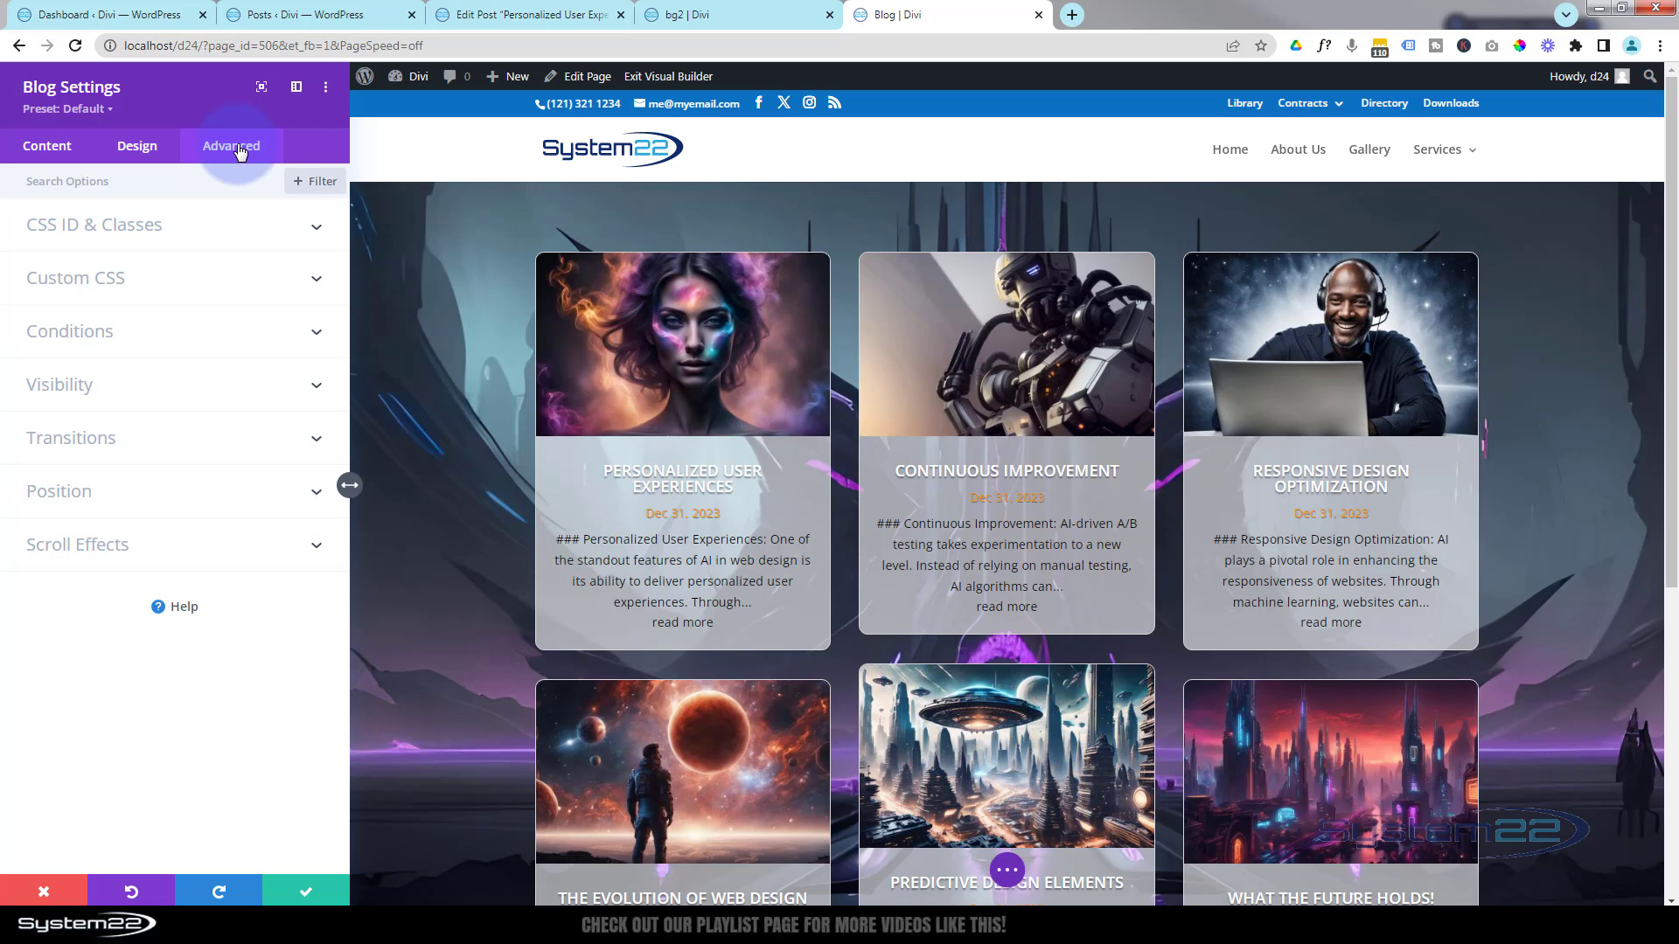
click(224, 283)
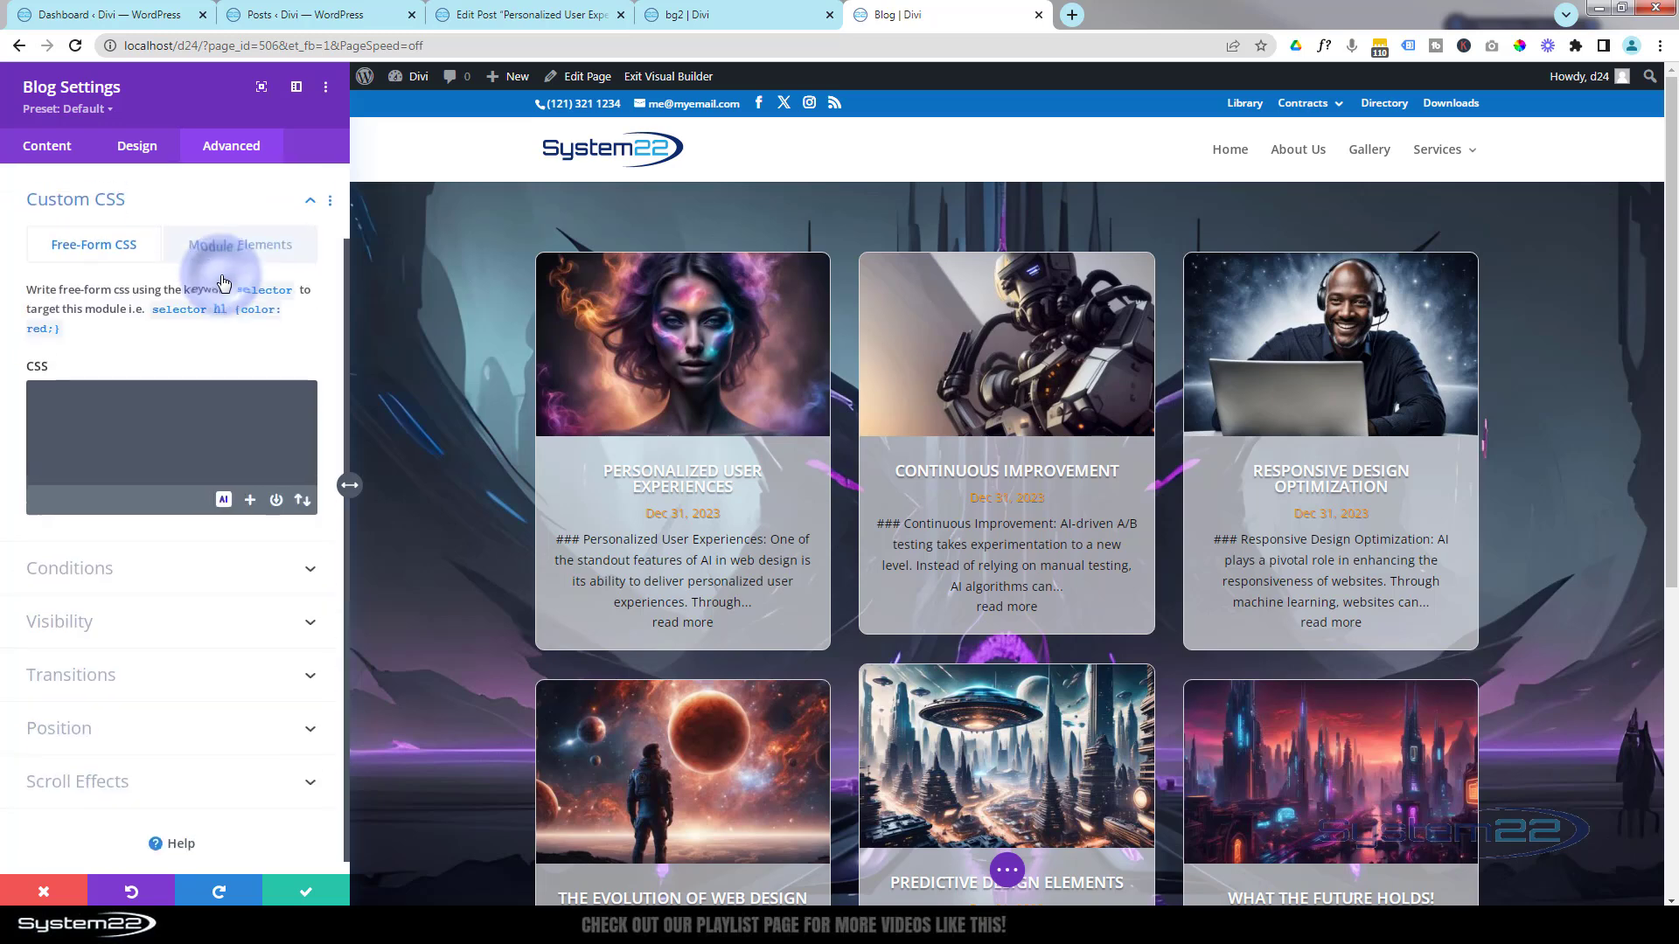
click(84, 203)
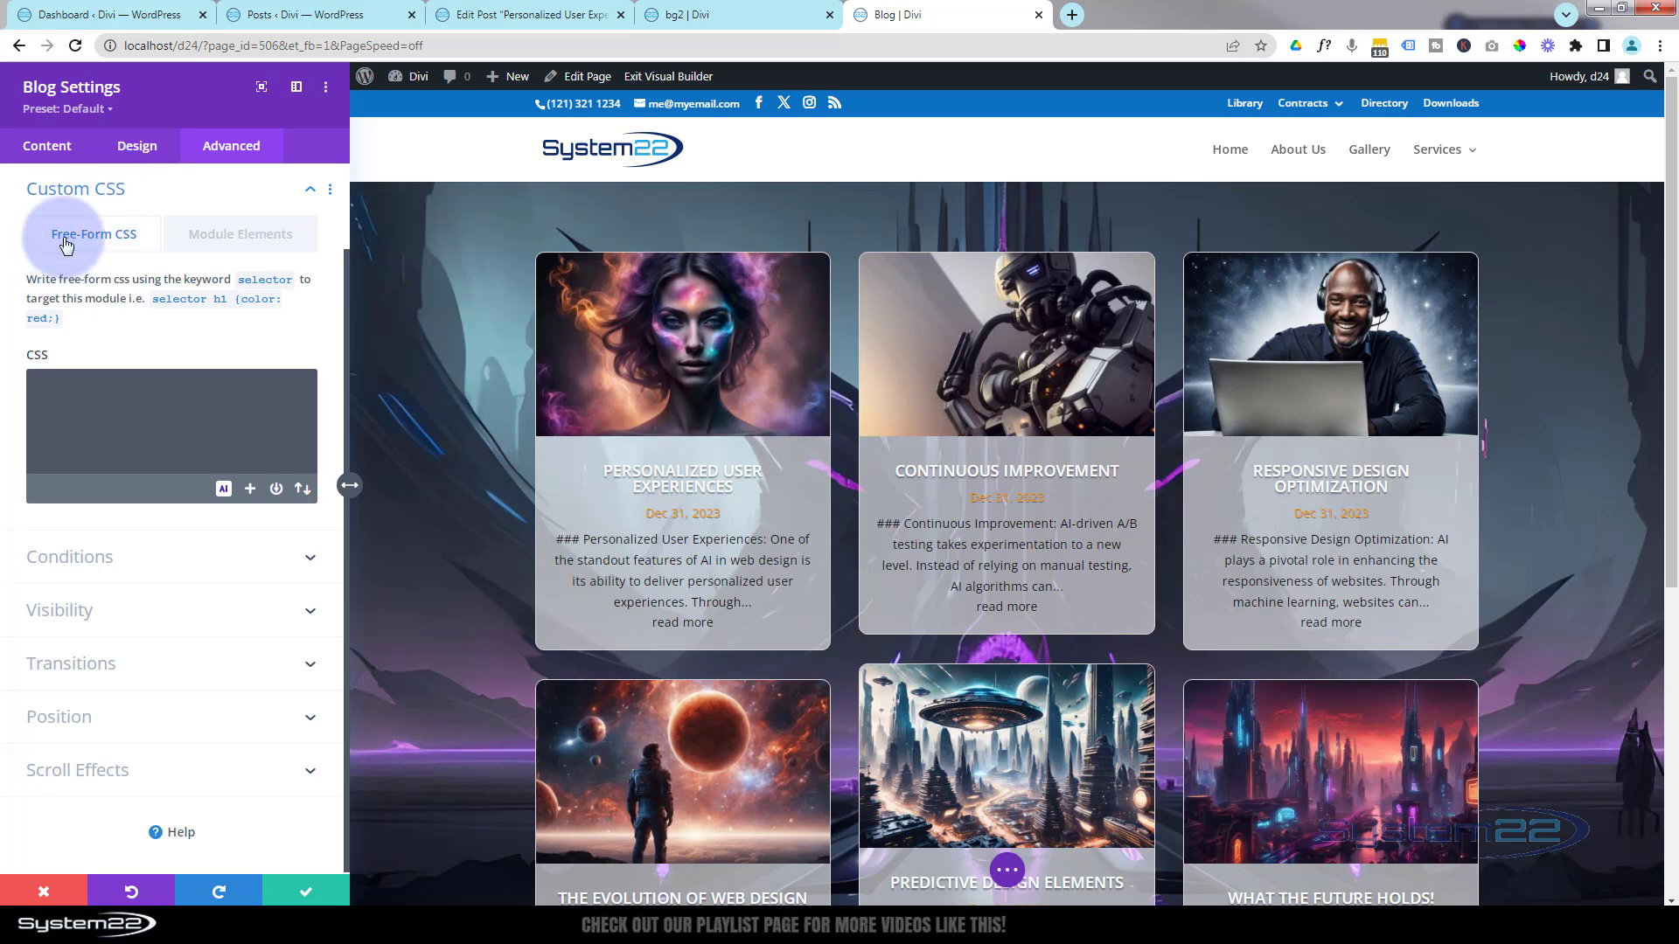
click(260, 243)
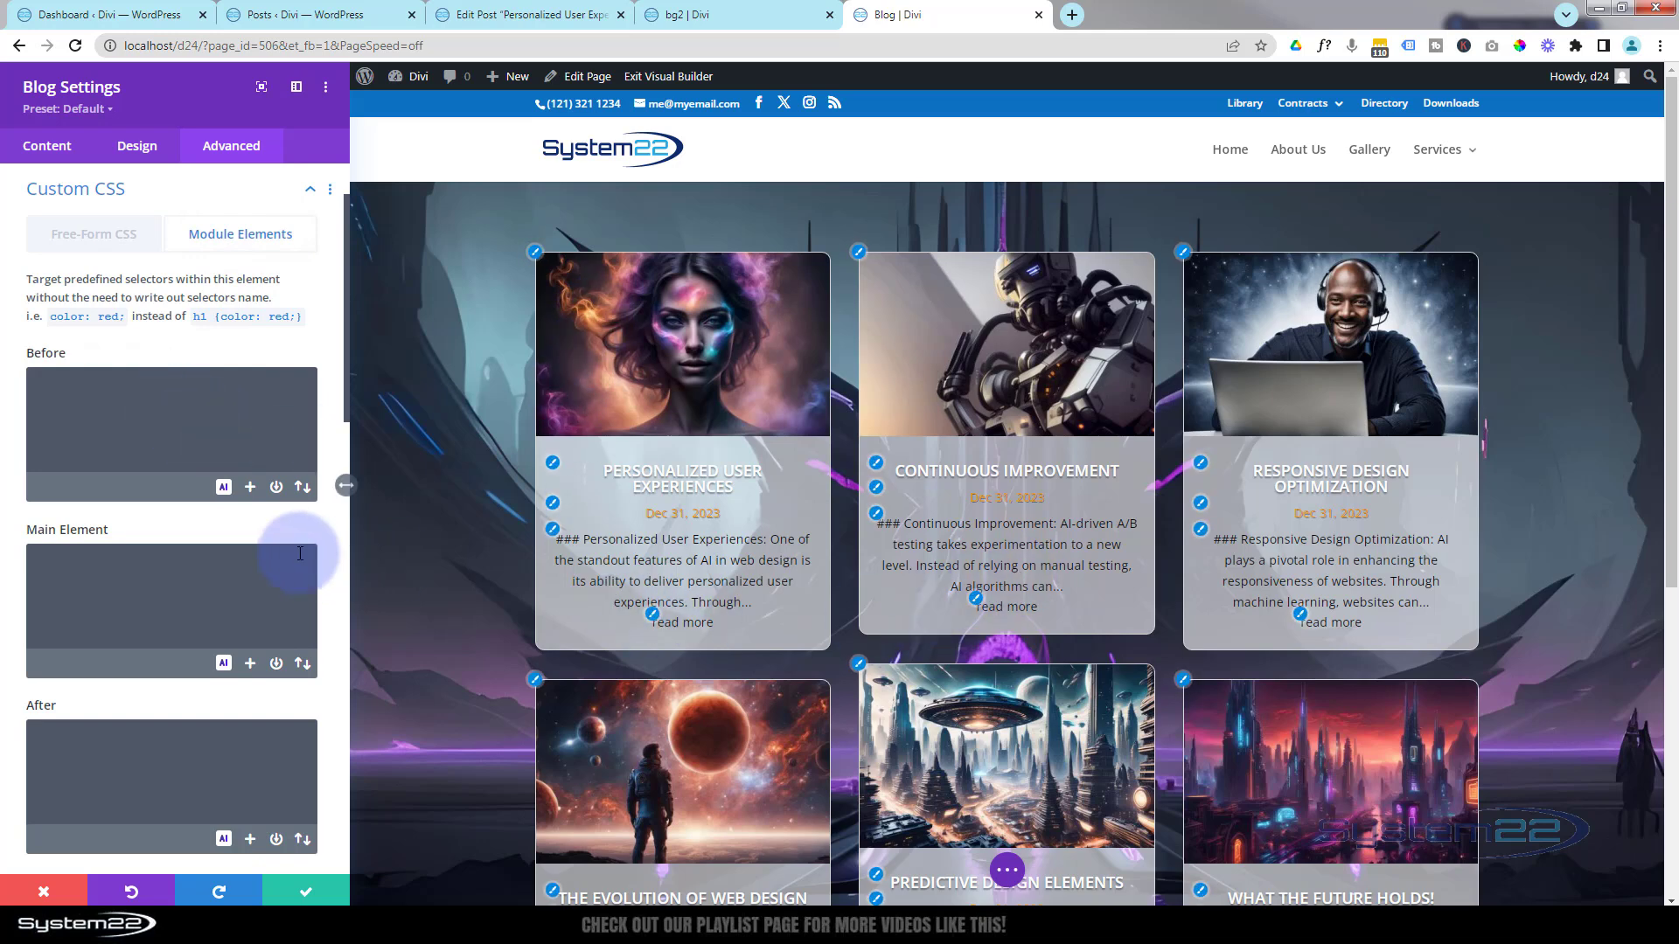
scroll(164, 438, down, 3)
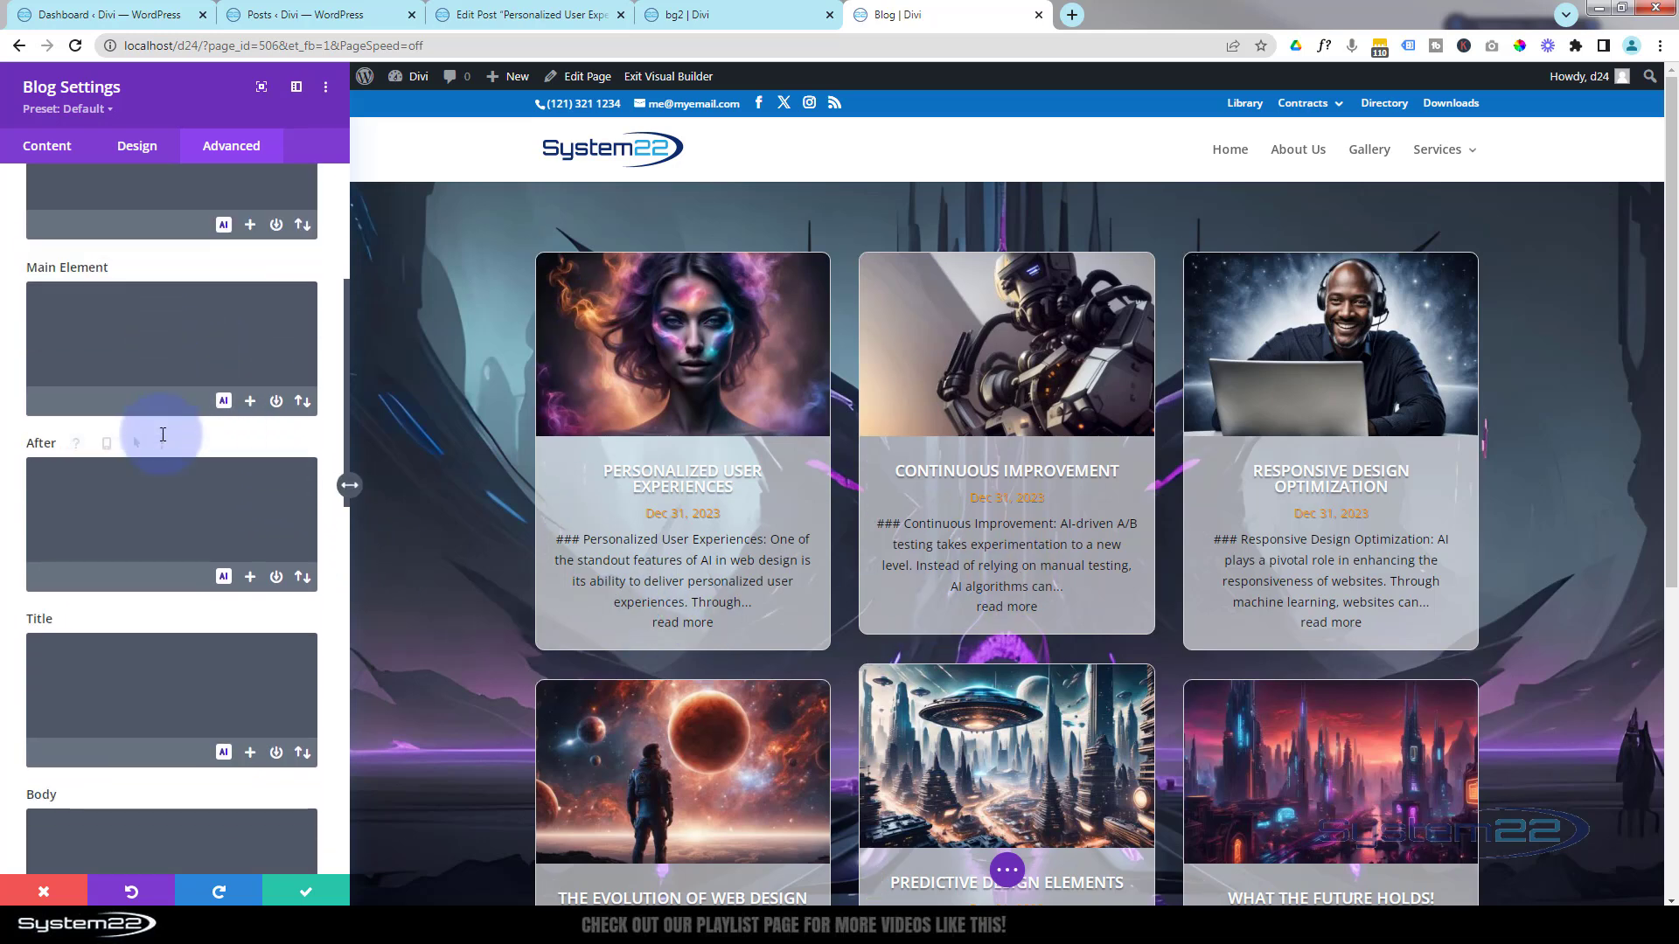
scroll(162, 435, down, 5)
scroll(163, 434, down, 5)
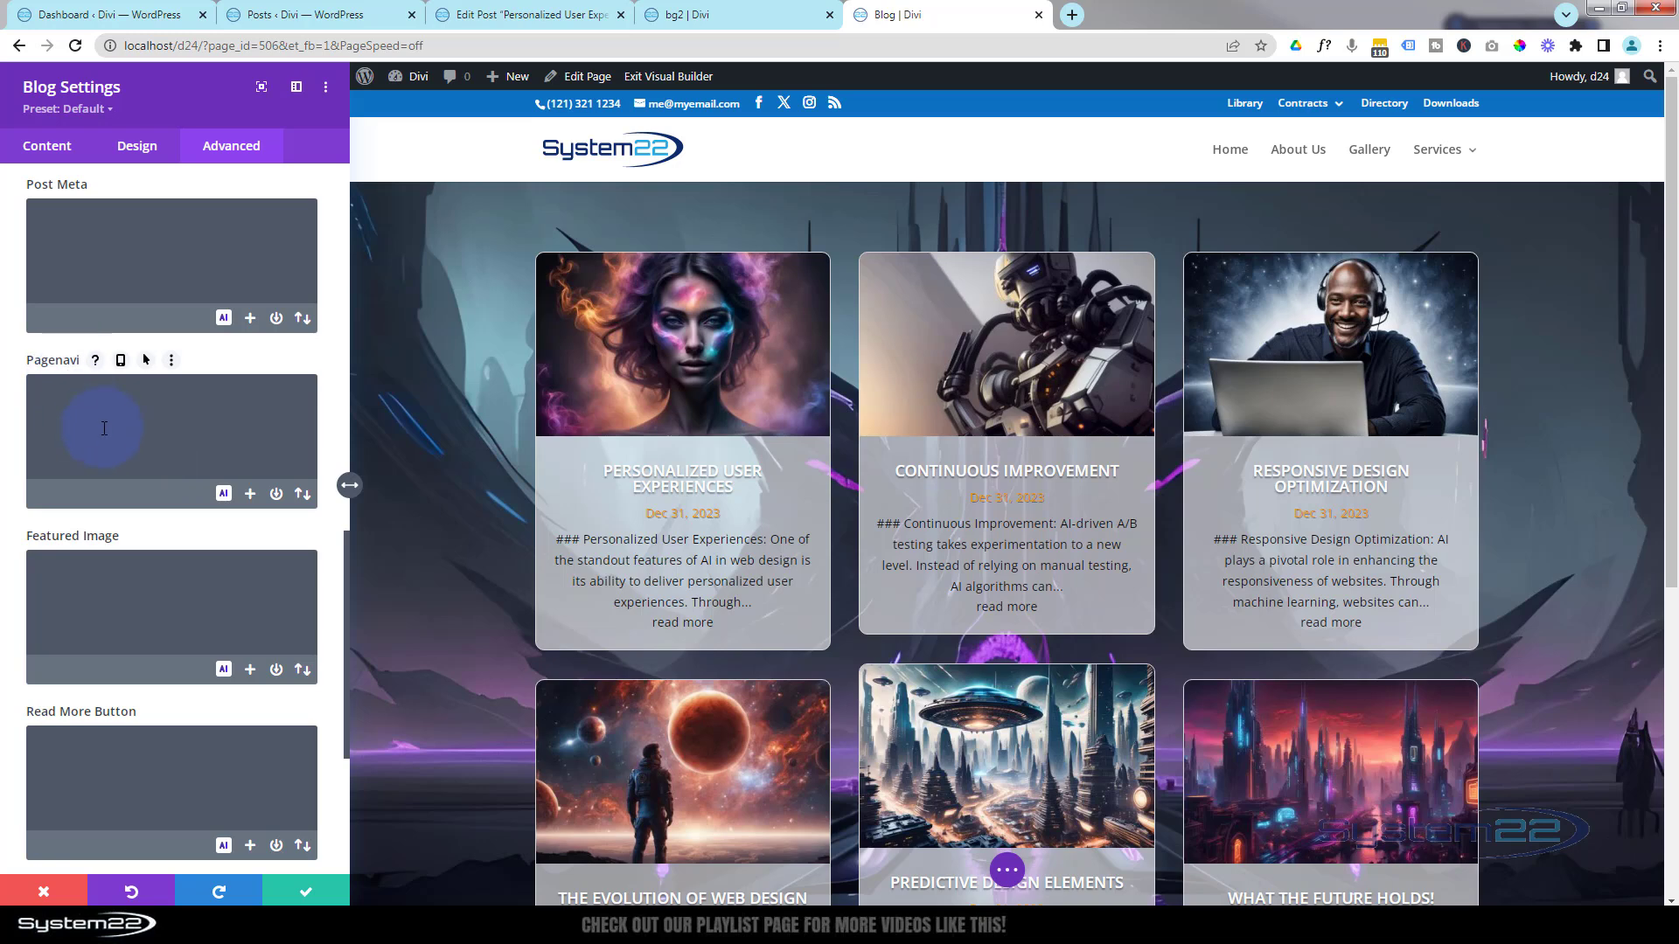
scroll(134, 542, down, 3)
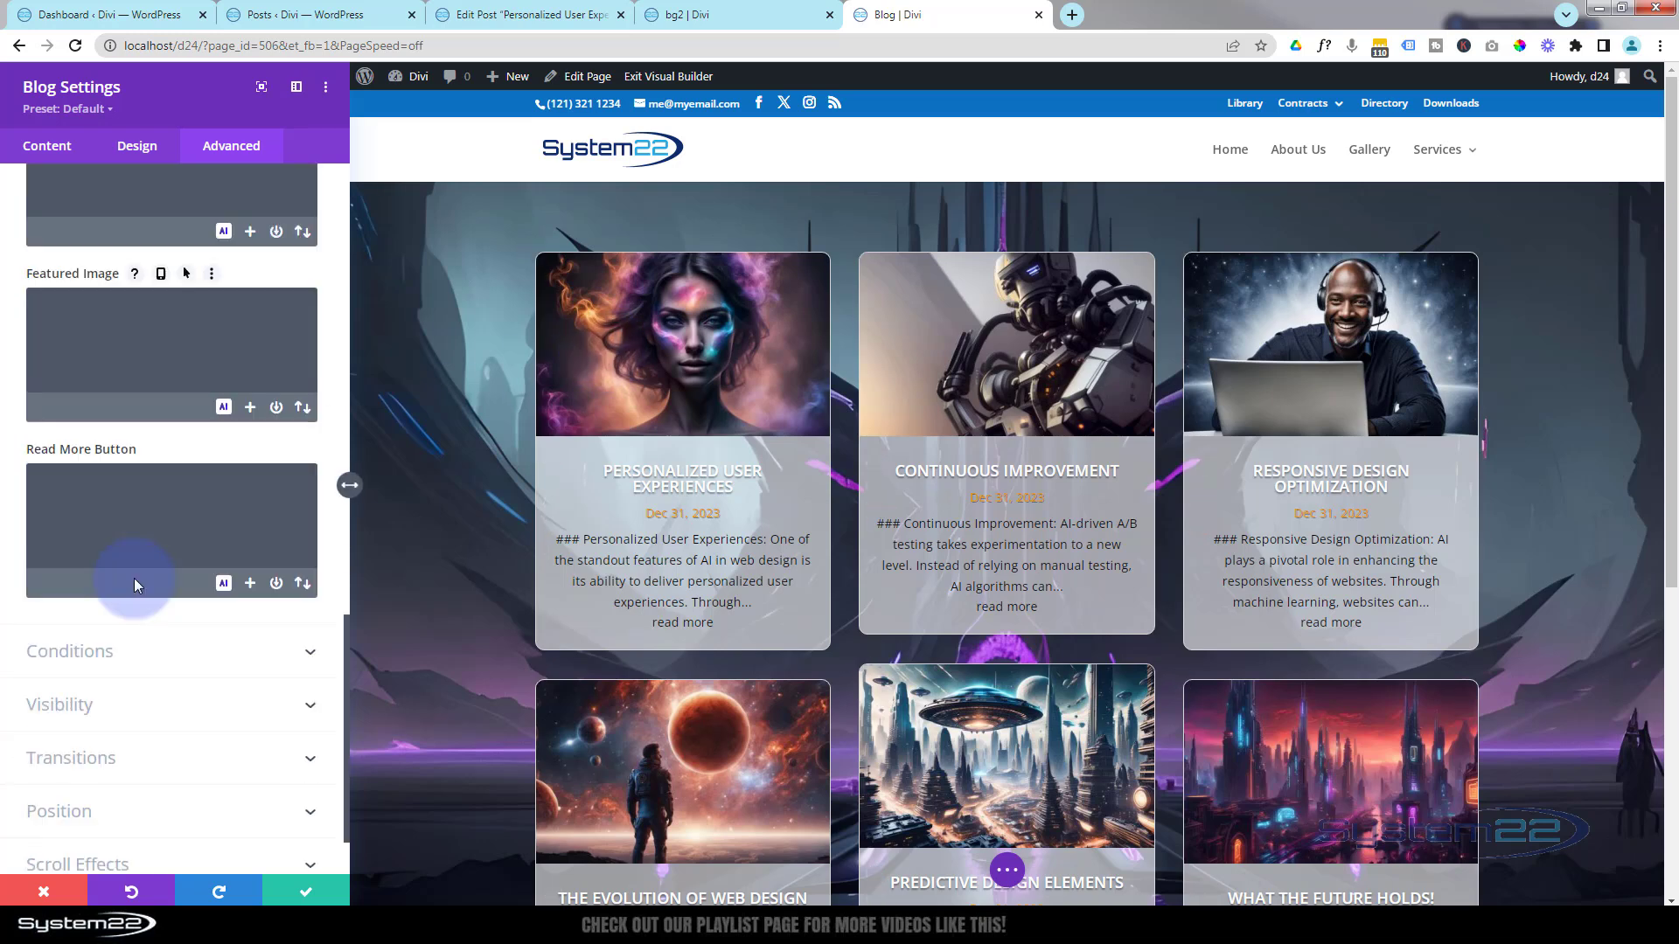
click(131, 516)
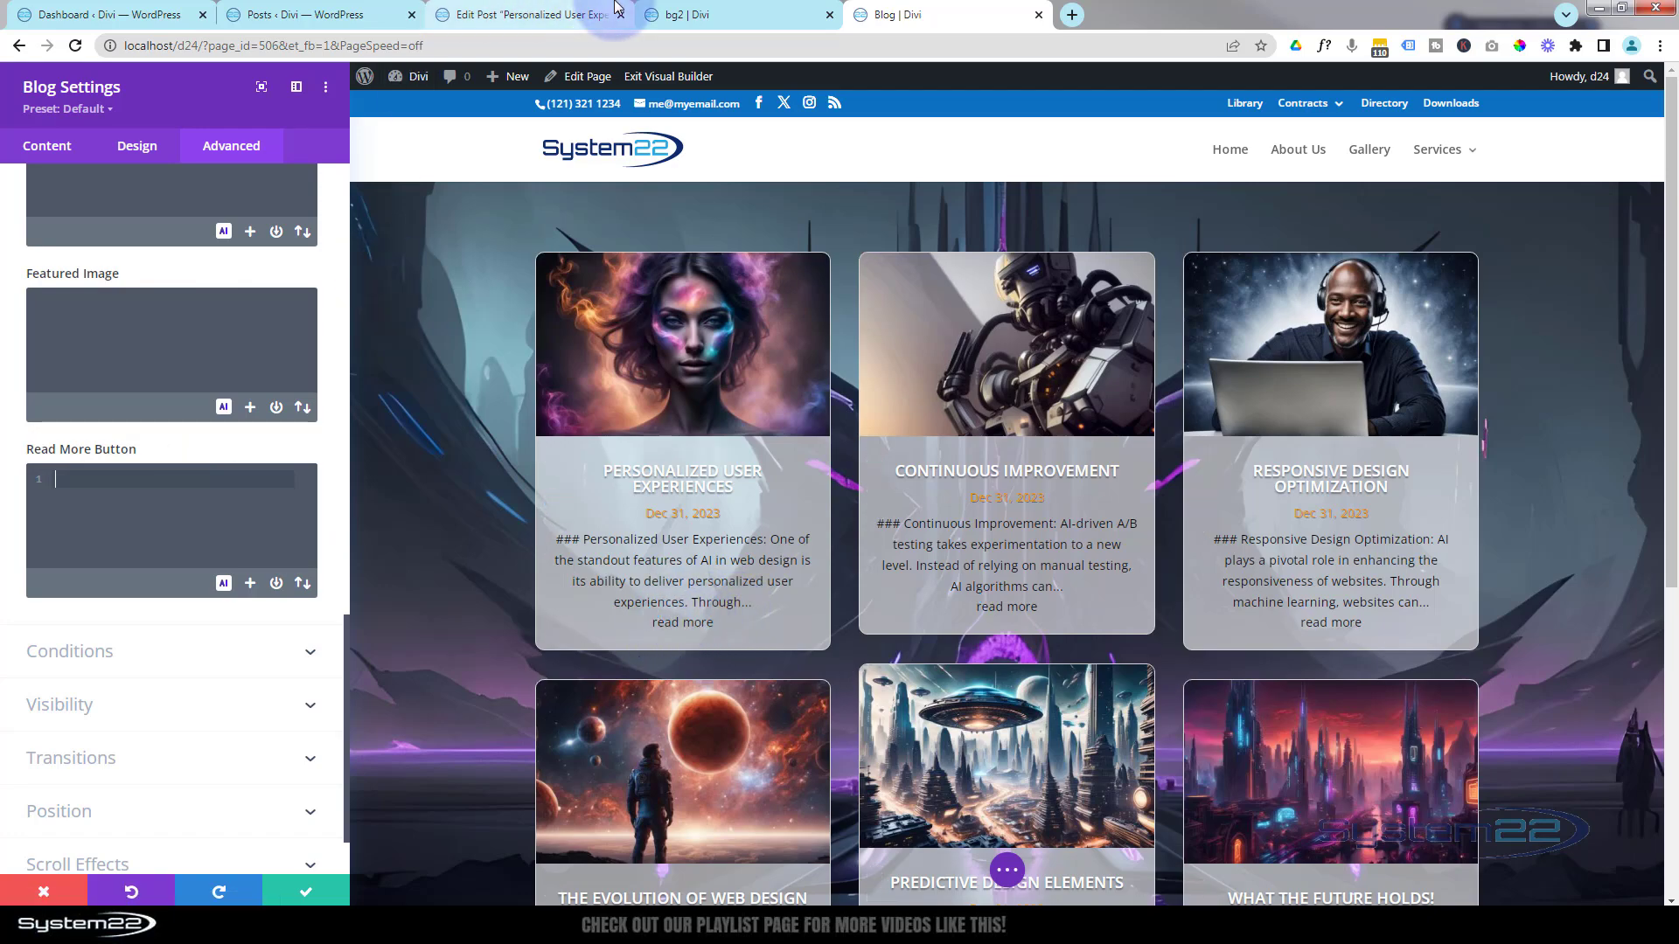
- Compare with the bg2 page, and style the Read More button with the custom CSS background:orange; and padding:5px 10px
click(738, 15)
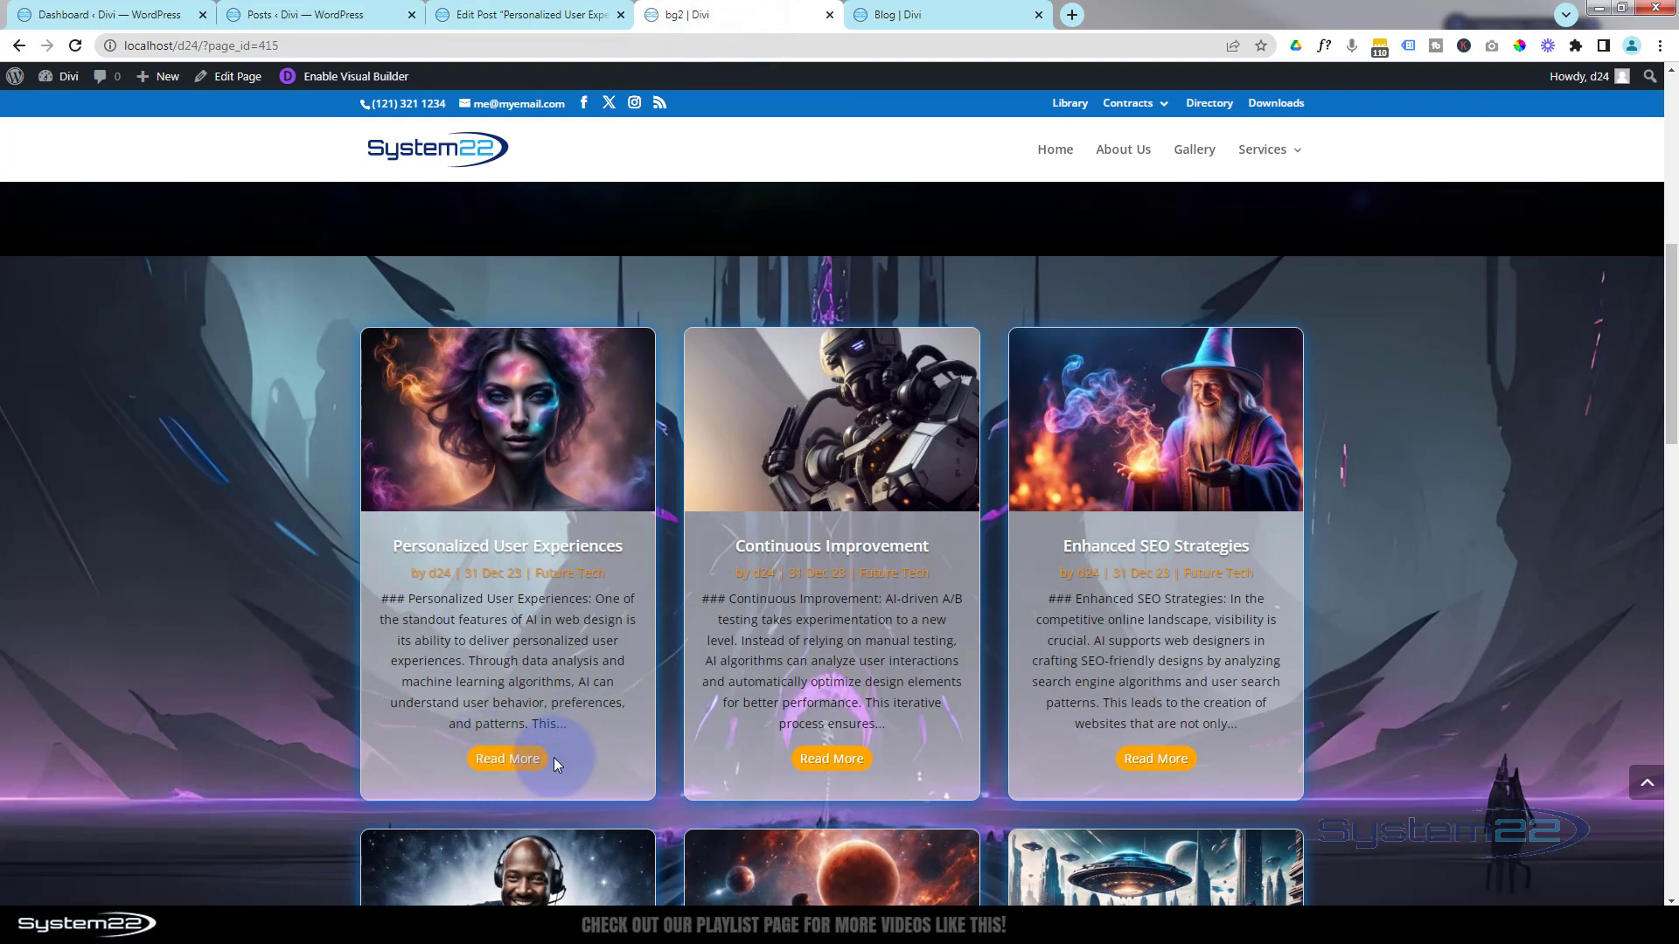
click(961, 12)
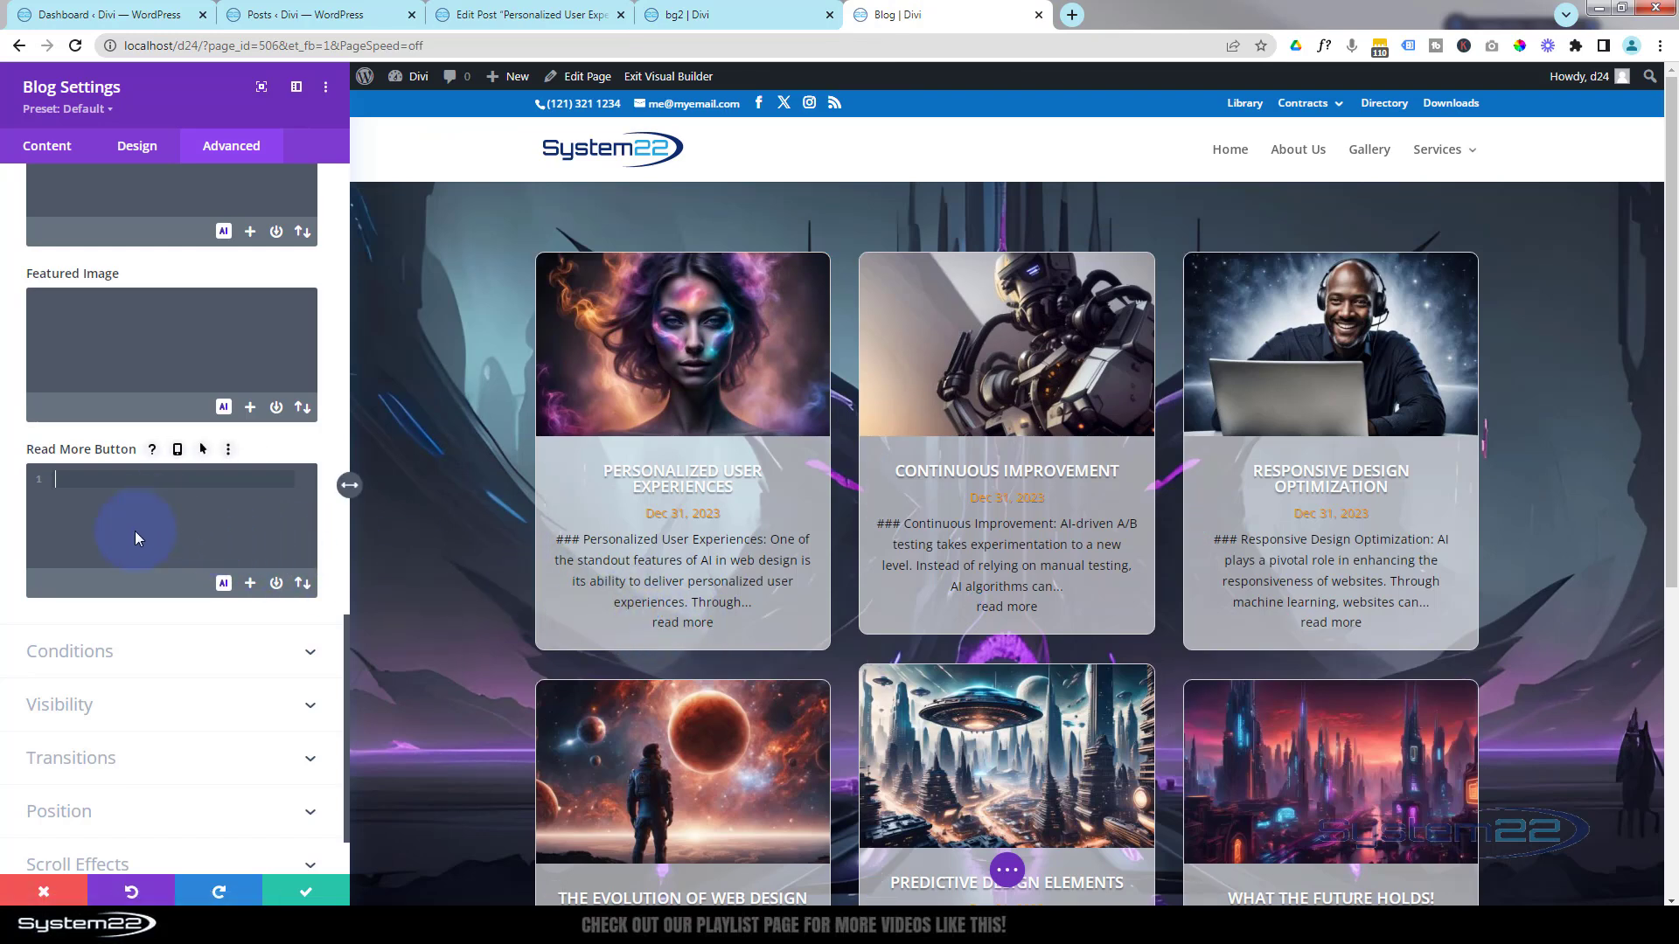
text(background:orange;)
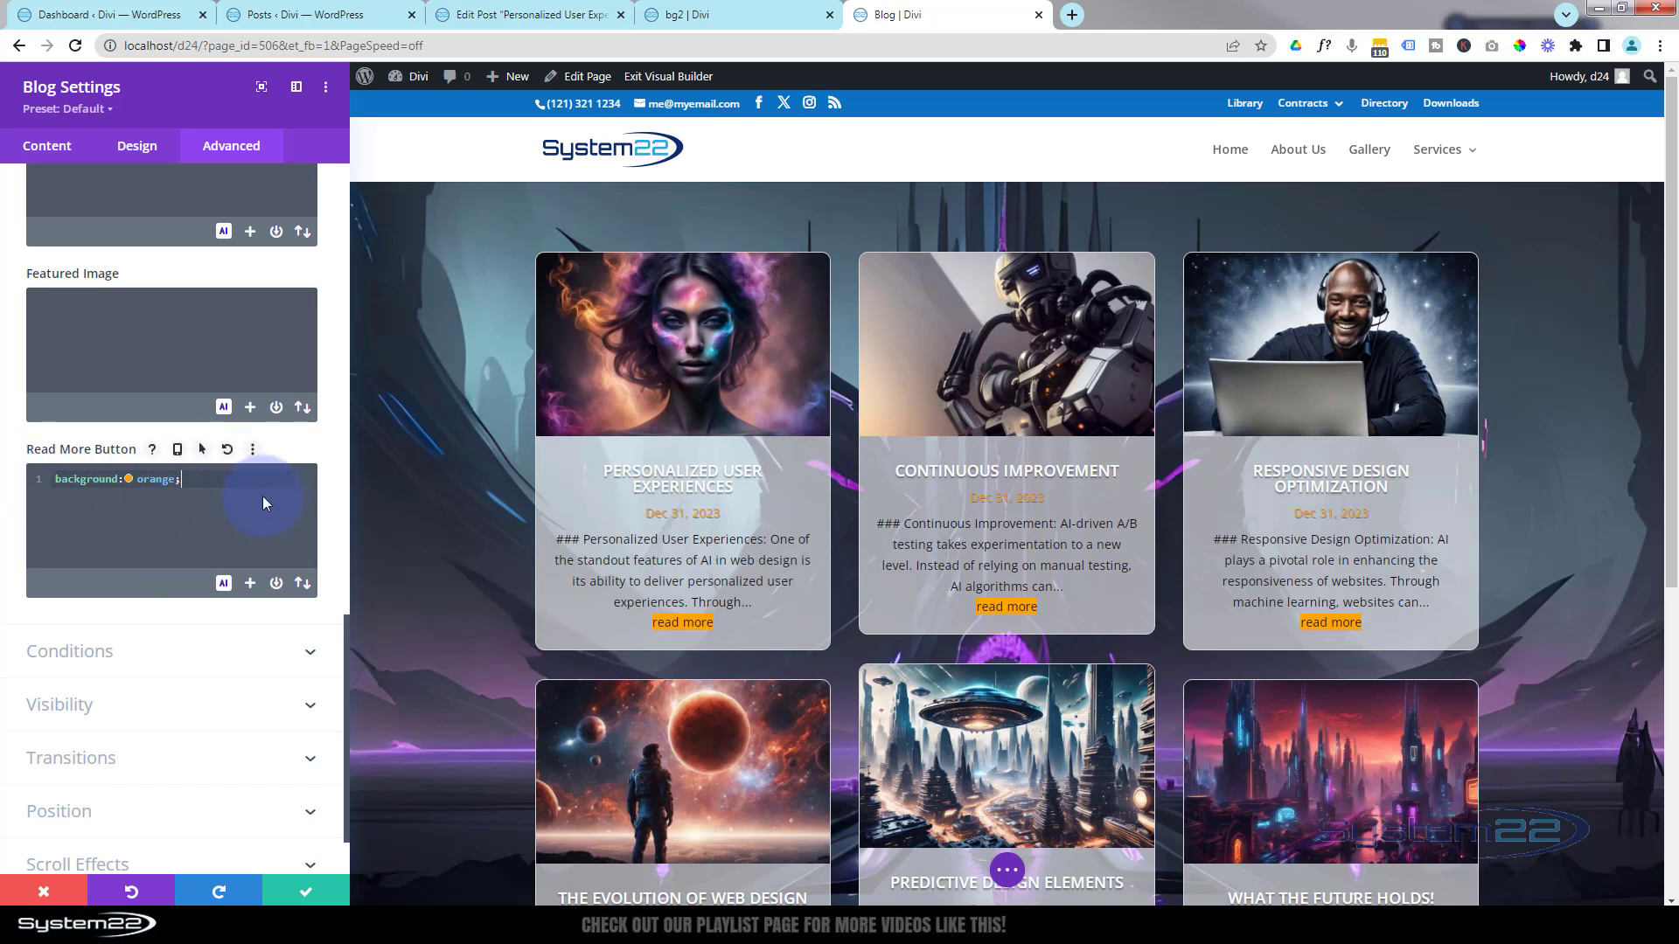
mouse_move(660, 636)
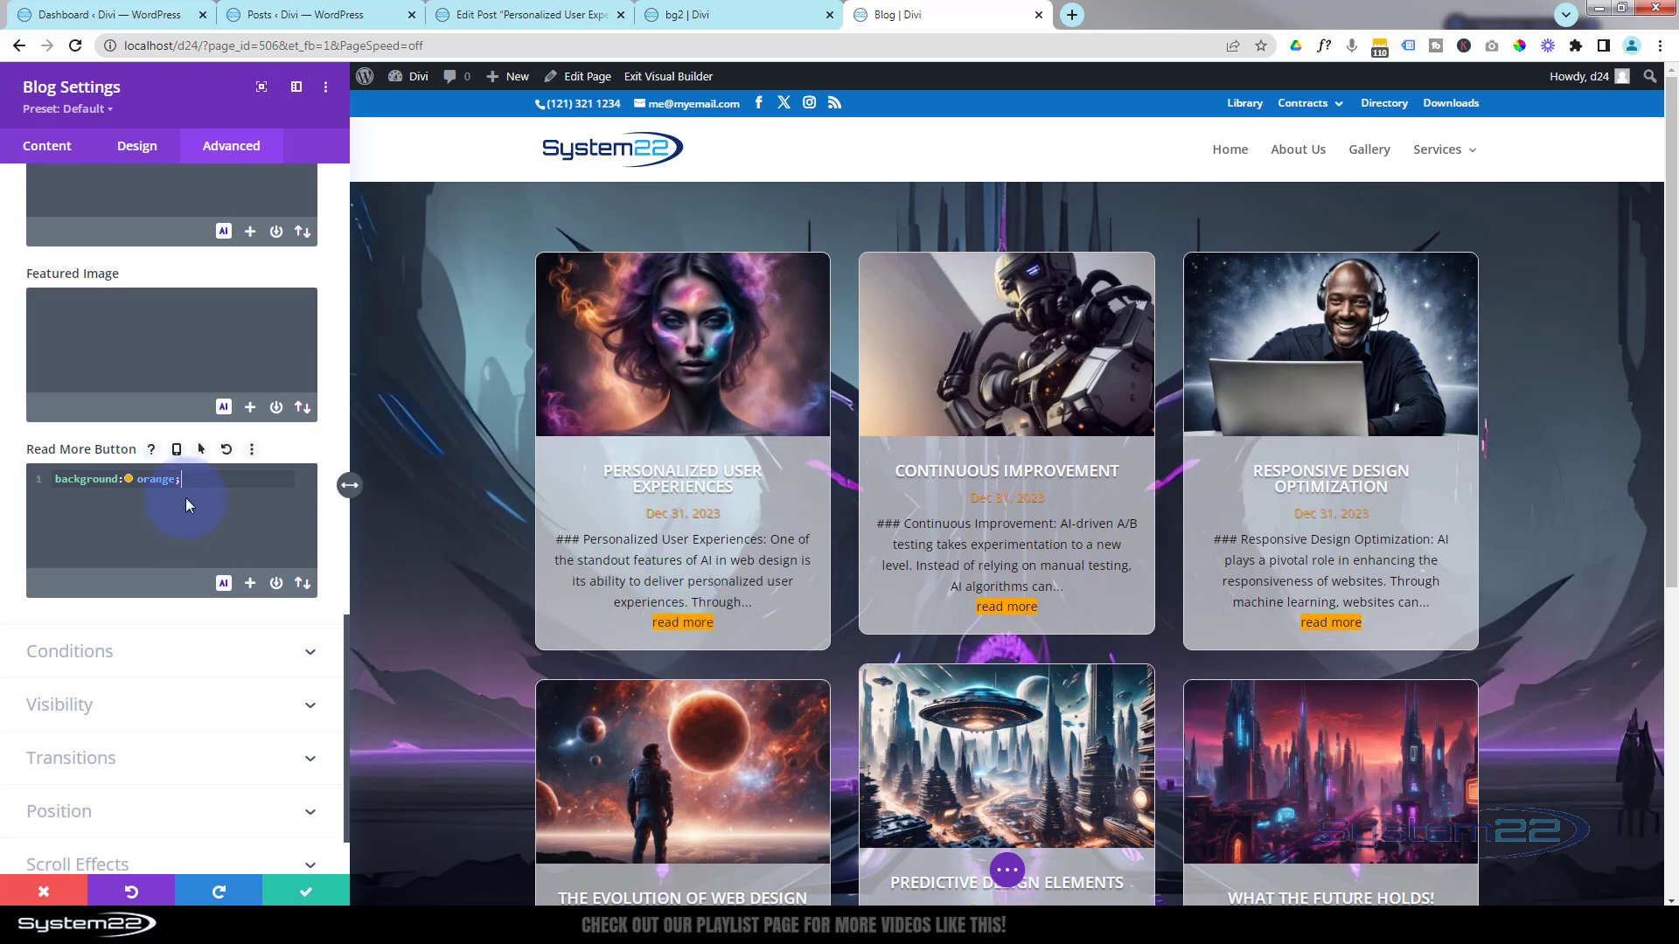
text(adding:5px)
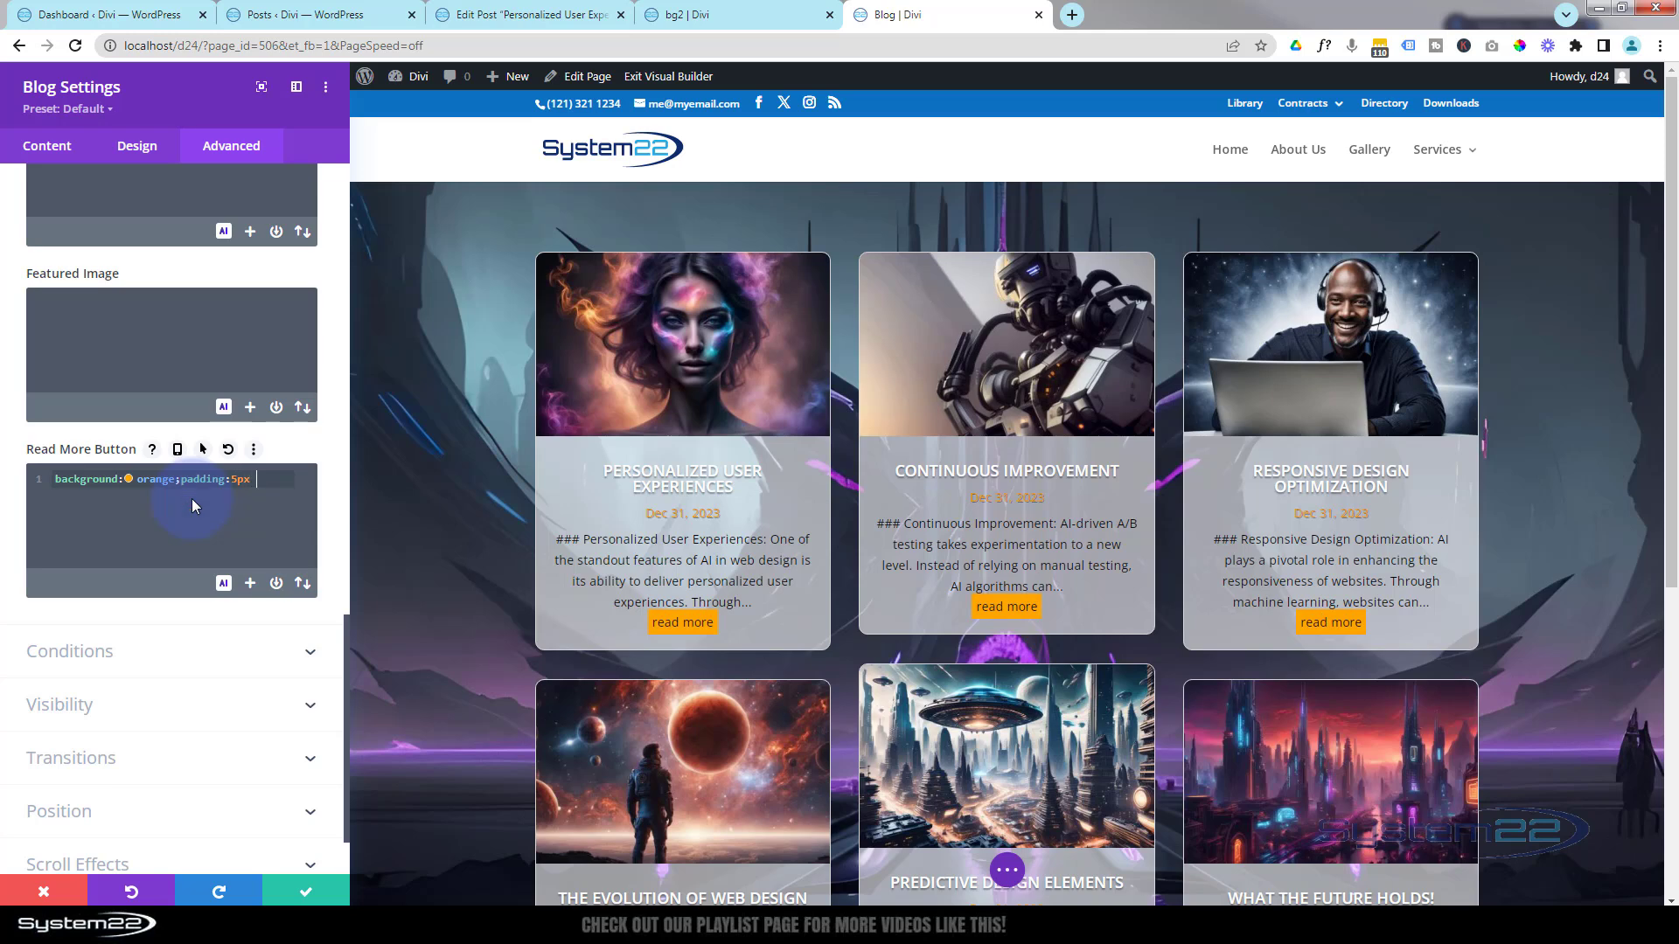
text(10px)
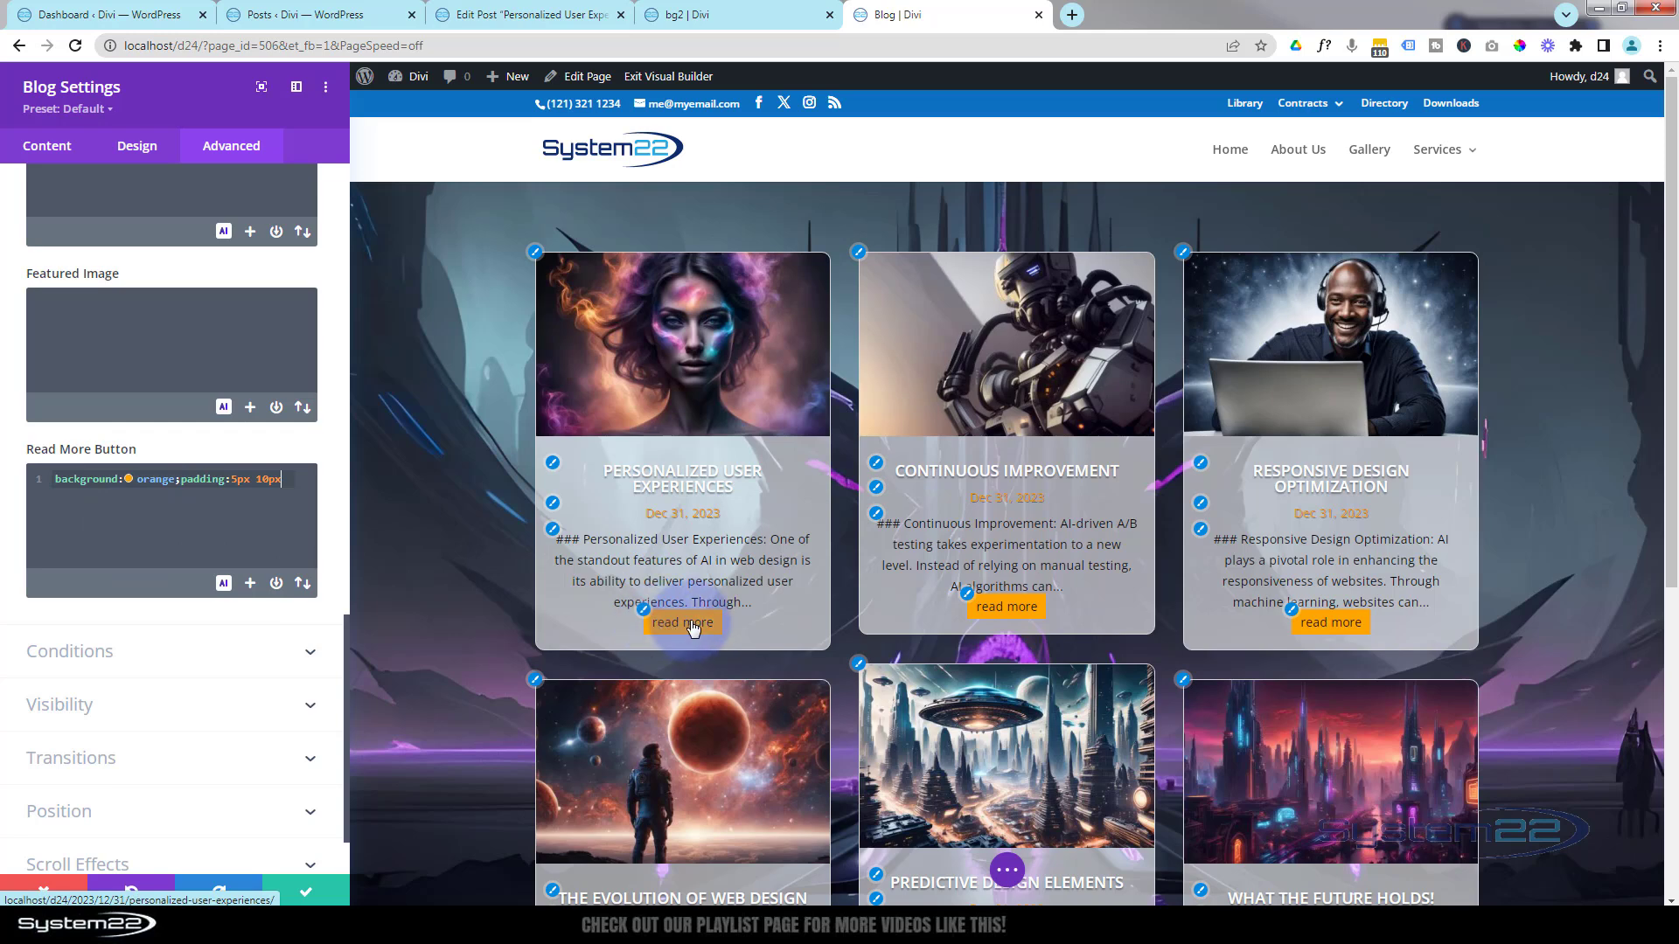
- Try to whiten the Read More label by adding color:#fff to its custom CSS, and remove that declaration again
text(color)
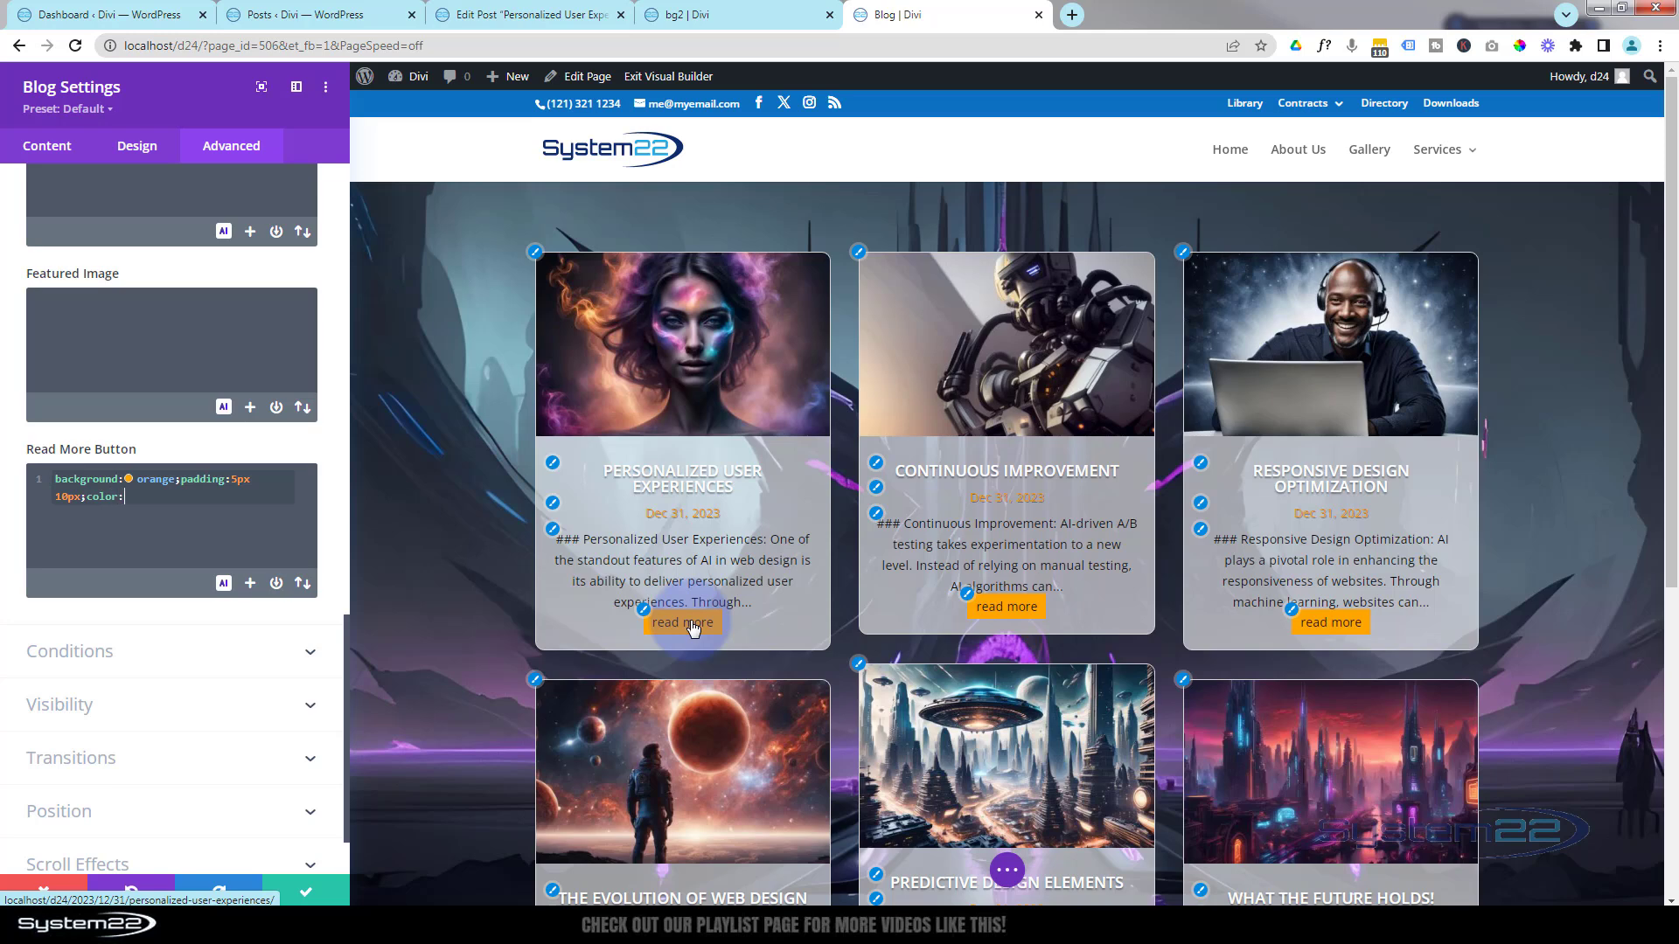
text(:#fff)
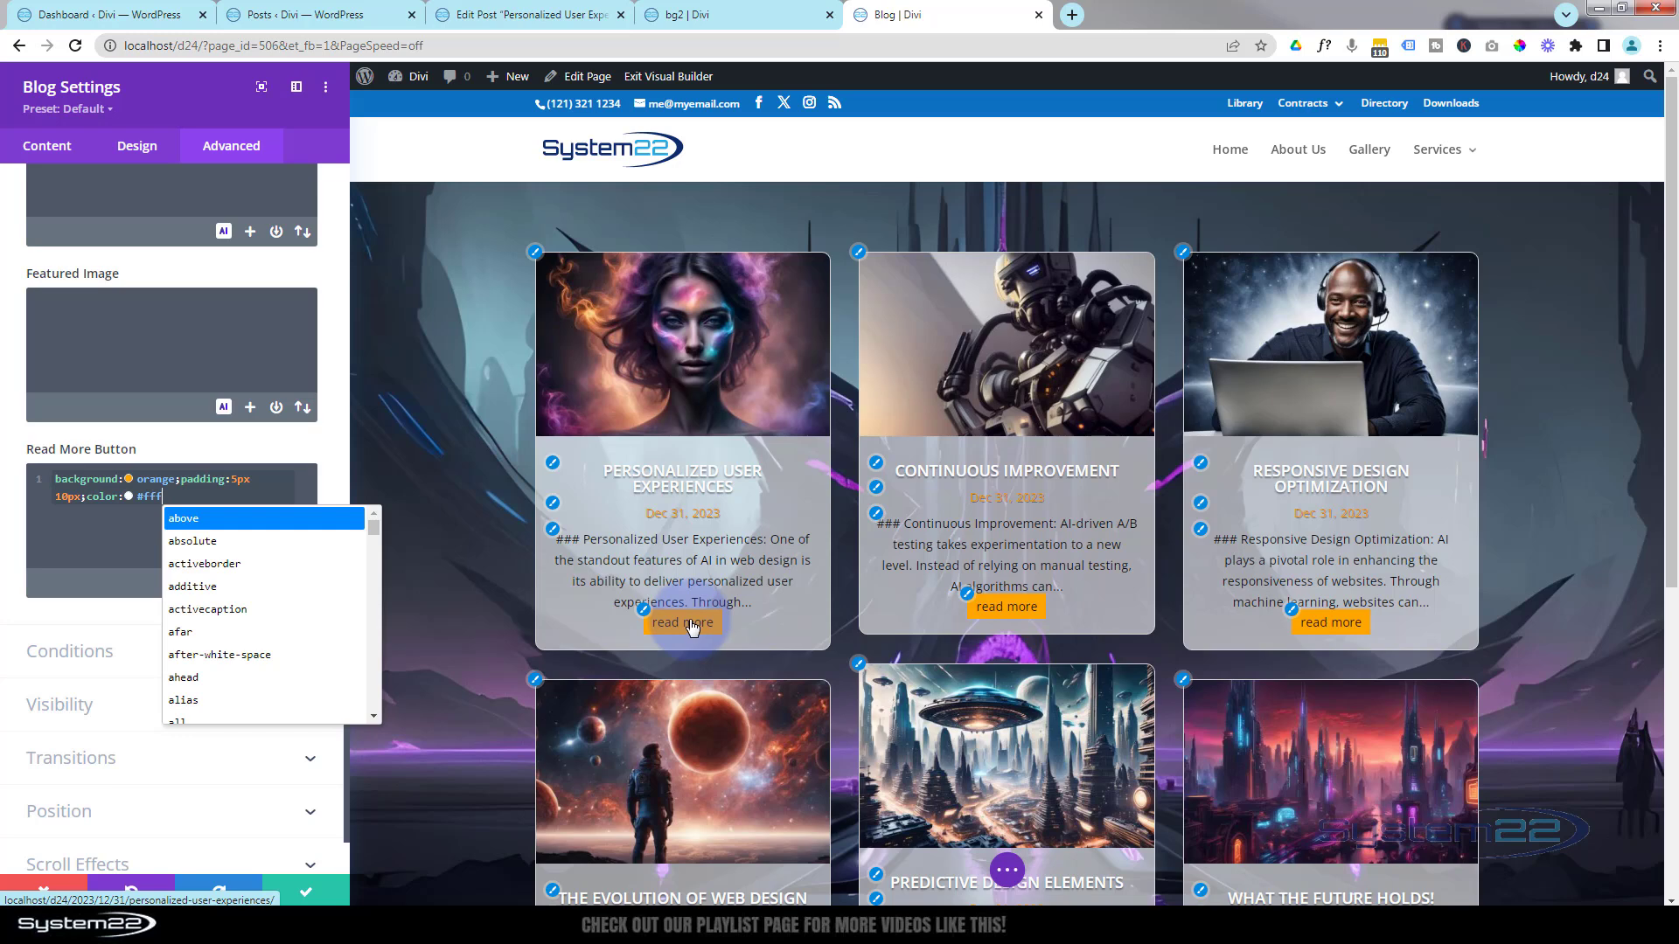
click(143, 497)
drag(144, 496, 162, 496)
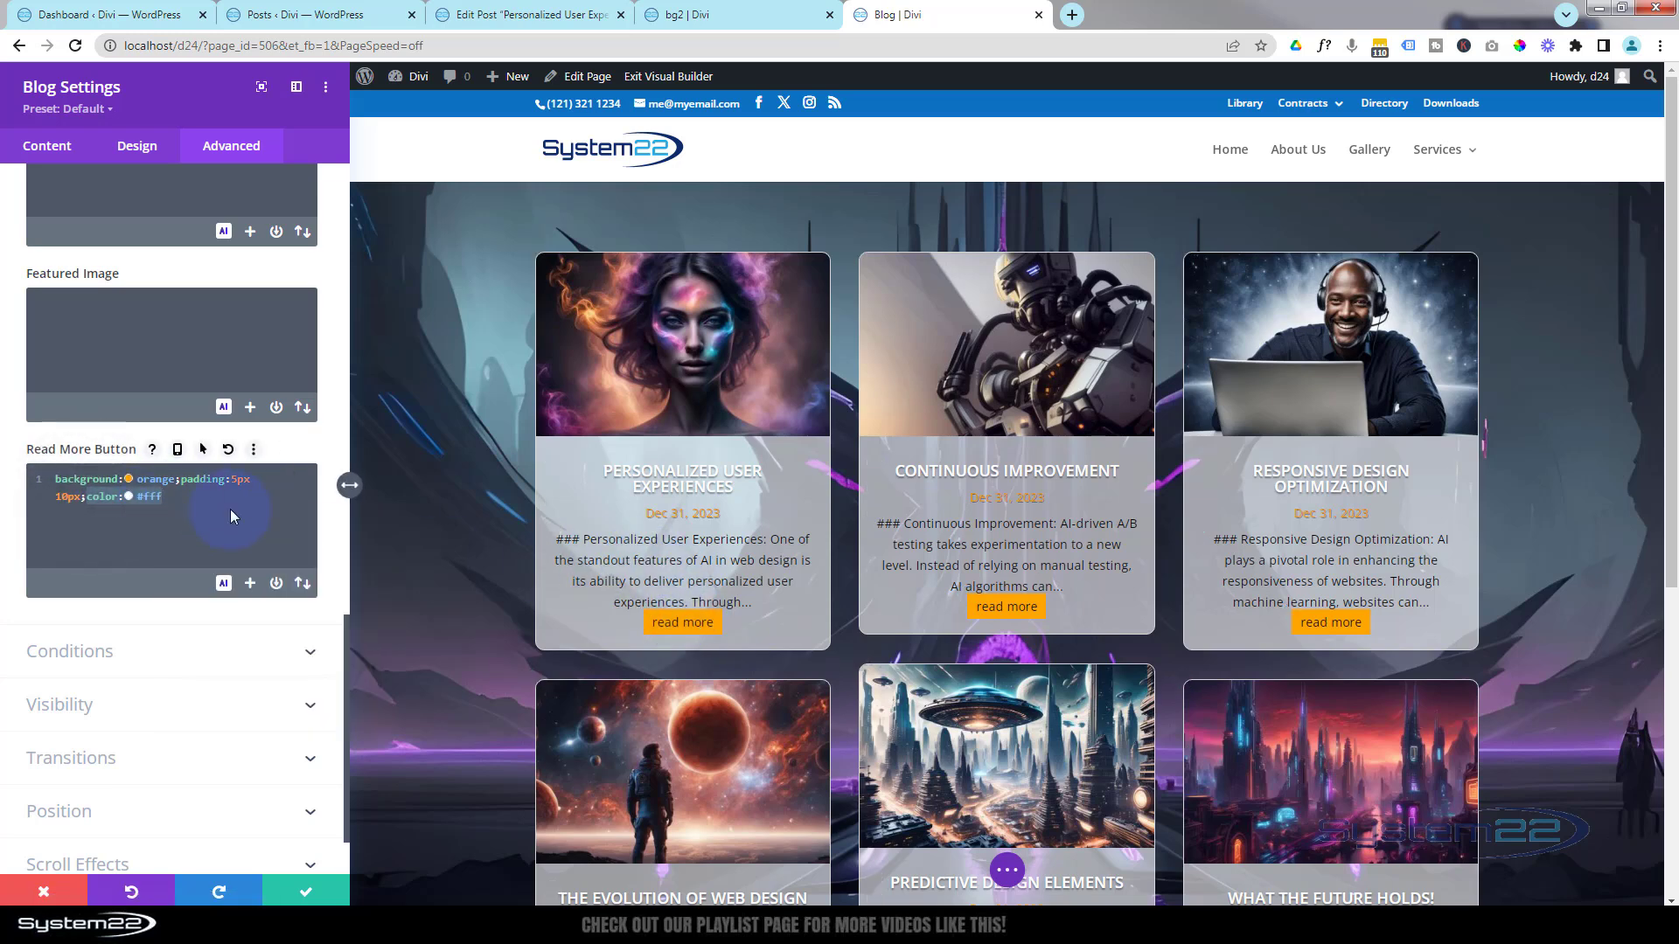
key(Return)
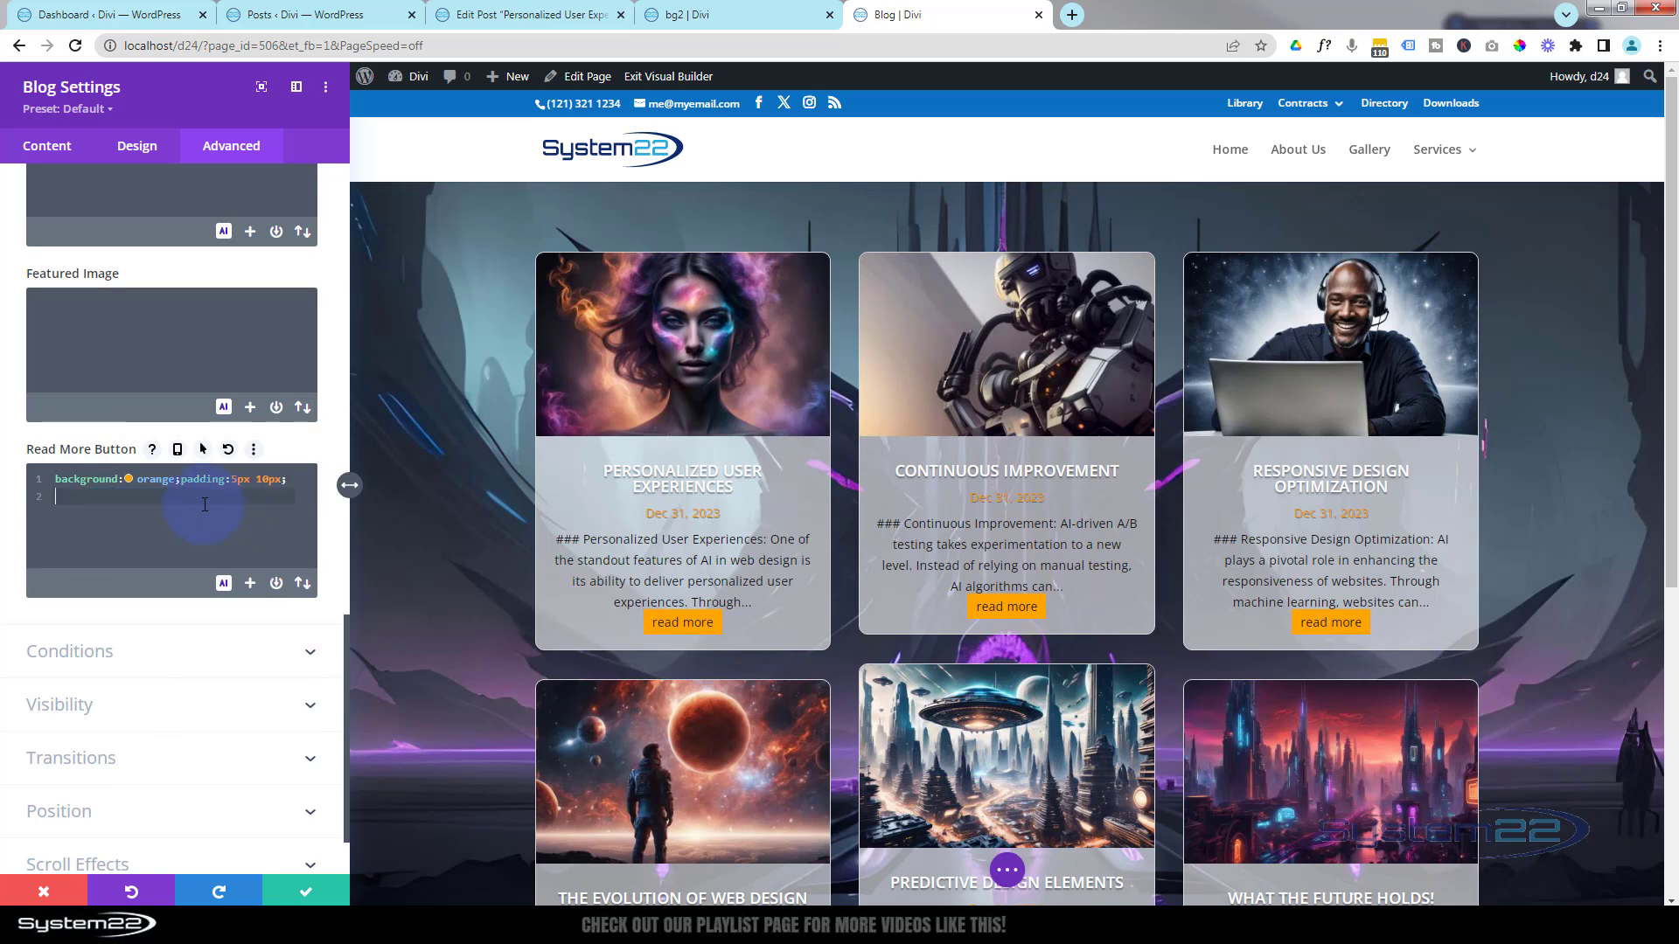
- Set the Read More text color to white (#ffffff) in the module's design settings
click(137, 145)
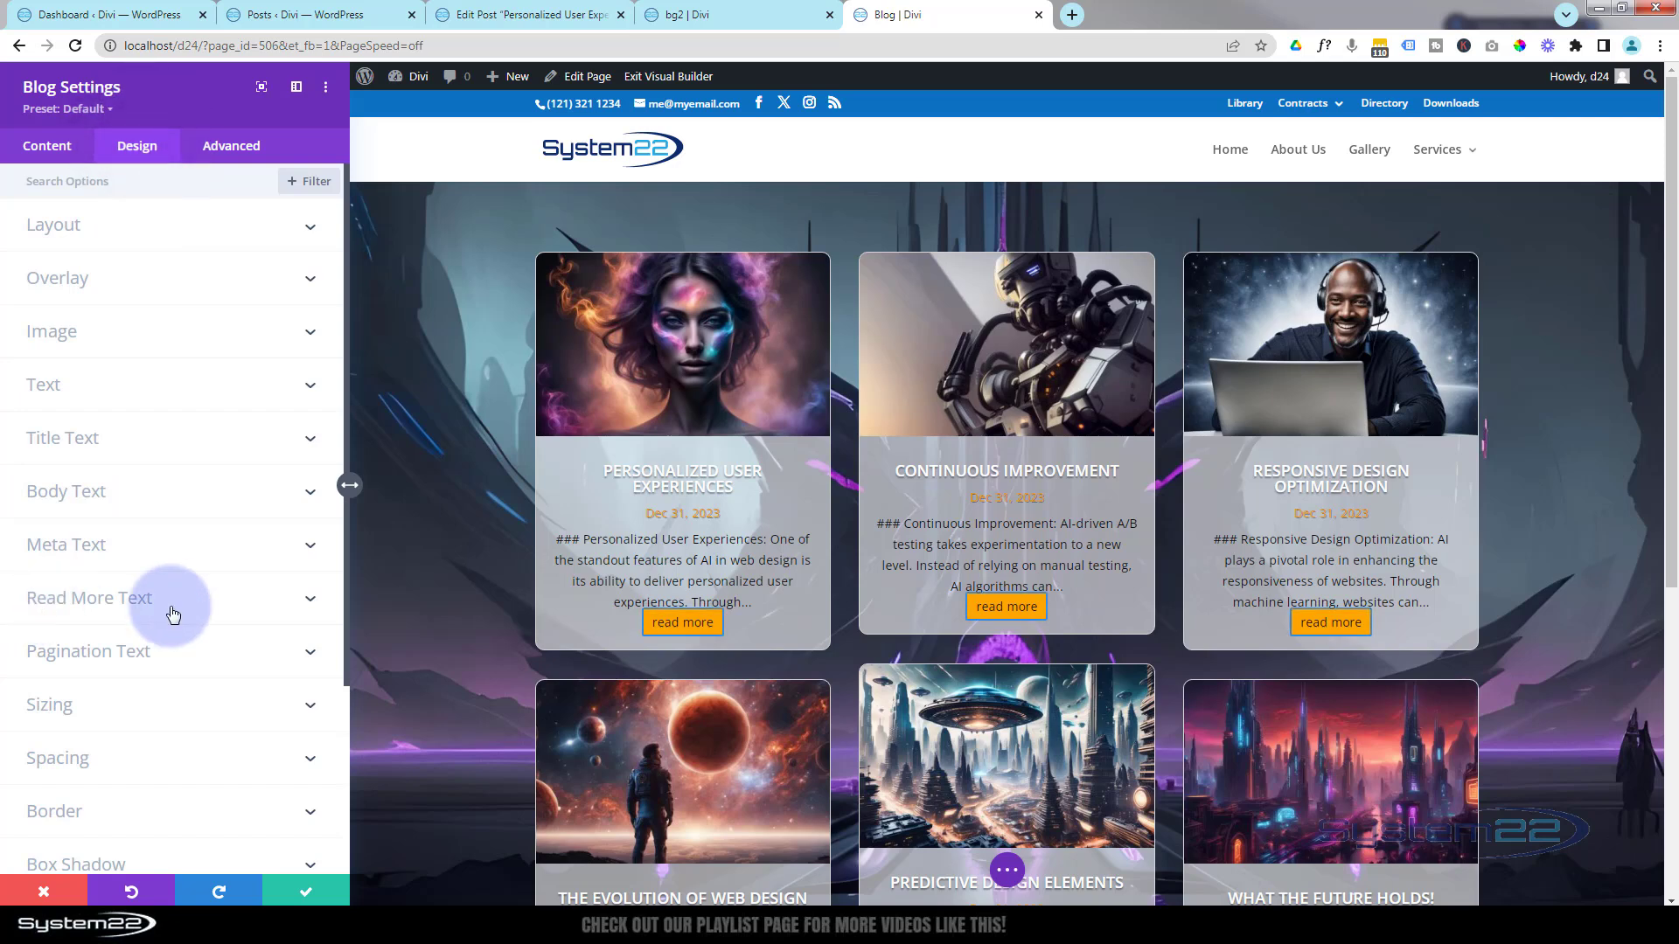
click(643, 615)
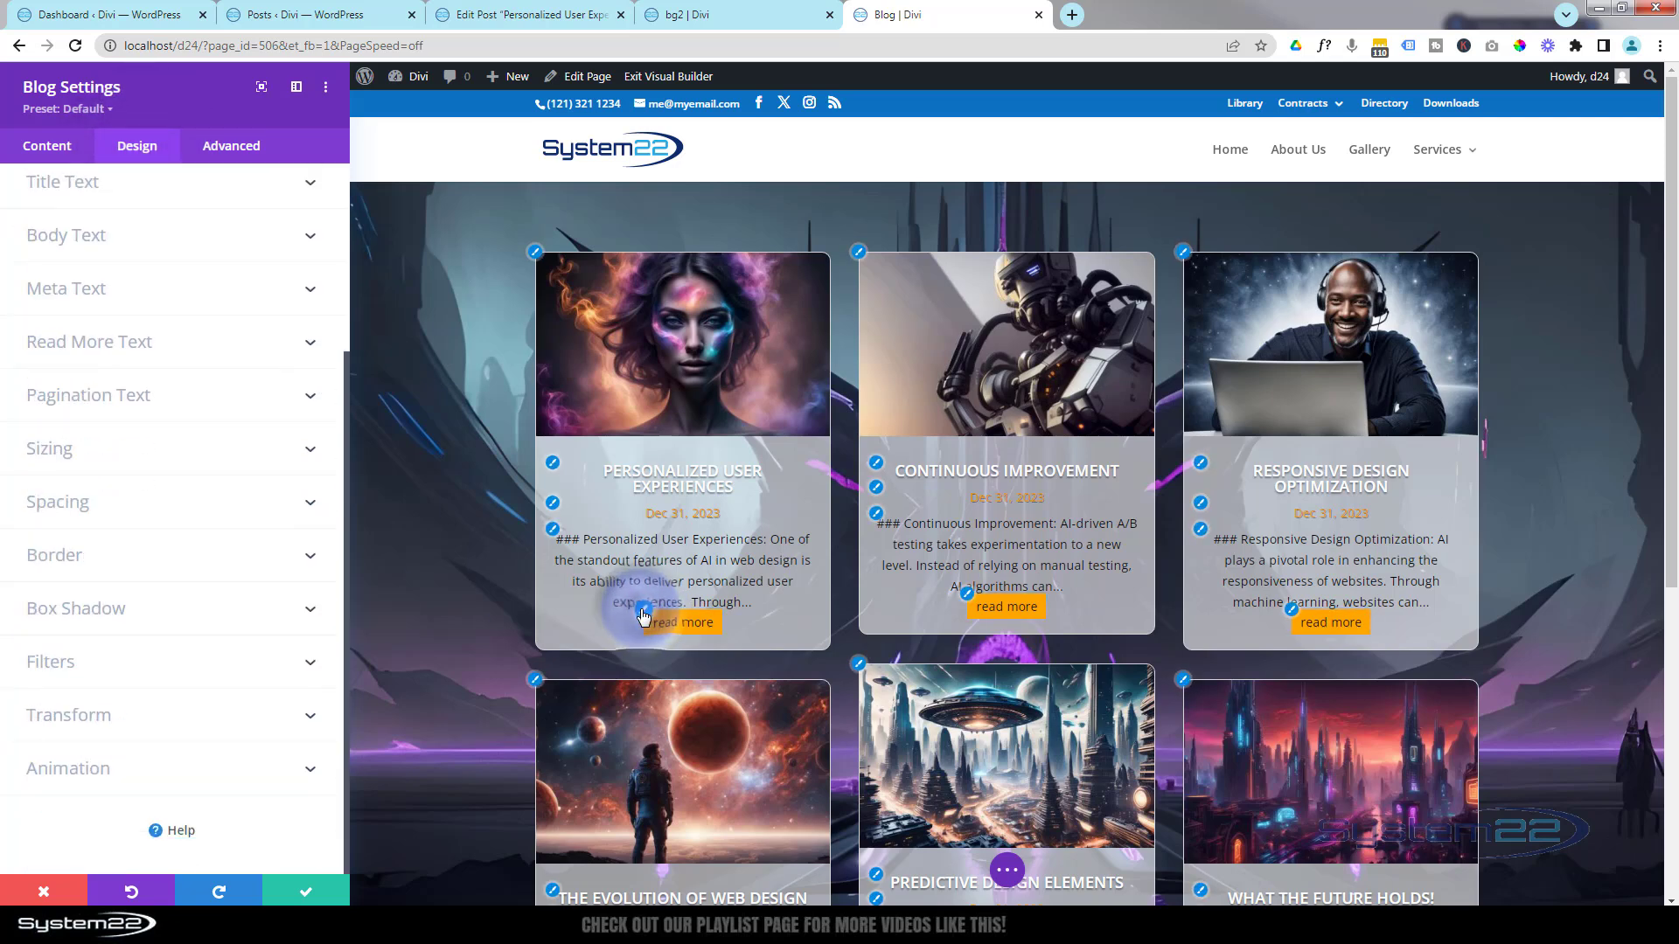
click(114, 471)
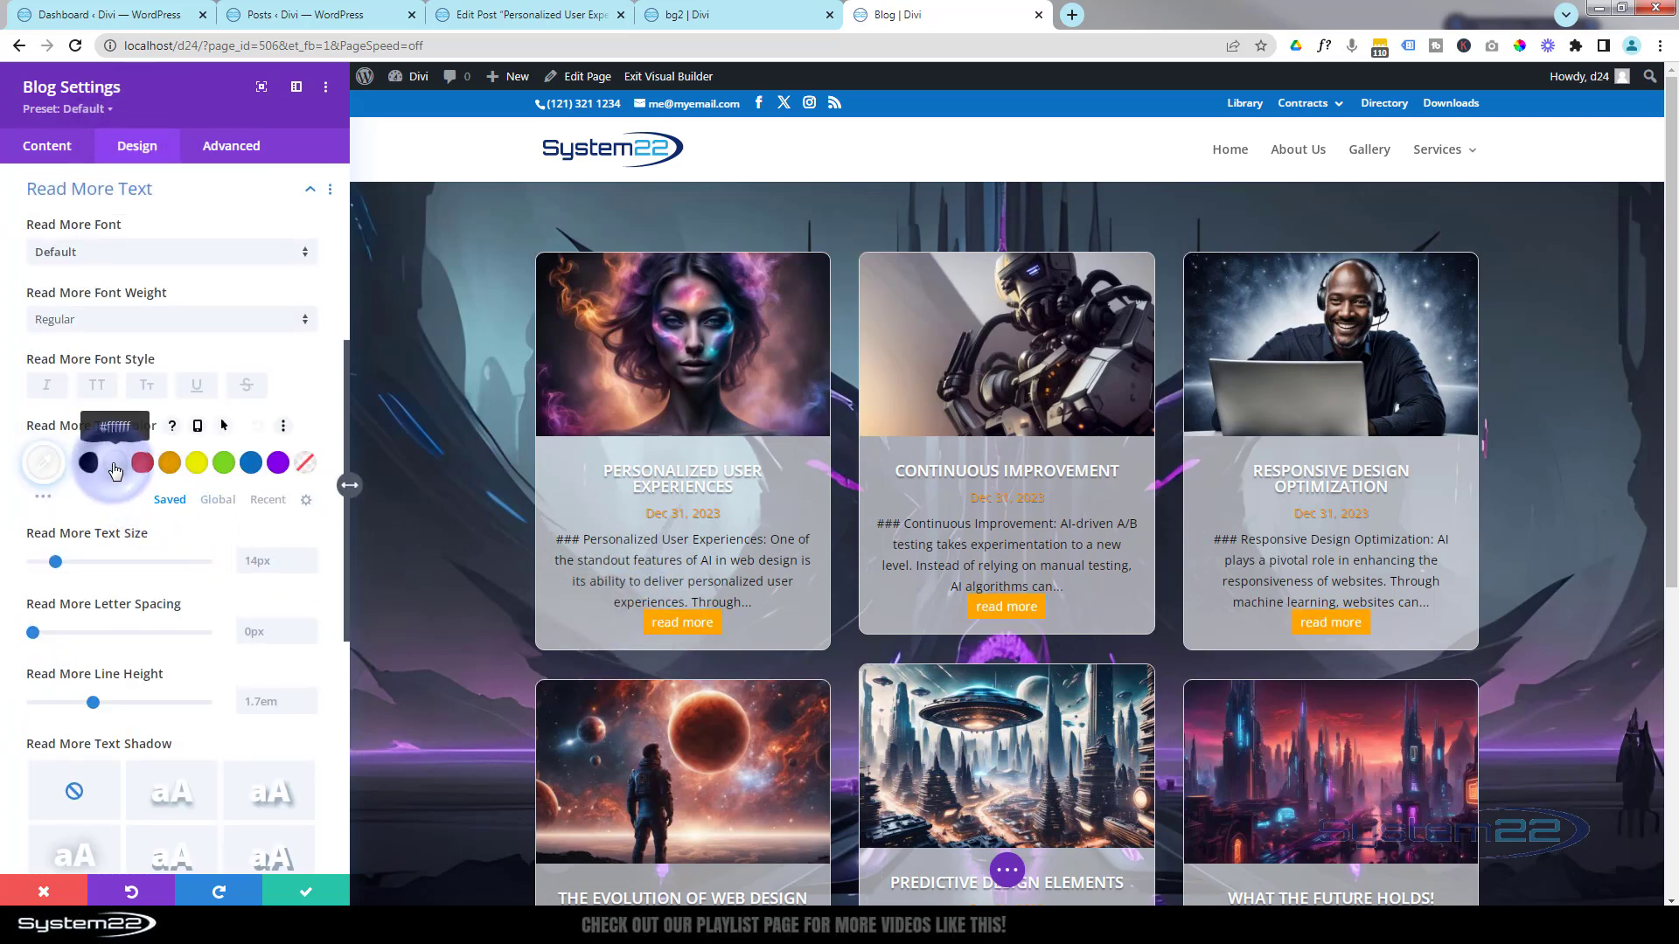
- Add text-transform:uppercase; to the Read More Button element's custom CSS in the Blog module
click(235, 146)
click(232, 280)
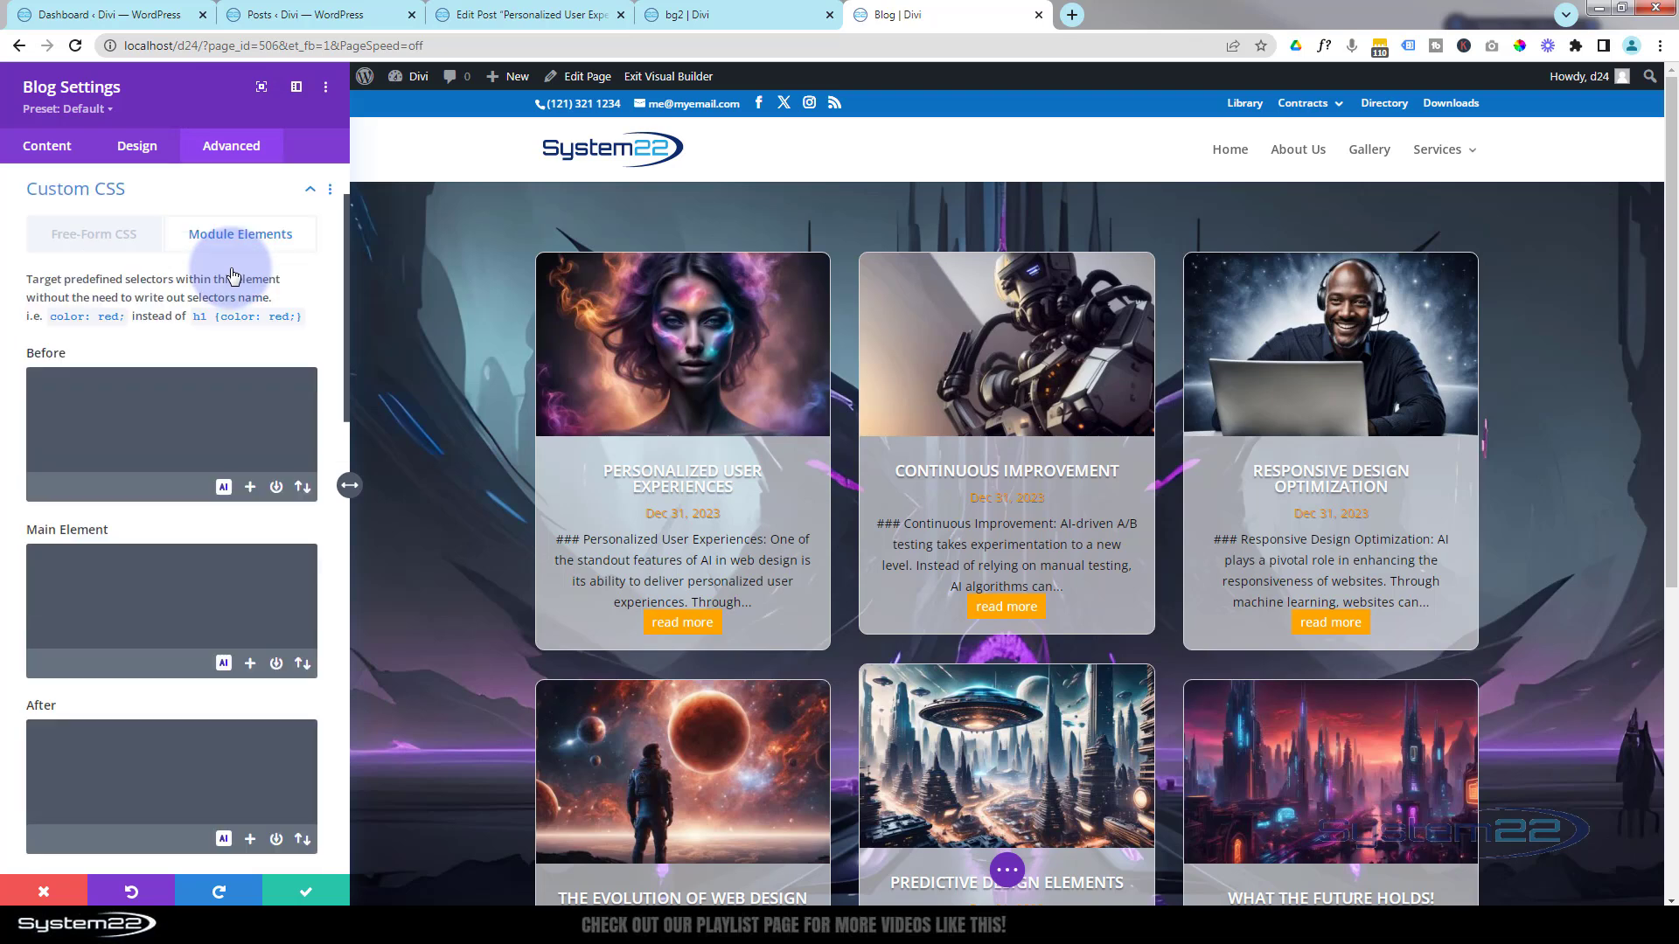
scroll(212, 475, down, 16)
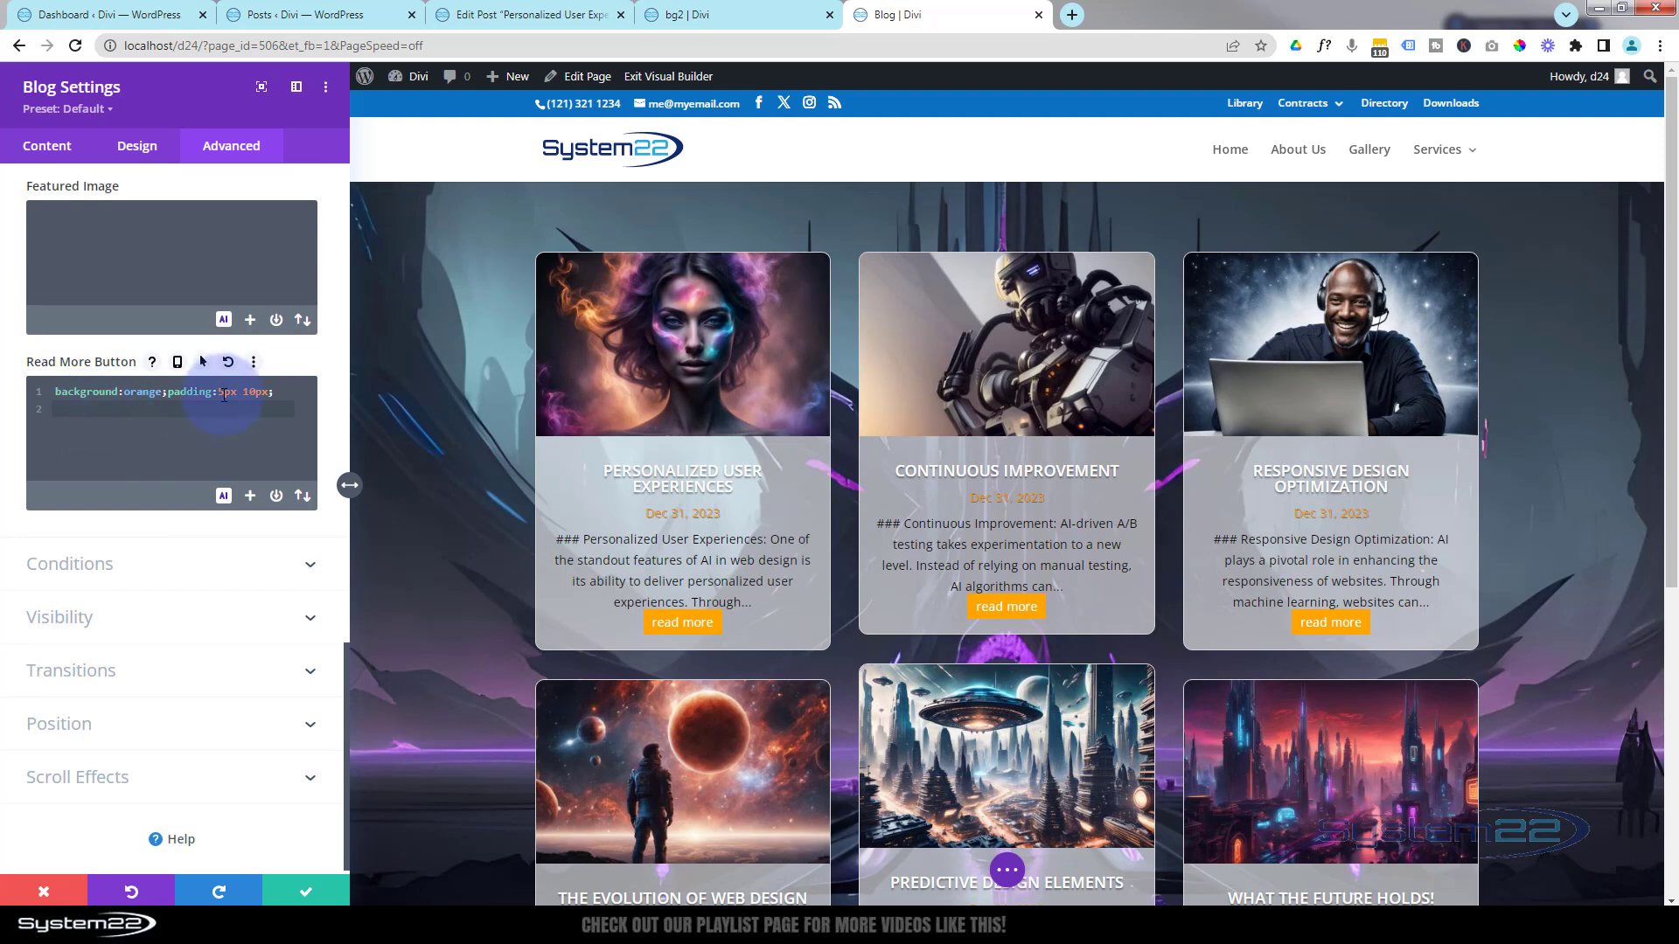
click(277, 391)
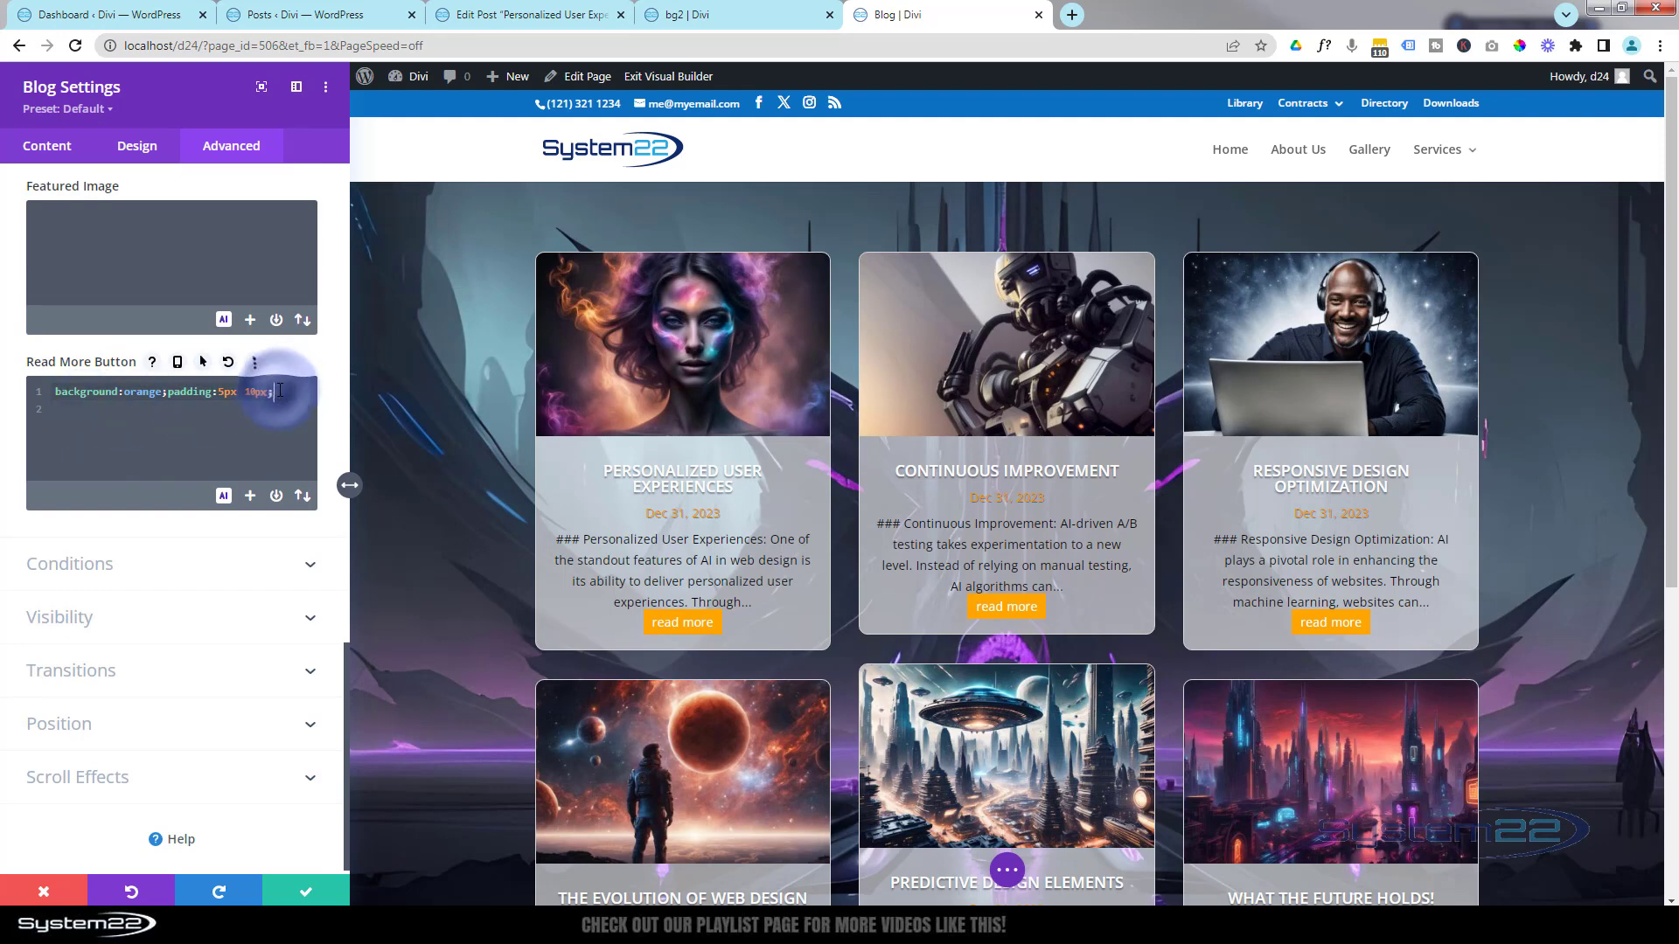
text(text-transform)
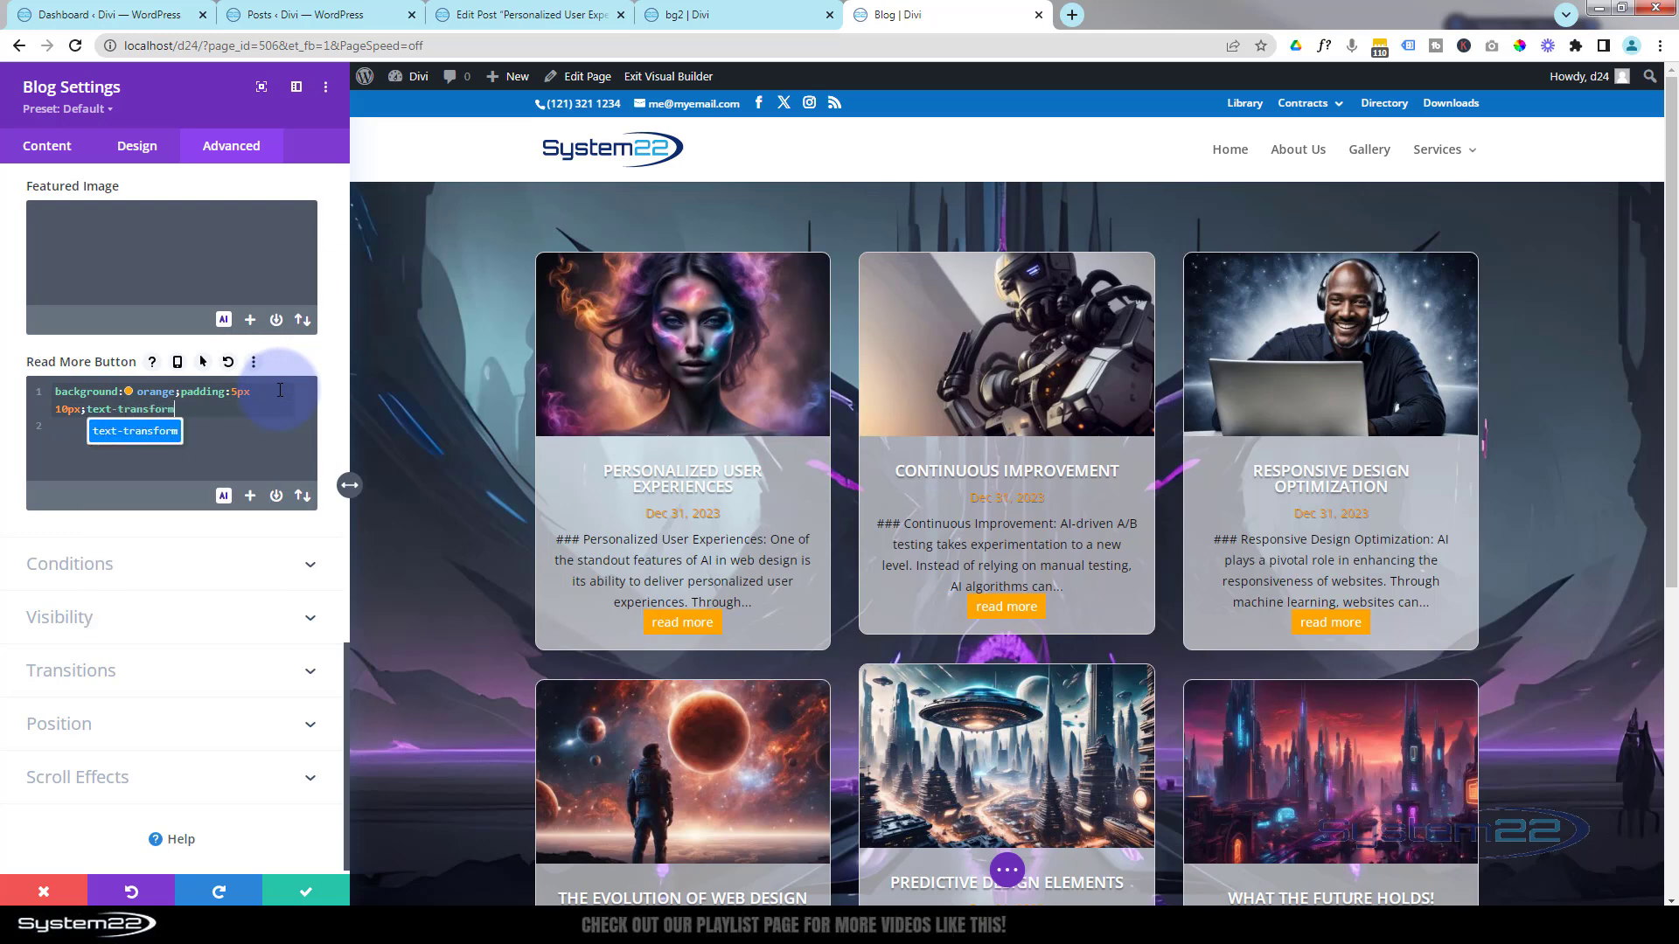
text(:upperca)
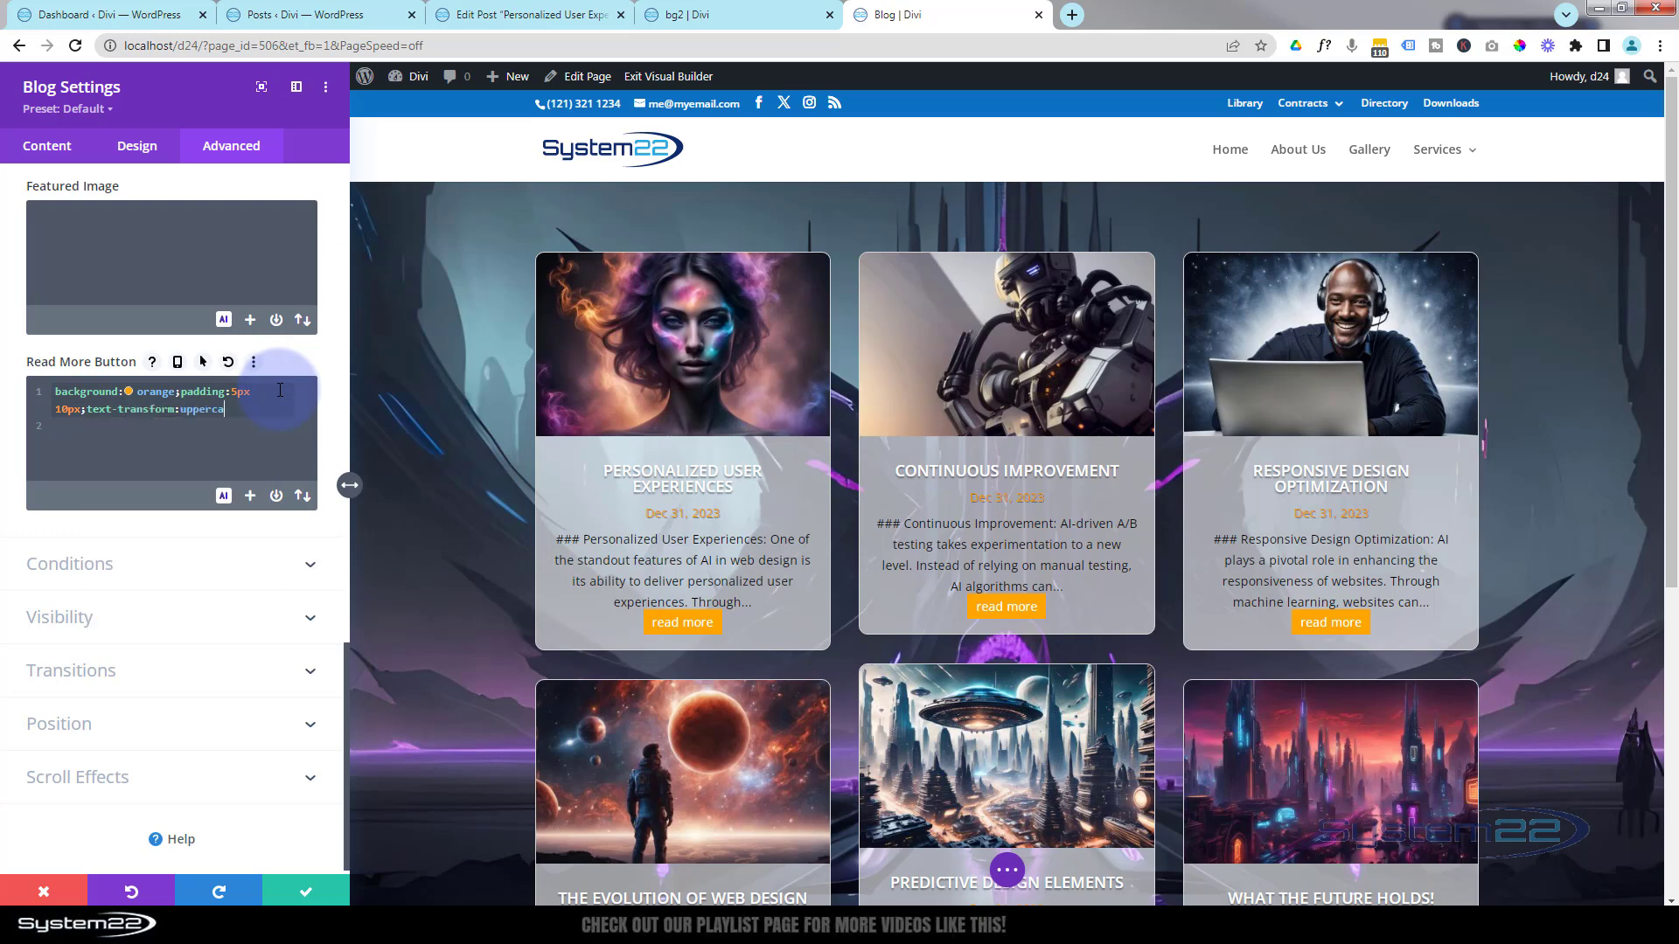
text(se;)
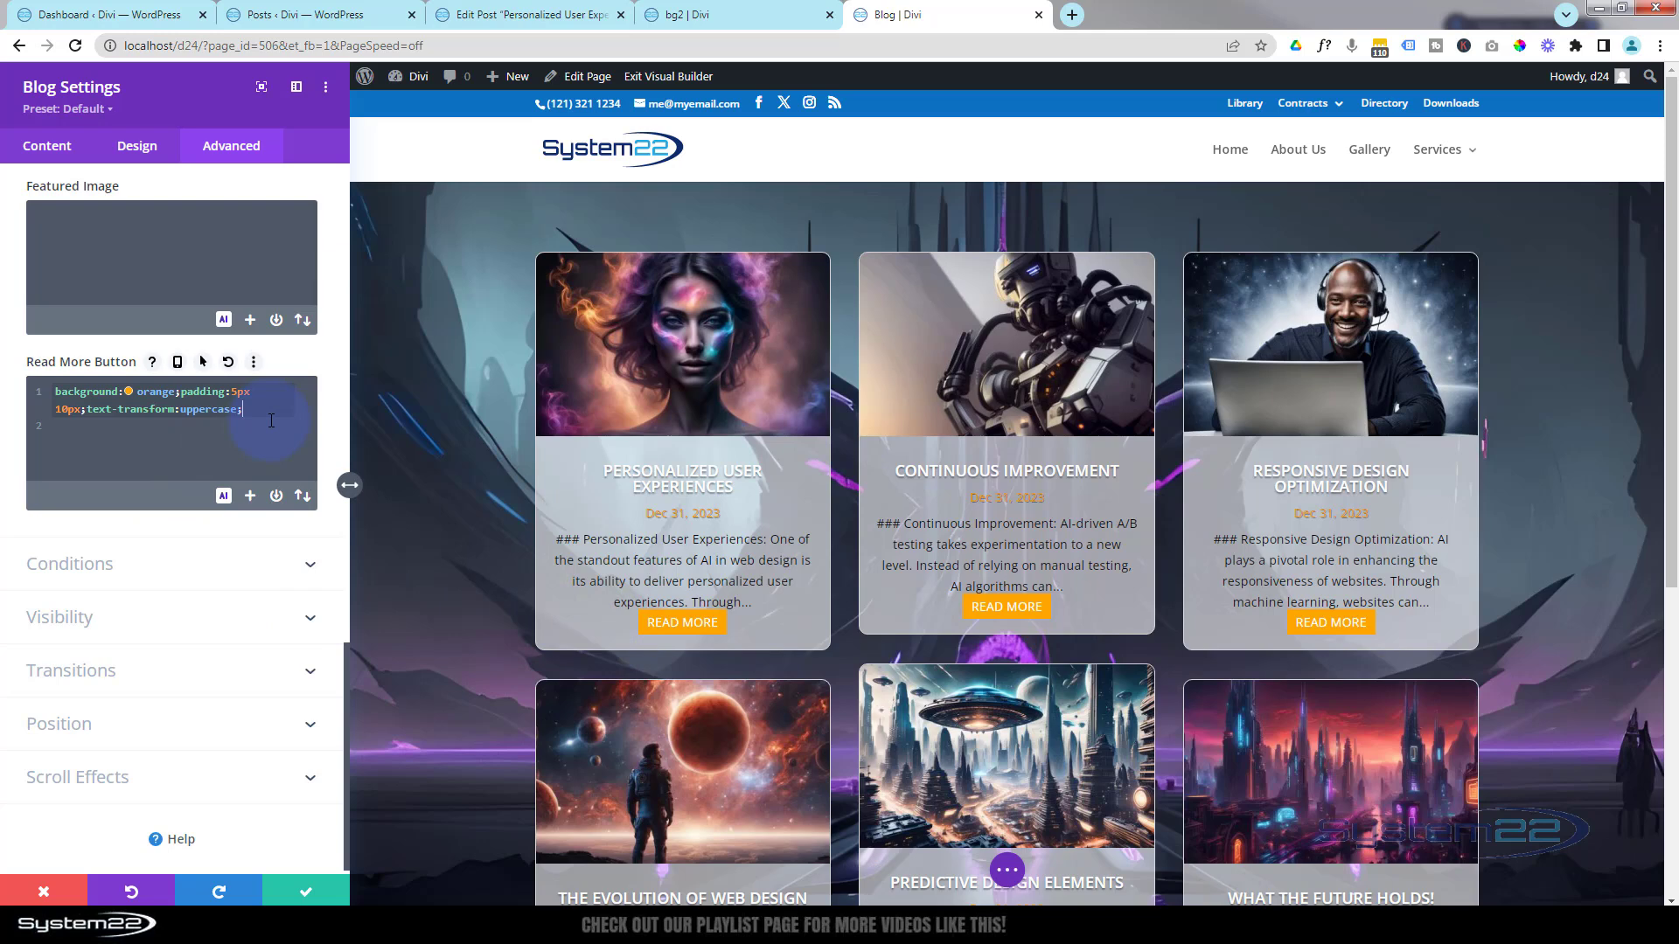
- Round the Read More button with border-radius: 50px and set its horizontal padding to 15px in the custom CSS
text(border-radius:)
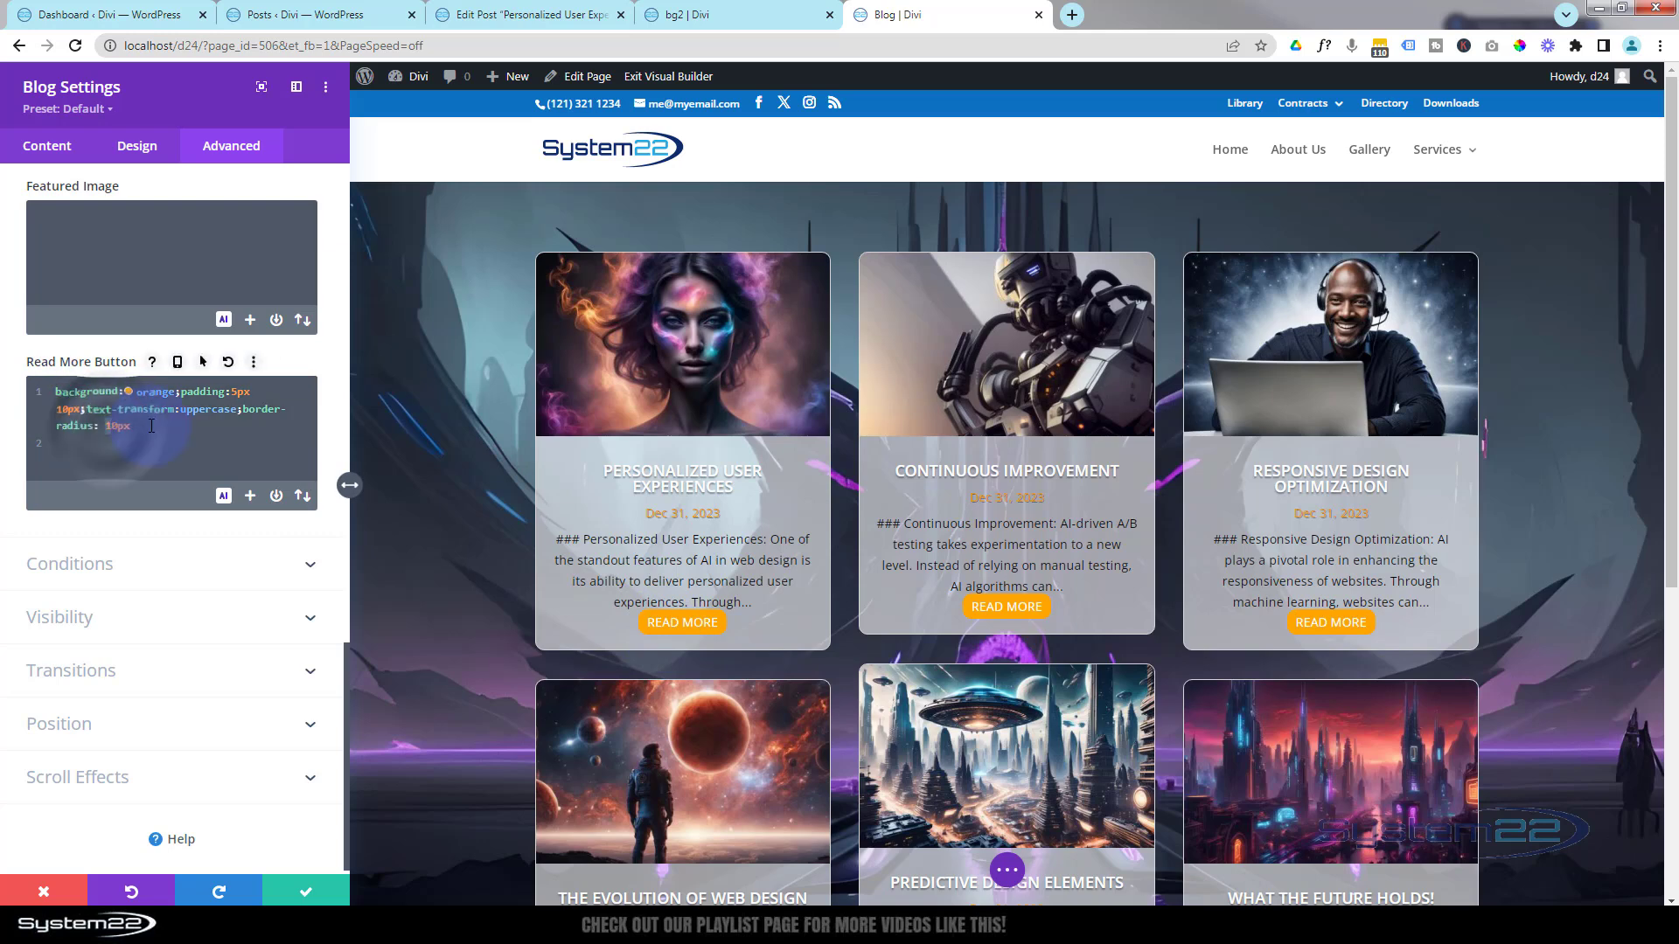
text(5)
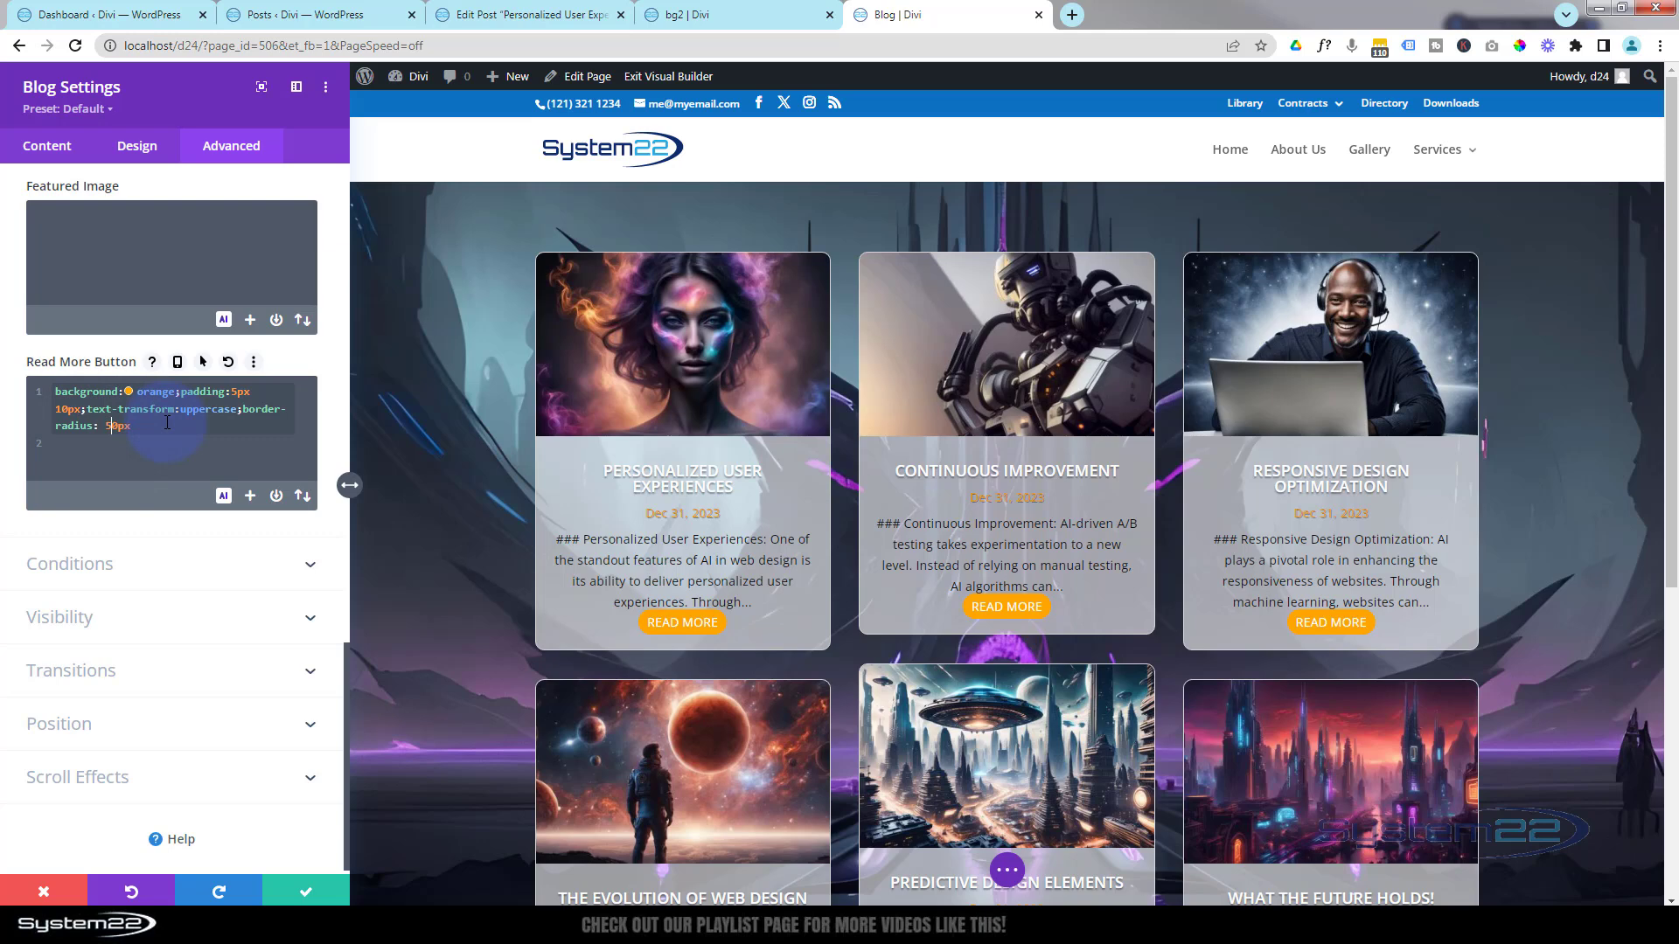
click(66, 408)
key(BackSpace)
text(5)
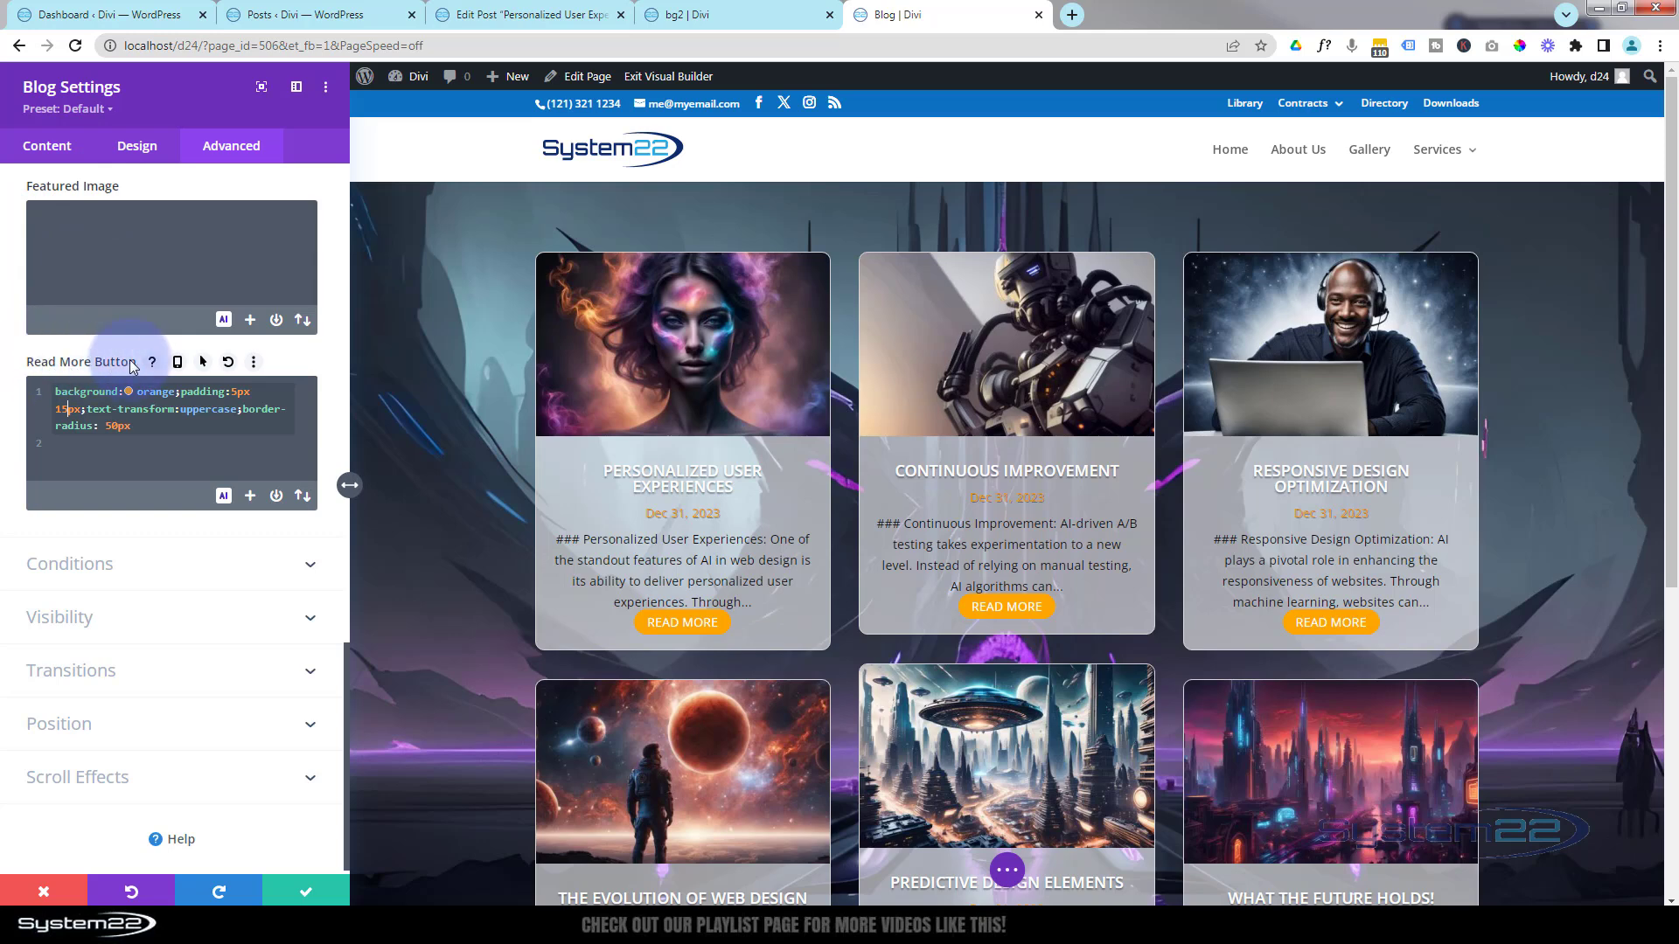
- Give the Read More Button custom CSS a hover state with background: blue; and return to its desktop state
click(204, 362)
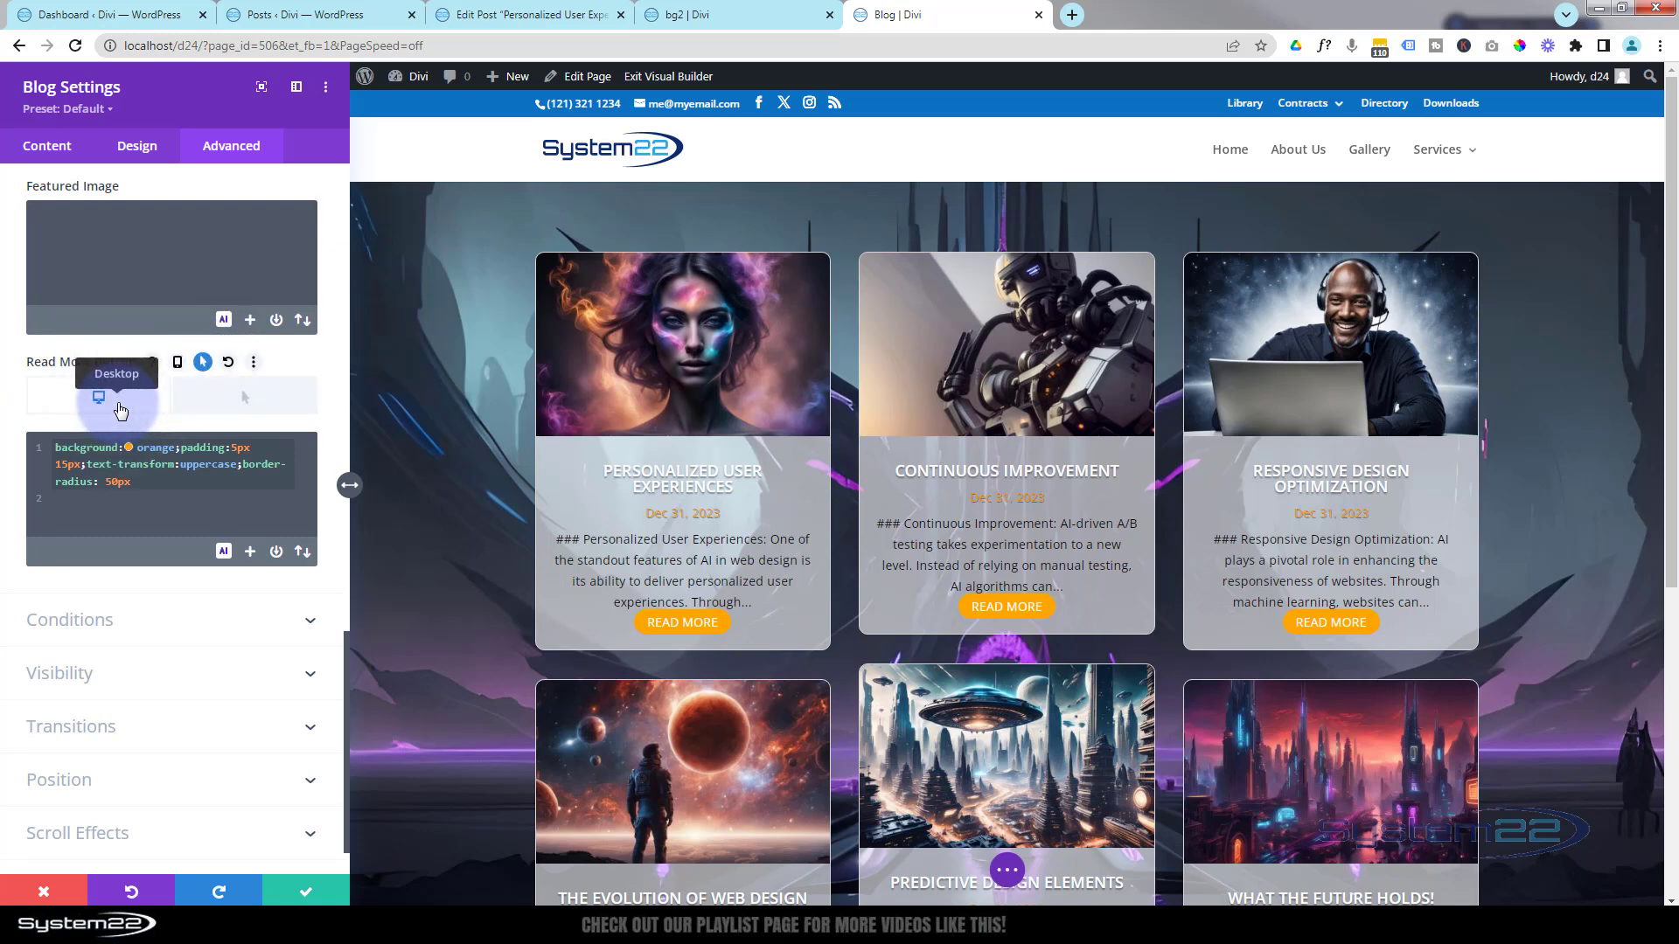
click(227, 405)
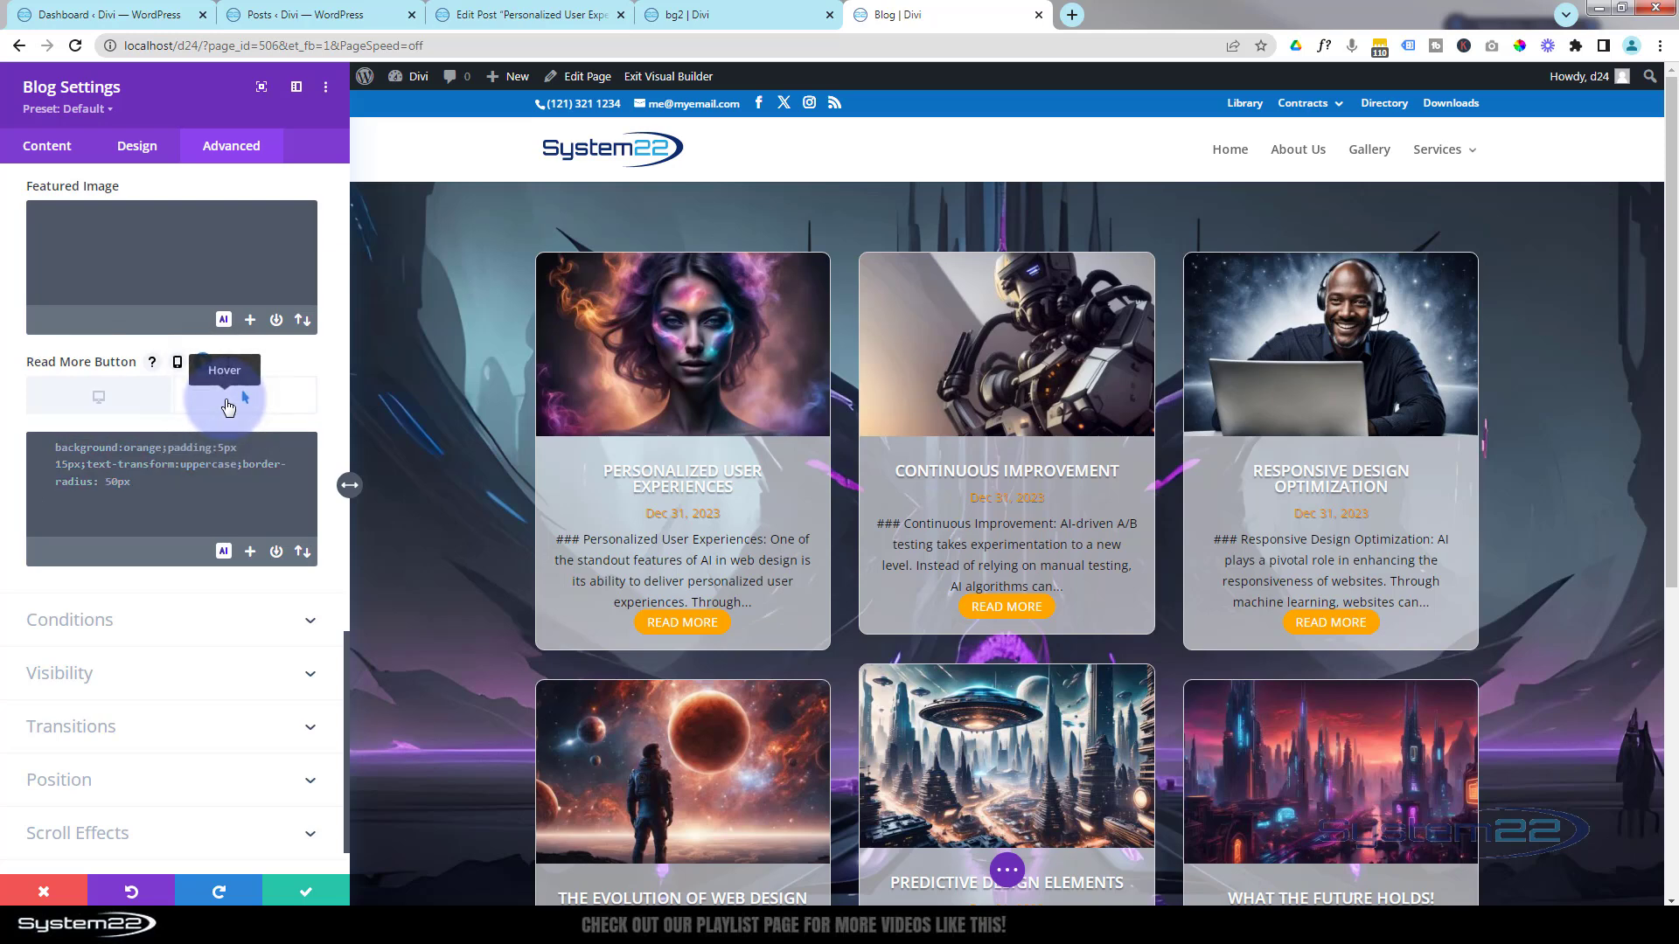
click(57, 451)
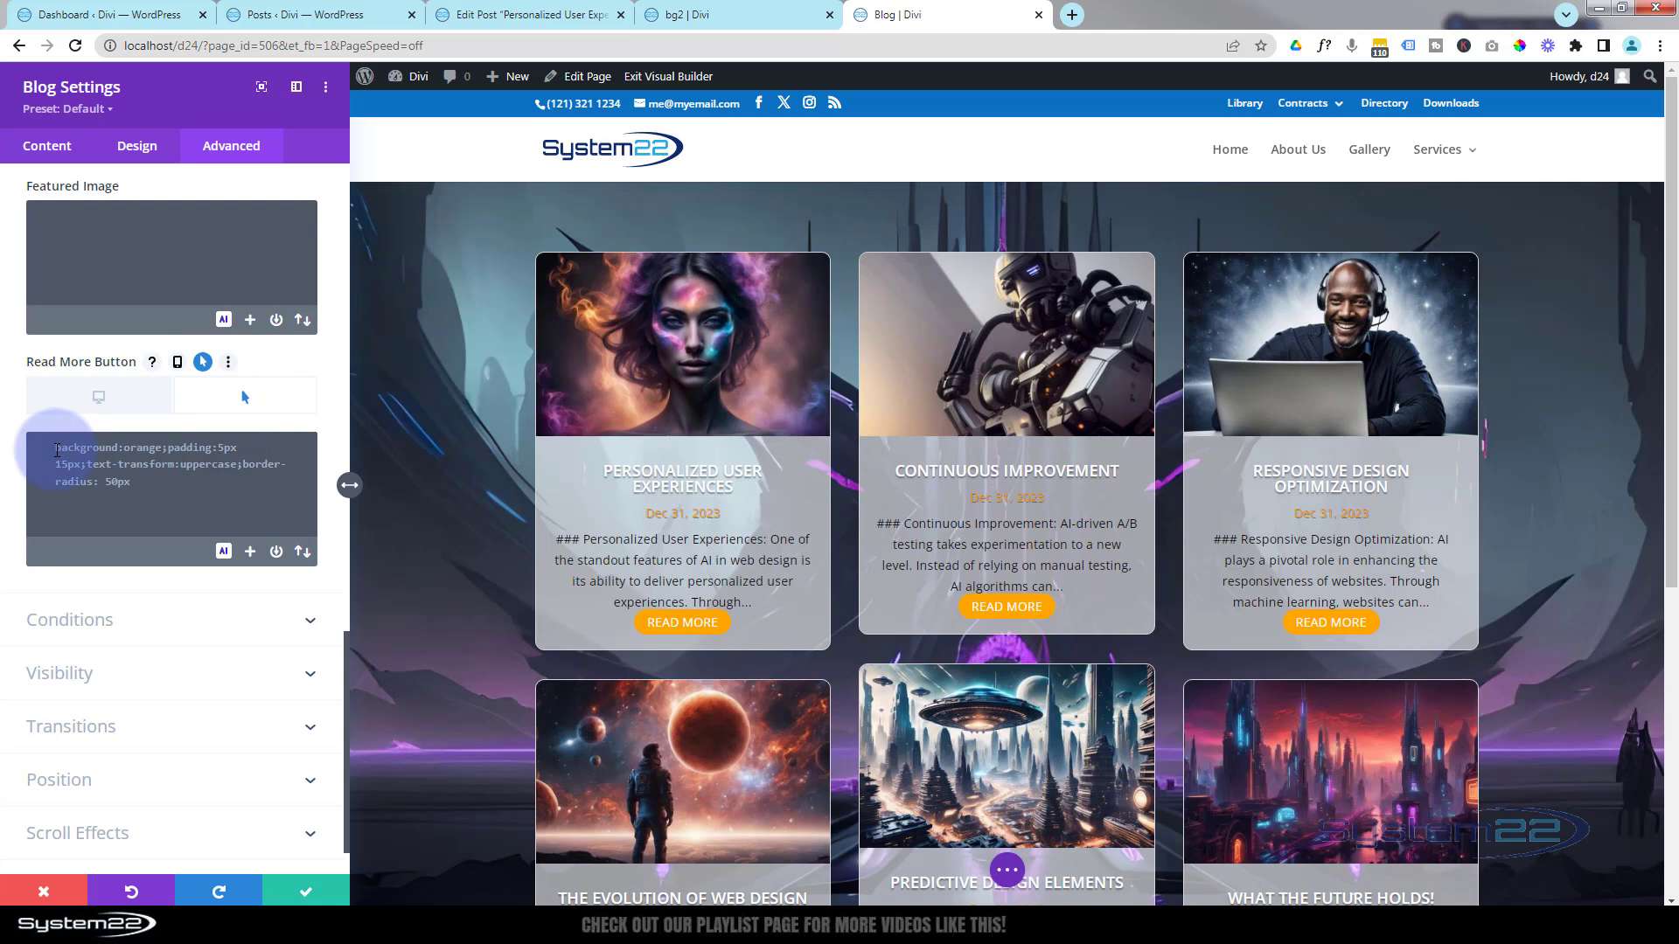
text(background:)
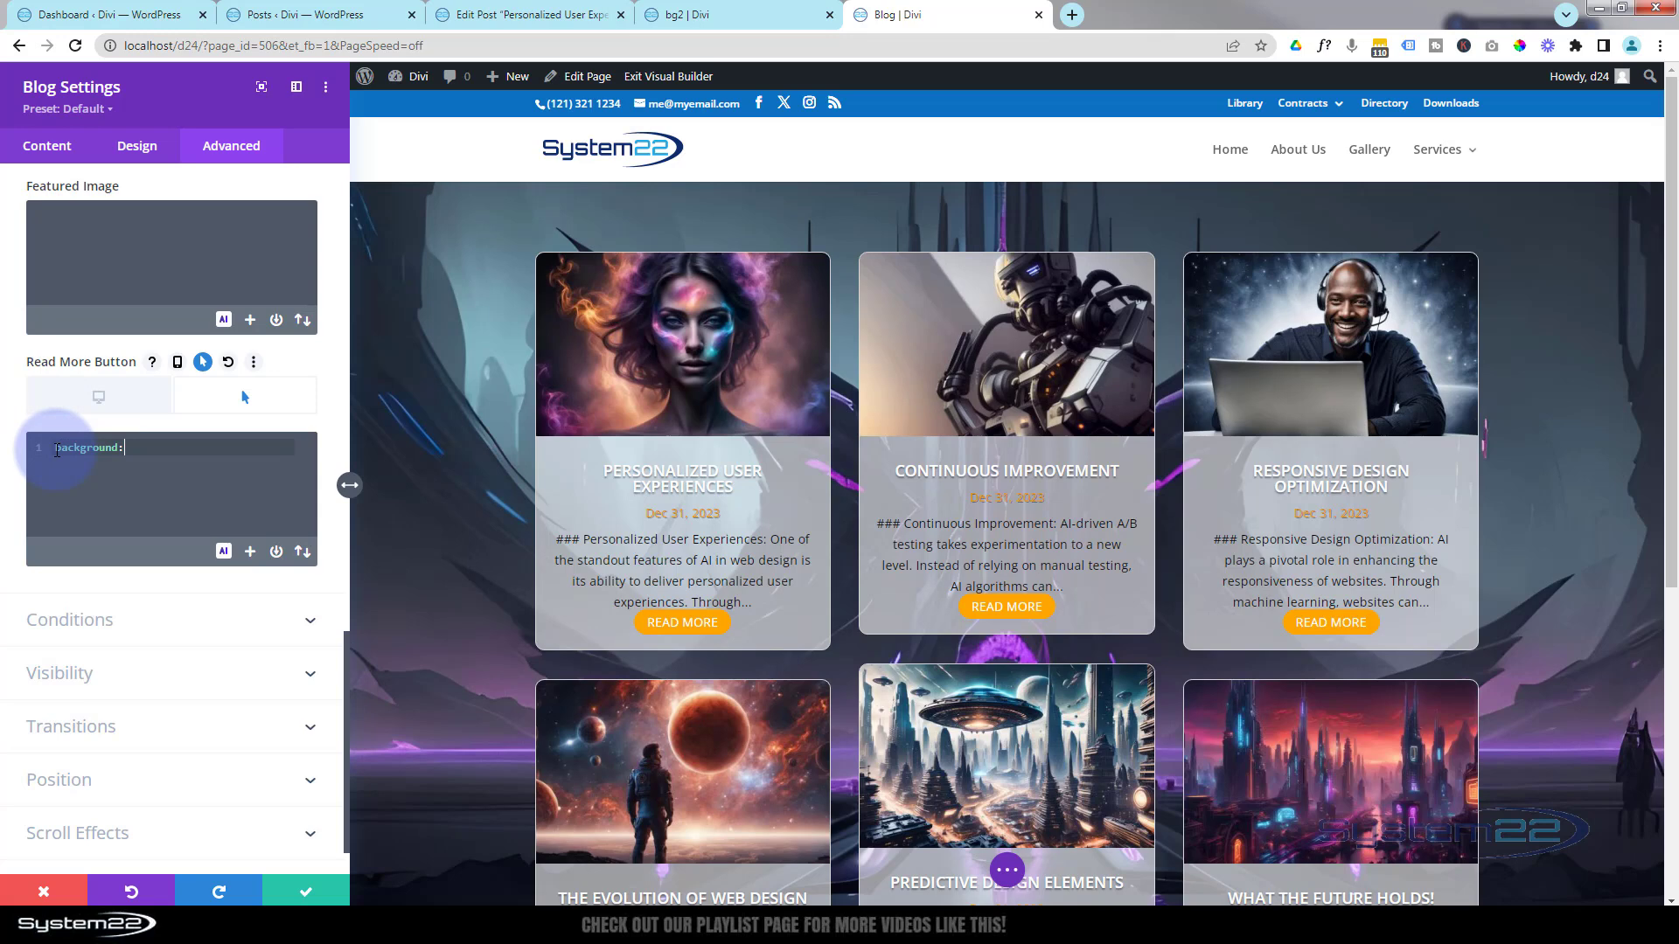
text( blue)
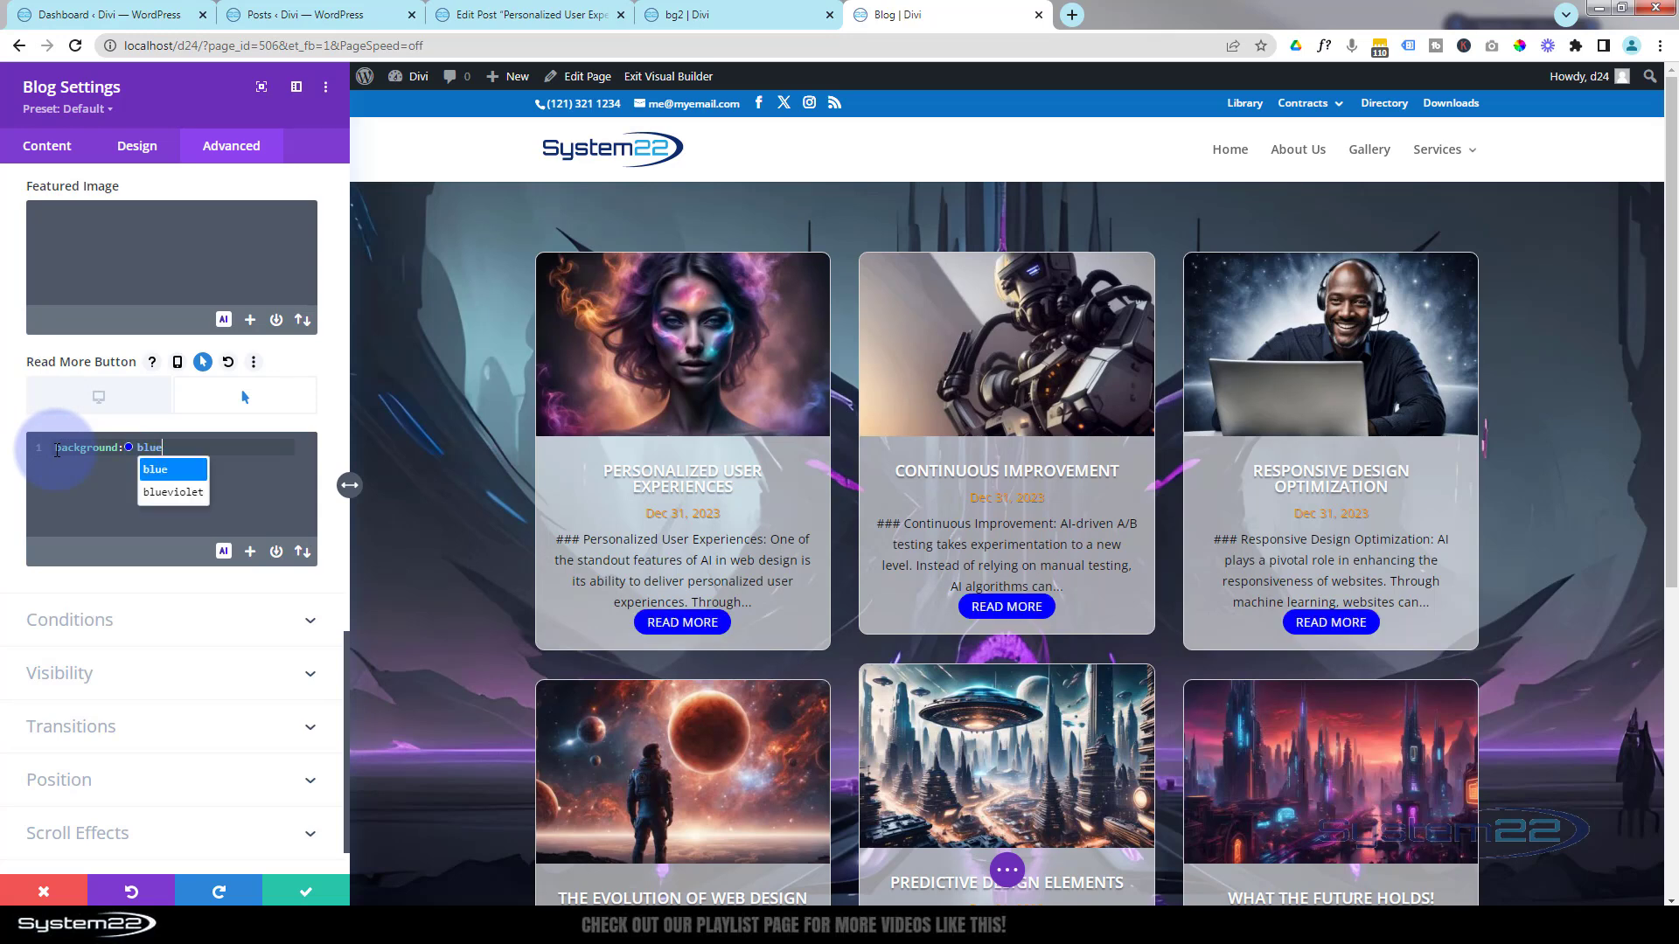
text(;)
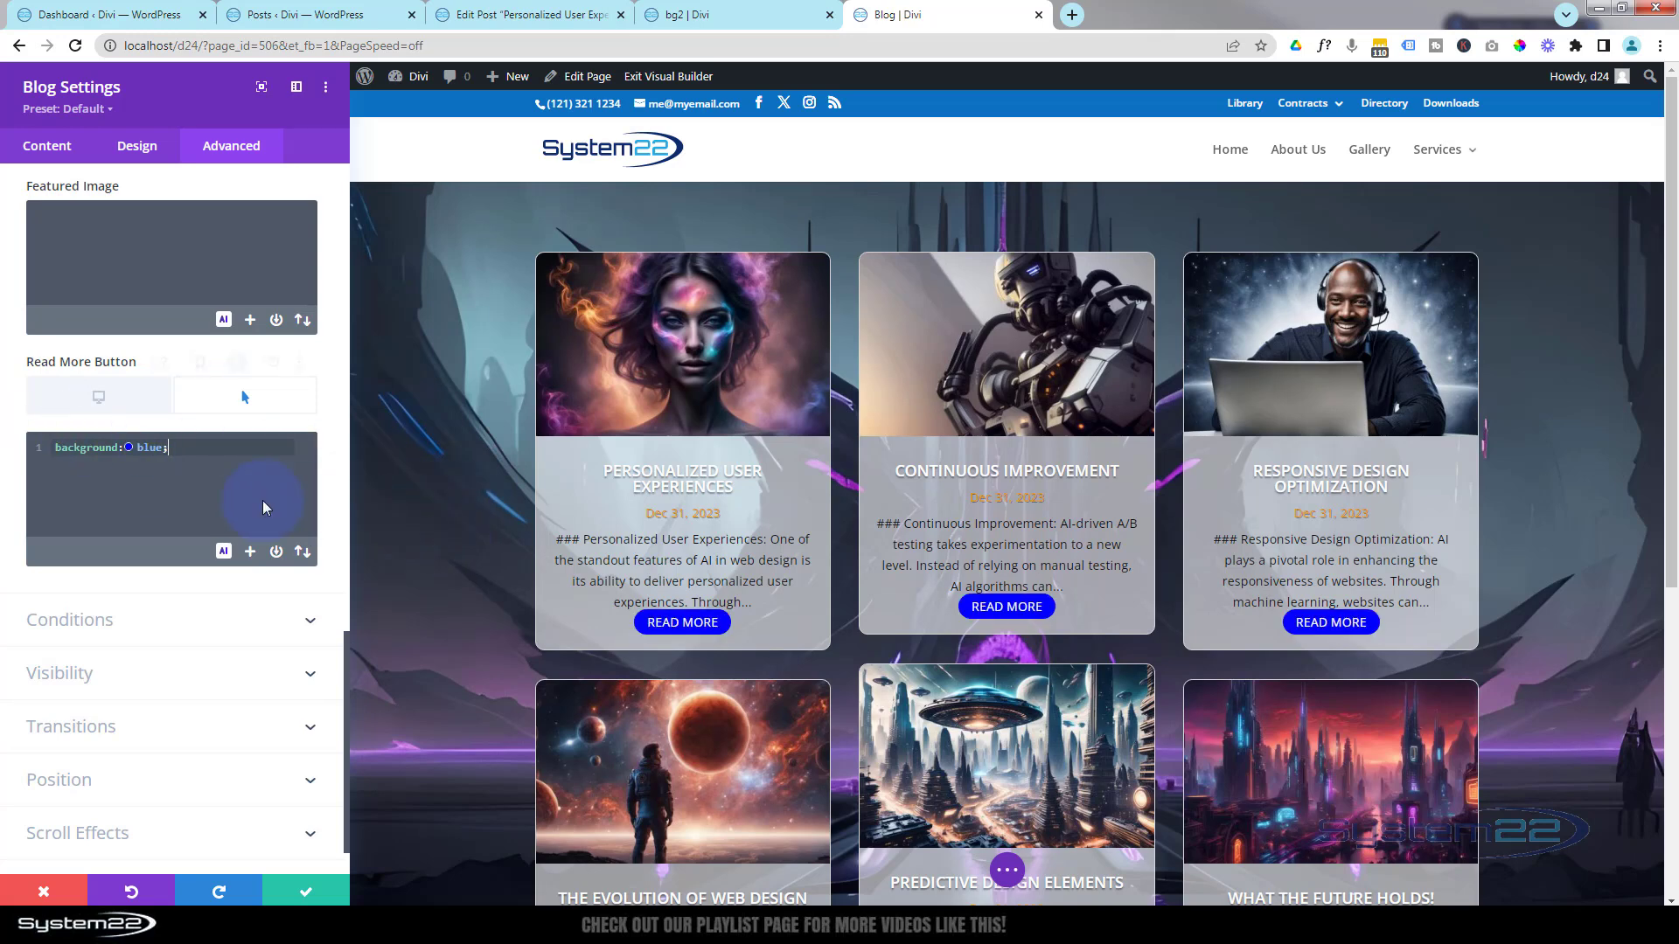
click(89, 403)
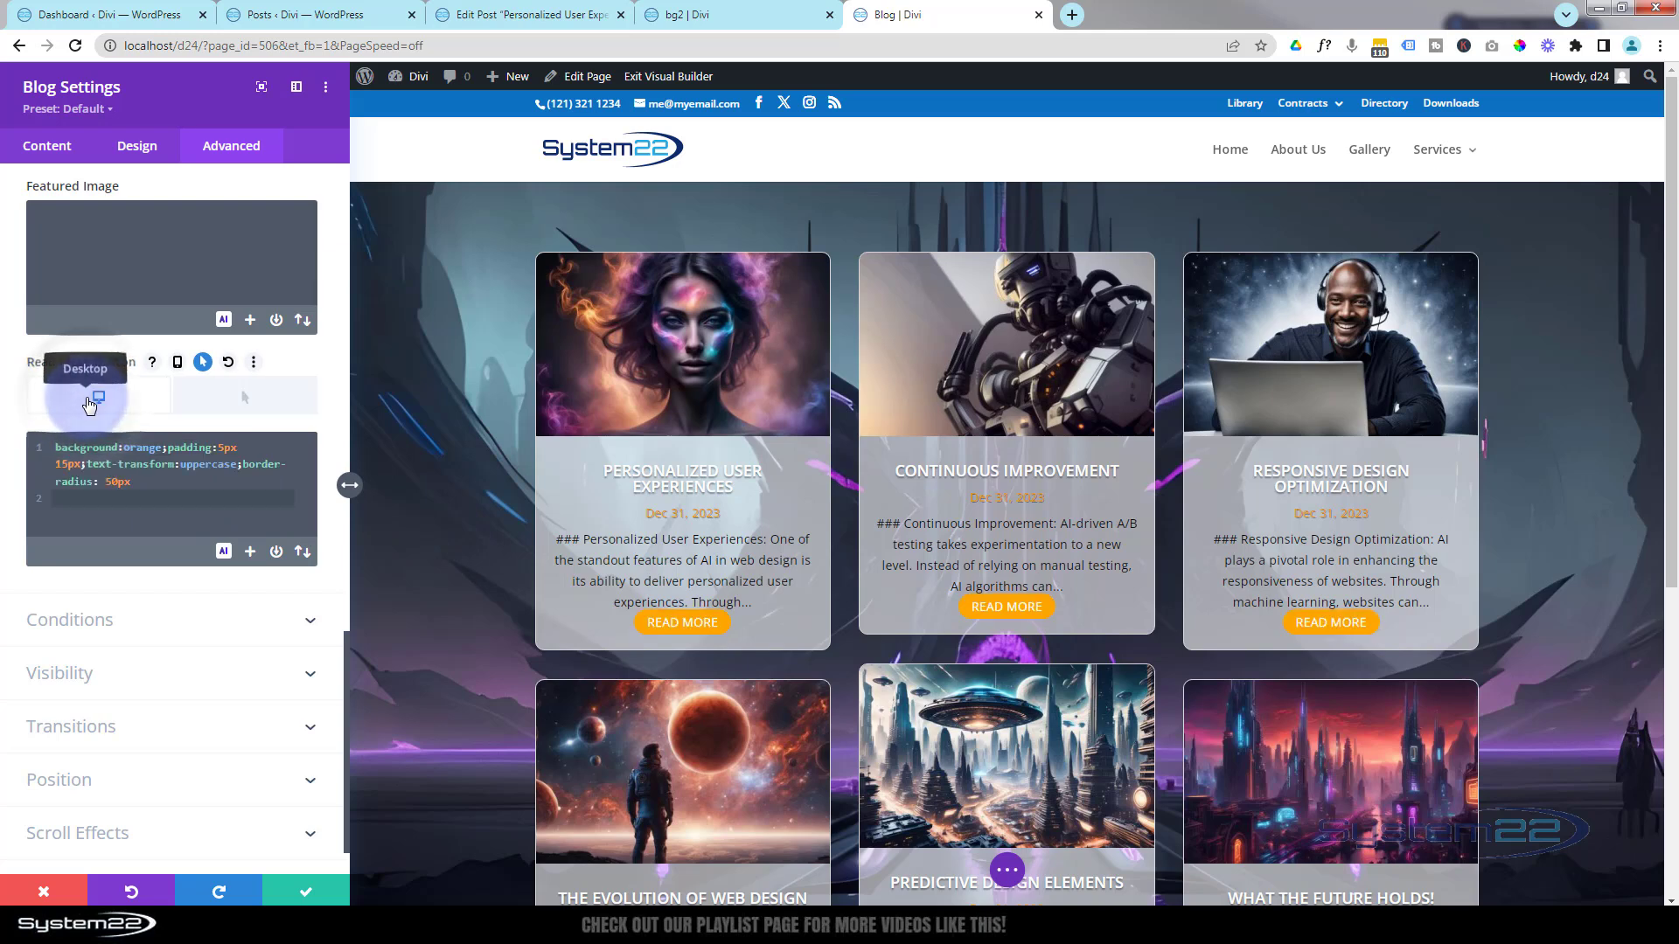
- Set the Read More text's line height to 5em in the module's design settings
click(549, 521)
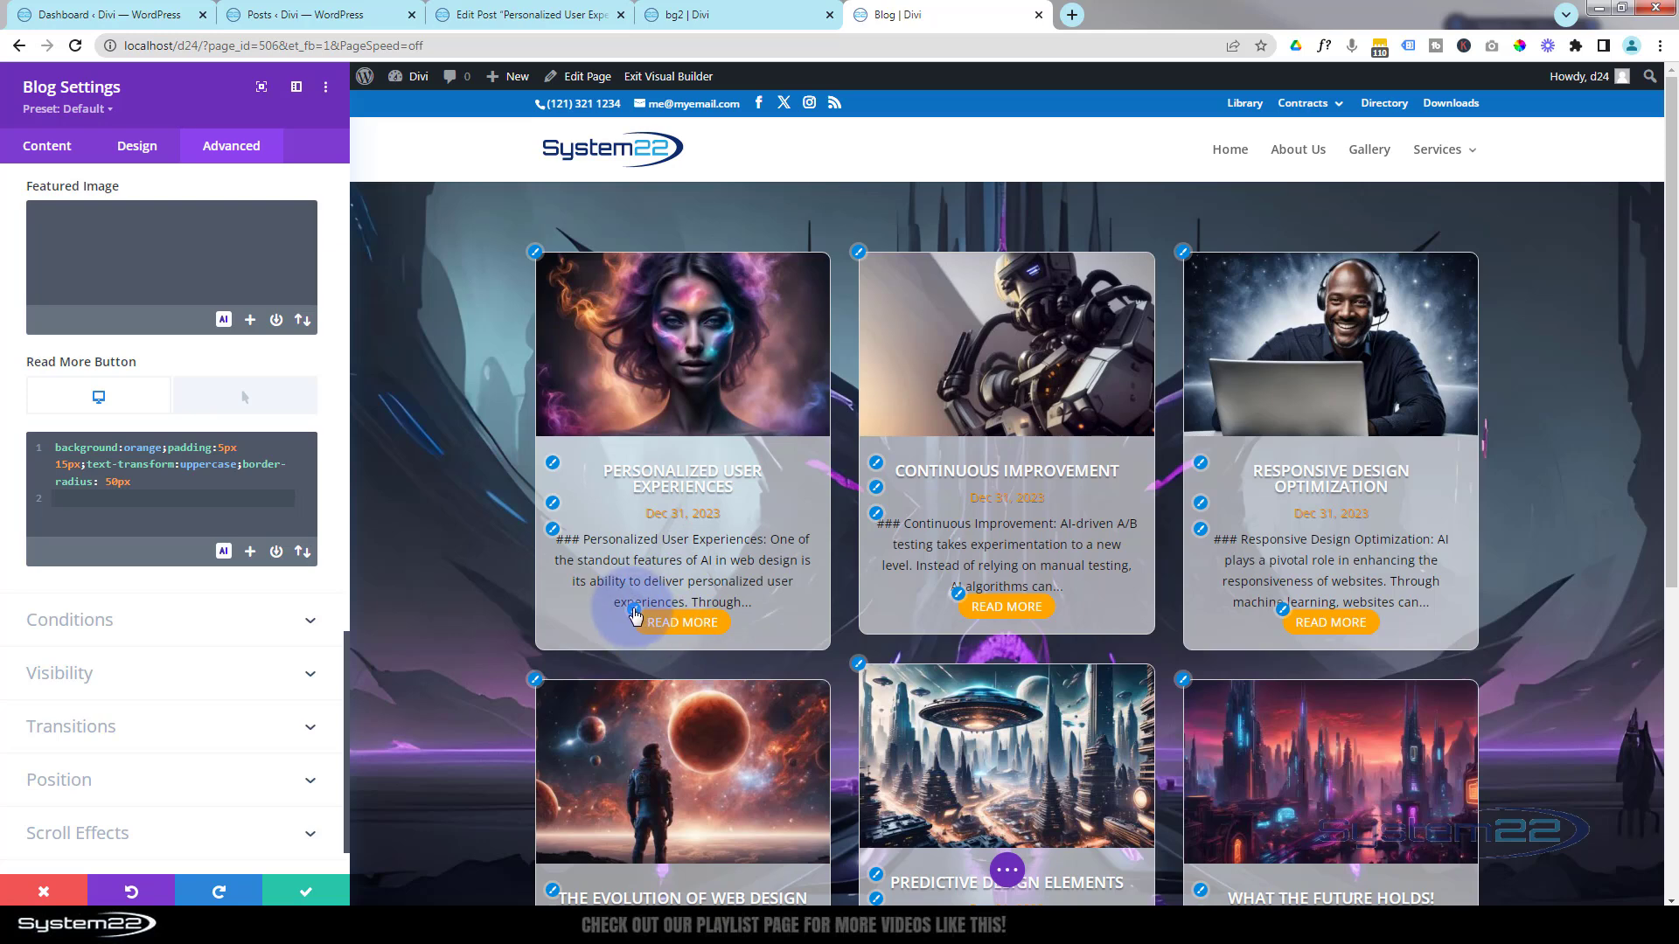
click(637, 620)
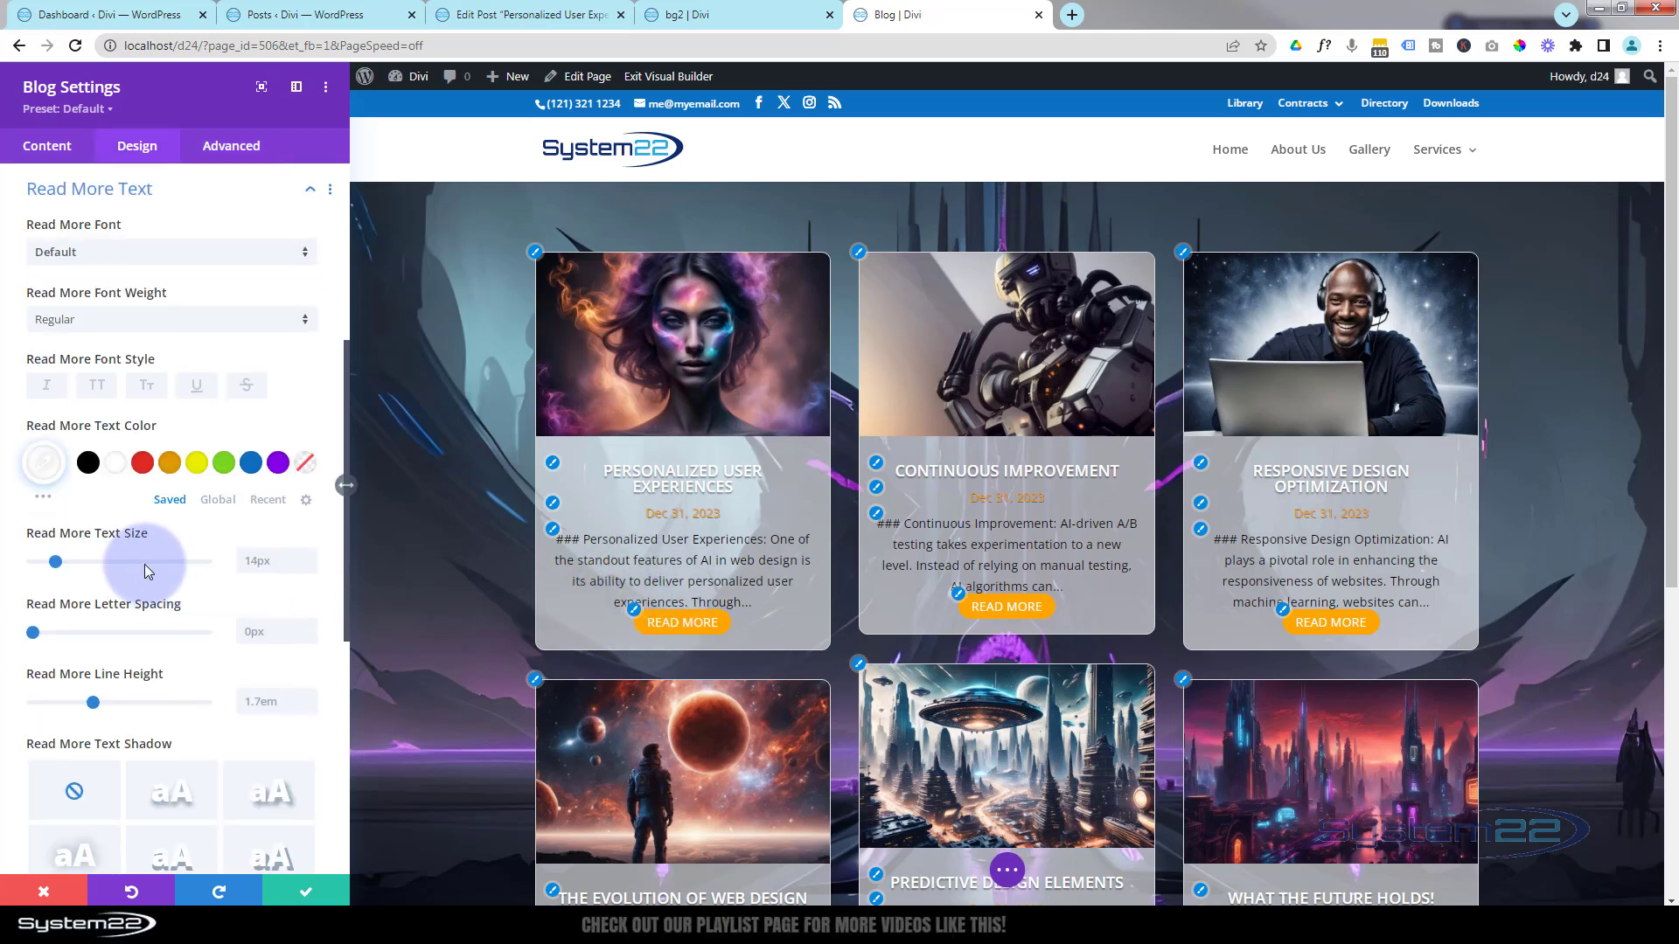
scroll(155, 565, down, 1)
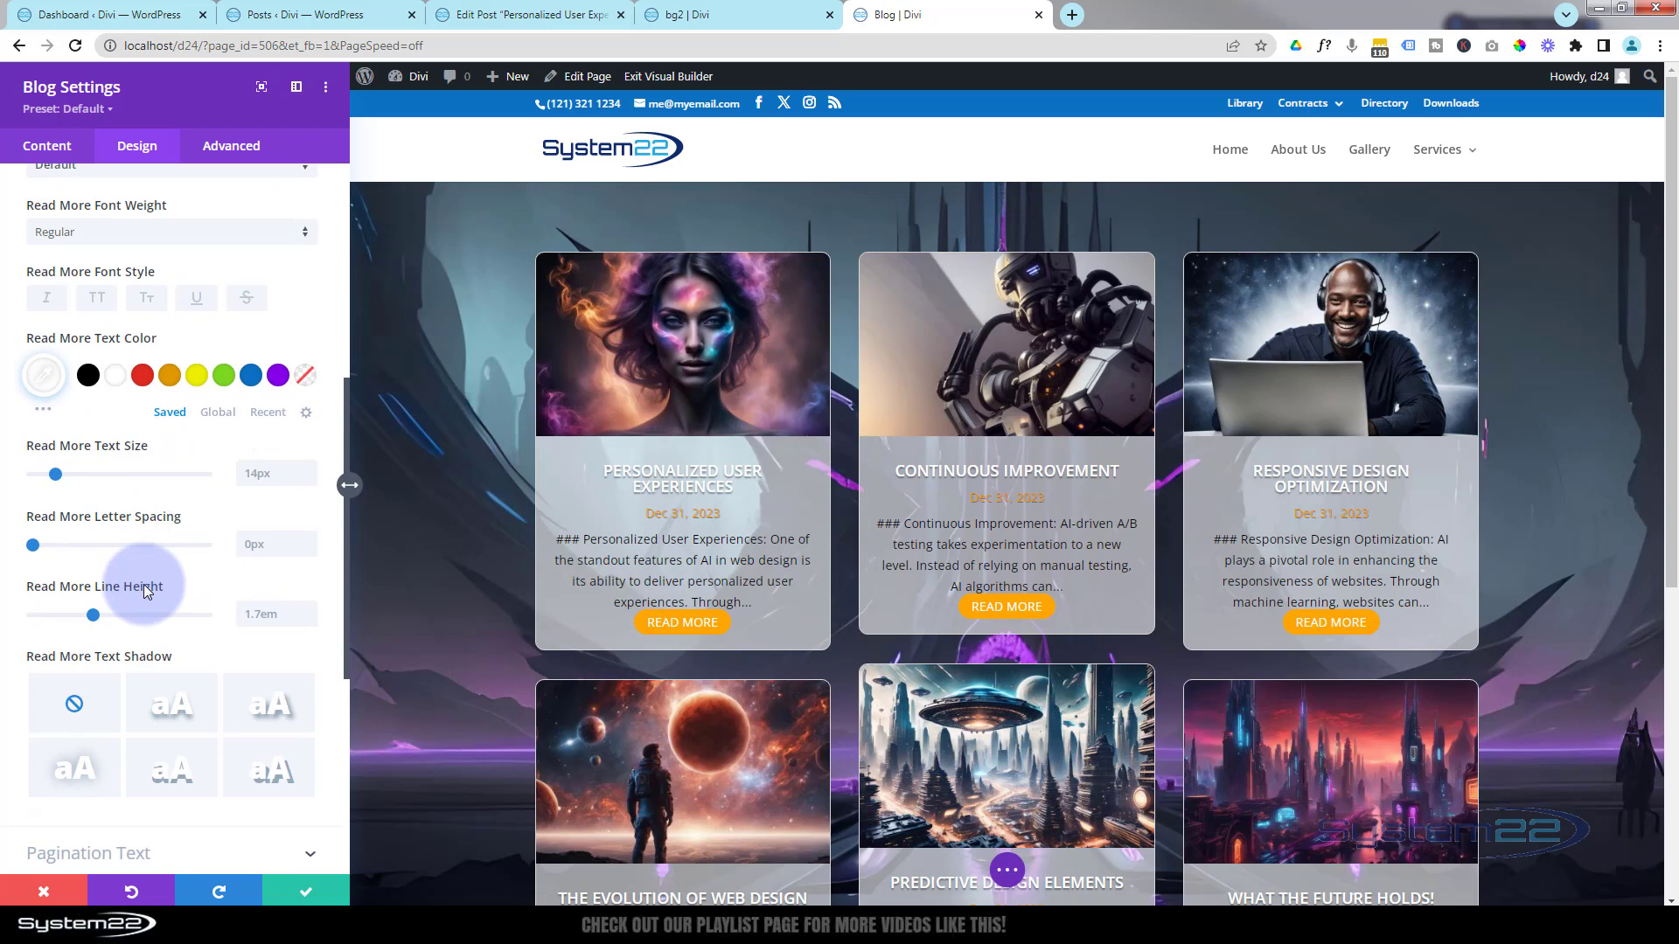
drag(93, 619, 236, 632)
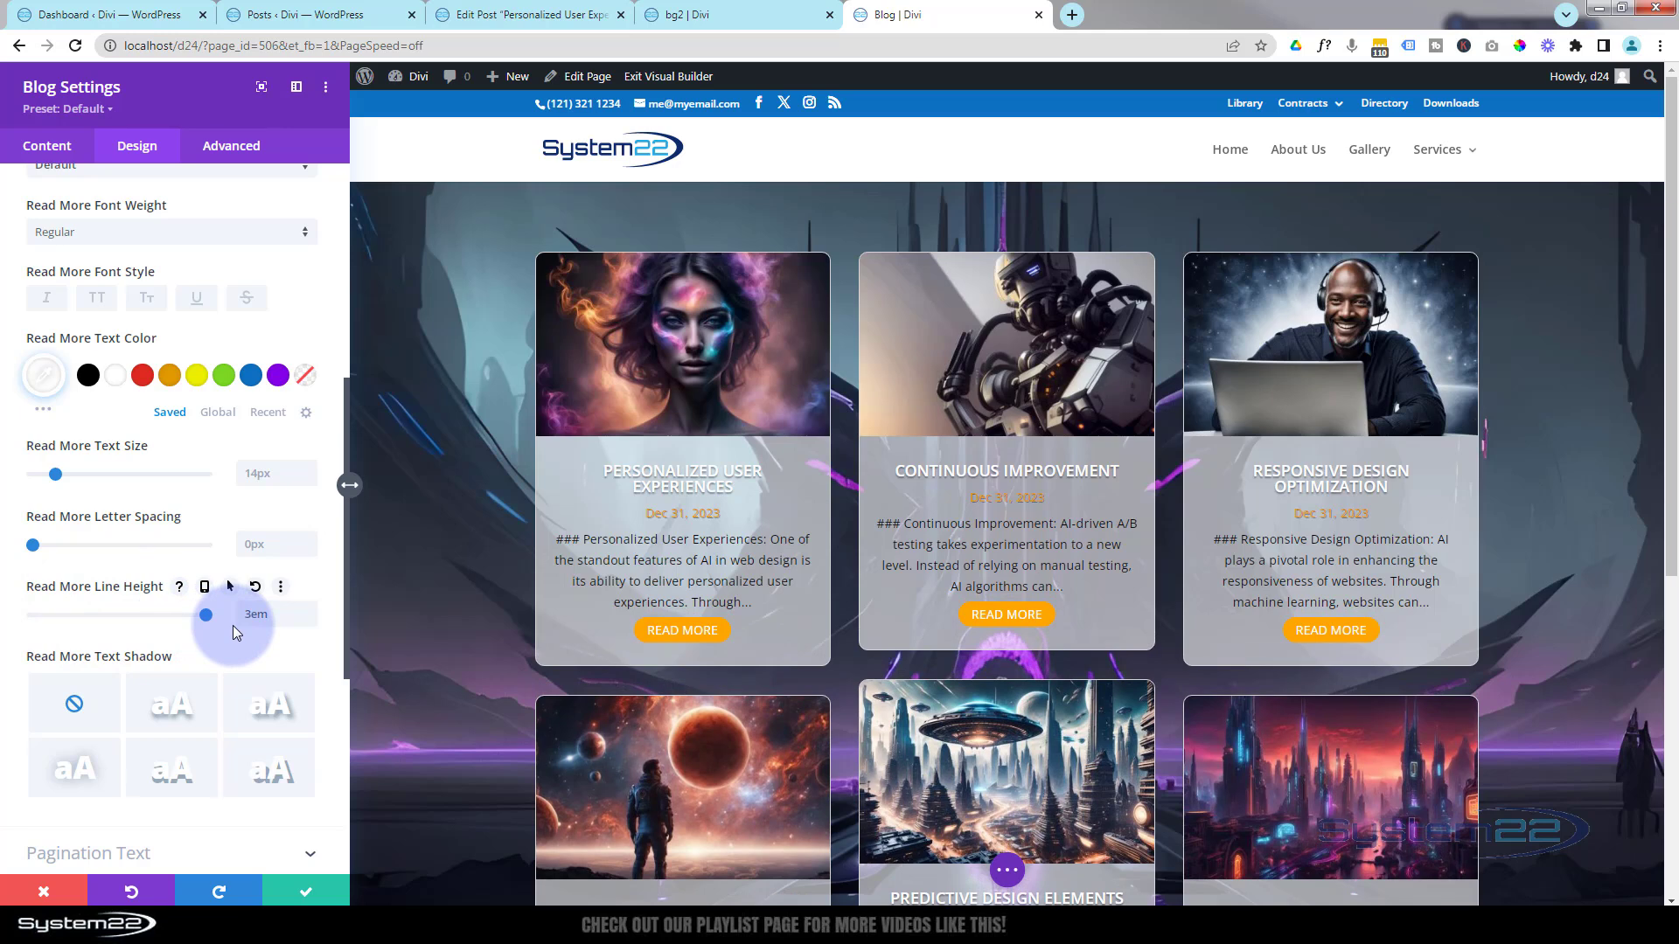
click(250, 613)
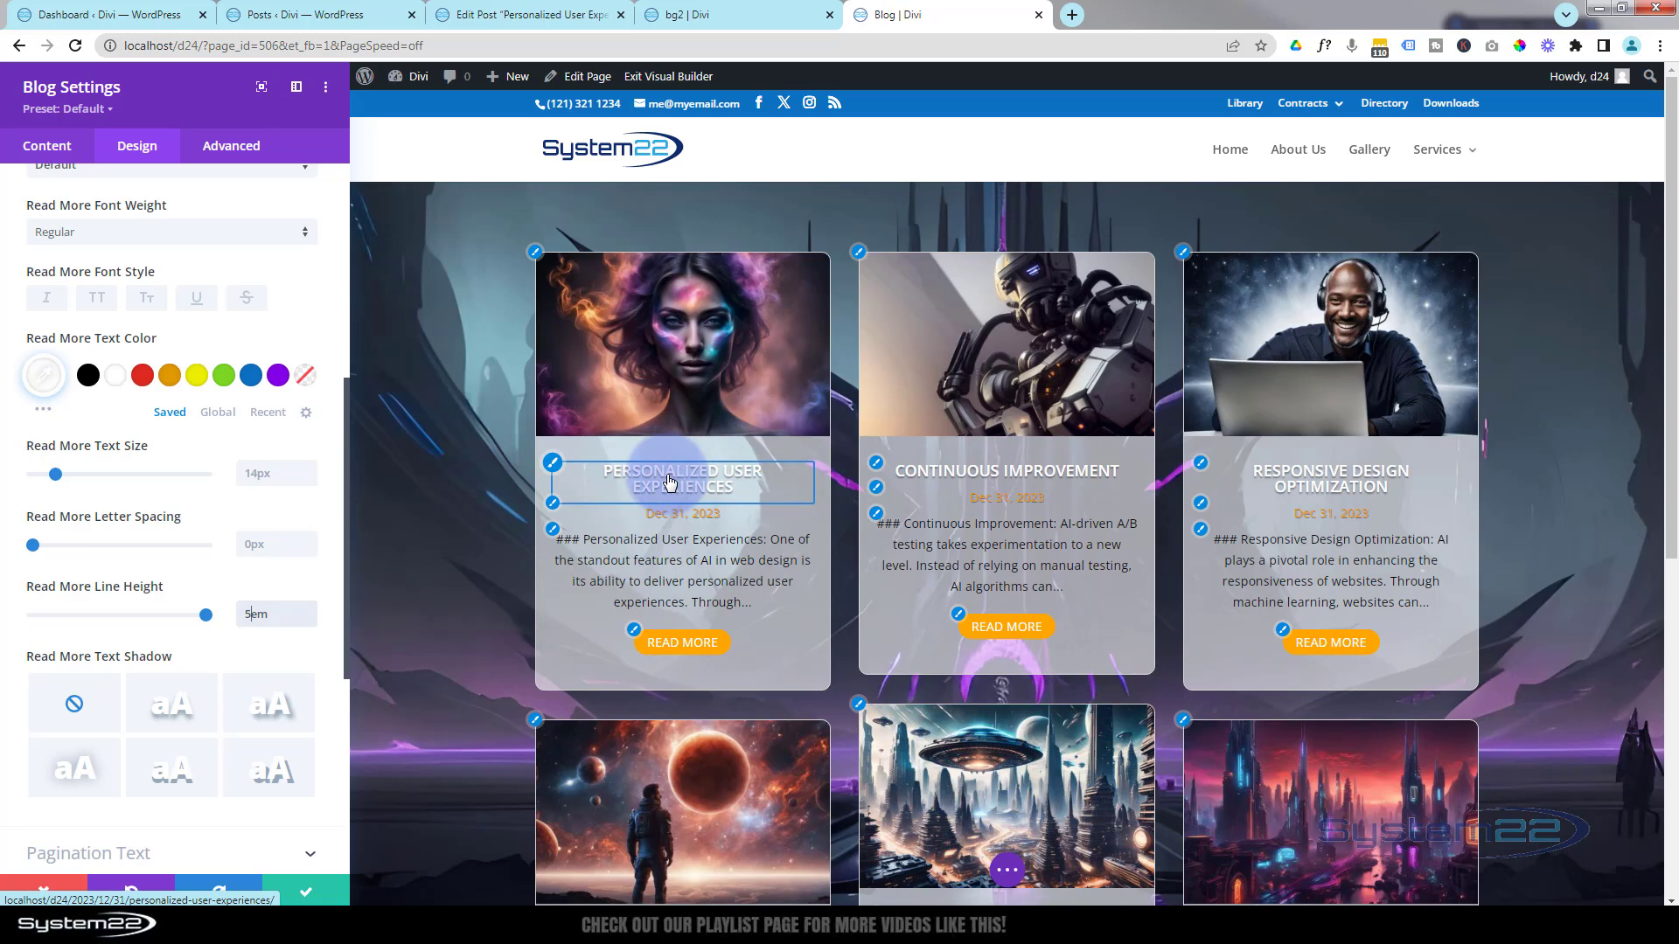
- Set the post title text size to 17px, check both rows of the post grid, and save the Blog module settings
click(553, 466)
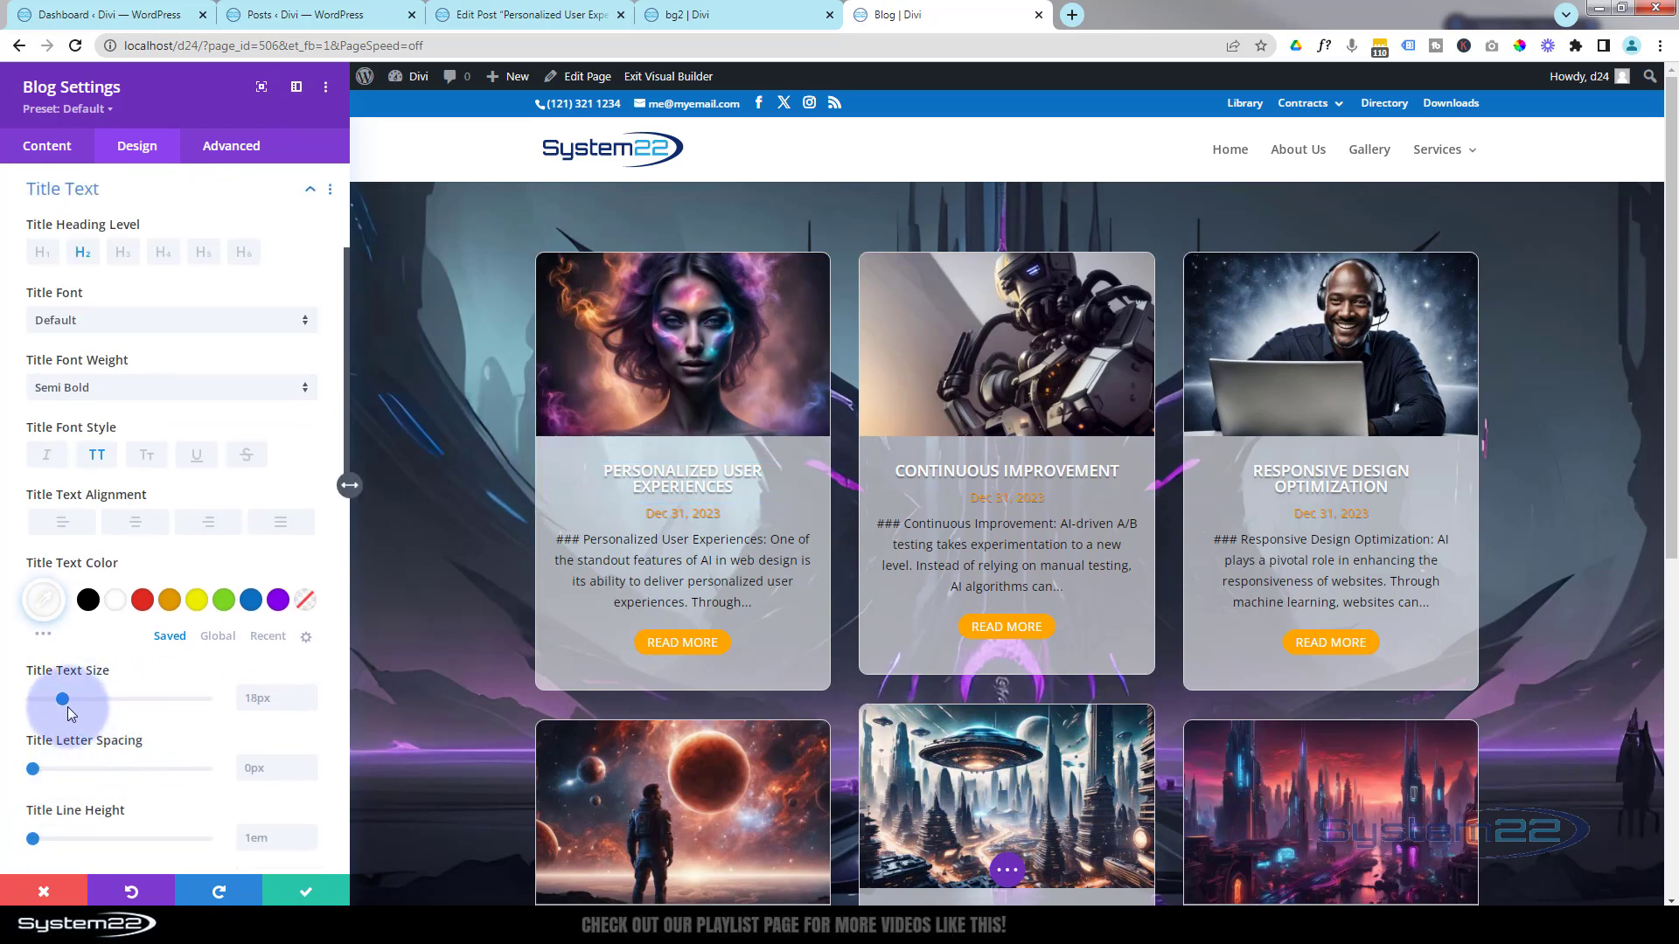
click(309, 703)
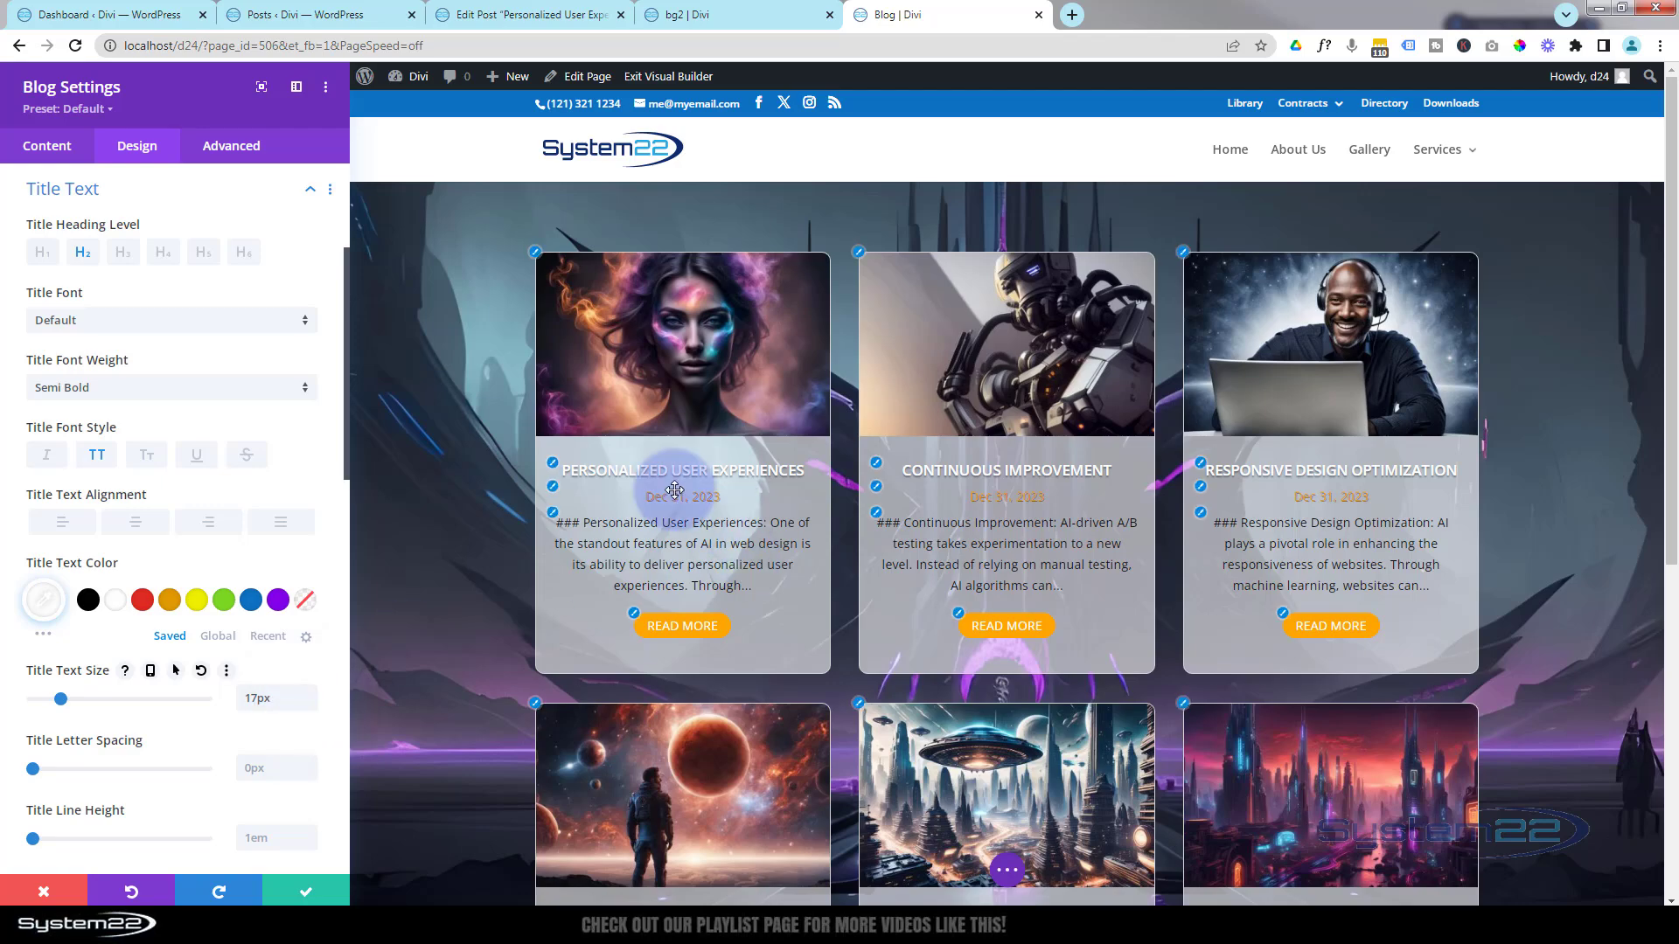
scroll(979, 581, down, 4)
scroll(980, 582, up, 3)
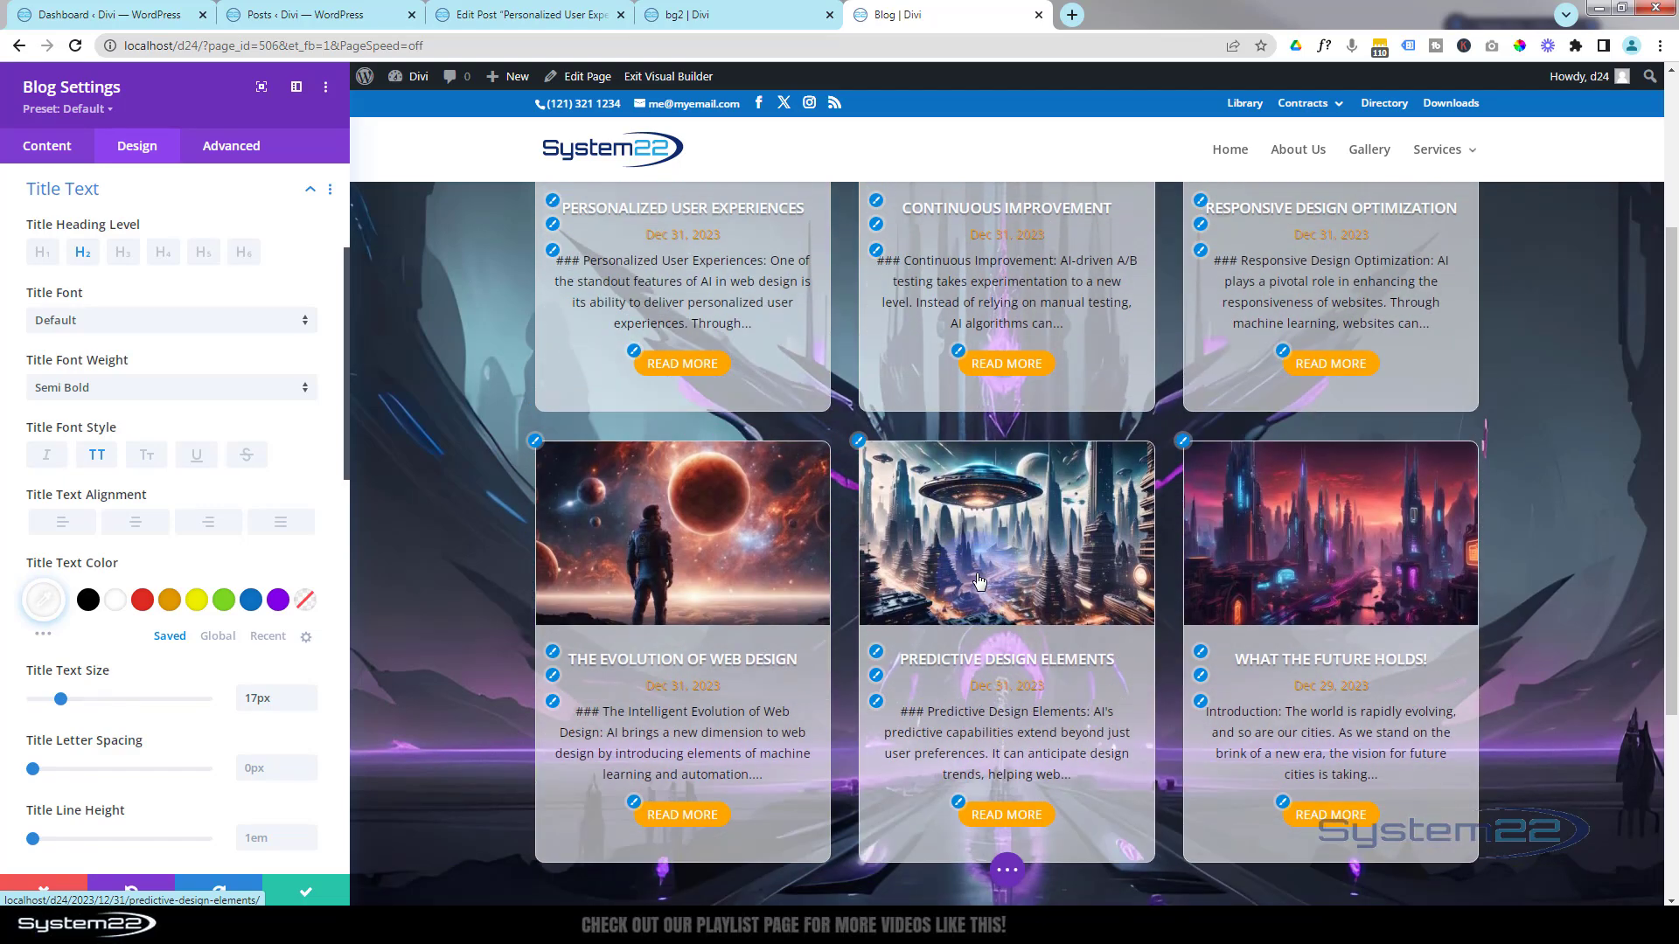
scroll(980, 581, down, 2)
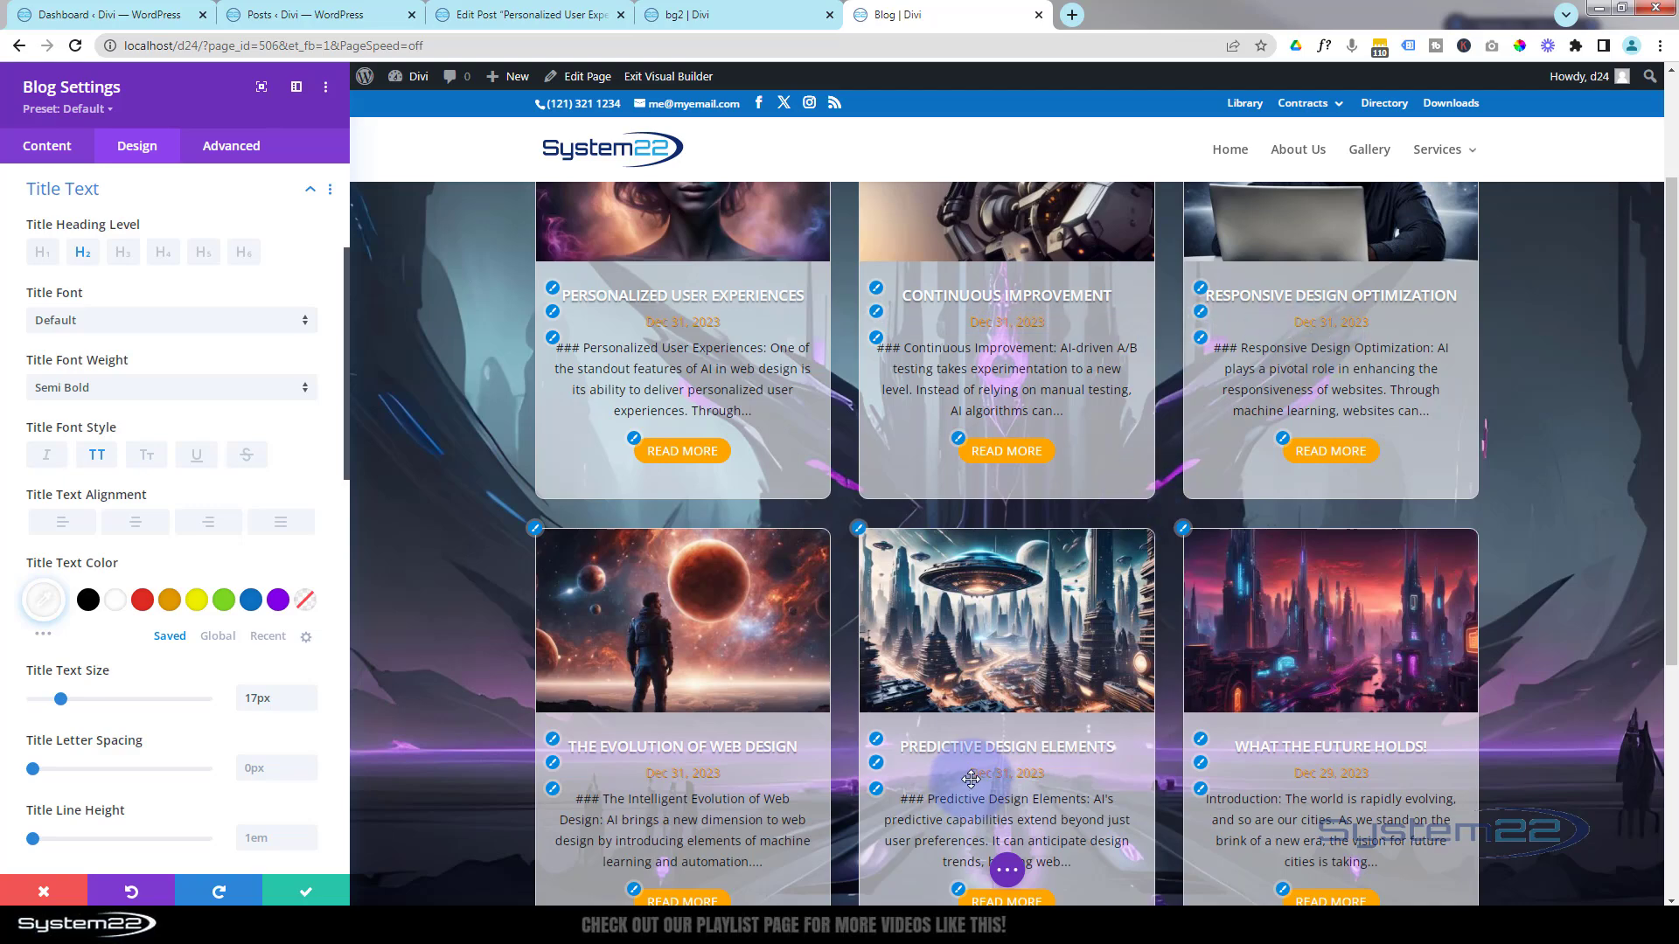
scroll(975, 784, up, 2)
scroll(975, 784, down, 2)
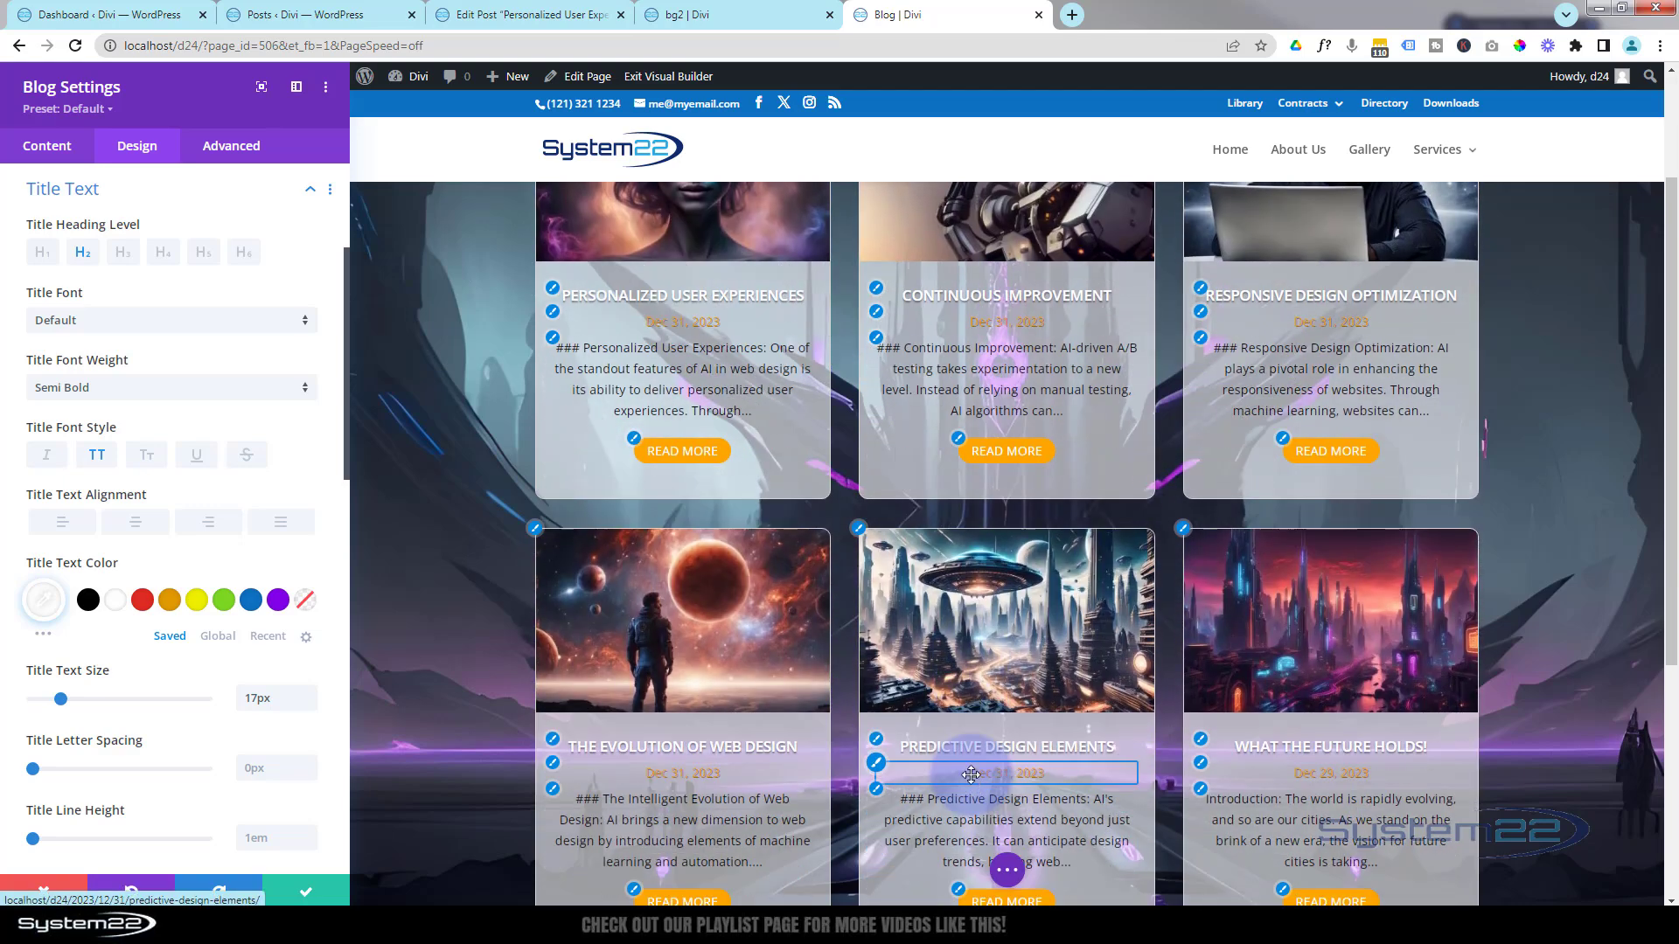
click(308, 892)
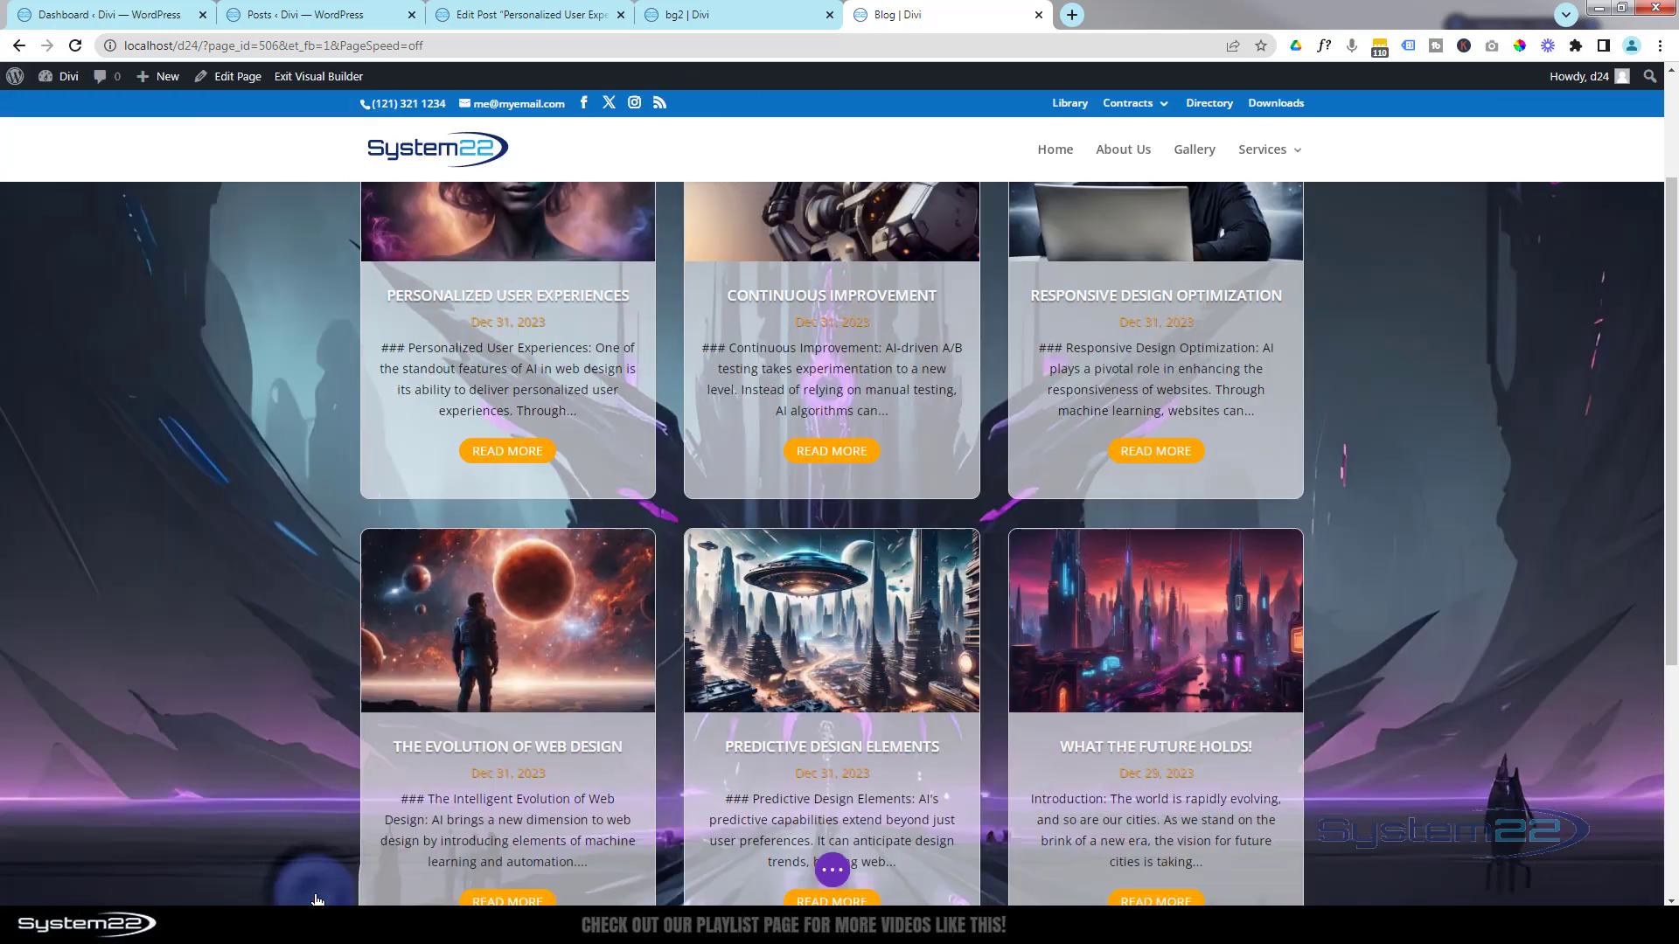
- Save the Blog page as a draft and exit the Visual Builder
click(856, 871)
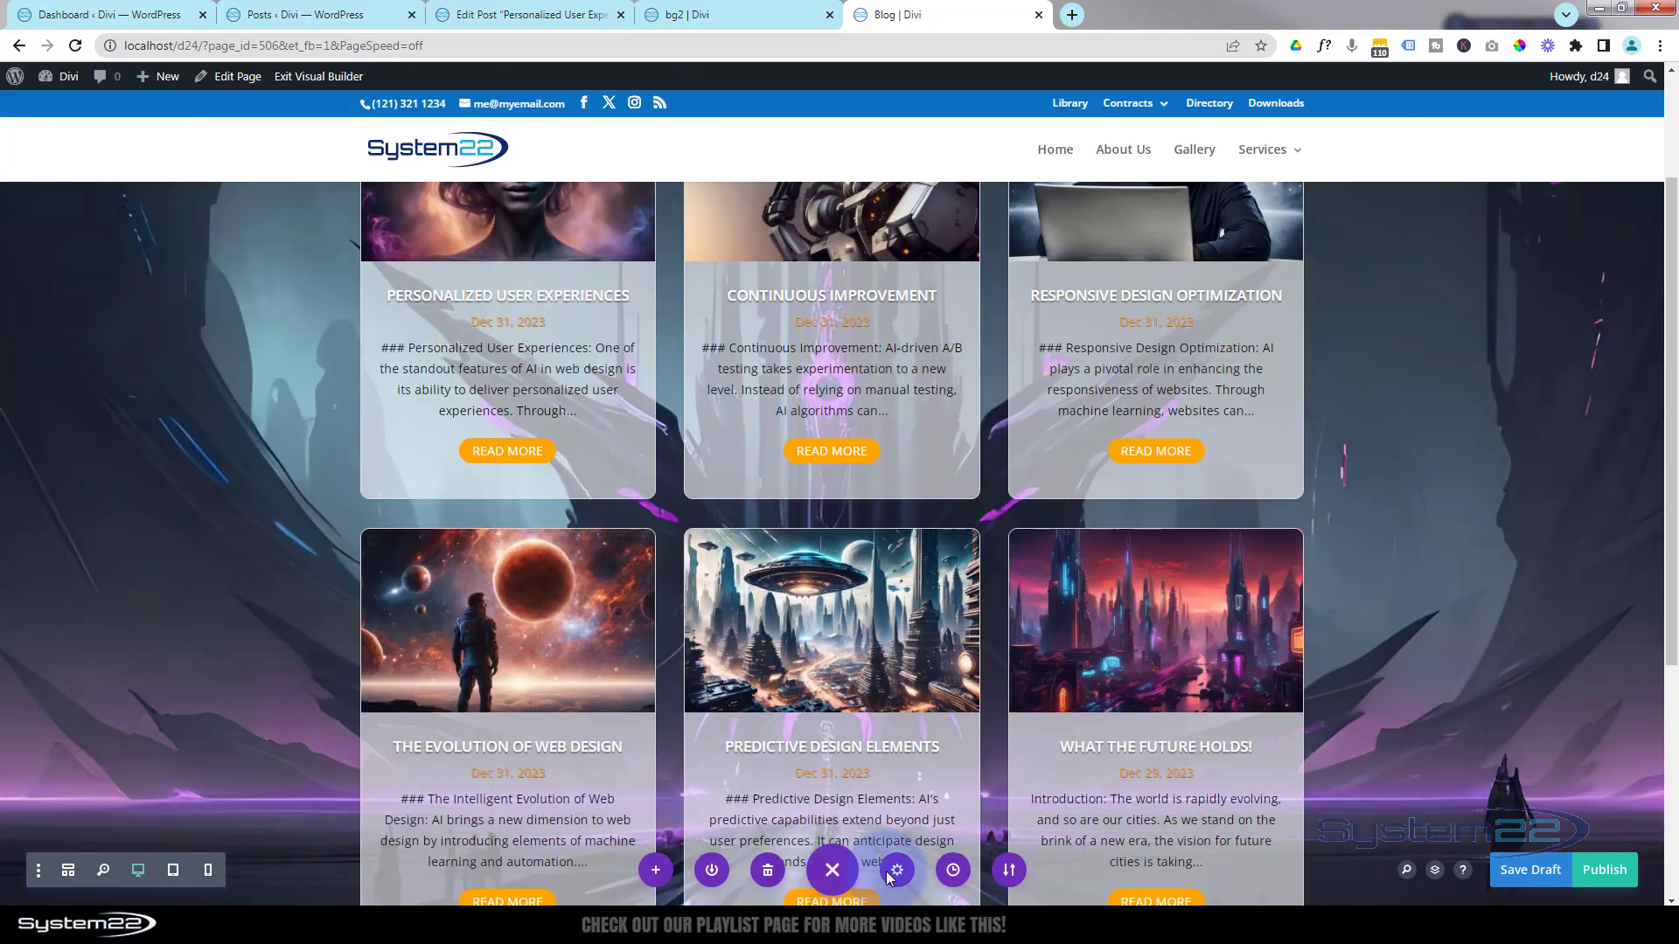
click(1530, 870)
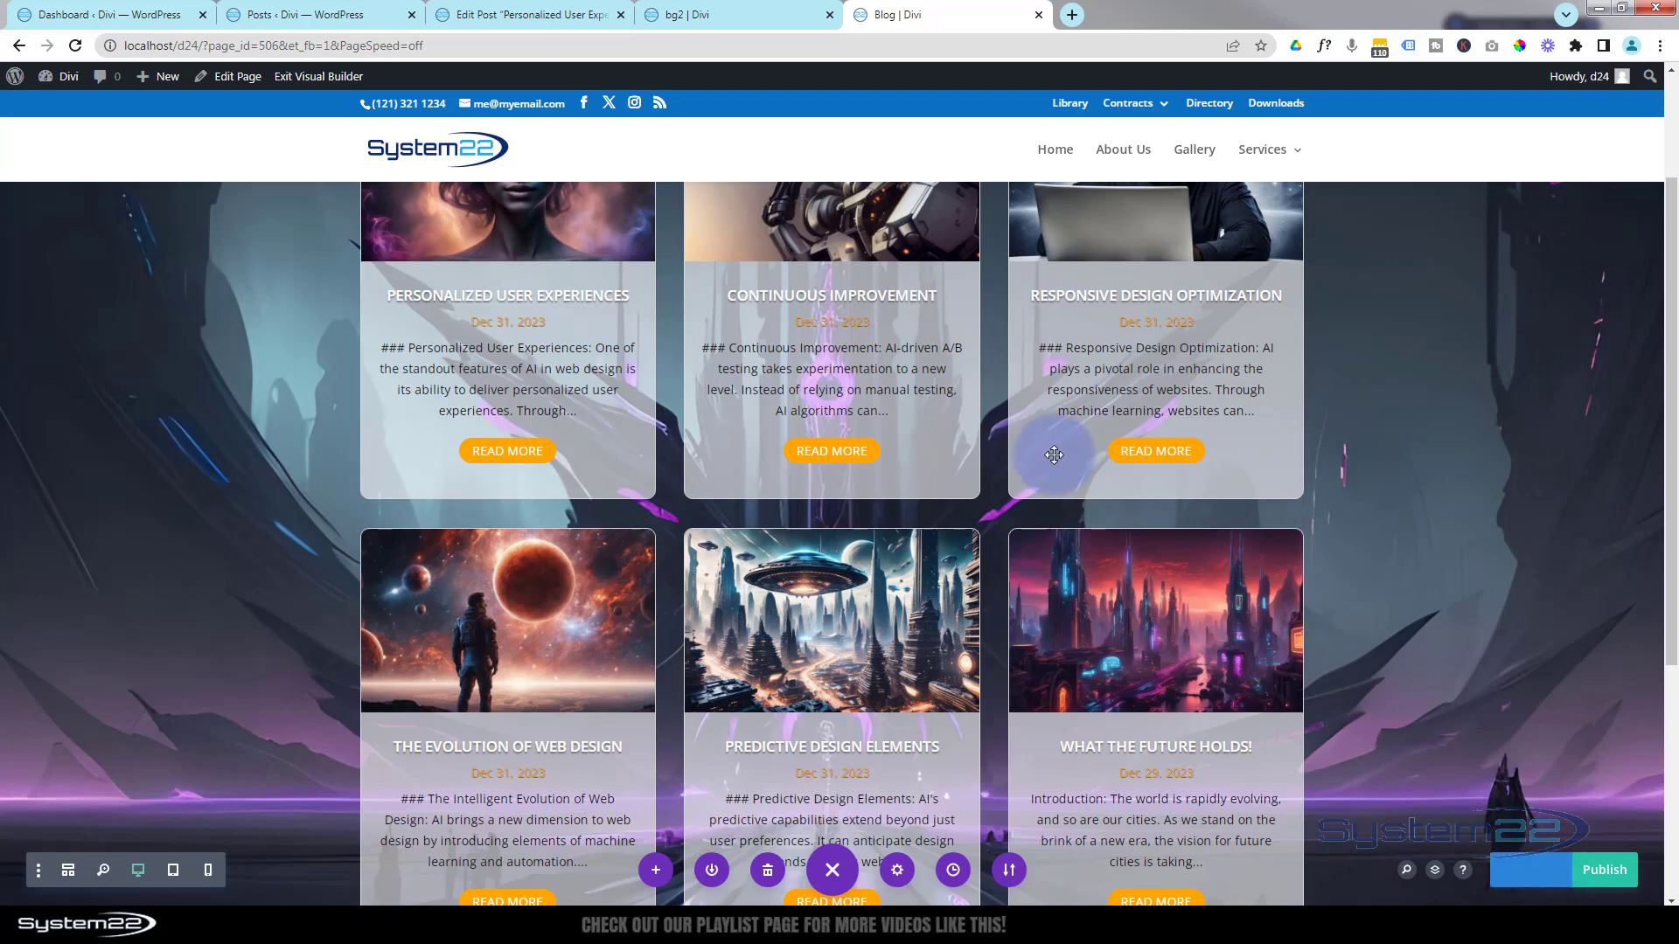
click(297, 77)
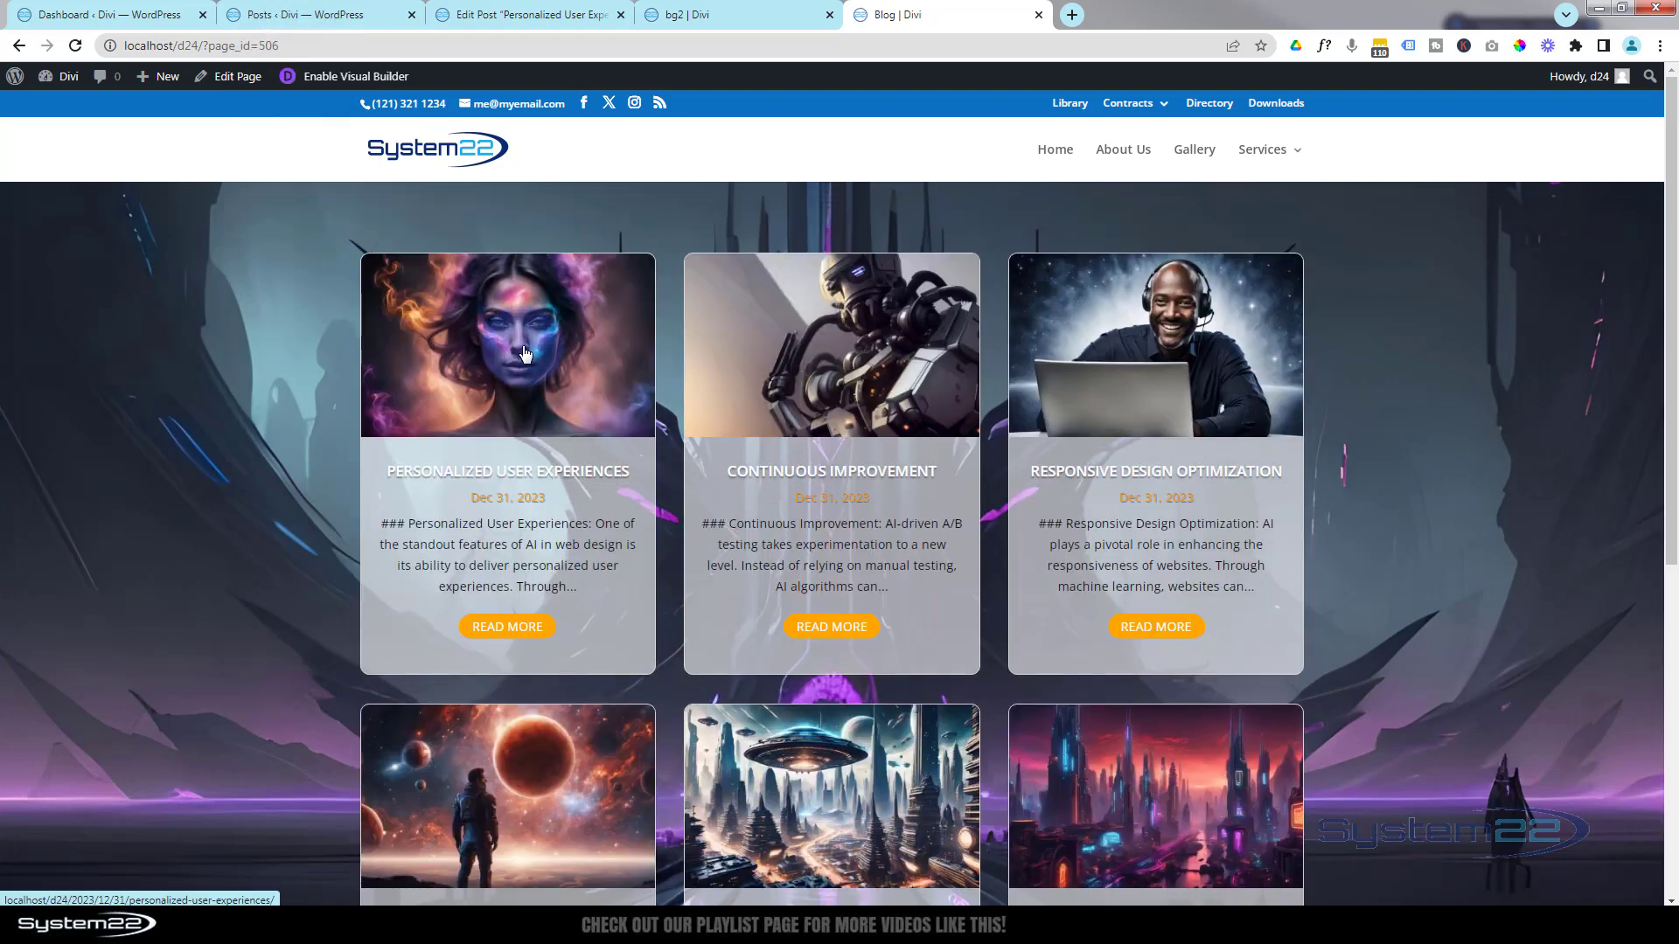
- Test the Personalized User Experiences card's Read More button, look through the post, and return to the Blog page to review the grid
click(513, 633)
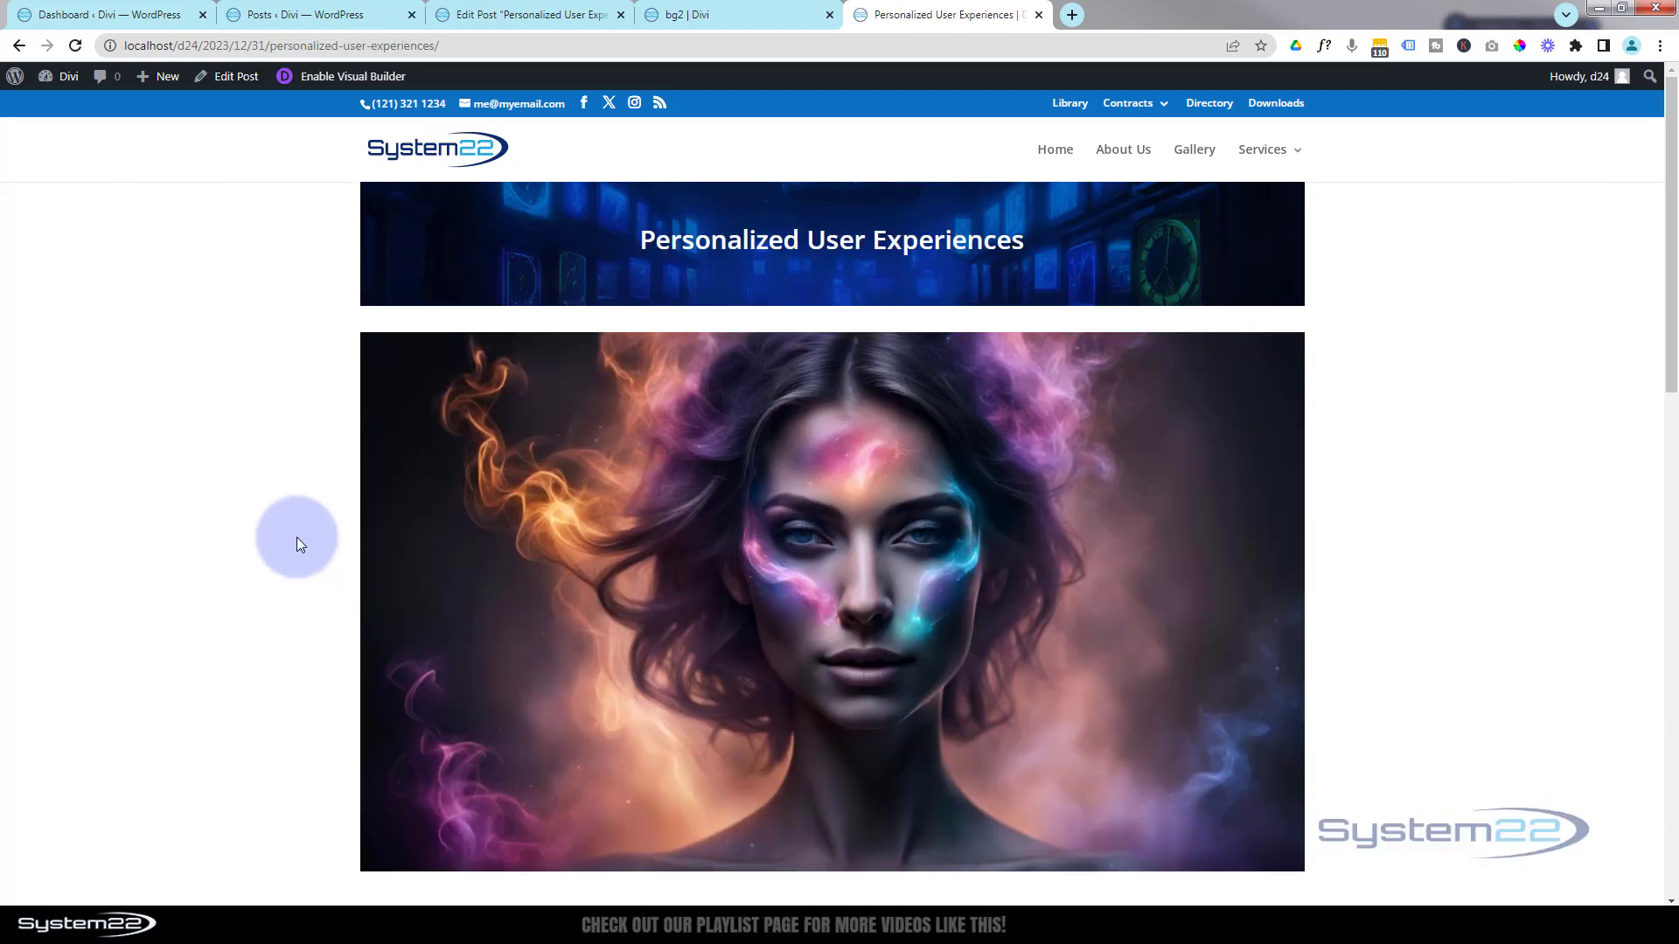
scroll(299, 544, down, 4)
scroll(299, 547, down, 3)
scroll(299, 548, up, 7)
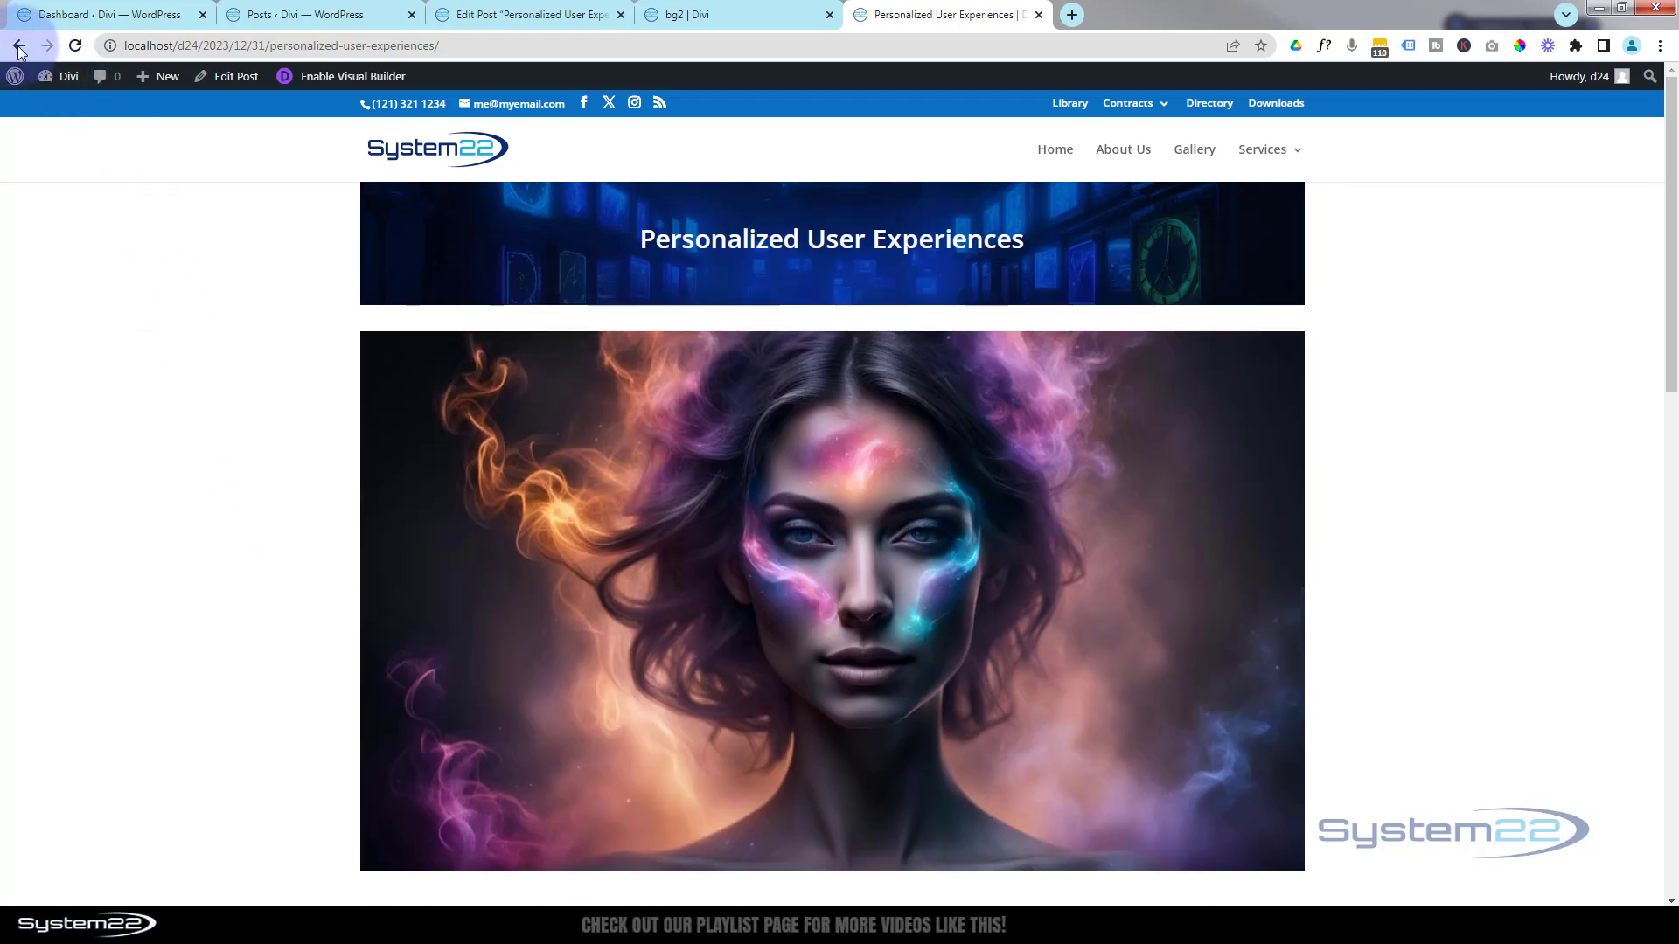
click(18, 46)
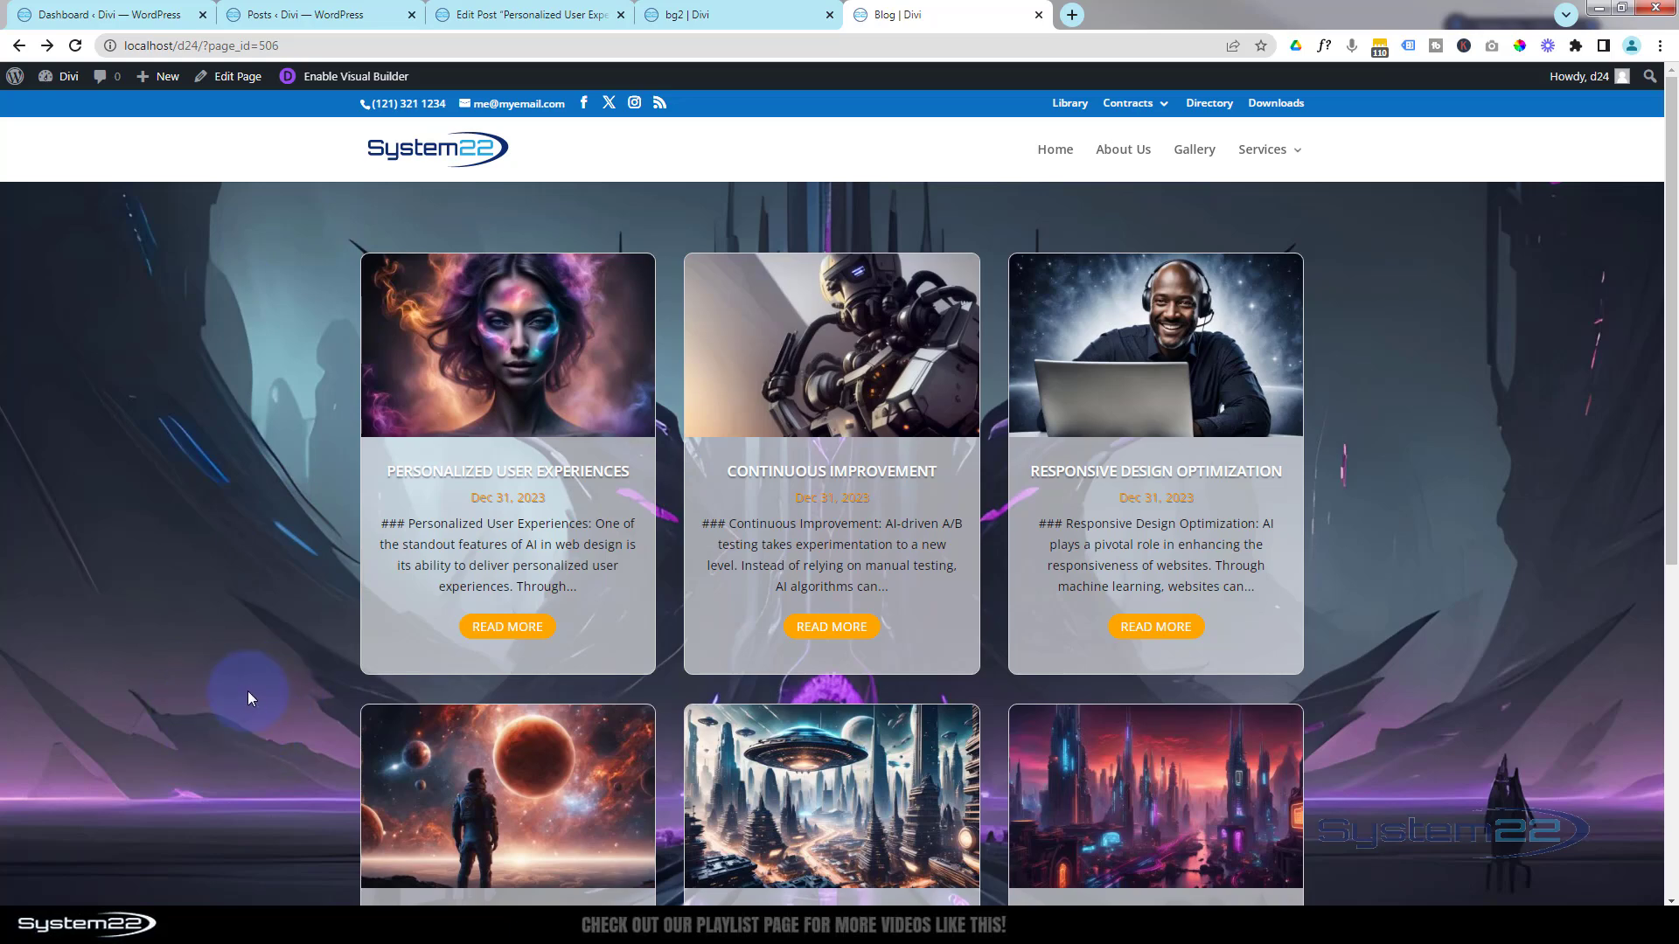
scroll(248, 697, down, 4)
scroll(249, 697, up, 2)
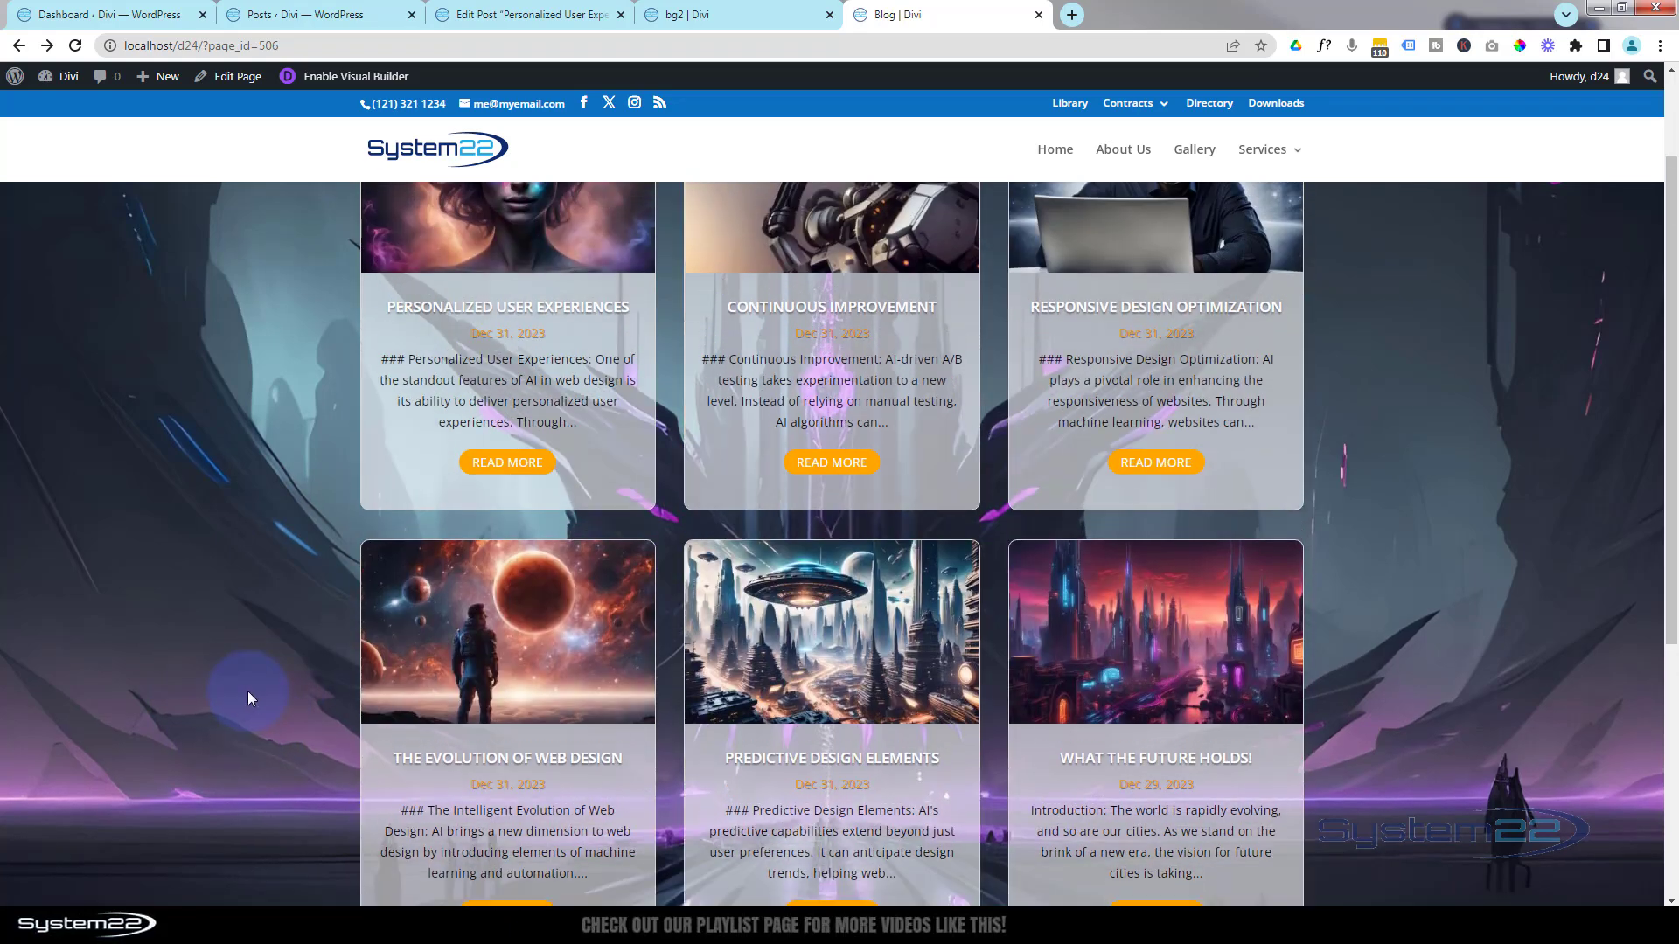
scroll(248, 697, up, 2)
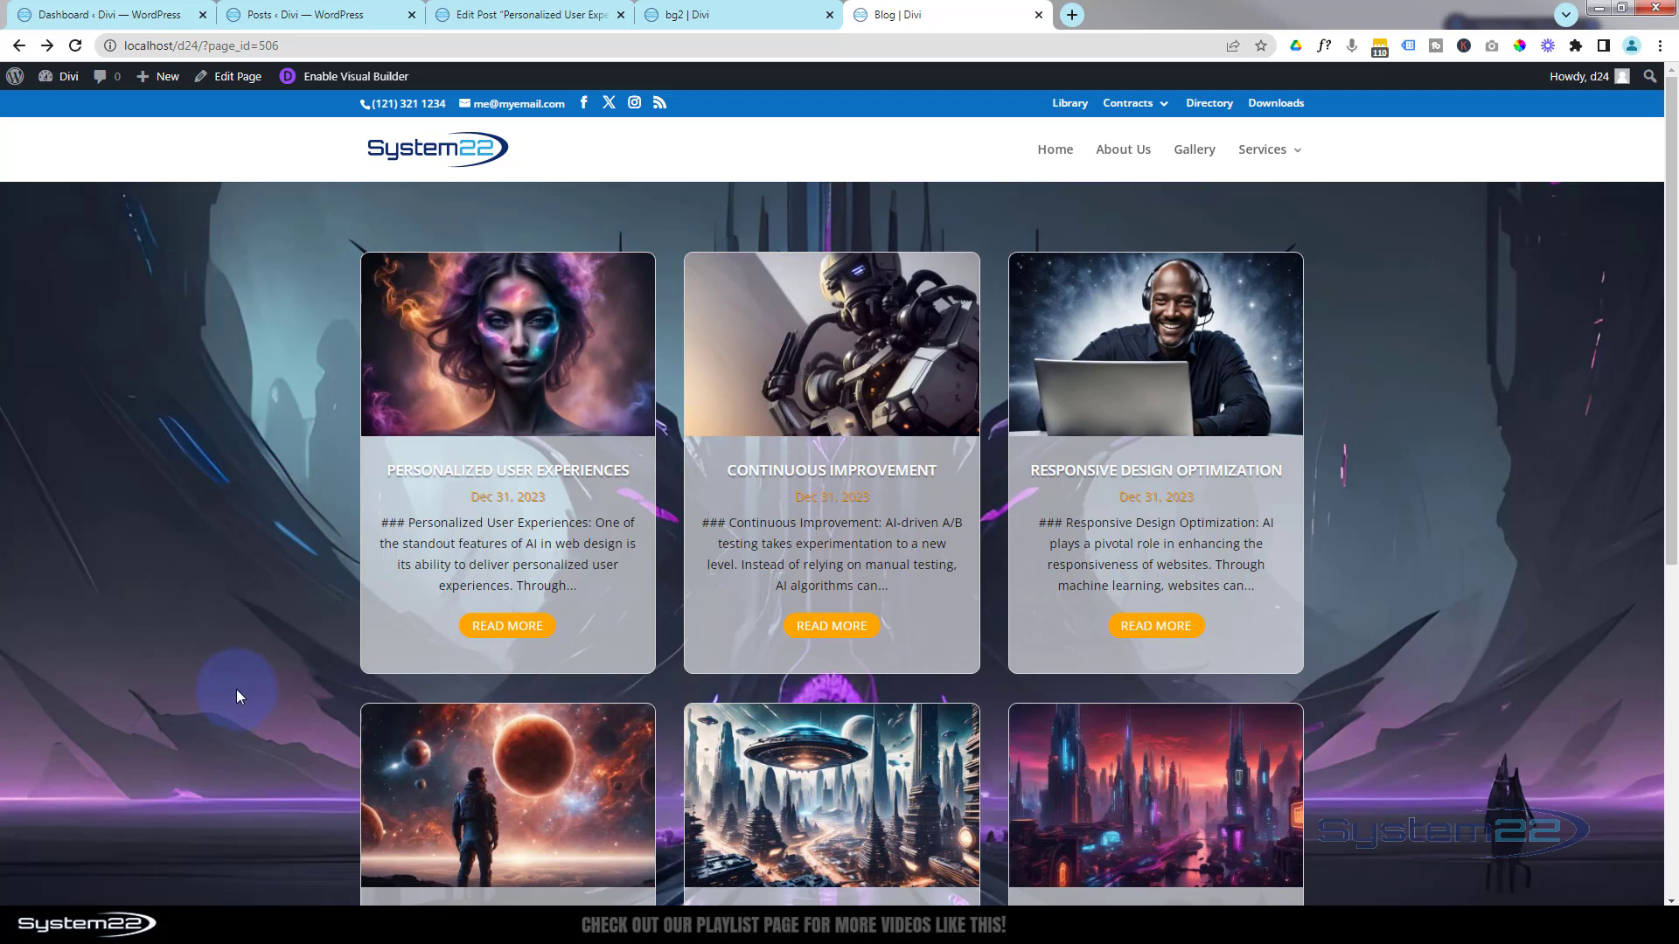
- Enable the Visual Builder on the Blog page and open the Blog module's settings
click(352, 78)
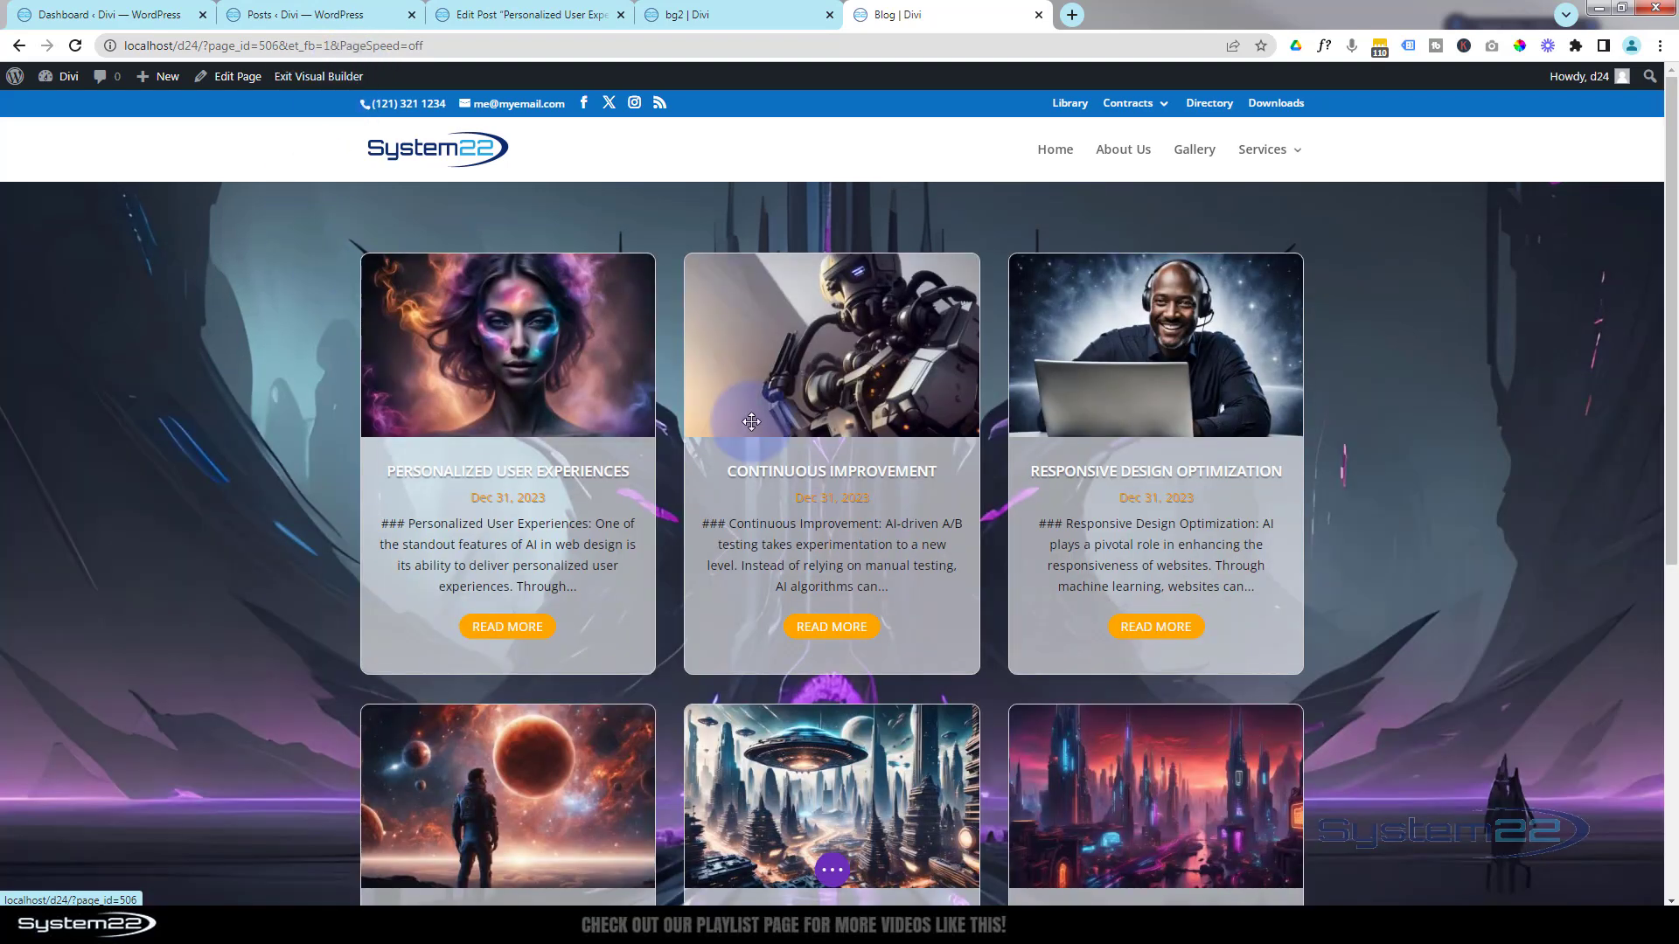
mouse_move(809, 372)
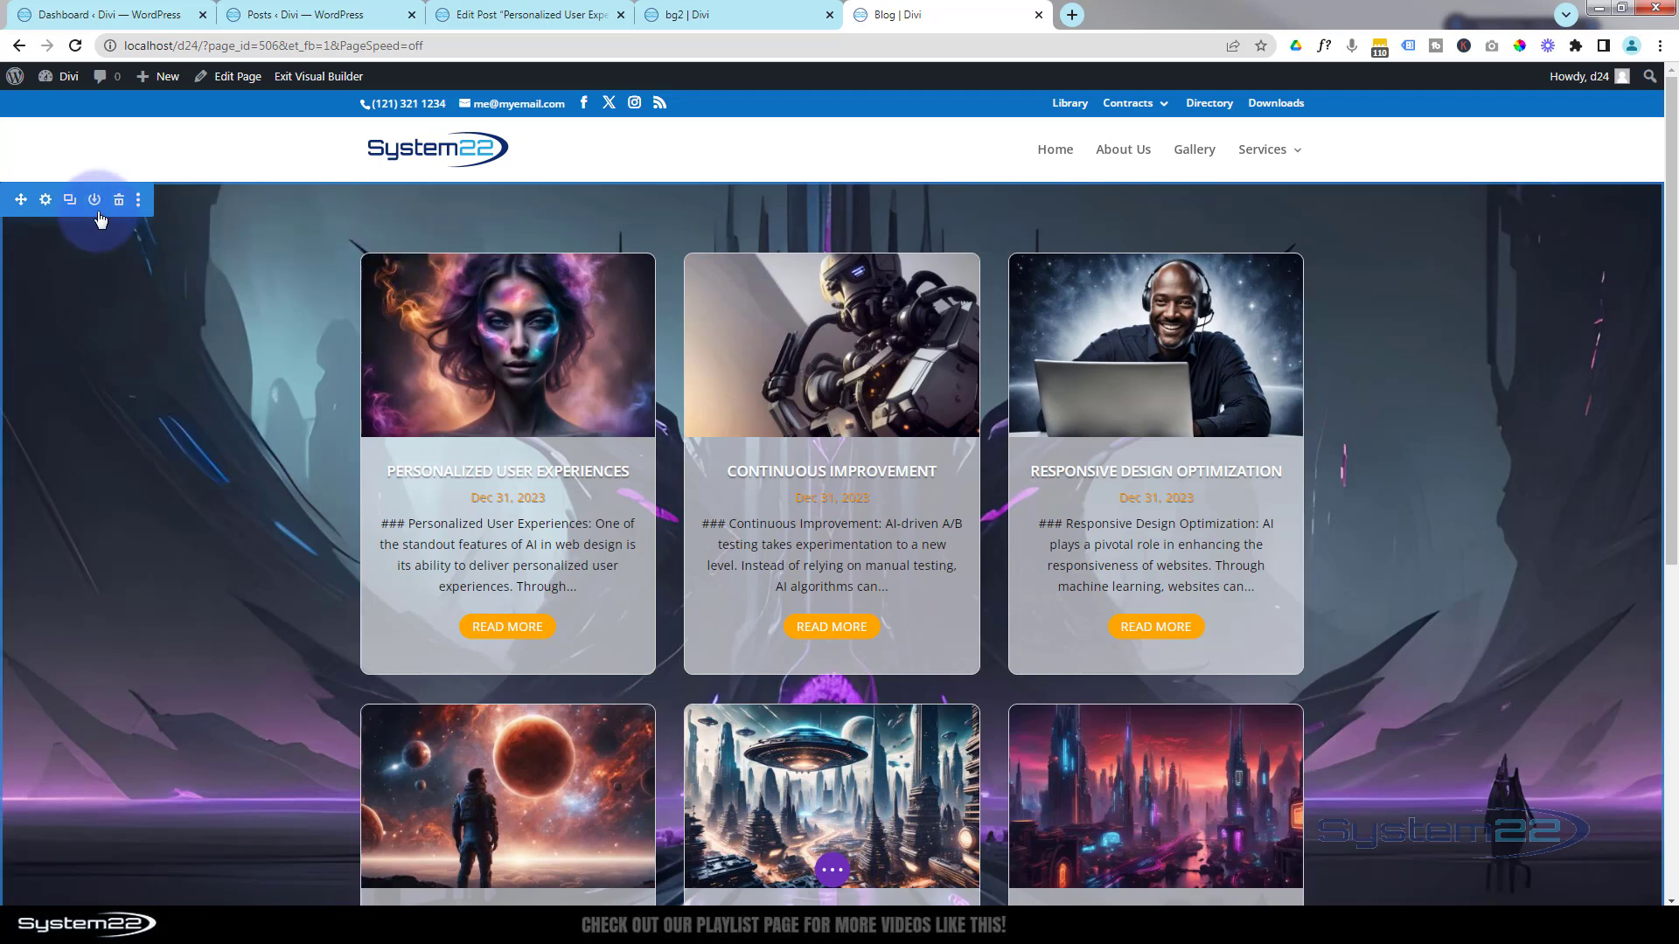
mouse_move(798, 306)
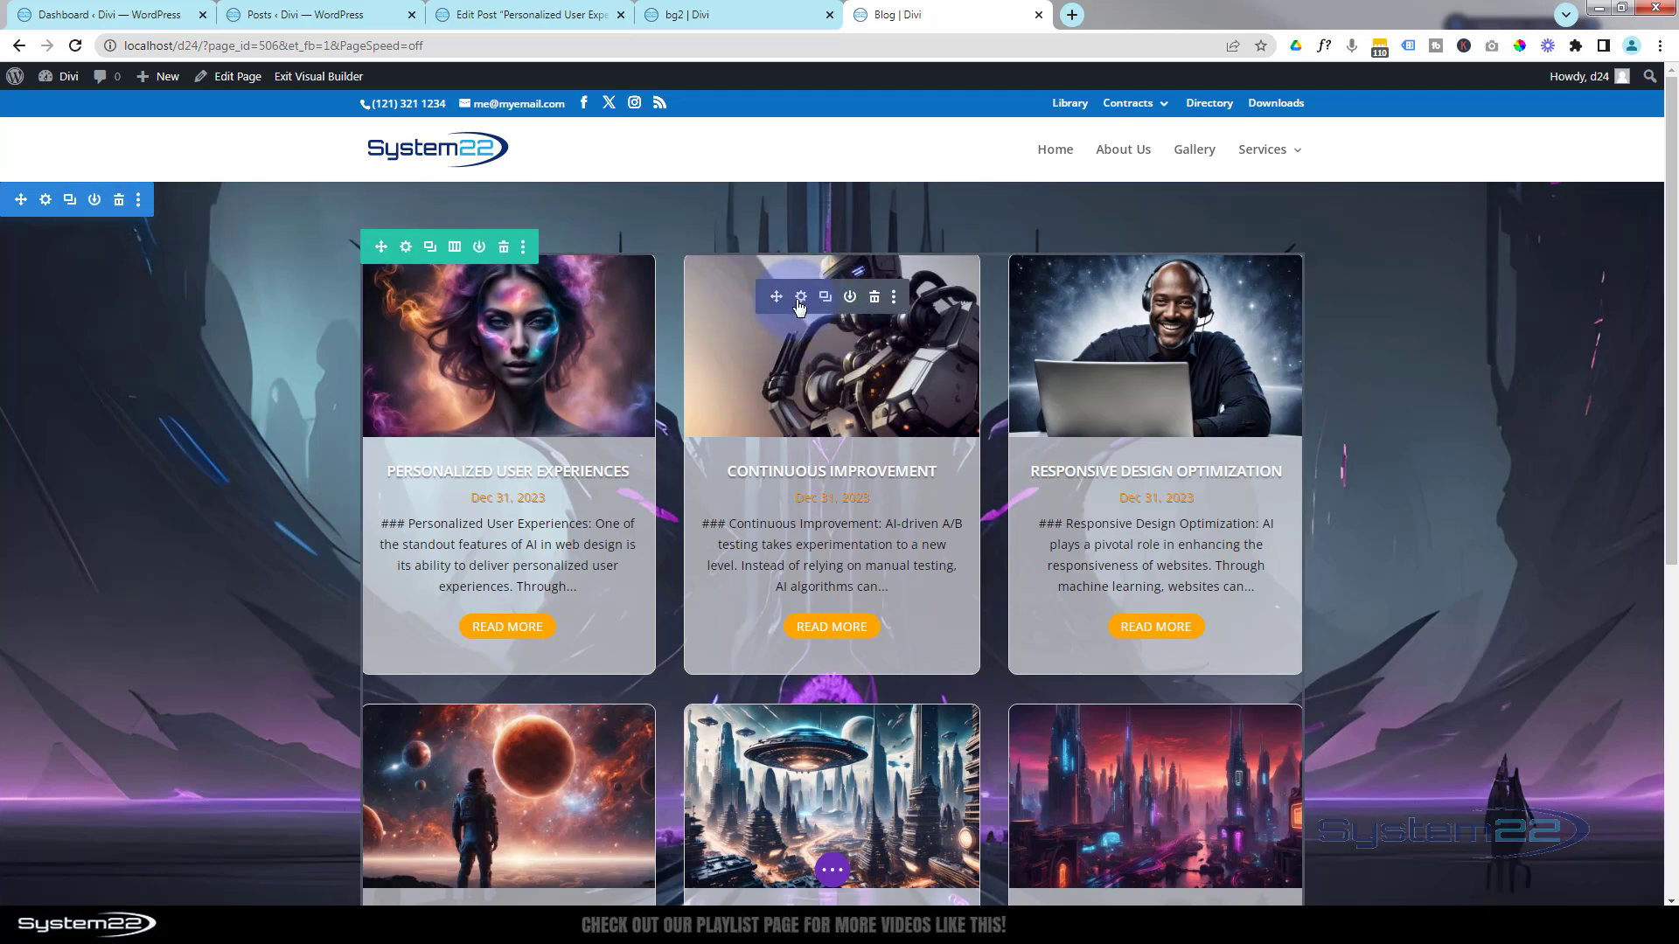
click(801, 298)
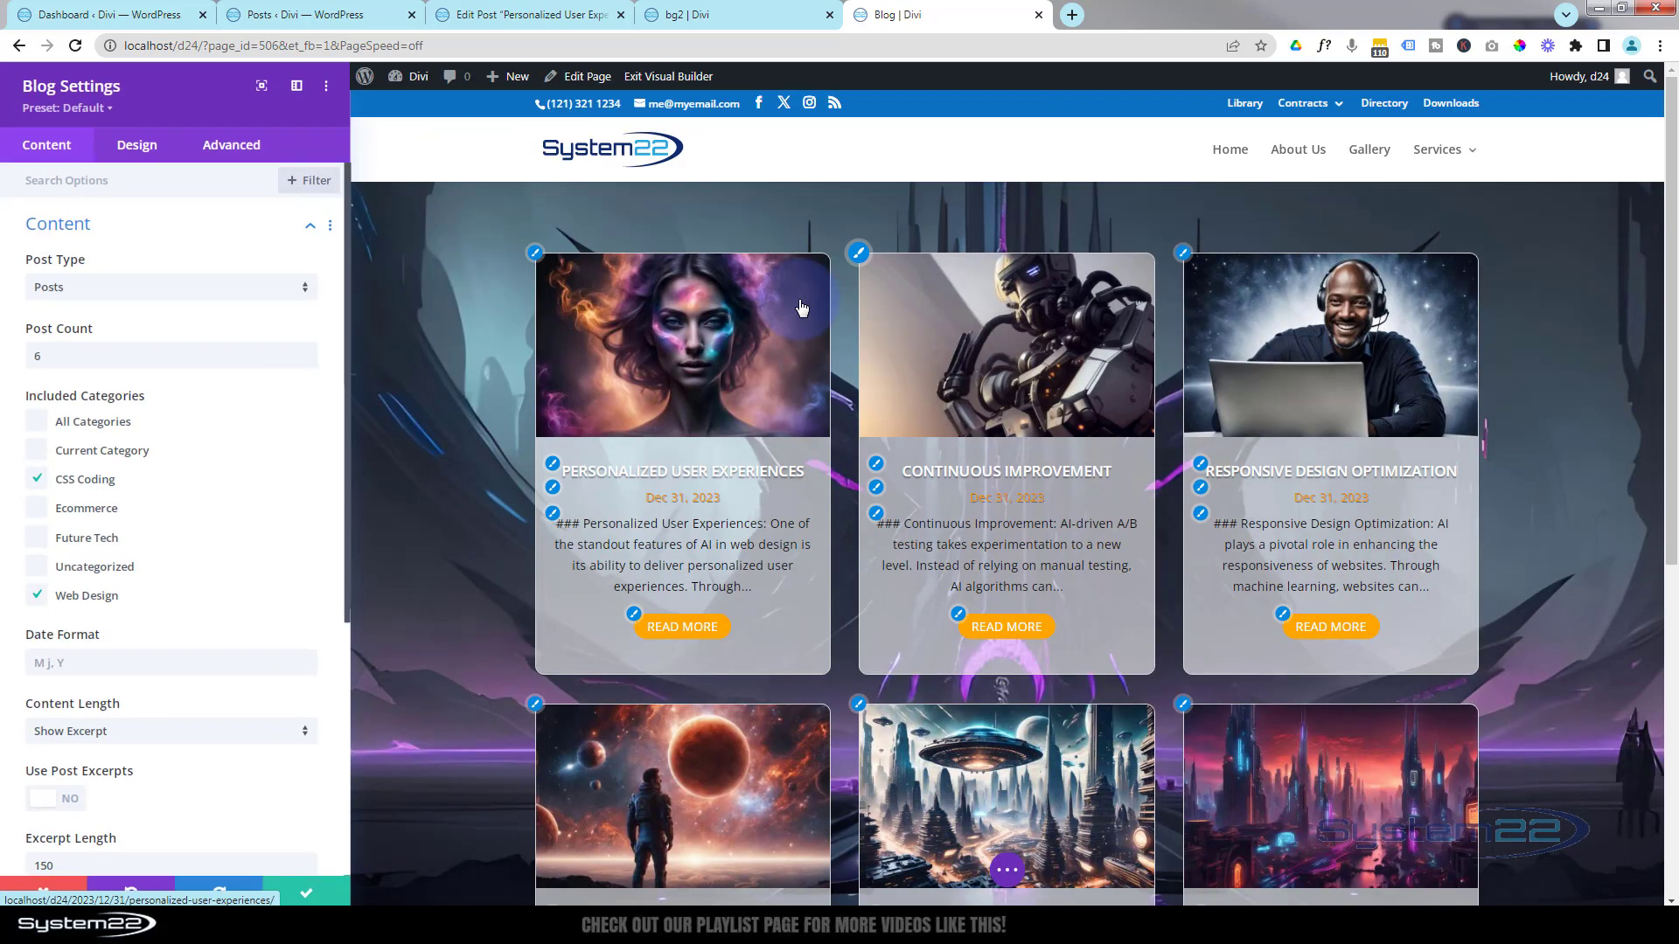
- Add the first box shadow preset, even around all edges, to the blog post cards and set the shadow color to blue
click(135, 149)
scroll(179, 444, down, 4)
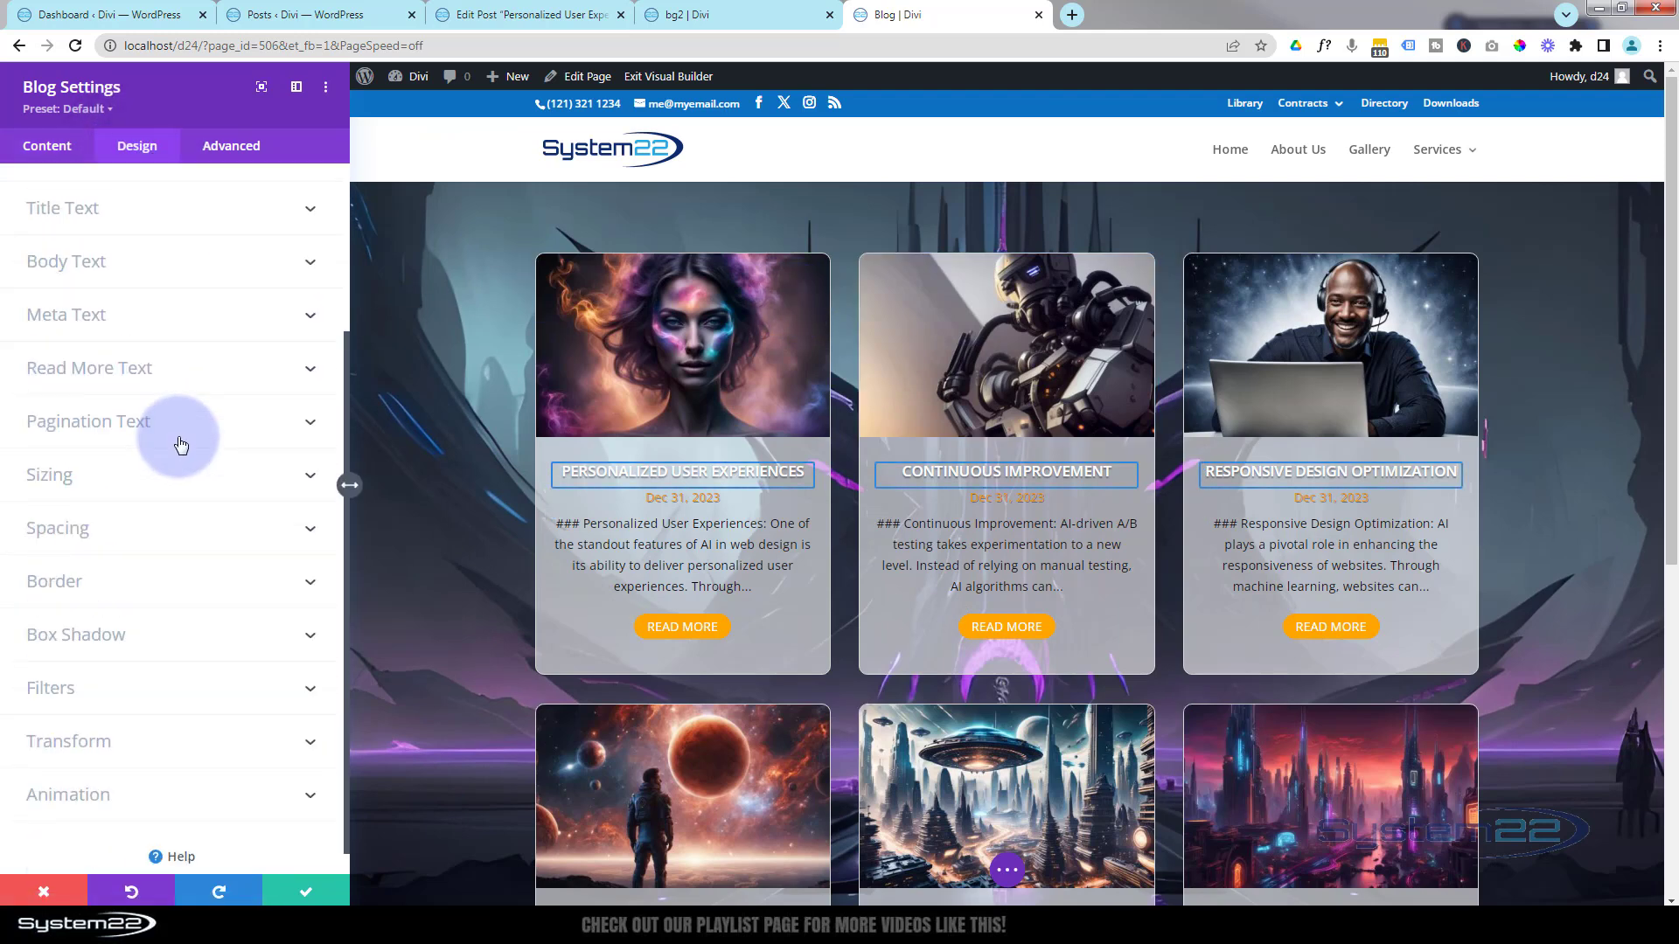
scroll(120, 518, up, 2)
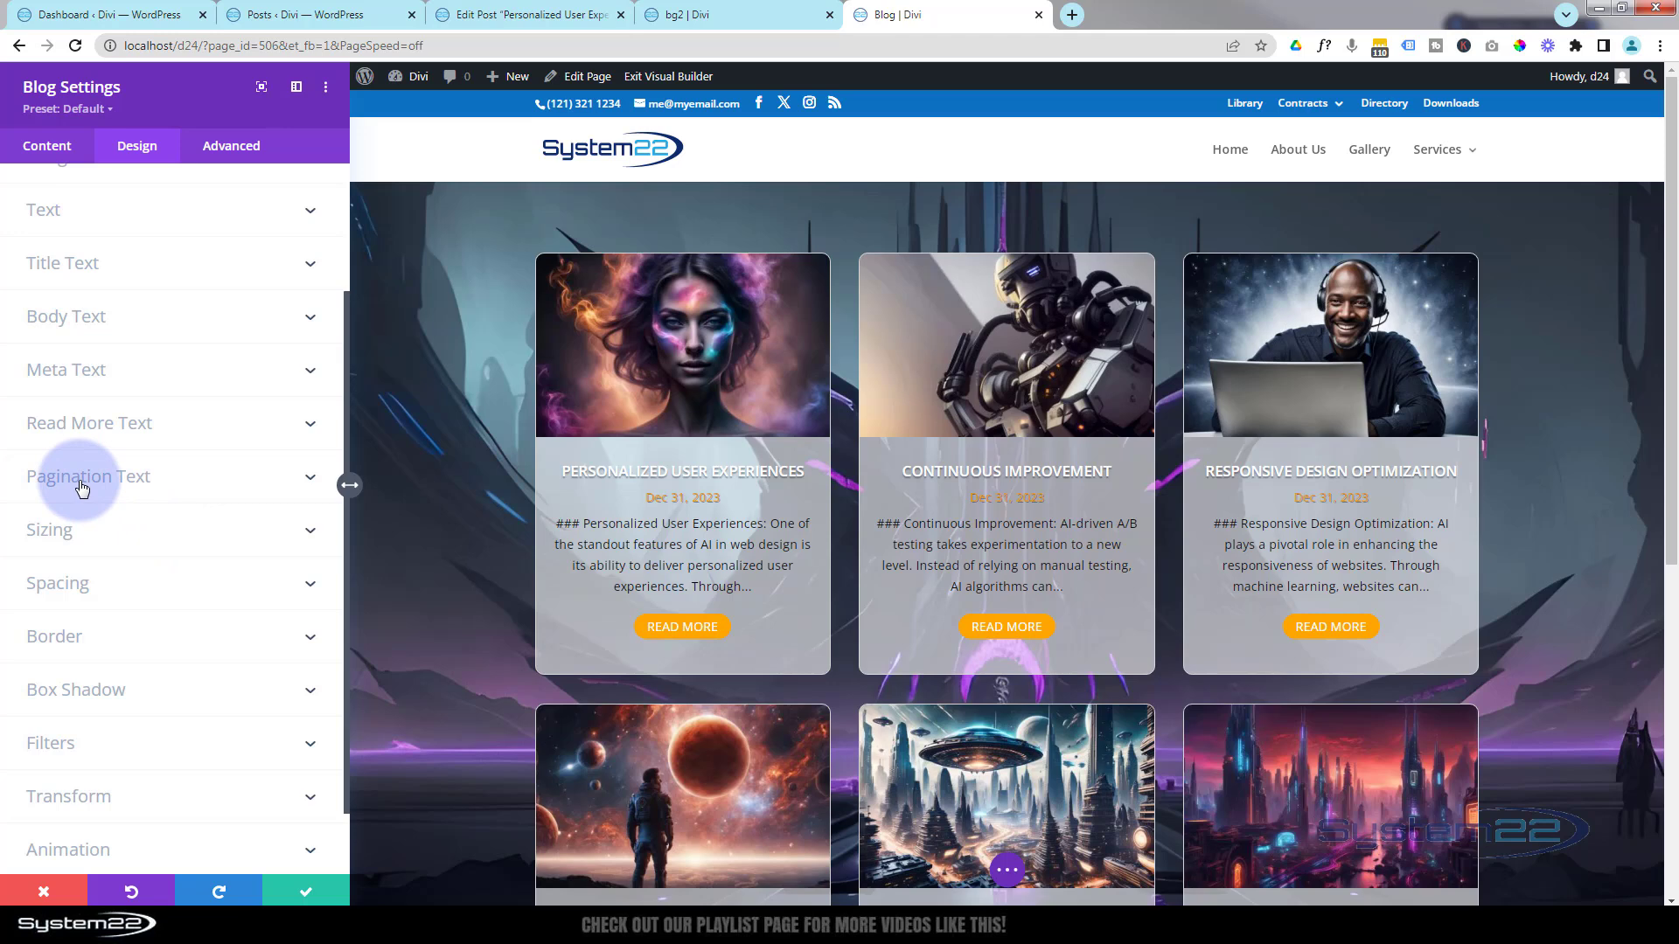
click(82, 687)
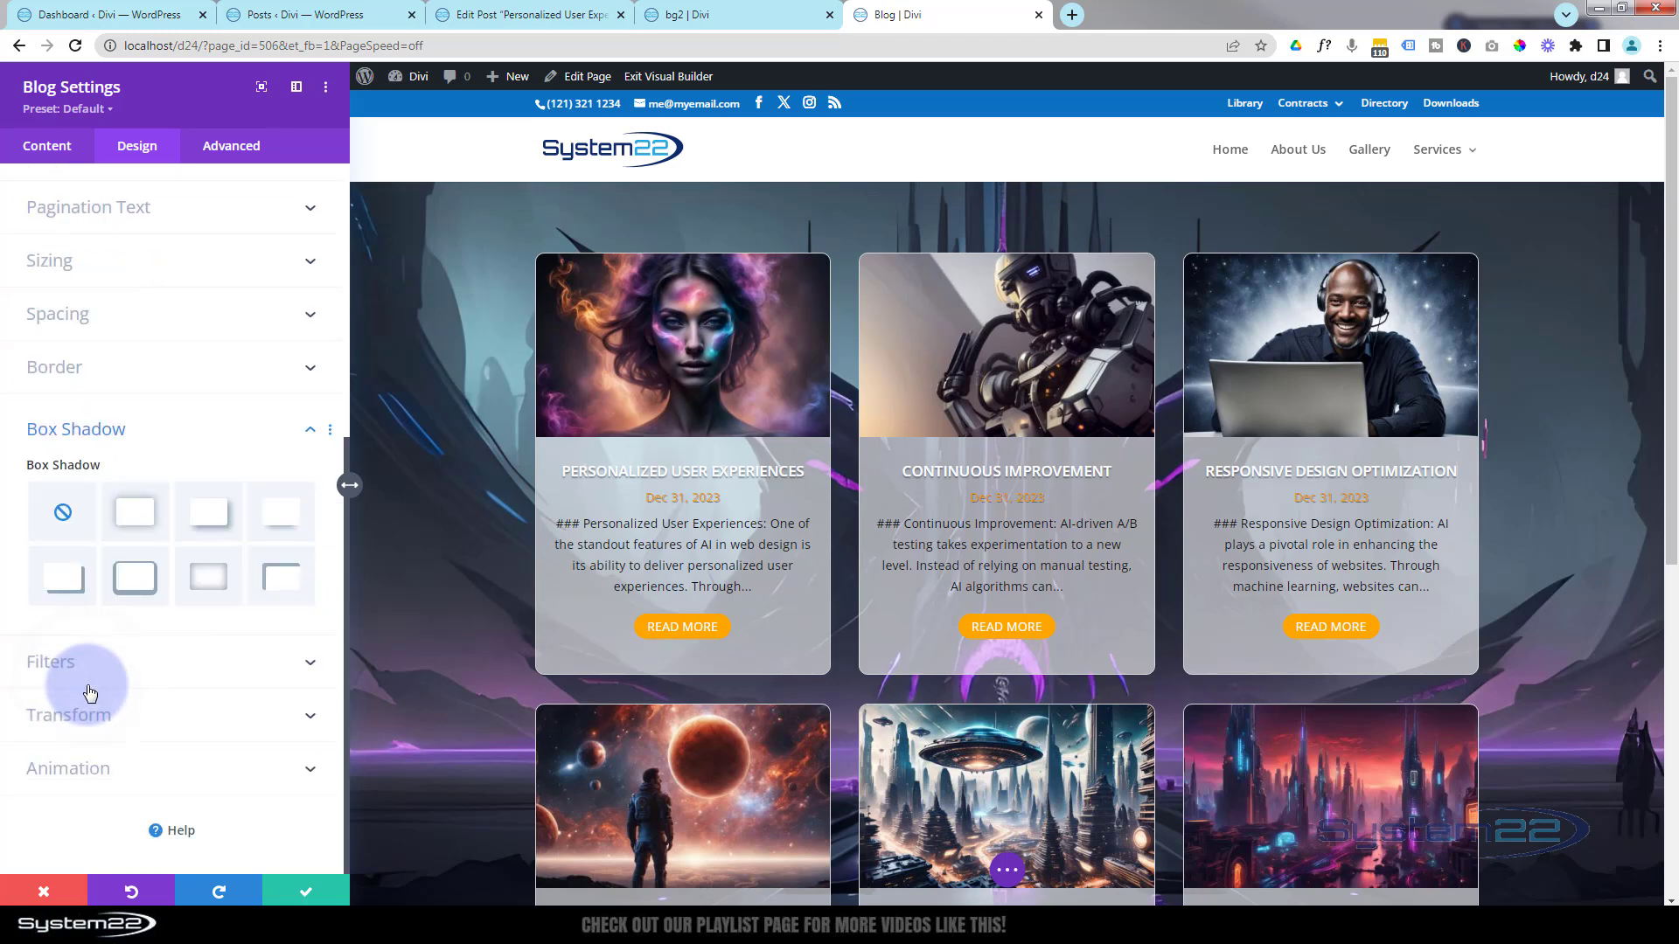
click(142, 520)
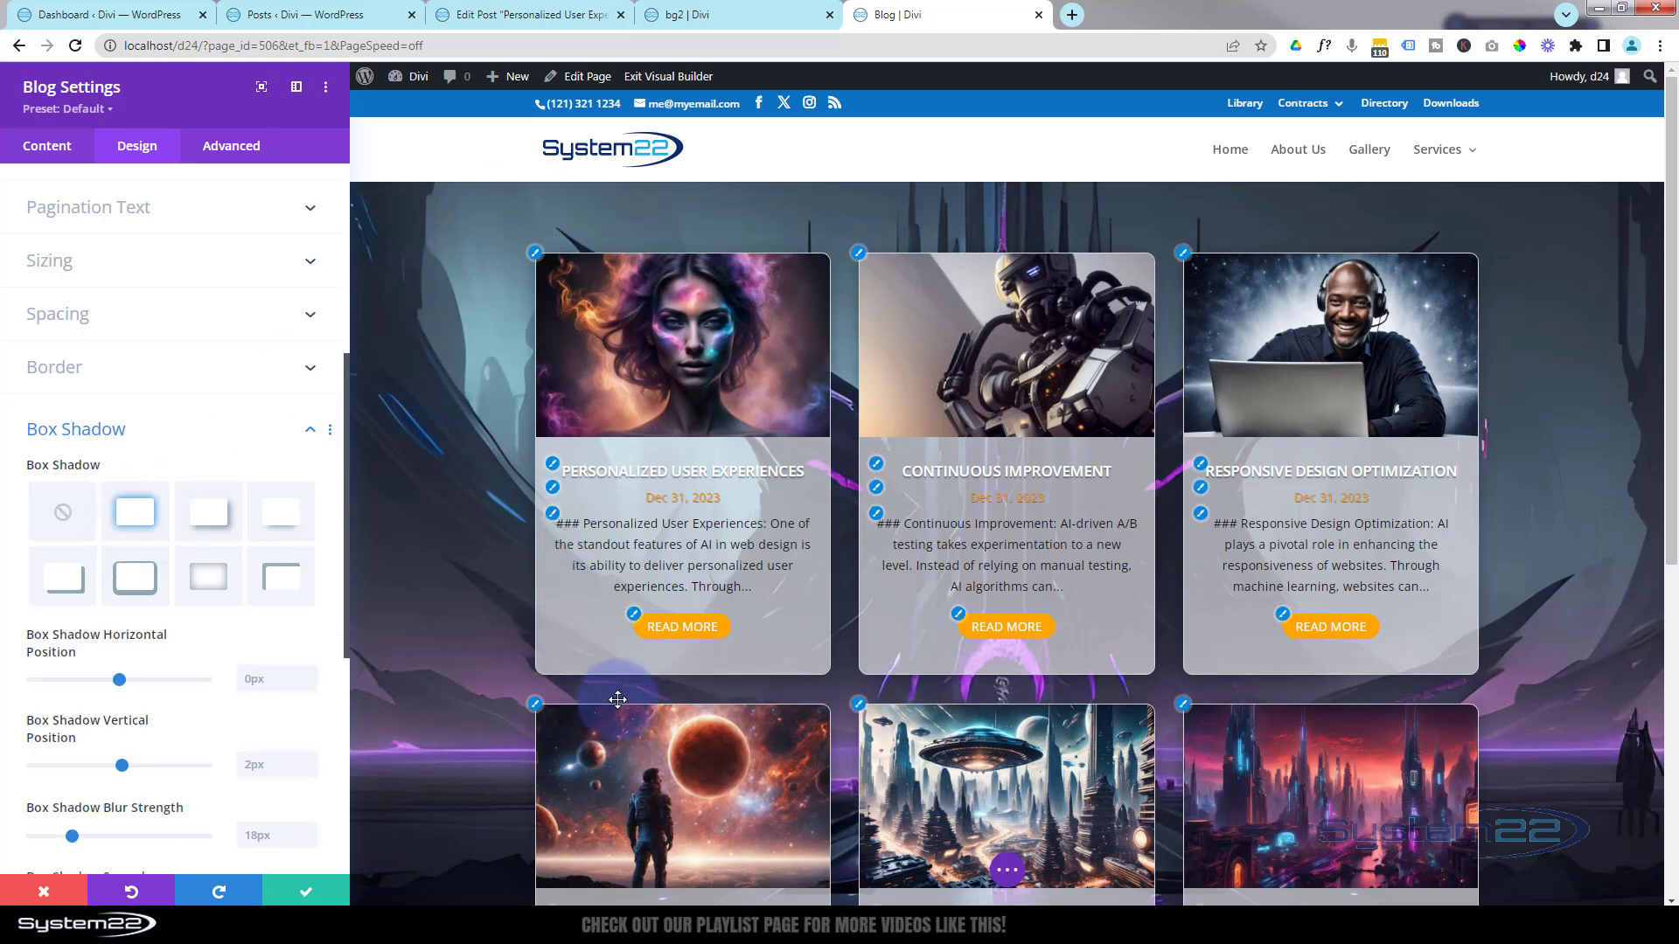
scroll(167, 459, down, 4)
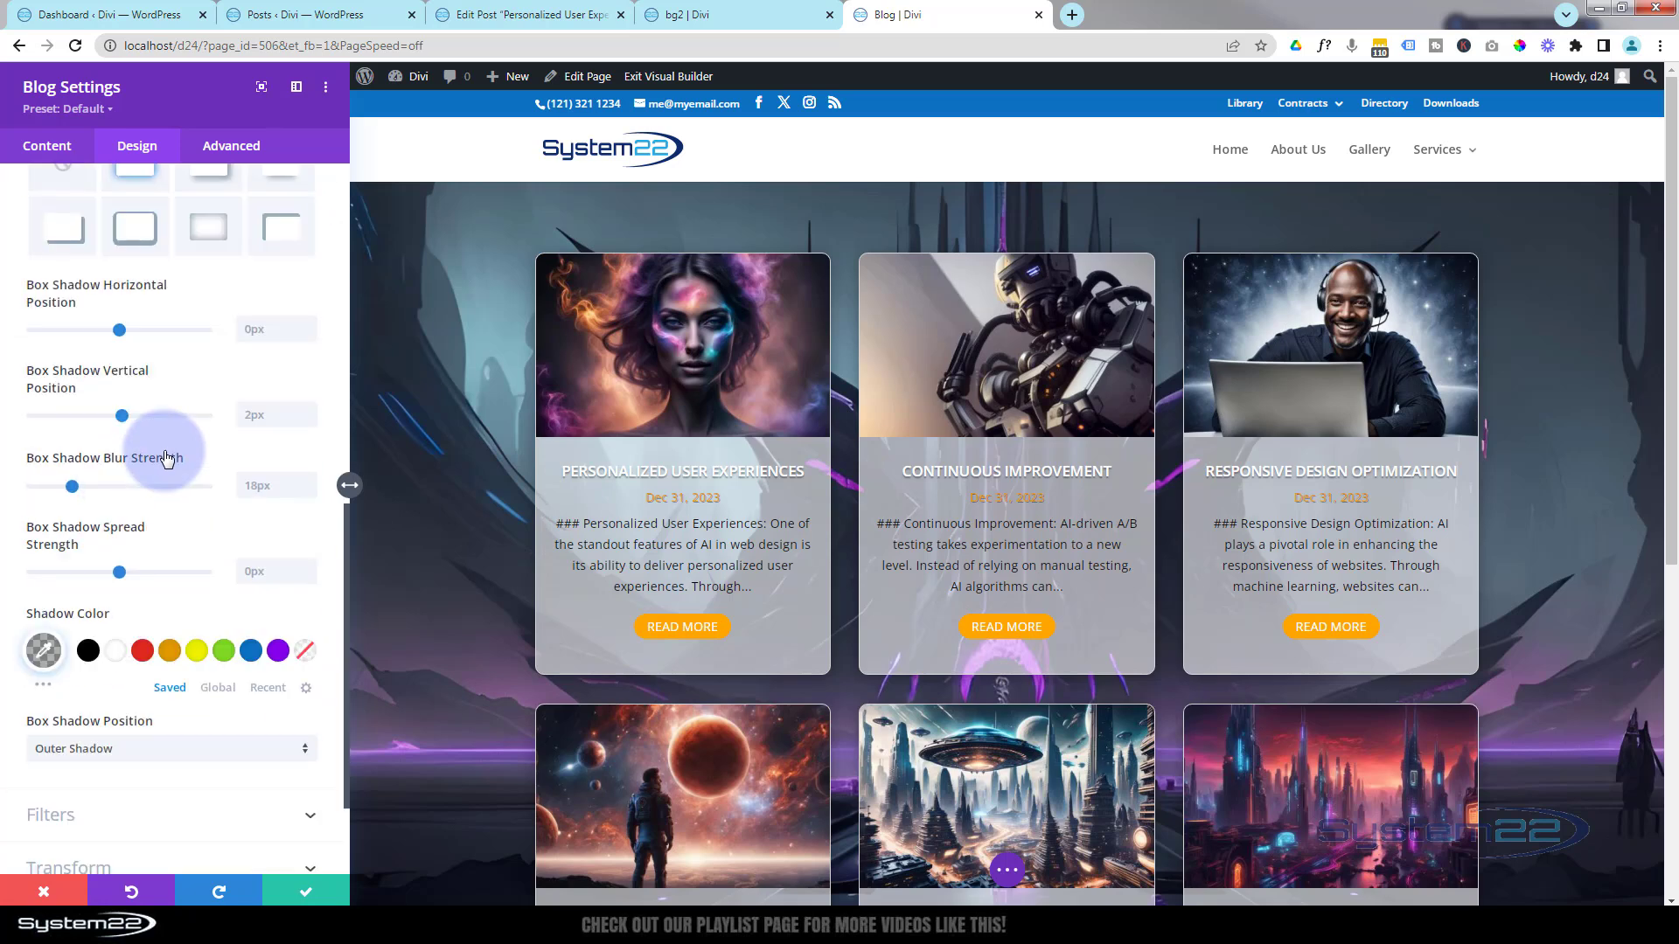
scroll(167, 459, down, 1)
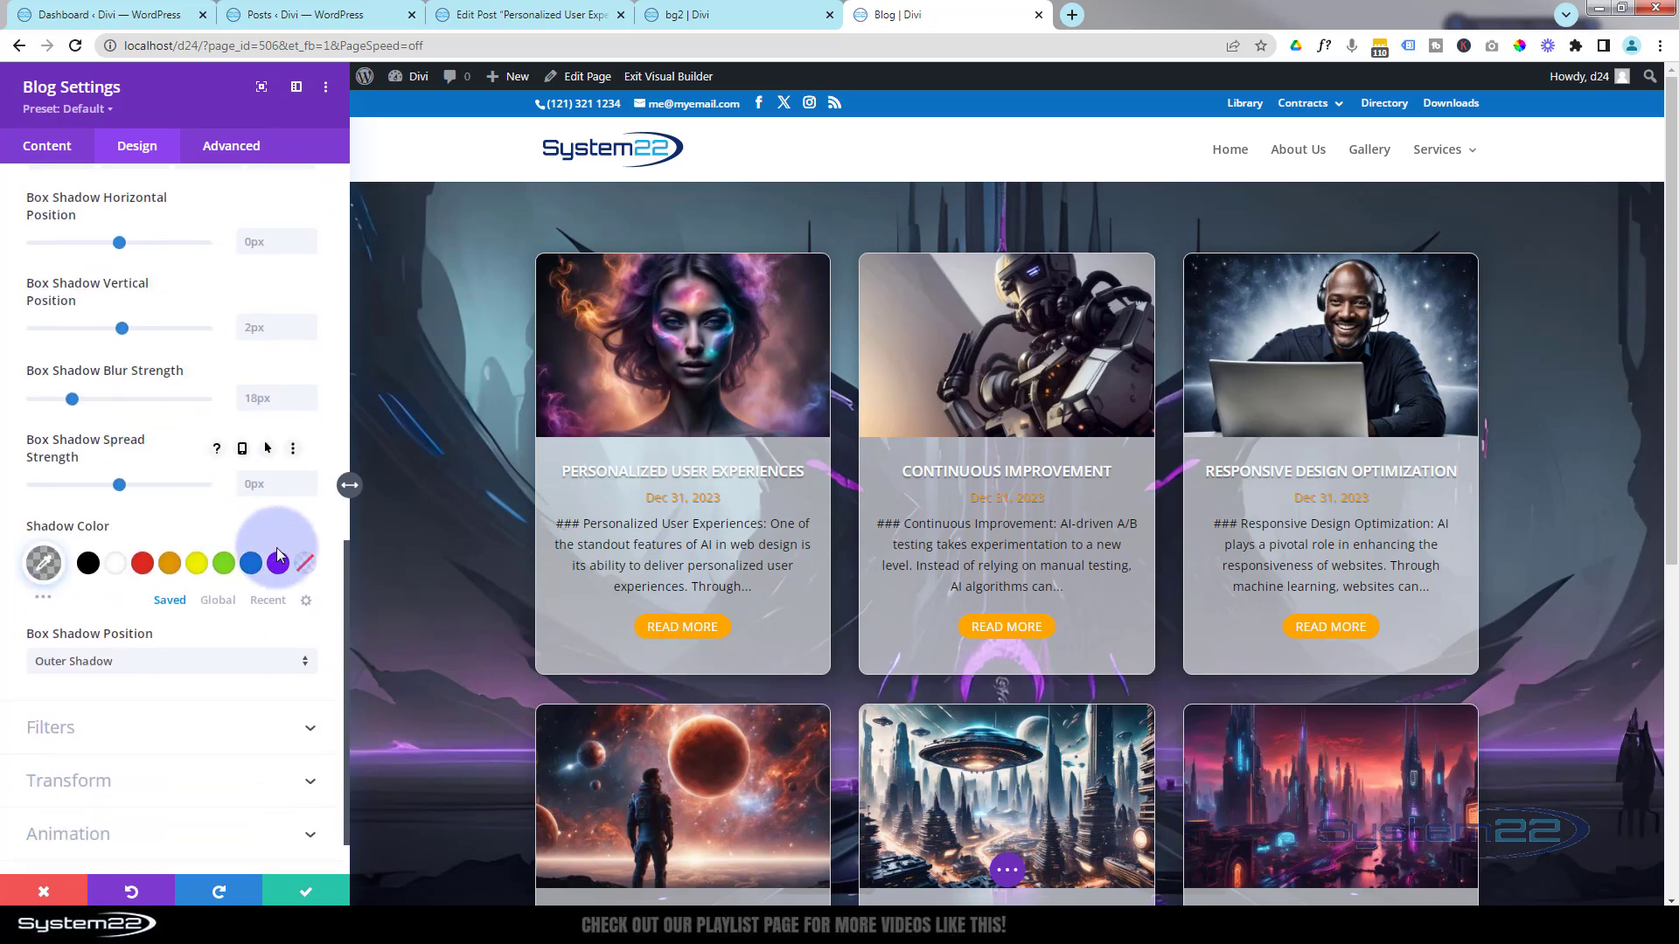
click(252, 564)
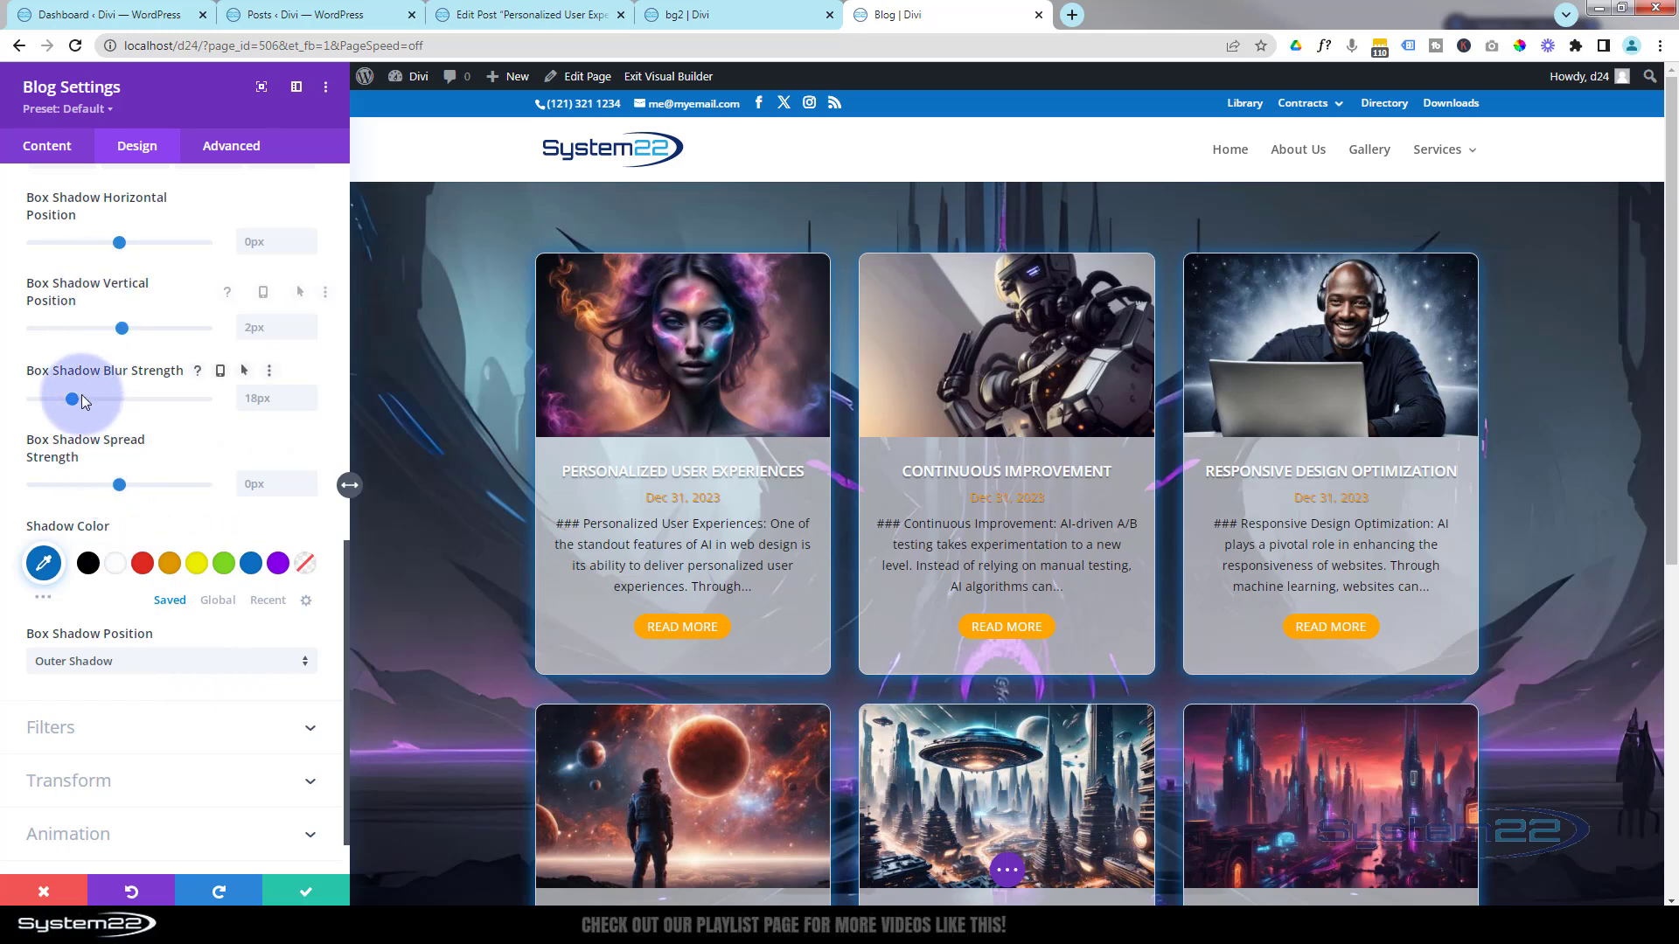
- Try a 19px blur strength and 5px spread strength on the card shadow, and clear the custom values
mouse_move(81, 402)
mouse_down()
mouse_move(125, 401)
mouse_move(75, 400)
mouse_up()
mouse_move(120, 488)
mouse_down()
mouse_move(144, 488)
mouse_move(106, 487)
mouse_move(126, 487)
mouse_up()
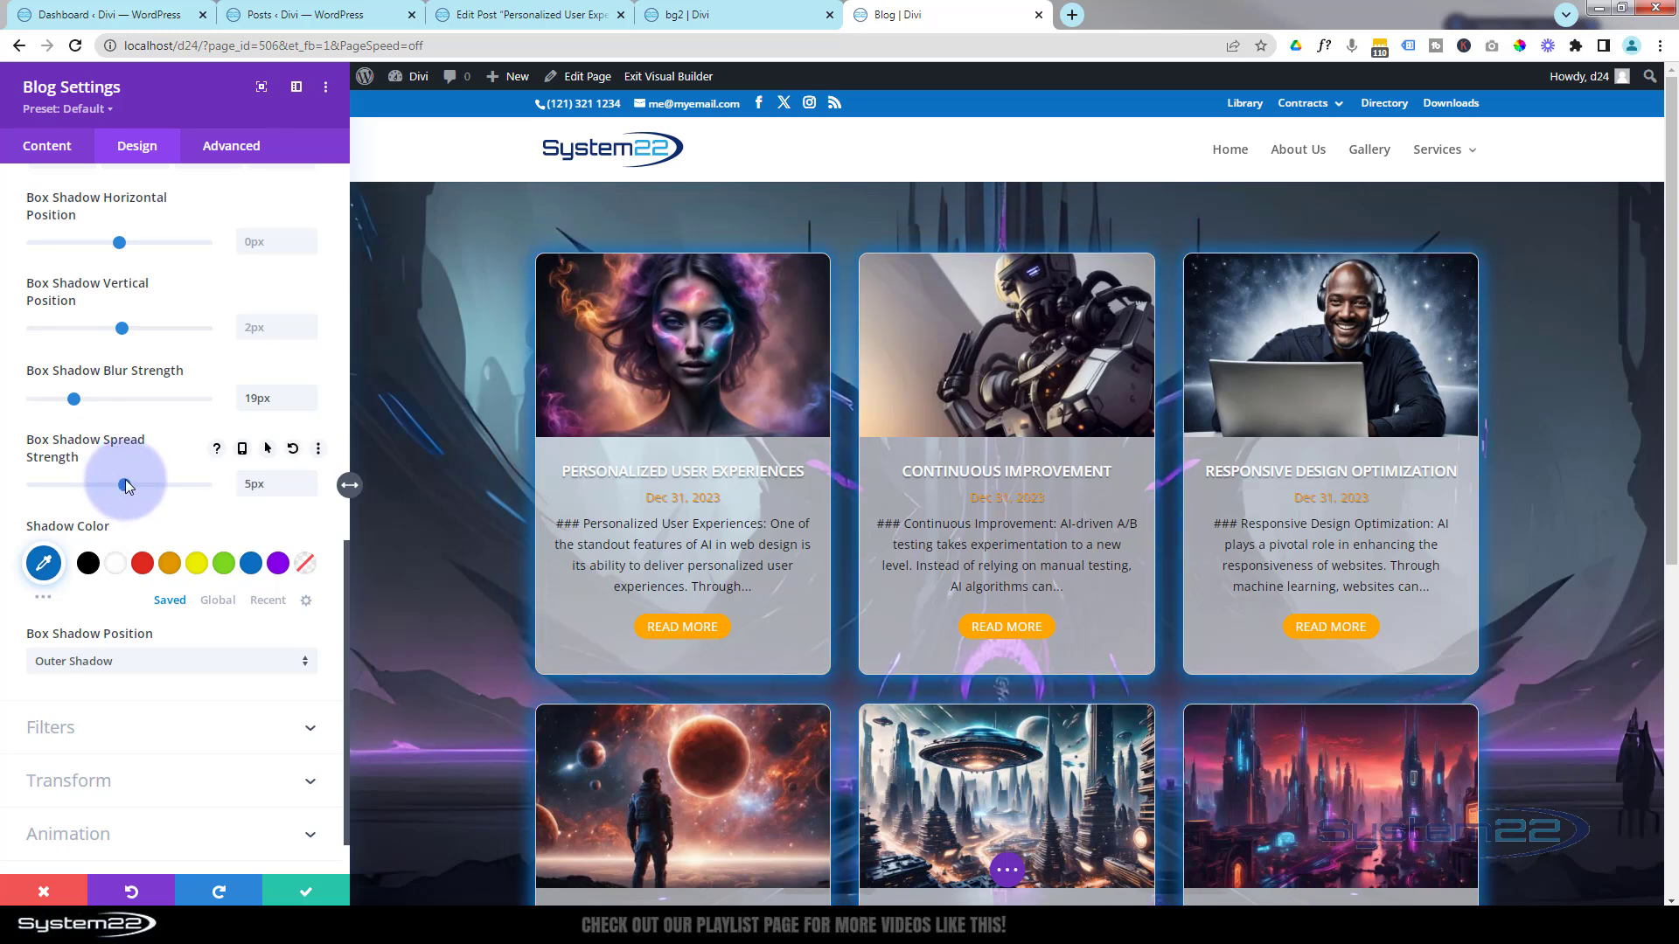
drag(277, 484, 223, 487)
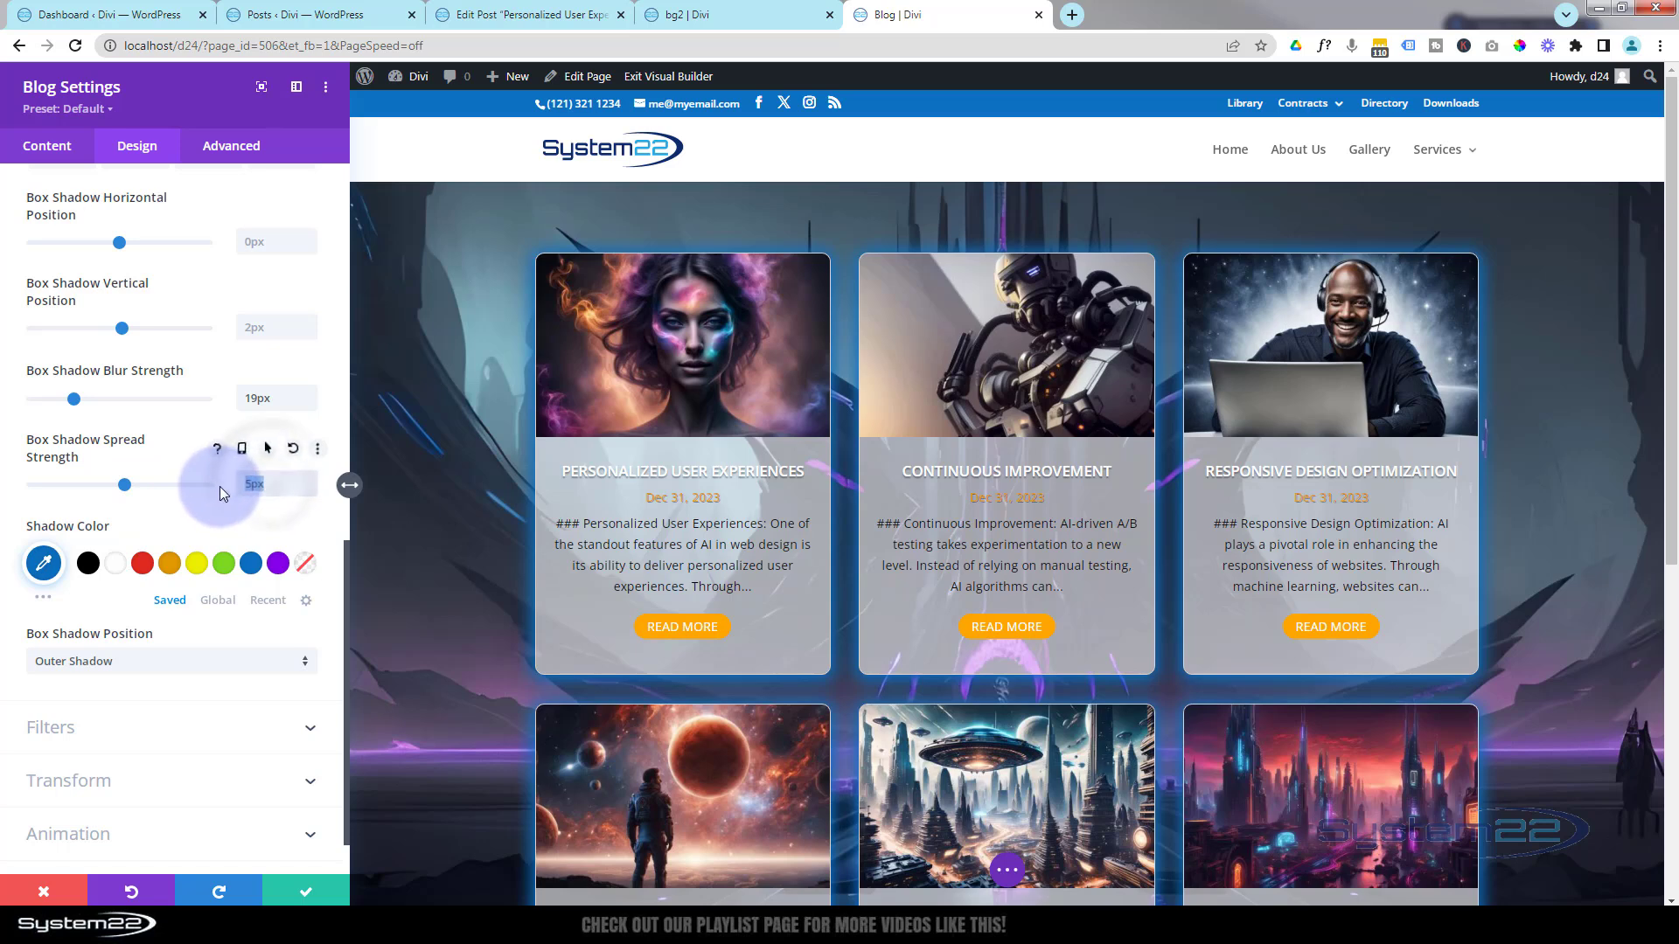
drag(276, 389, 222, 399)
key(BackSpace)
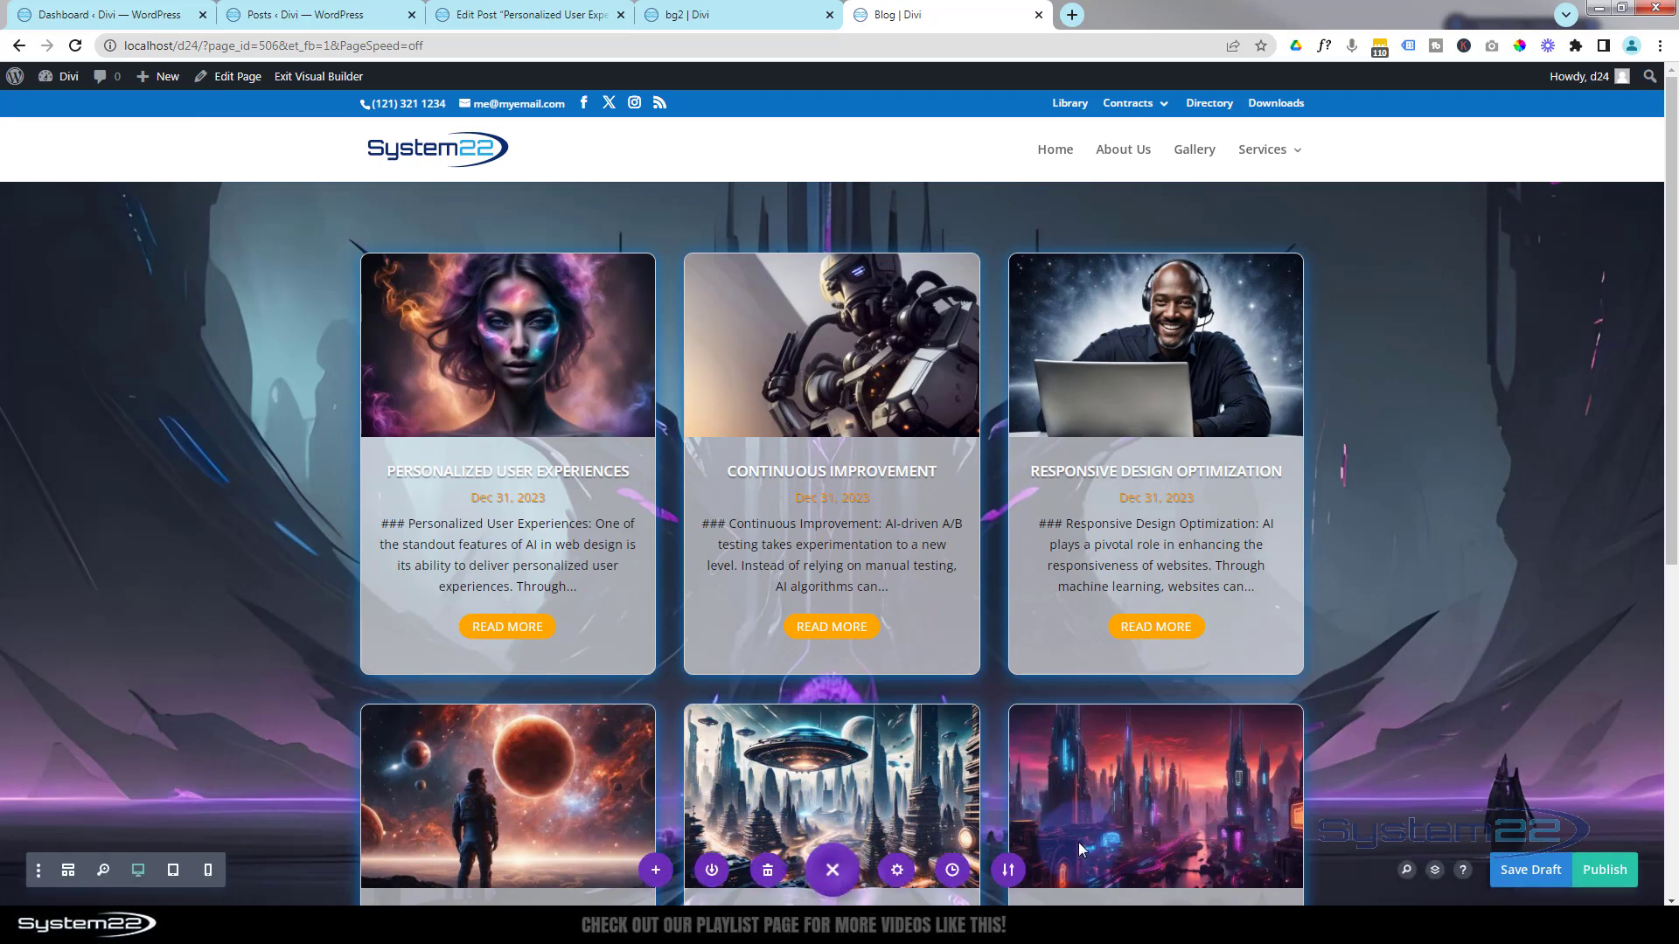
- Save the Blog page as a draft, exit the Visual Builder, and review both rows of cards on the page
click(1548, 873)
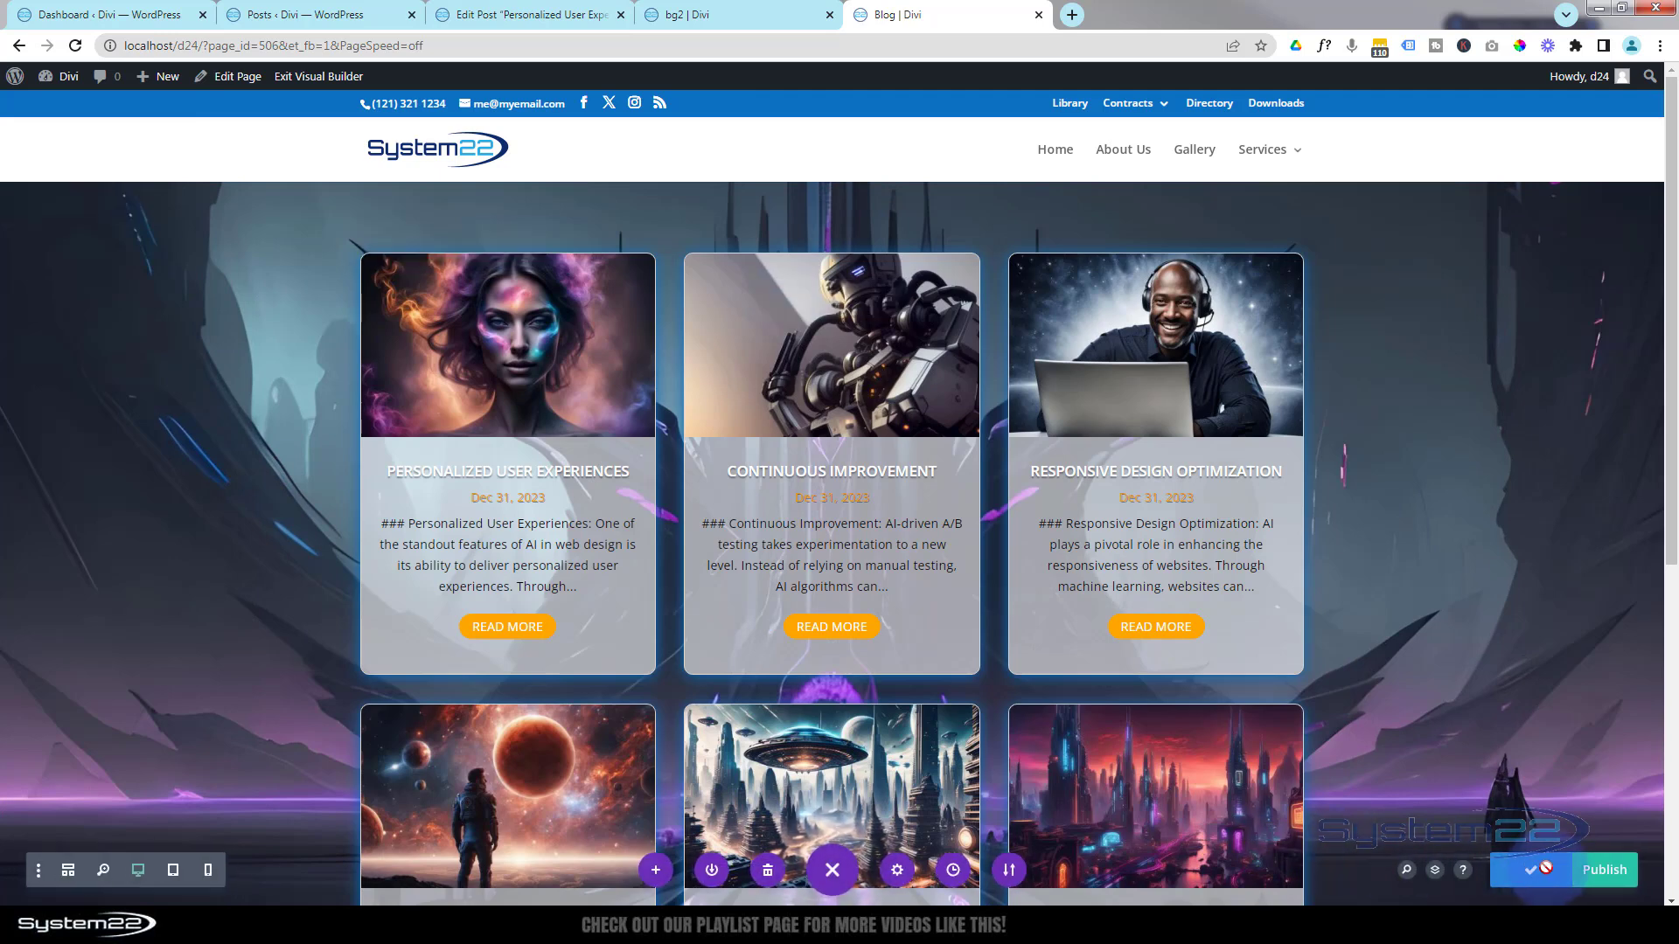
click(318, 76)
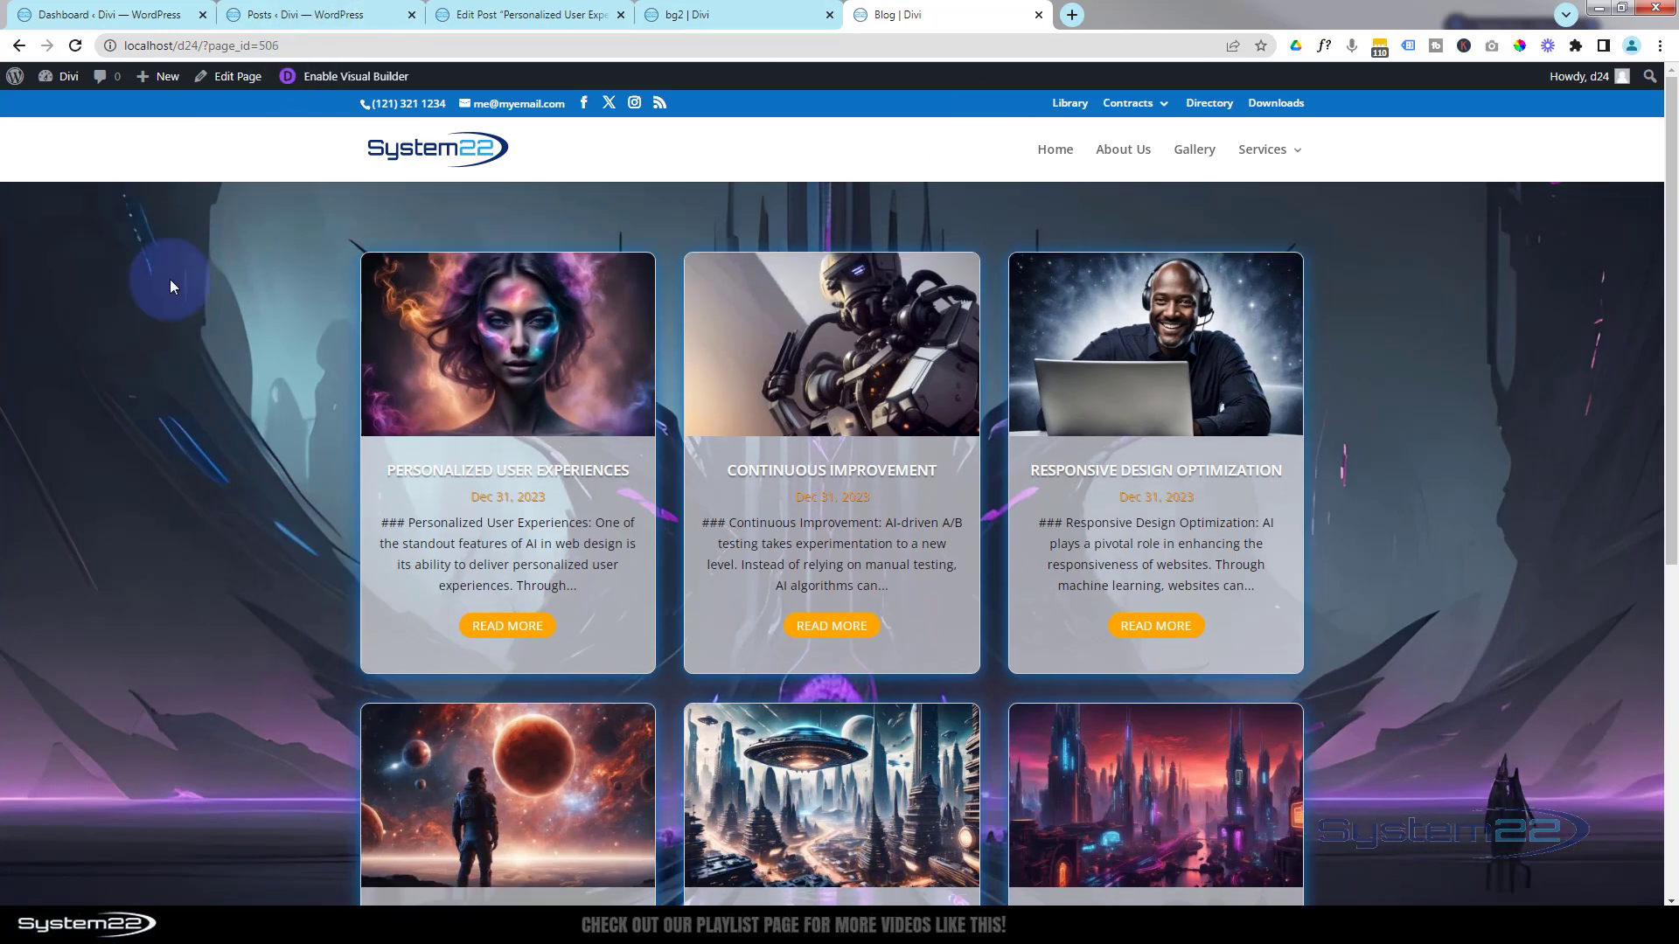
scroll(170, 284, down, 3)
scroll(170, 284, down, 3)
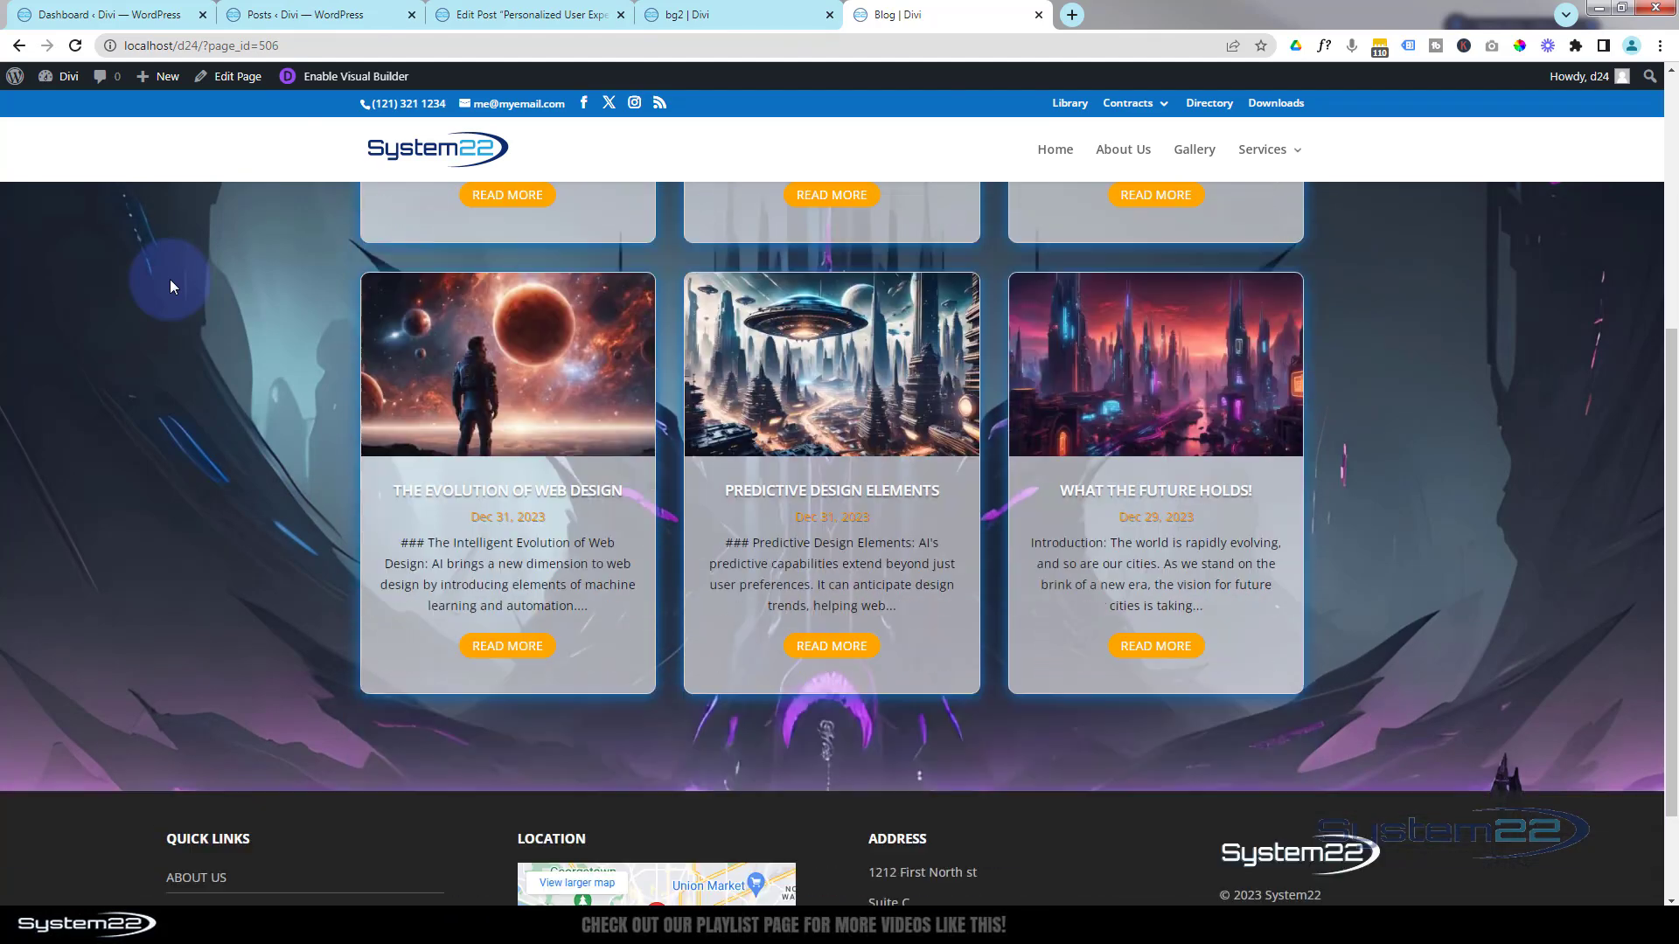
scroll(170, 284, up, 2)
scroll(169, 280, up, 3)
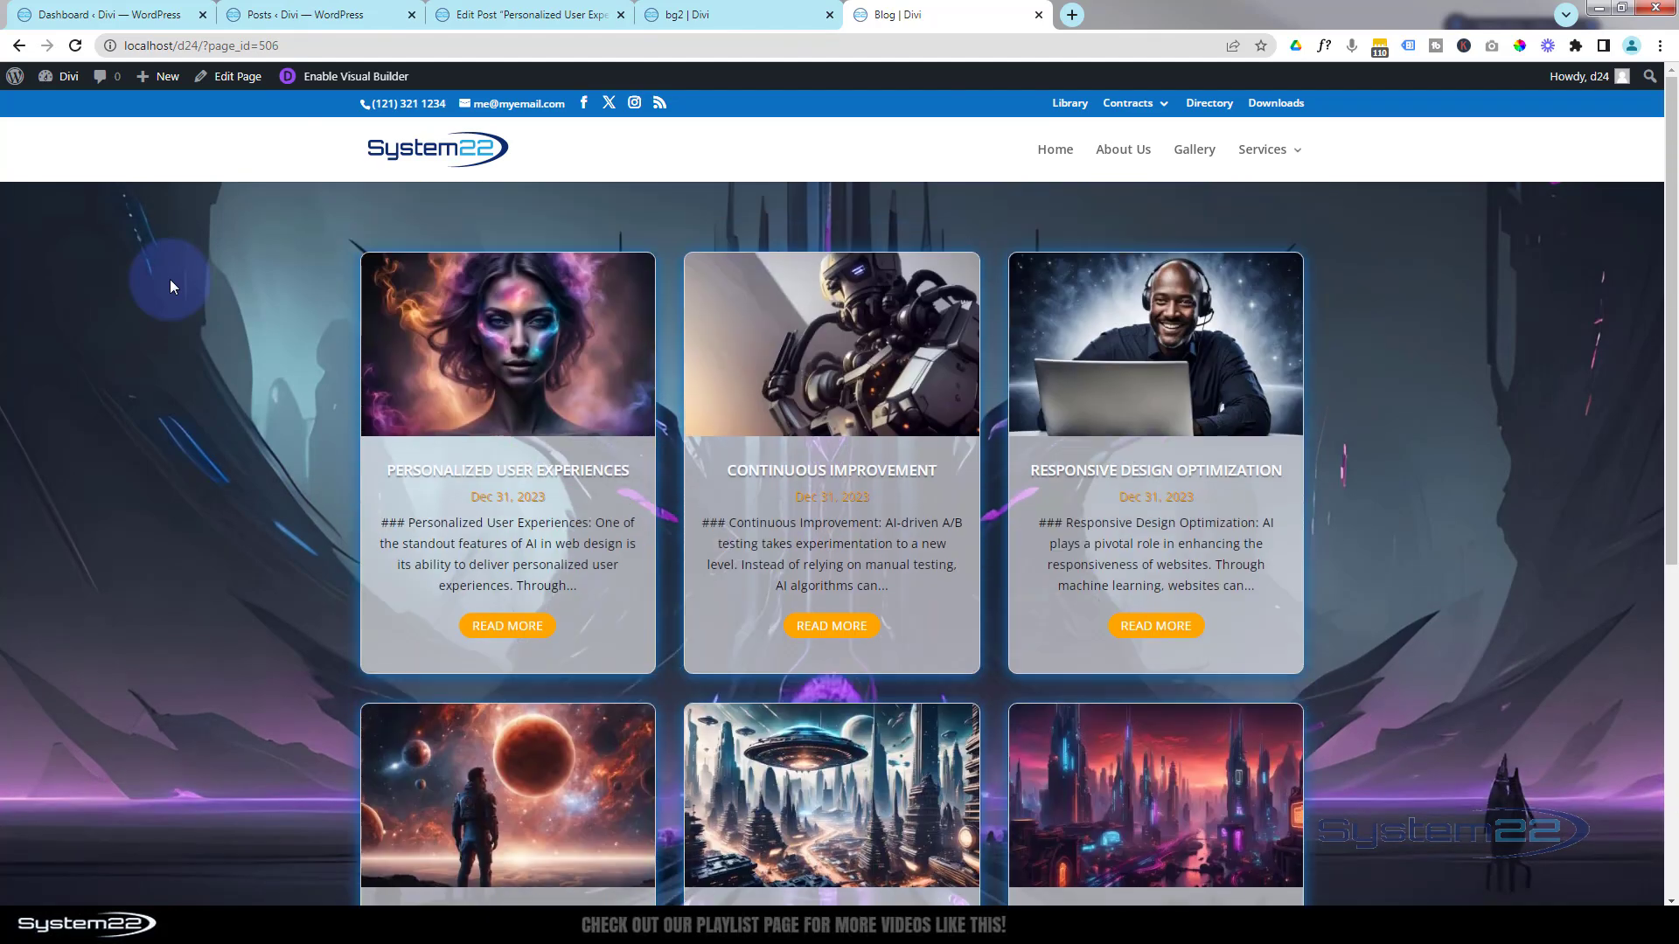